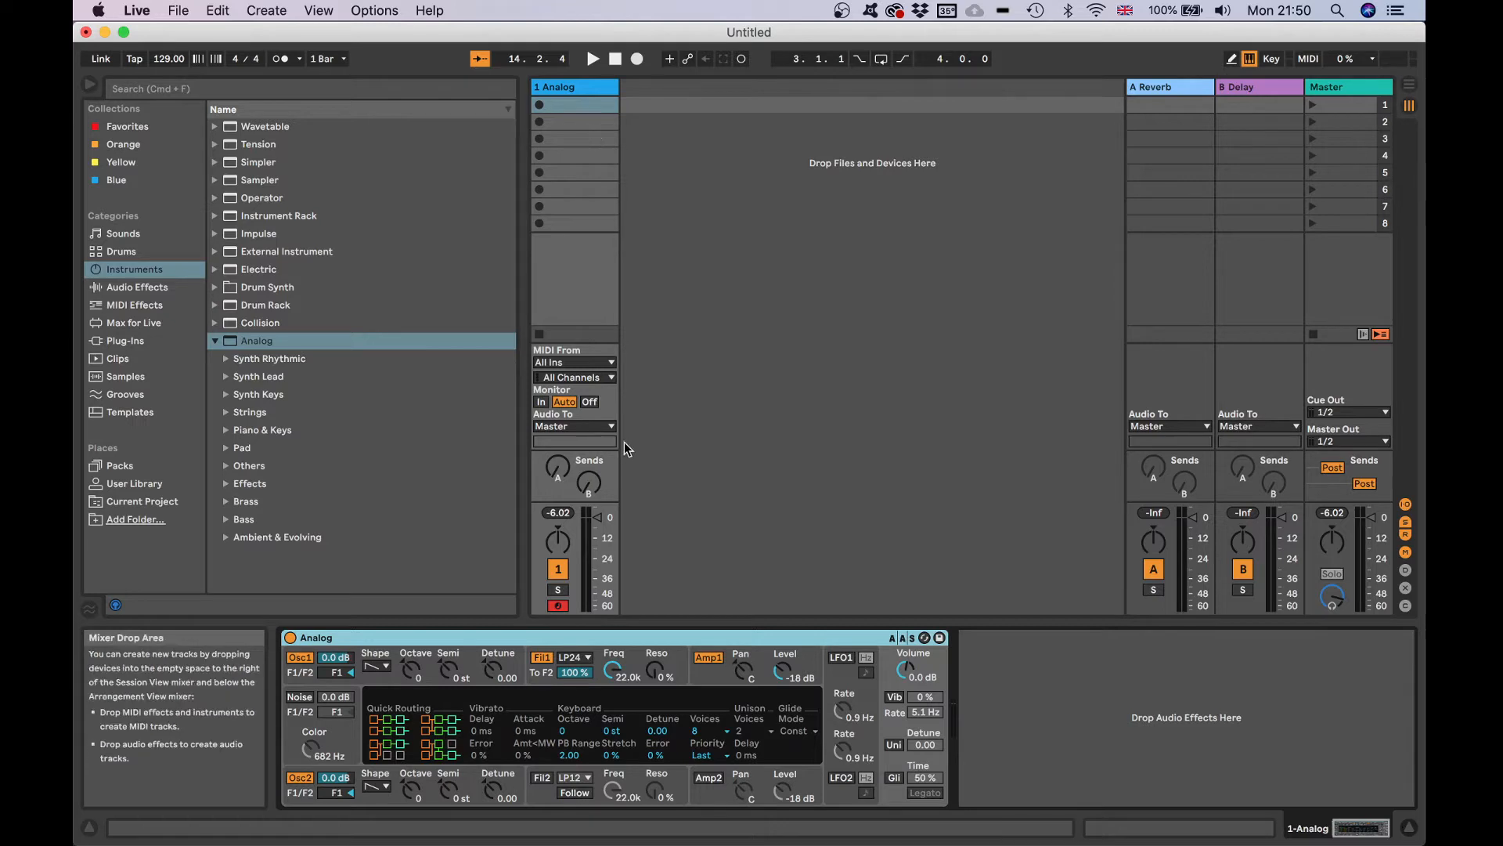
- Create a MIDI clip in the Analog track's first slot, draw 1/16 C3 notes at beats 1 and 1.3, and launch it
double_click(573, 105)
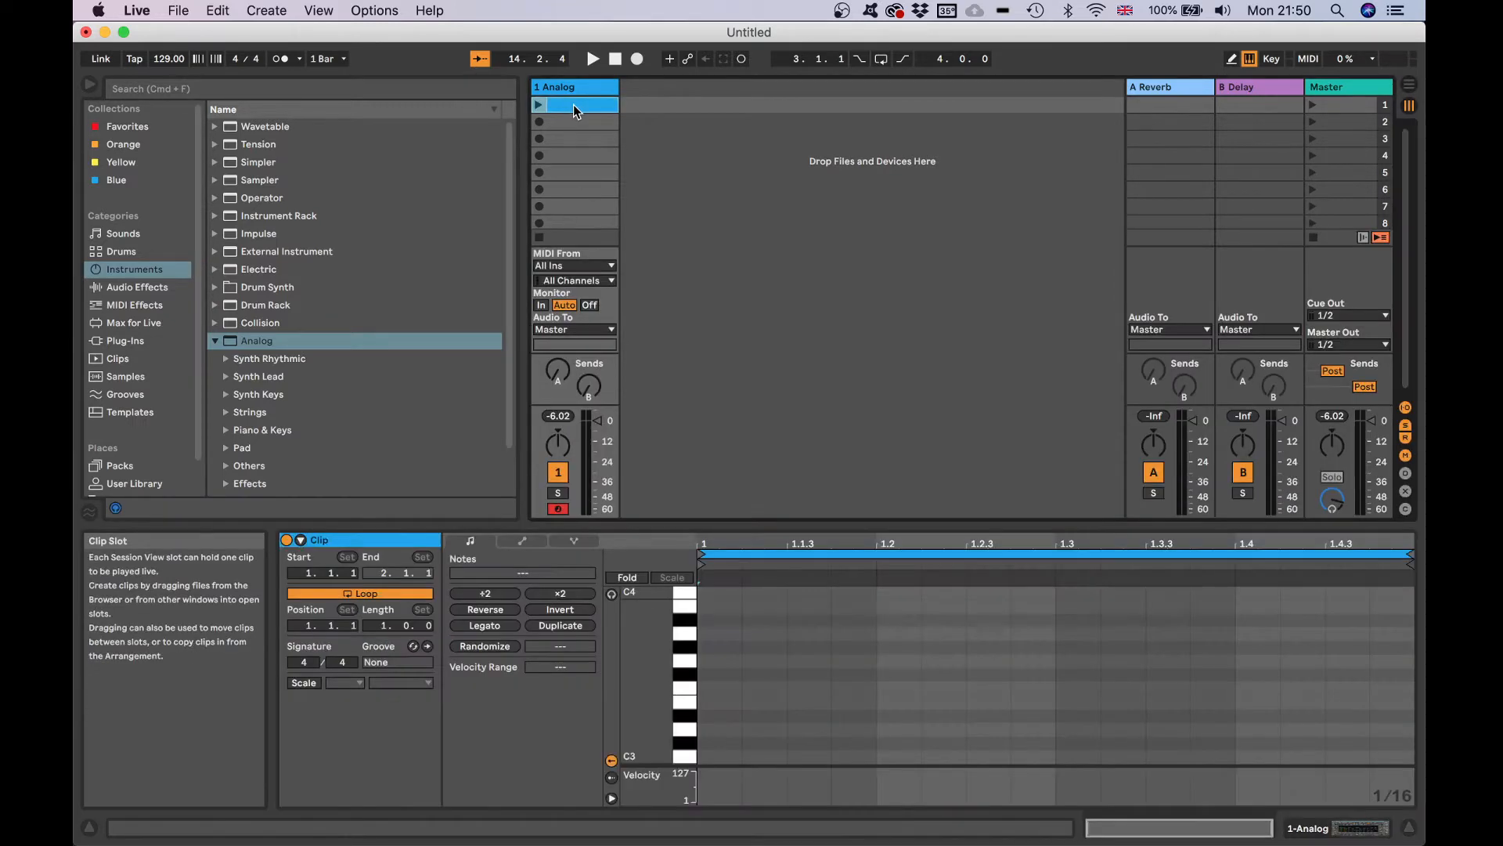
left_click(1231, 58)
left_click(719, 755)
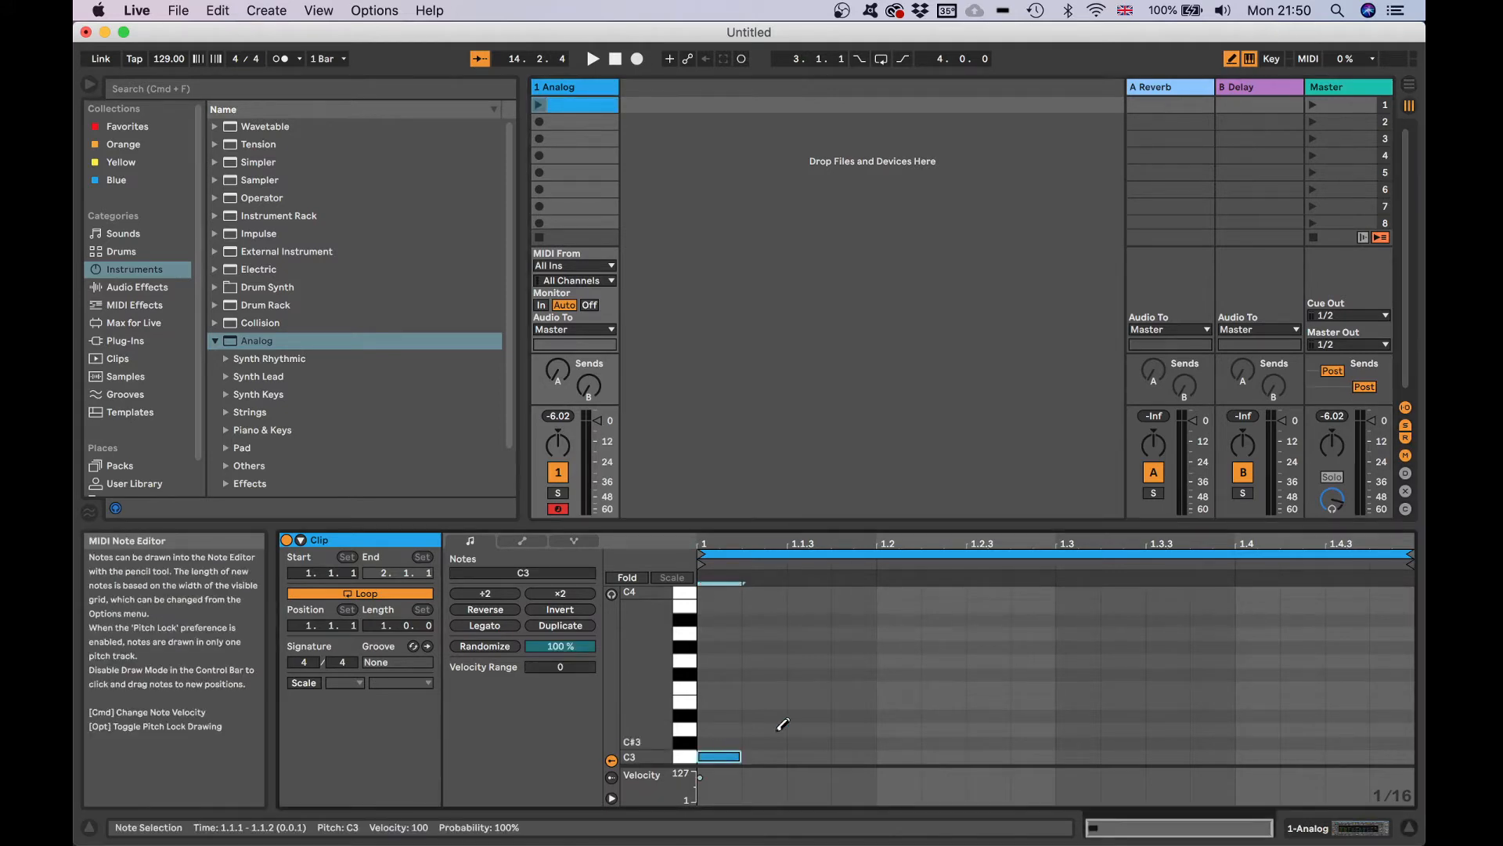
left_click(1086, 754)
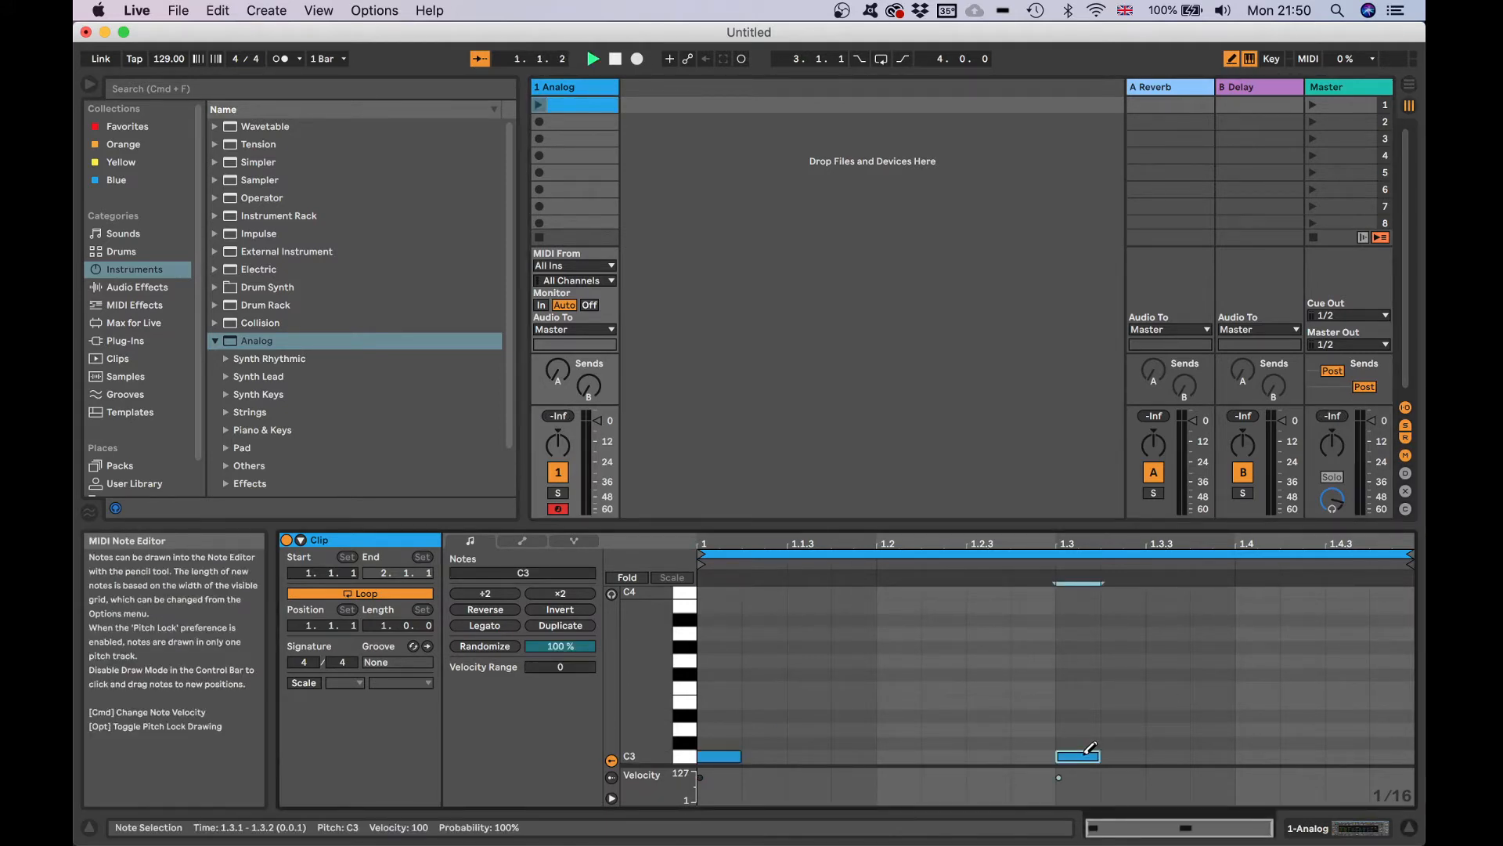
left_click(538, 105)
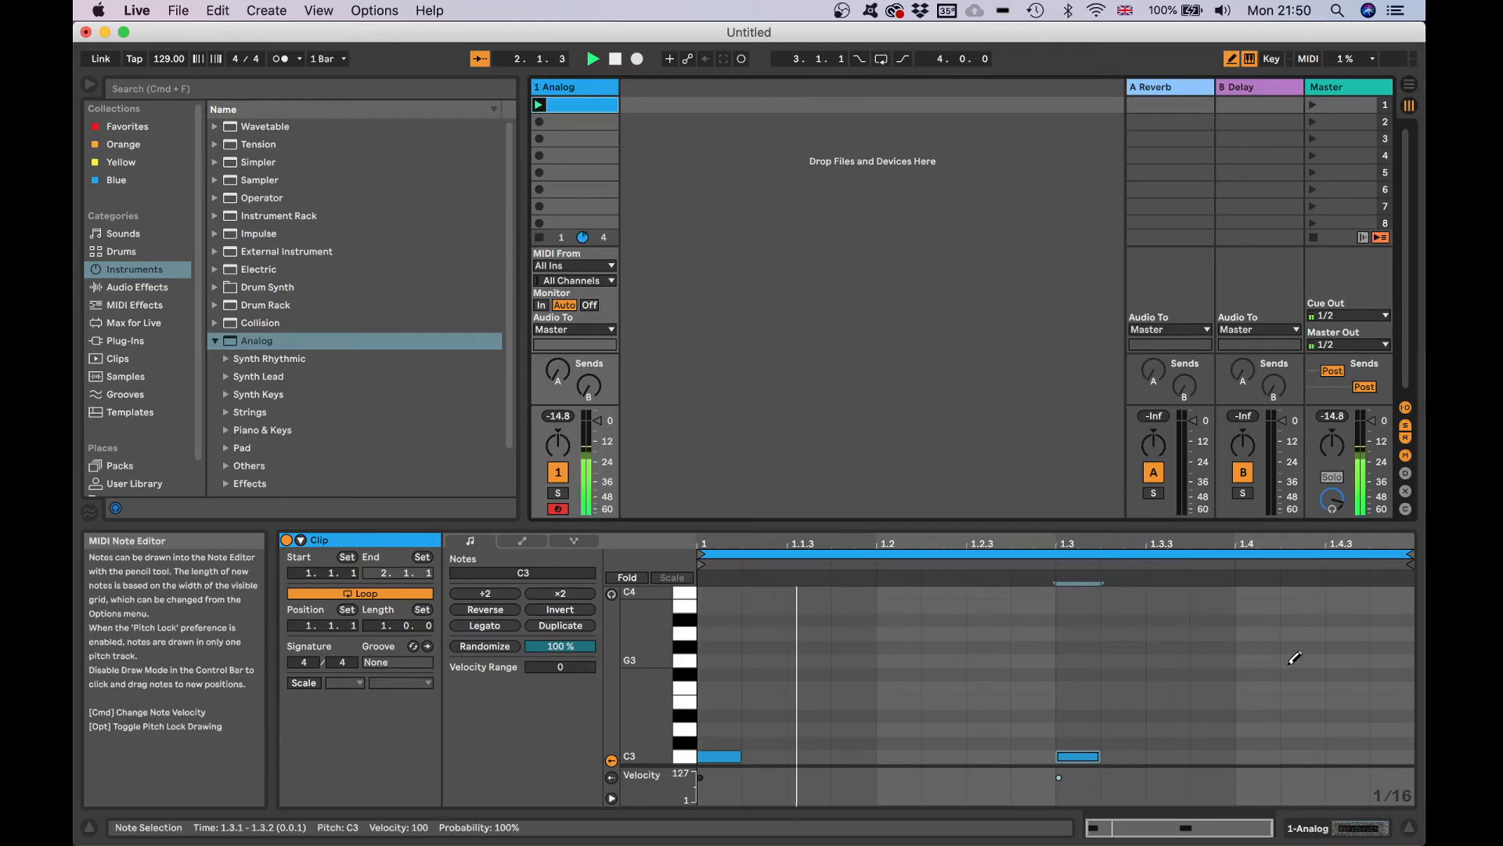
- Turn off Analog's oscillator 2 and set oscillator 1's waveform to sine
left_click(1366, 829)
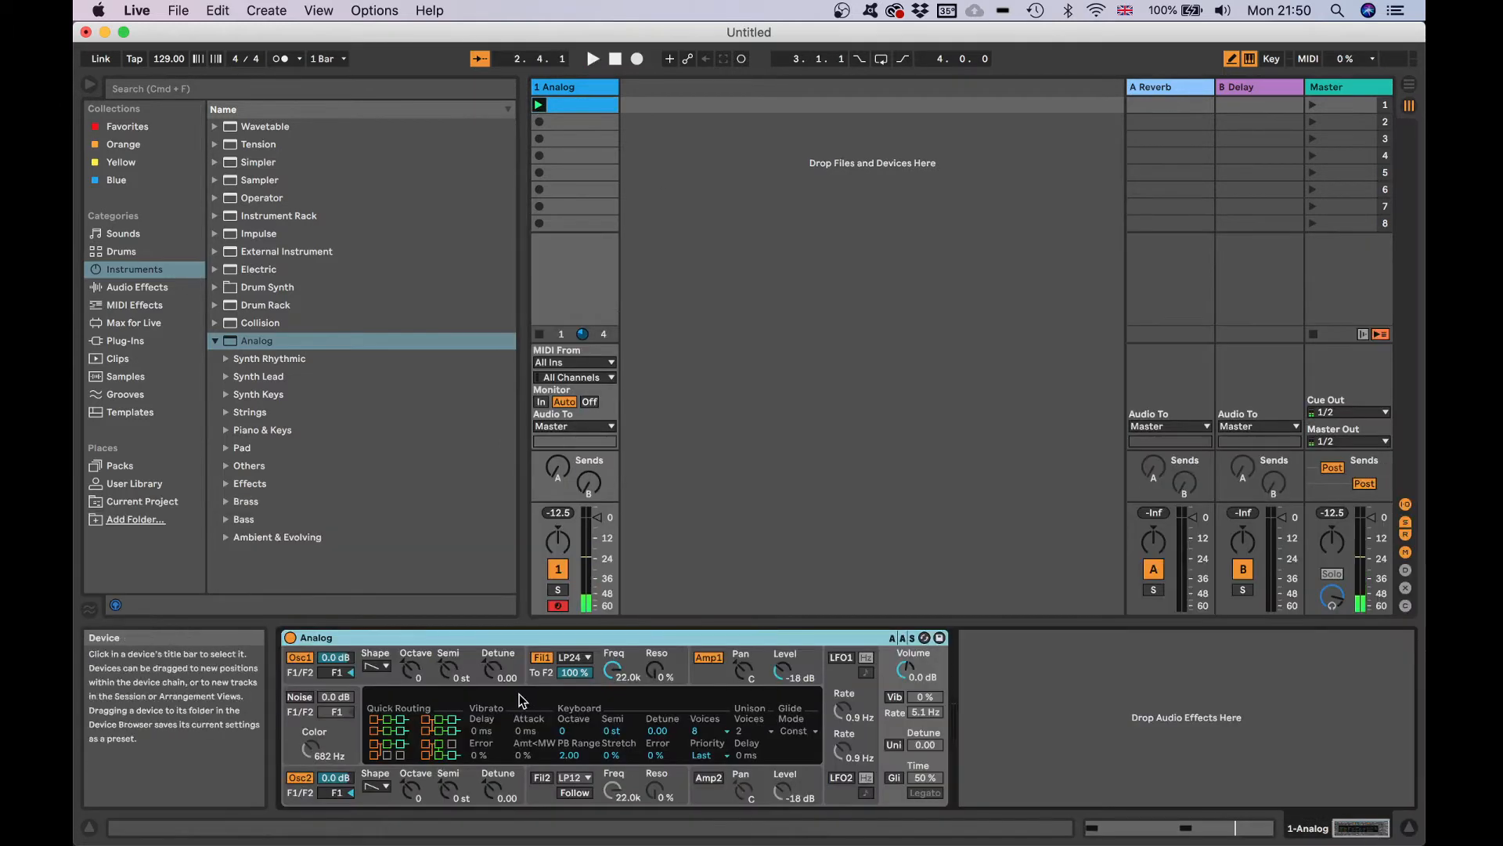
left_click(294, 779)
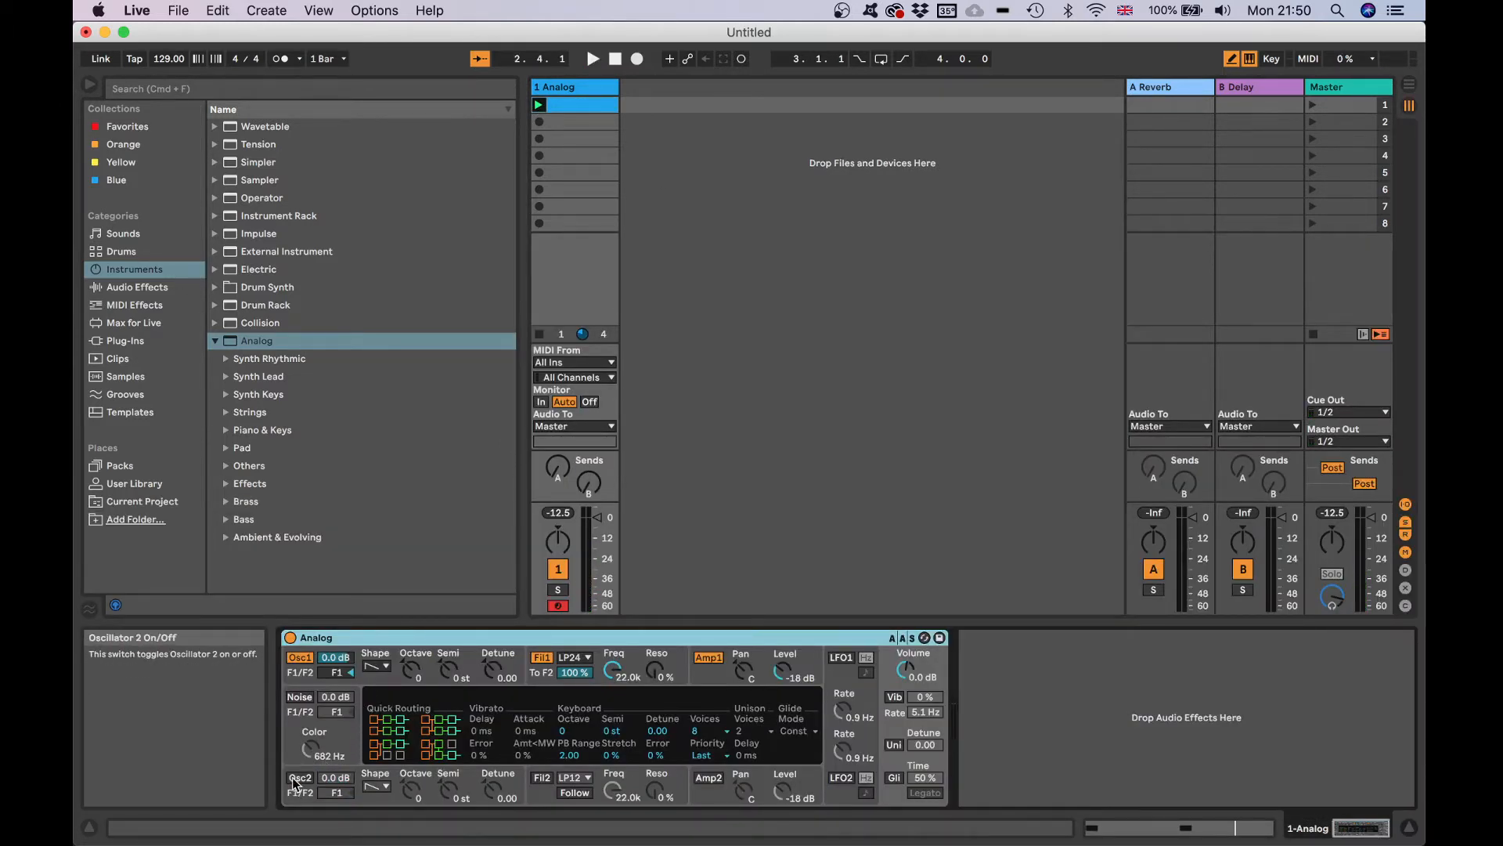
left_click(385, 668)
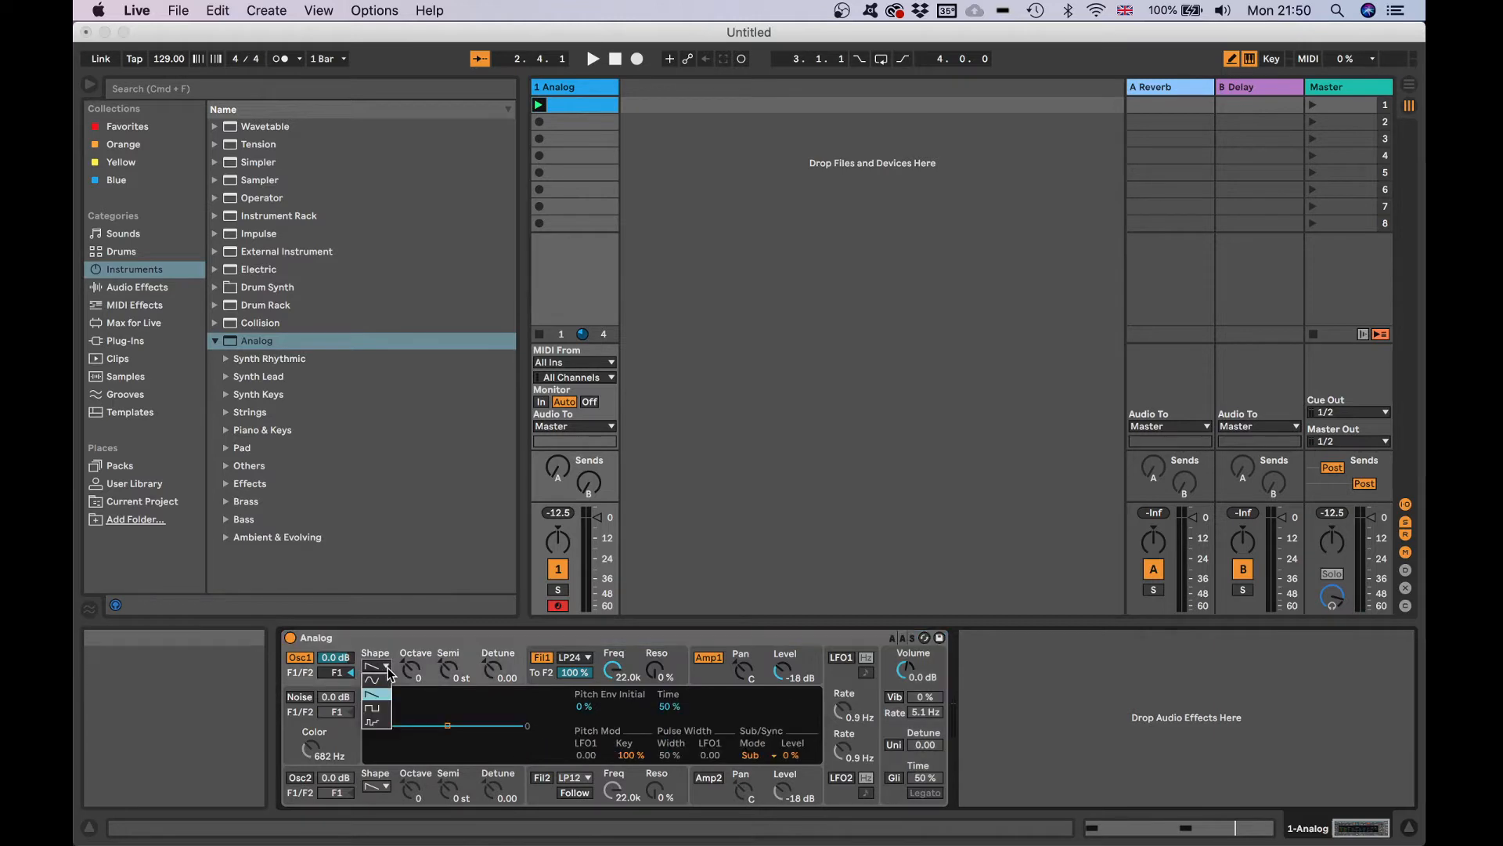
left_click(382, 678)
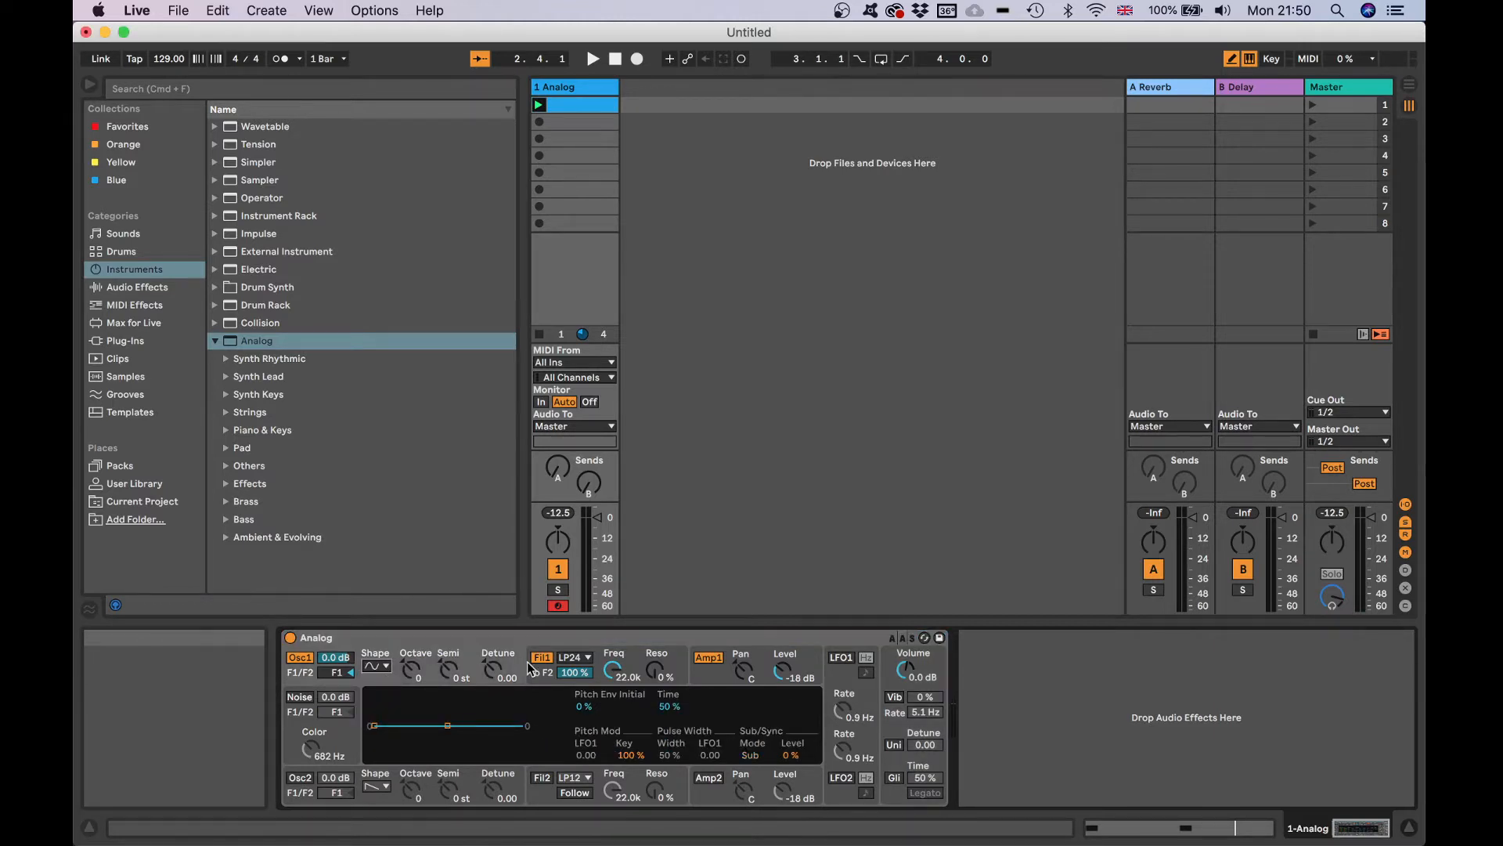
- Shape the Amp1 envelope with sustain at 0.00 and decay at about 227 ms, auditioning the clip
left_click(714, 677)
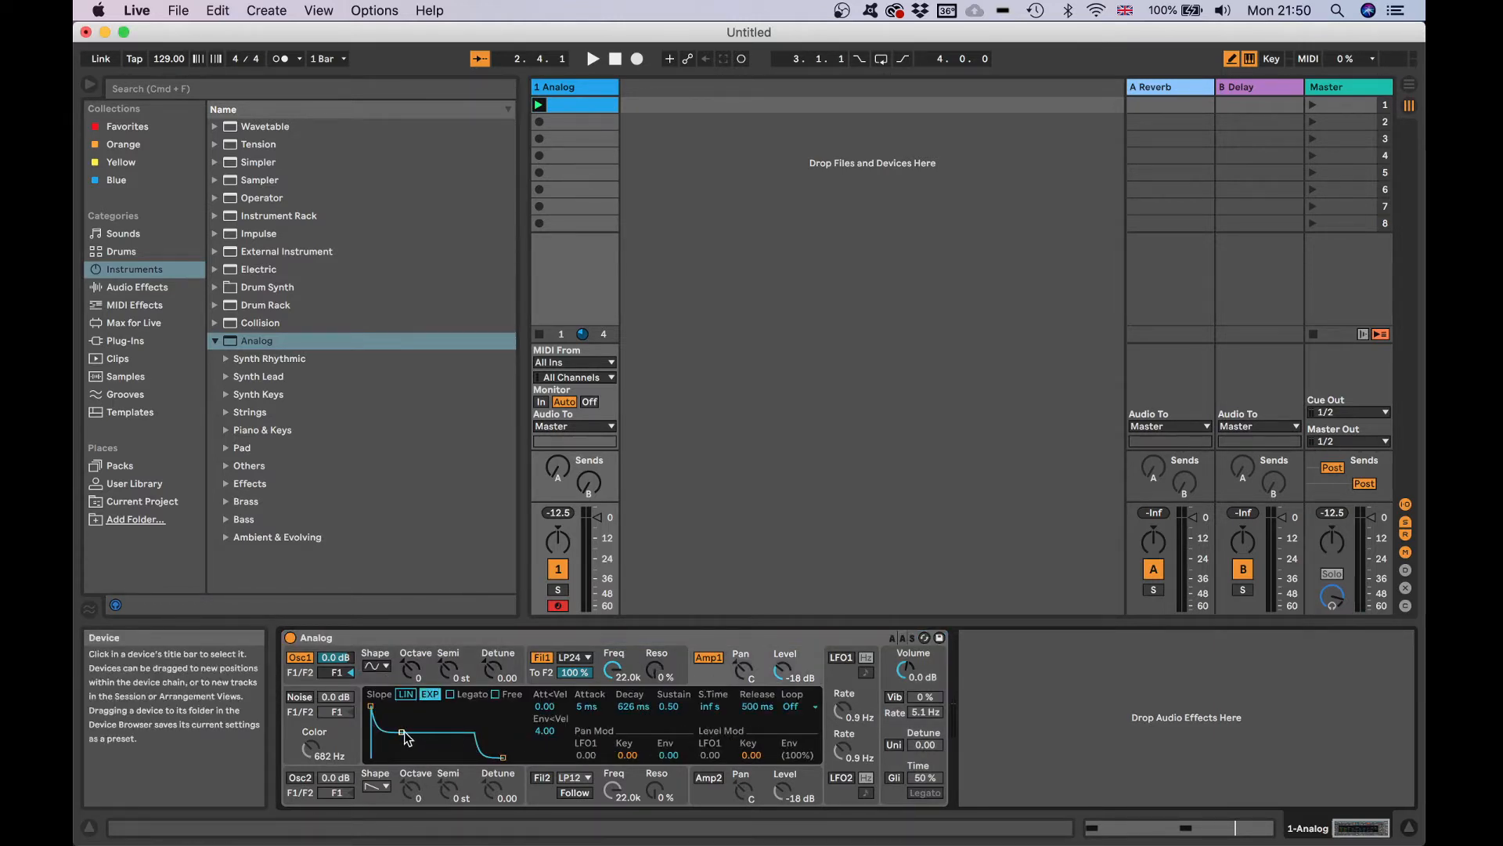
left_click_drag(402, 731, 400, 757)
key("space")
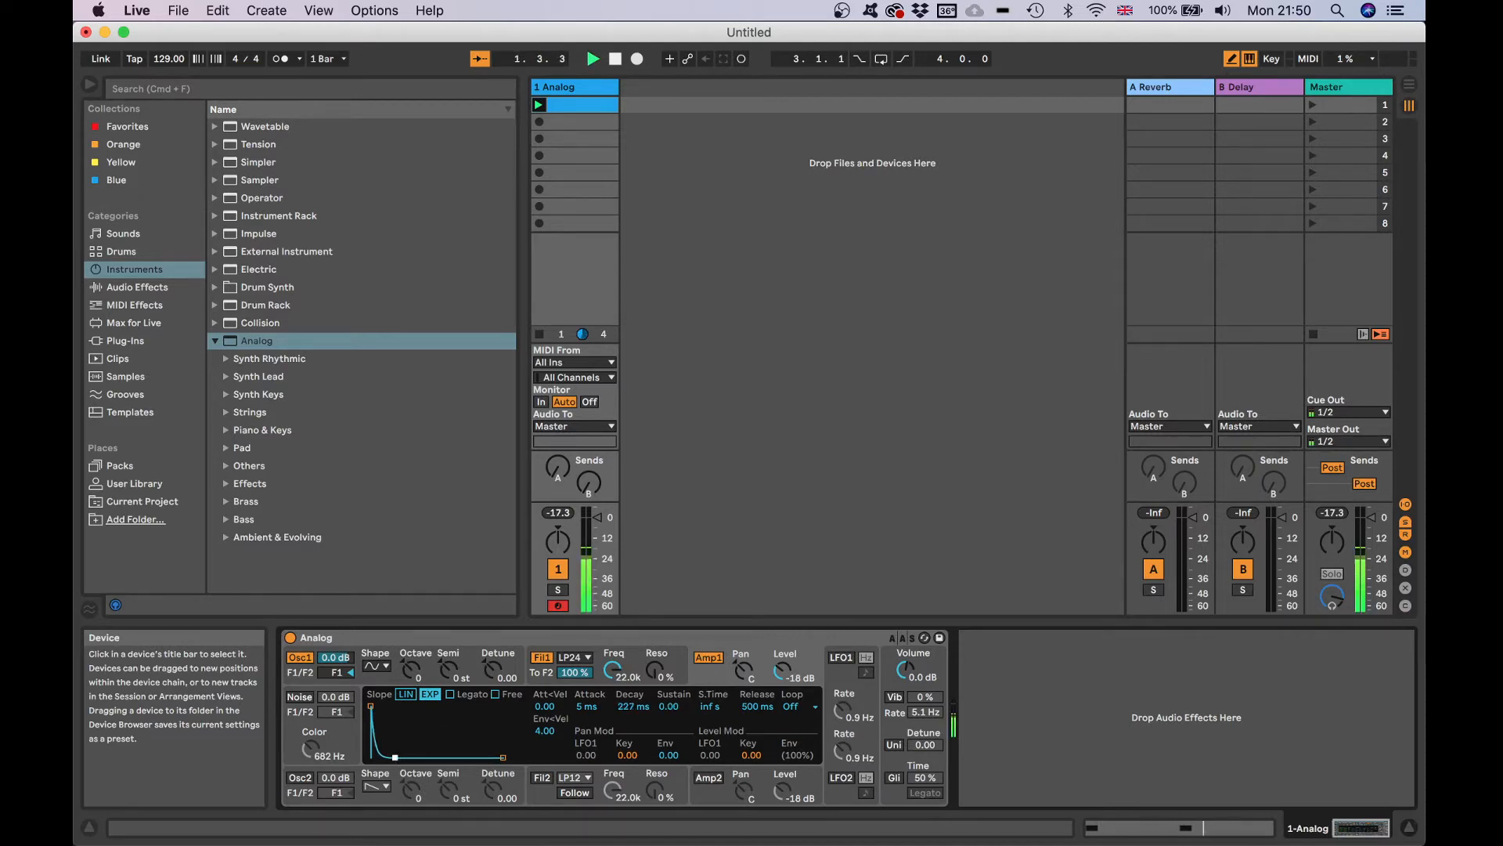
left_click_drag(401, 758, 402, 774)
key("space")
- Set oscillator 1's octave to -2 and audition the clip
left_click(413, 671)
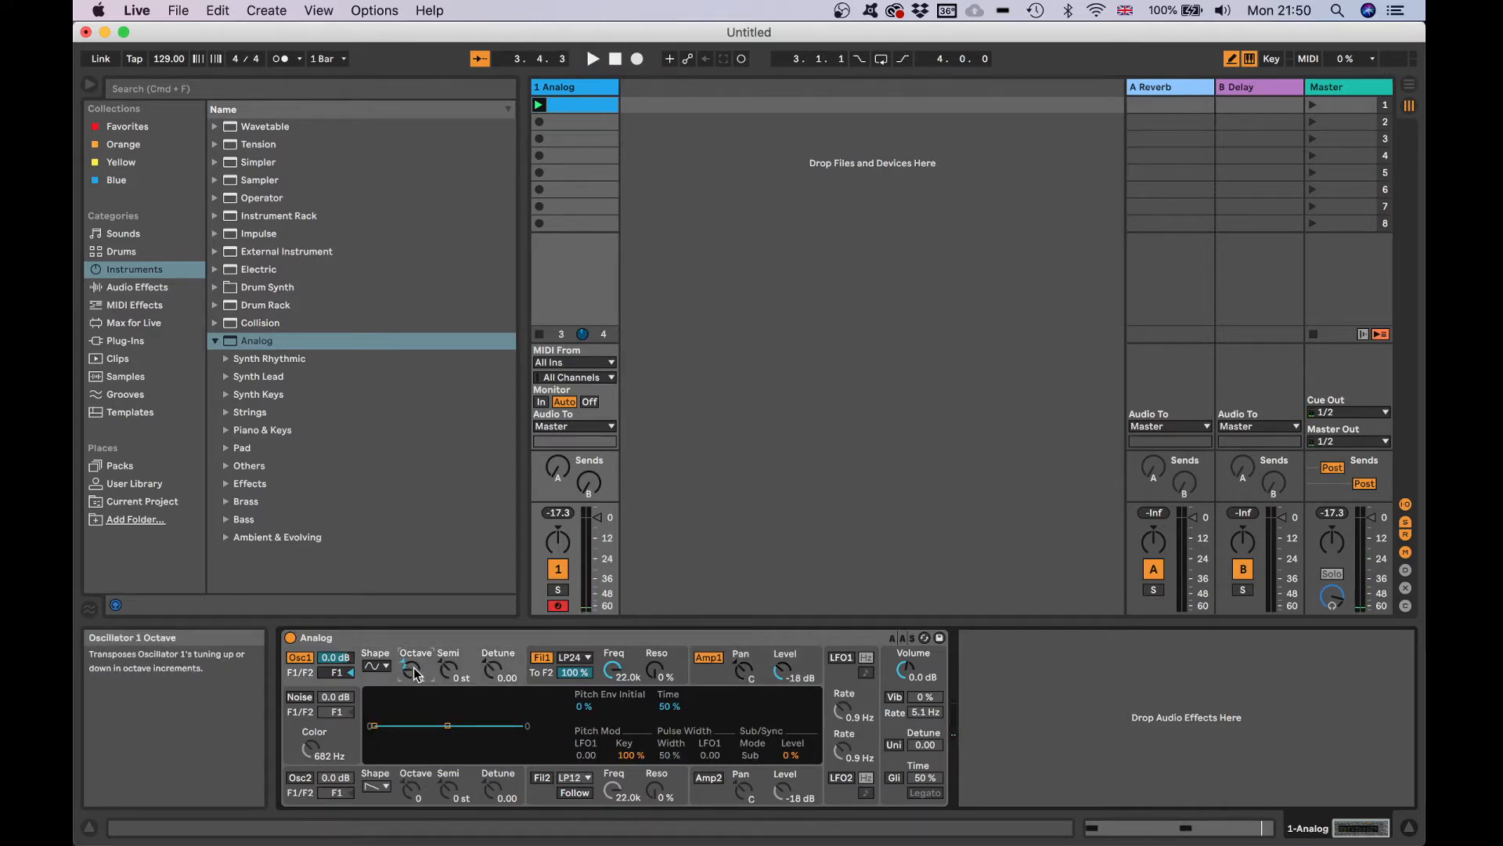
key("space")
key("space")
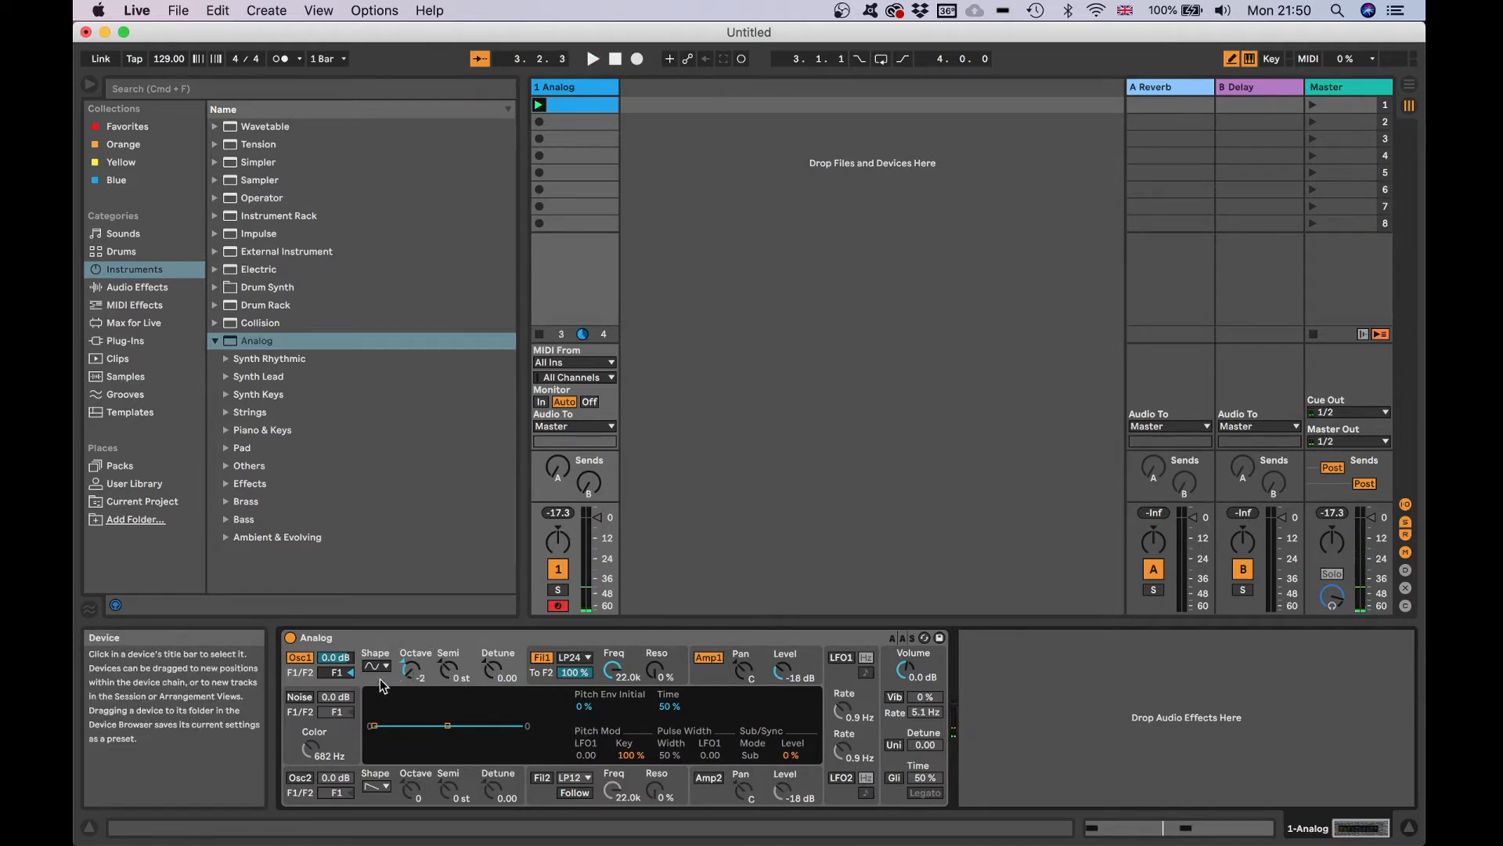
- Shape oscillator 1's pitch envelope to an initial amount of 76% and a time of 18% while auditioning the clip
mouse_move(374, 726)
left_mouse_down()
mouse_move(403, 725)
mouse_move(374, 713)
mouse_move(420, 728)
mouse_move(375, 699)
left_mouse_up()
key("space")
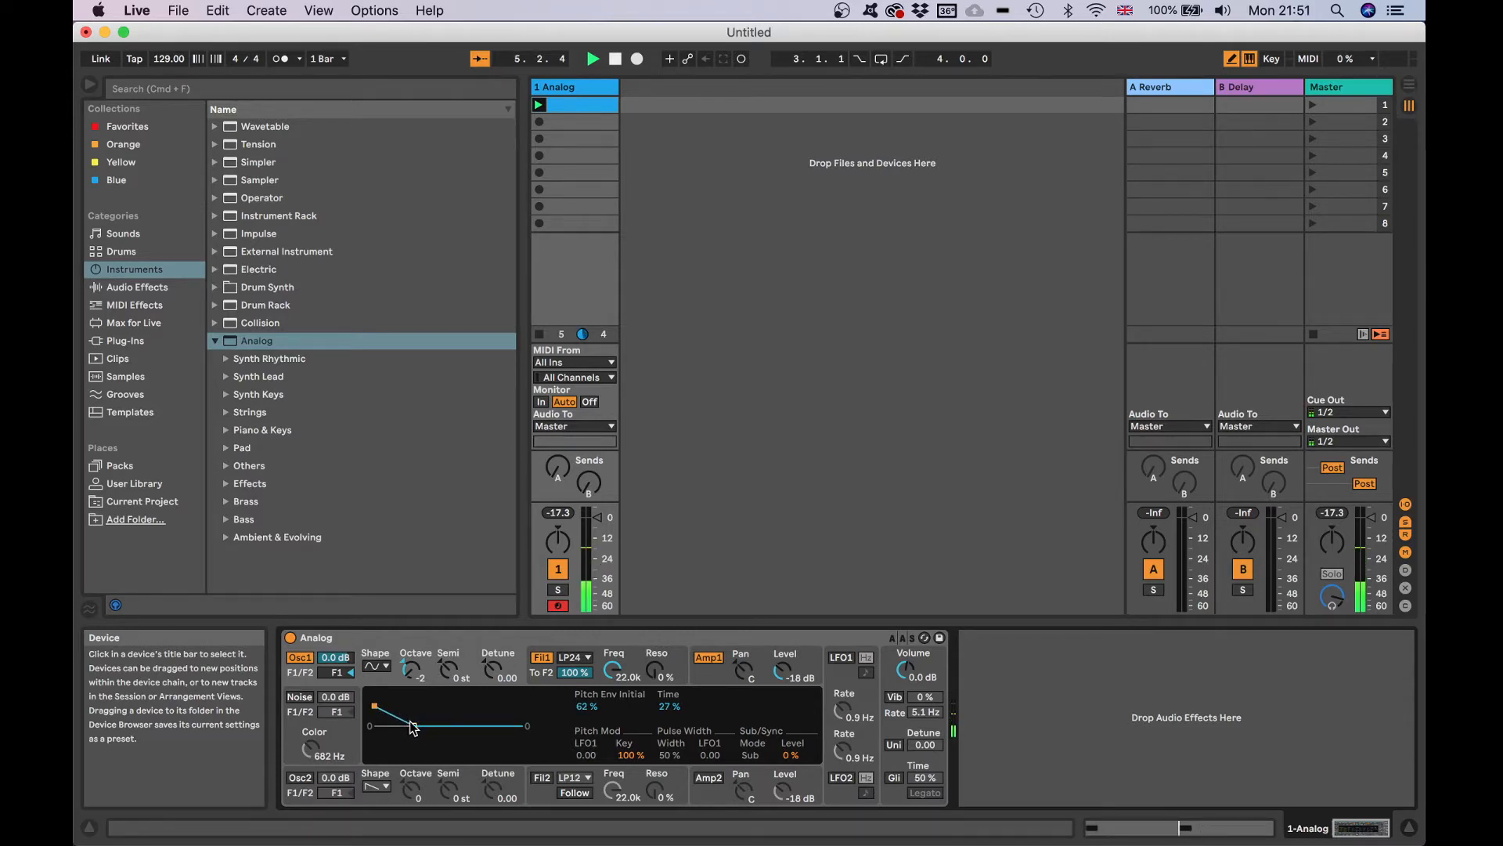
left_click_drag(374, 707, 400, 725)
left_click_drag(577, 712, 576, 694)
left_click(670, 706)
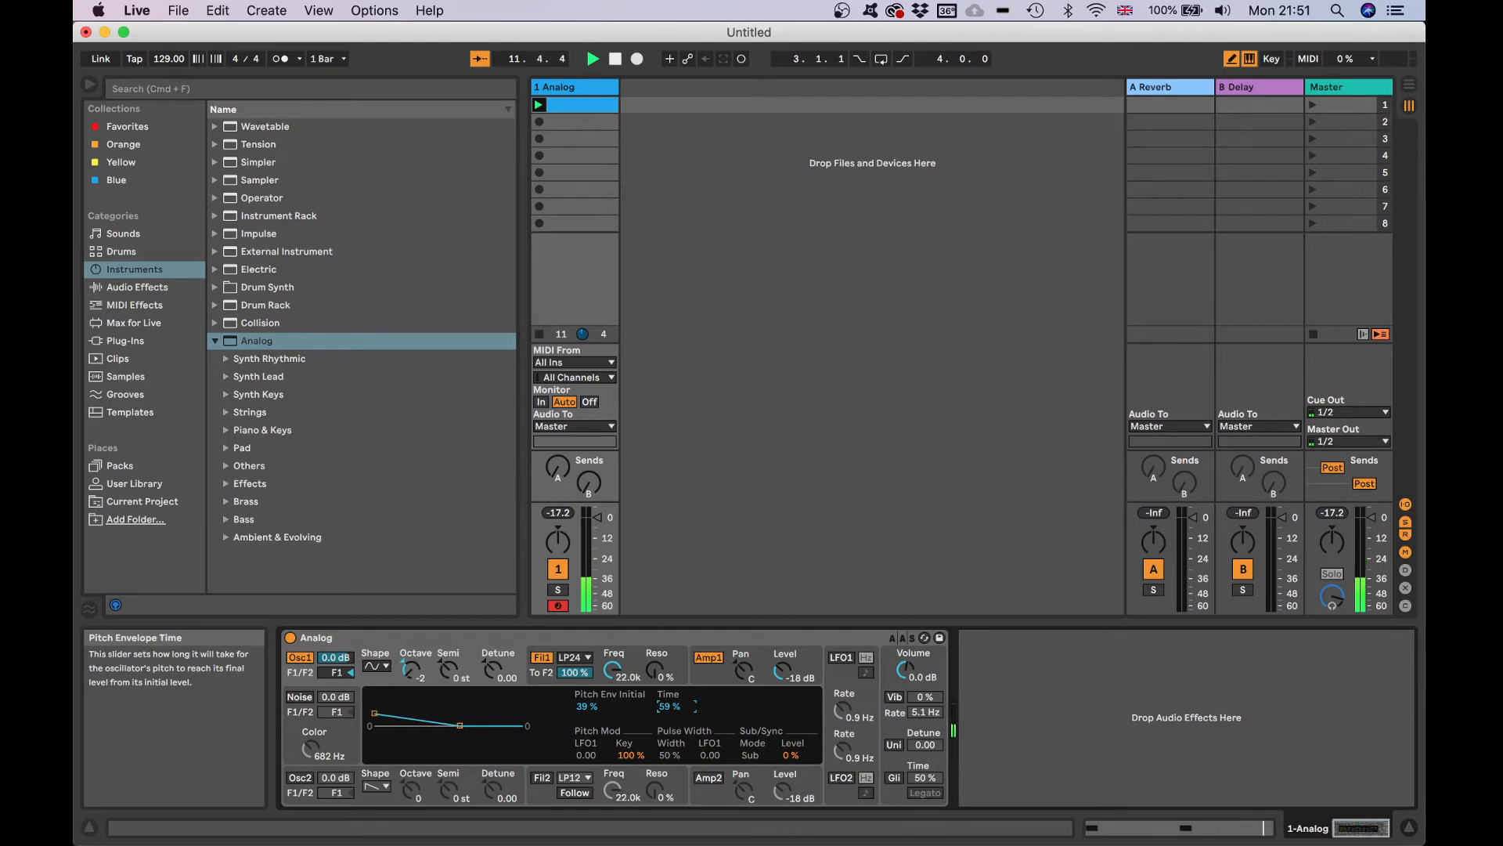
mouse_move(676, 713)
left_mouse_down()
mouse_move(675, 681)
mouse_move(671, 726)
left_mouse_up()
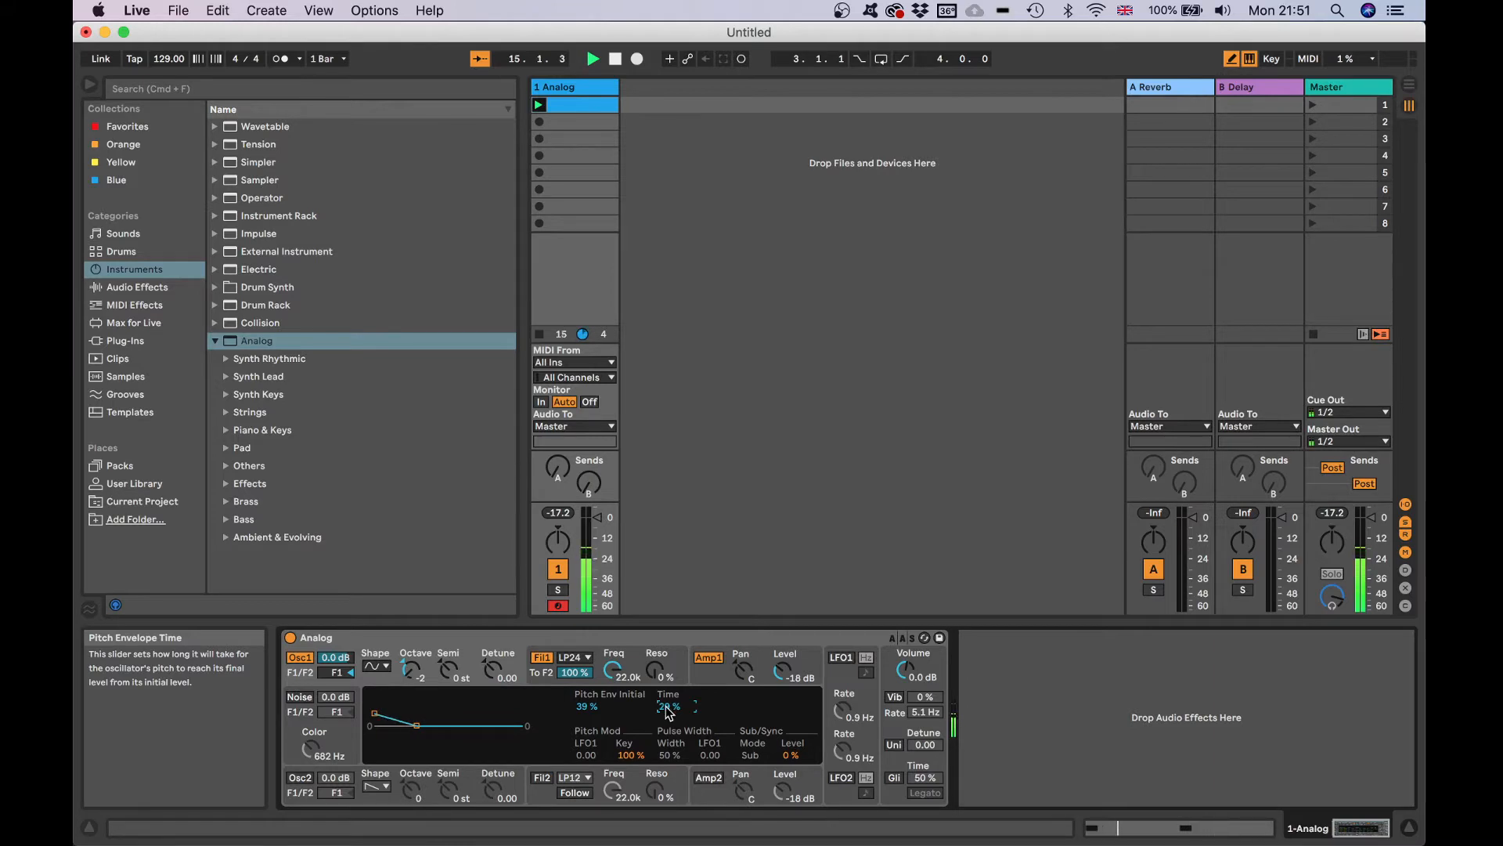
left_click_drag(670, 710, 670, 716)
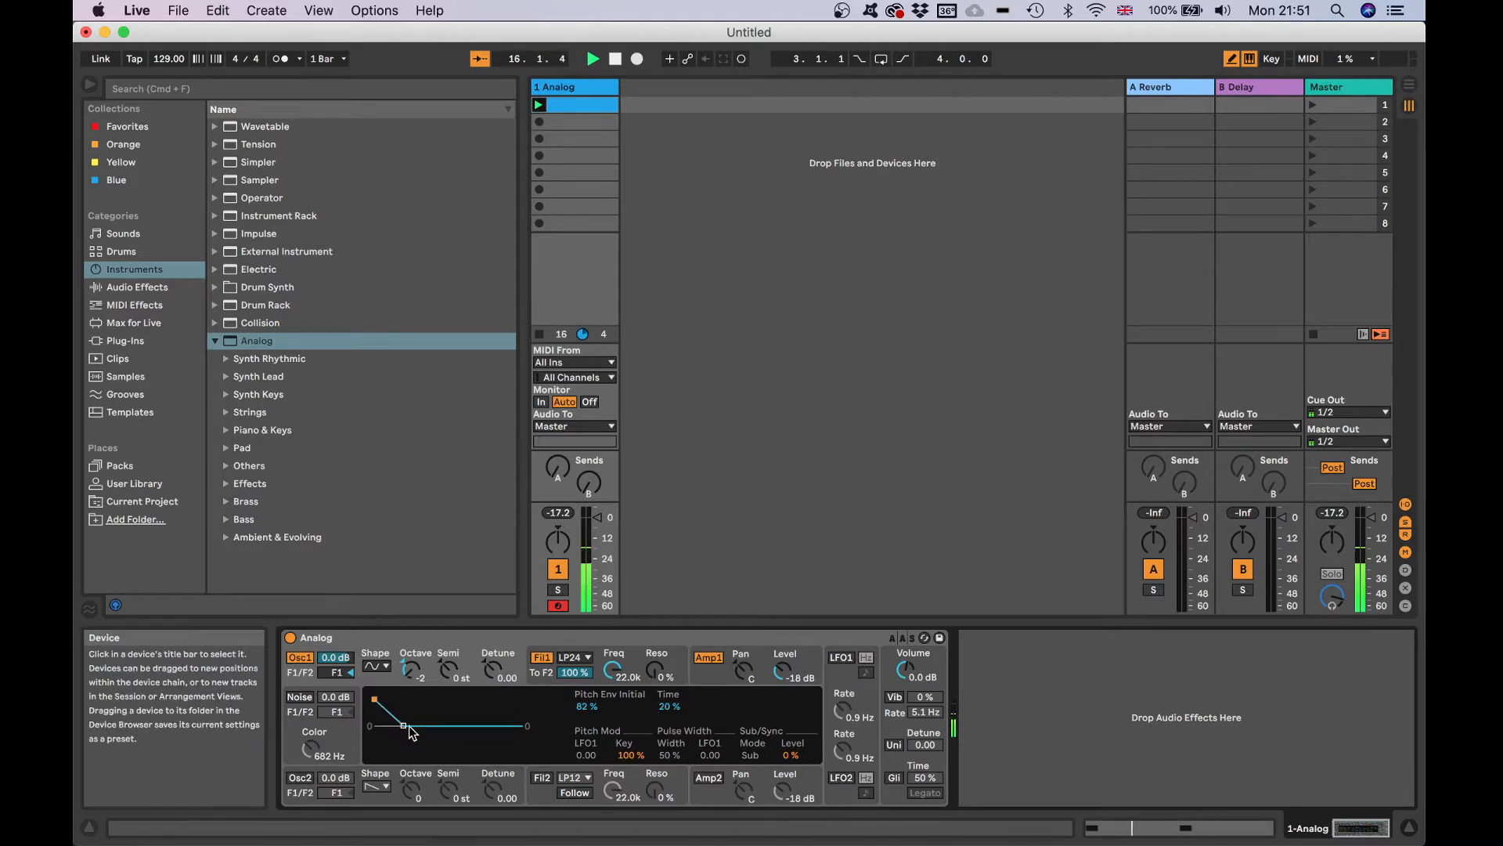
left_click_drag(406, 729, 417, 726)
left_click_drag(416, 726, 402, 726)
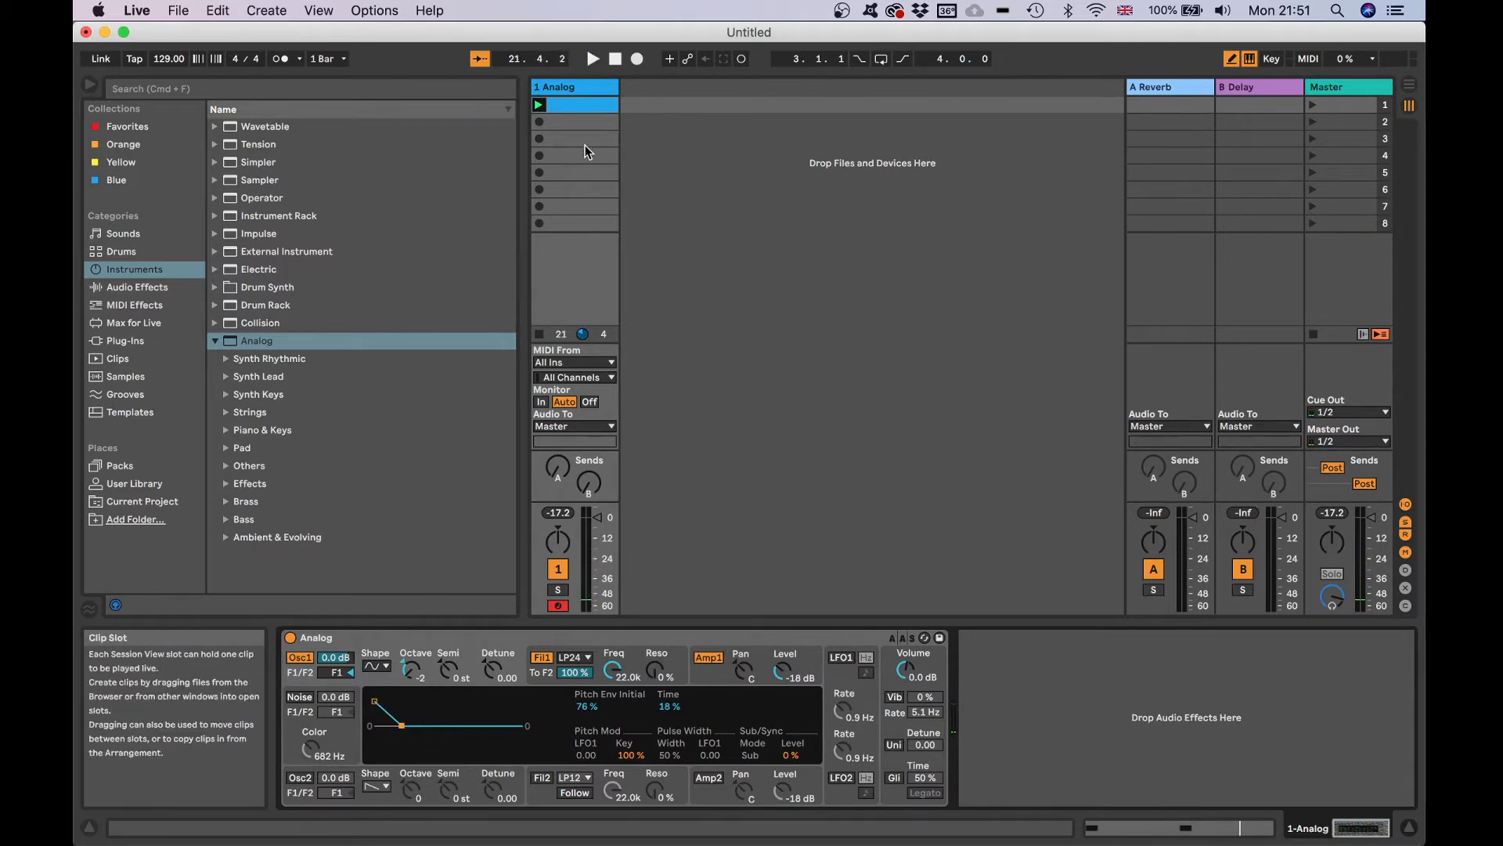
key("space")
- Add 1/16 C#4 notes at 1.2 and 1.4 in the clip and play it back
double_click(570, 105)
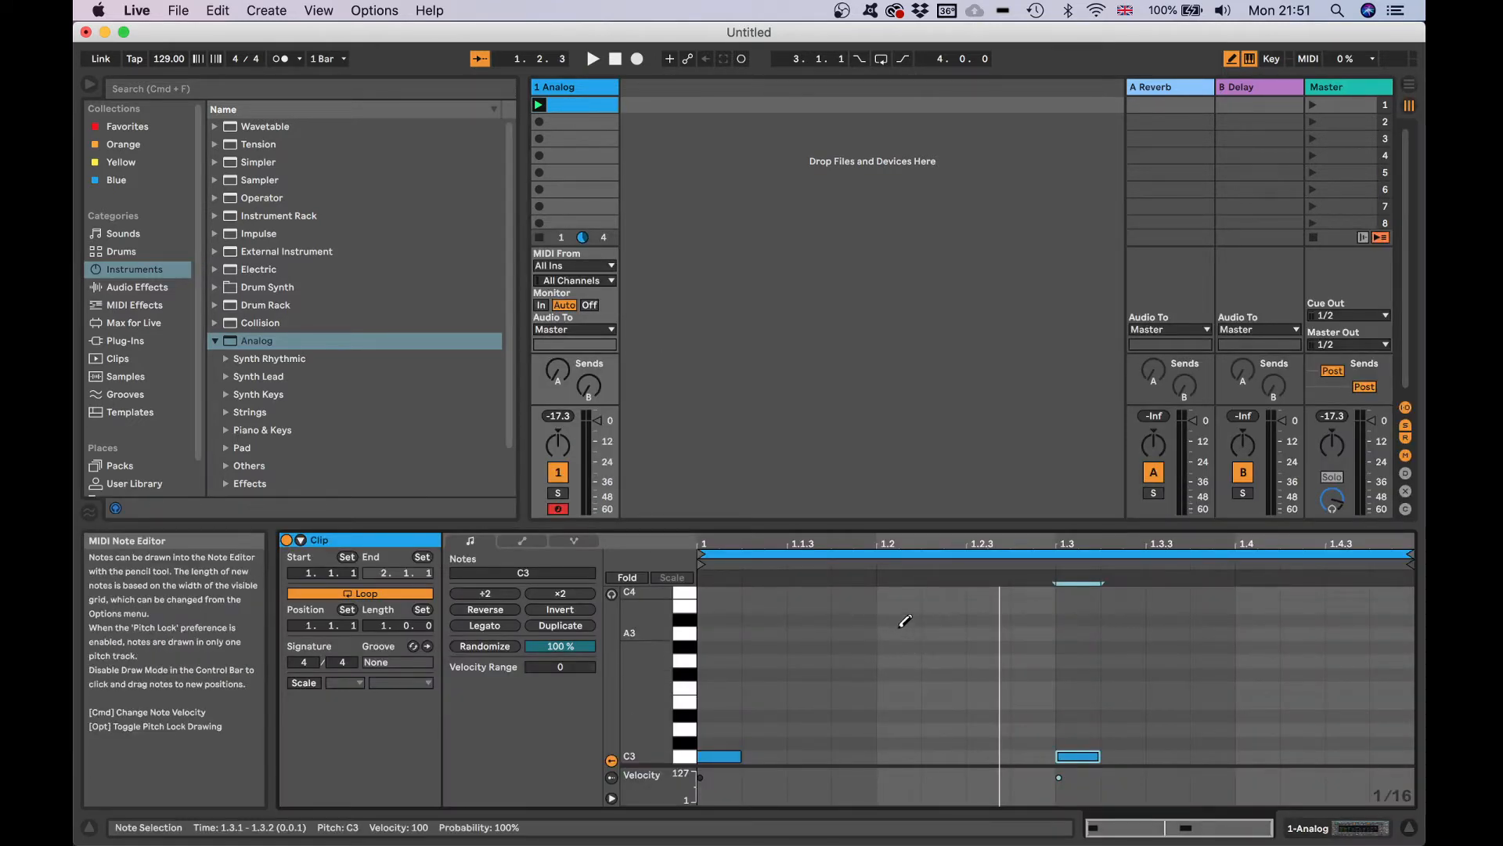
scroll(905, 621, "up", 2)
left_click(900, 604)
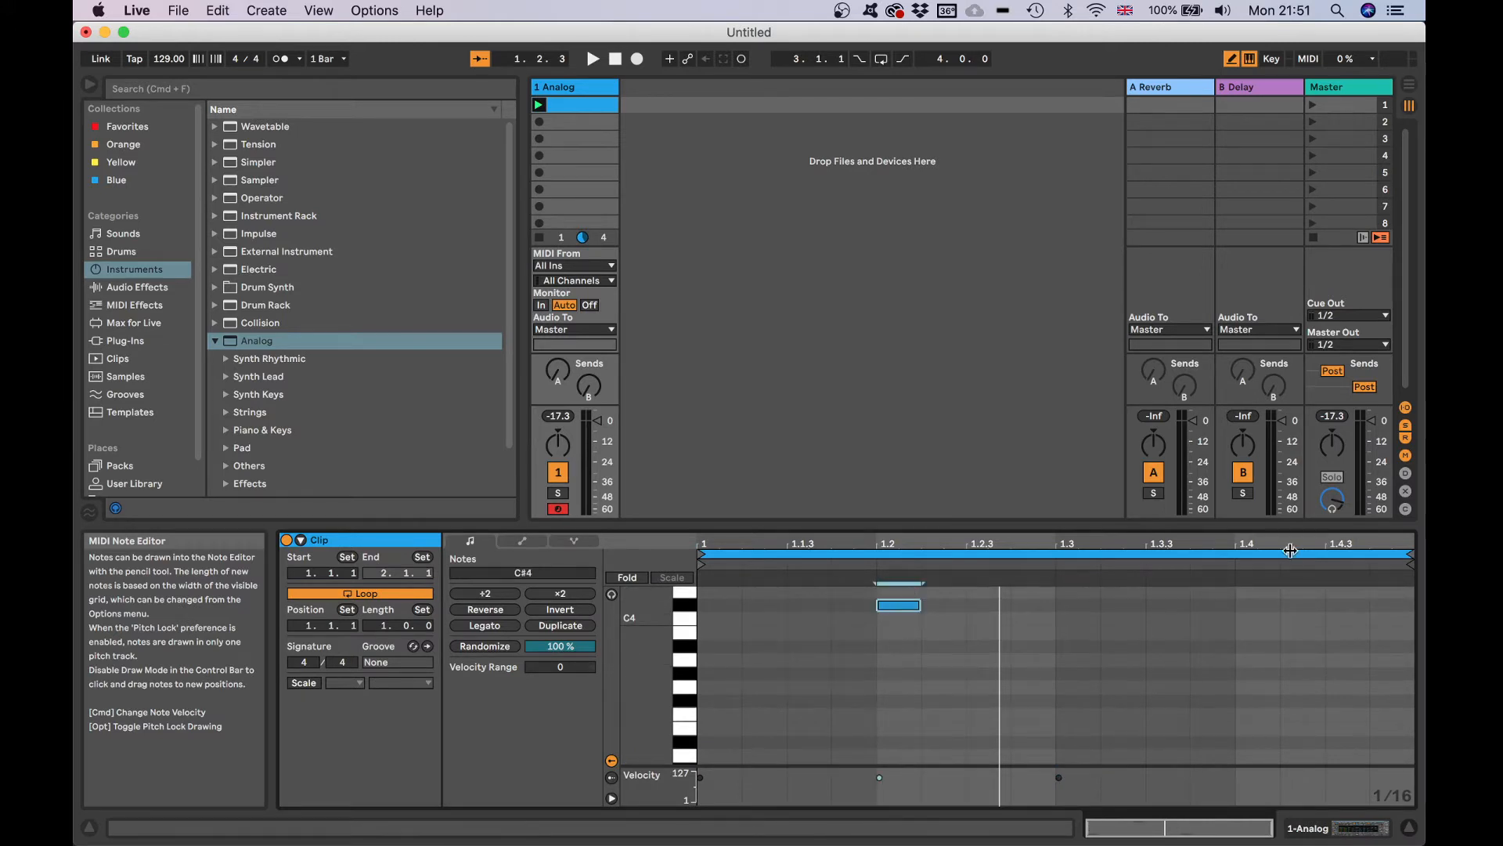
left_click(1260, 604)
key("space")
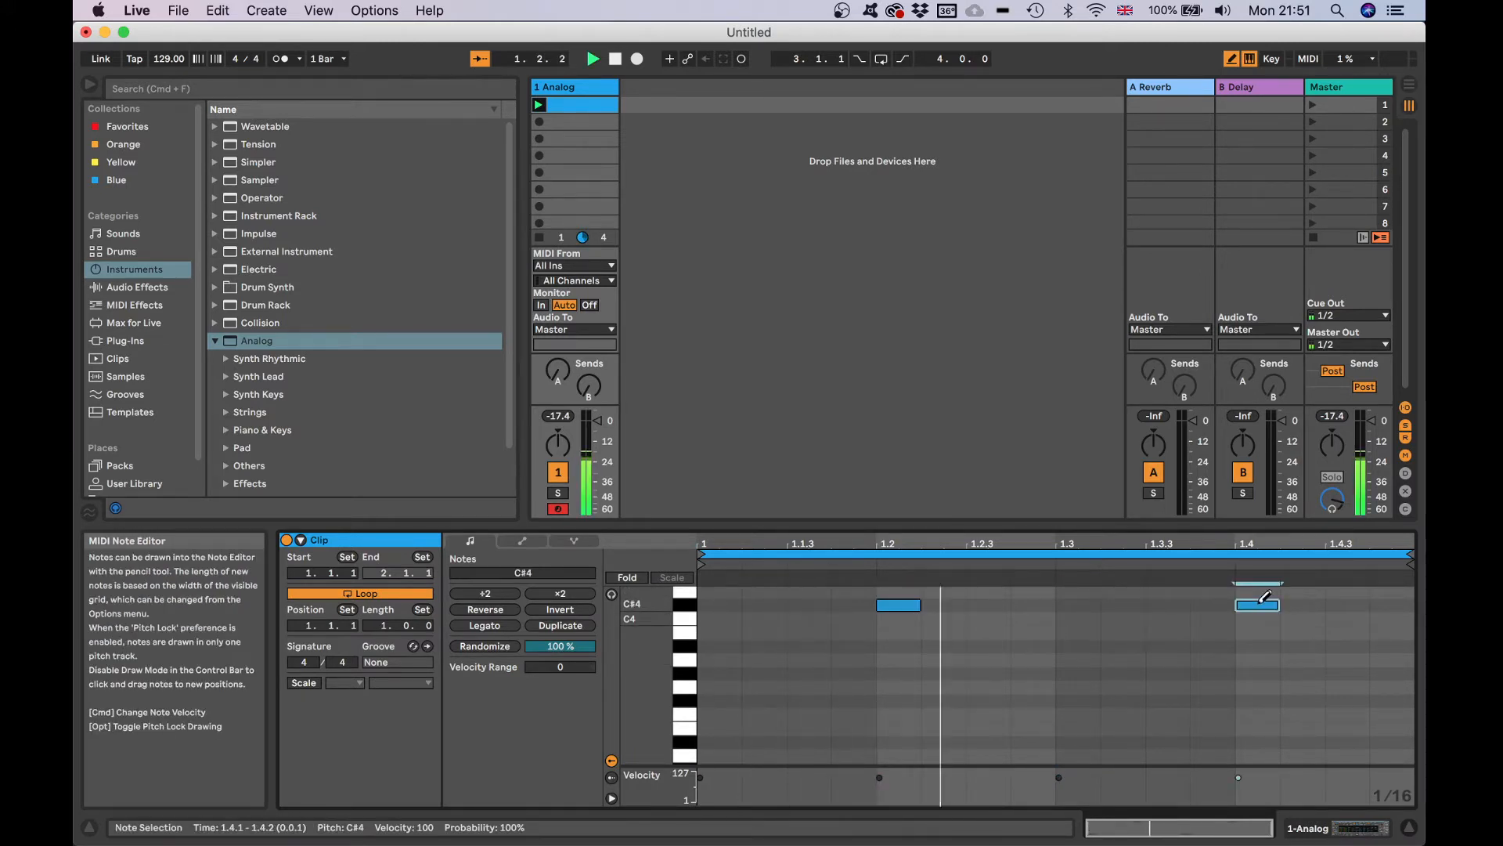
key("space")
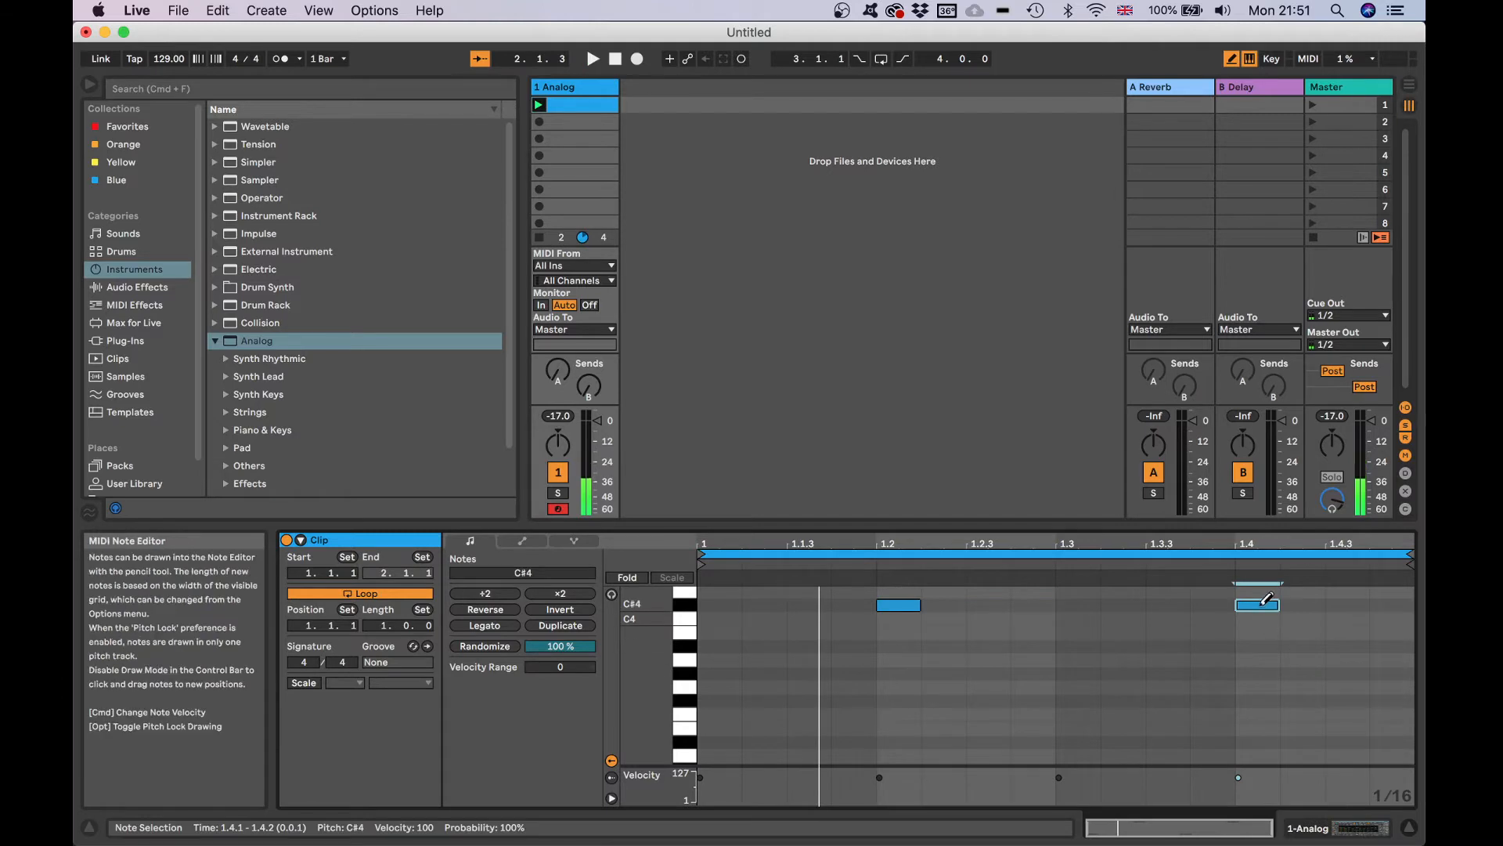
- Replace the C#4 note at 1.4 with one at 1.4.3 and audition the pattern
left_click(1268, 604)
left_click(1342, 602)
key("space")
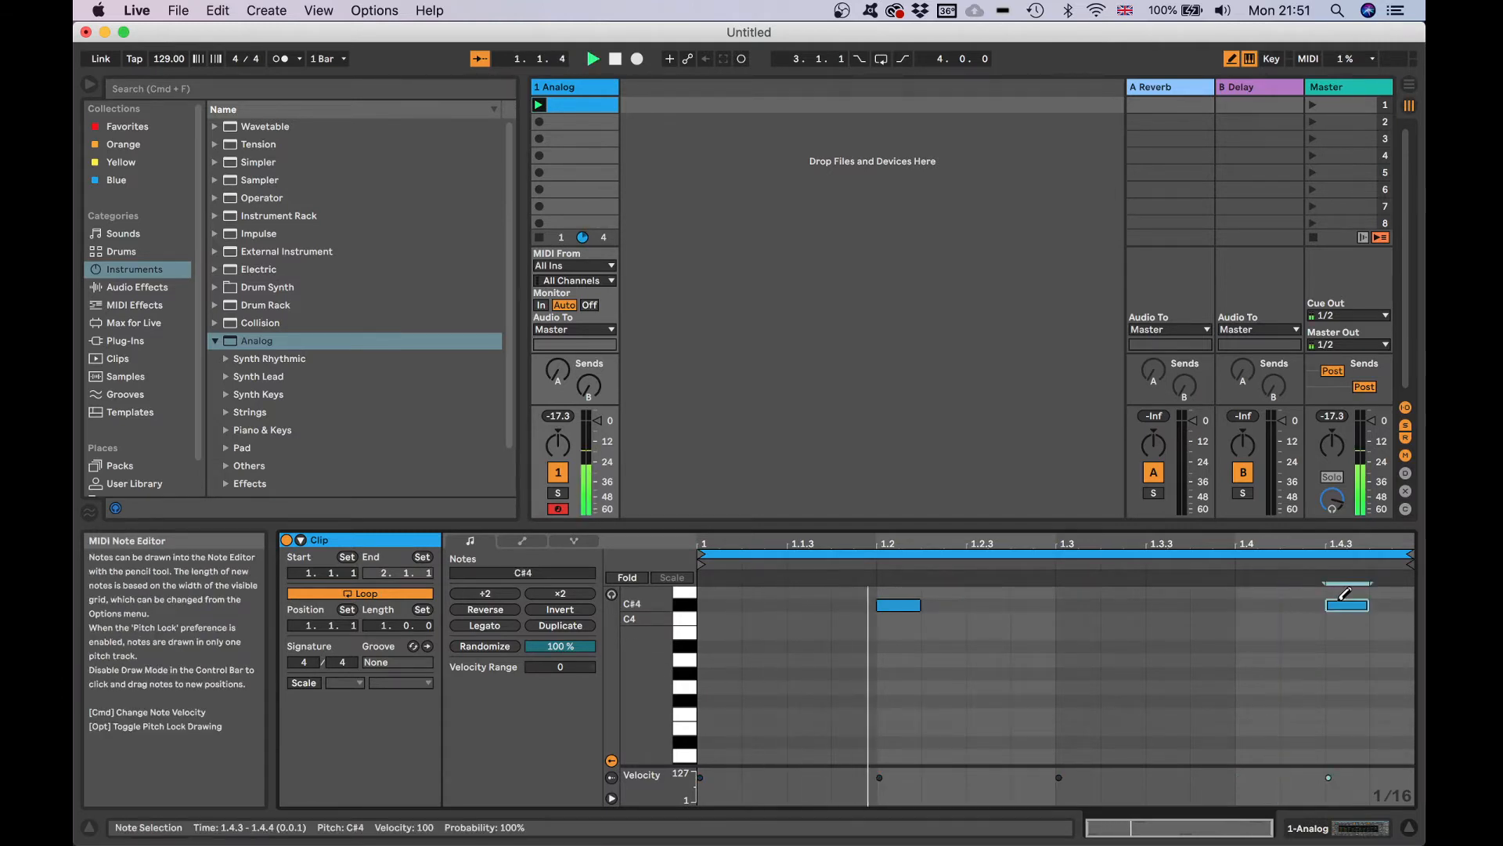
key("space")
- Replace the C3 note at 1.3 with one at 1.2.3 and play the pattern
scroll(1178, 707, "down", 5)
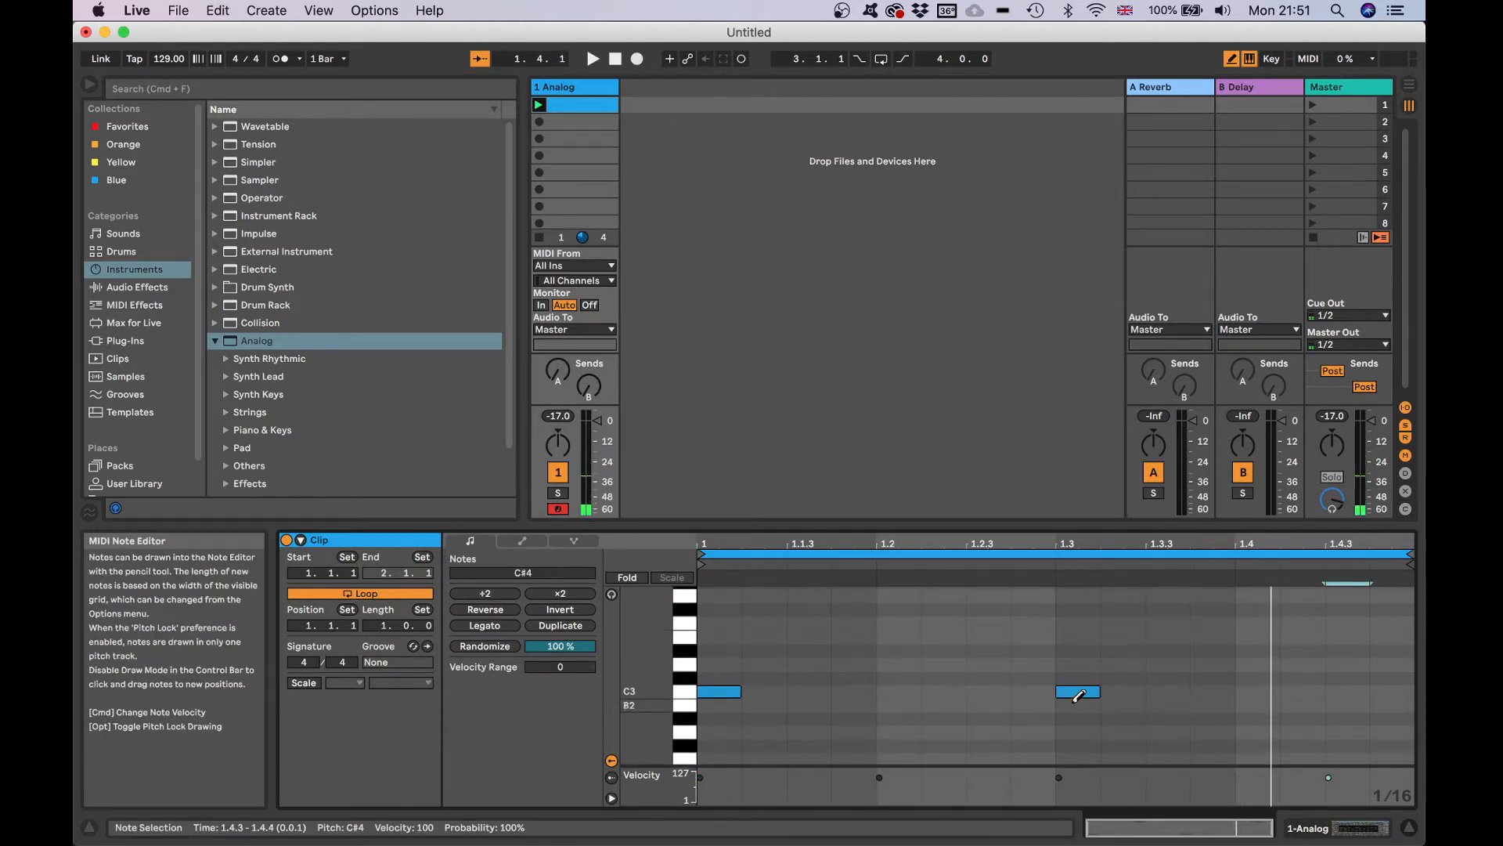
left_click(1077, 692)
key("space")
left_click(988, 691)
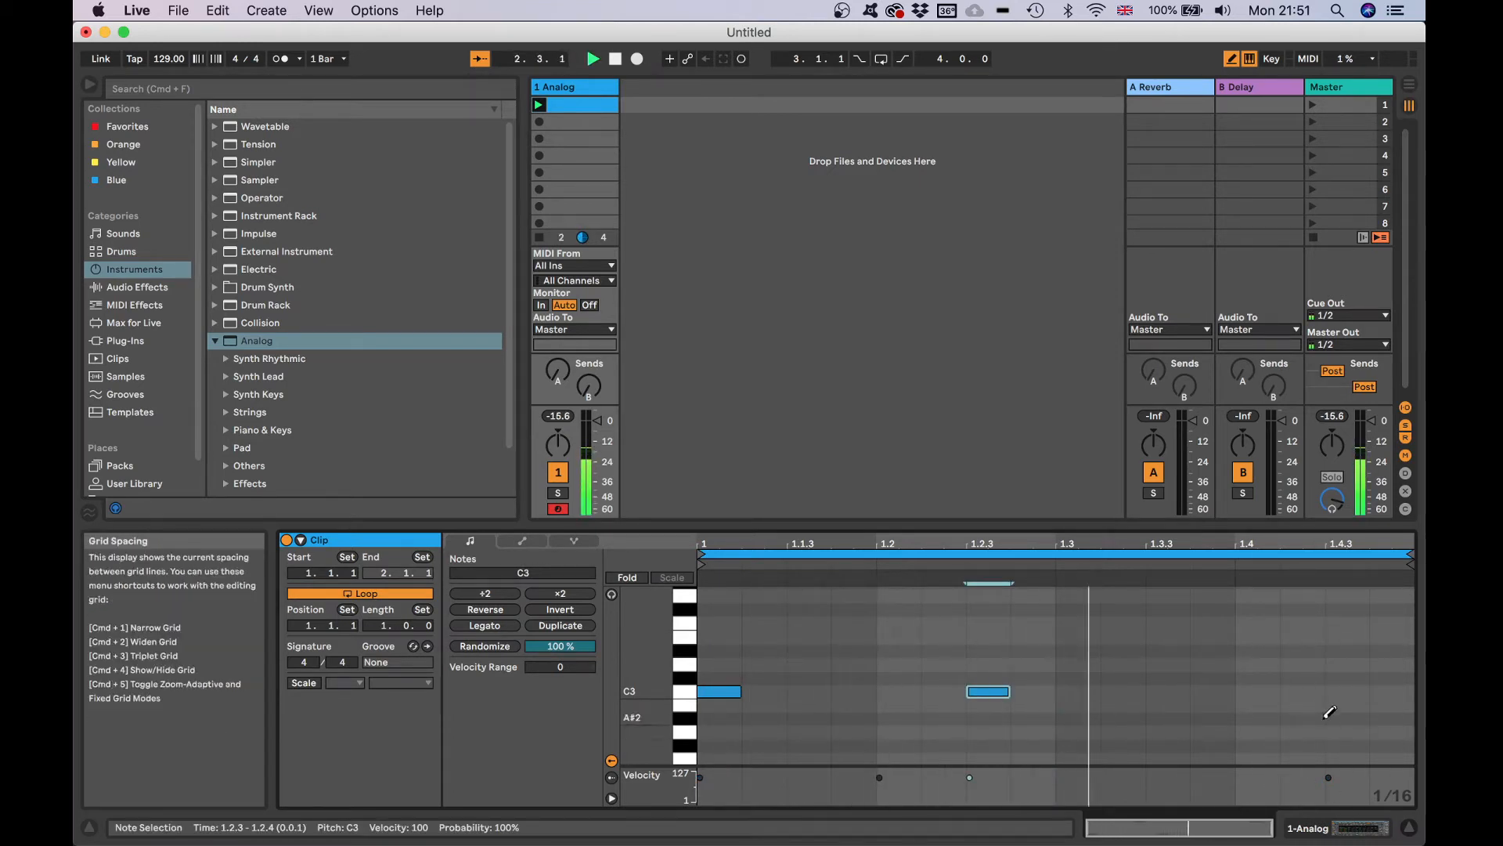
scroll(1326, 708, "up", 4)
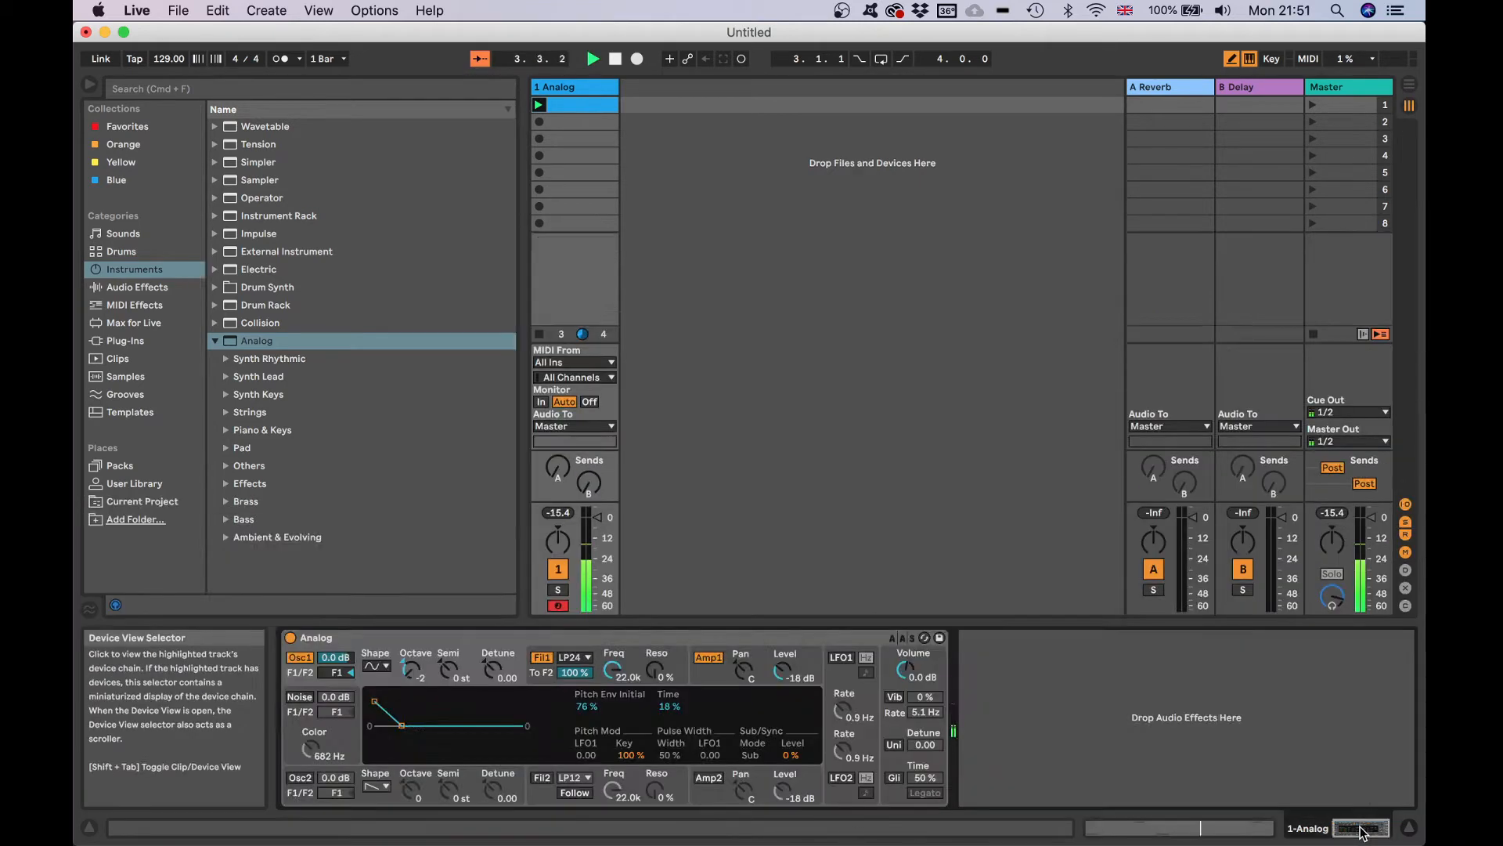
- Automate Analog's Noise switch to be on only during the C#4 notes at 1.2 and 1.4.3, and play the clip
key("shift+Tab")
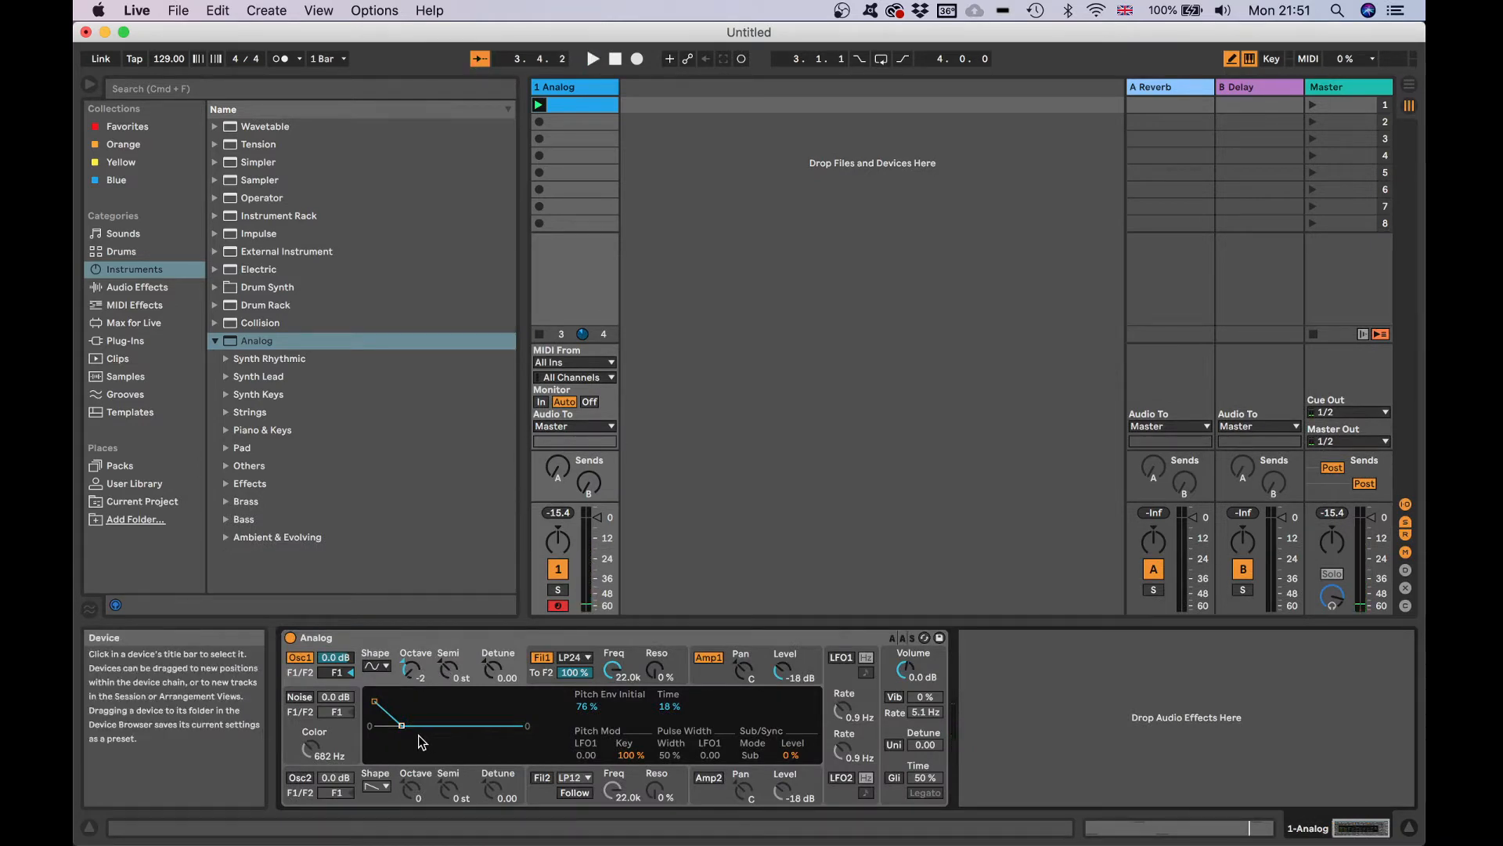
right_click(304, 698)
left_click(332, 705)
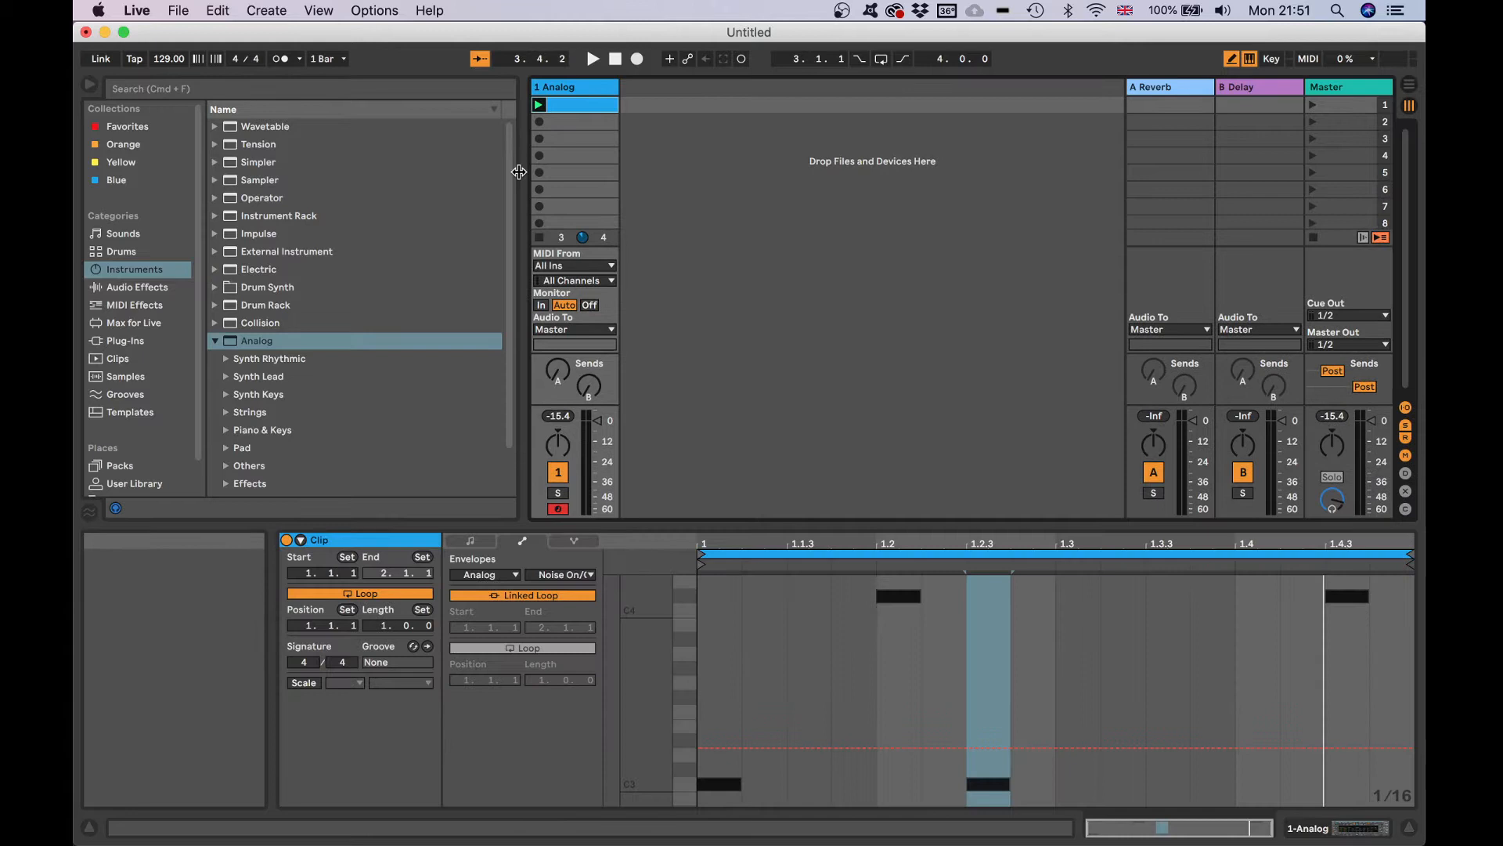
left_click(907, 696)
left_click(907, 683)
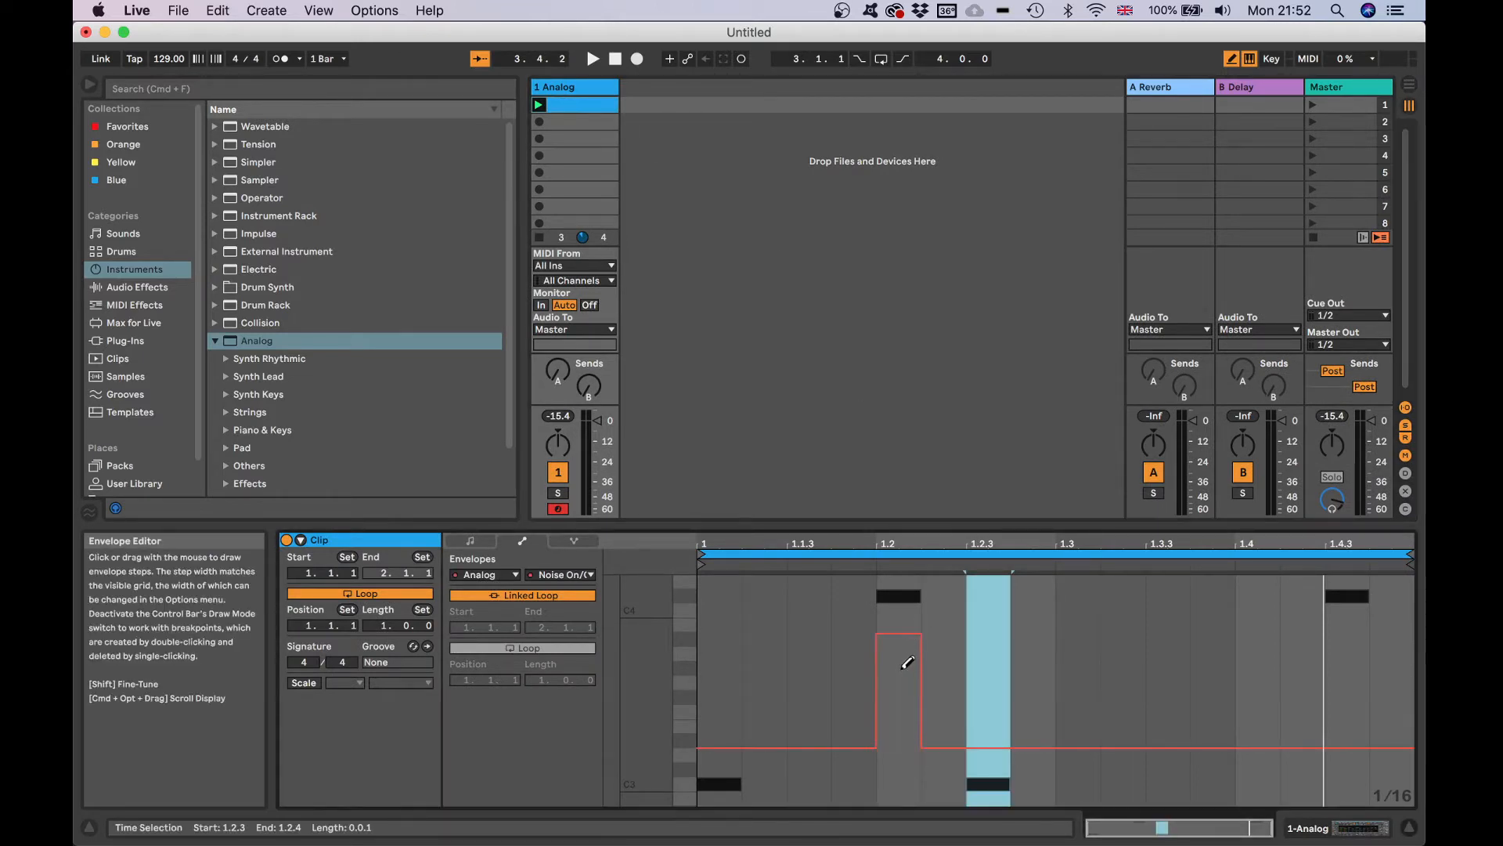
left_click(1349, 636)
key("space")
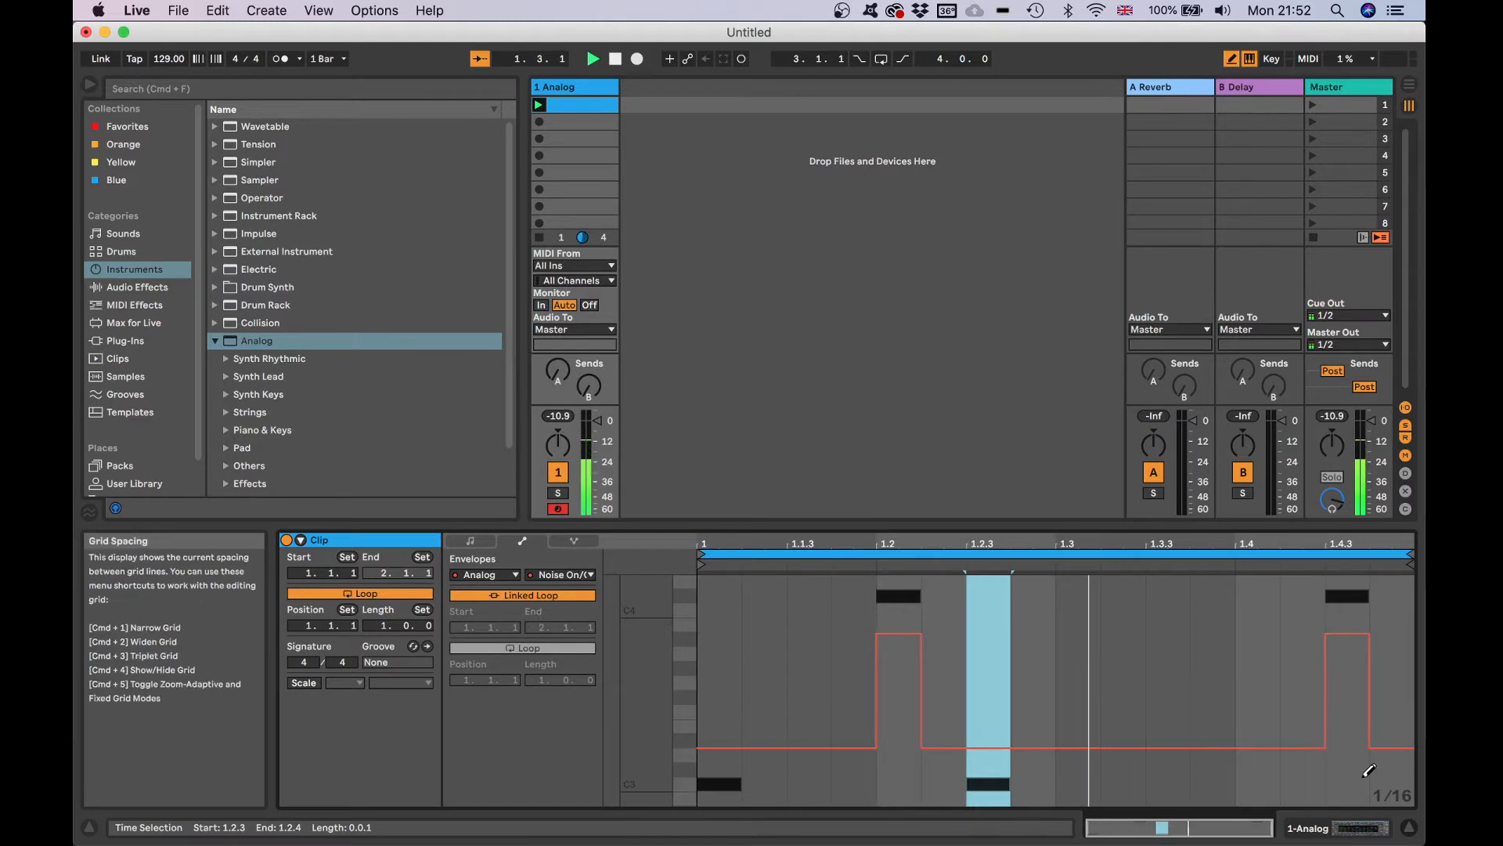
- Adjust the Color of Analog's noise generator while the clip plays, then stop playback
left_click(1363, 827)
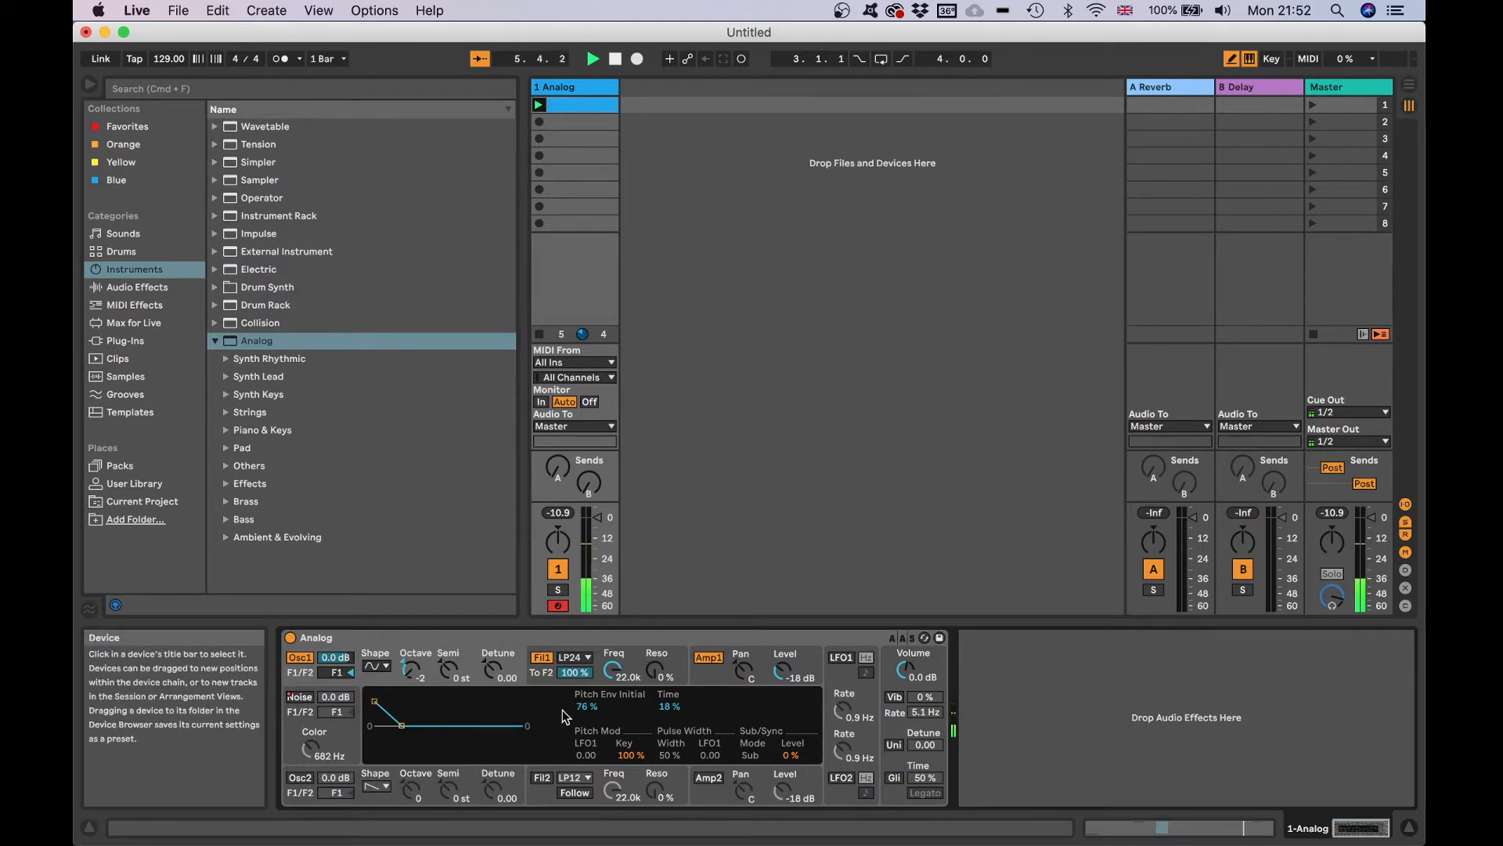
left_click_drag(315, 748, 315, 709)
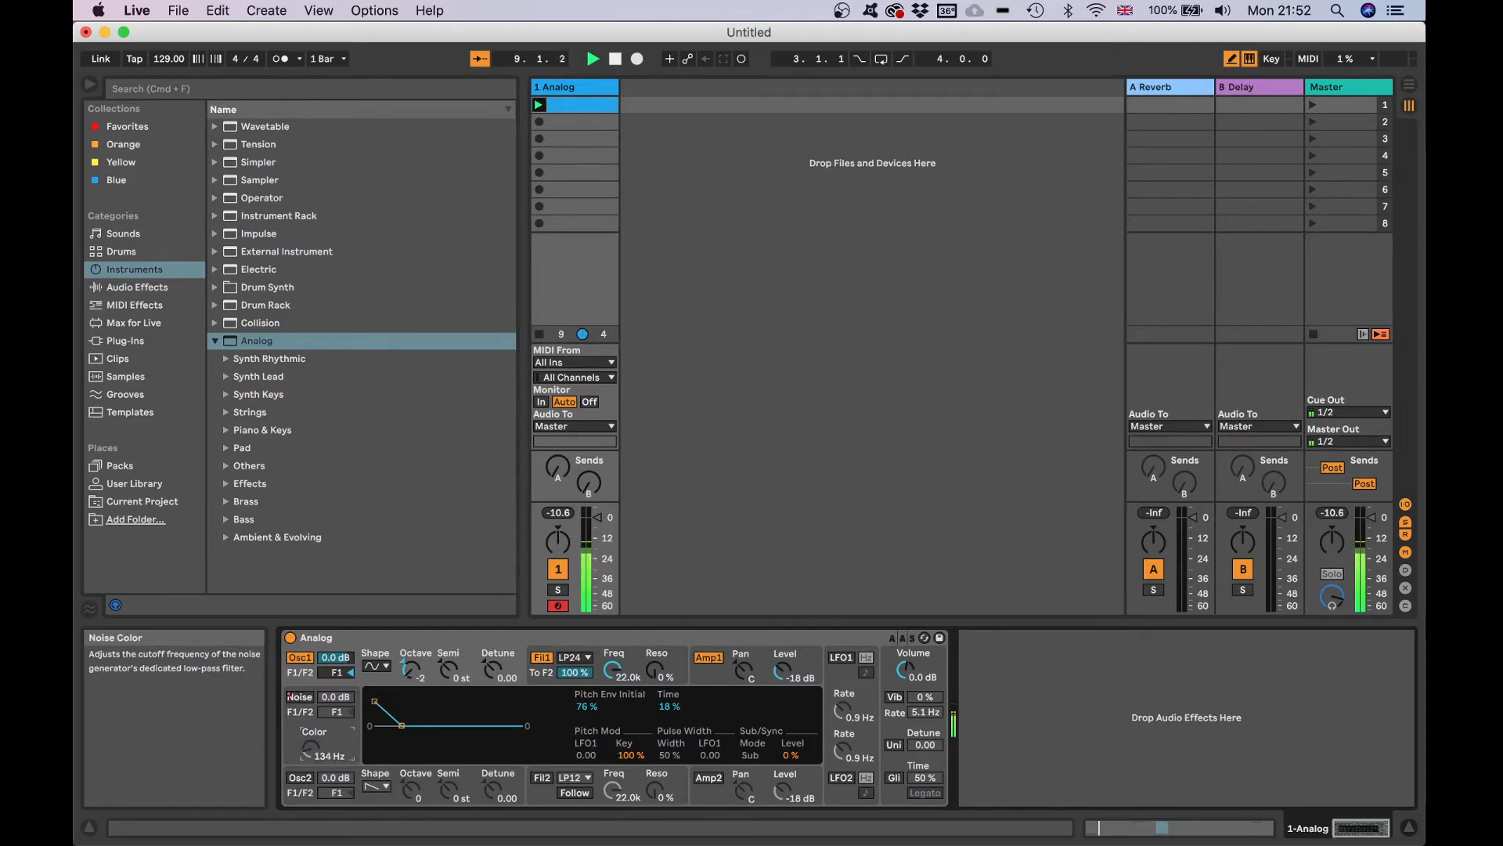
key("space")
- Show the automation for Analog's noise Color and draw a step of about 3.1 kHz at 1.2
right_click(313, 749)
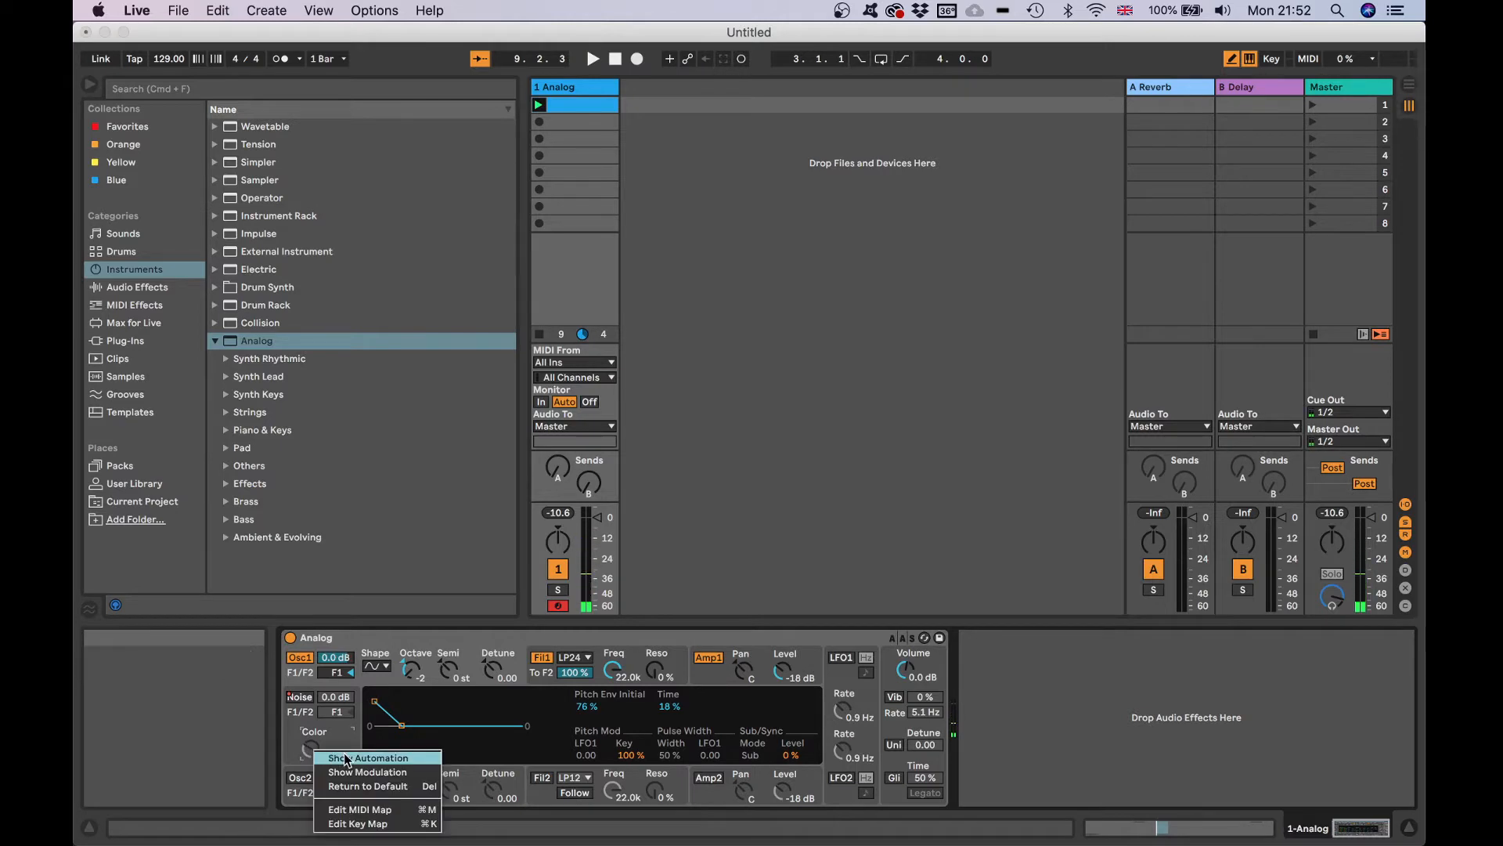
left_click(346, 758)
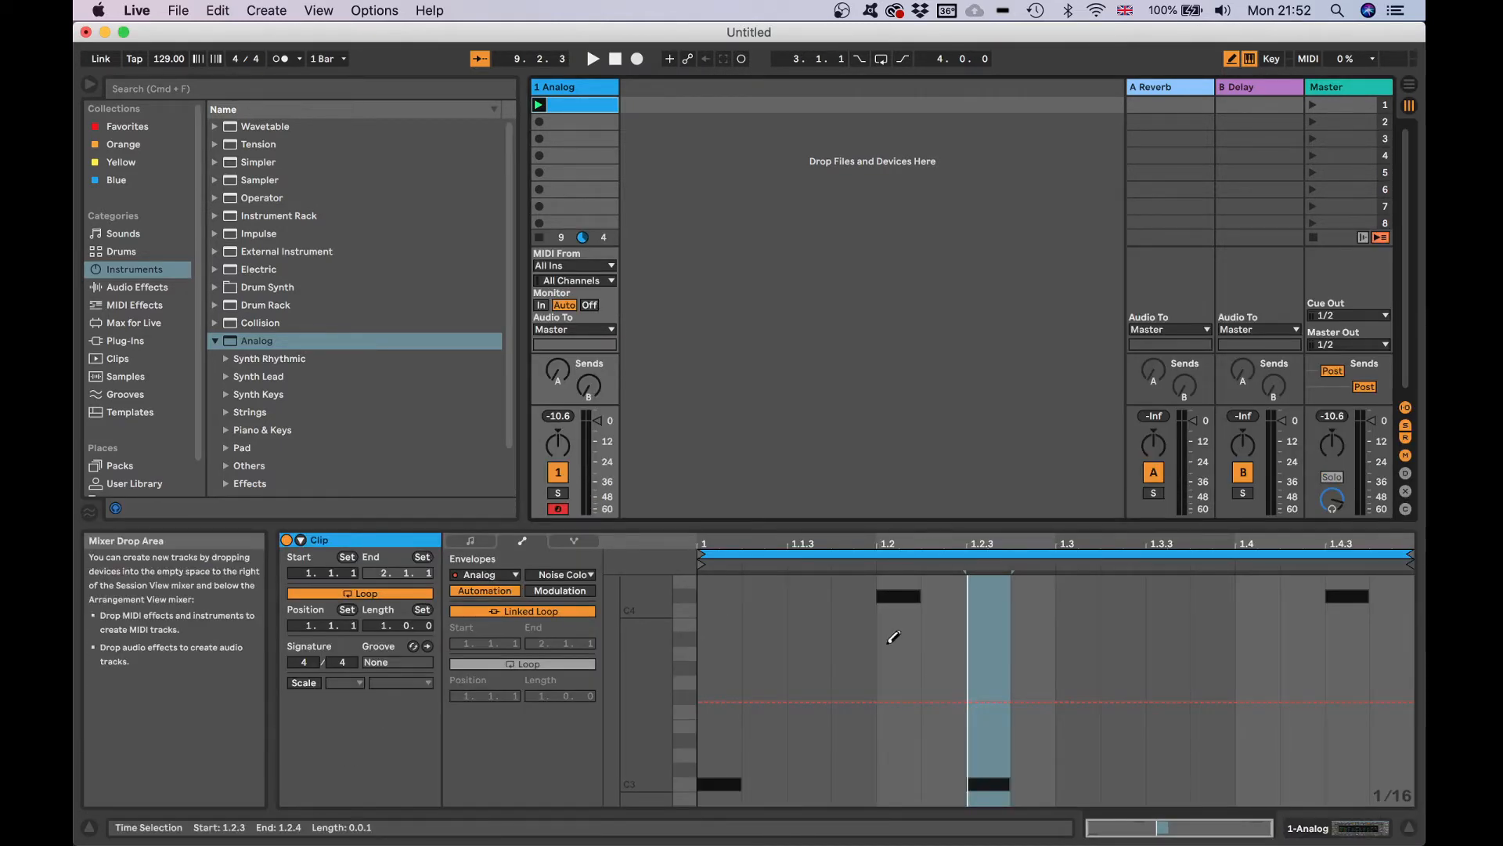
left_click_drag(898, 691, 899, 641)
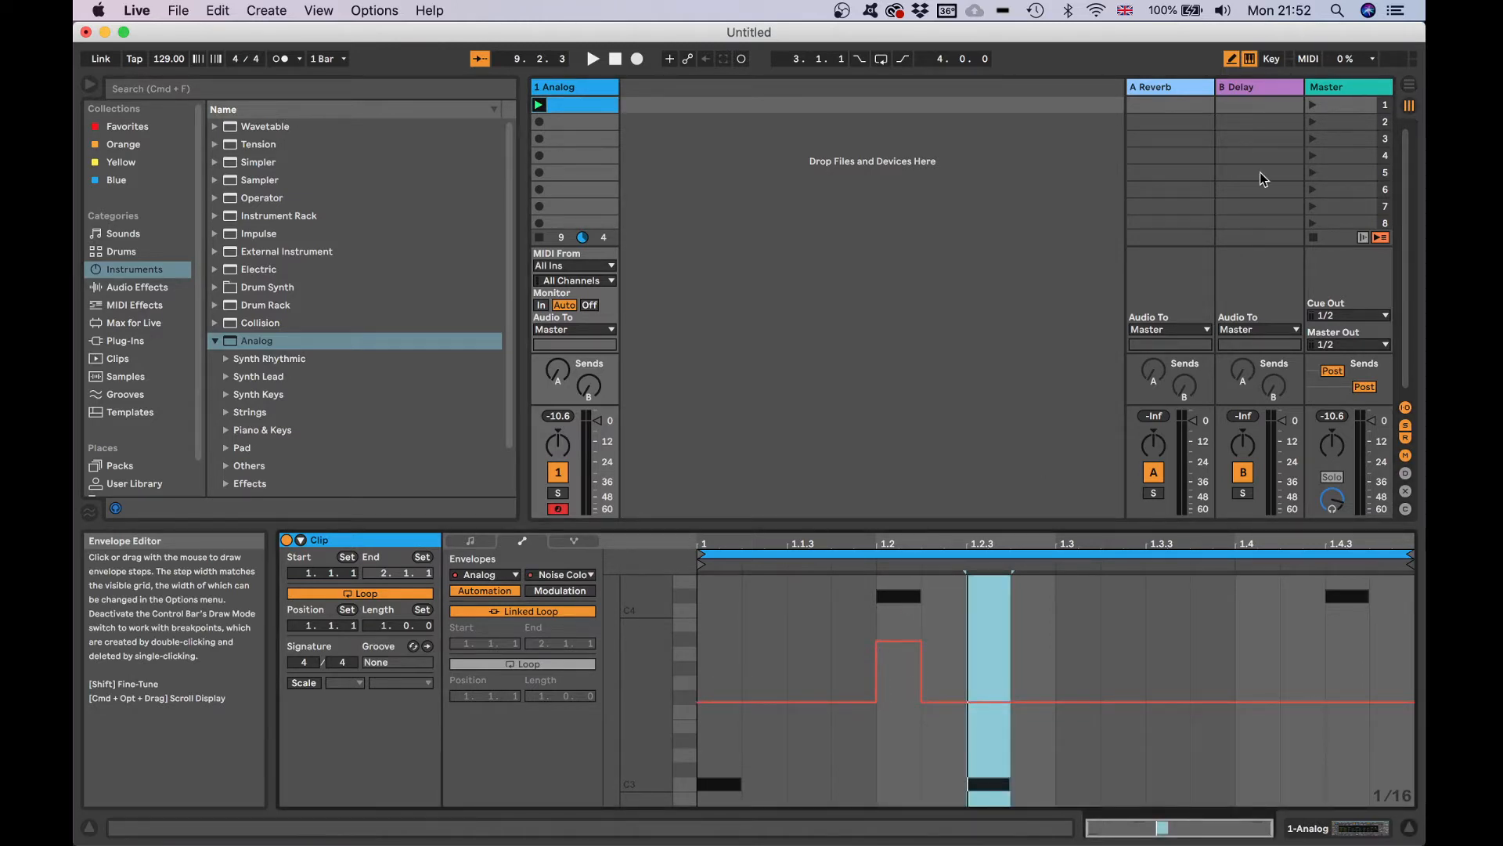
- With draw mode off, reshape the noise Color step at 1.2 into a steep curve from 22.0 kHz down to 20 Hz while auditioning it
left_click(1231, 59)
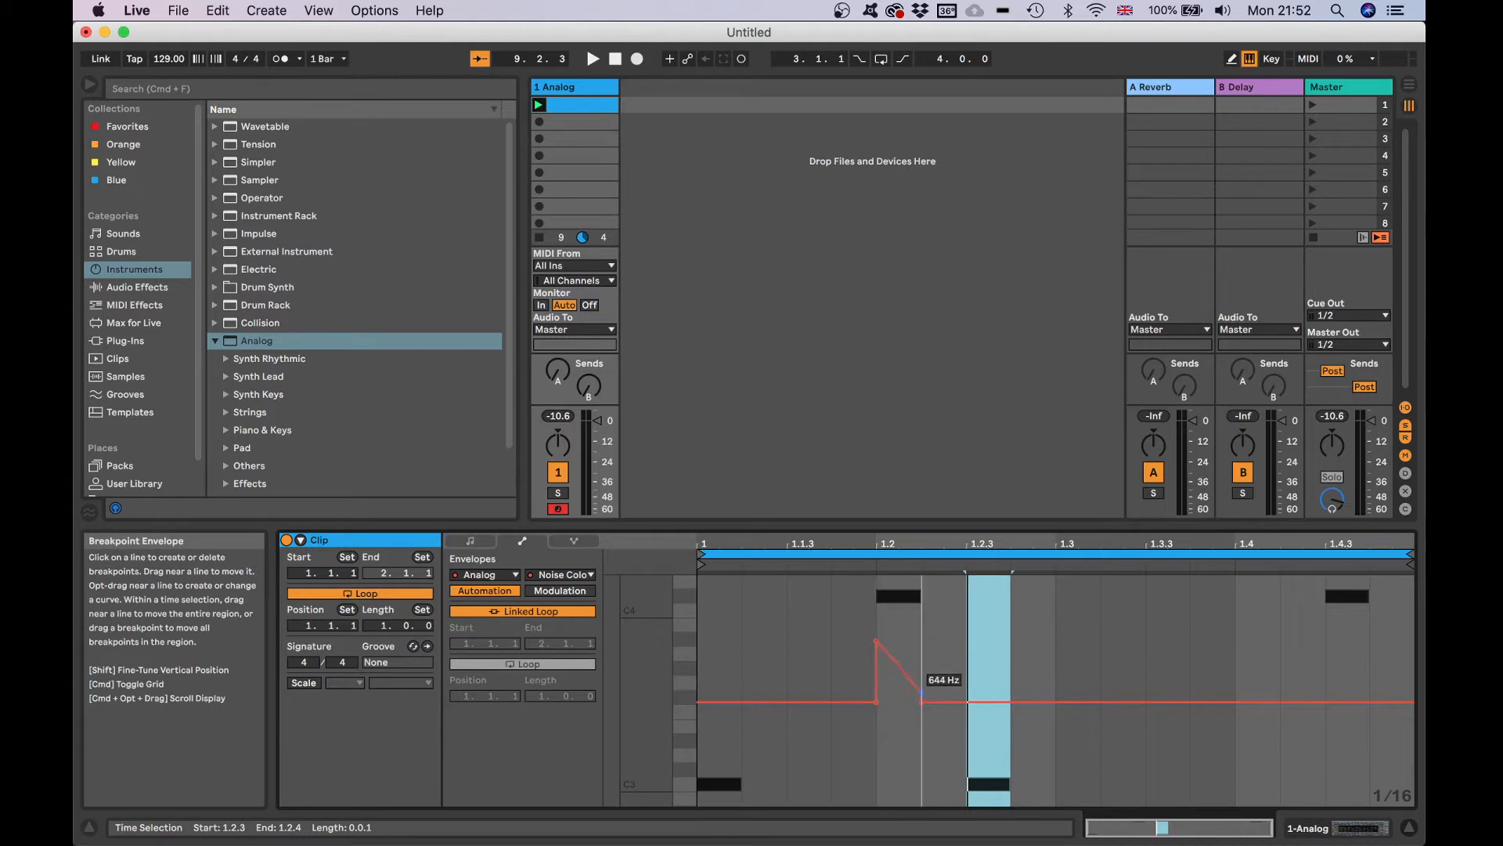
left_click_drag(922, 646, 924, 732)
key("space")
key("space")
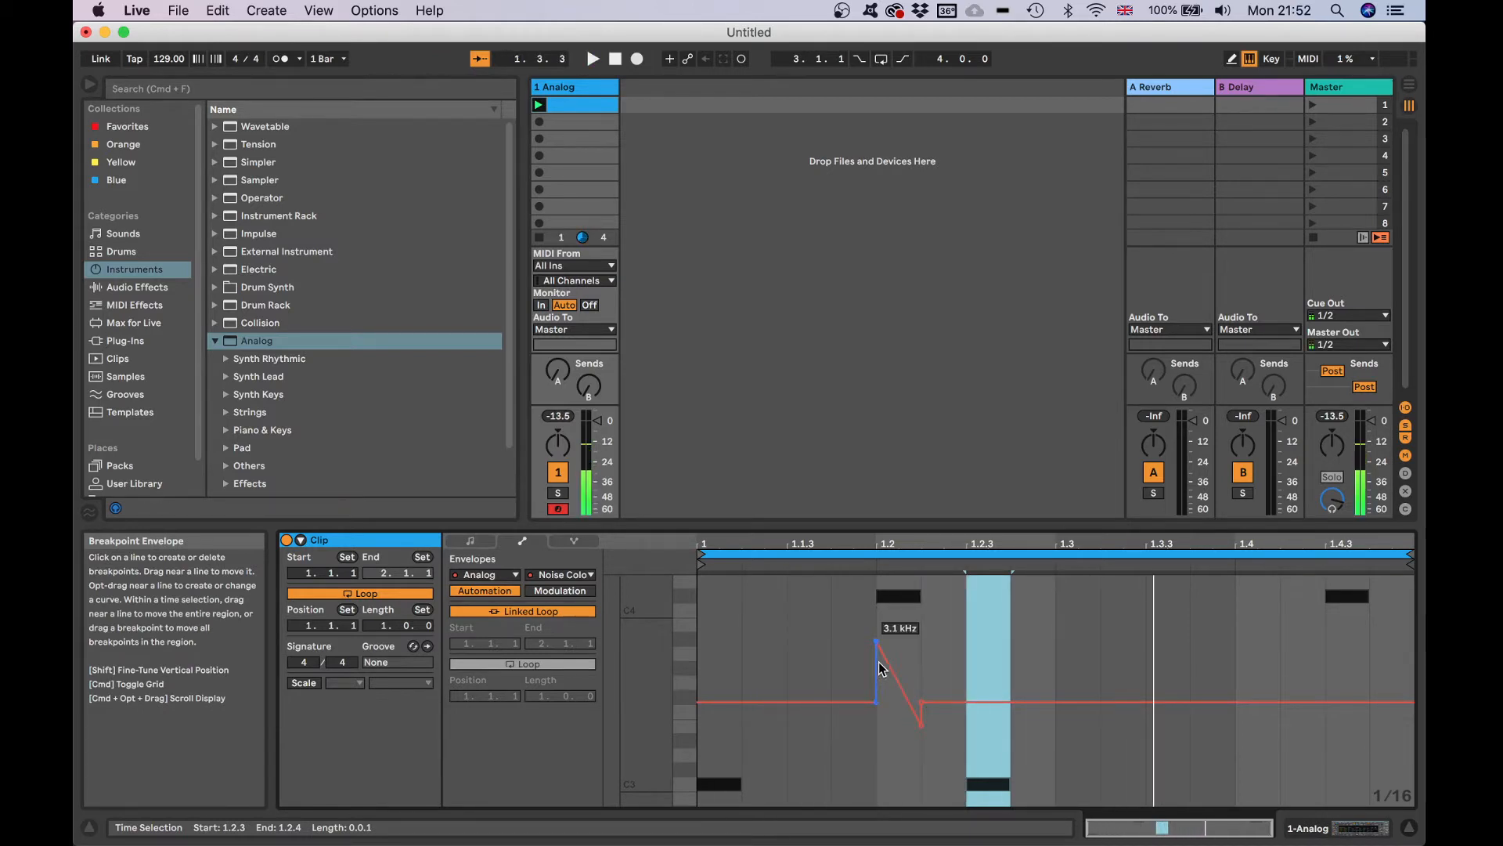
left_click_drag(923, 731, 922, 804)
key("space")
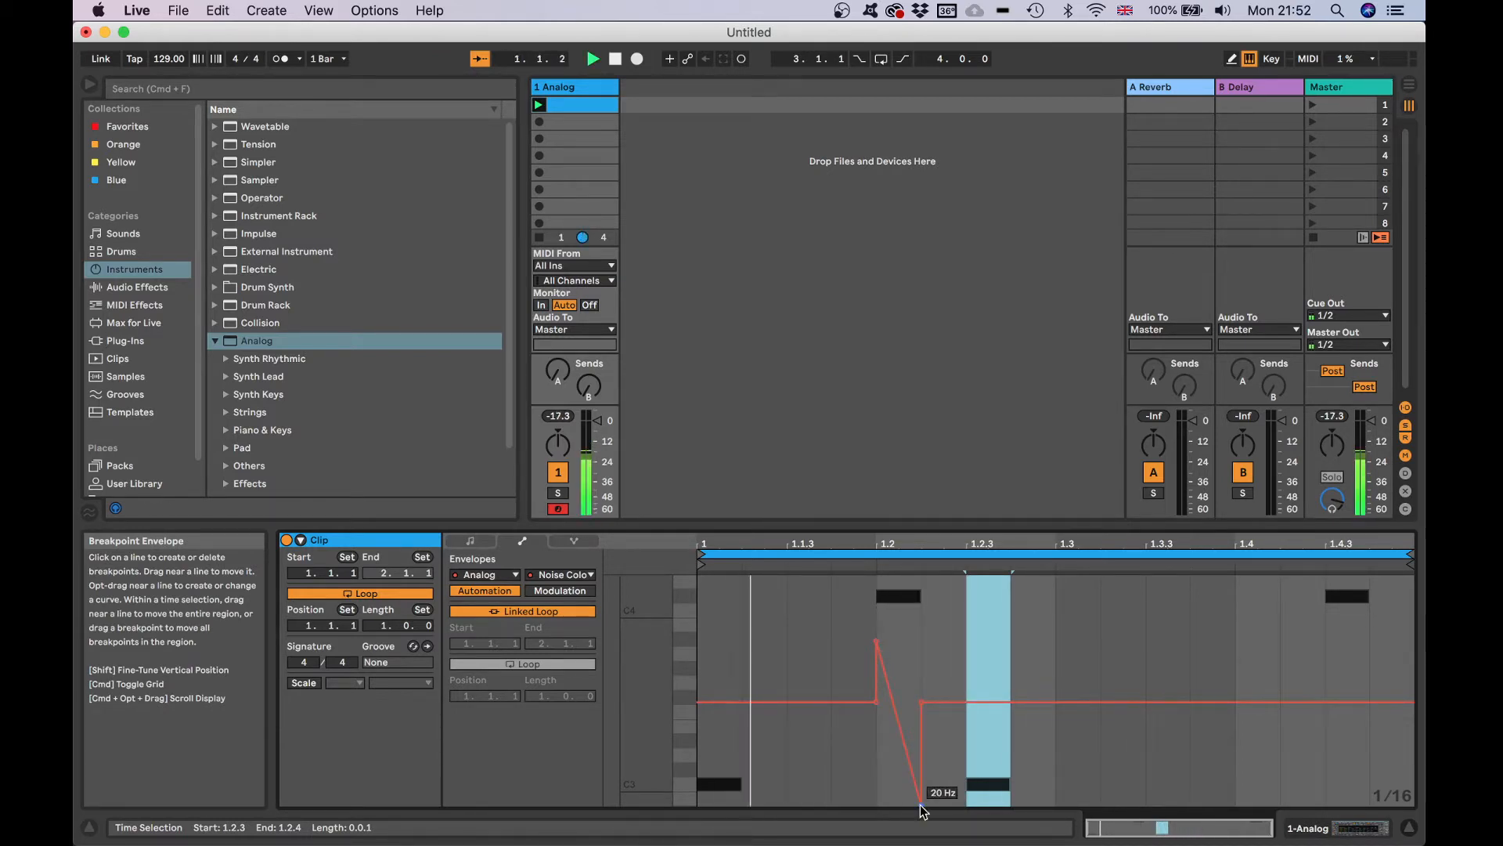
left_click_drag(877, 639, 880, 680)
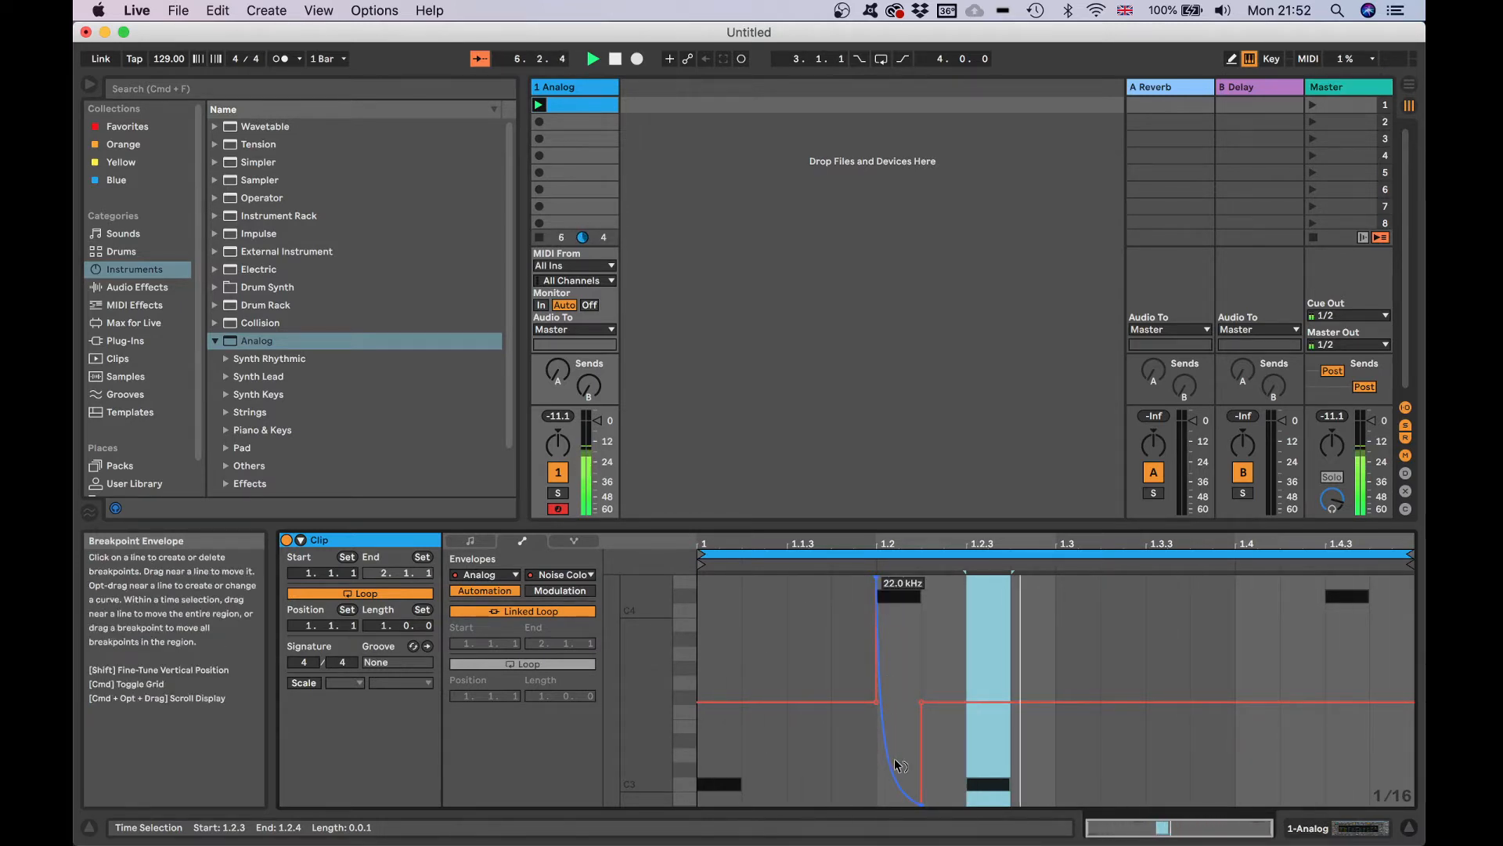
mouse_move(896, 763)
left_mouse_down()
mouse_move(897, 619)
mouse_move(889, 792)
left_mouse_up()
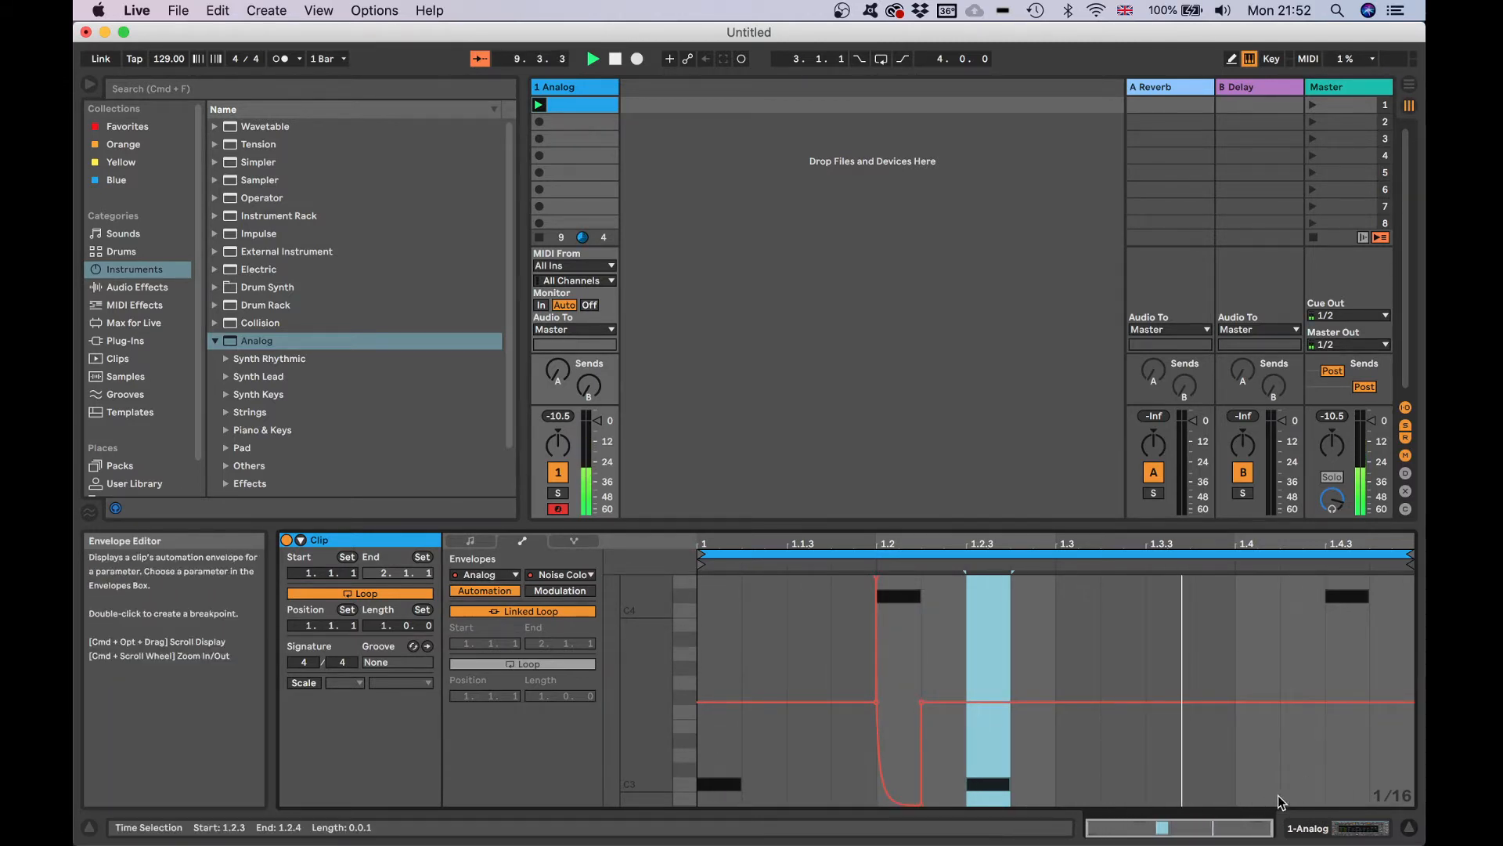
- Compare Analog's noise Color control with its automation curve in the clip and listen to the pattern
left_click(1336, 832)
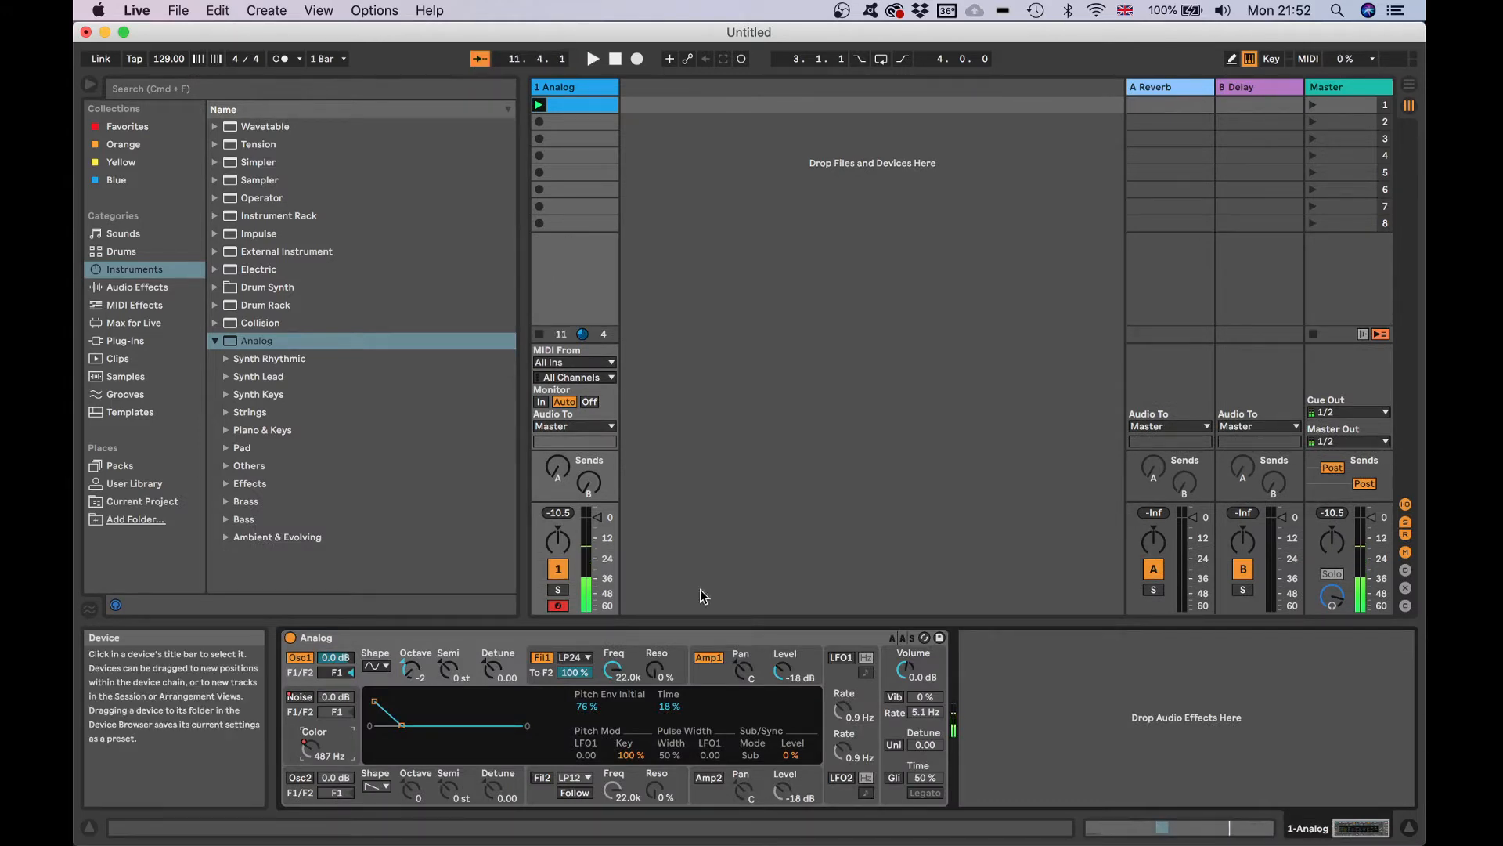
left_click(571, 101)
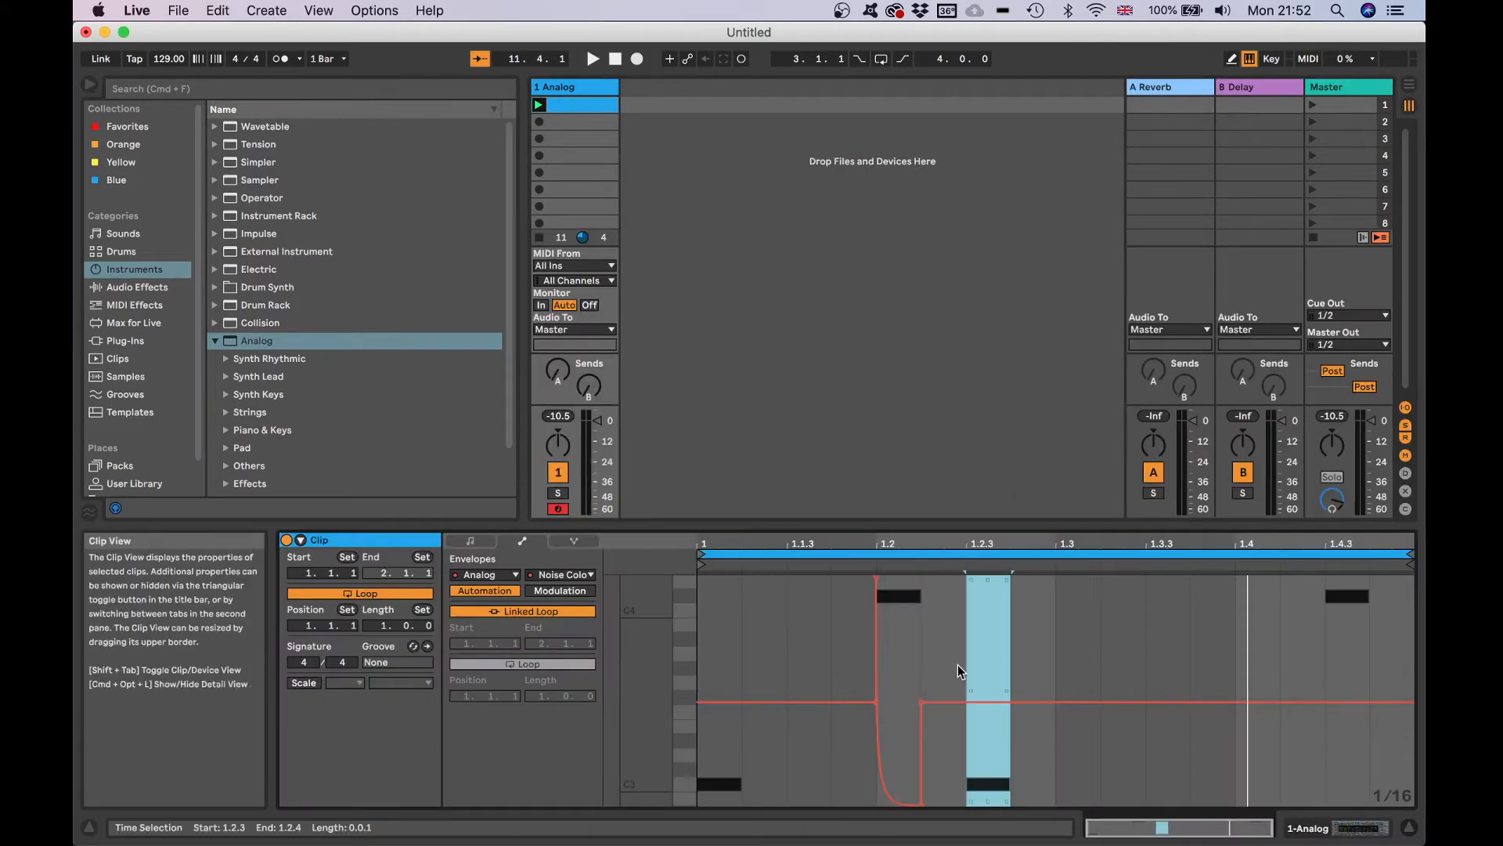
mouse_move(876, 577)
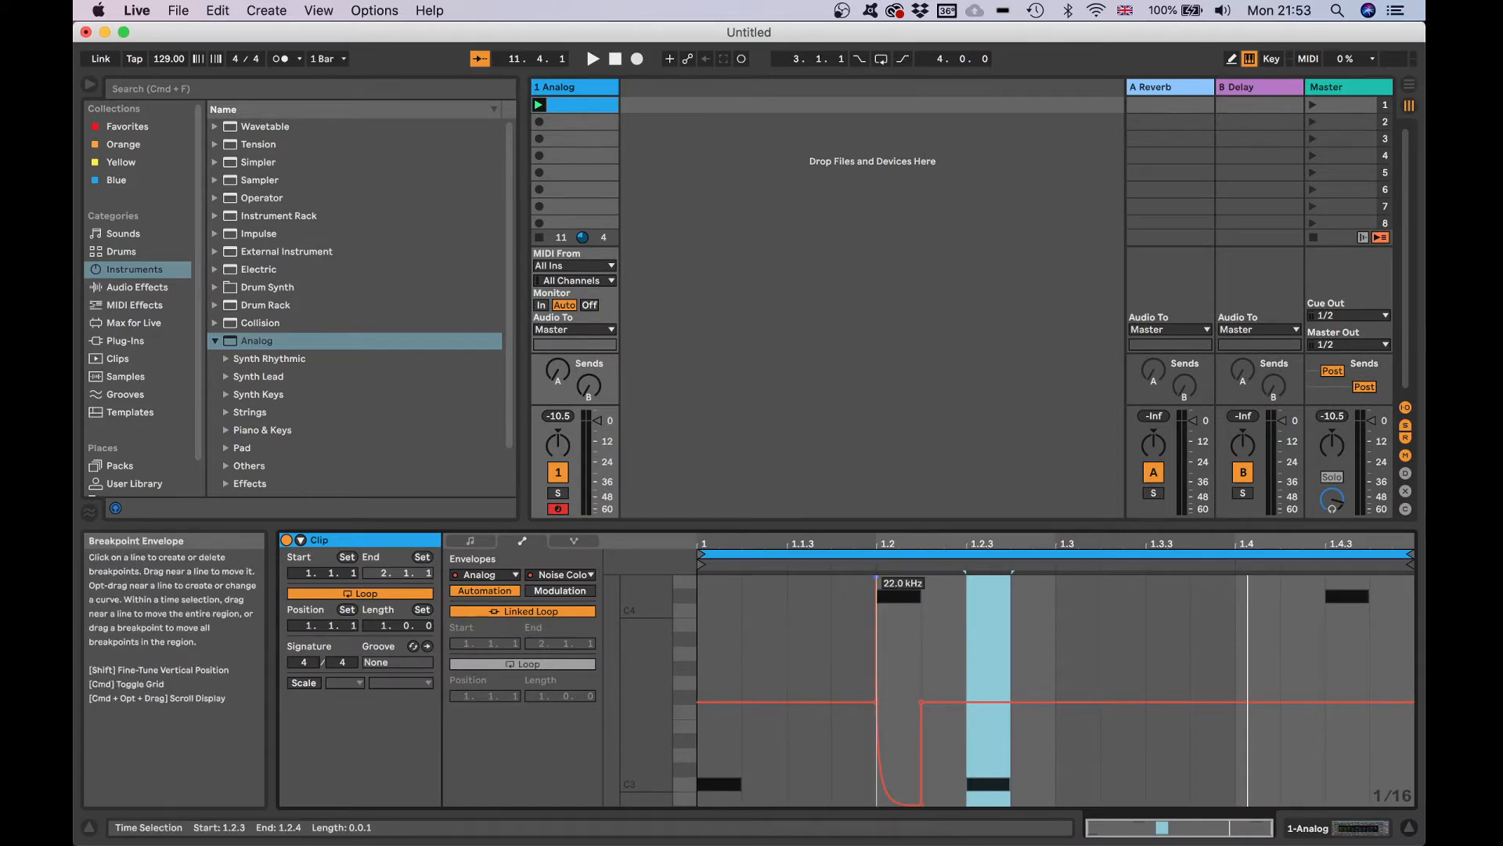
left_click(1351, 827)
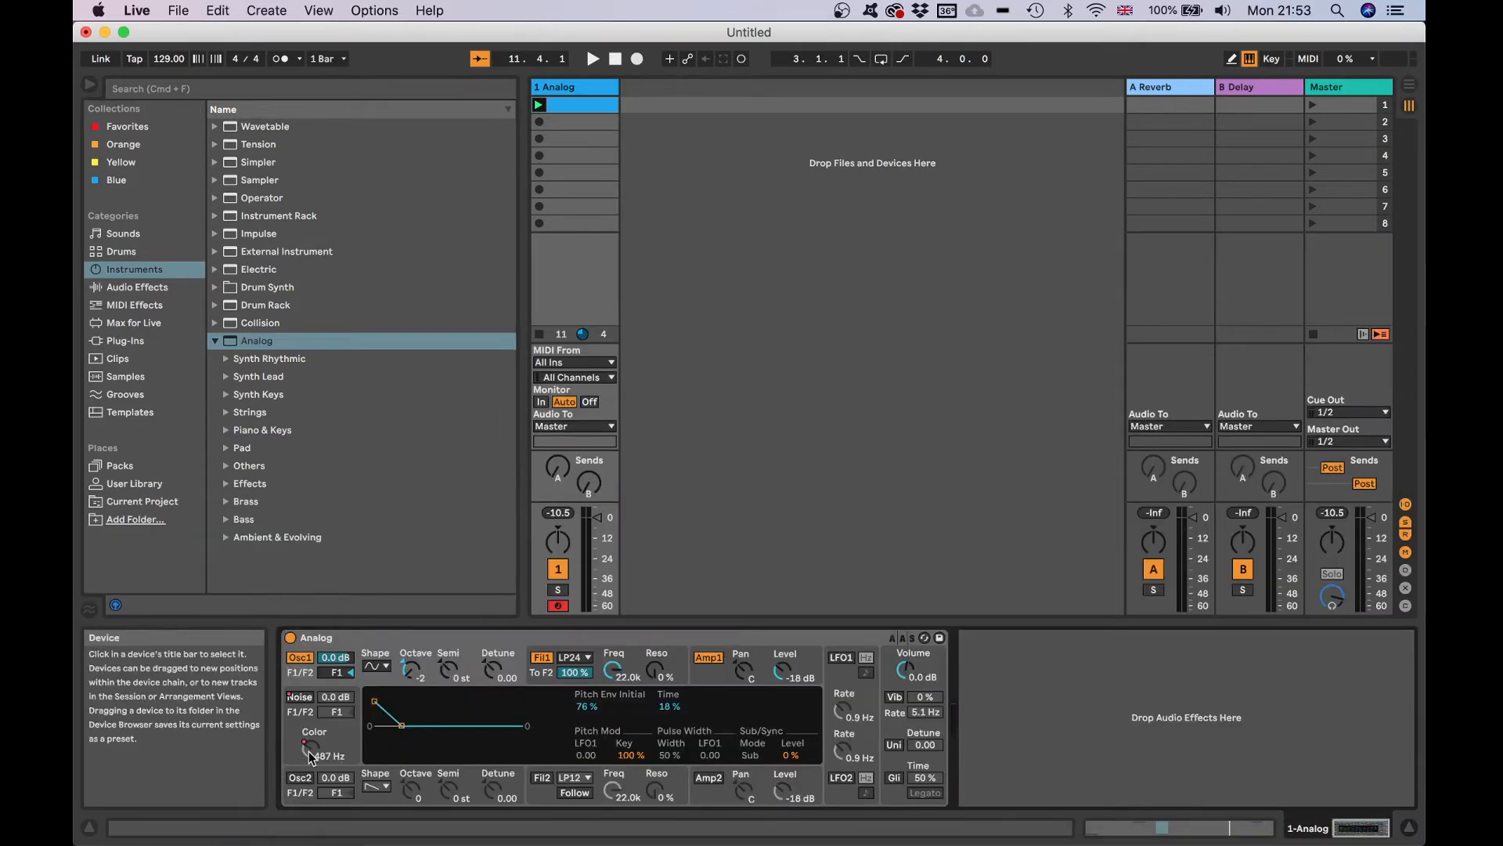
key("space")
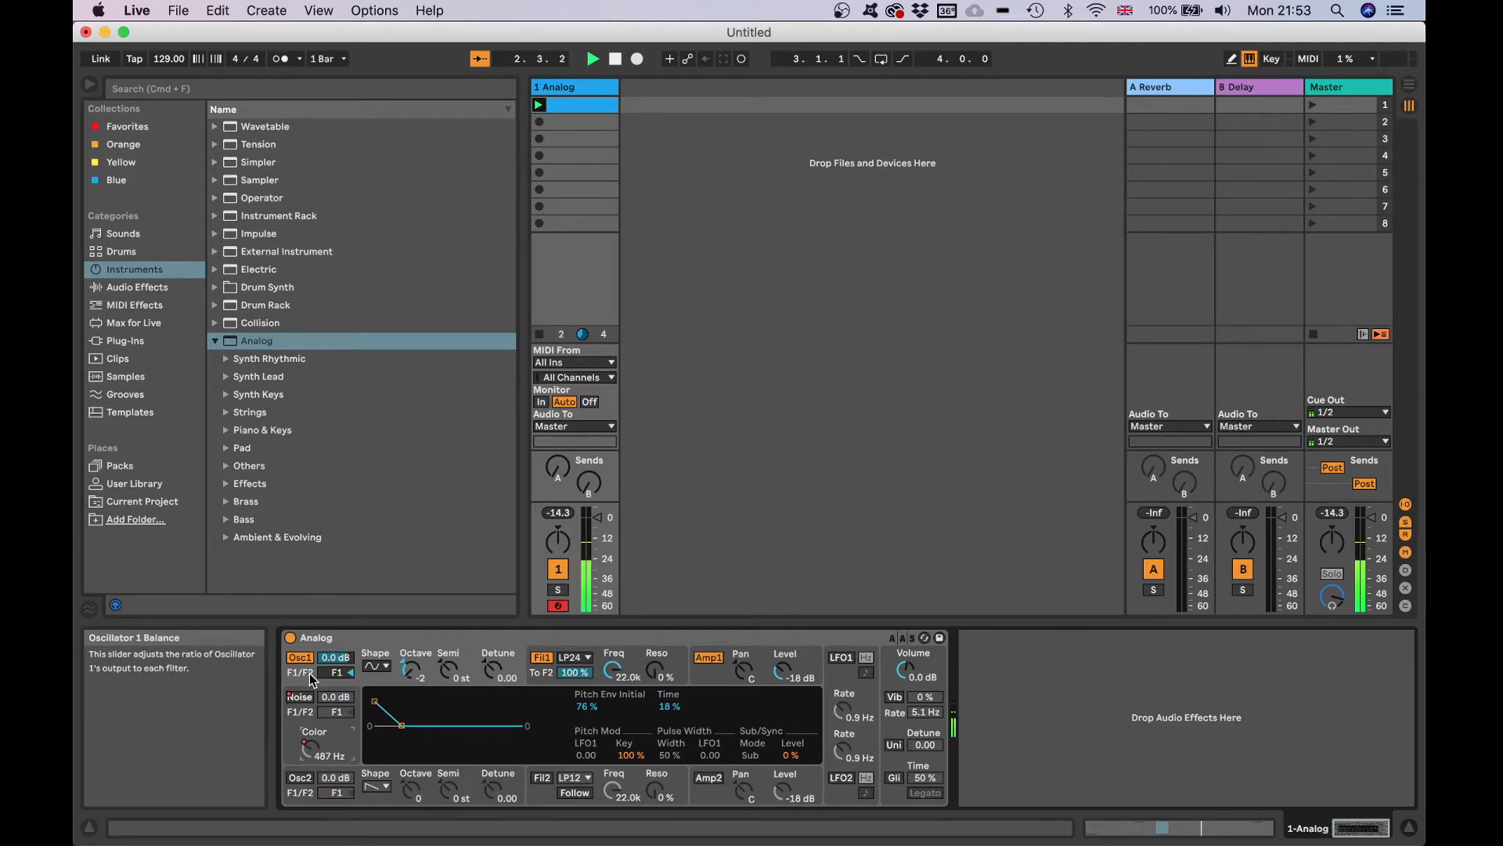
left_click(581, 105)
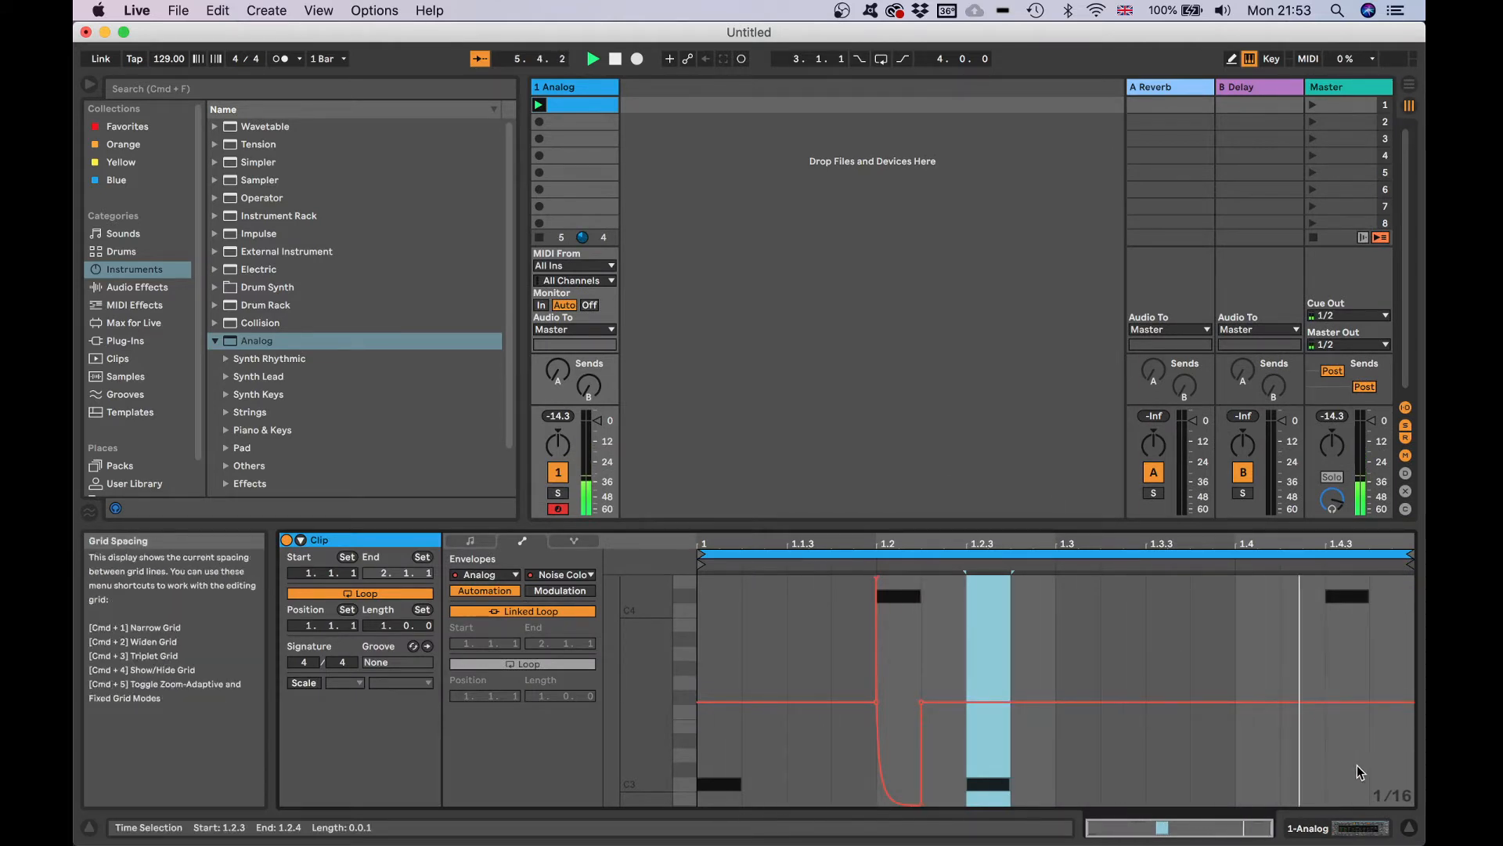
key("space")
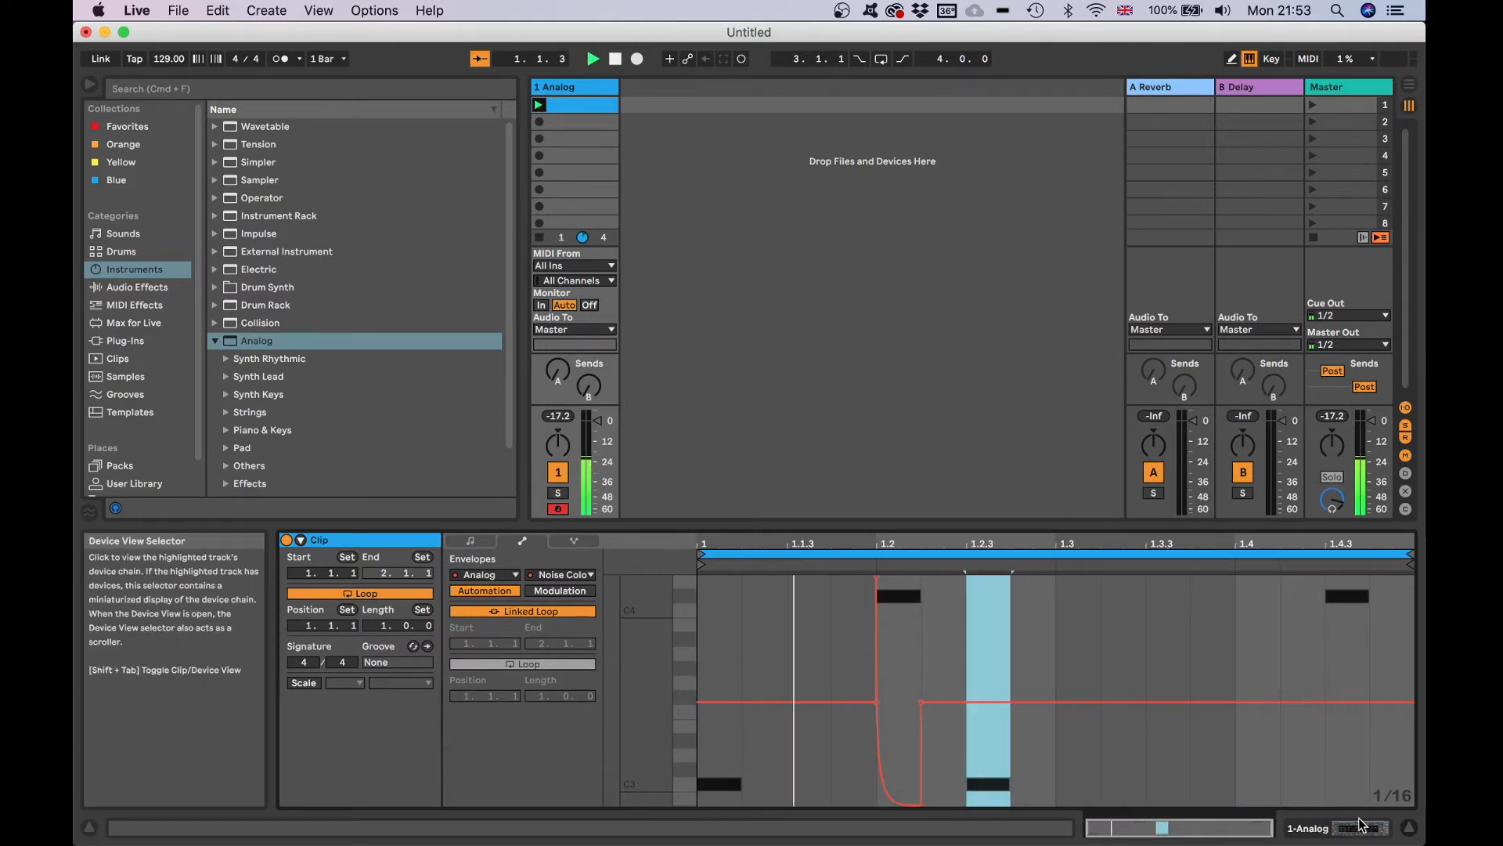
- Shorten the oscillator 1 pitch envelope Time to 13% in Analog while the clip plays
left_click(1359, 823)
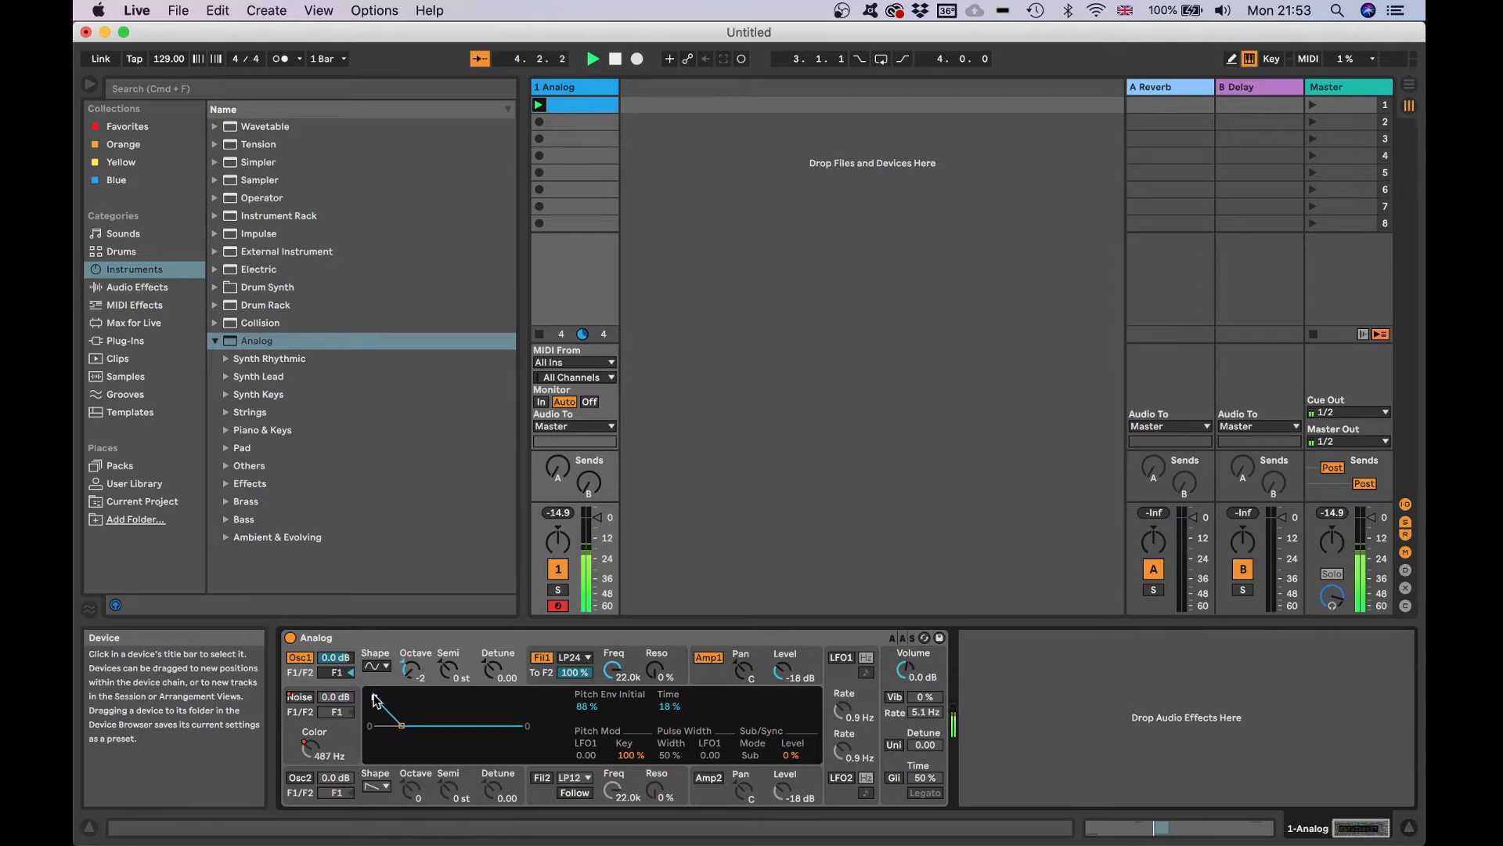
left_click_drag(401, 726, 392, 726)
left_click_drag(667, 706, 667, 689)
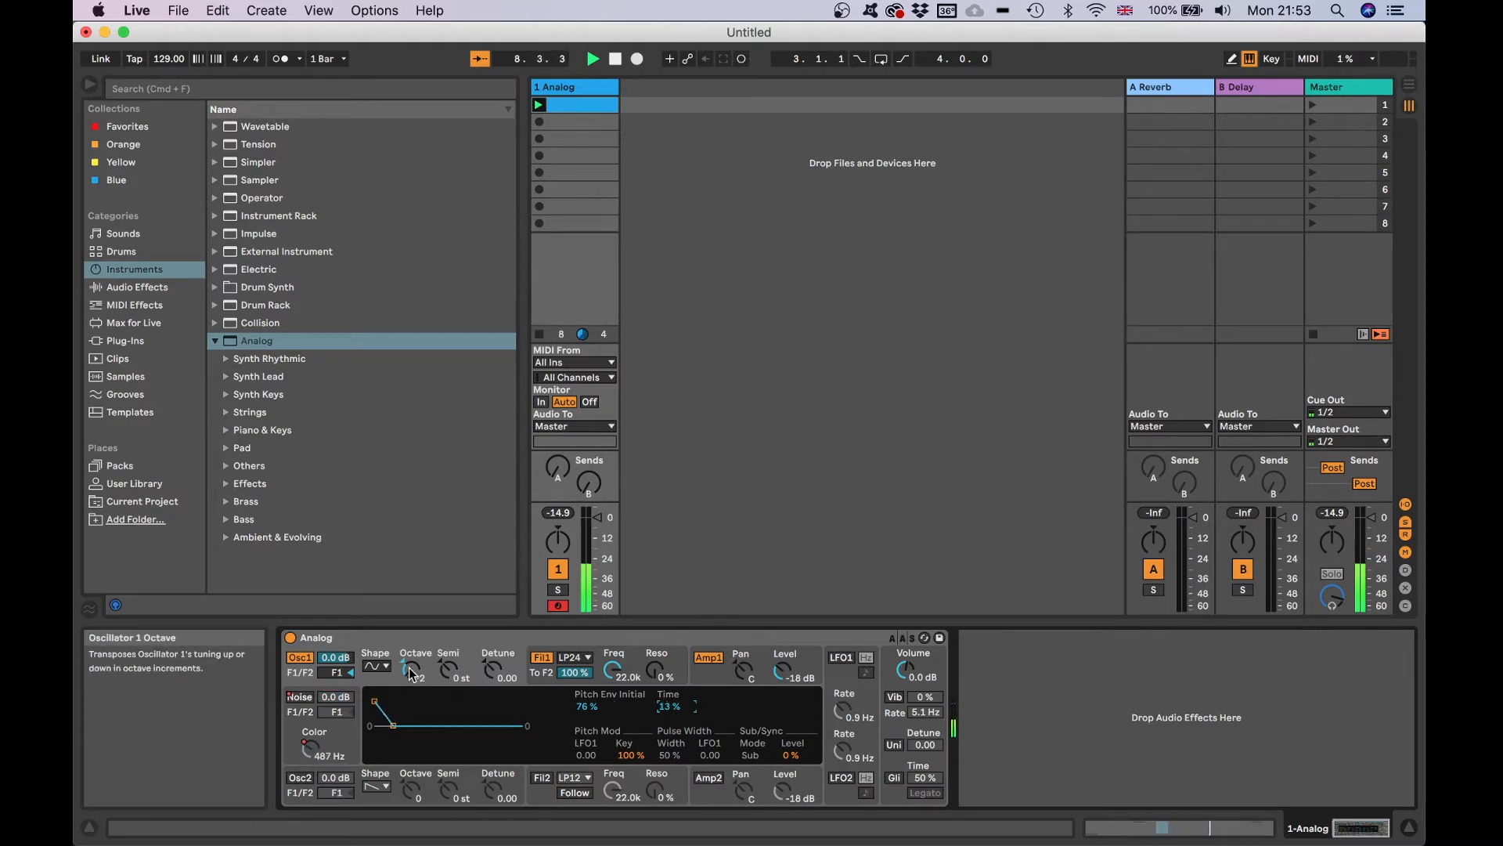
- Shorten the Decay of Analog's Amp1 envelope to 109 ms, then stop playback
left_click(711, 678)
left_click_drag(406, 758, 394, 758)
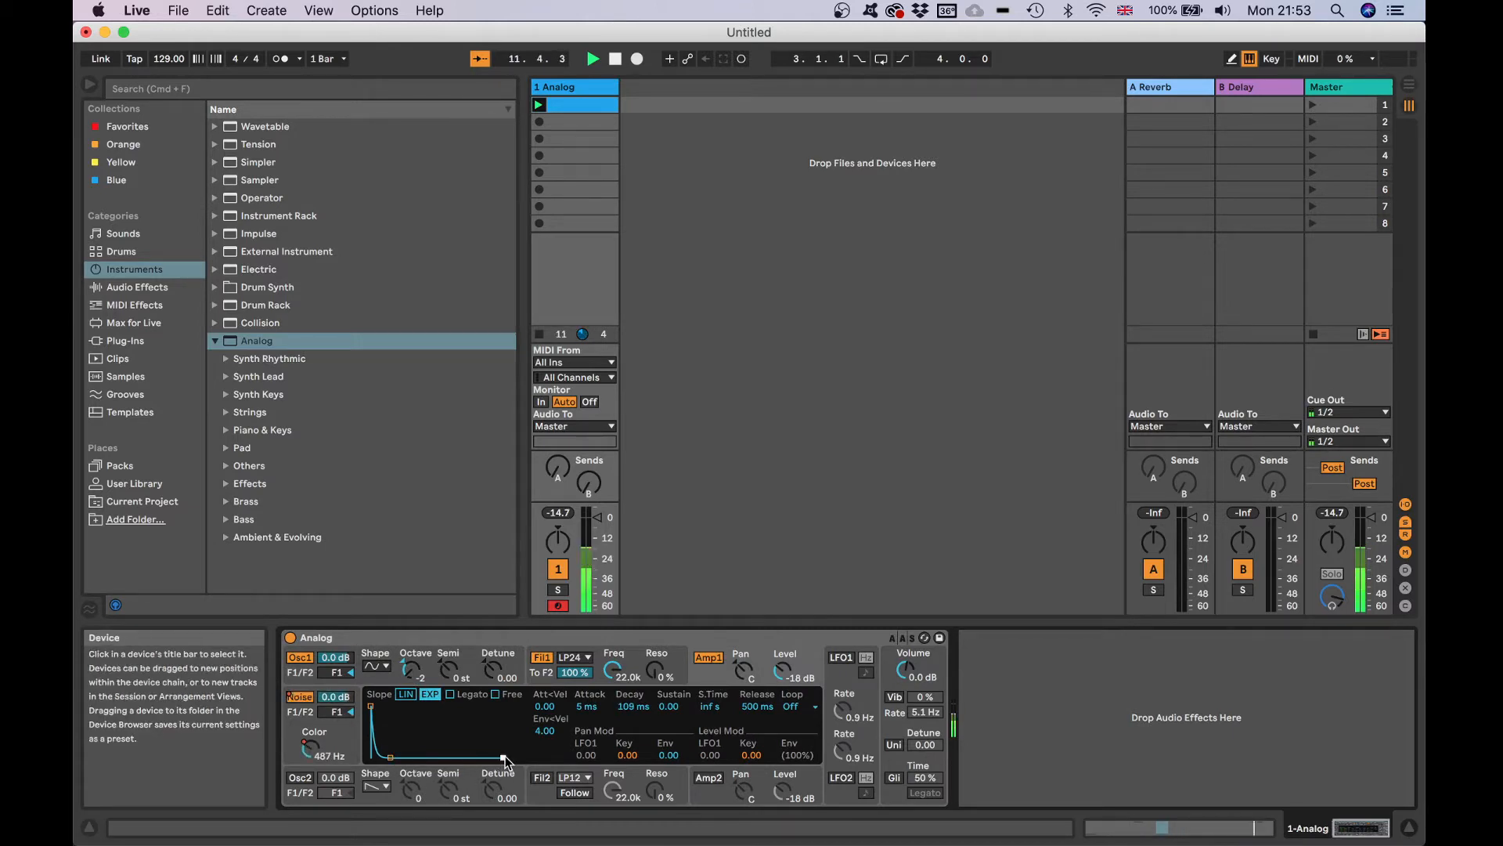
key("space")
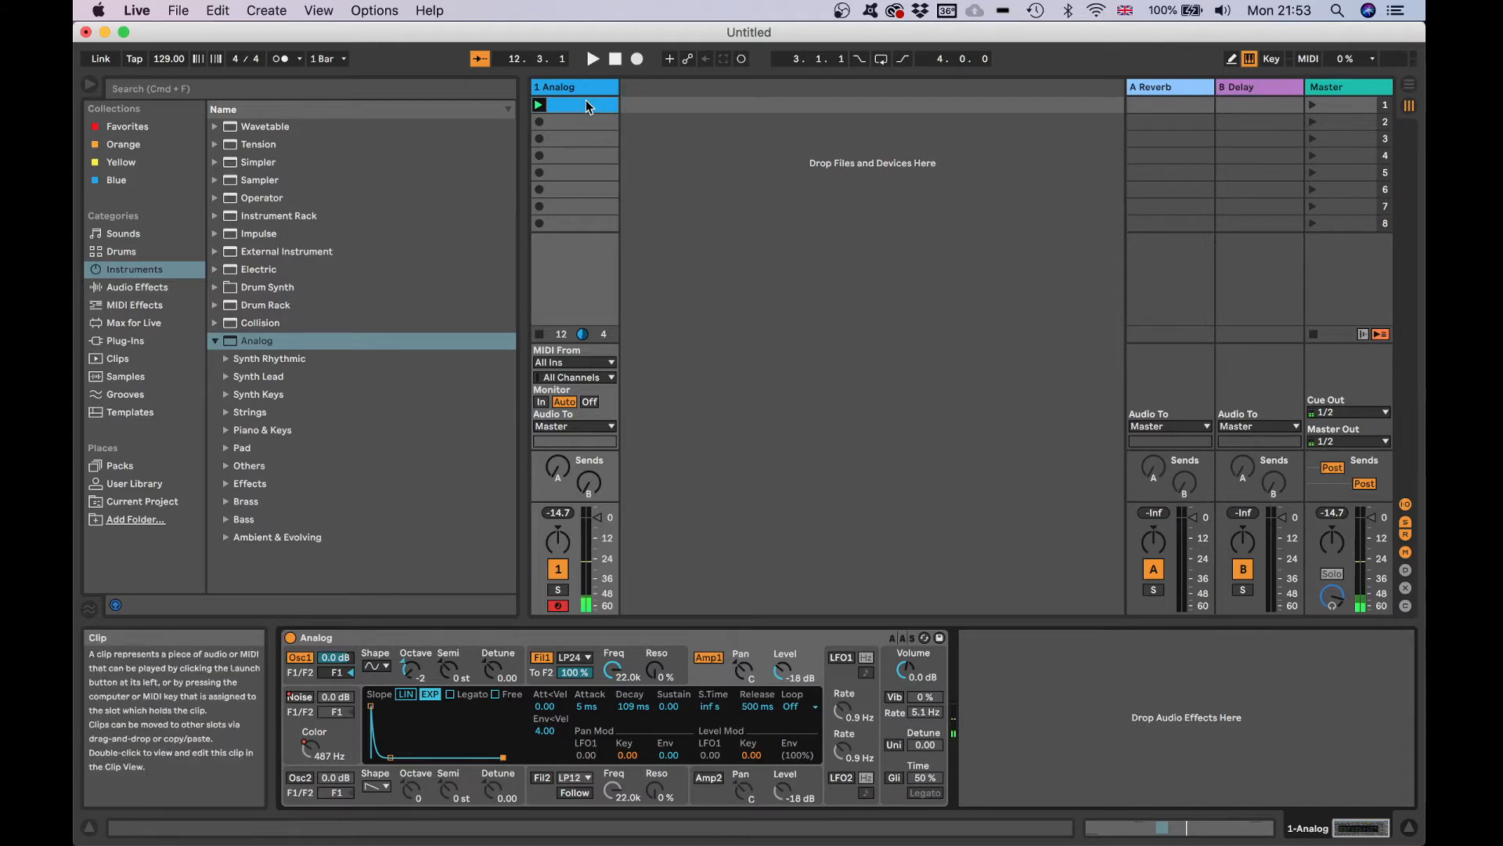
- Open the clip's notes in draw mode and place an F#4 note at 1.1.3
double_click(587, 104)
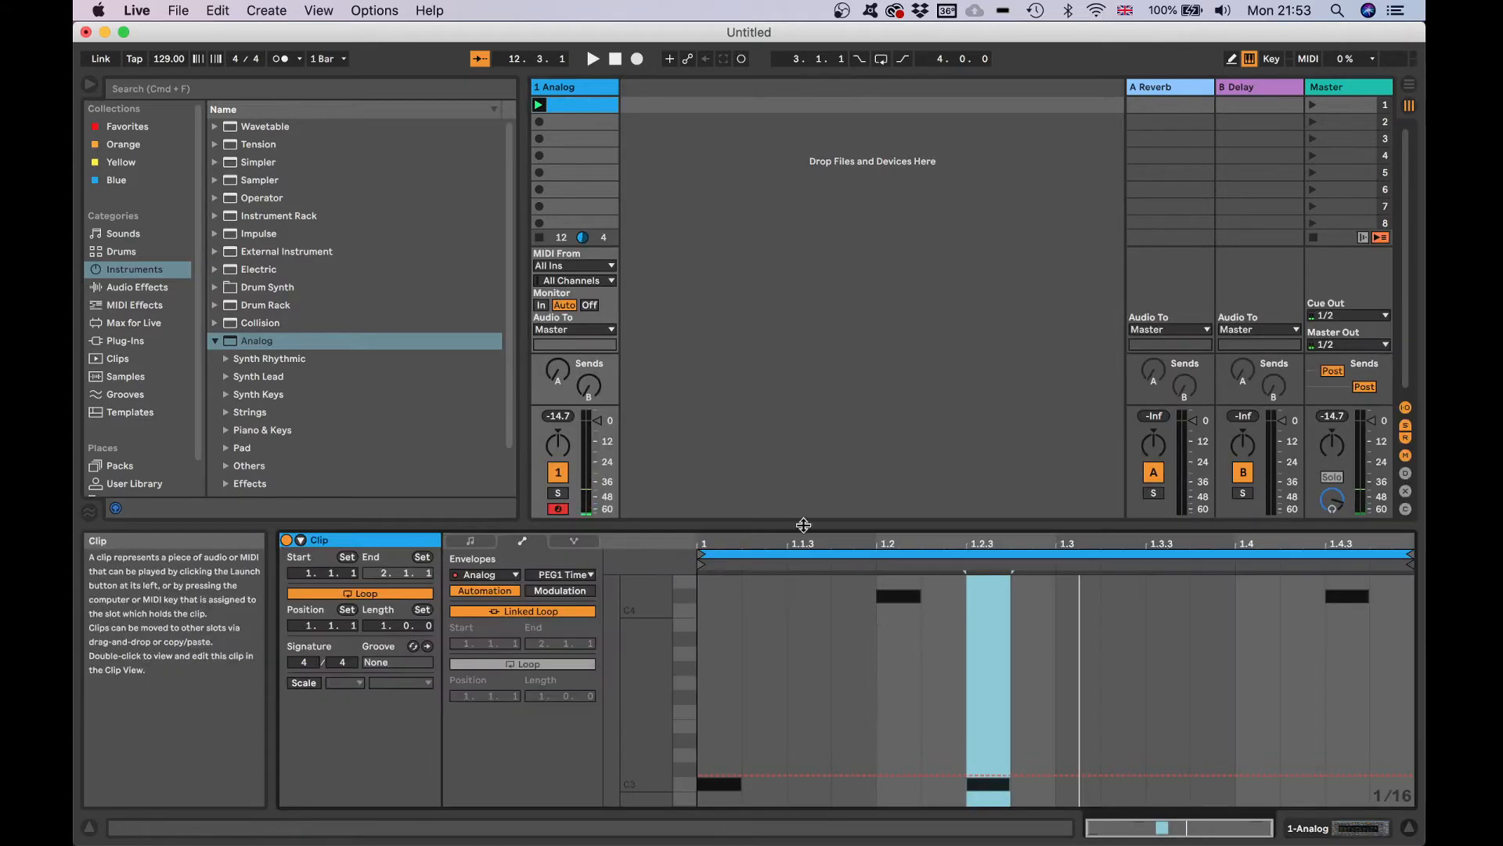
left_click(1232, 60)
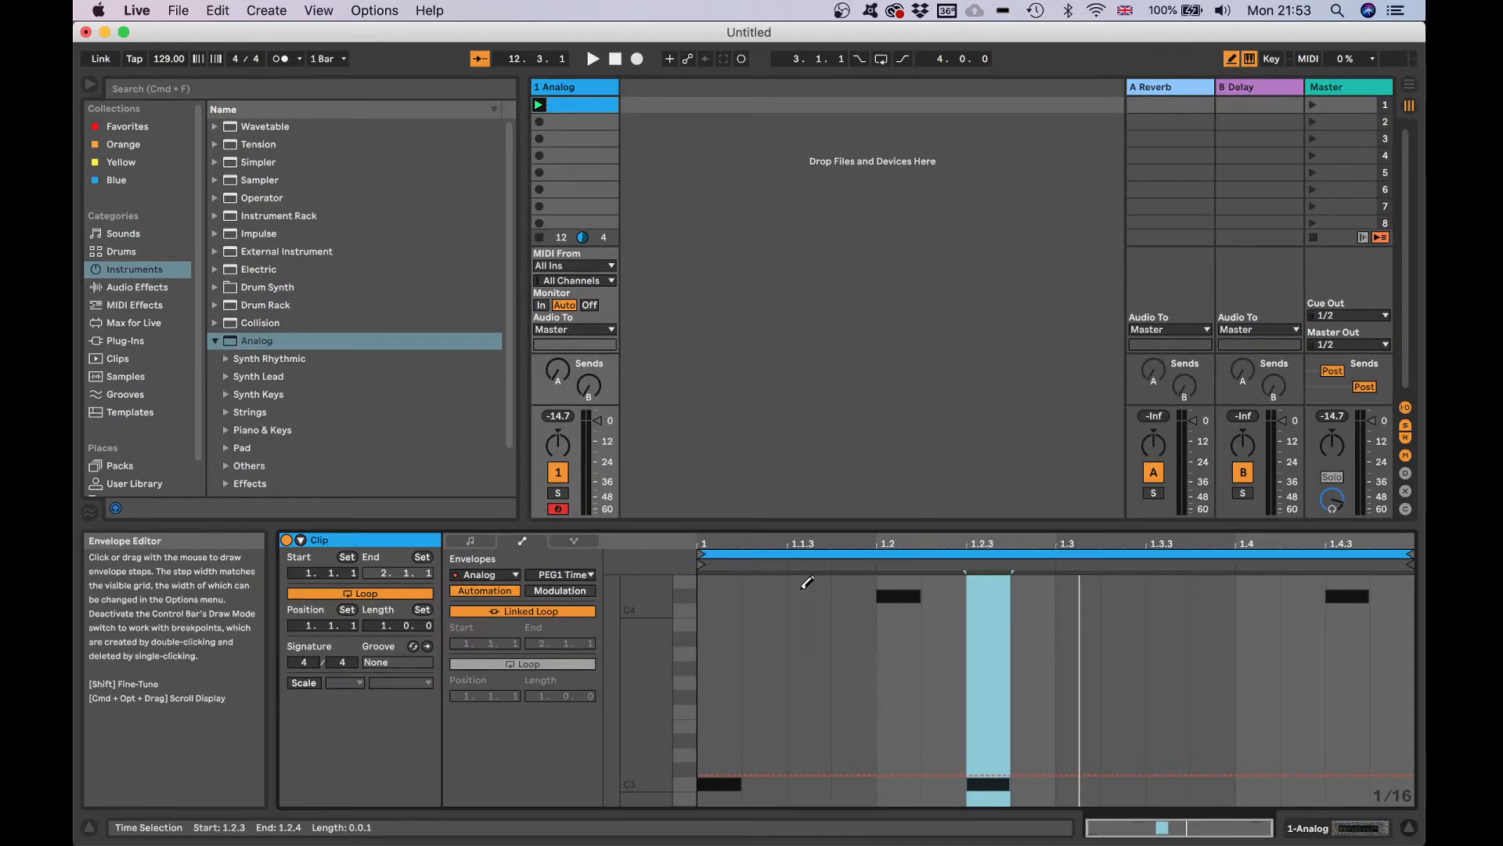
left_click(482, 539)
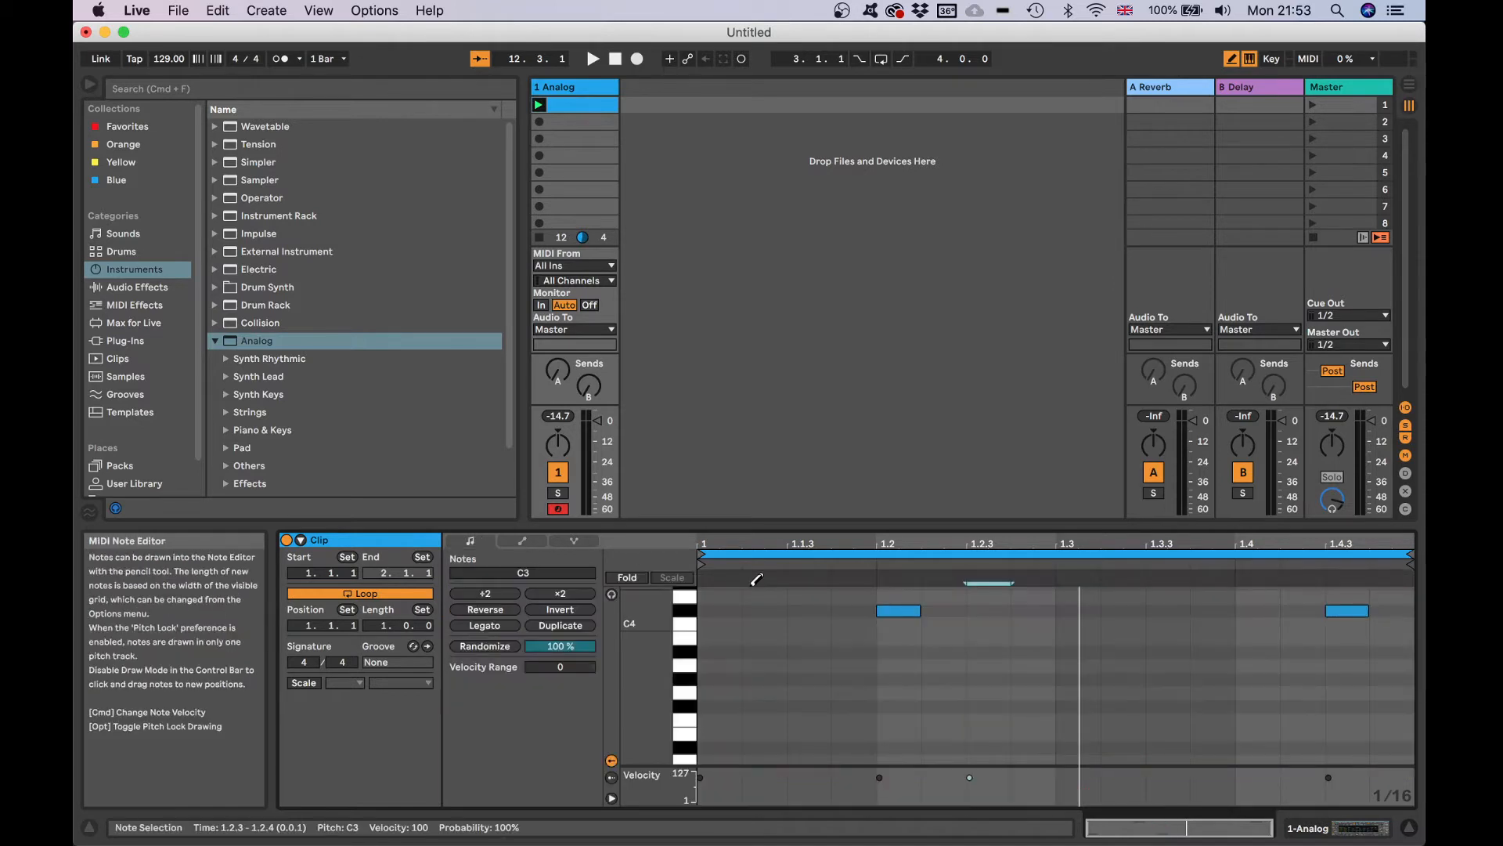
left_click(799, 610)
left_click(821, 609)
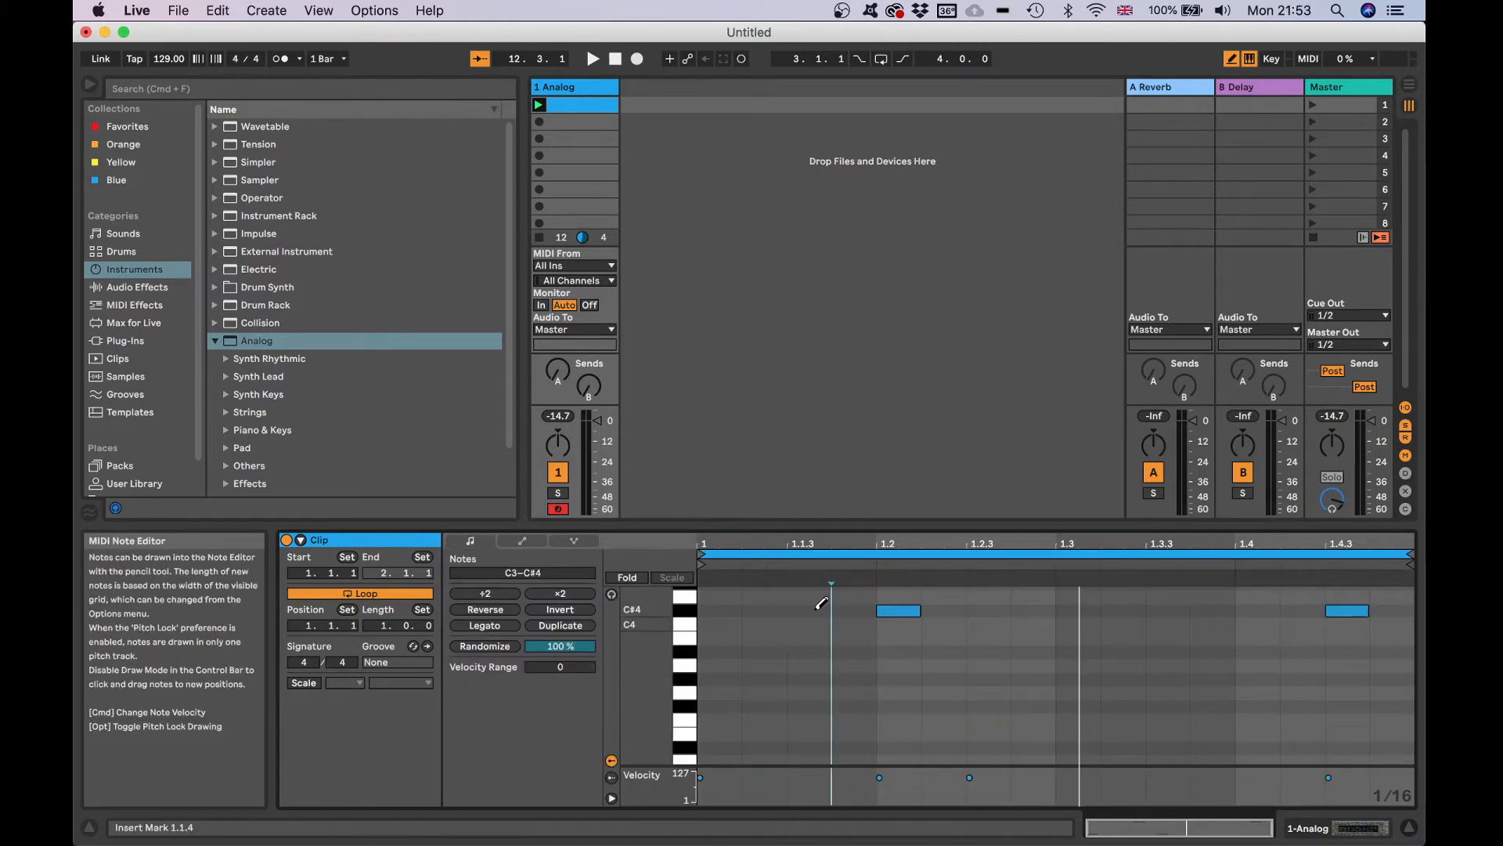
scroll(821, 603, "up", 2)
scroll(820, 603, "up", 2)
left_click(809, 631)
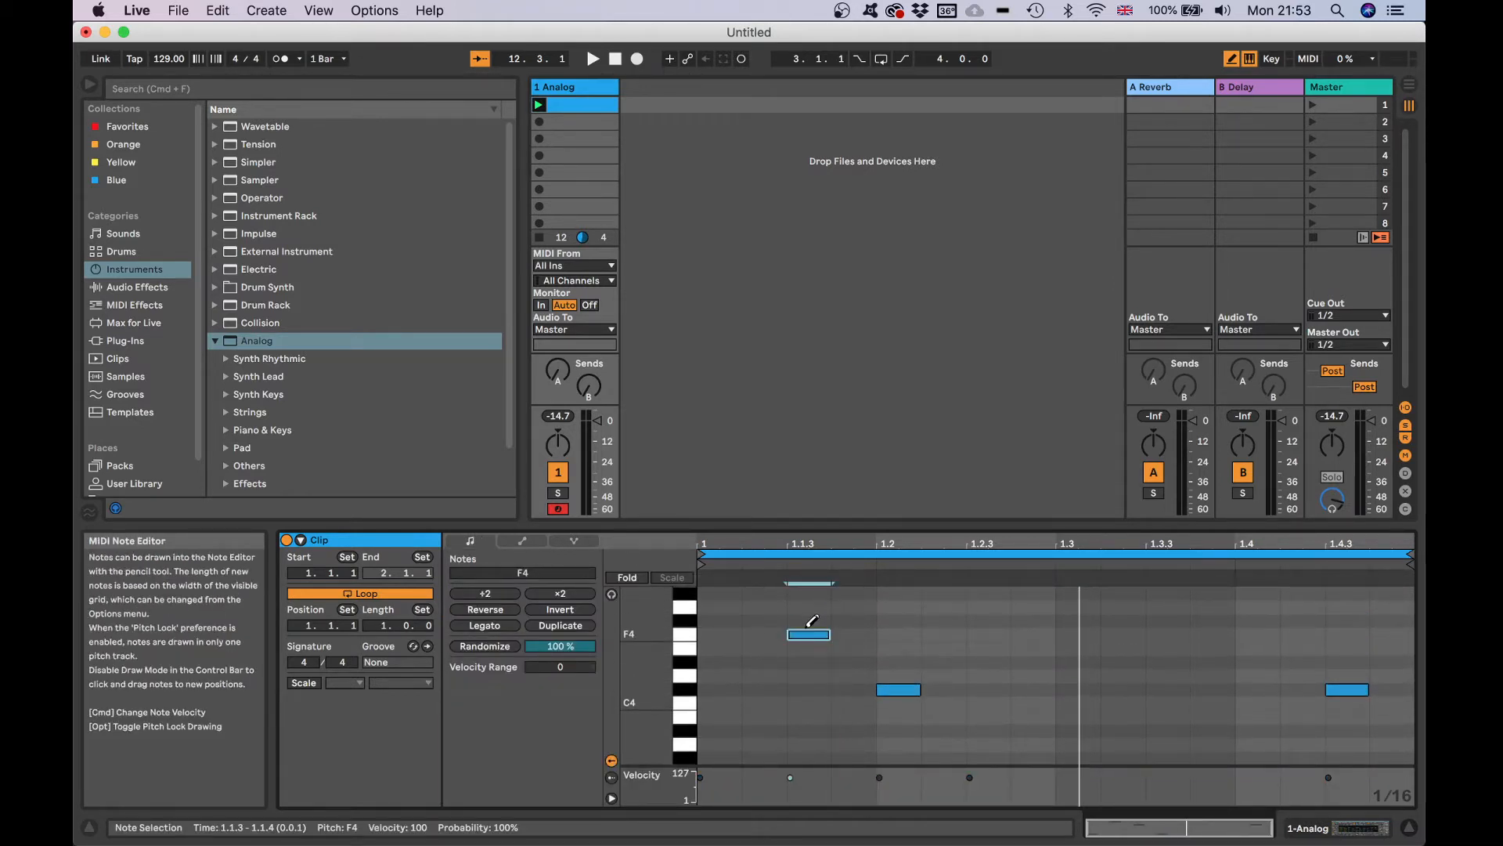
left_click_drag(812, 629, 814, 617)
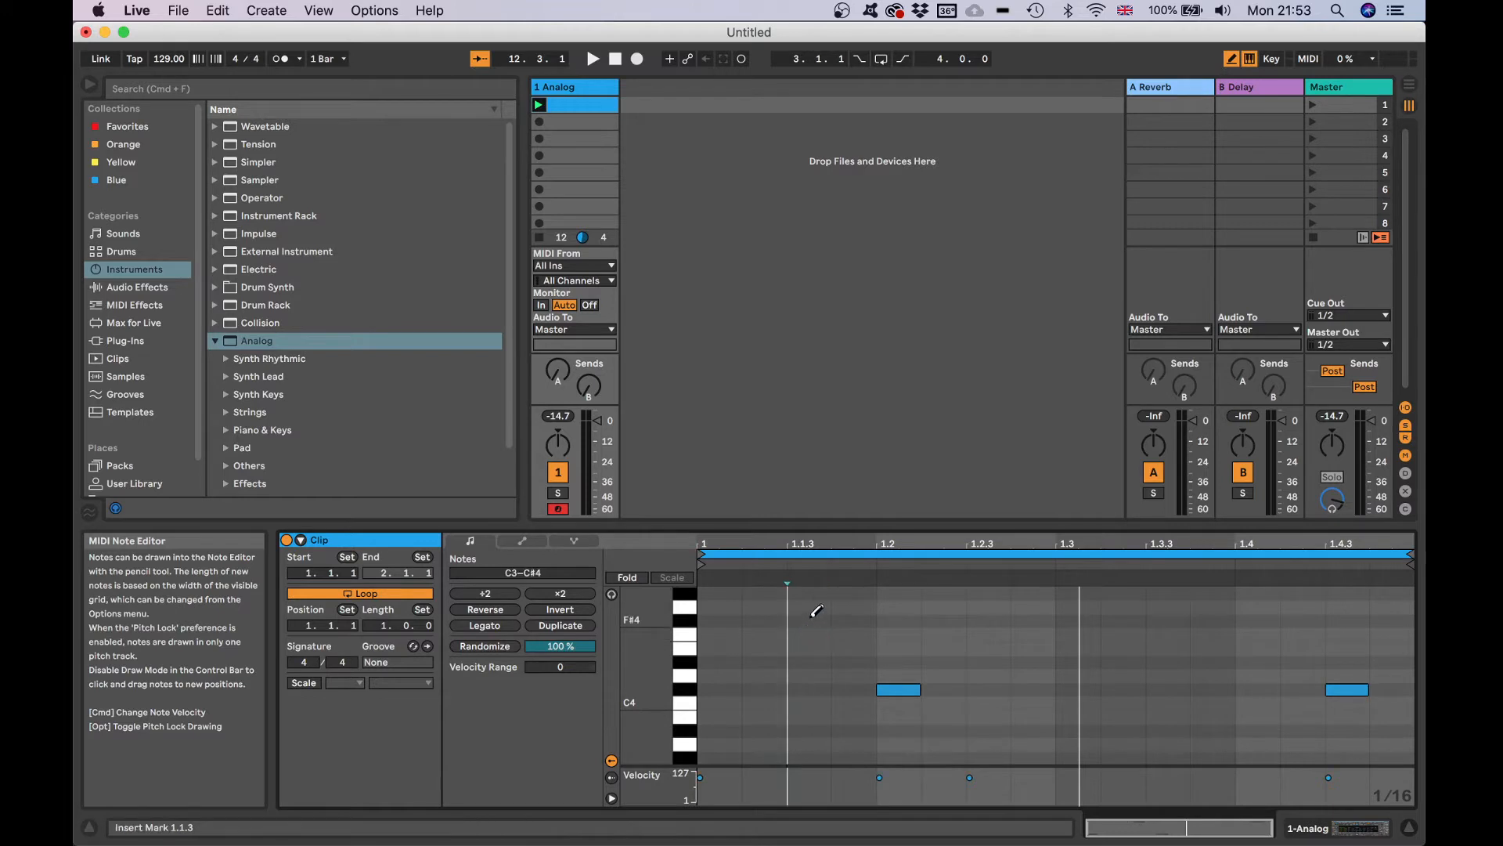
- Add F#4 notes at 1.2.3, 1.3.3, 1.4.2 and 1.4.4, and play the clip
left_click(991, 621)
left_click(1171, 619)
scroll(1171, 614, "up", 3)
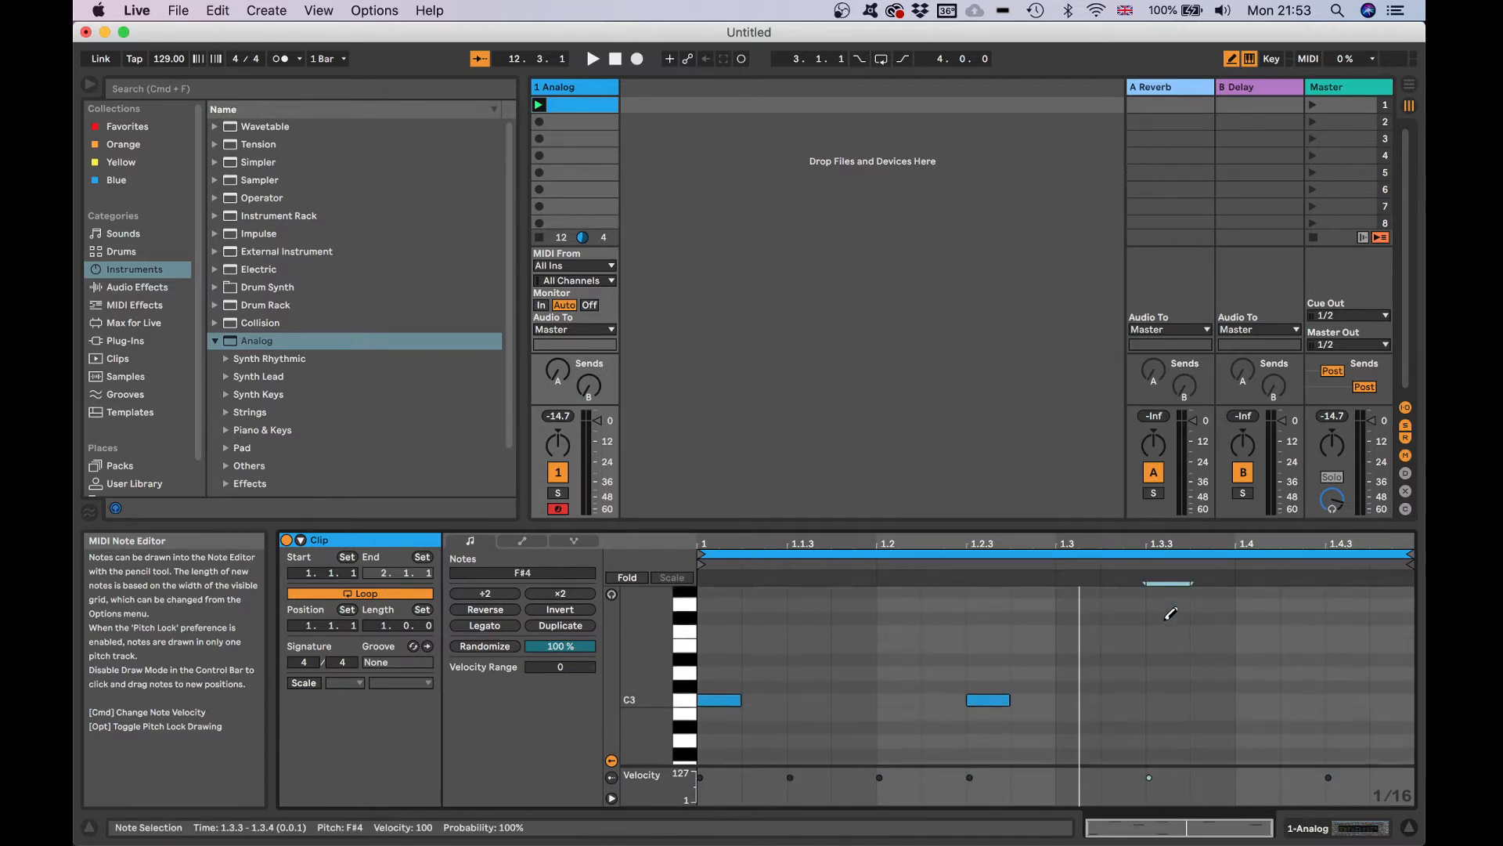
scroll(1171, 614, "up", 2)
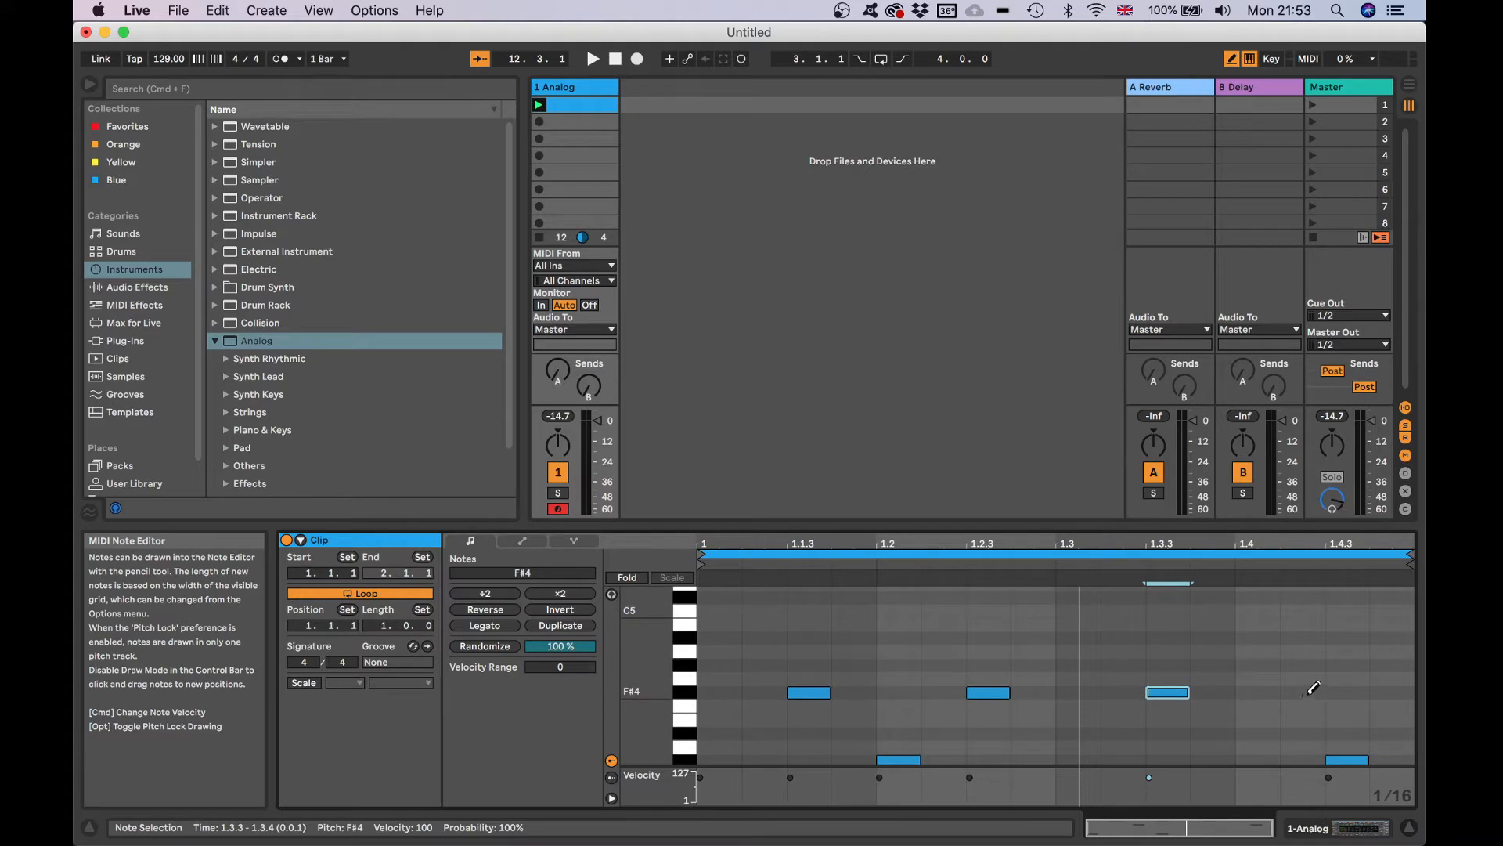
left_click(1311, 692)
left_click(1402, 692)
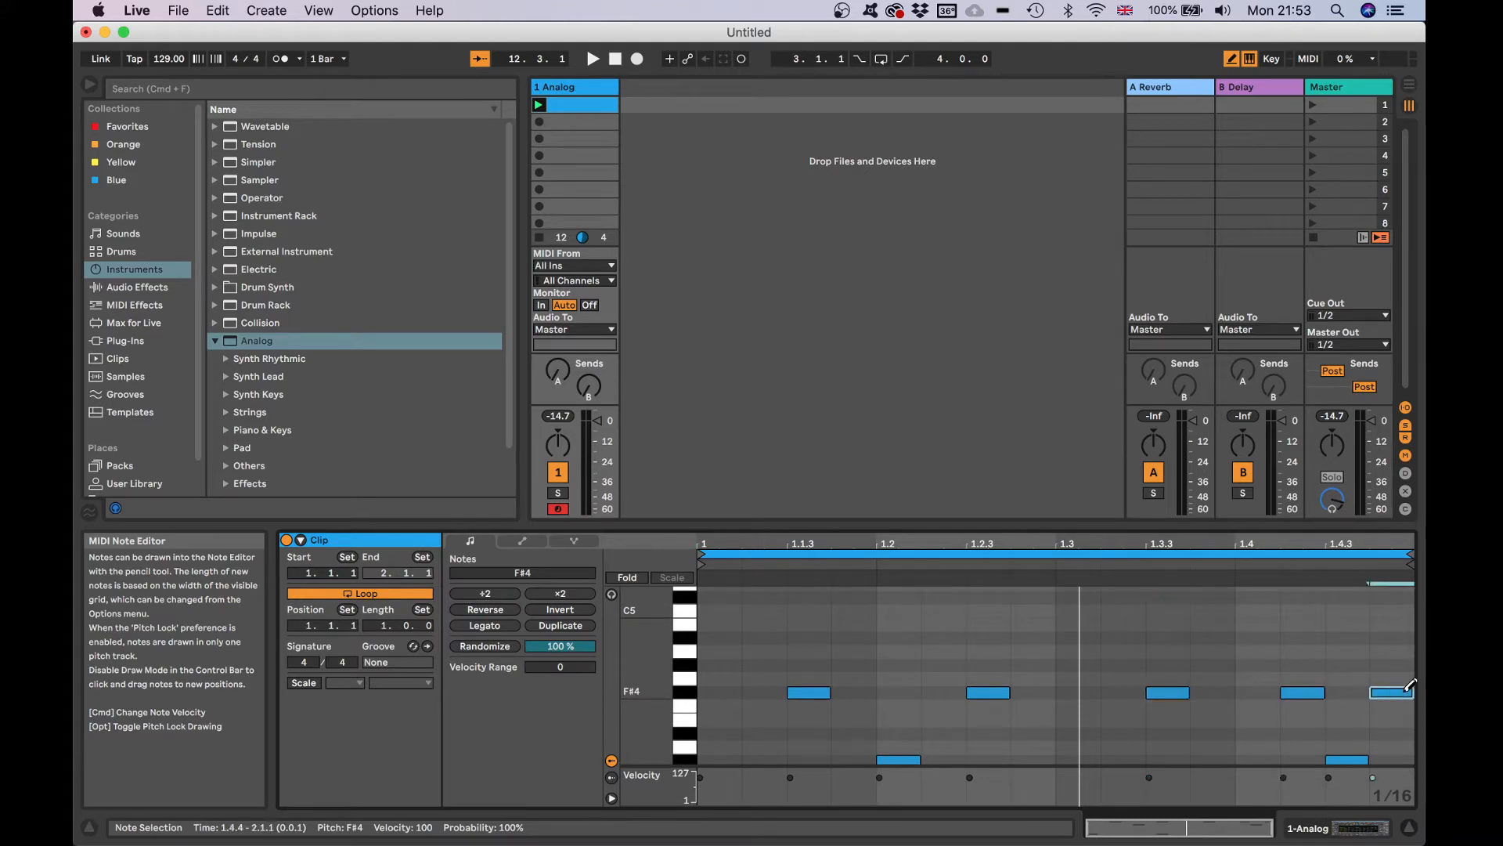
key("space")
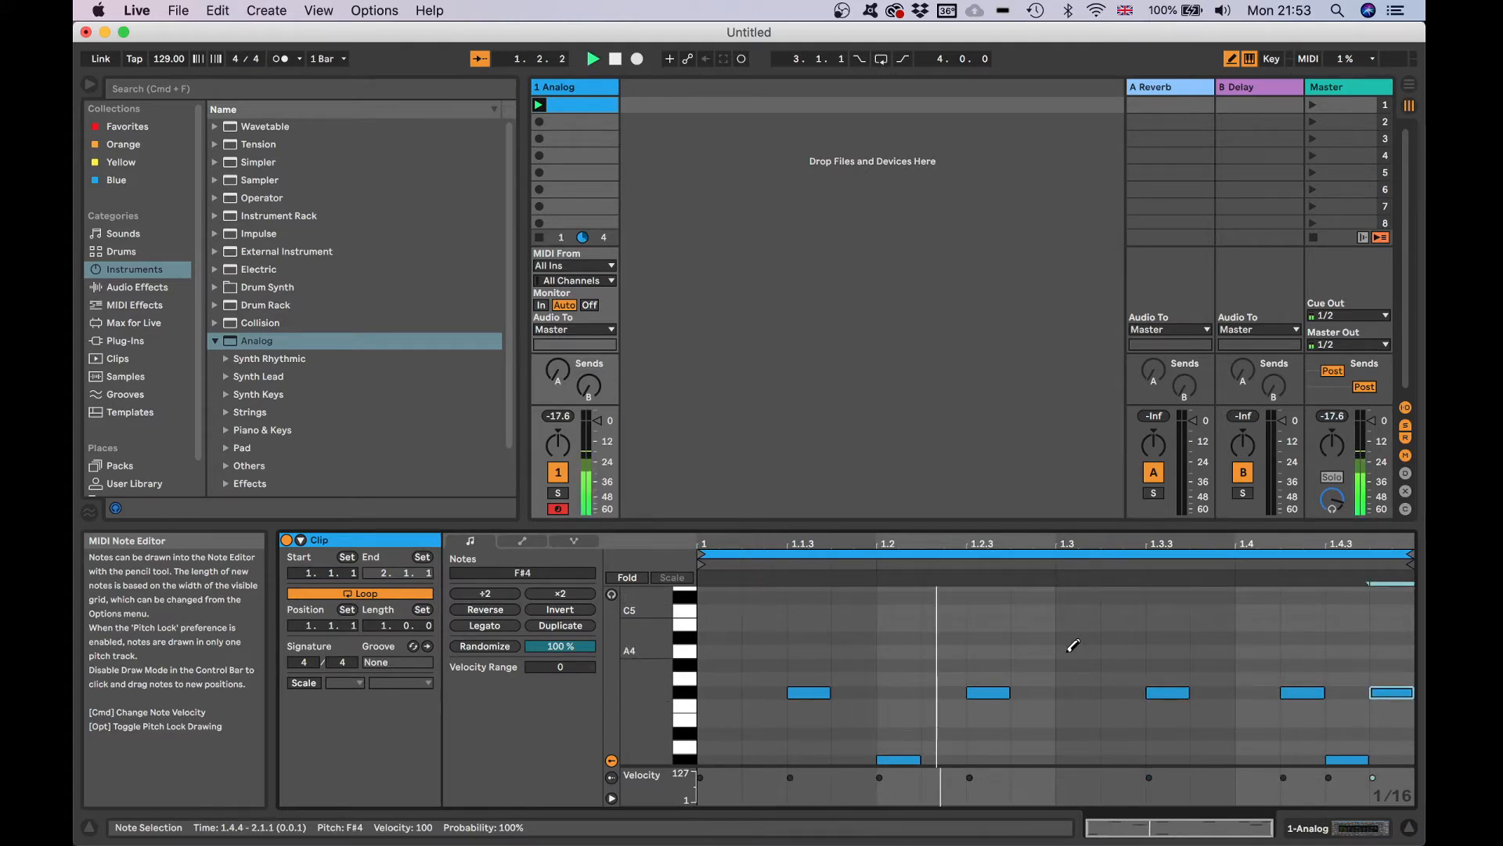
- Automate Analog's Noise switch to be on also at 1.1.3, 1.2.3, 1.3.3, 1.4.2 and 1.4.4, with playback stopped
key("shift+Tab")
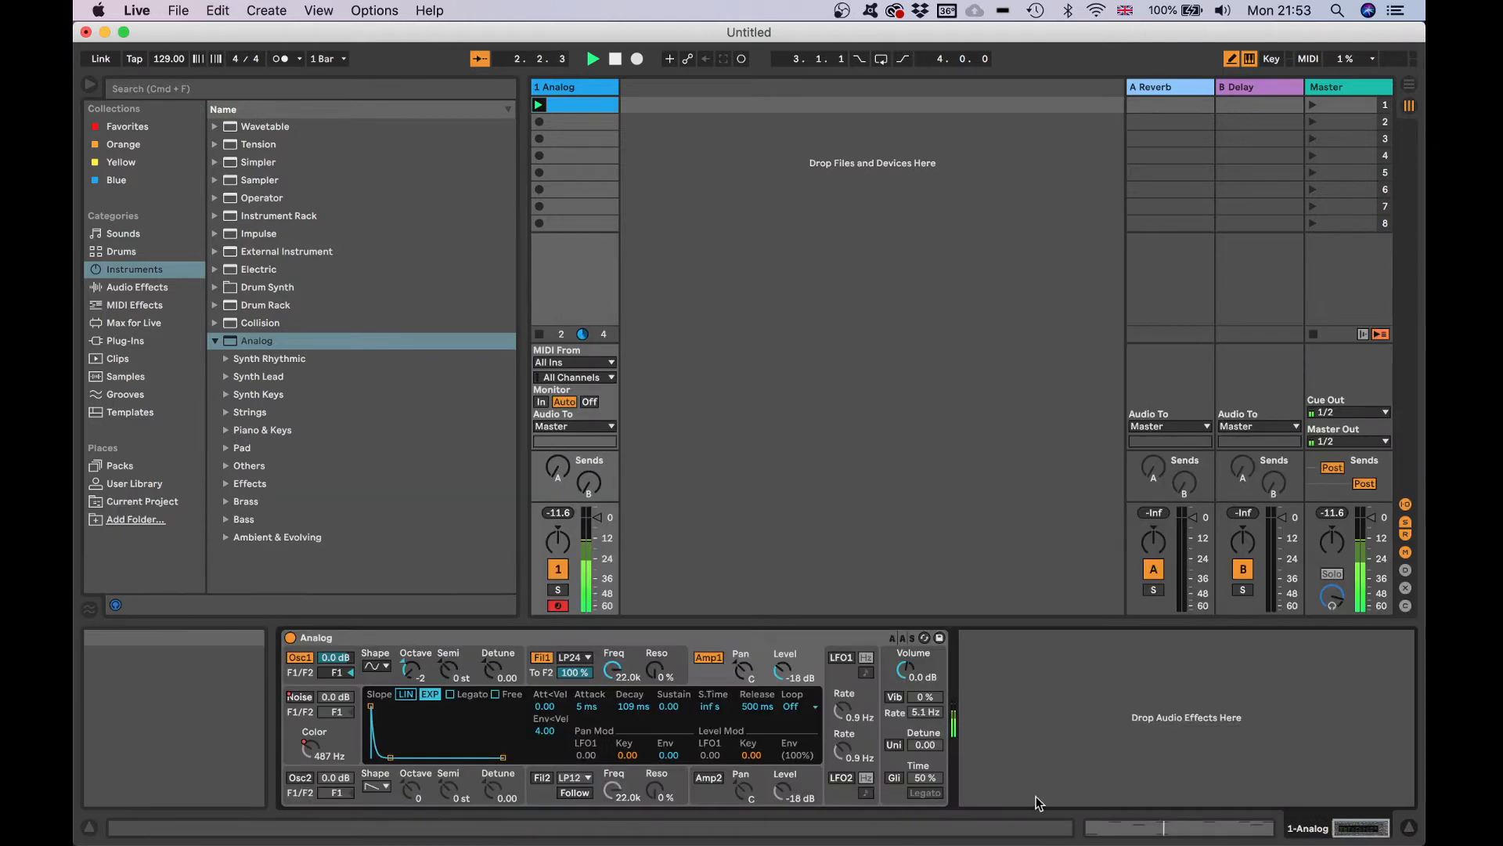
right_click(300, 697)
left_click(329, 708)
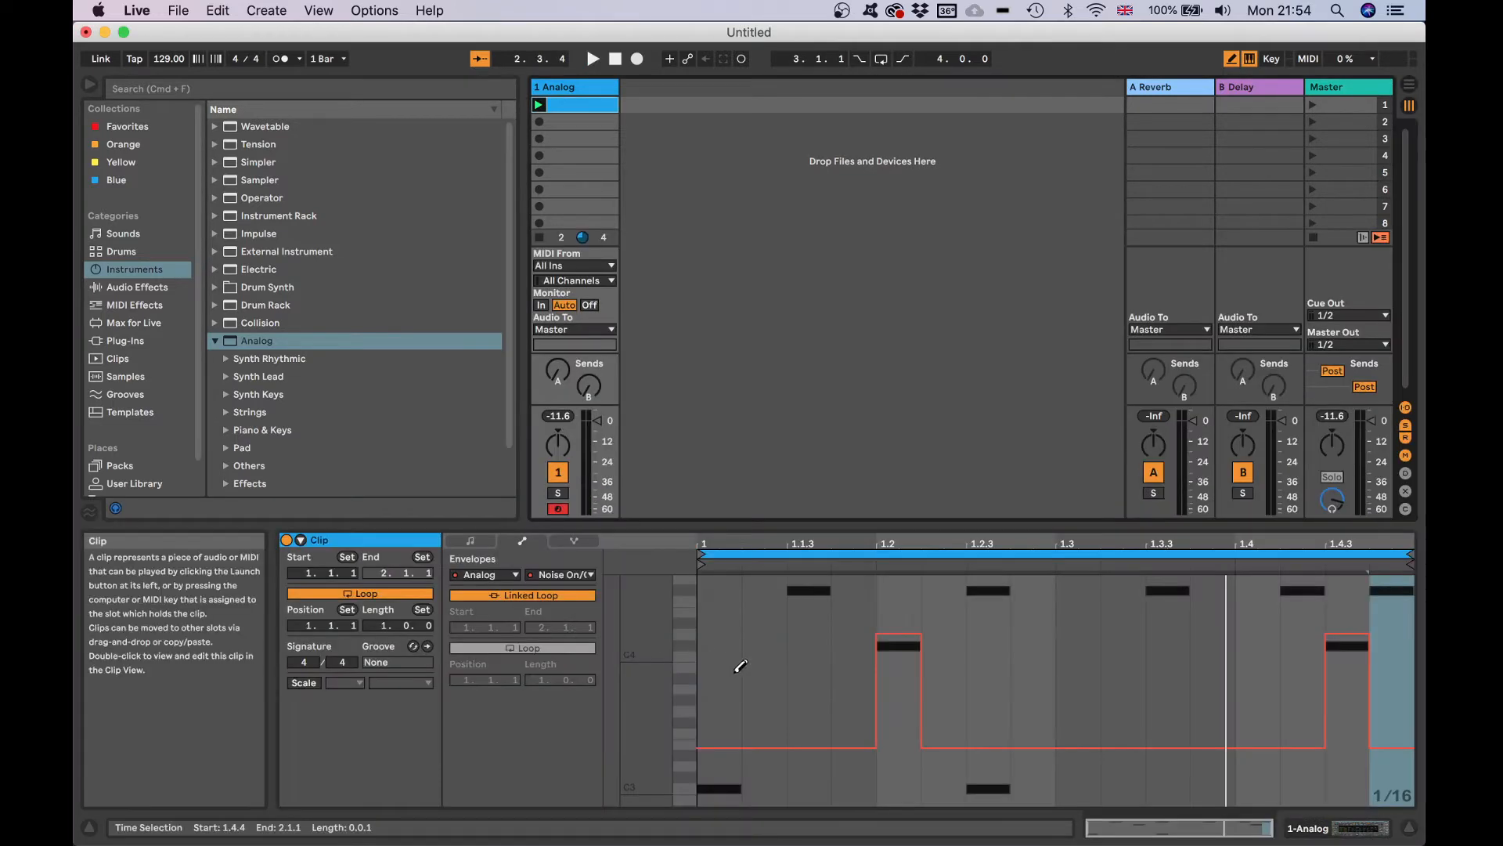
left_click(814, 643)
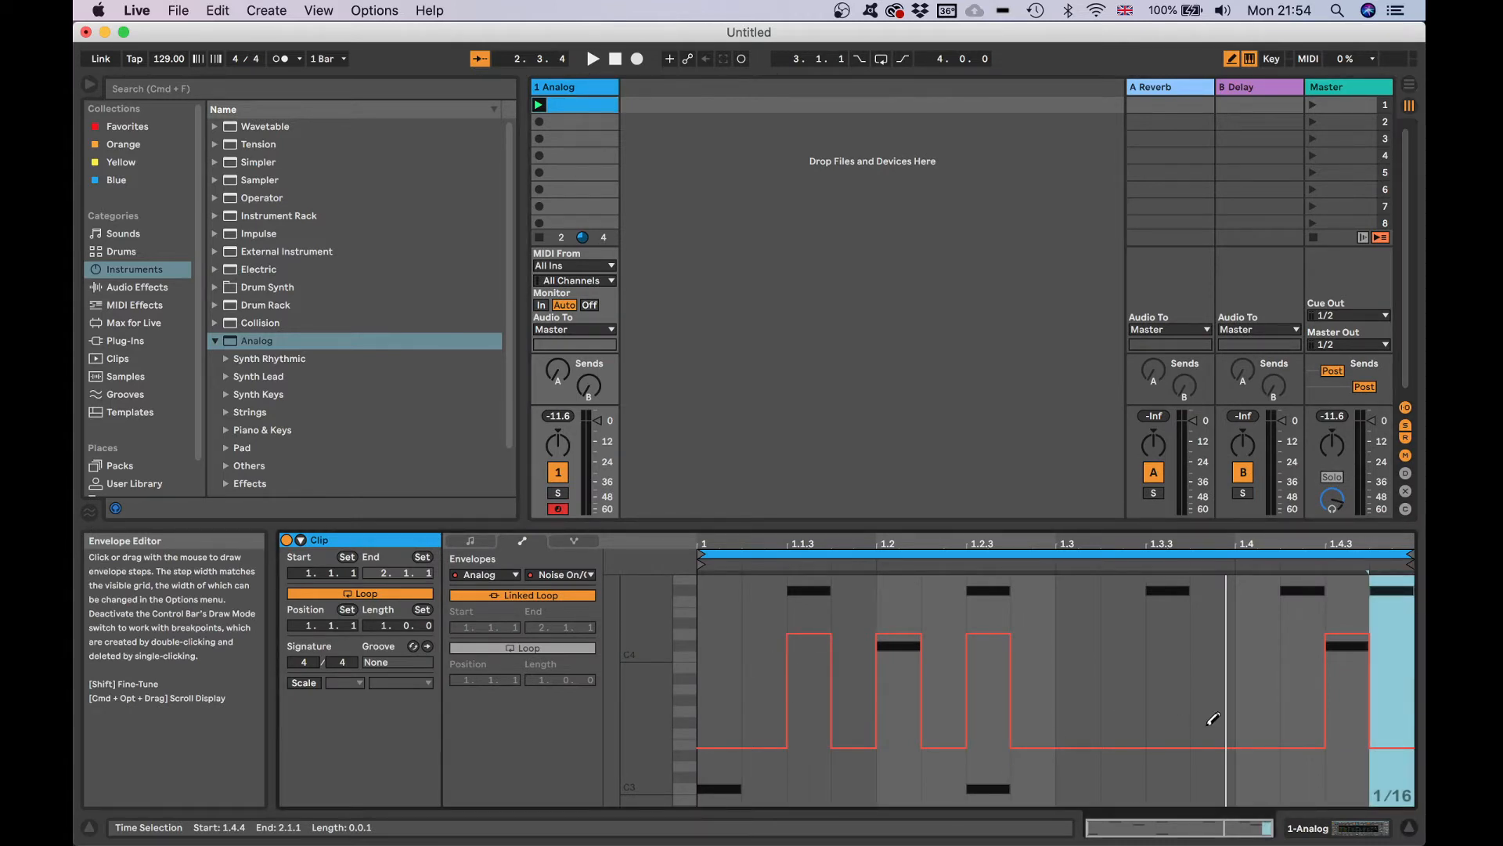
left_click(1169, 646)
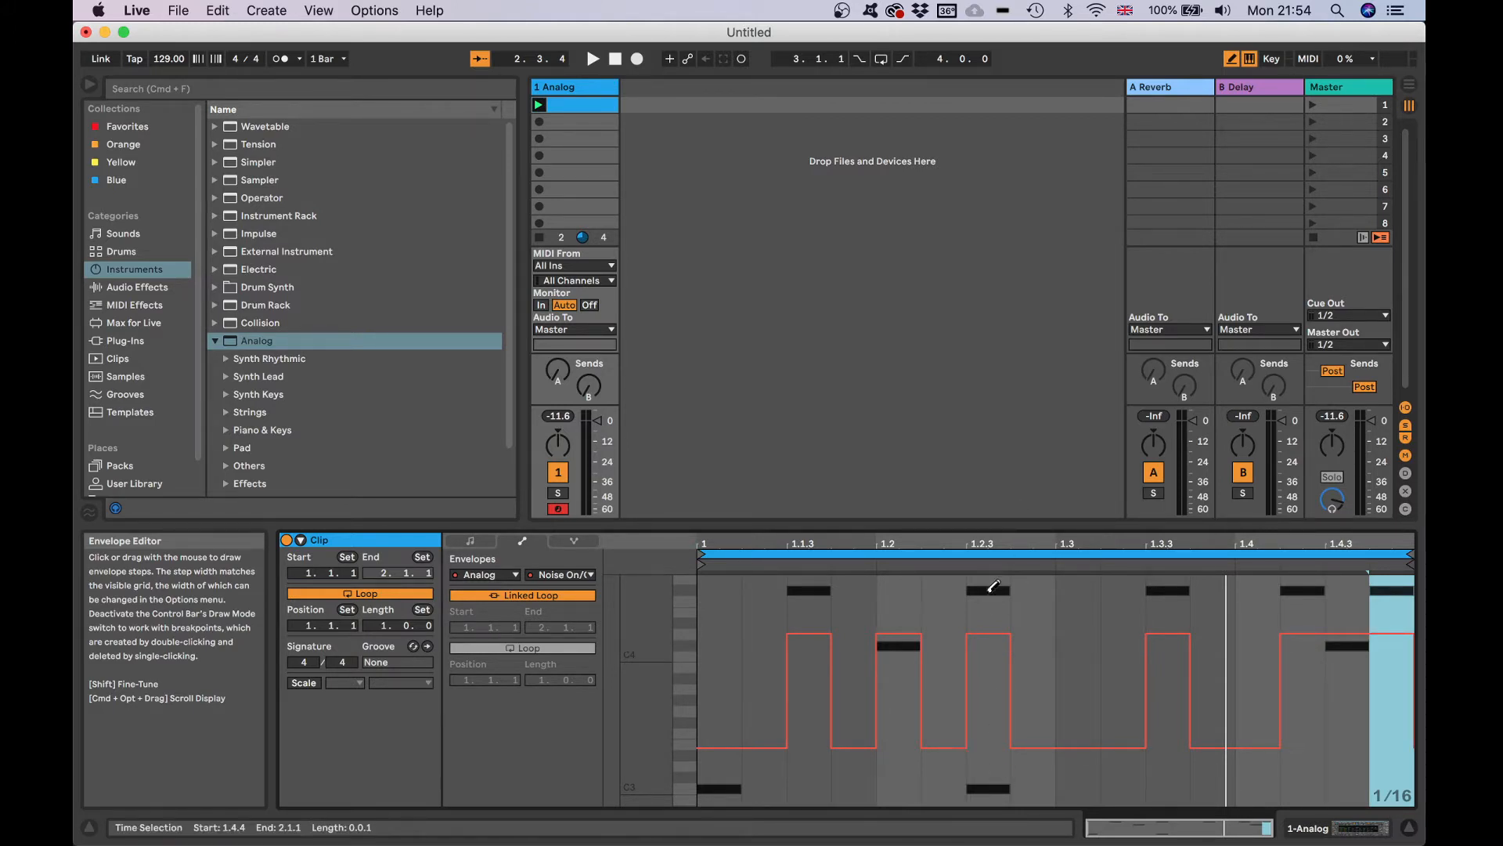
left_click(1363, 833)
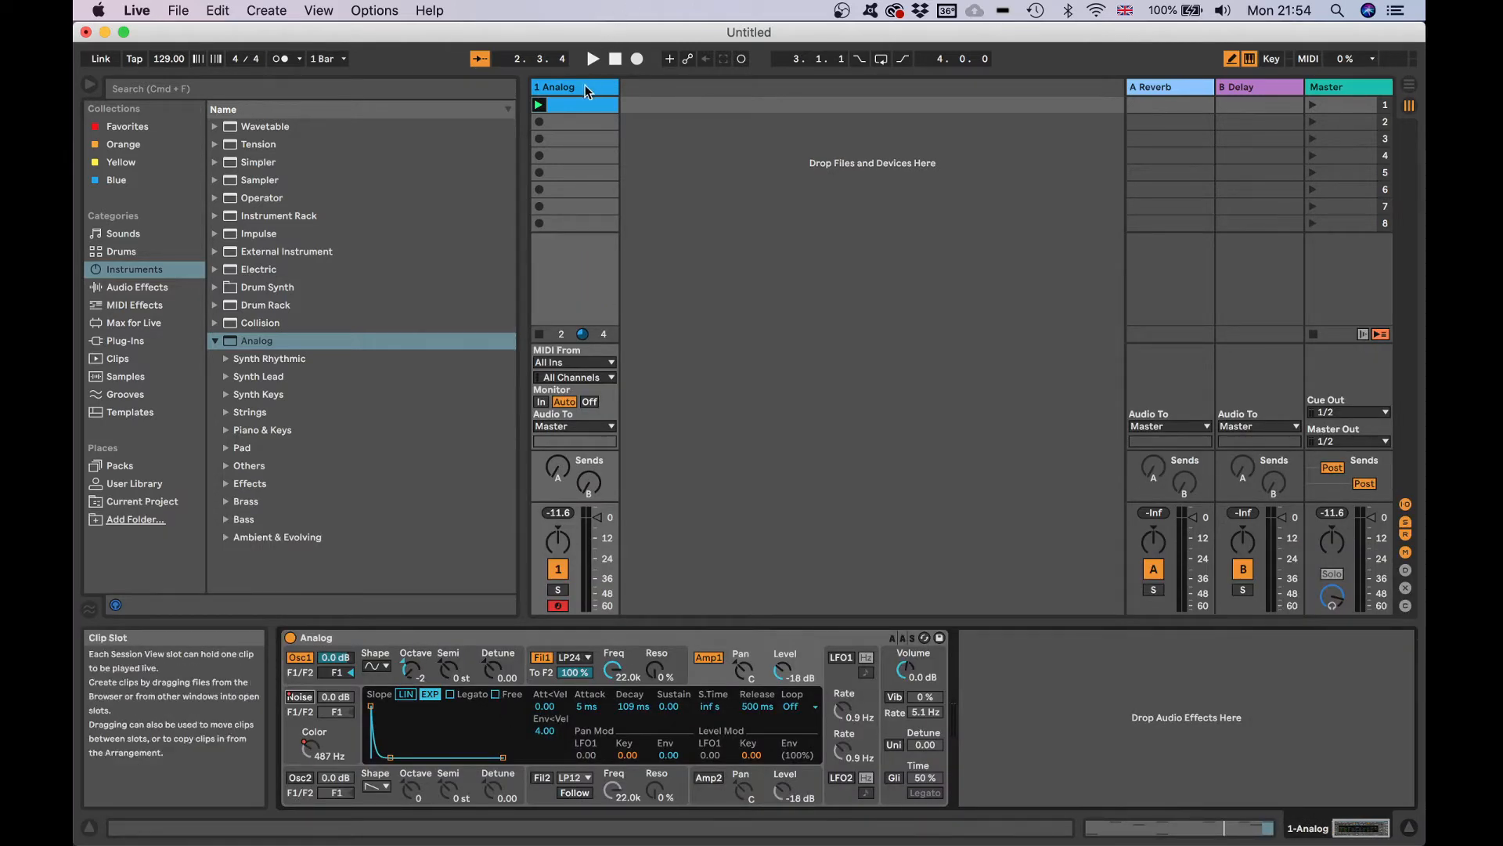
left_click(575, 103)
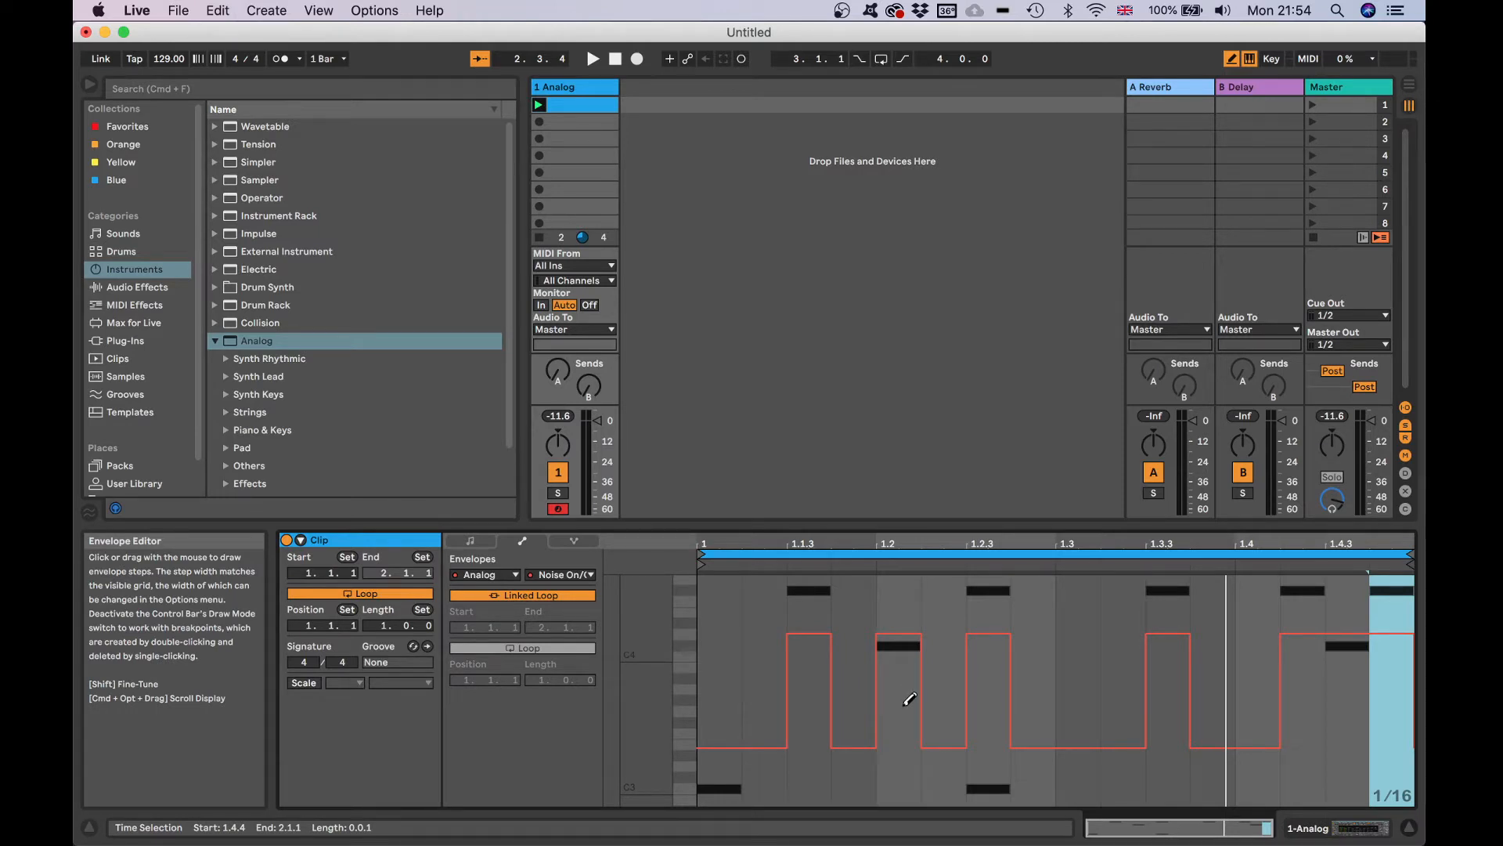
- Replace the clip's F#4 note at 1.2.3 with F#4 notes at 1.2.2 and 1.2.4, and play the clip
left_click(470, 540)
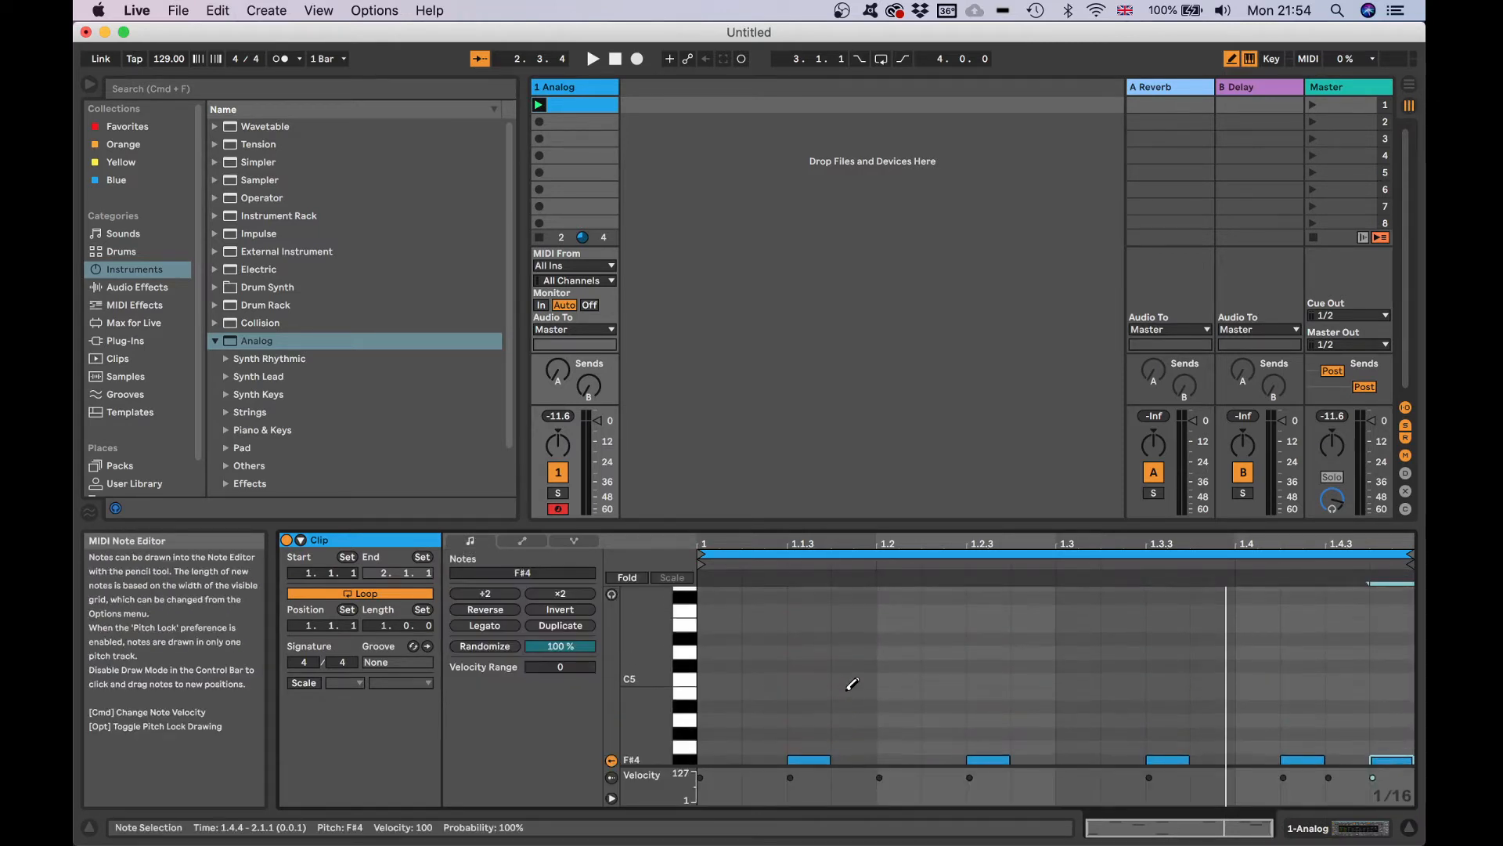
scroll(852, 683, "down", 10)
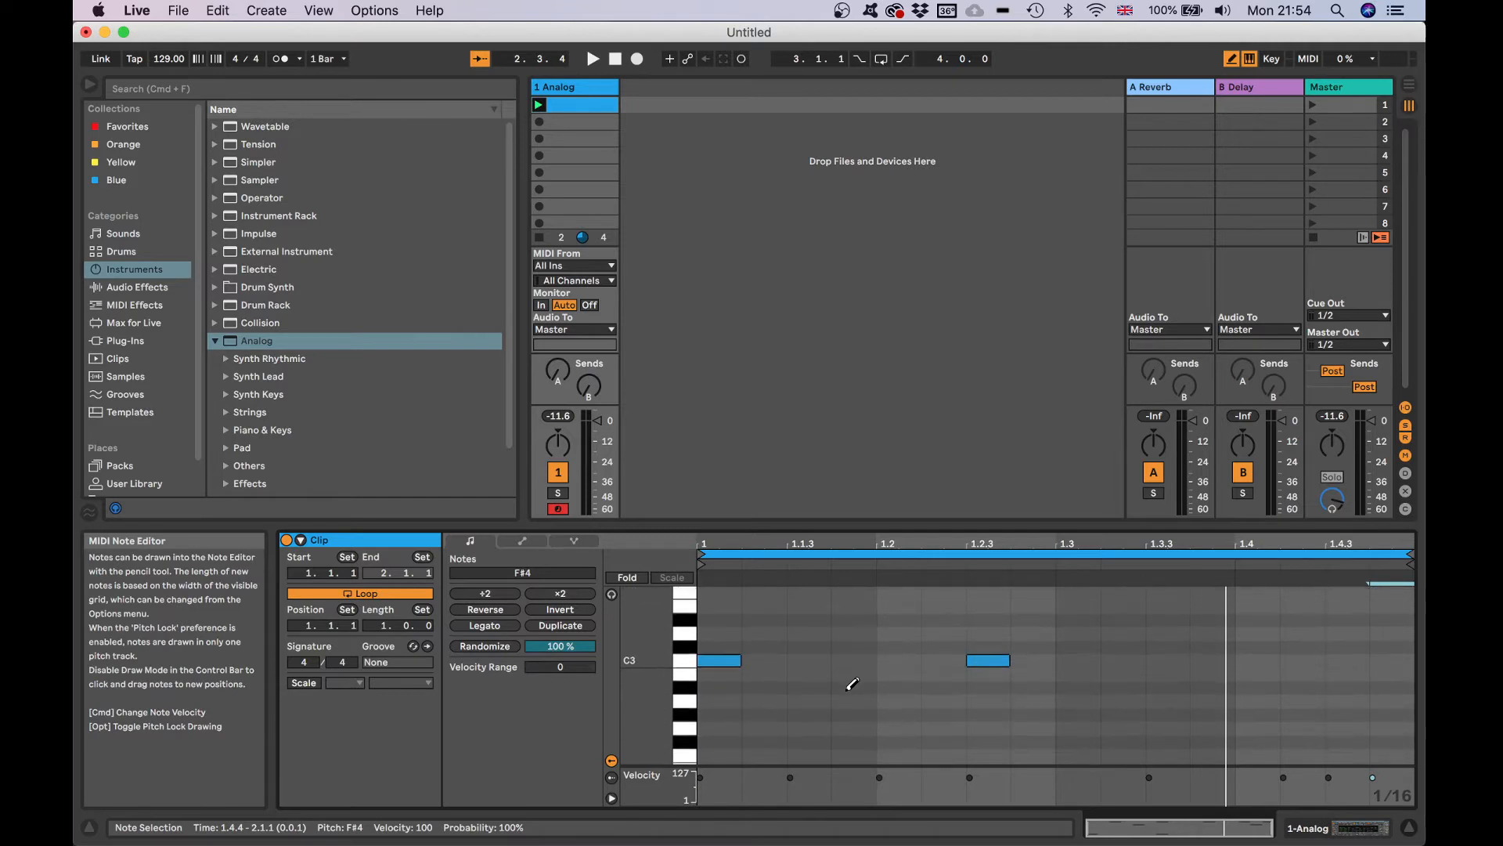
scroll(852, 684, "up", 10)
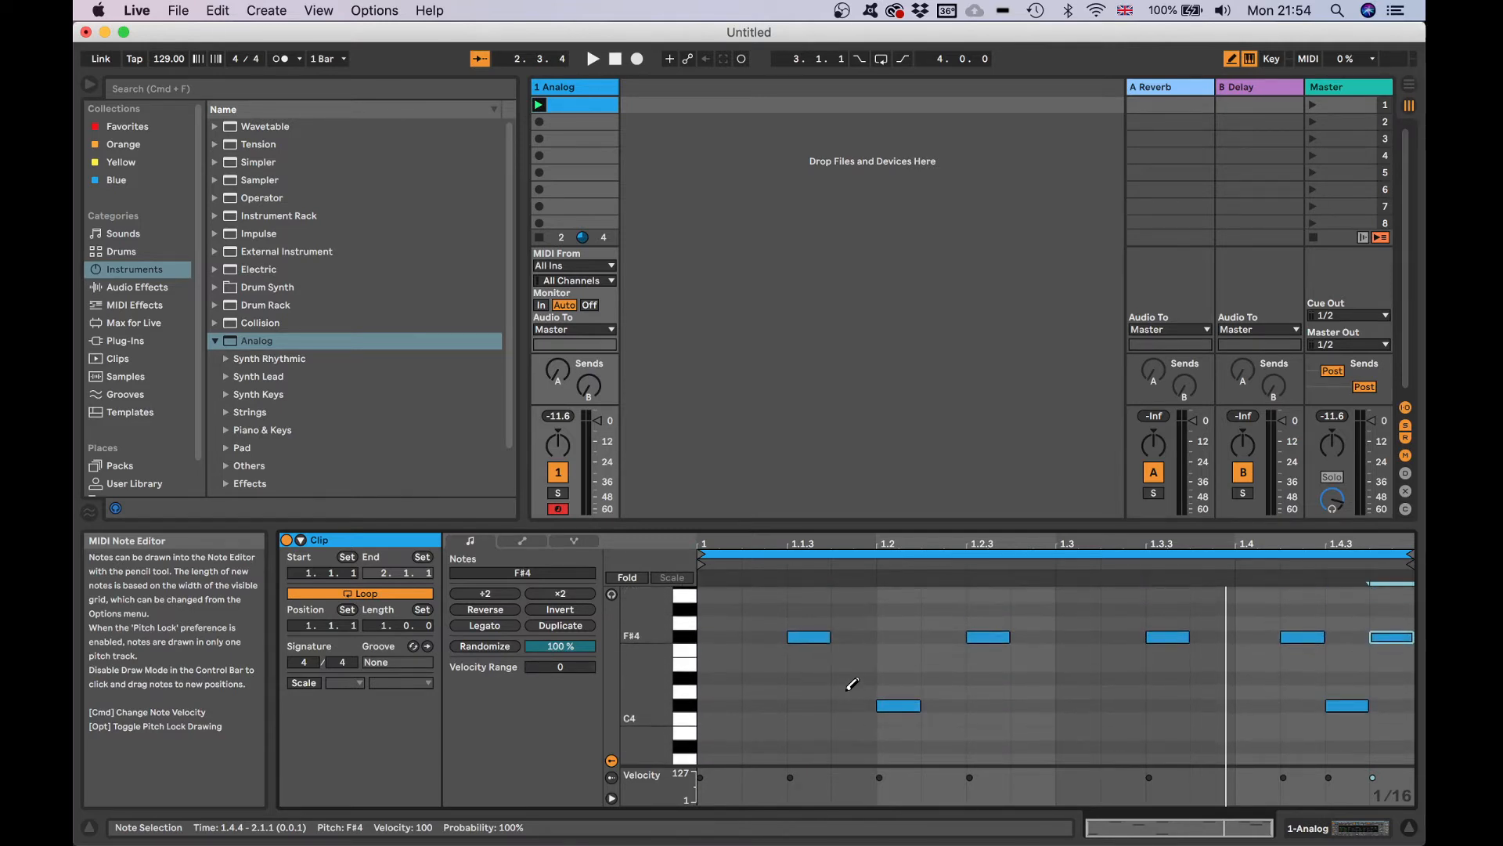
left_click_drag(990, 631, 945, 631)
left_click(1049, 634)
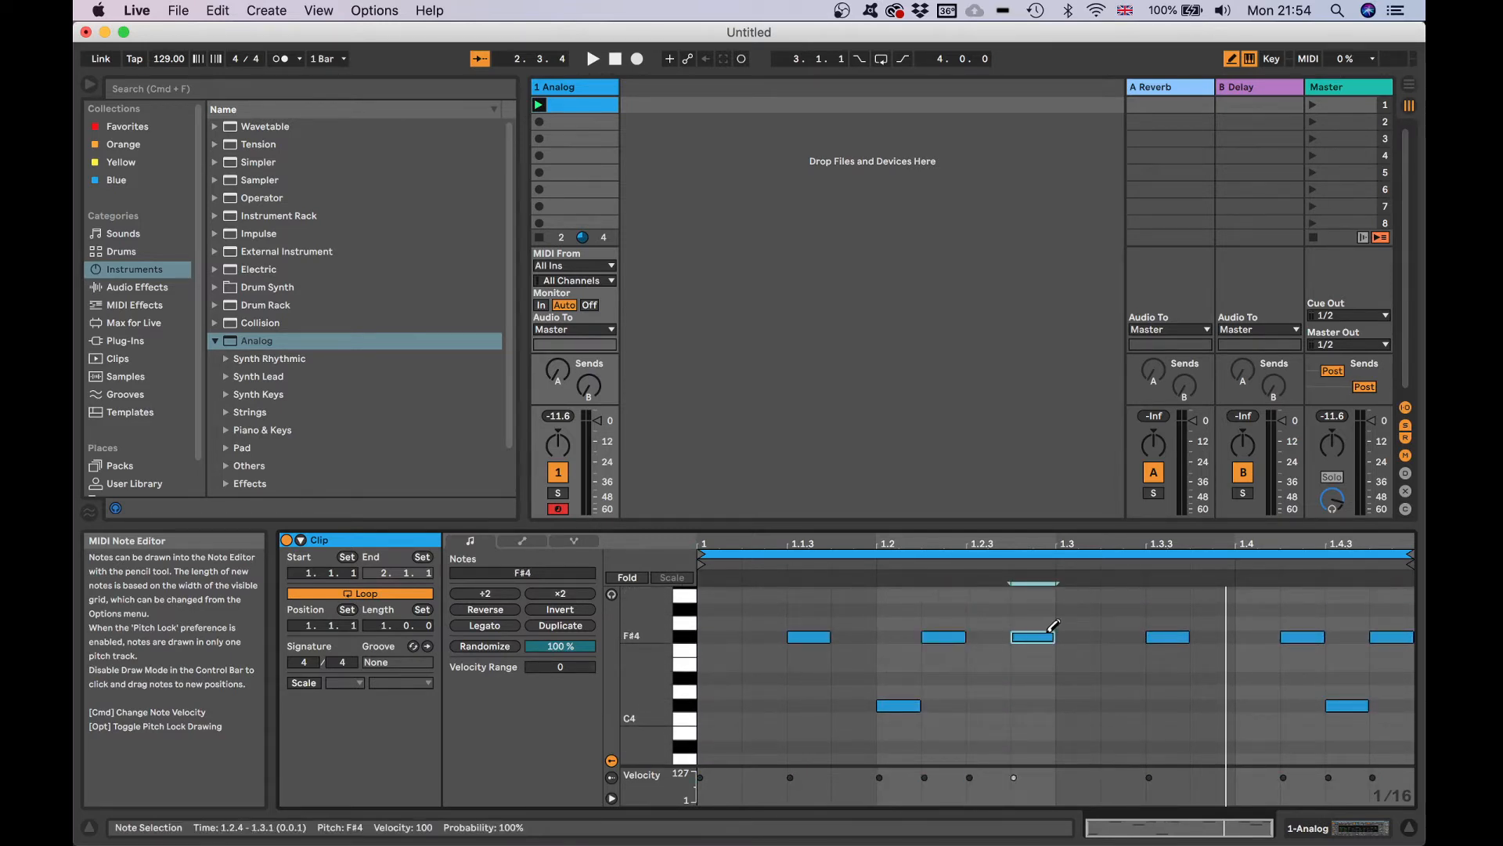
key("space")
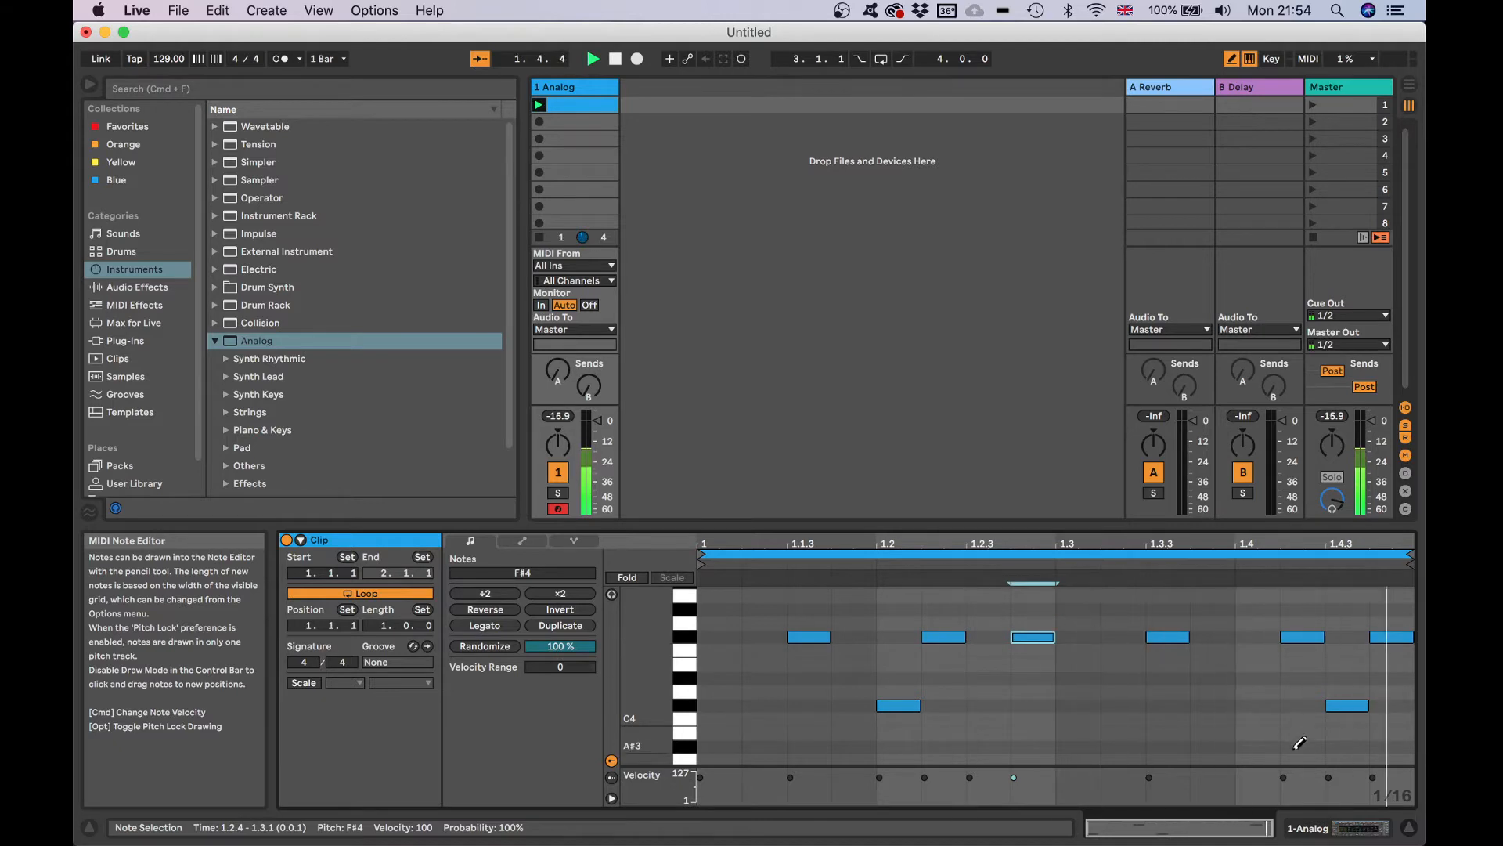
- Automate Analog's F1 Type to HP12 at 1.1.3, 1.2.2, 1.2.4, 1.3.3, 1.4.2 and 1.4.4, with playback stopped
left_click(1360, 828)
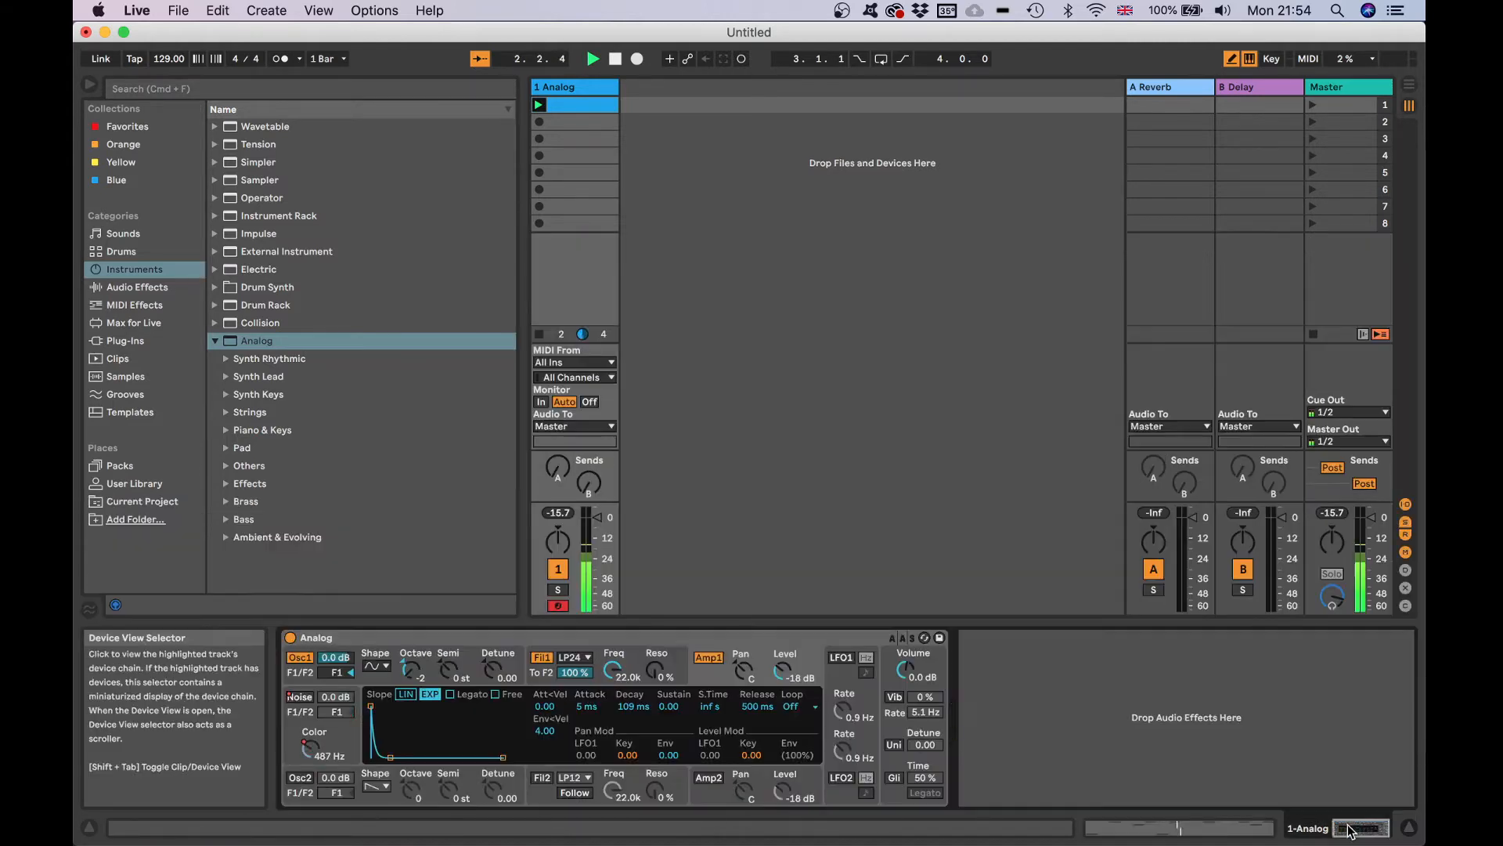
right_click(611, 675)
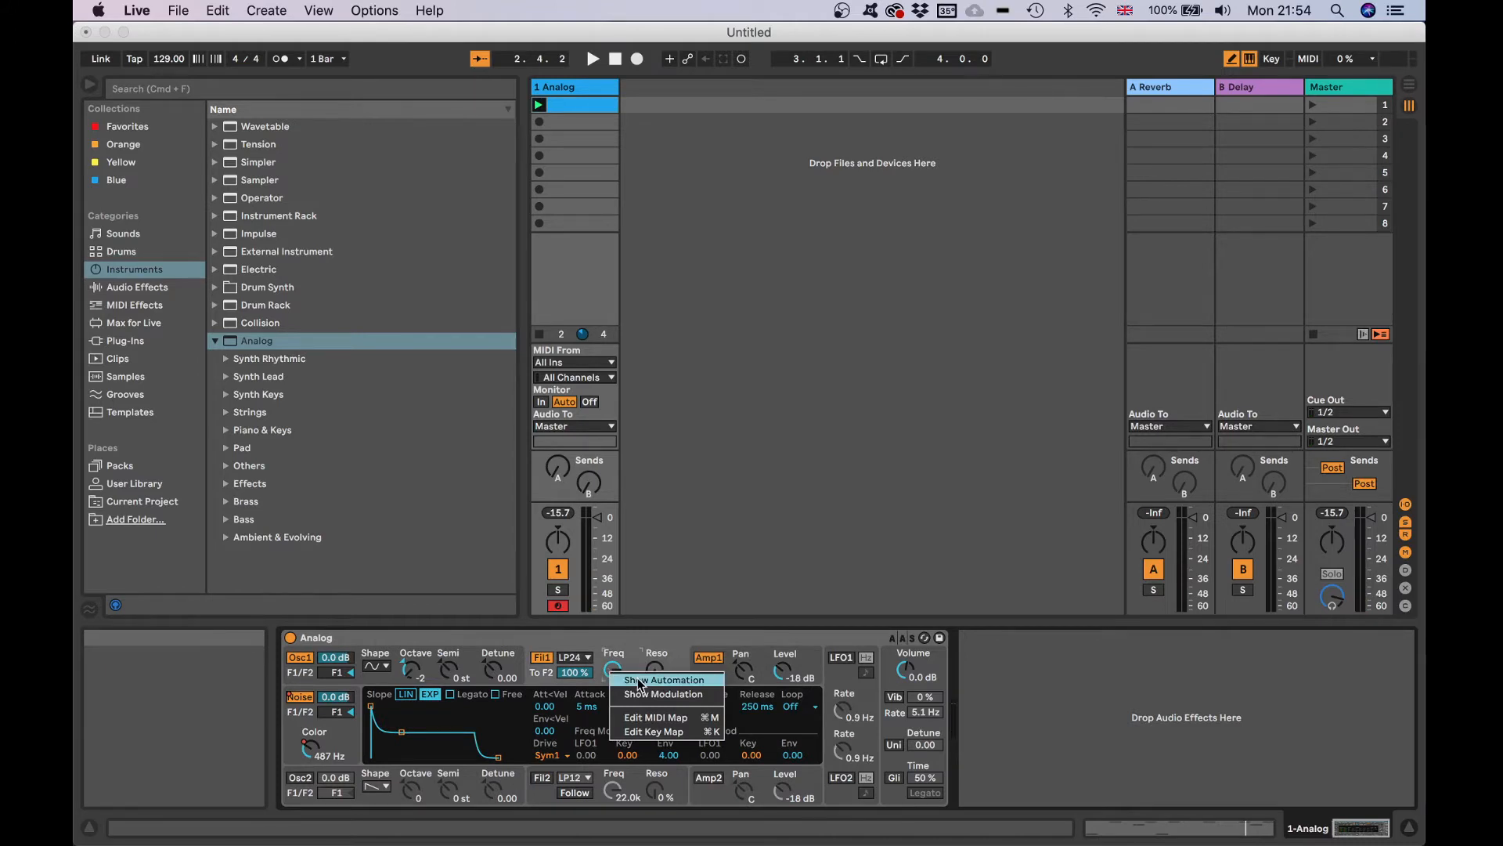
left_click(640, 680)
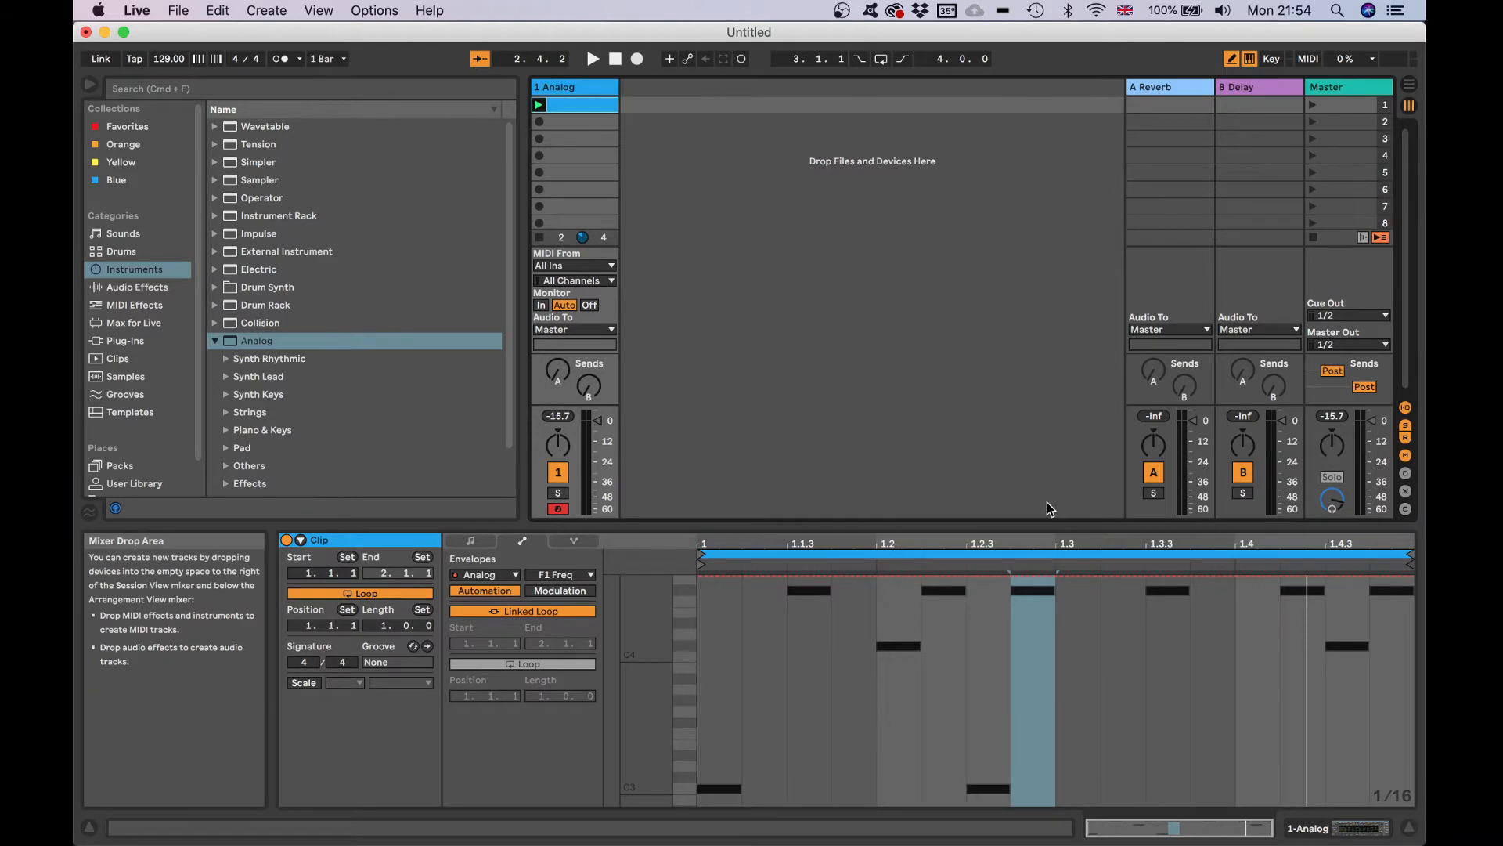
left_click(556, 573)
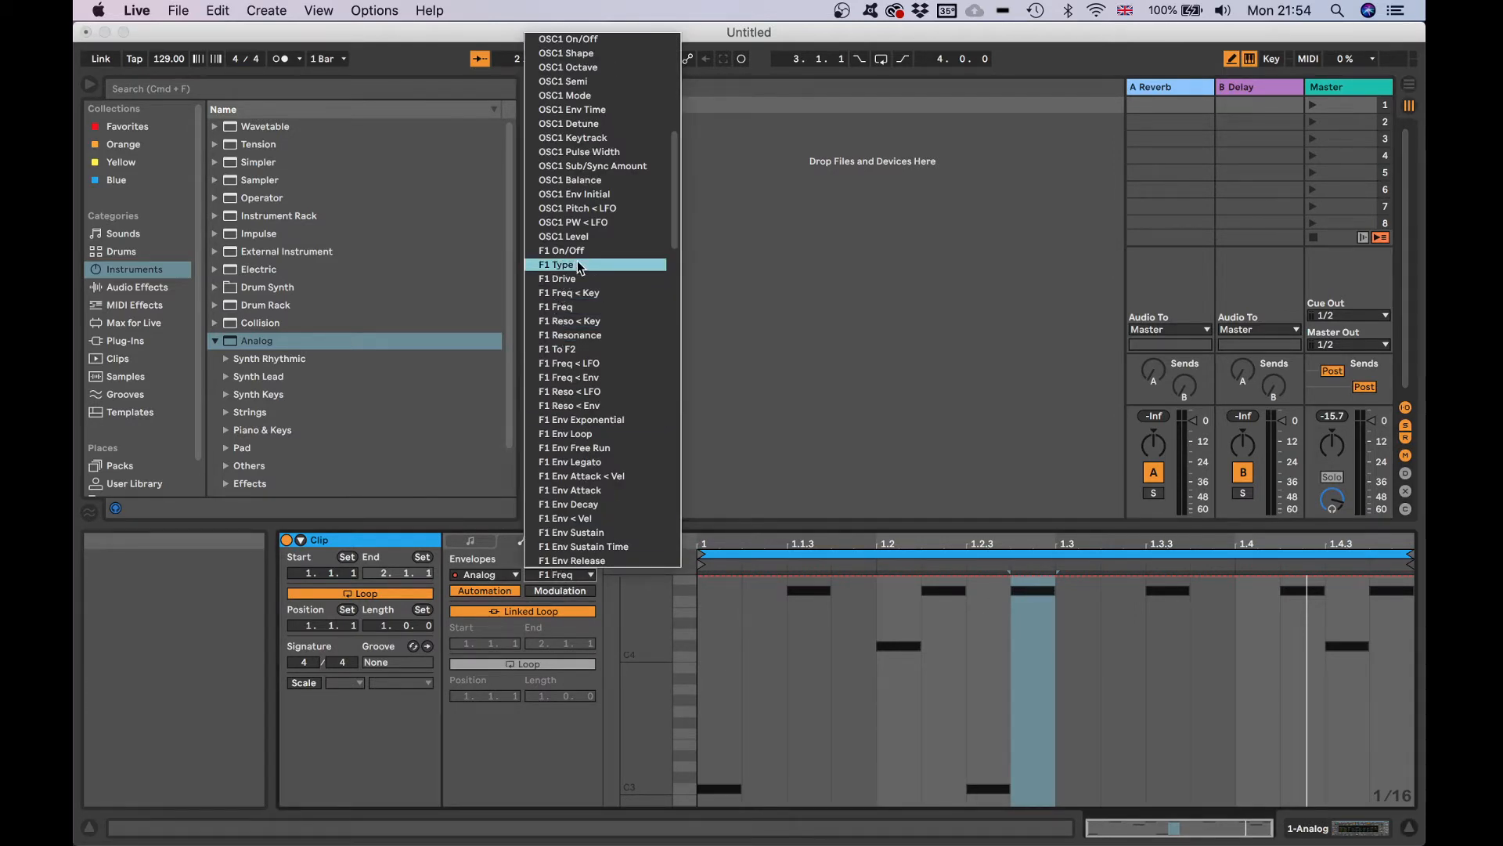
left_click(576, 264)
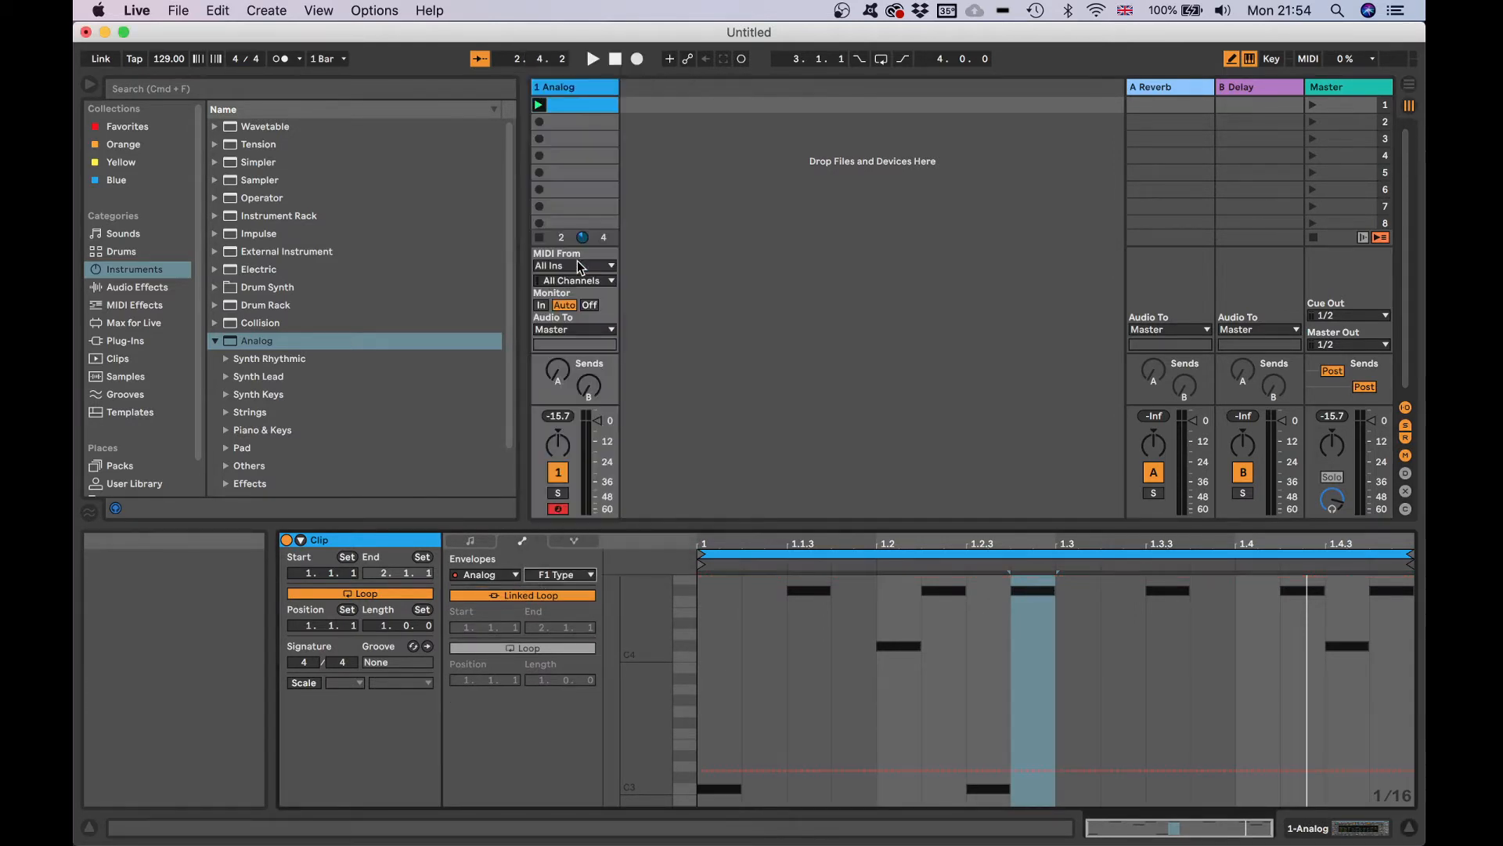
left_click(815, 701)
left_click_drag(815, 682, 814, 654)
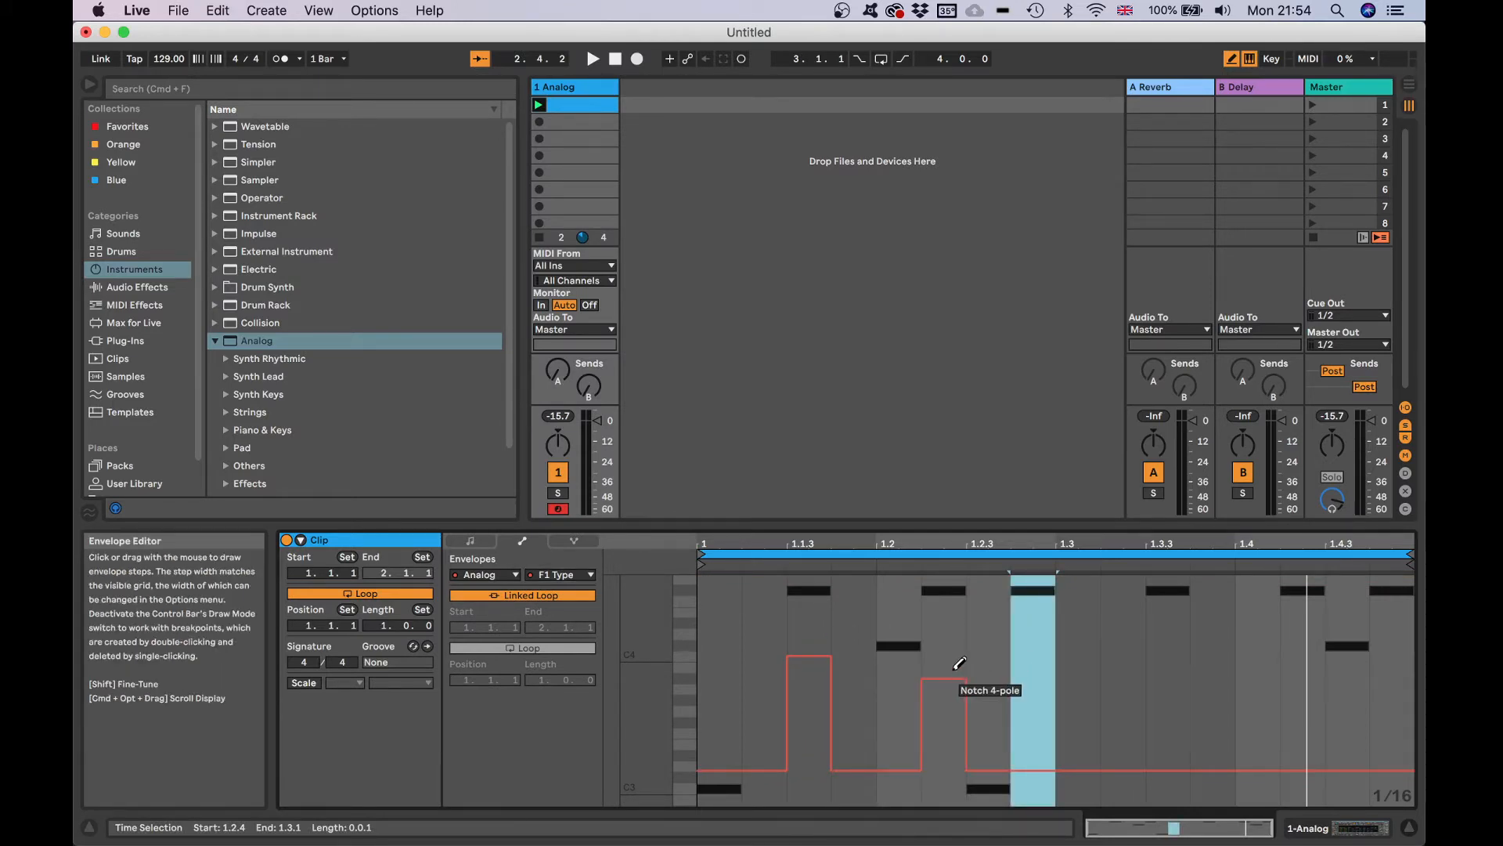
left_click_drag(959, 663, 1033, 658)
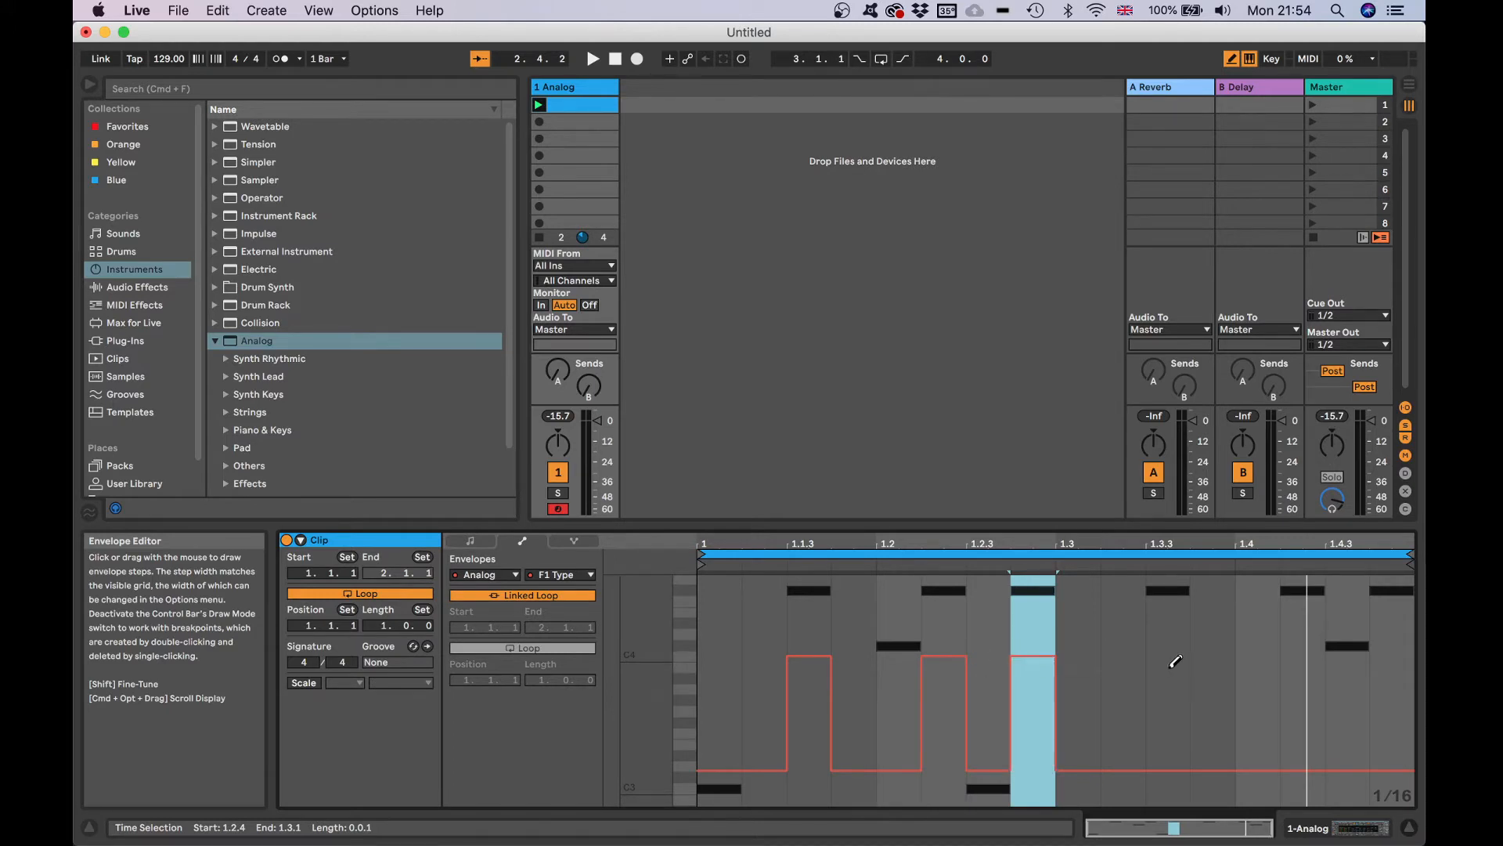
mouse_move(1175, 662)
left_mouse_down()
mouse_move(1172, 631)
mouse_move(1168, 643)
left_mouse_up()
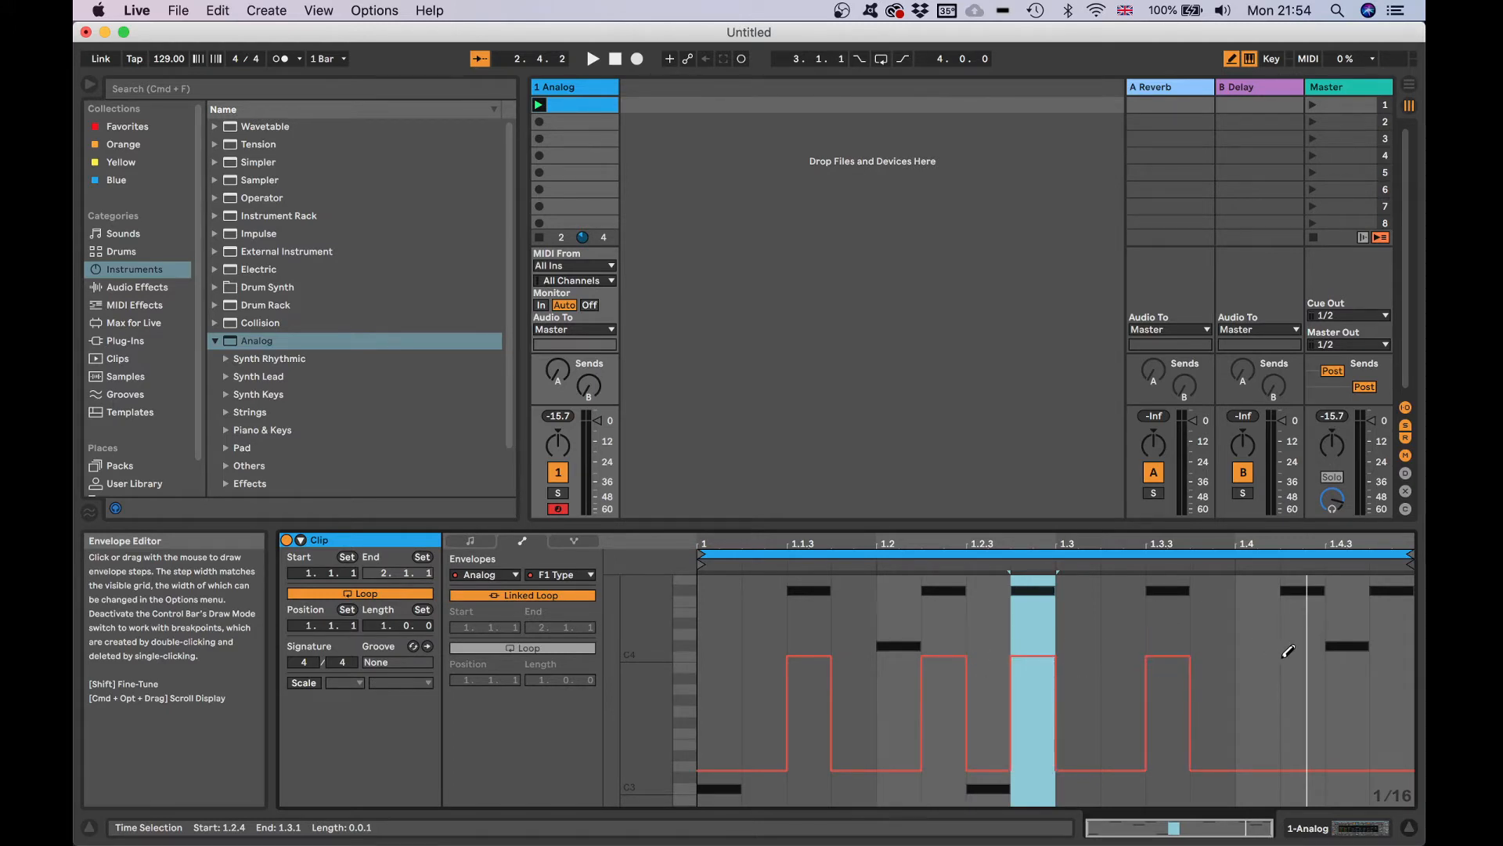
left_click_drag(1284, 655, 1300, 658)
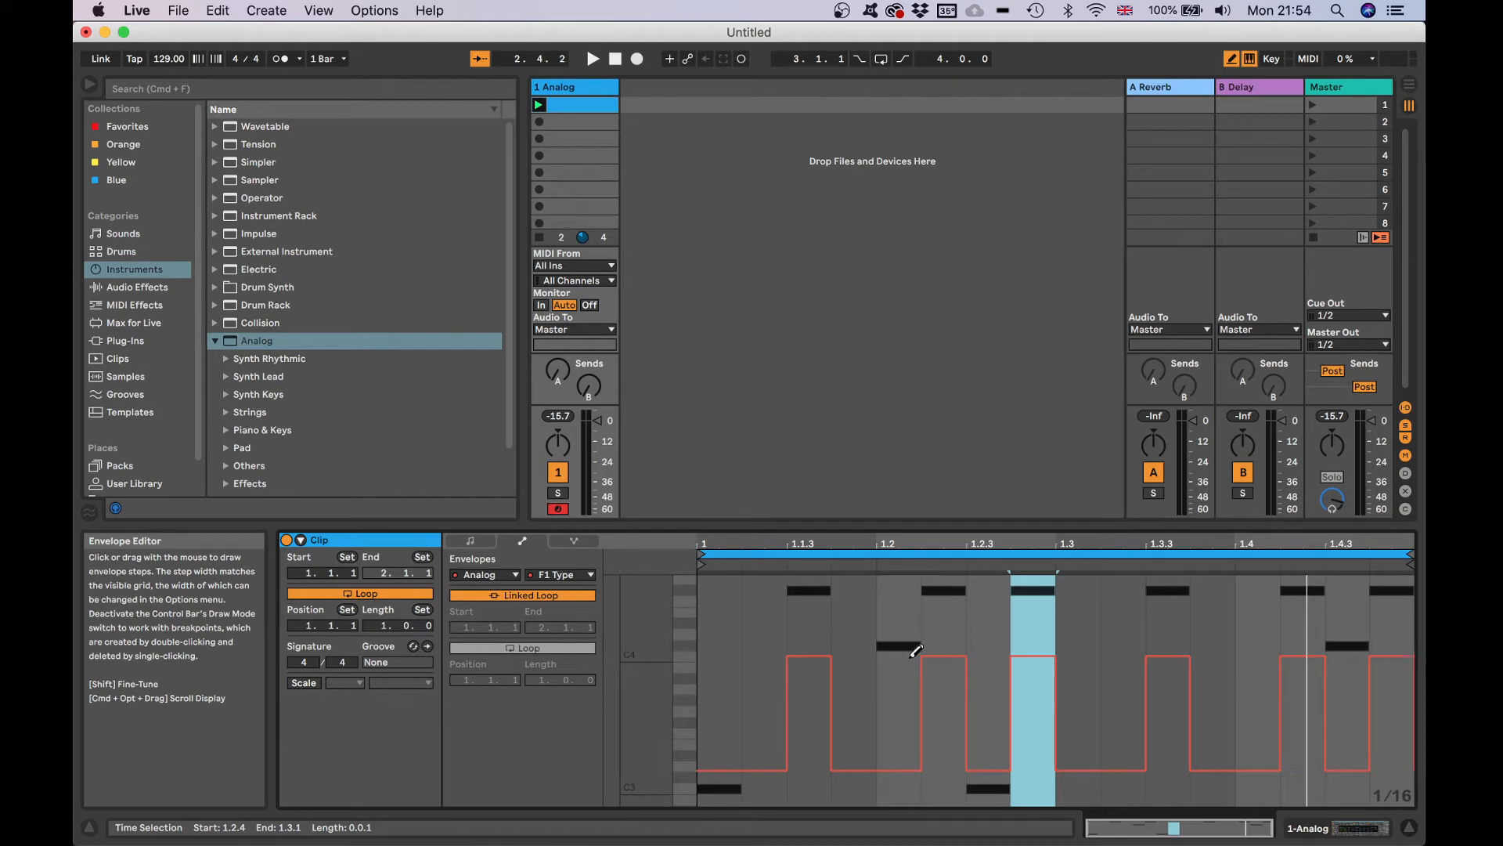
- Draw lowered F1 Freq automation steps at 1.1.3, 1.2.2, 1.2.4, 1.3.3, 1.4.2 and 1.4.4, and play the clip
left_click(559, 575)
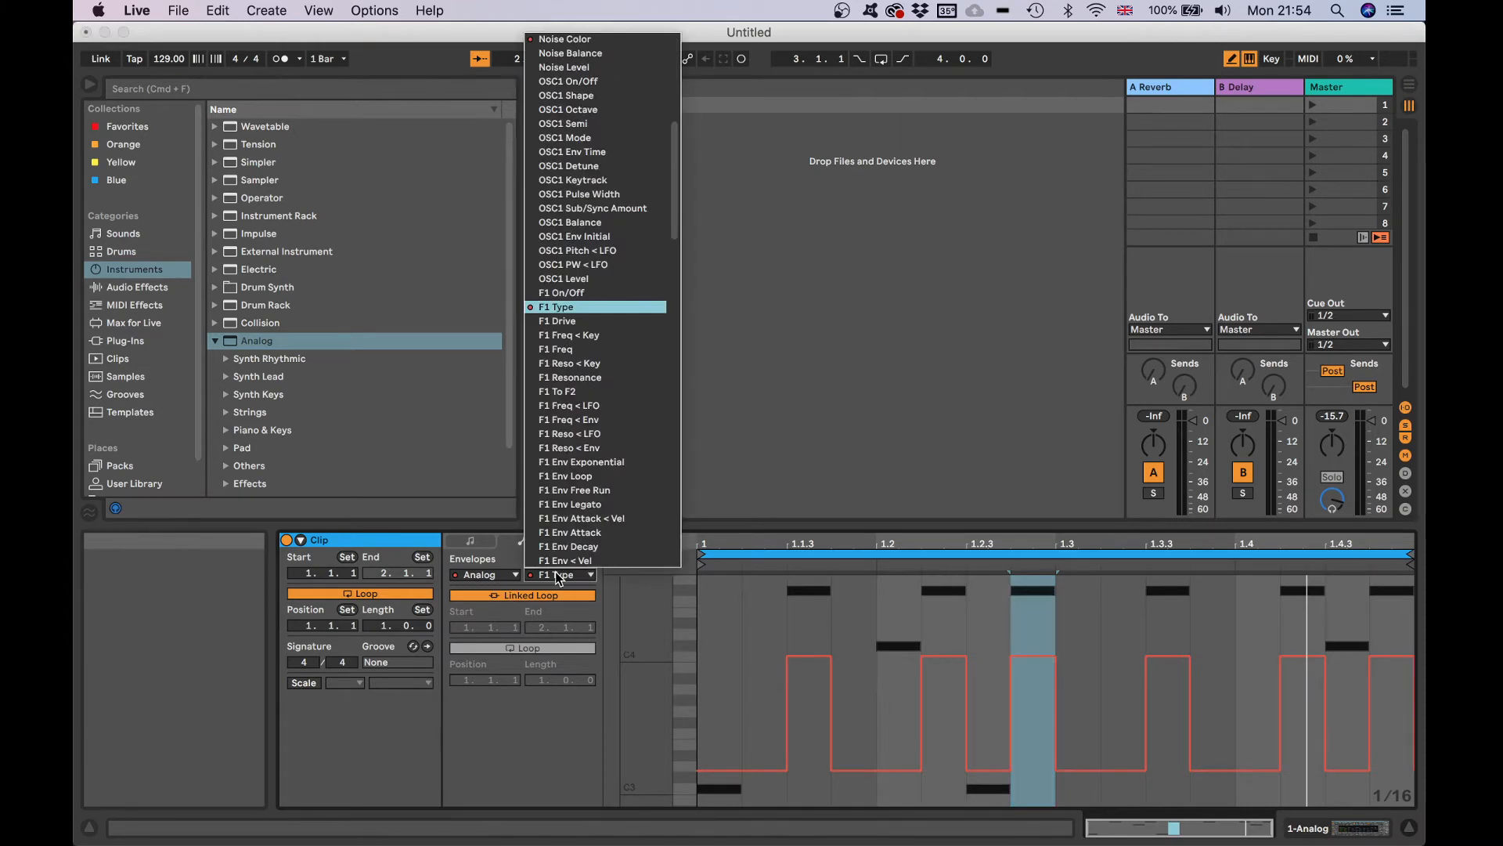
left_click(581, 348)
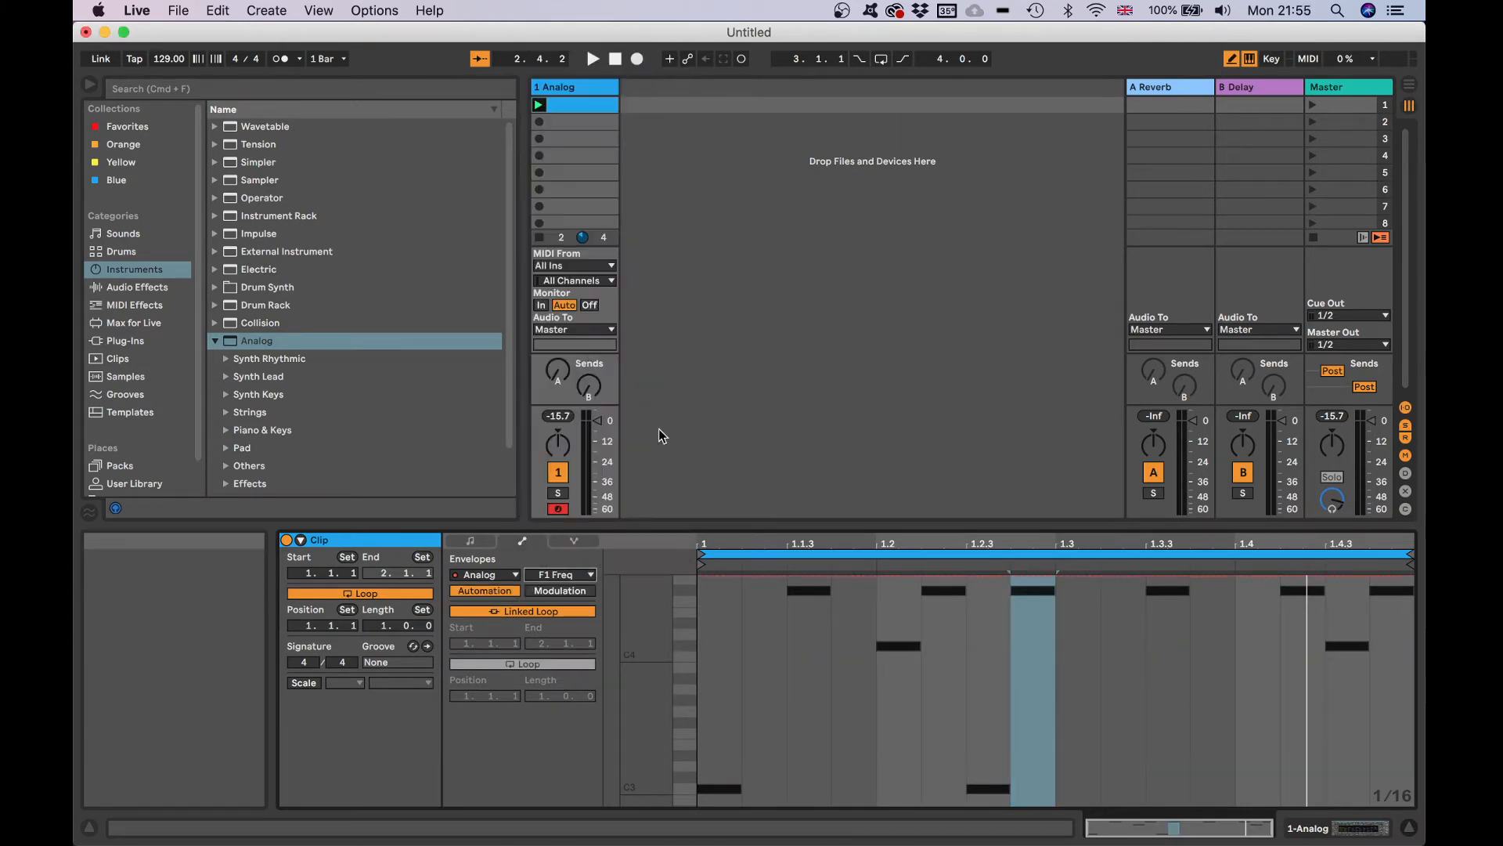
left_click_drag(807, 627, 812, 719)
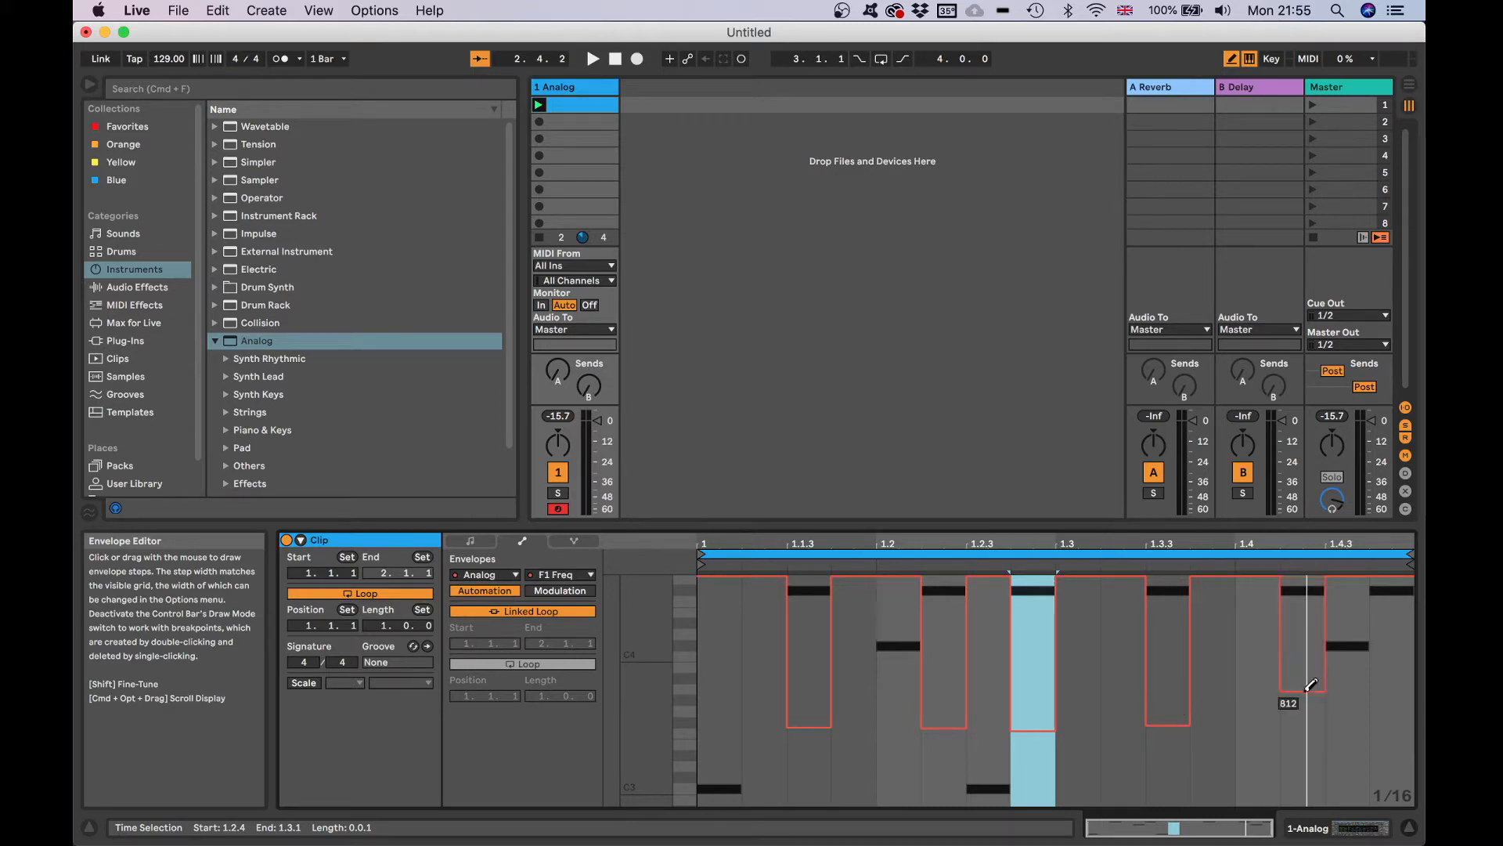
left_click(1399, 714)
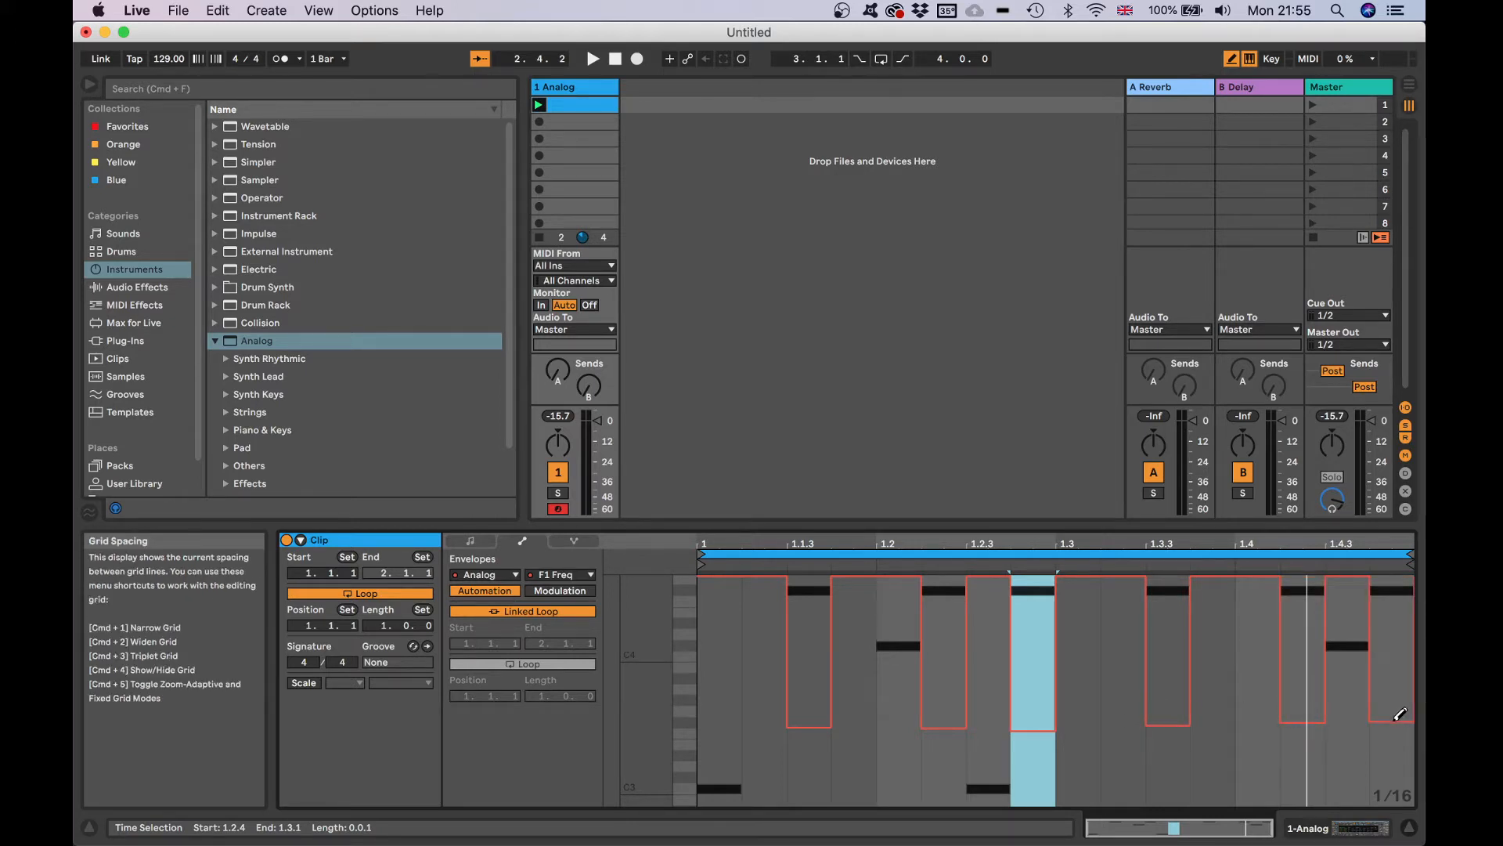
key("space")
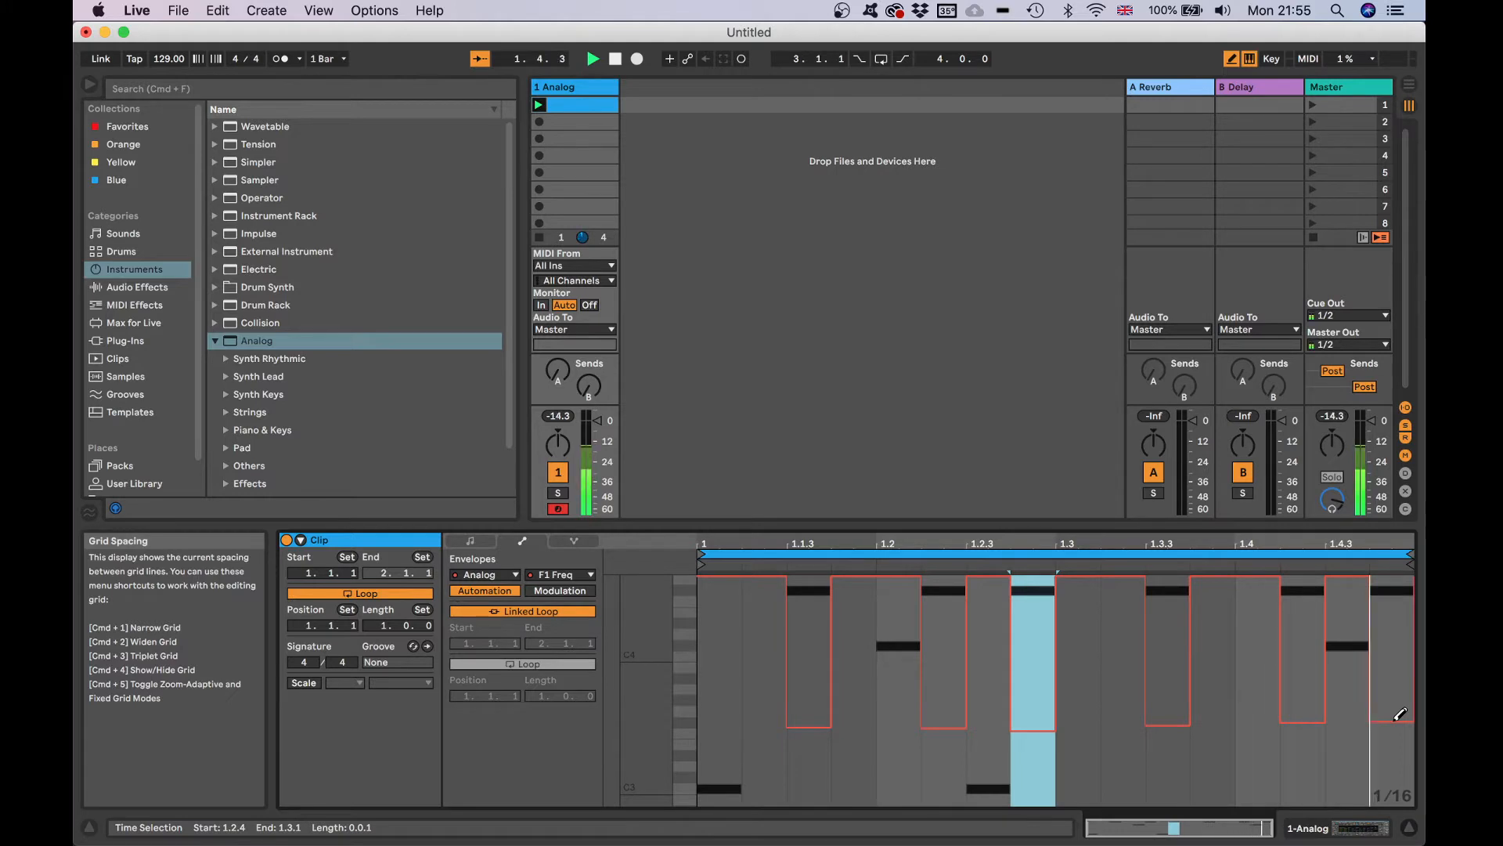
- Lower the F1 Freq automation further, to about 97 Hz, at 1.1.3, 1.2.2, 1.3.3, 1.4.2 and 1.4.4
left_click_drag(811, 728, 812, 758)
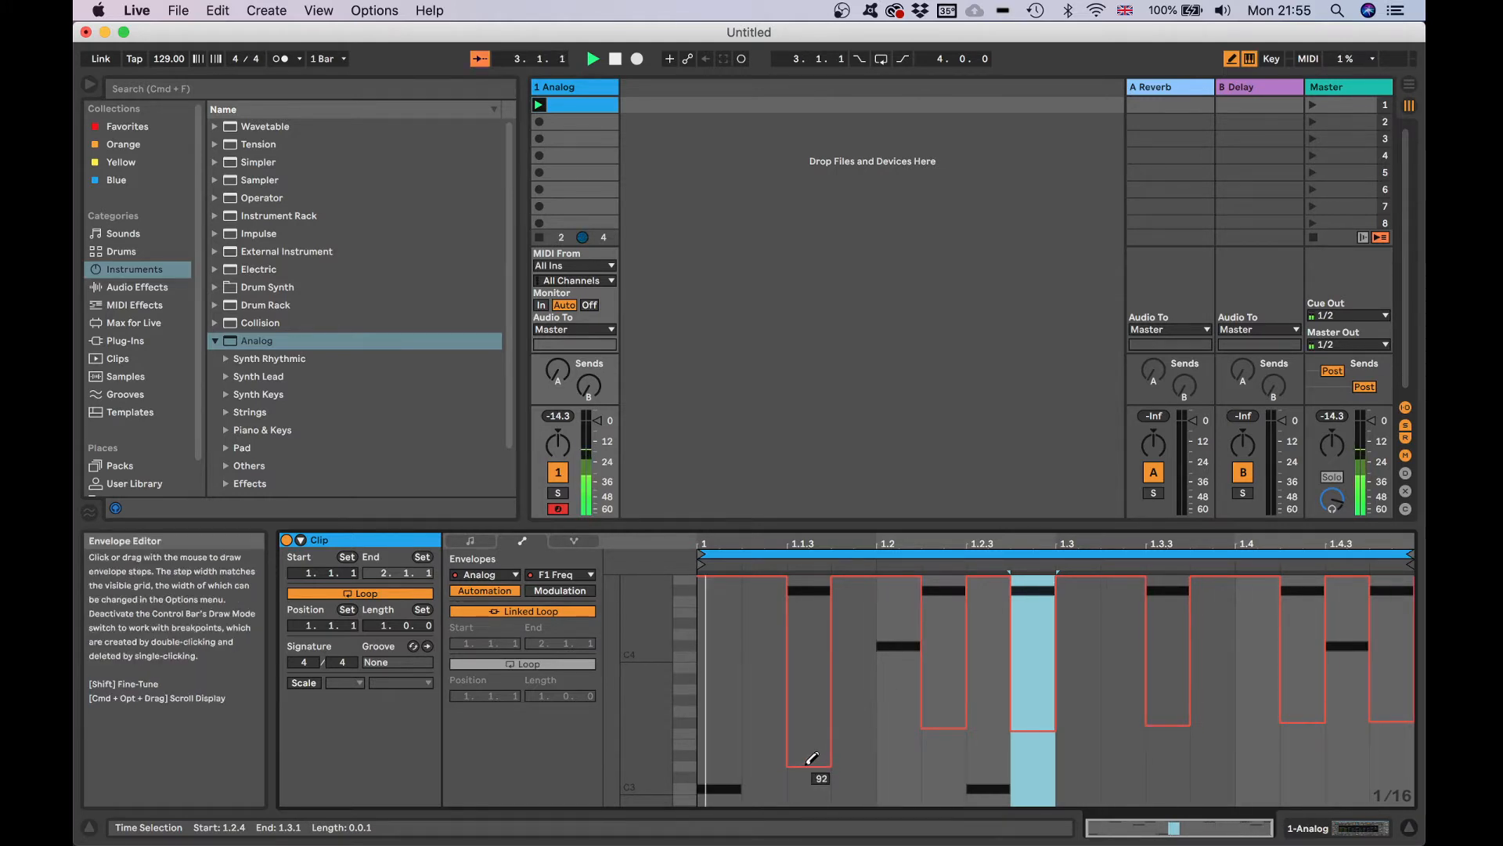
left_click(935, 761)
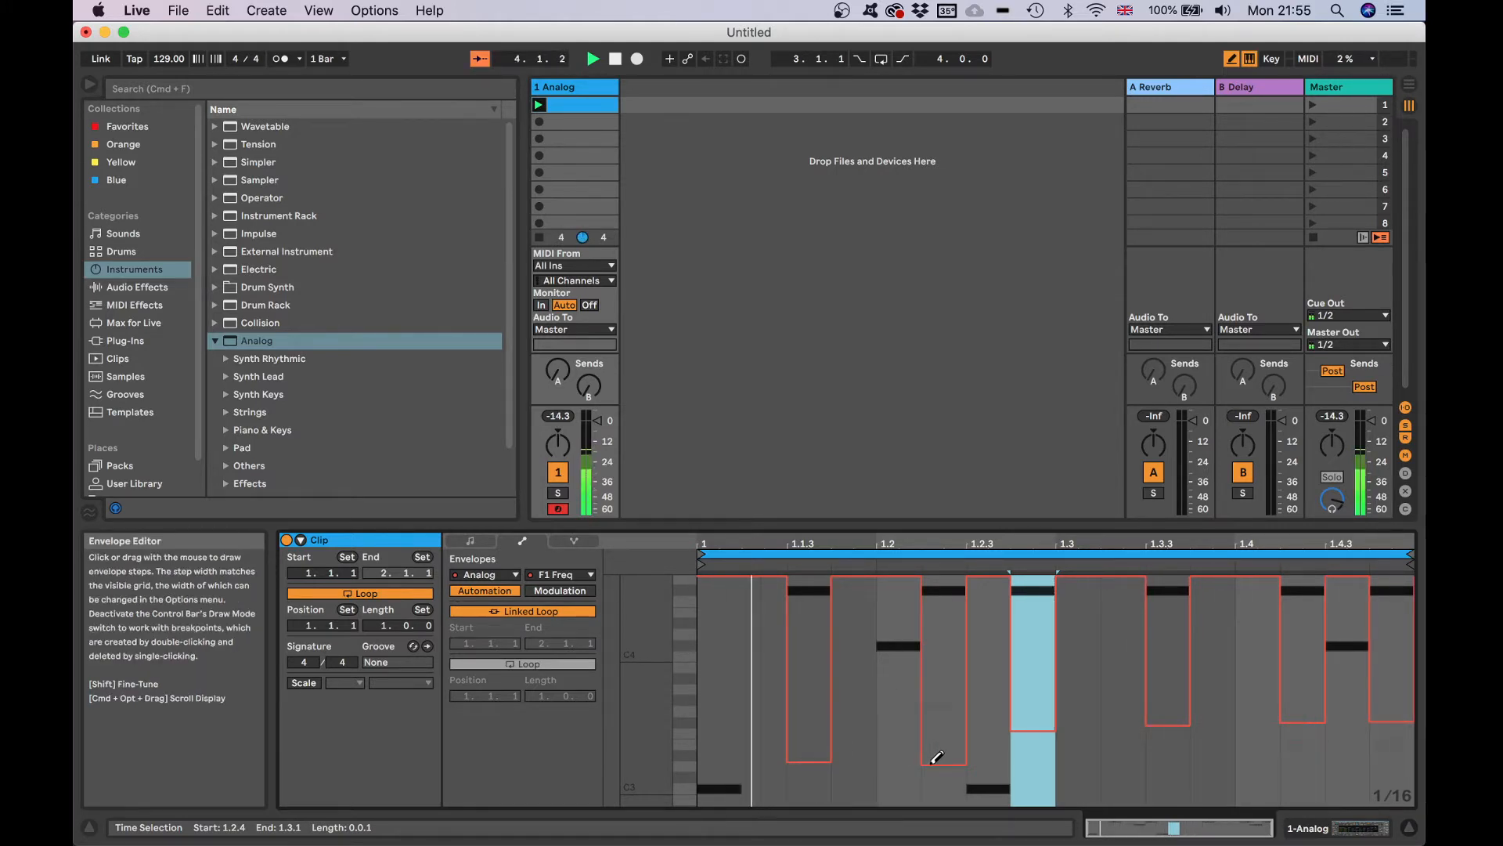
left_click(1157, 768)
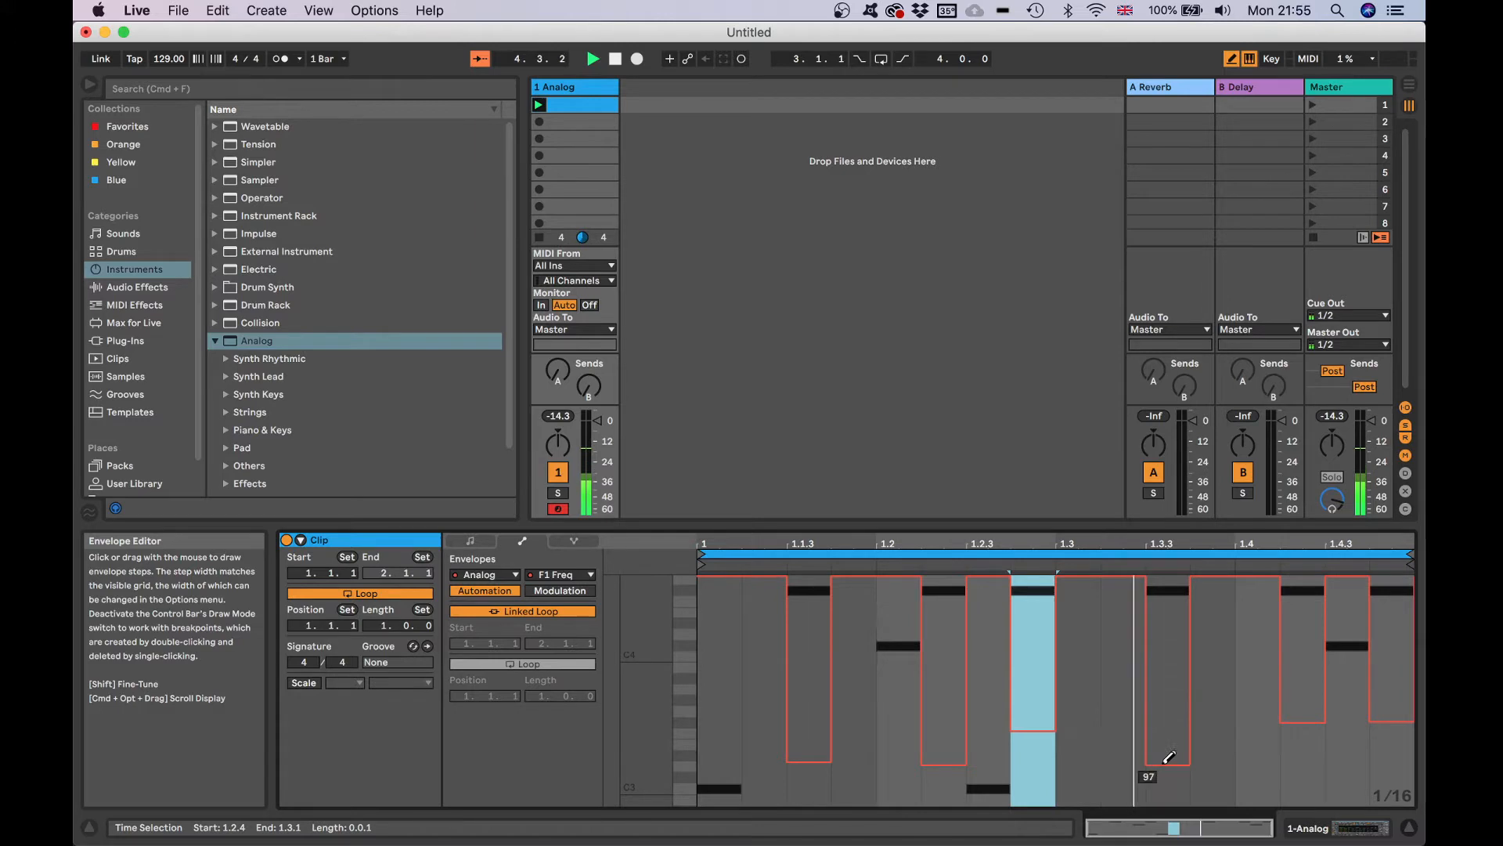
left_click(1310, 772)
left_click(1403, 770)
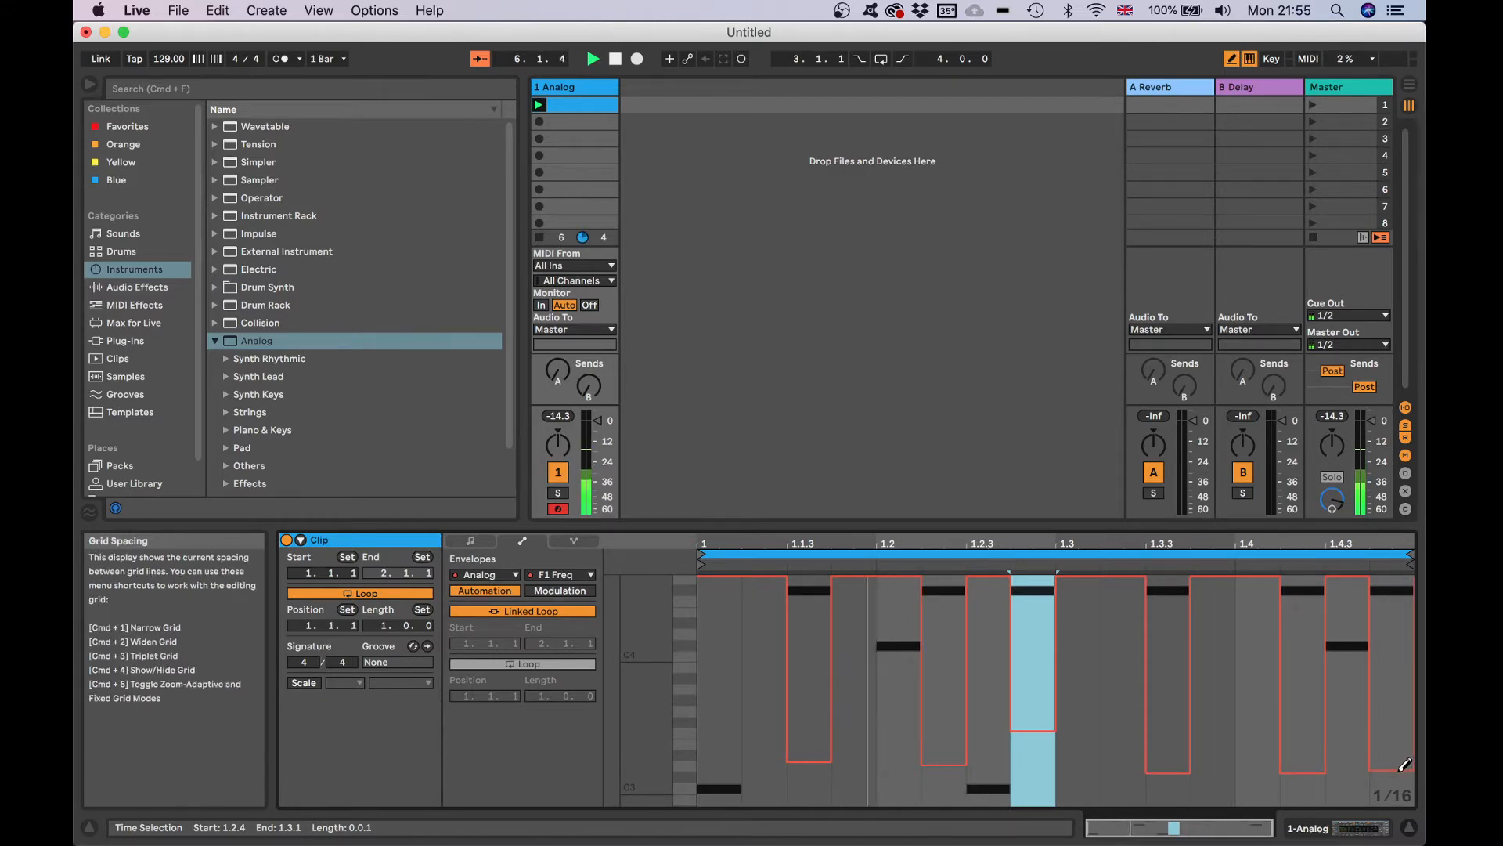
- Raise Analog's Noise level to 4.9 dB, then stop playback and reopen the clip
left_click(1356, 830)
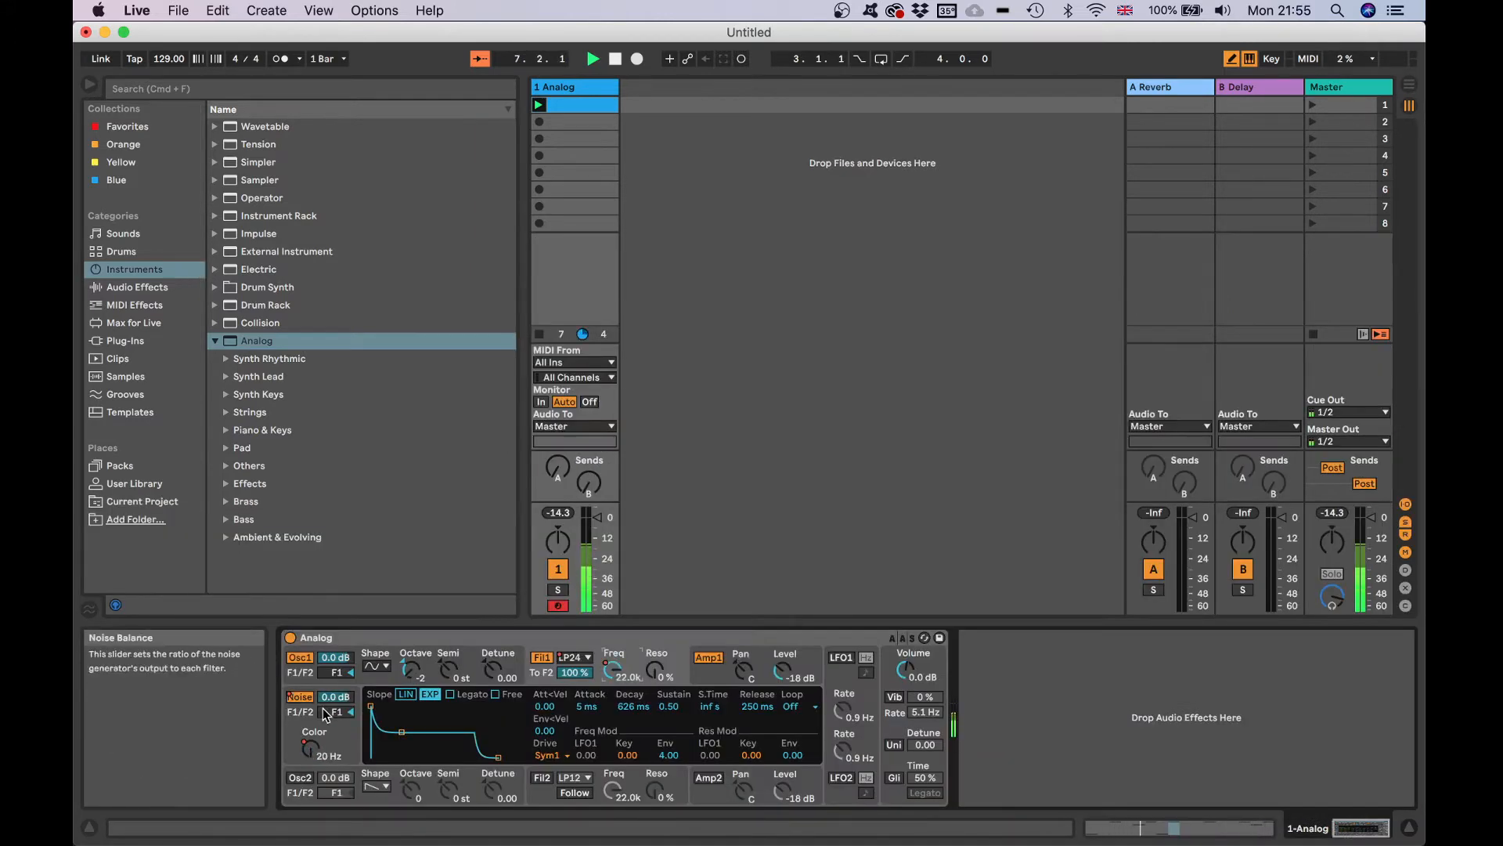
left_click_drag(335, 696, 335, 675)
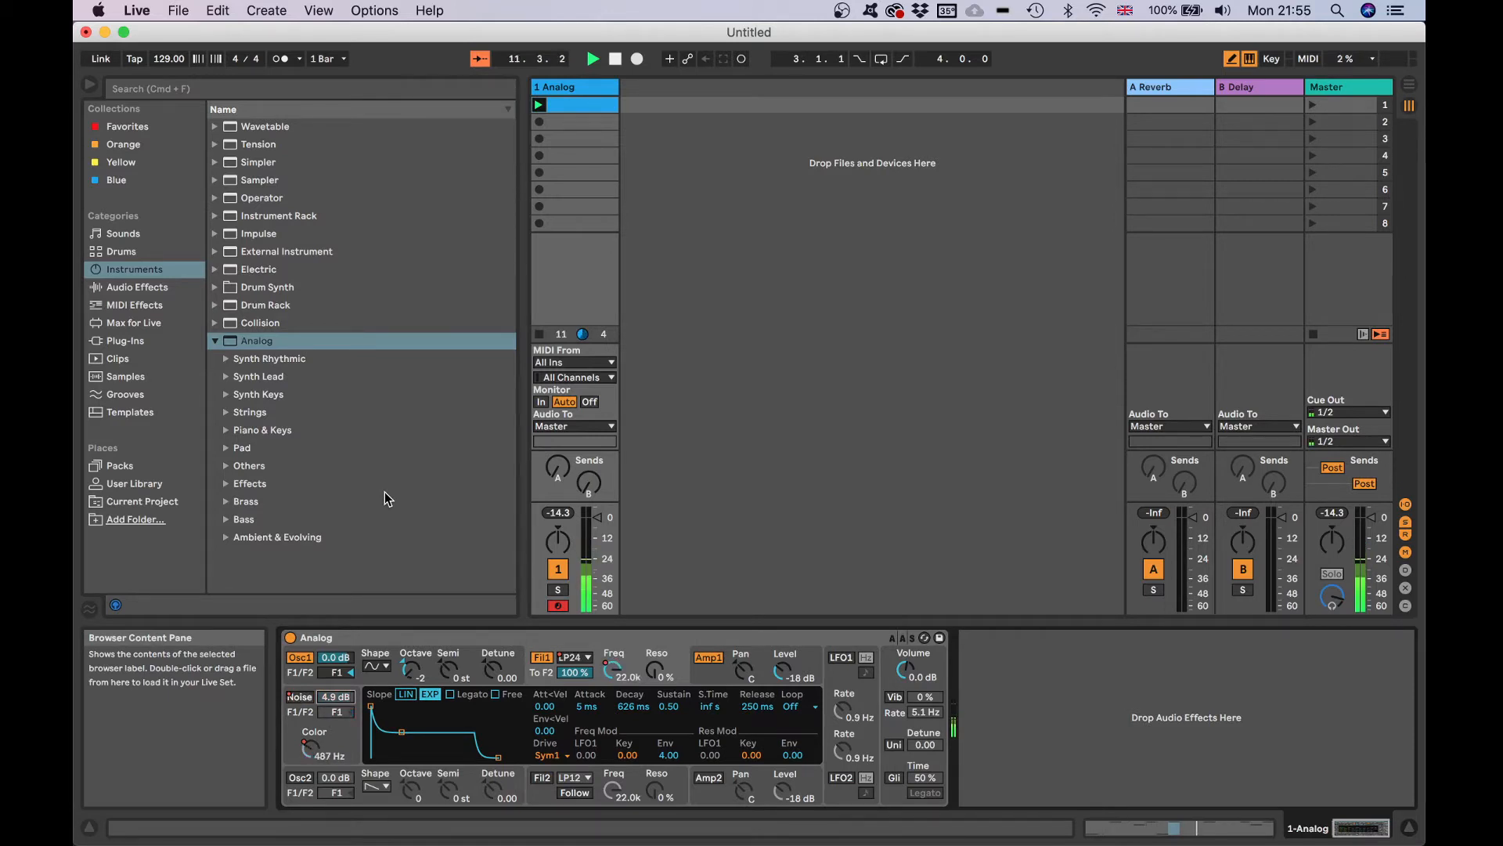
left_click(570, 110)
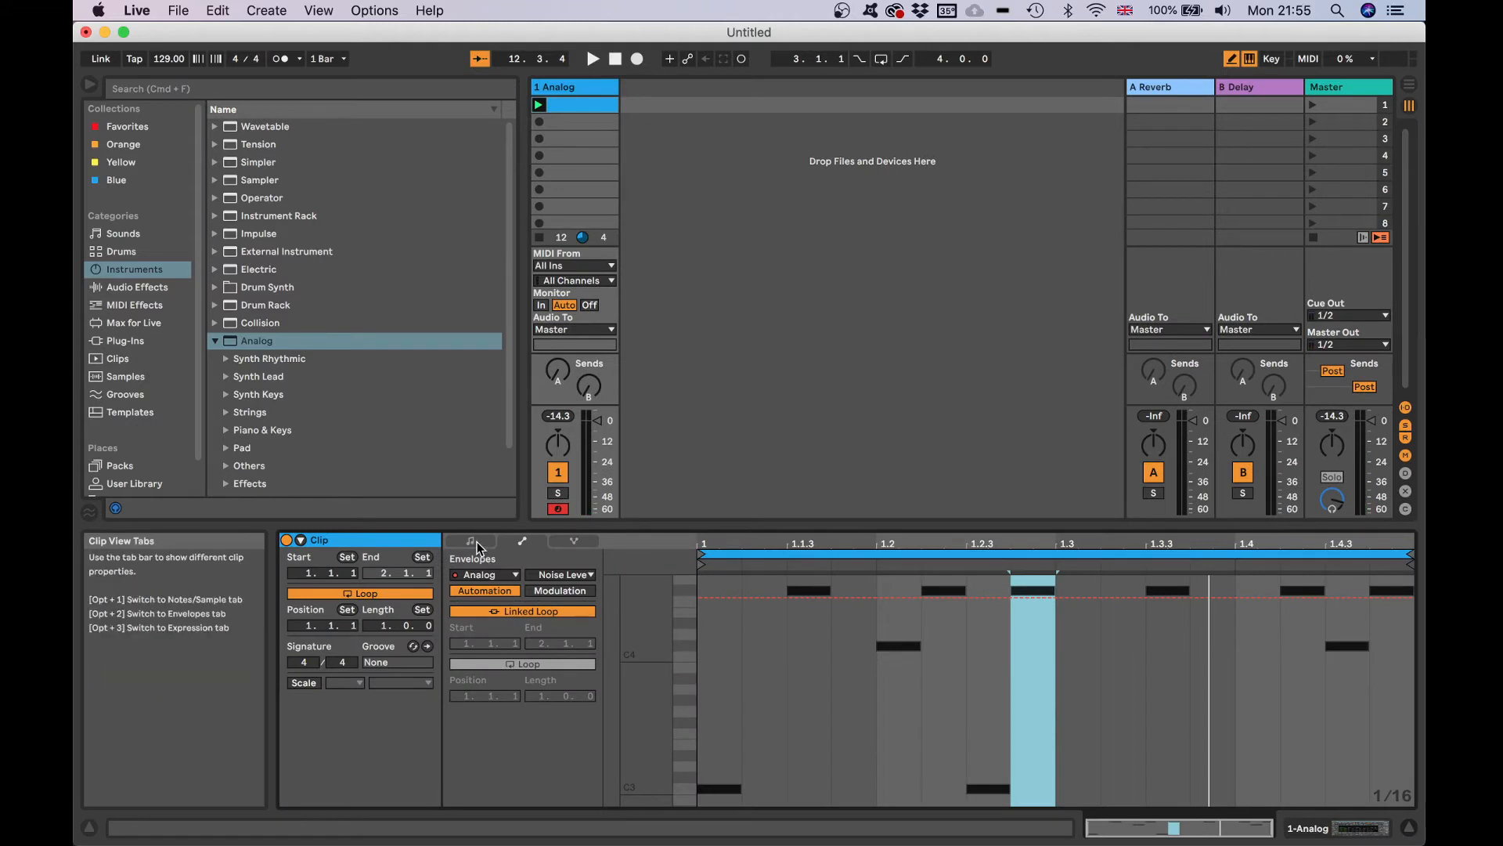
- Add the OTT preset of Multiband Dynamics after Analog, play the clip, and set OTT's Amount to 50 %
left_click(131, 289)
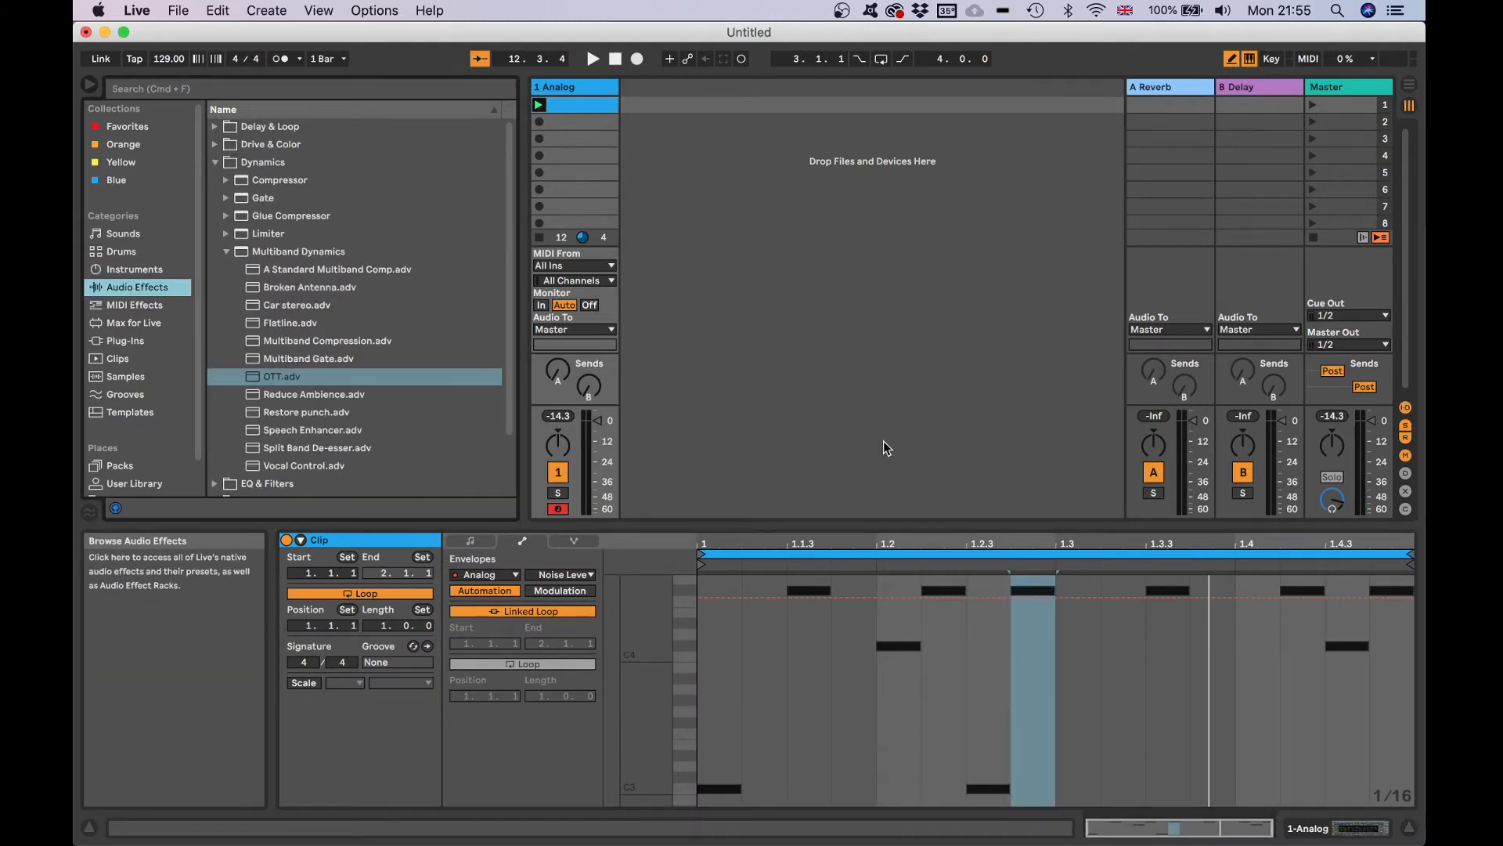
double_click(281, 376)
key("space")
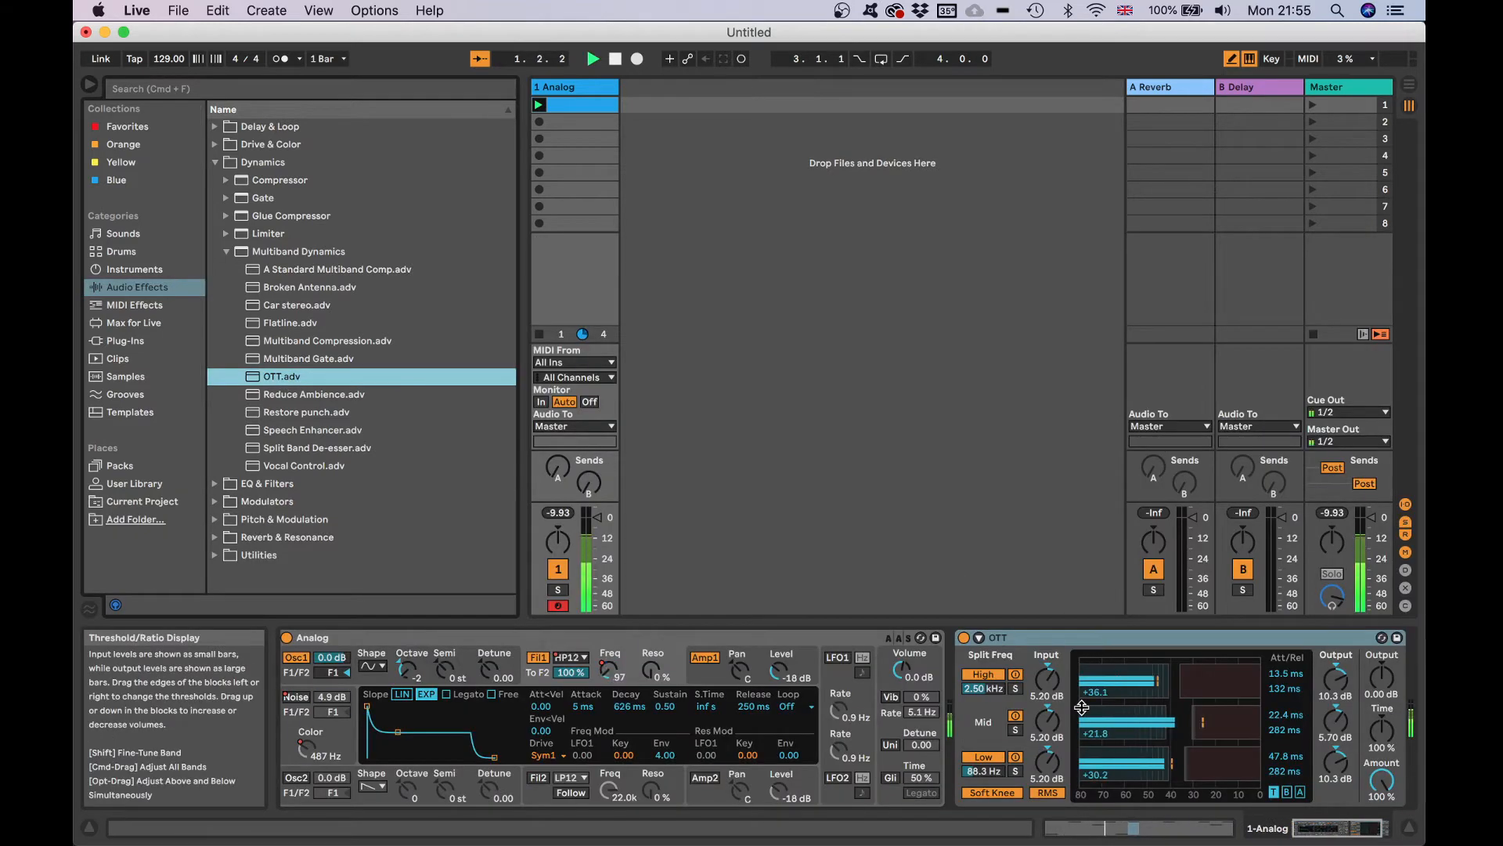
left_click_drag(1382, 781, 1382, 822)
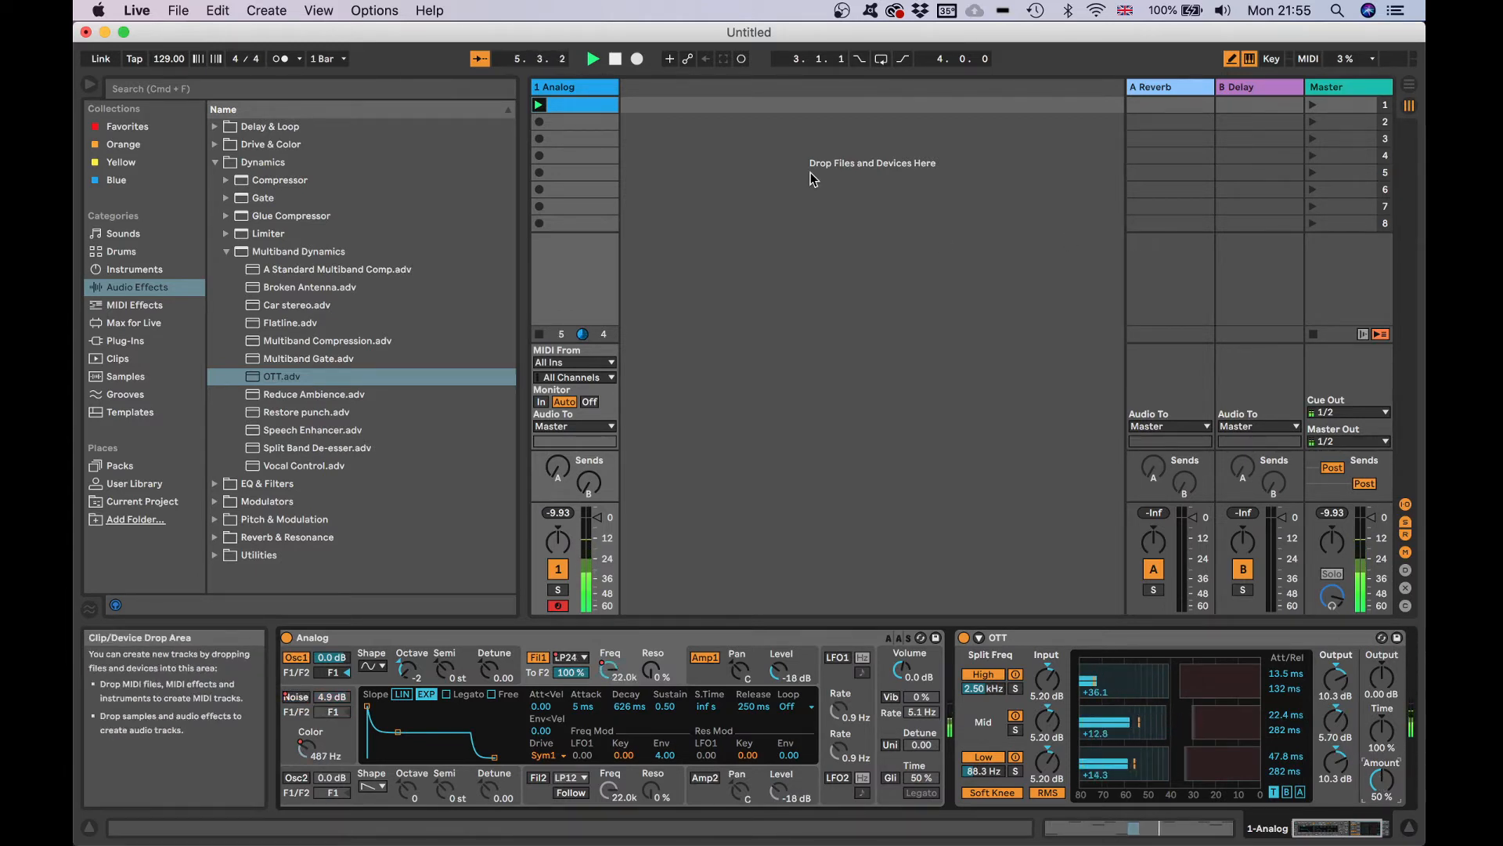
- Add a G5 note at 1.1.2 in the clip, play the pattern and review its notes
double_click(575, 110)
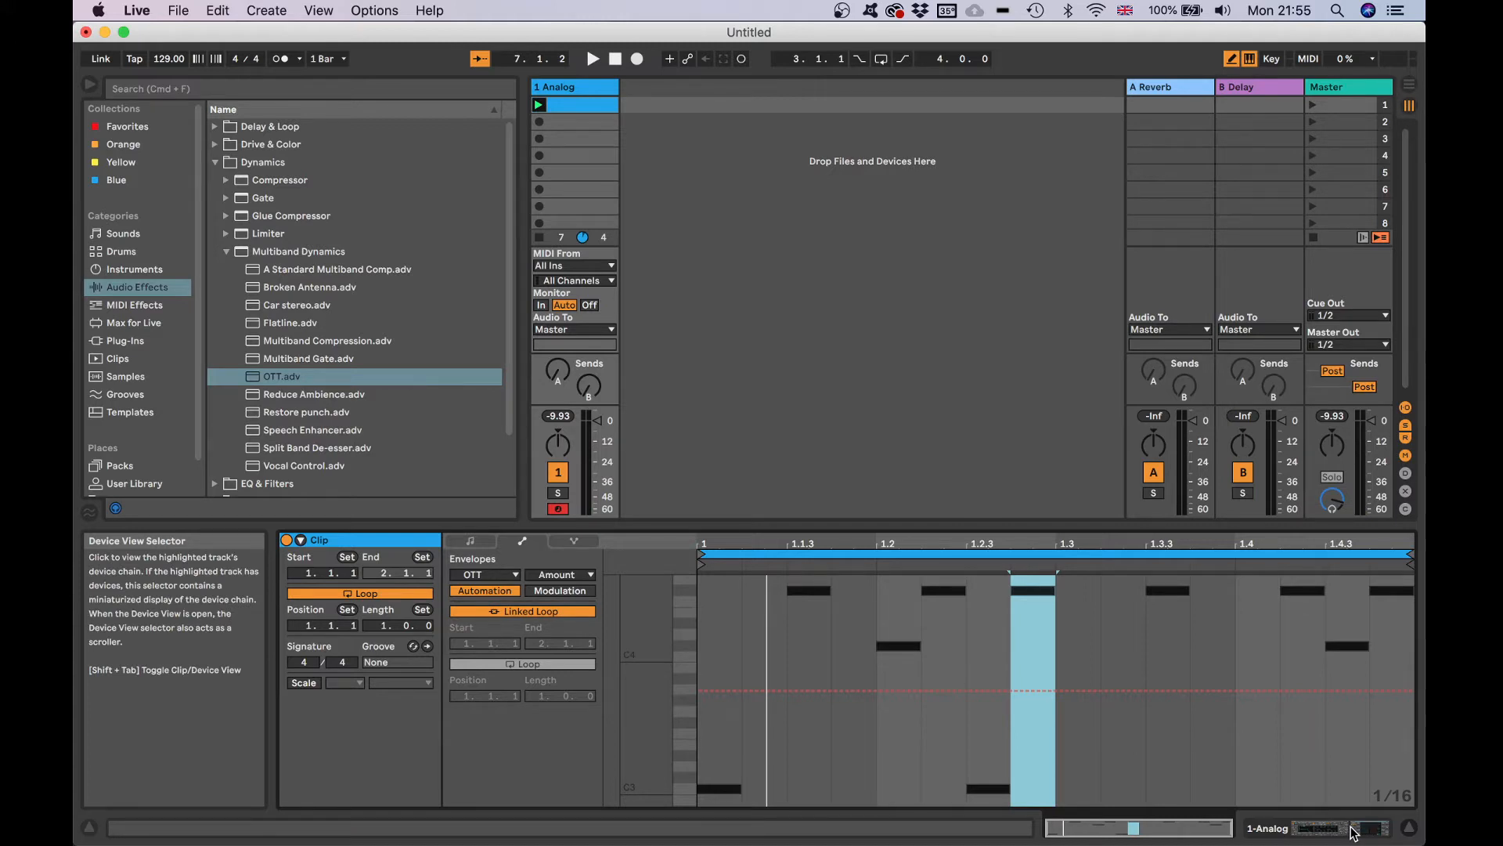
left_click(470, 541)
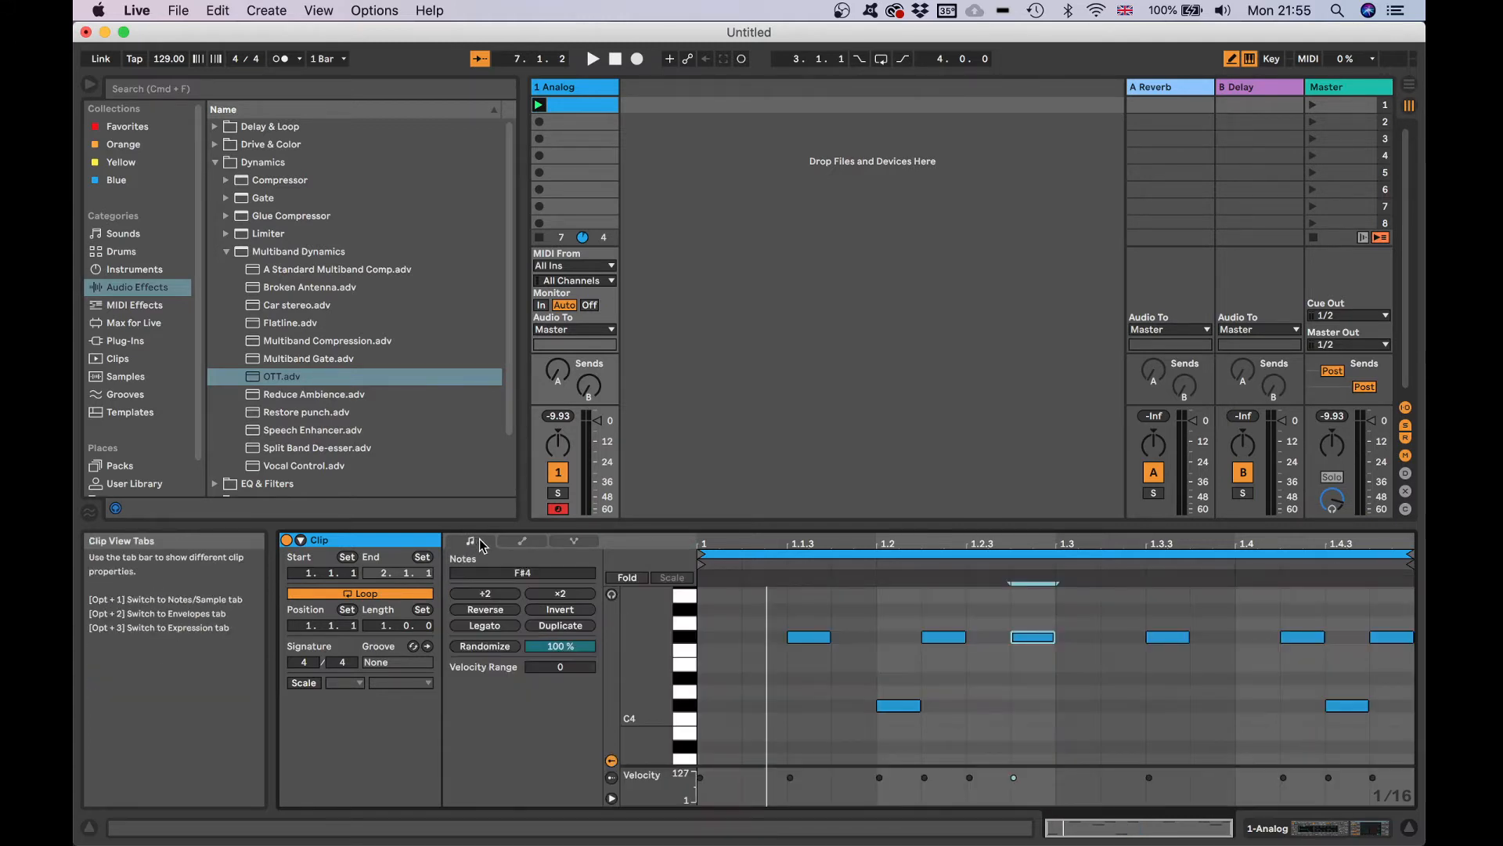
scroll(761, 595, "up", 5)
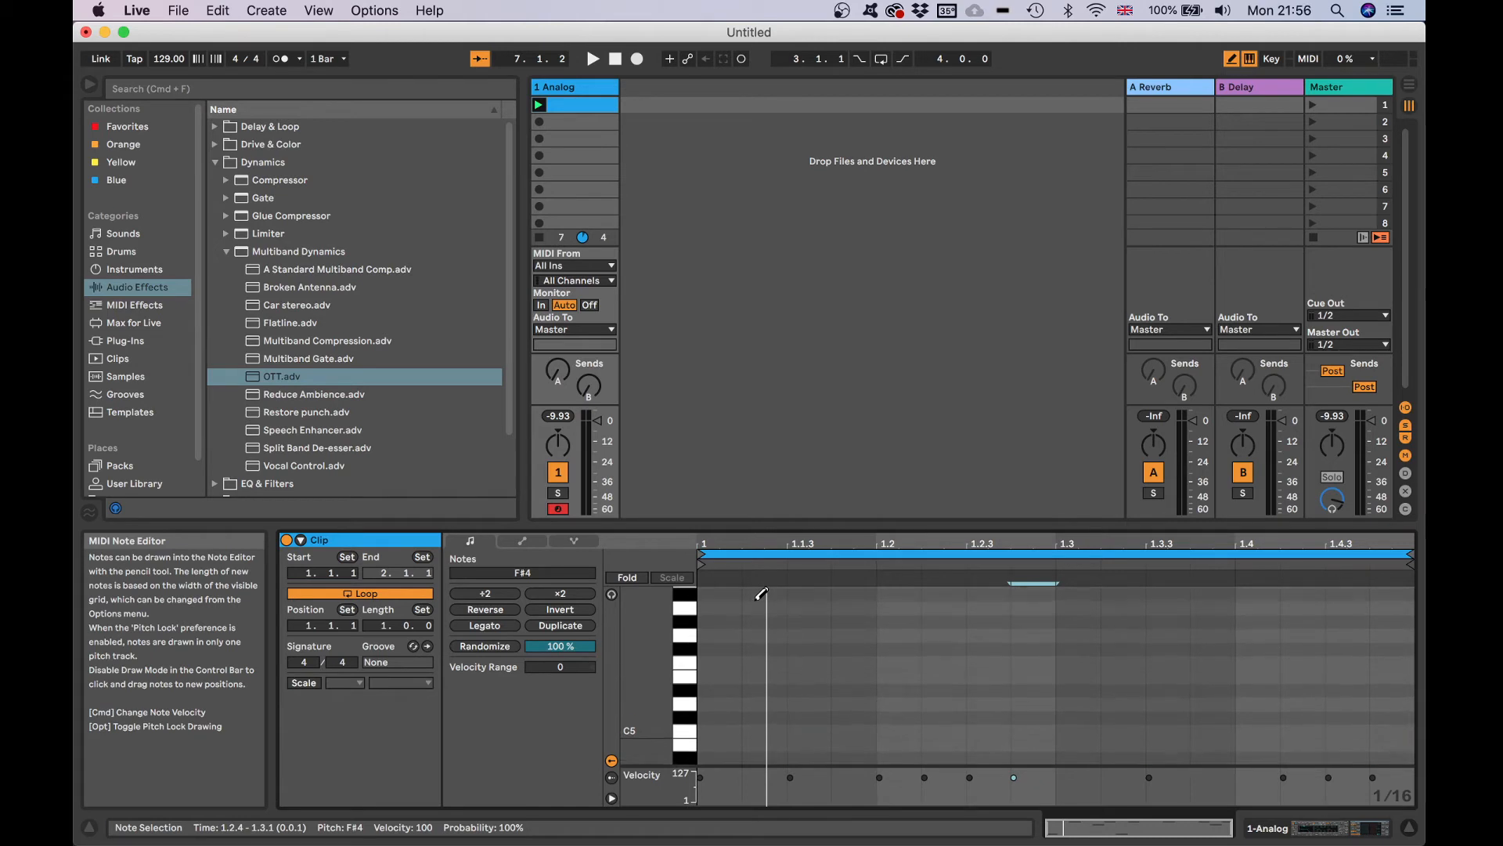
left_click(764, 635)
key("space")
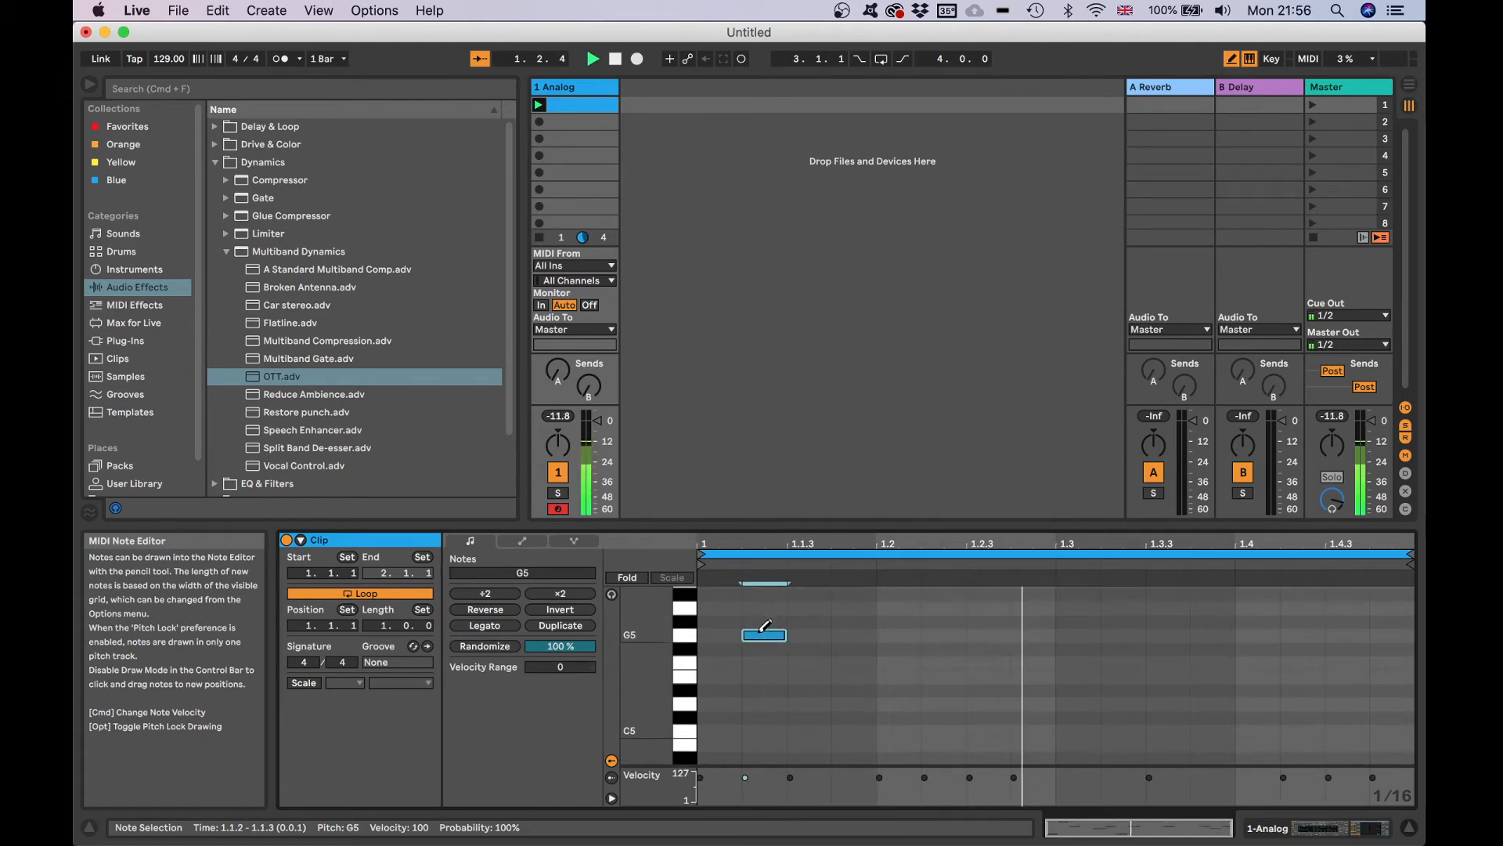
scroll(1029, 675, "down", 5)
scroll(1055, 661, "up", 5)
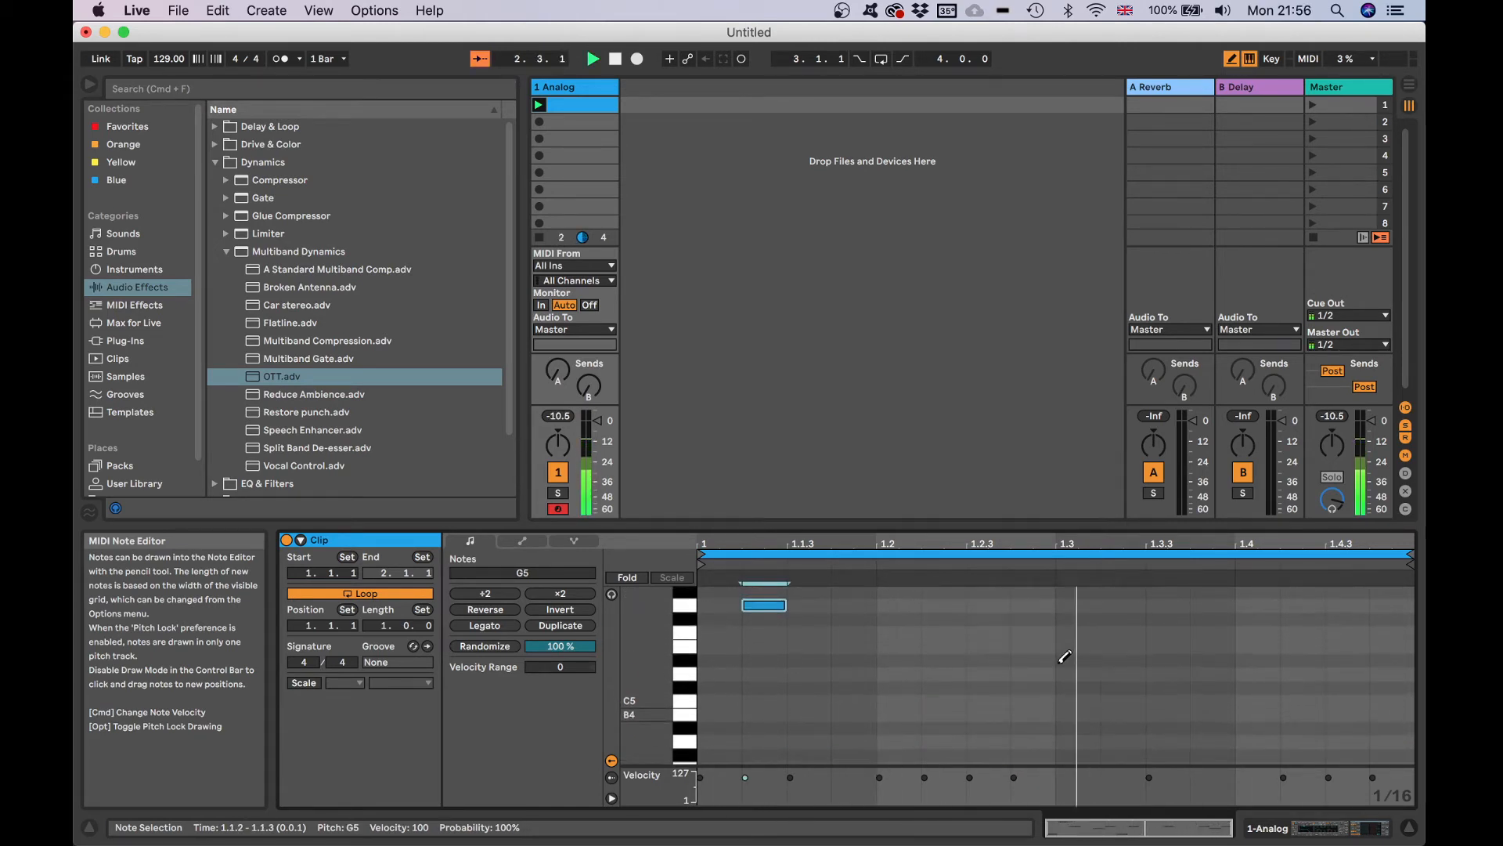
scroll(1141, 678, "down", 8)
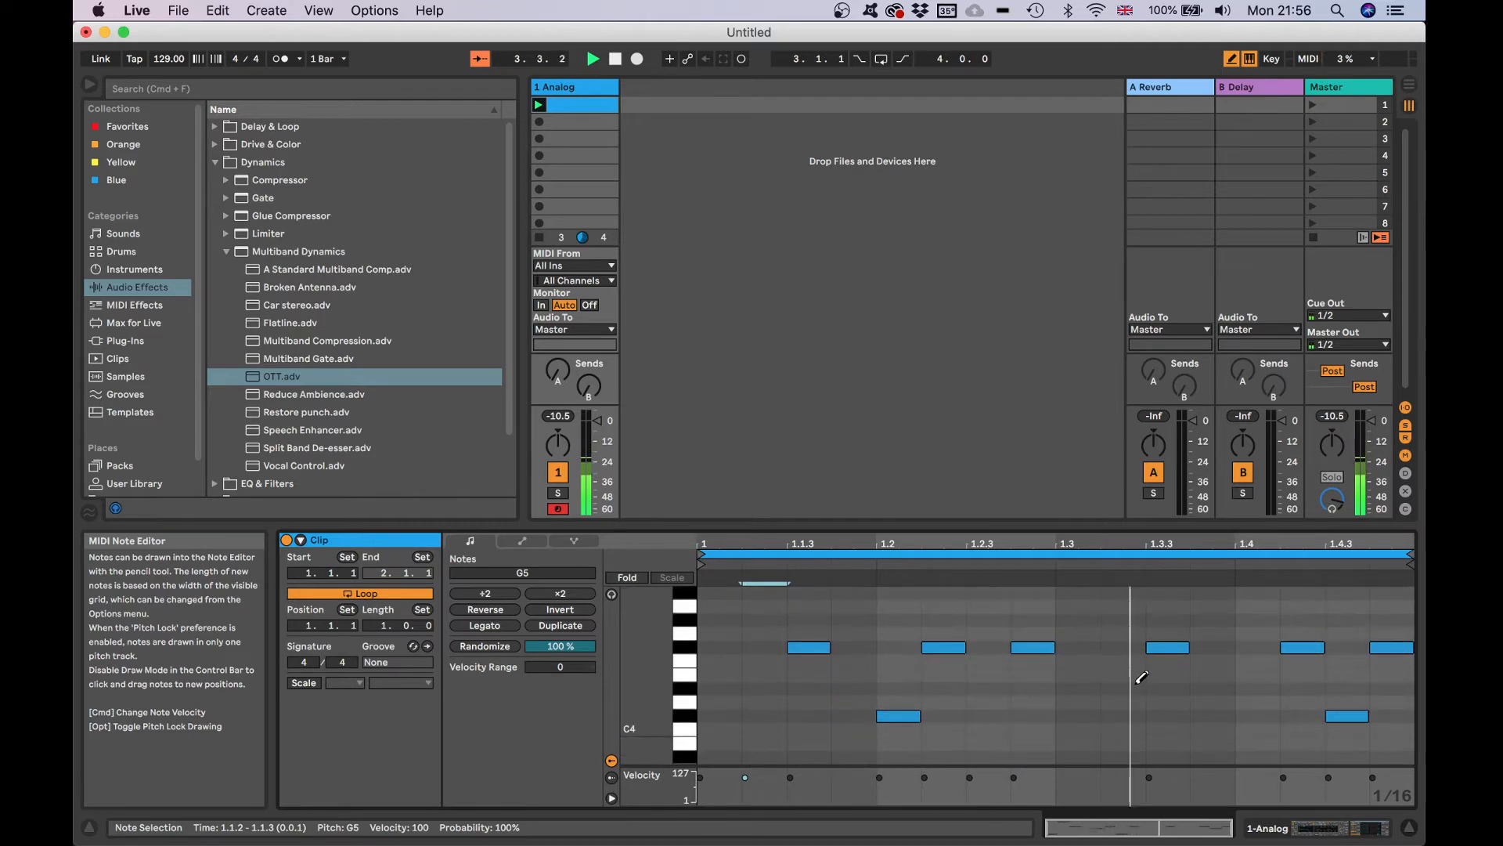
- Set the grid to 1/32, add a three-step F#2 note at 1.3.1, and place a one-step A#2 note in the second half of 1.3.2
right_click(1079, 706)
left_click(1256, 597)
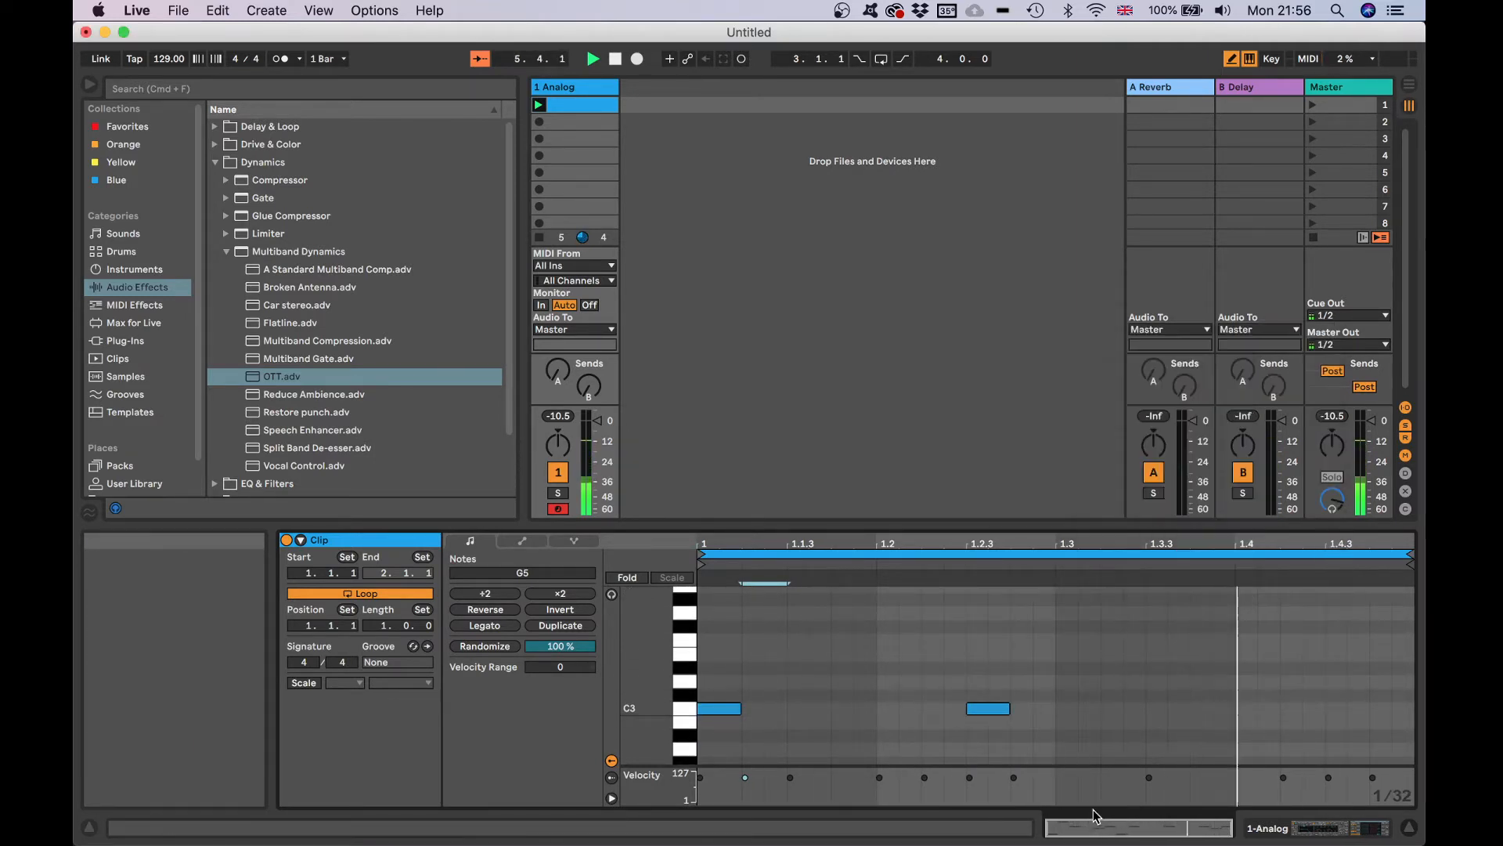
scroll(1103, 701, "down", 3)
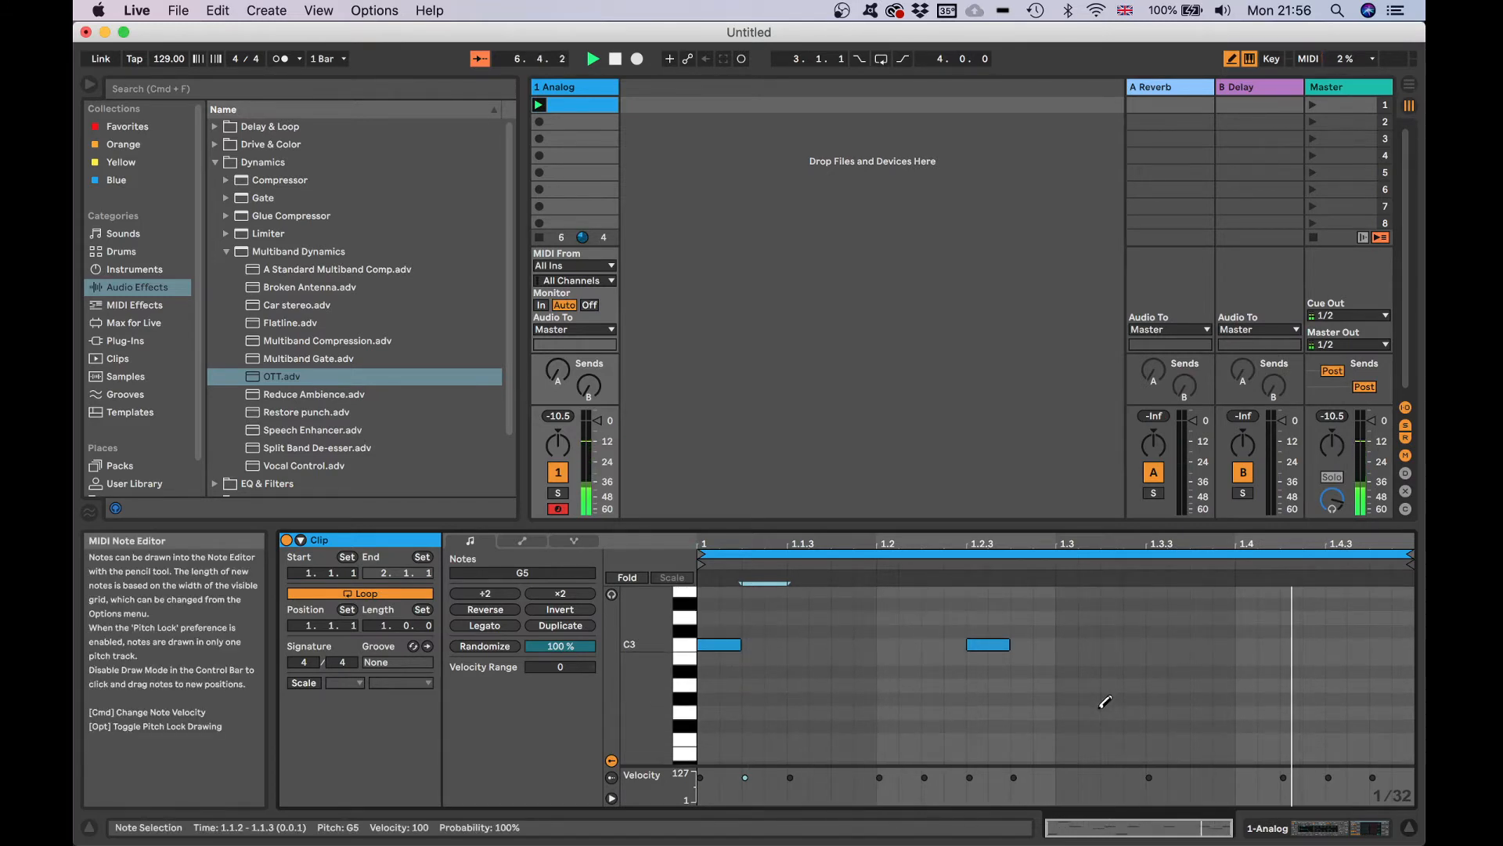
scroll(1074, 709, "up", 2)
scroll(1074, 709, "down", 10)
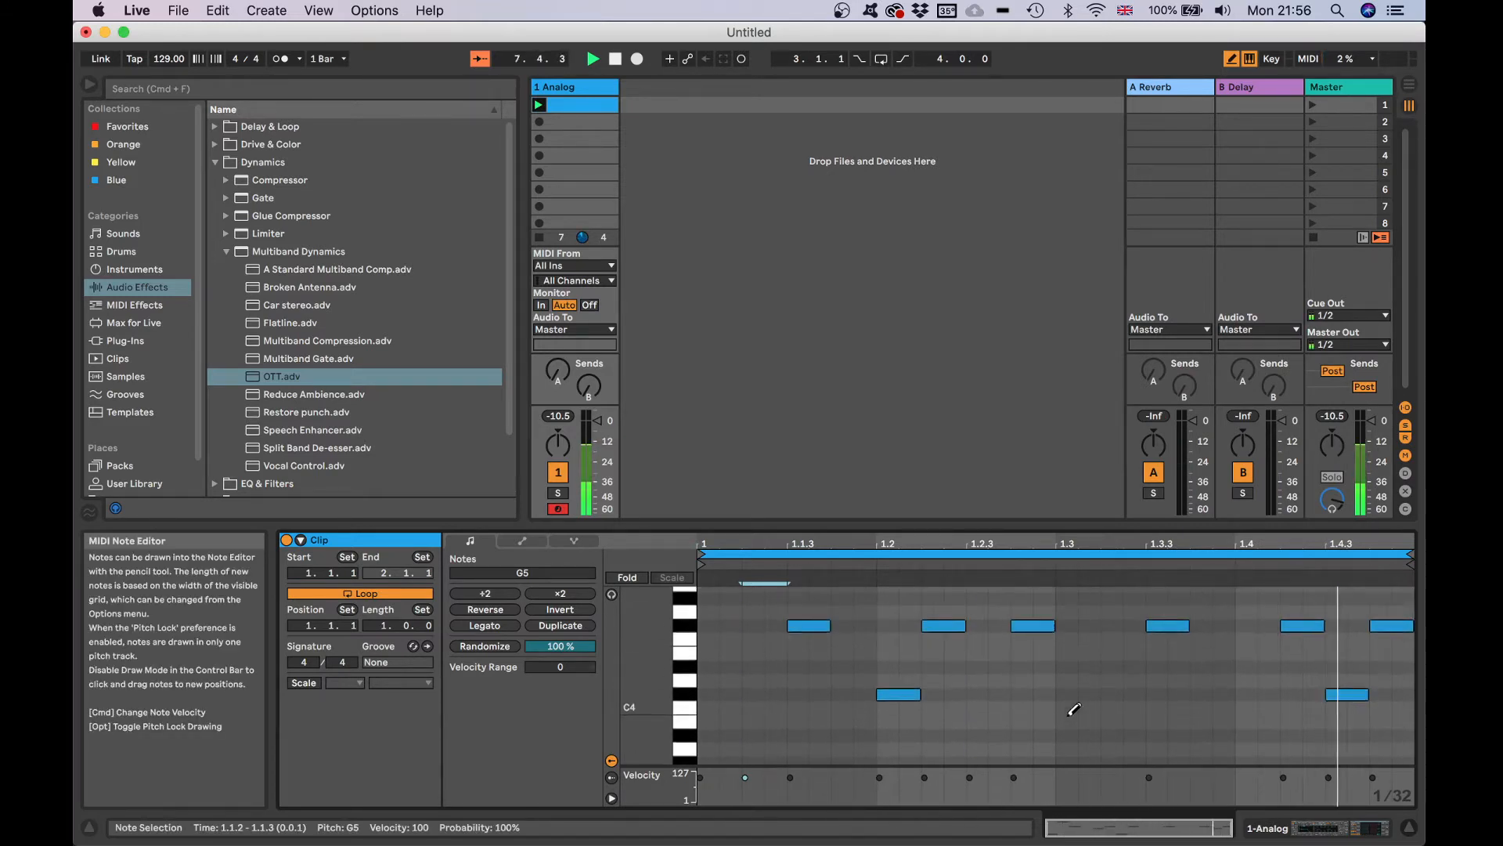
scroll(1074, 709, "up", 12)
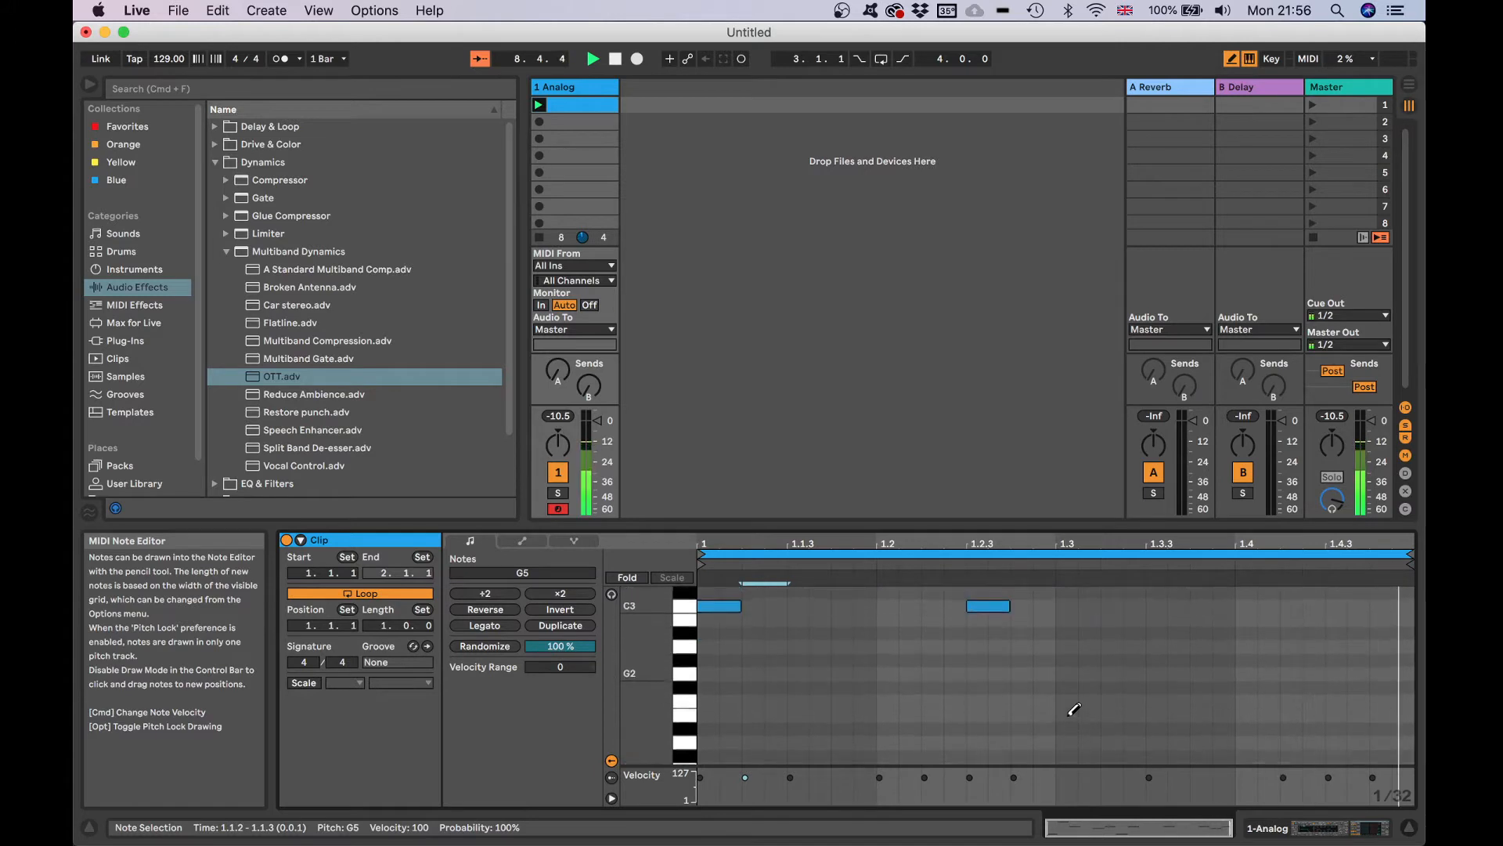
scroll(1074, 709, "down", 7)
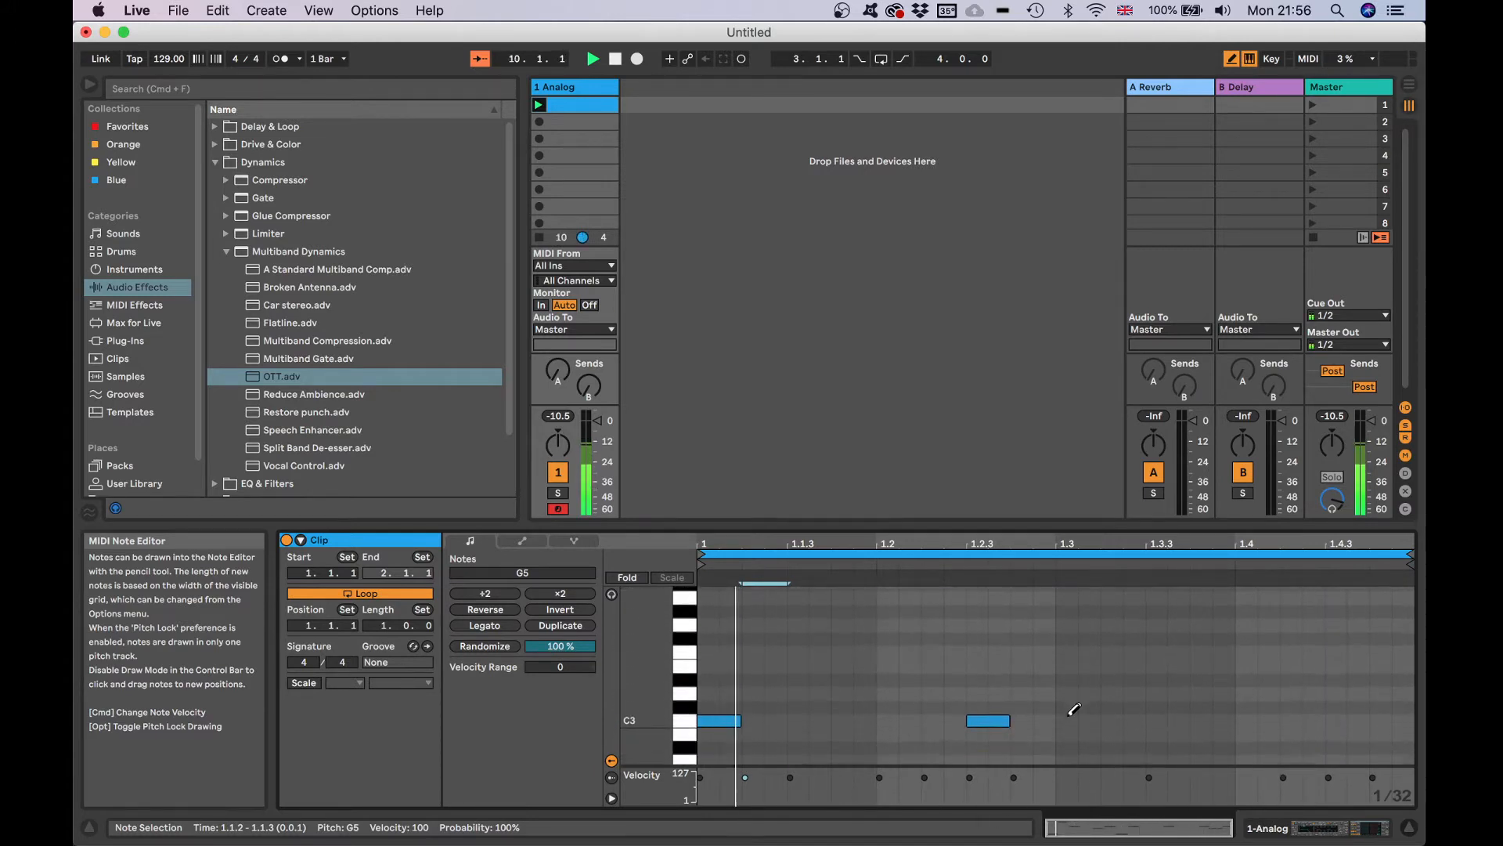
left_click(1065, 753)
left_click(1135, 726)
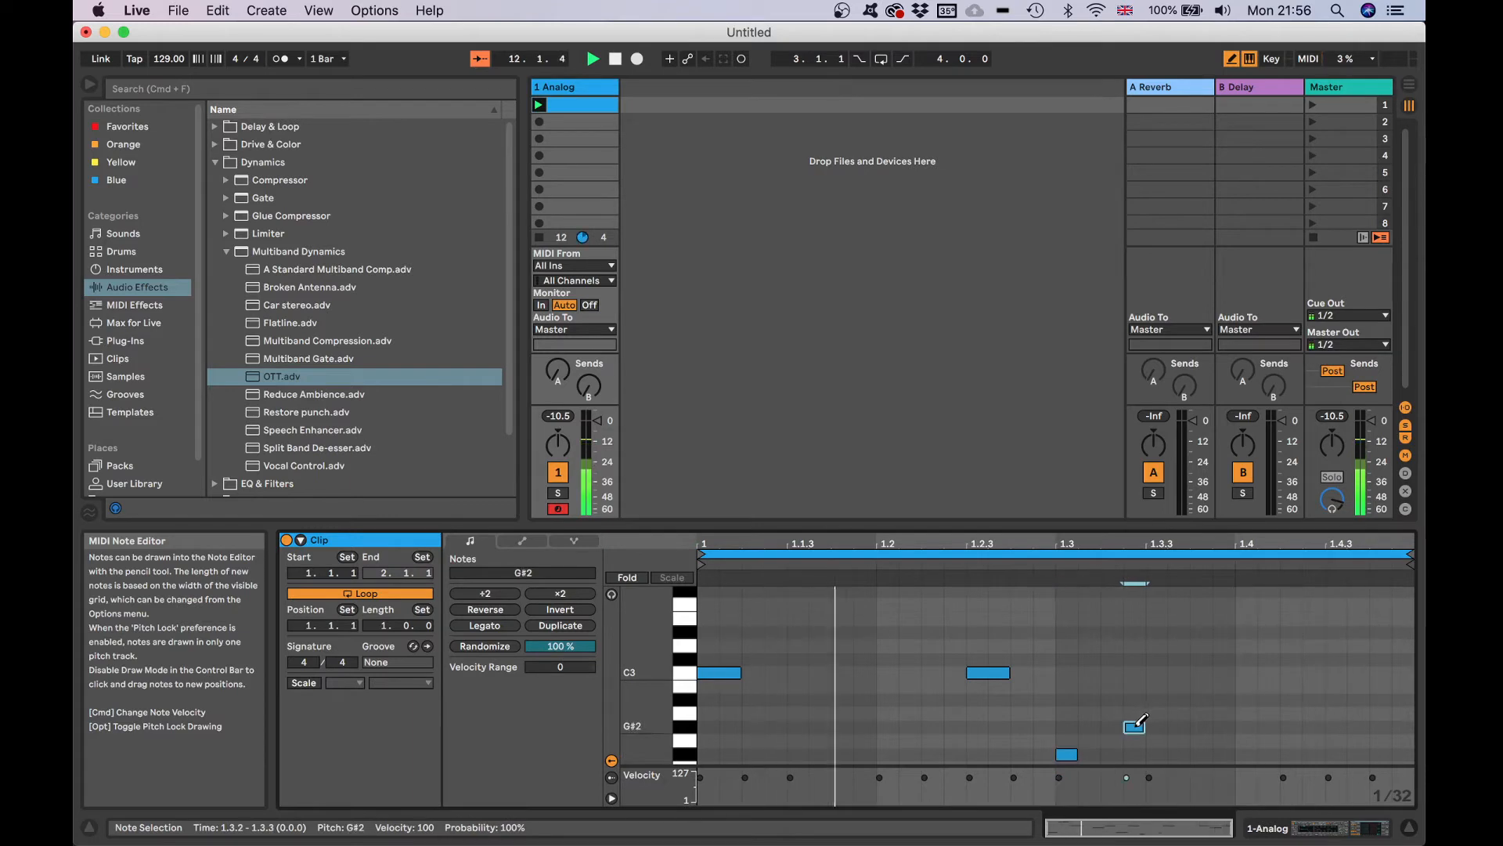
left_click_drag(1141, 719, 1133, 692)
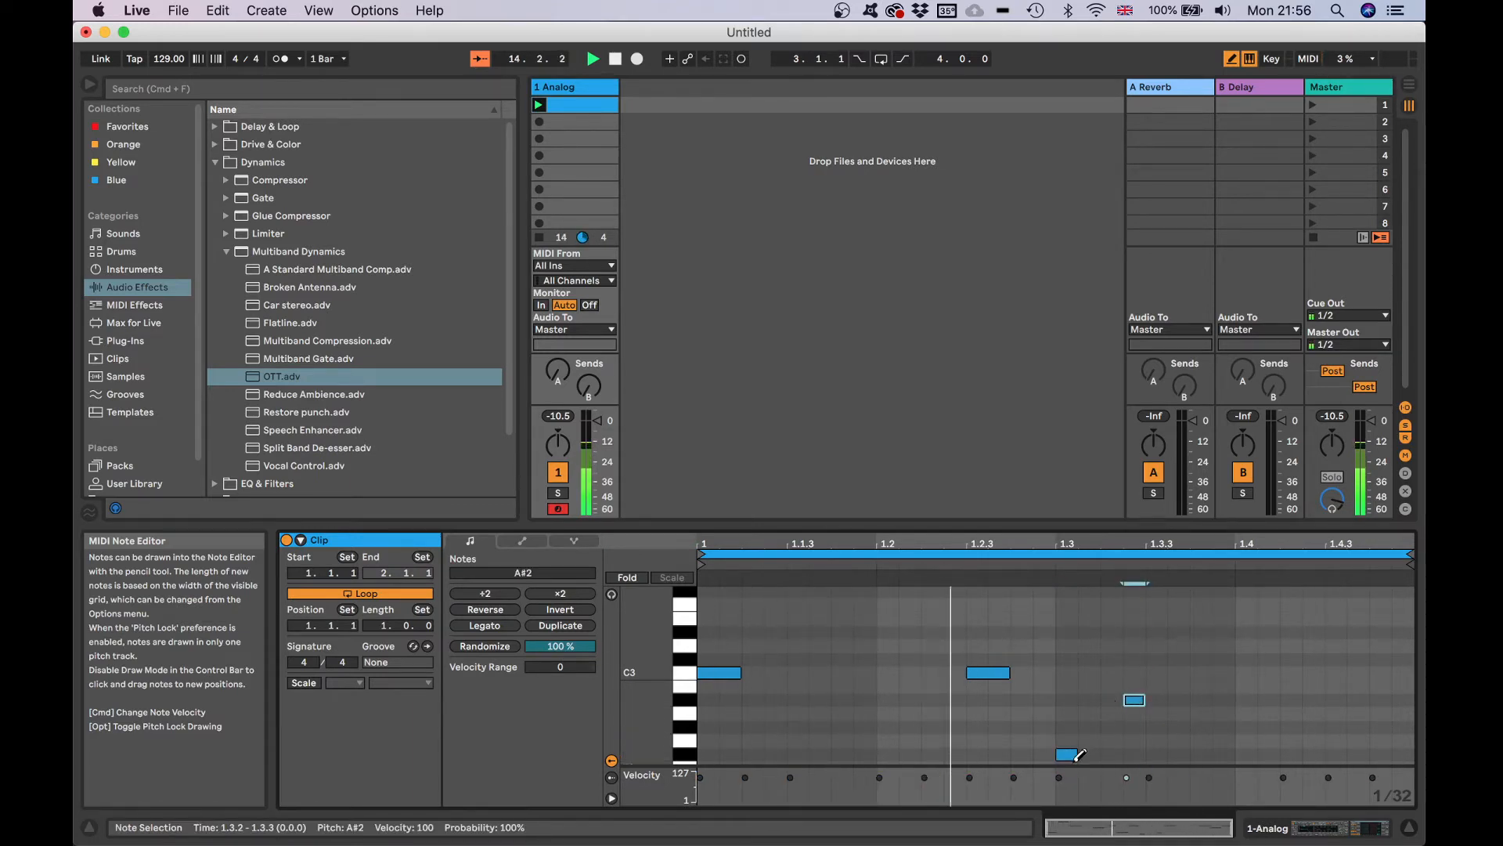
left_click_drag(1077, 755, 1106, 757)
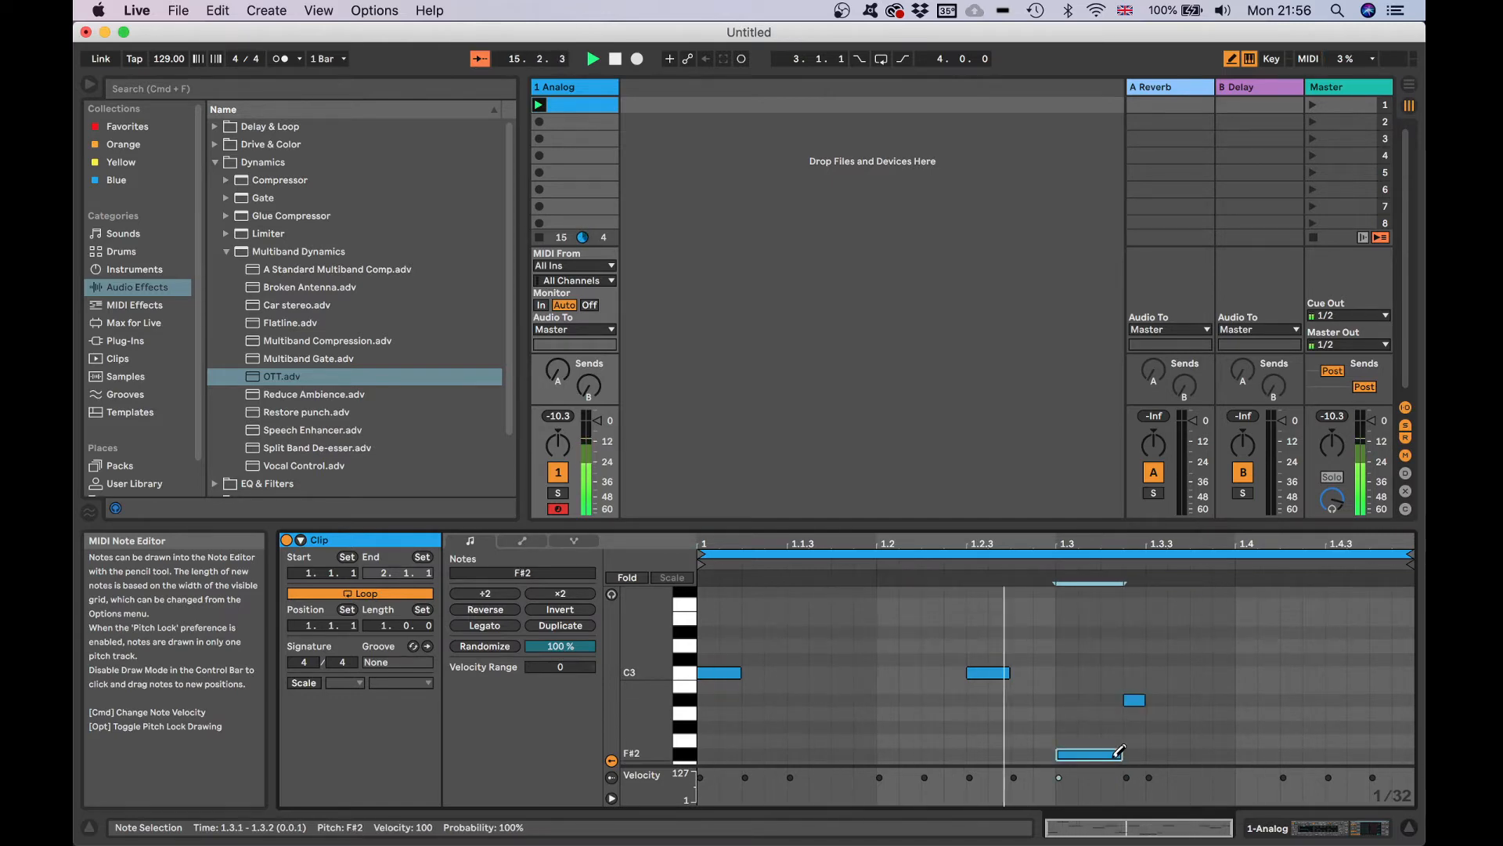
- Show Analog's OSC1 Shape automation and raise it by one shape from 1.3.1 to 1.3.3, across the two new low notes
left_click(1340, 828)
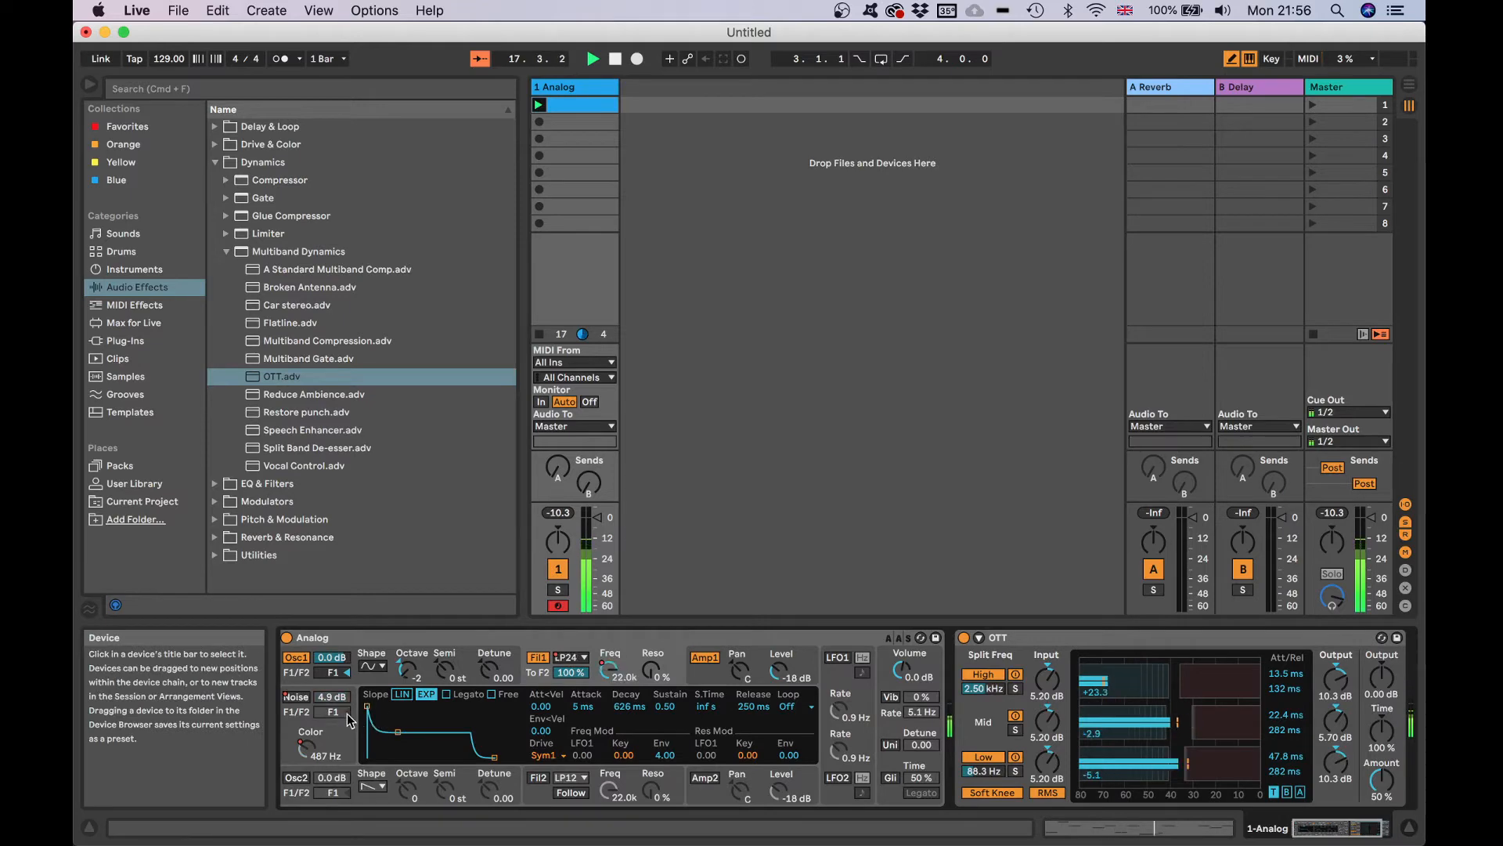
right_click(375, 667)
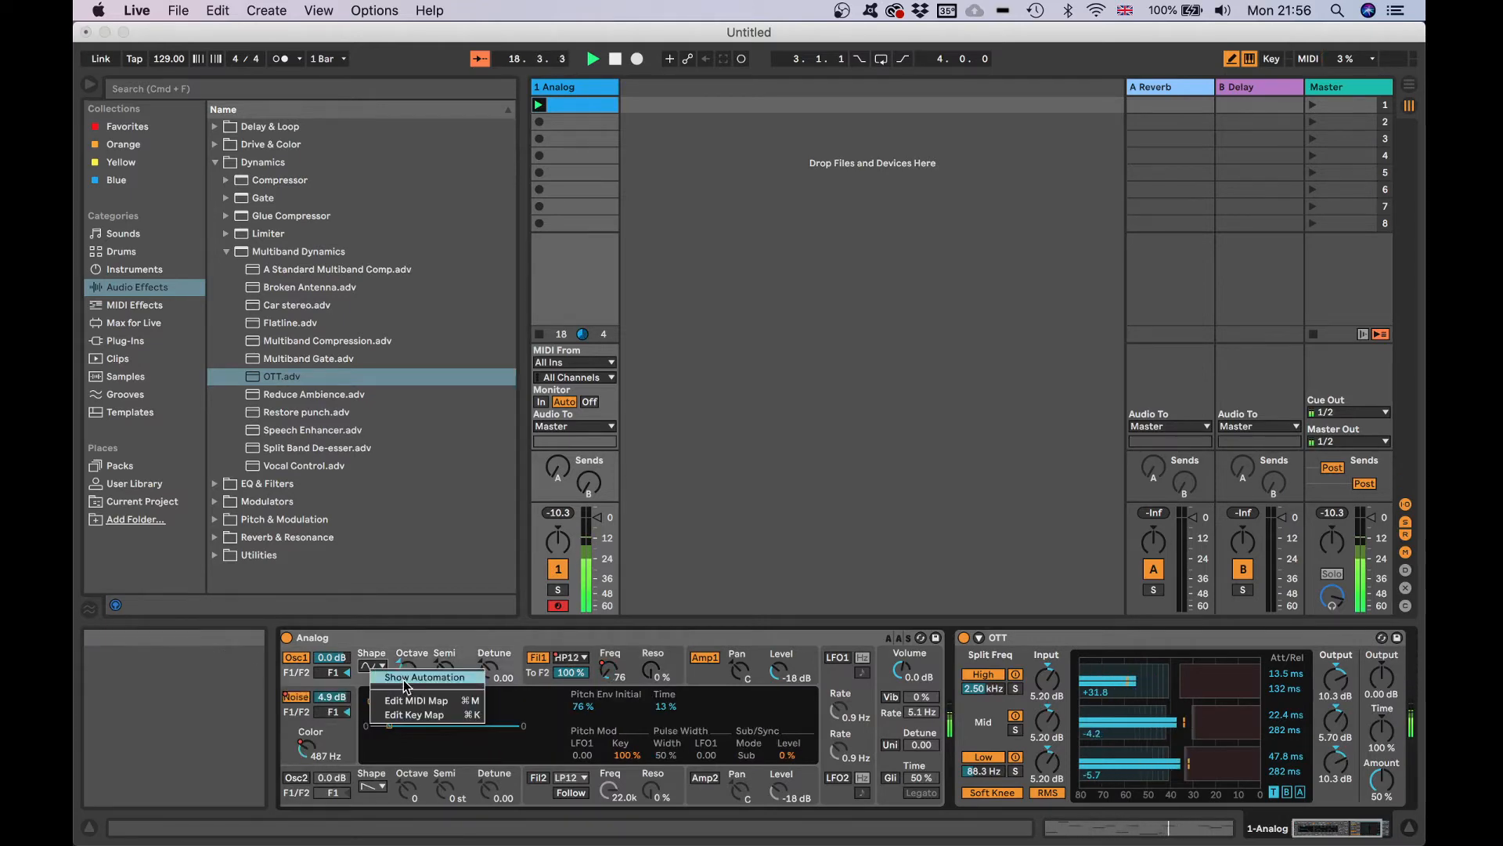
left_click(377, 675)
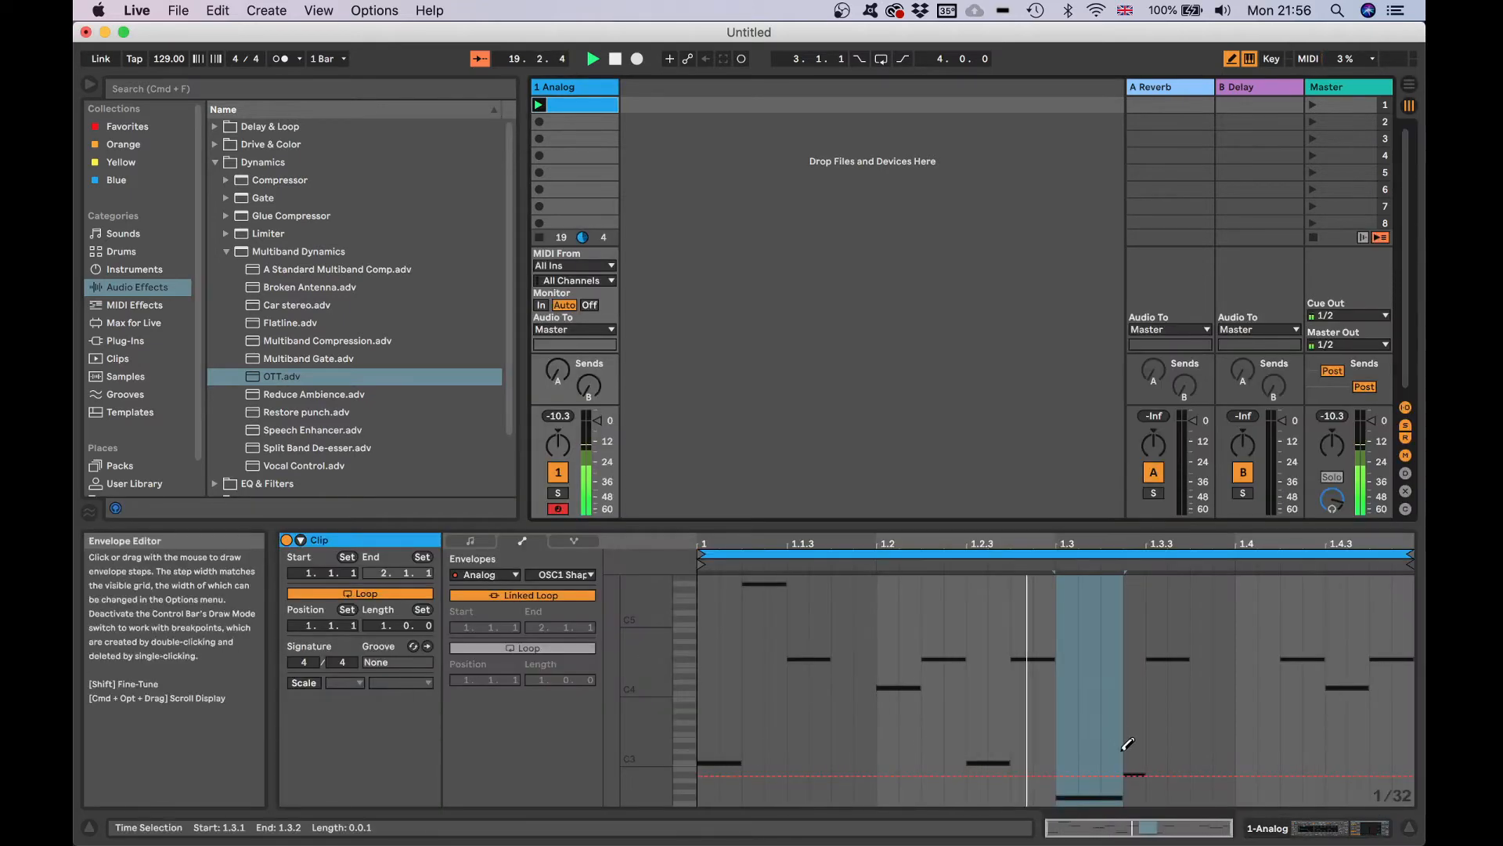
left_click(1073, 746)
left_click_drag(1070, 752, 1071, 719)
left_click(1085, 718)
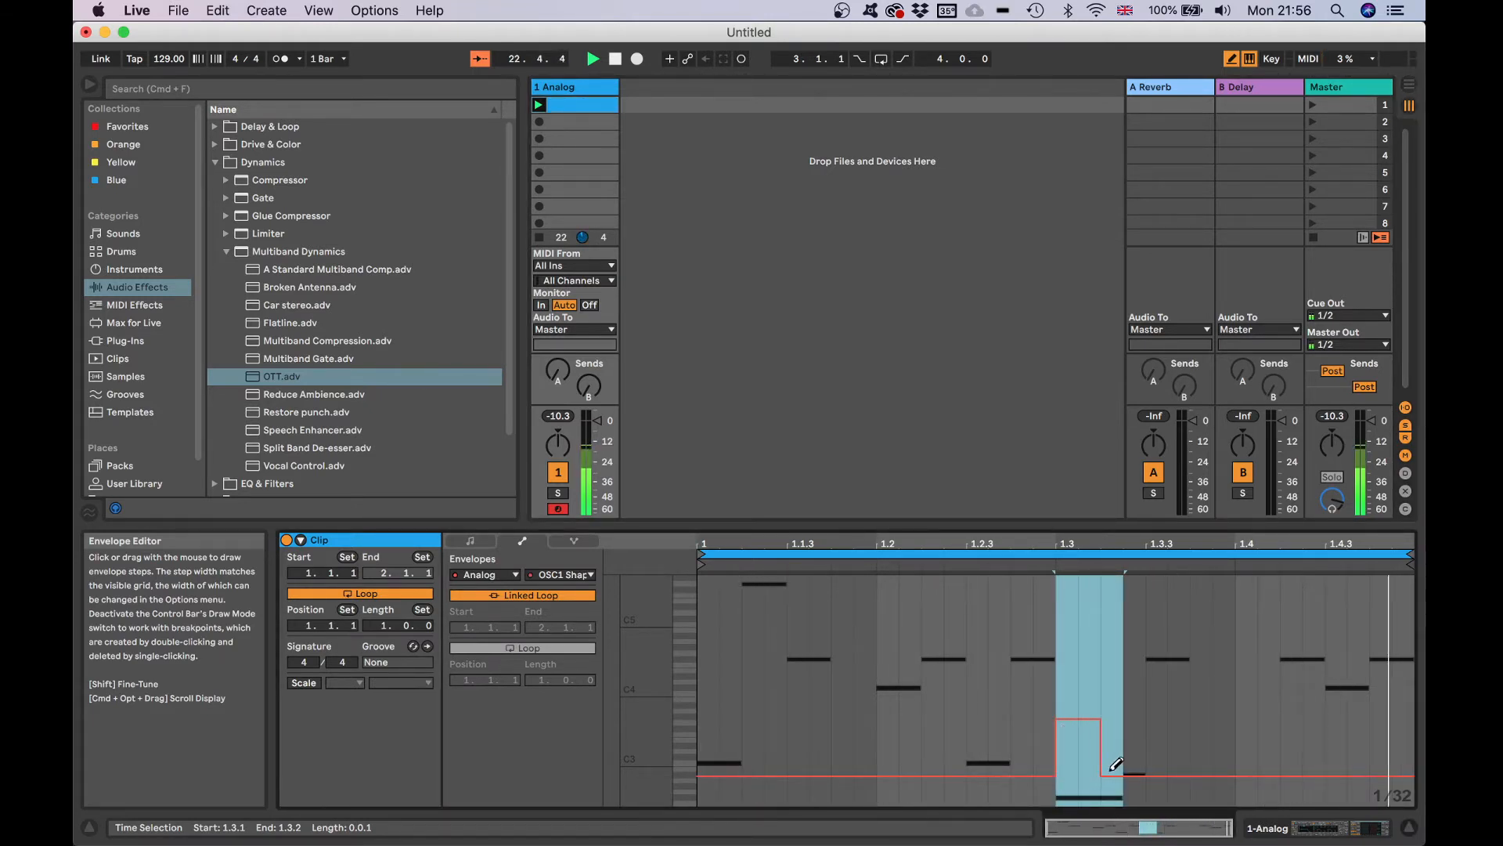
left_click(1112, 718)
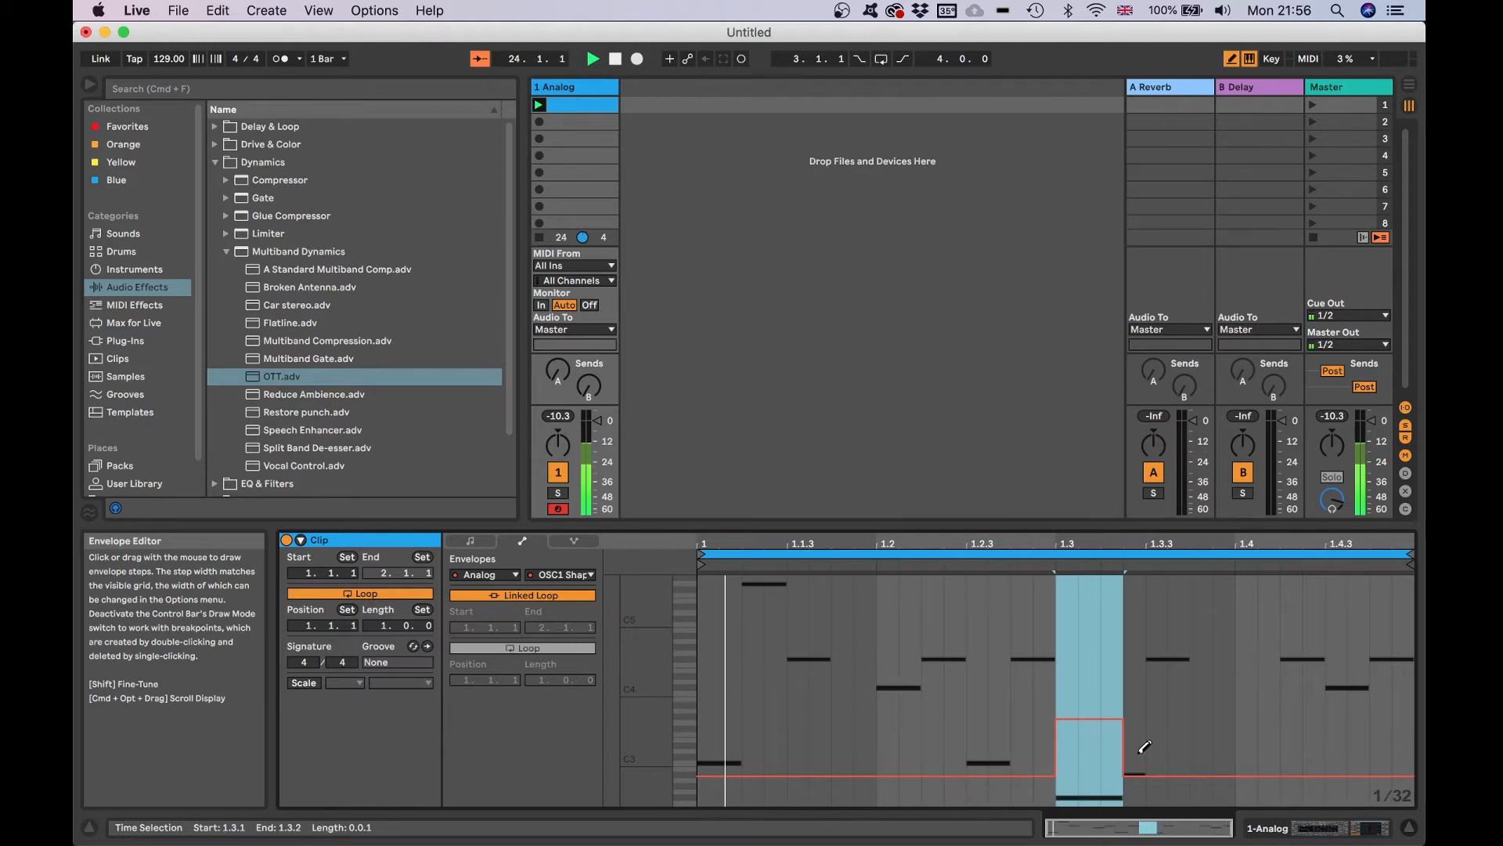
left_click(1134, 665)
left_click(1135, 718)
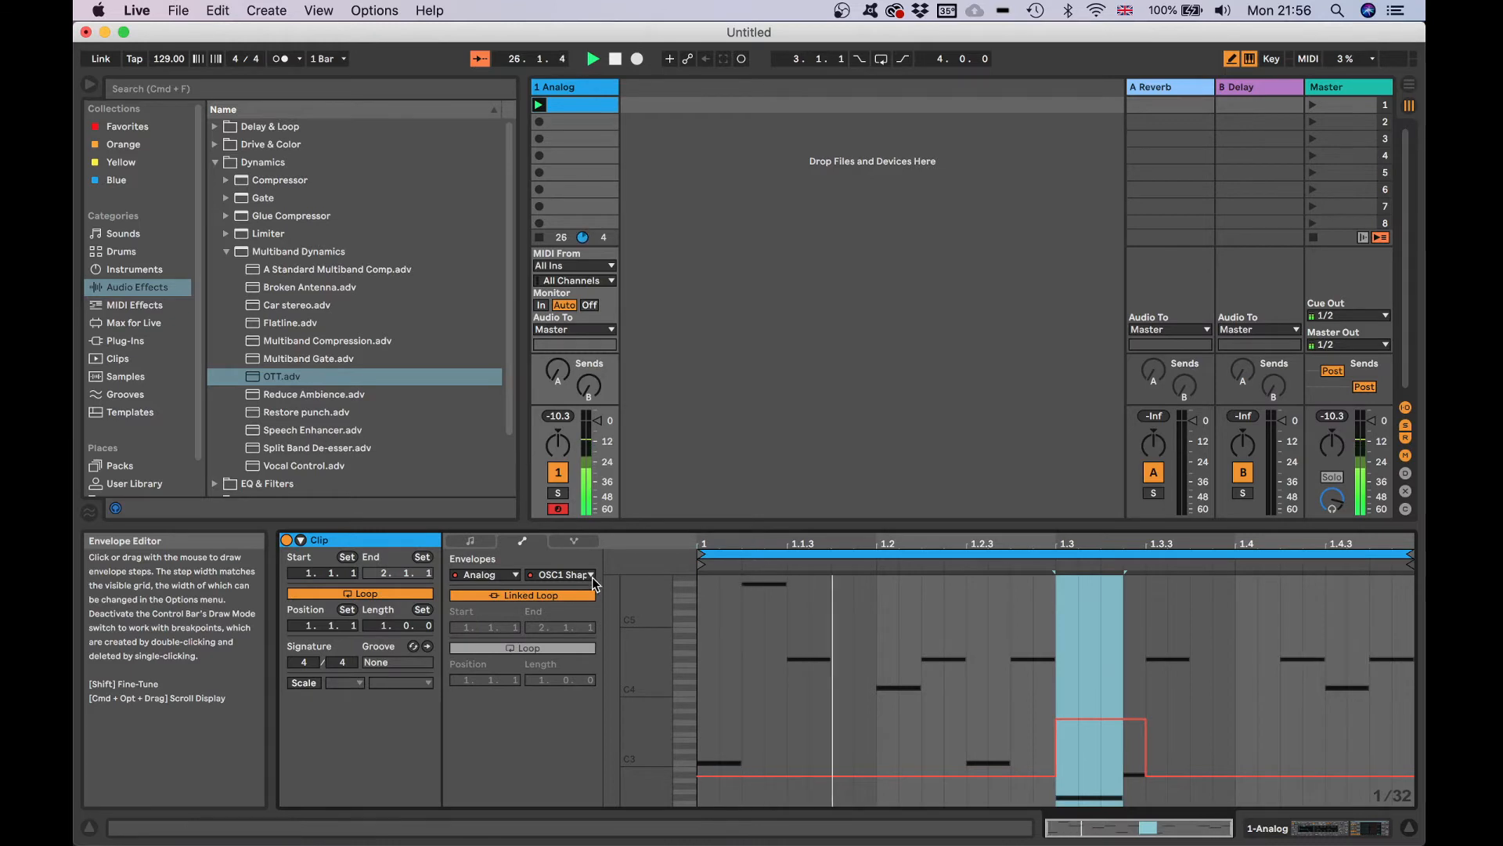
- Adjust the Reso of Analog's Fil1, leaving it at 0 %, and stop playback
left_click(1328, 834)
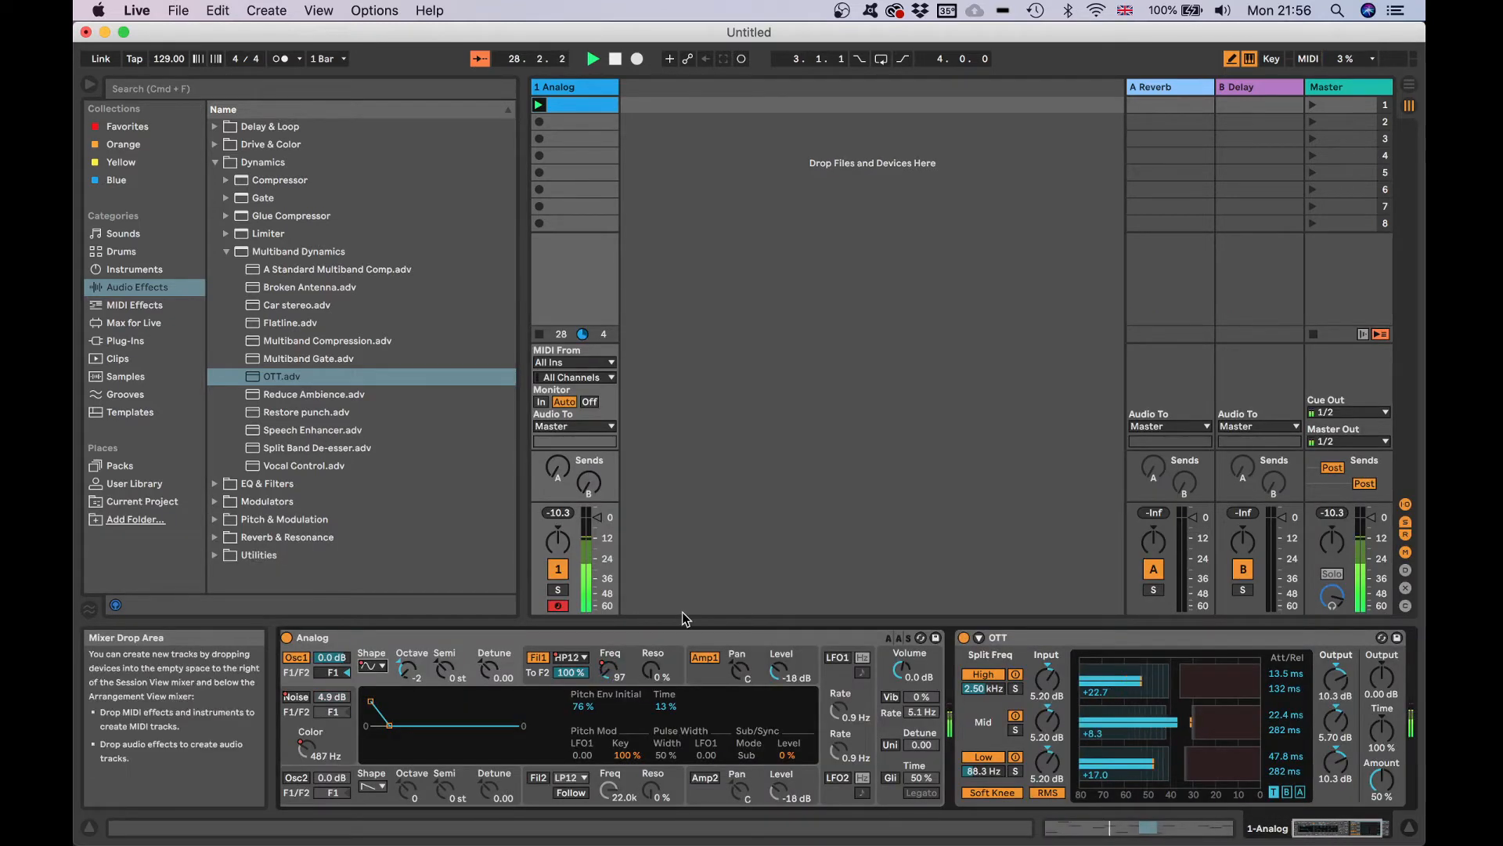
mouse_move(651, 669)
left_mouse_down()
mouse_move(651, 619)
mouse_move(656, 668)
left_mouse_up()
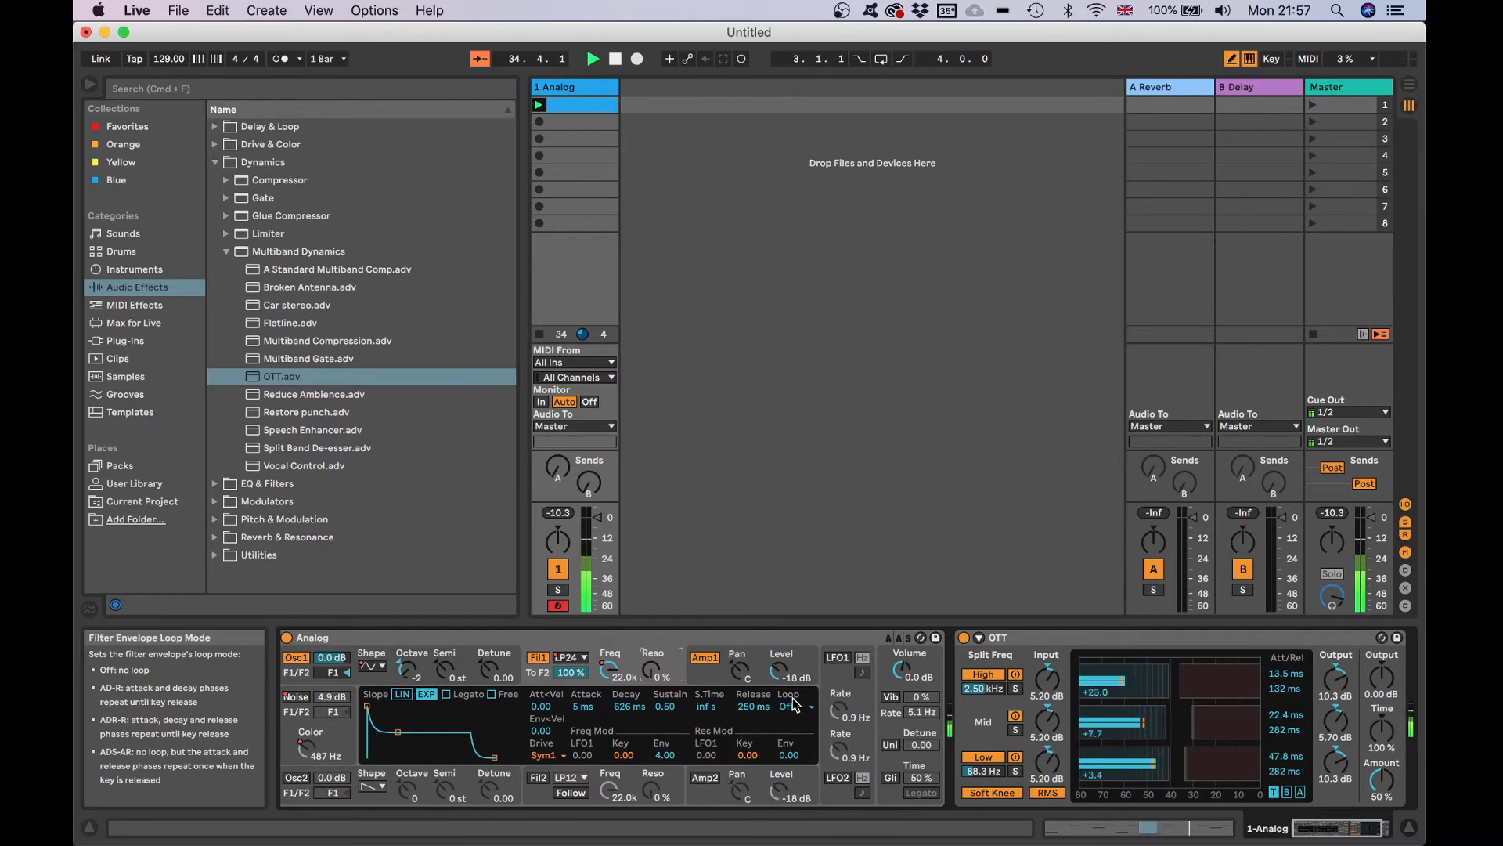
key("space")
- Add a default Multiband Dynamics effect after OTT on the Analog track
scroll(964, 716, "right", 3)
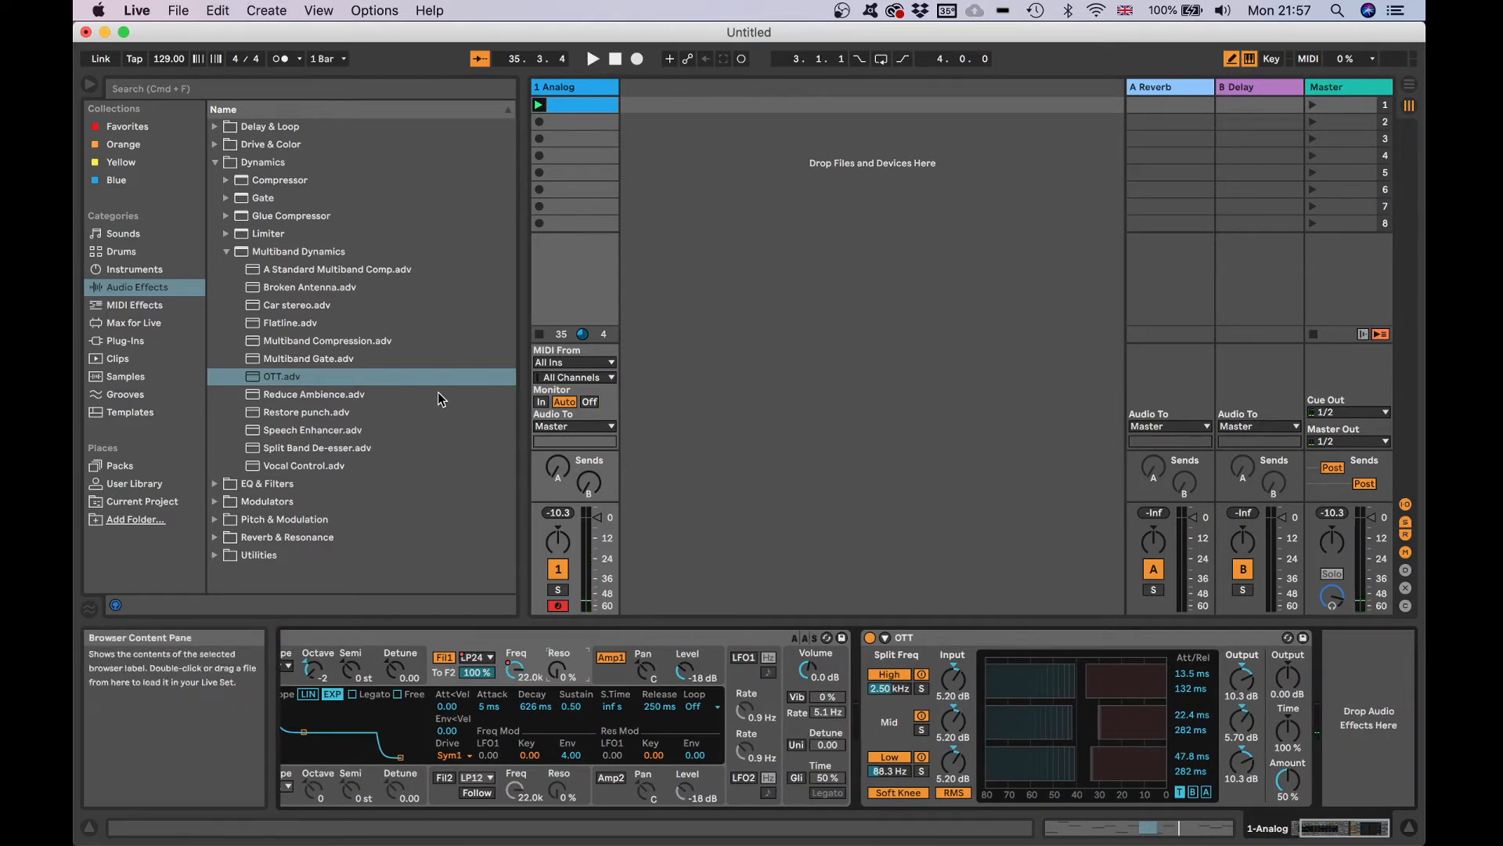
left_click(143, 271)
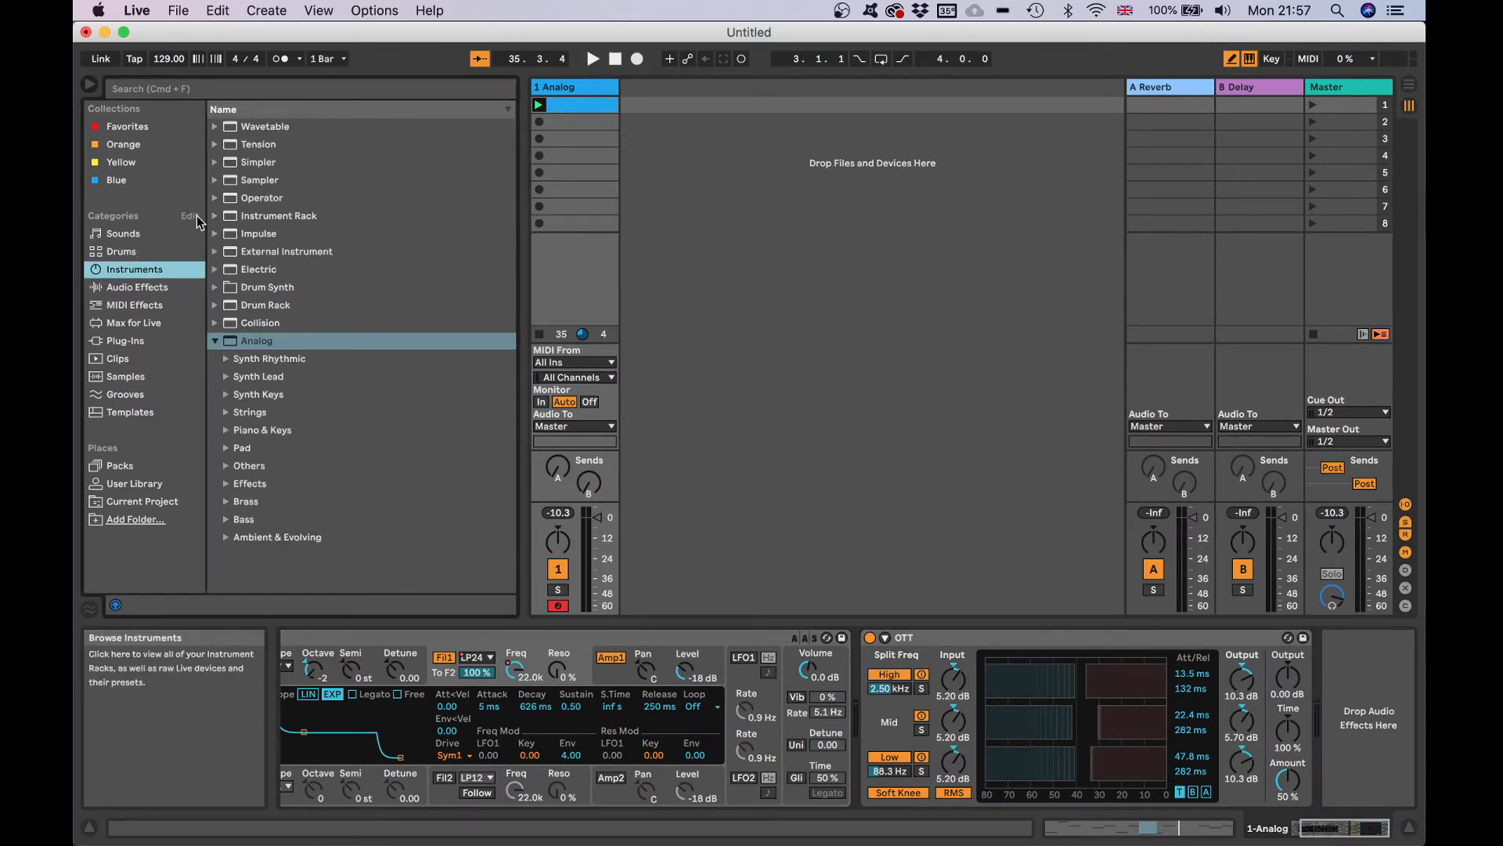
left_click(166, 287)
double_click(247, 256)
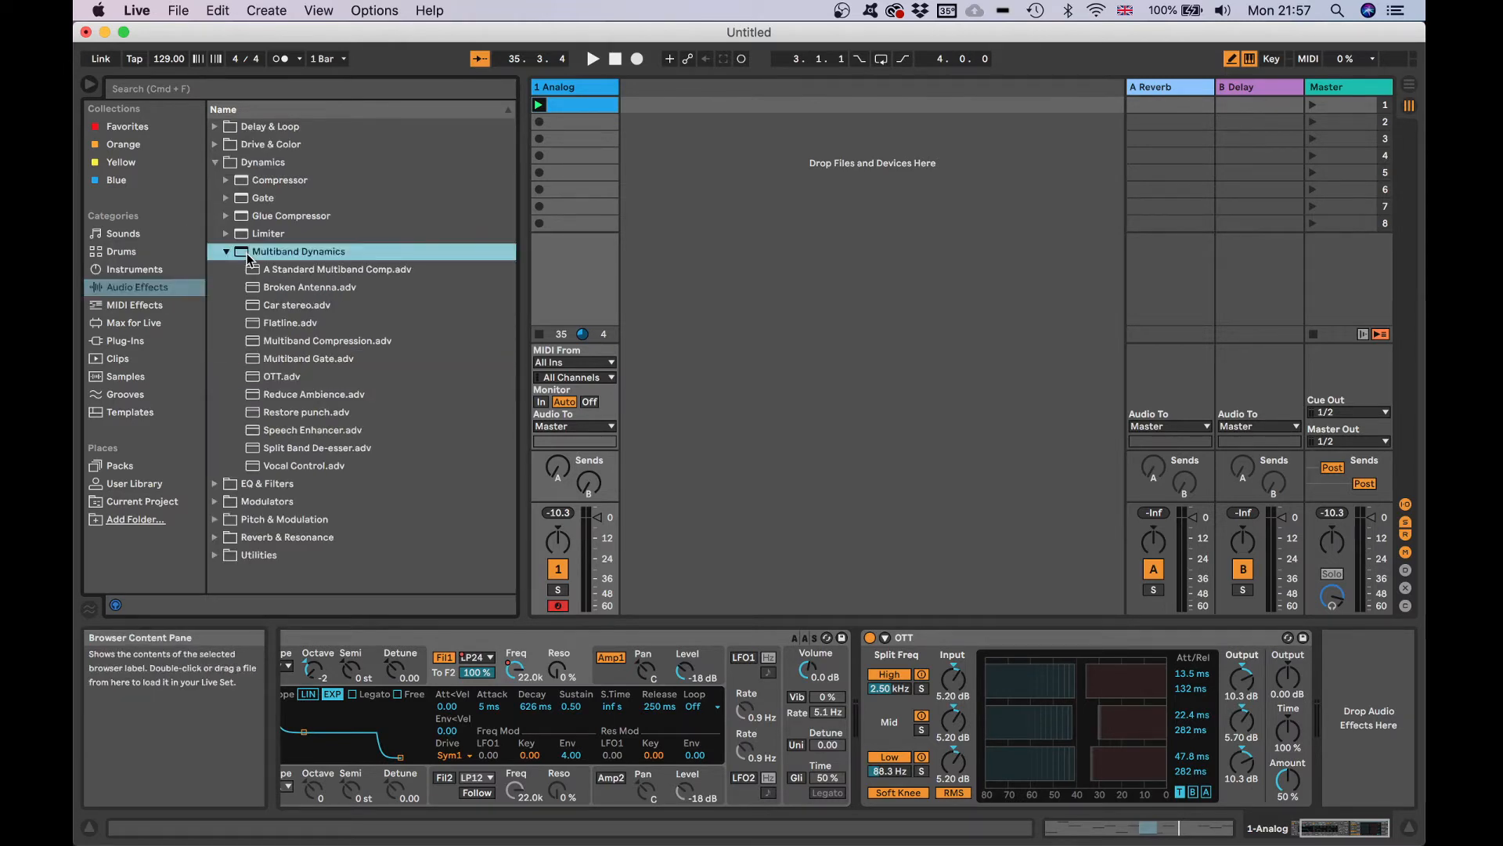
- Group the new Multiband Dynamics into an Audio Effect Rack and duplicate its chain twice to get three chains
left_click(1078, 719)
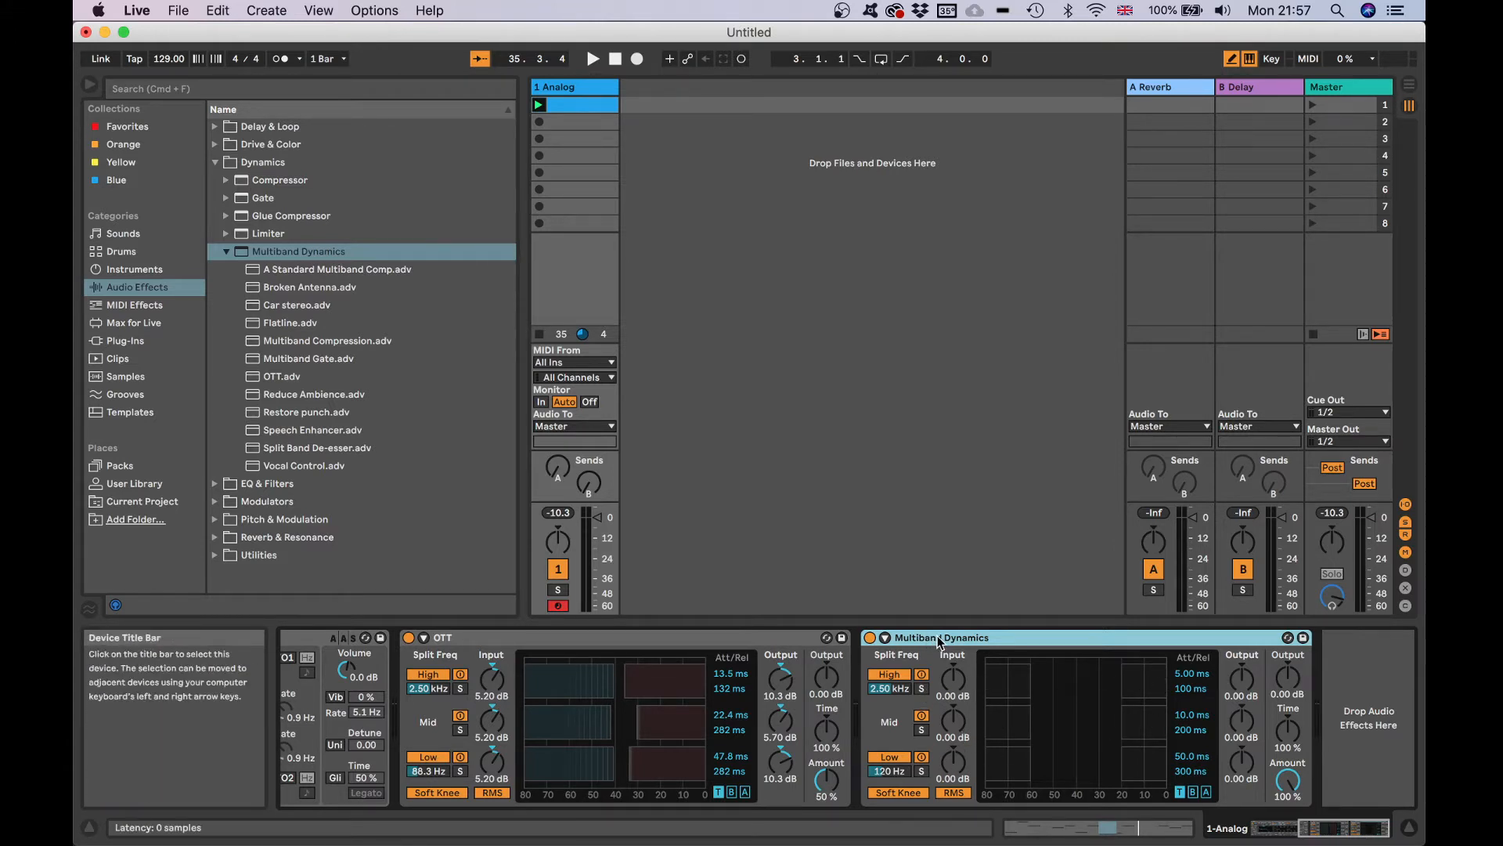
key("super+g")
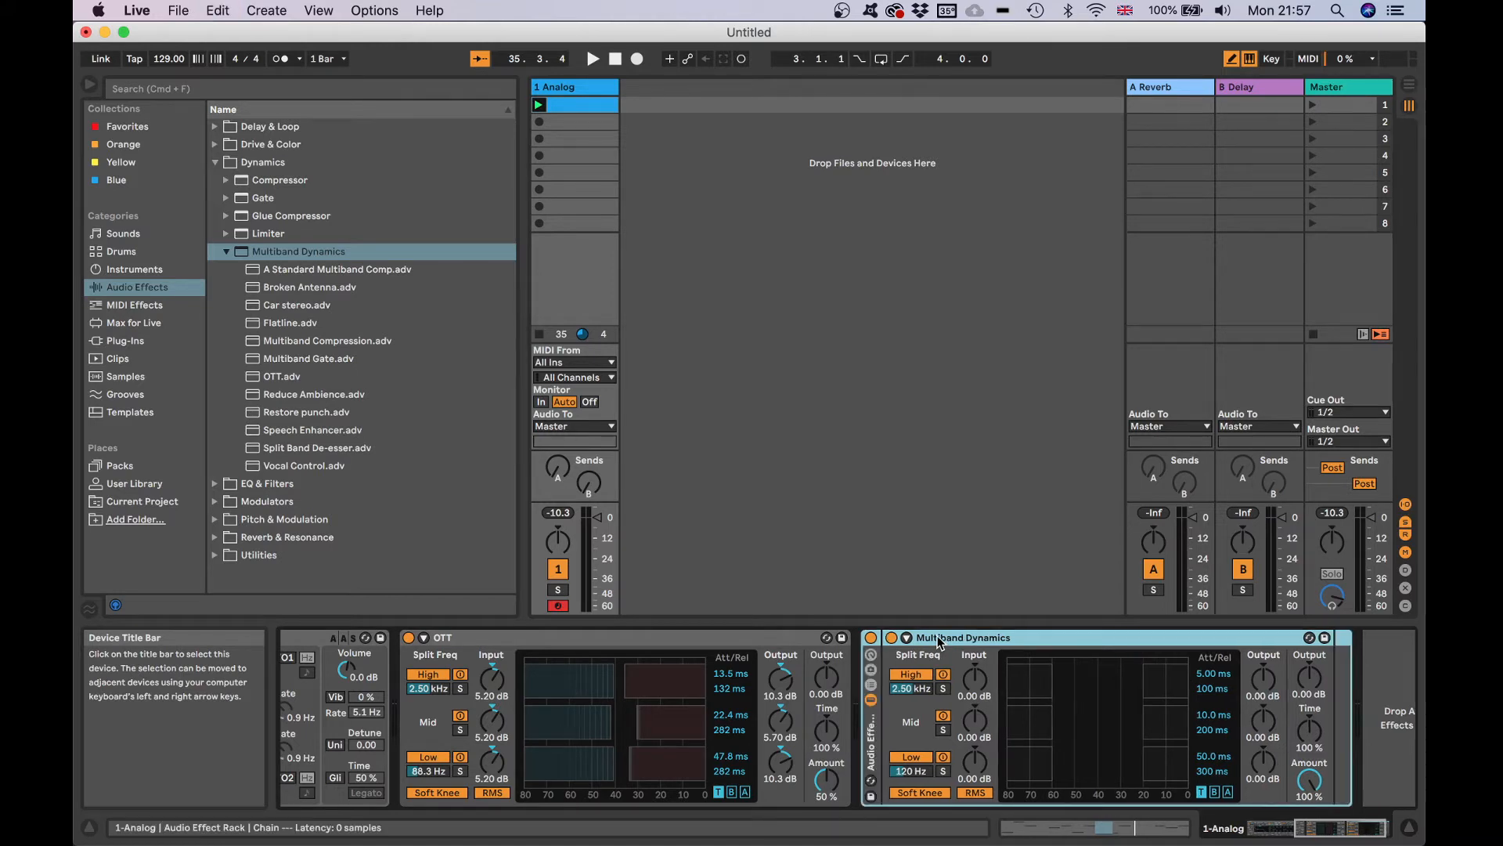
left_click(871, 688)
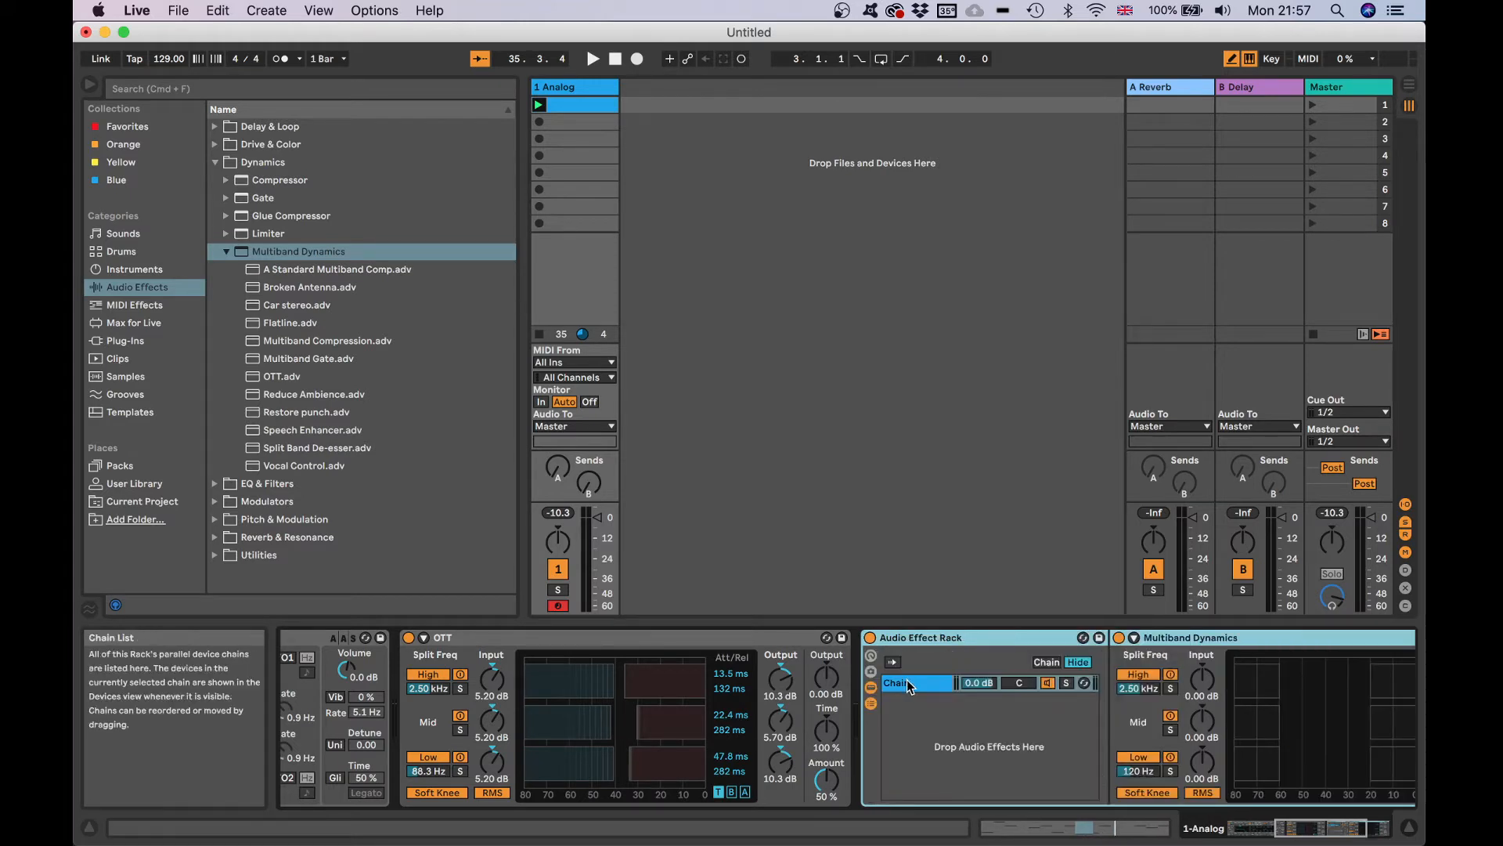
key("super+d")
key("super+d")
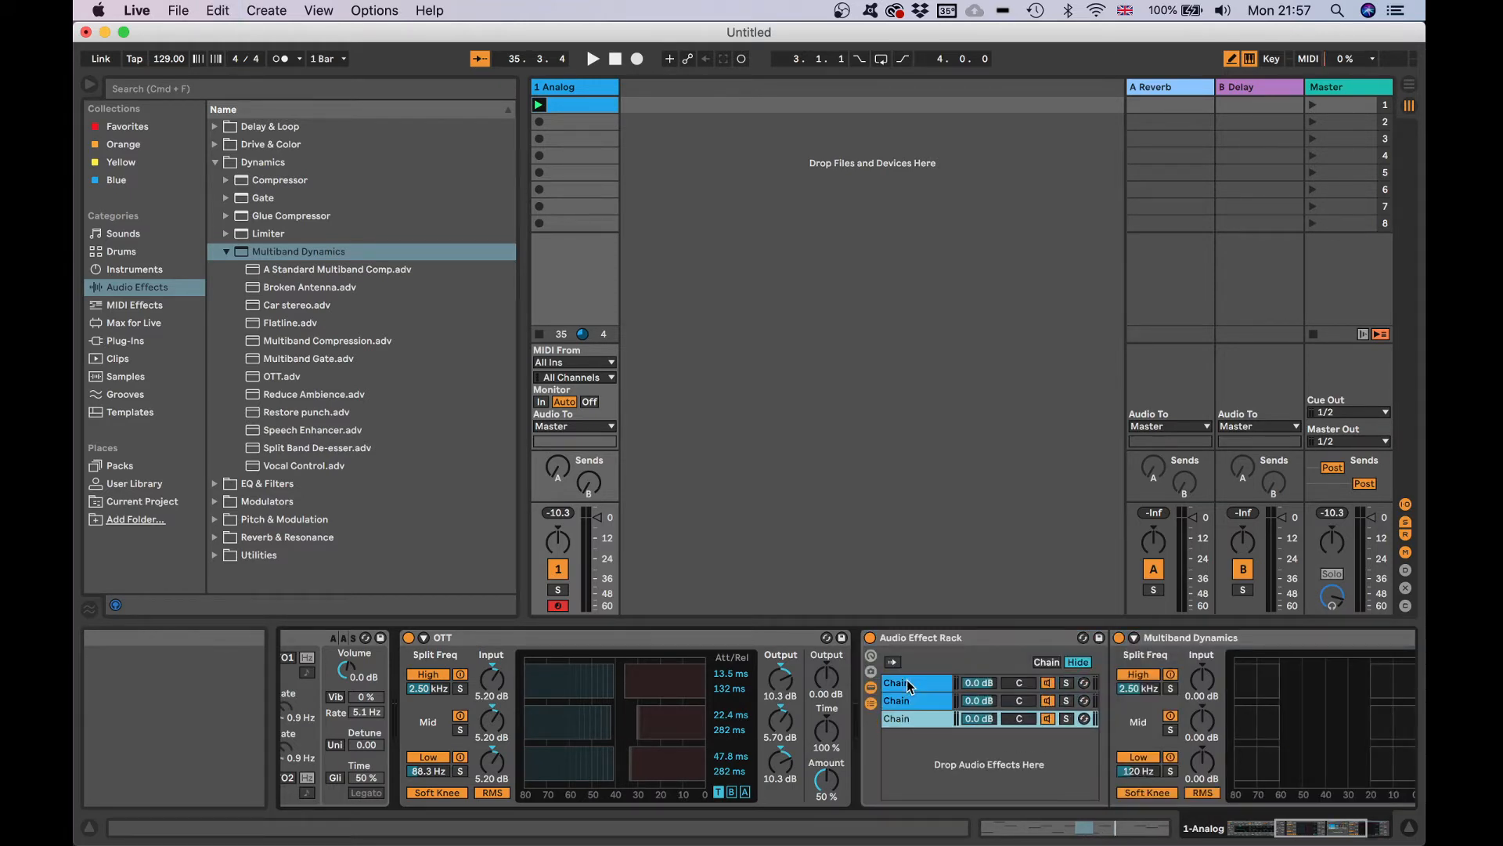
- Solo the low band in the third chain's Multiband Dynamics and the high band in the first chain's, and play the pattern briefly
scroll(1055, 722, "right", 5)
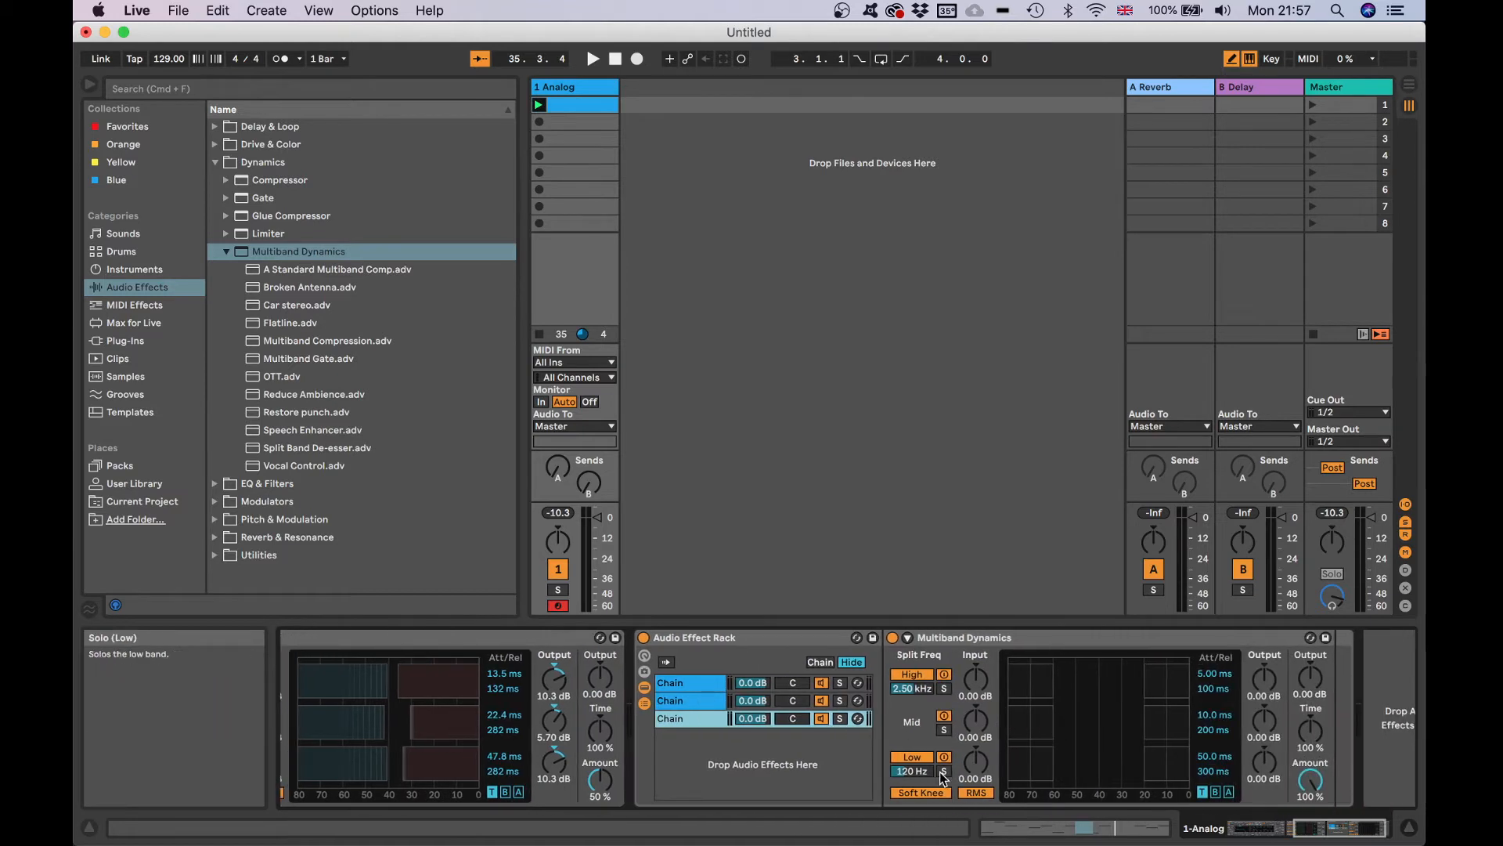
left_click(944, 772)
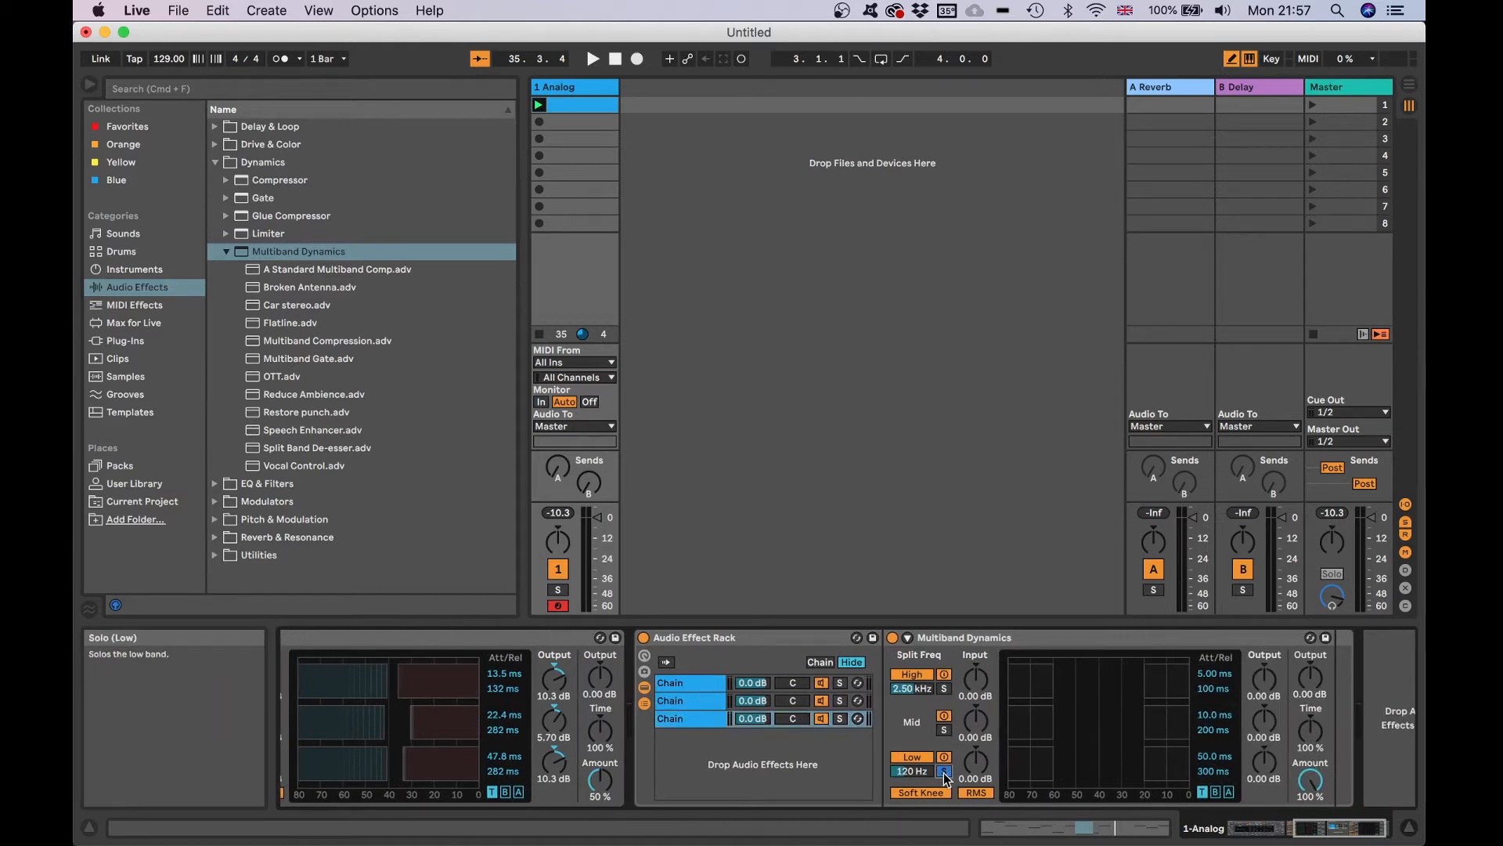
left_click(708, 698)
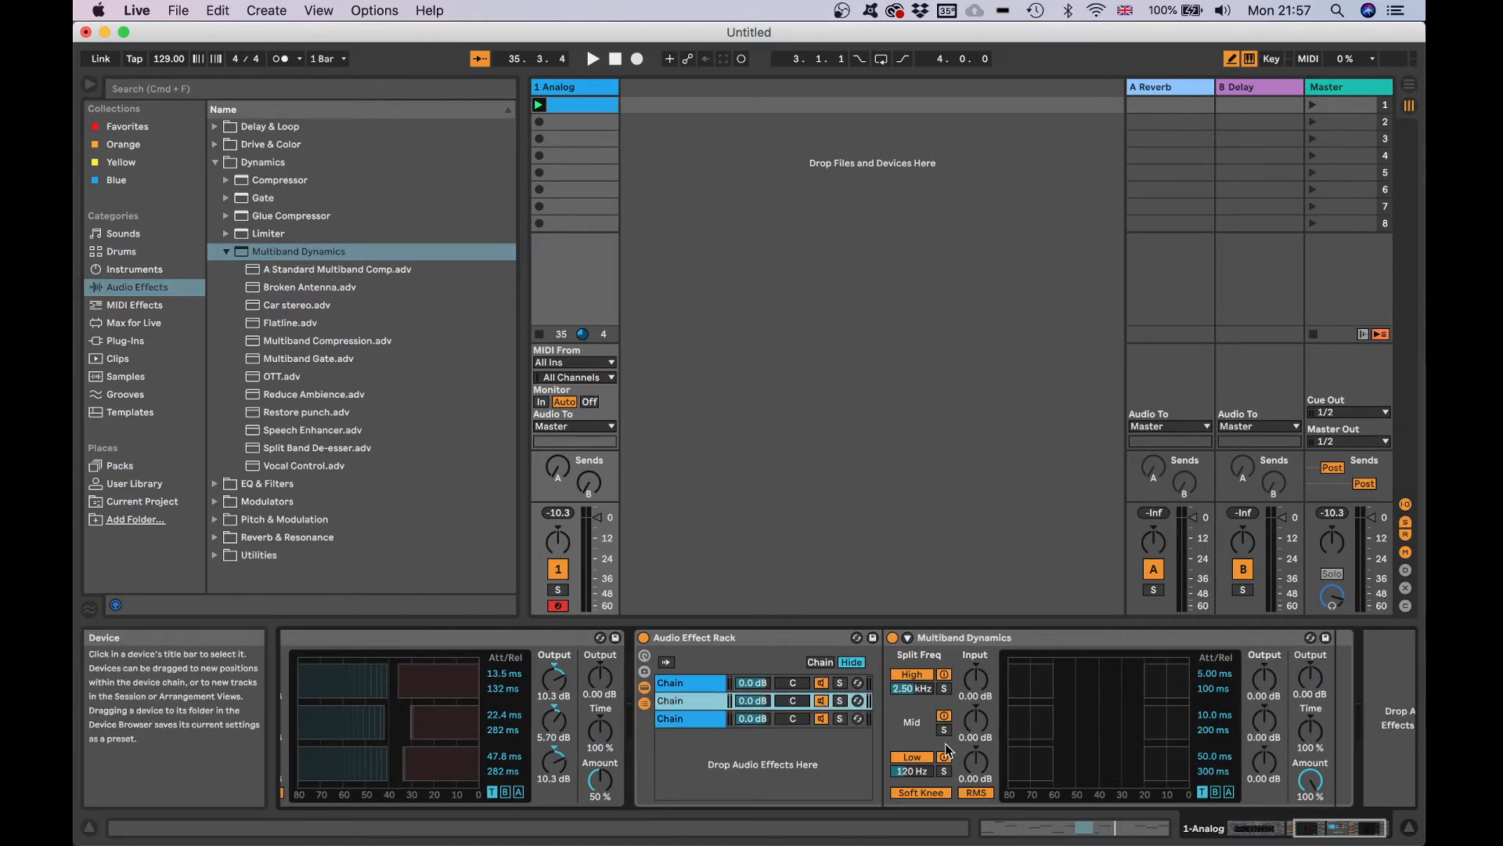
left_click(683, 684)
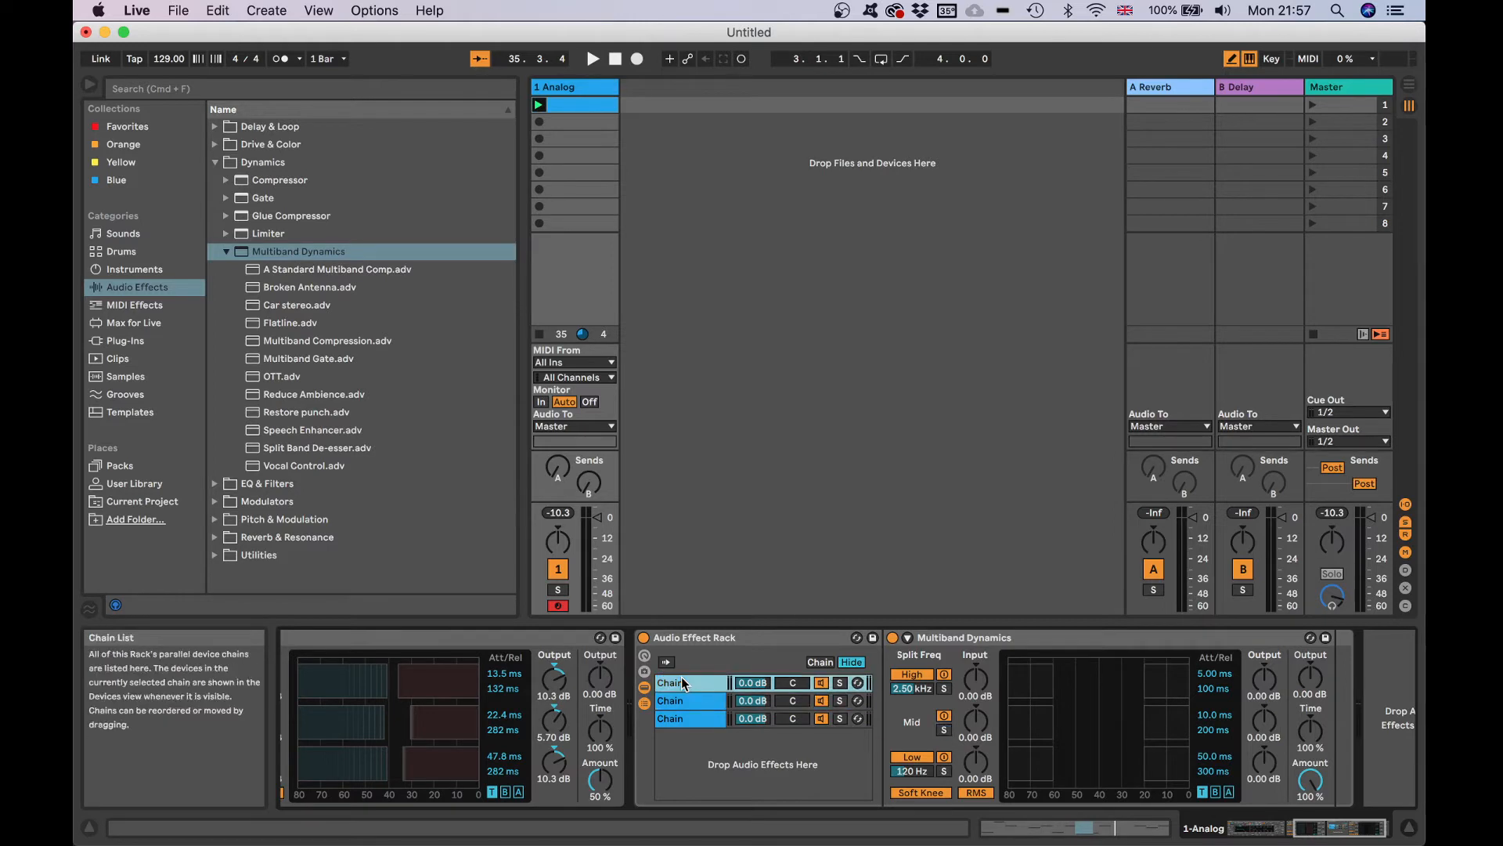
left_click(944, 688)
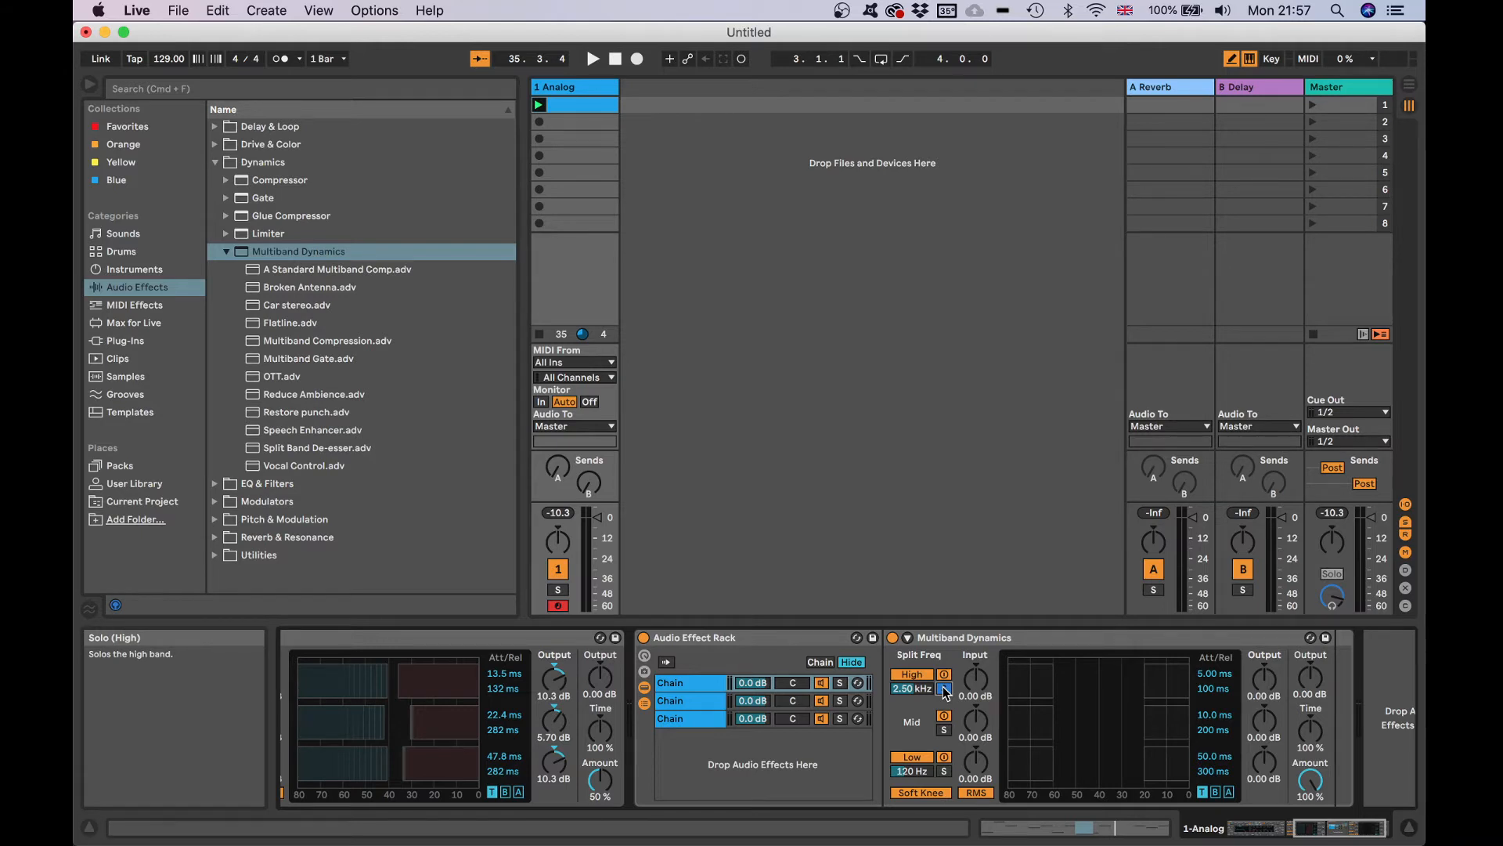
key("space")
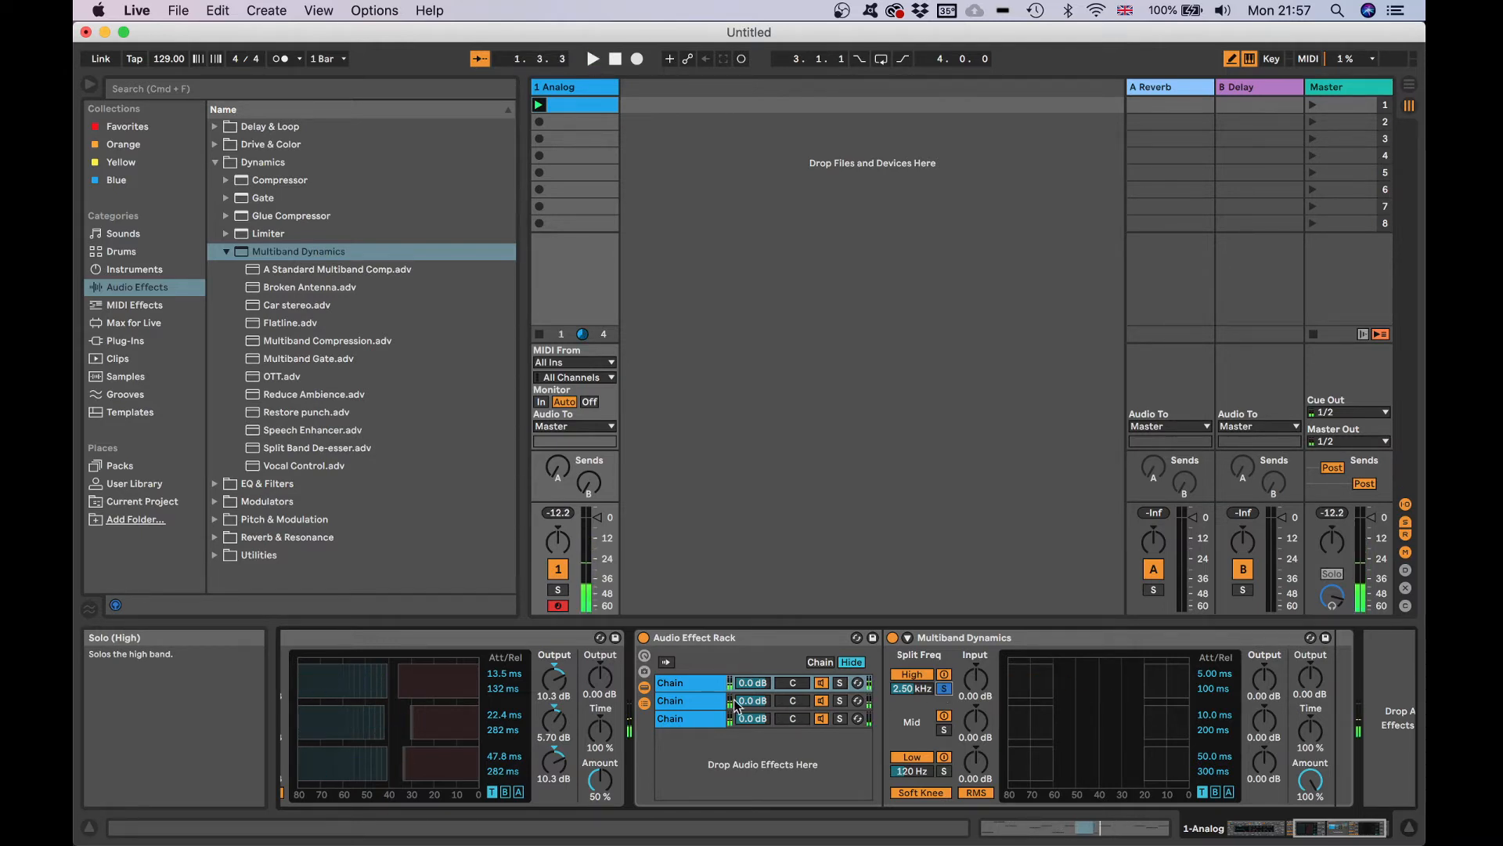
- Add the Echo effect after Multiband Dynamics in the rack's first chain, the one soloing the high band
left_click(711, 701)
left_click(711, 685)
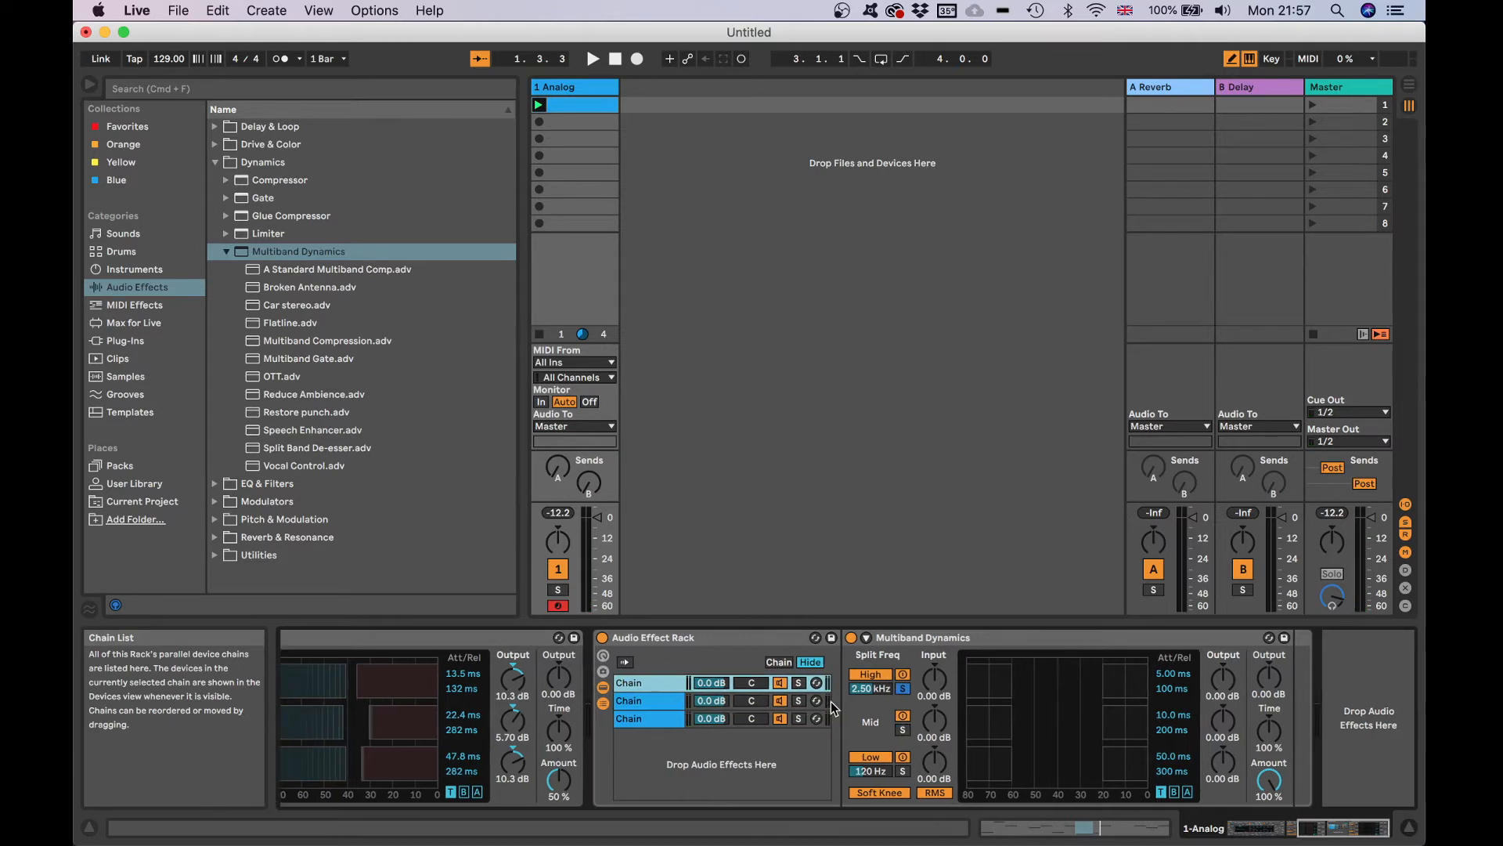
scroll(830, 702, "right", 2)
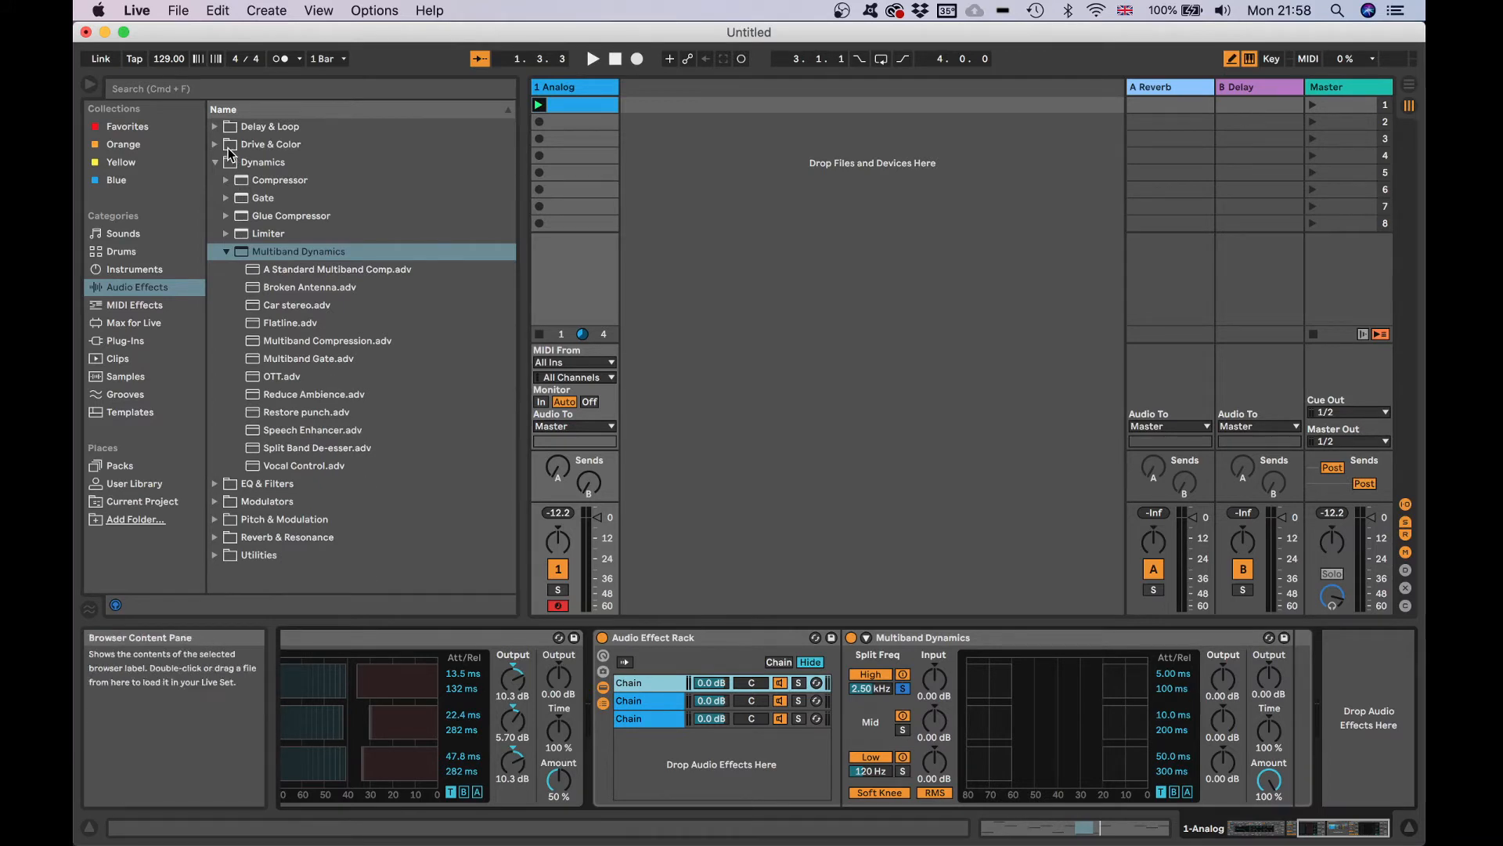
left_click(215, 127)
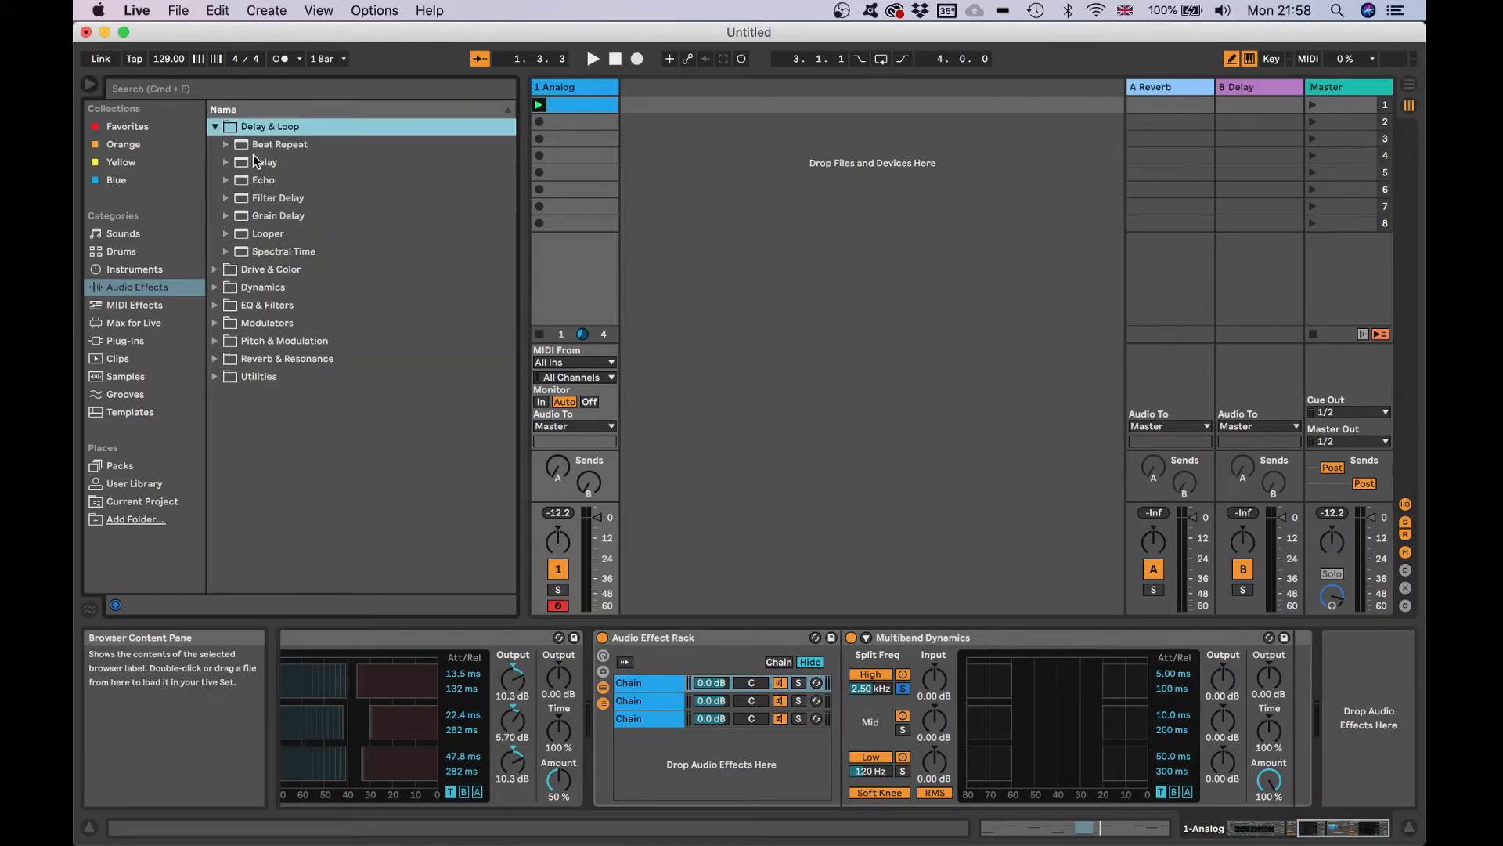
left_click(261, 180)
left_click_drag(261, 180, 1292, 651)
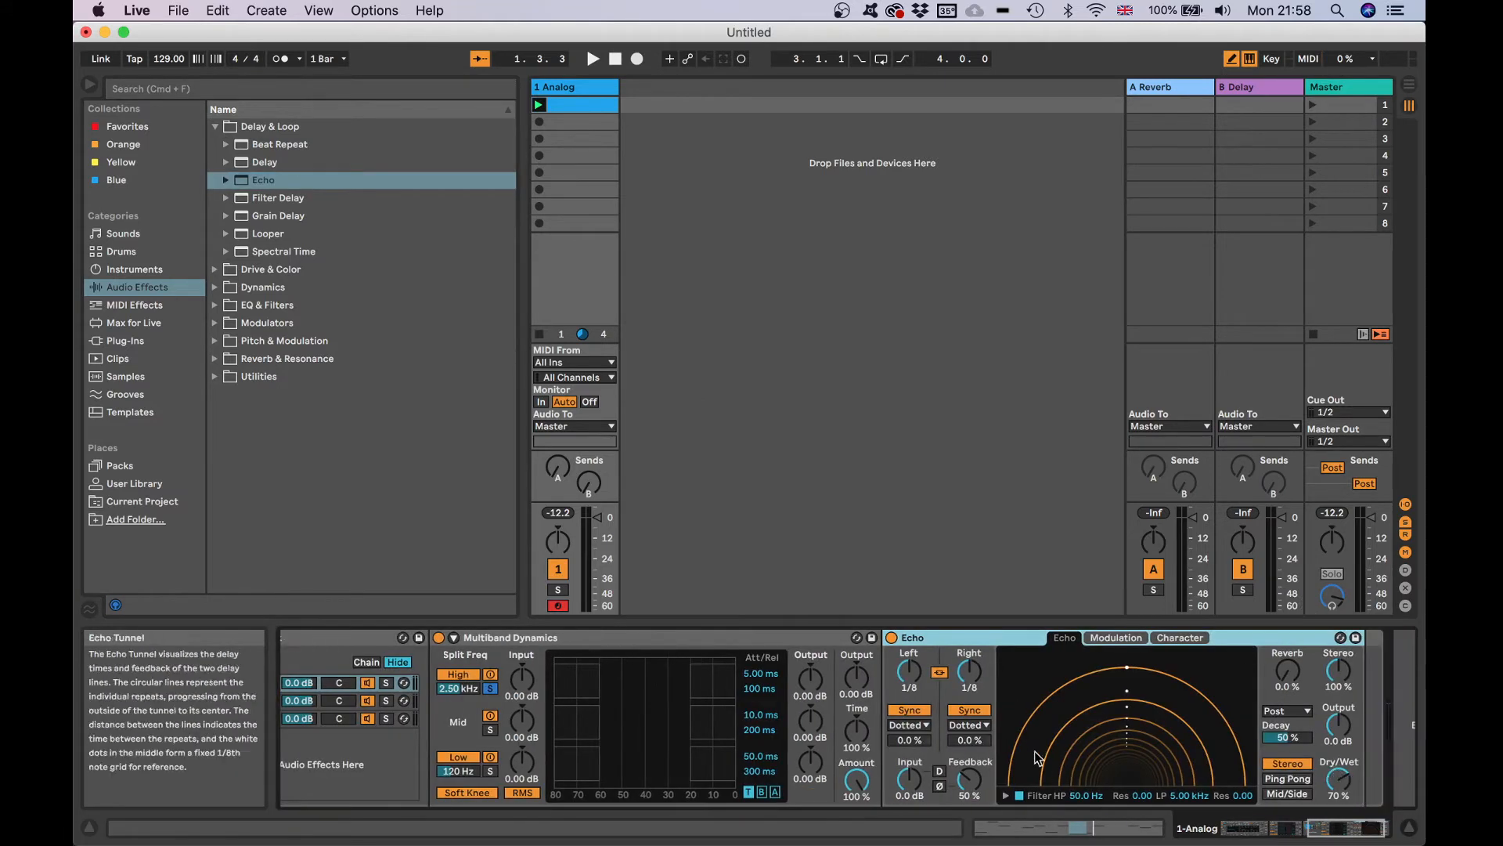
- Switch Echo's delays to Time mode, set both to 17.7 ms and Feedback to 86 %, and play the pattern
left_click(971, 708)
left_click_drag(970, 671, 970, 751)
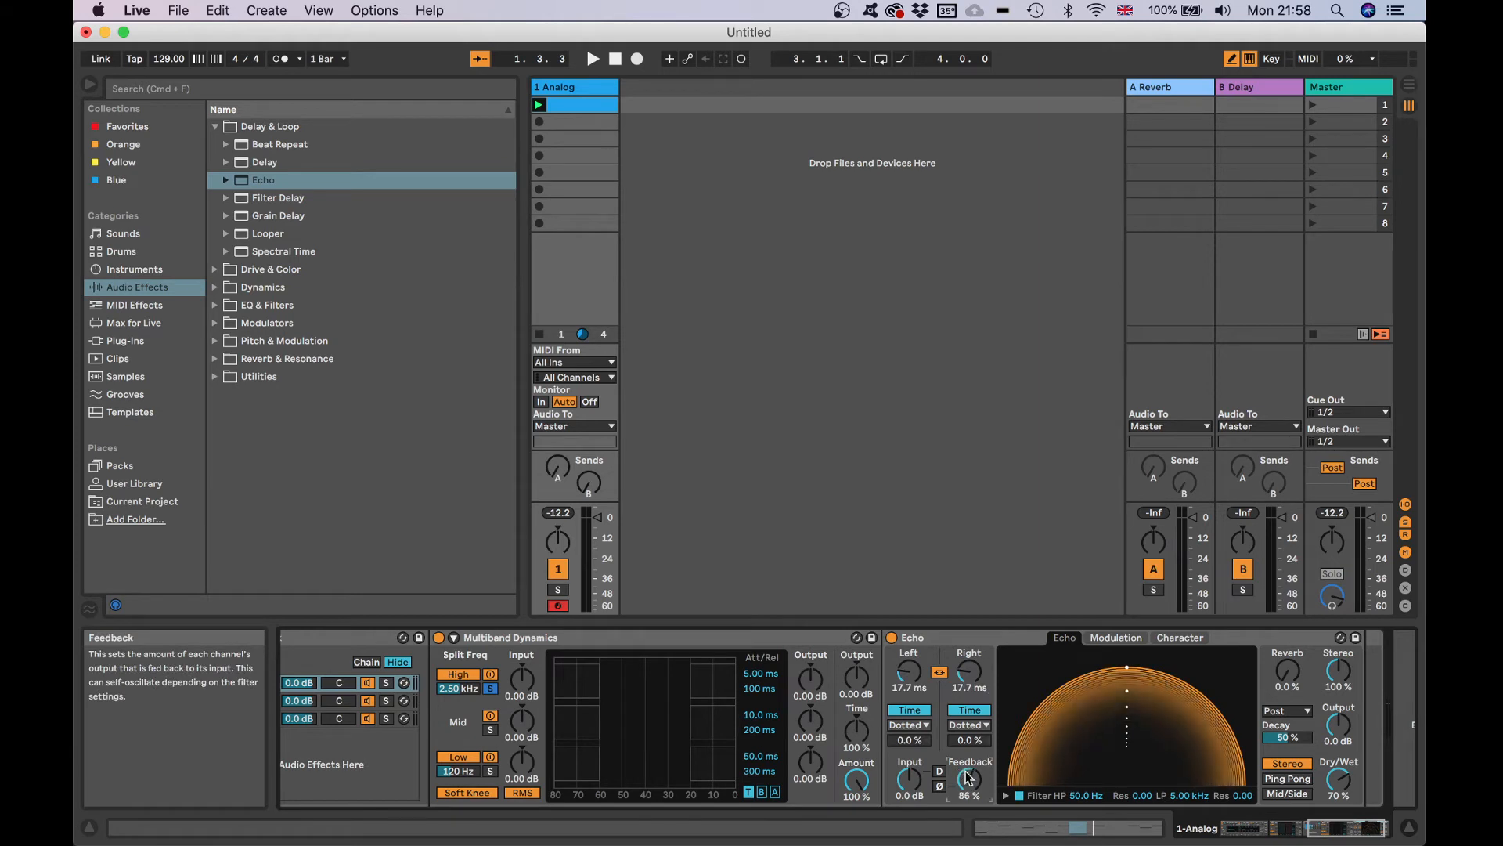
key("space")
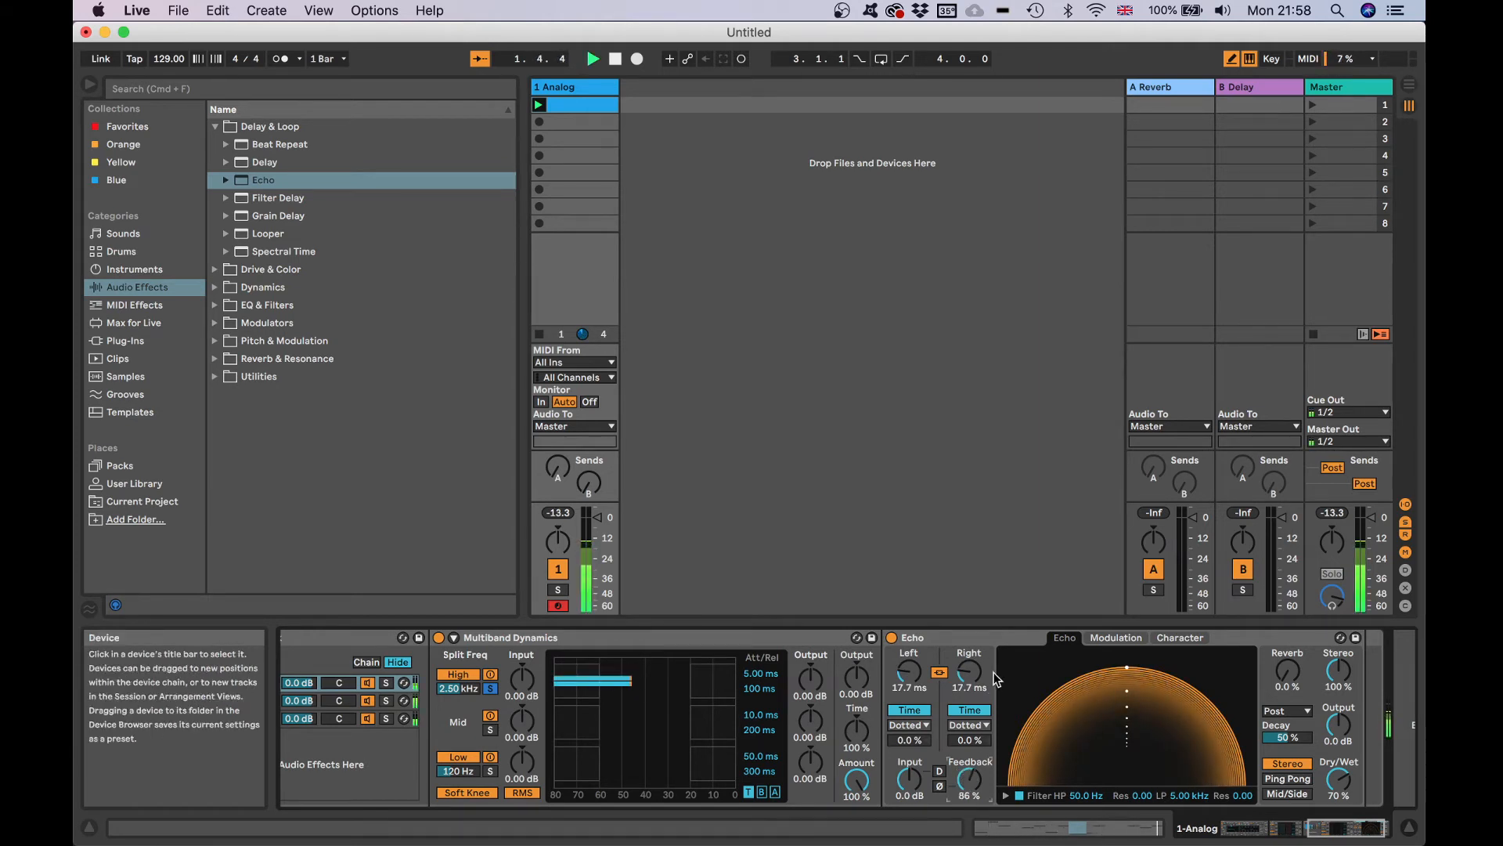
- Switch Echo's delays to Sync mode with both at 1/16, and lower Dry/Wet to 23 %
left_click_drag(971, 672, 971, 646)
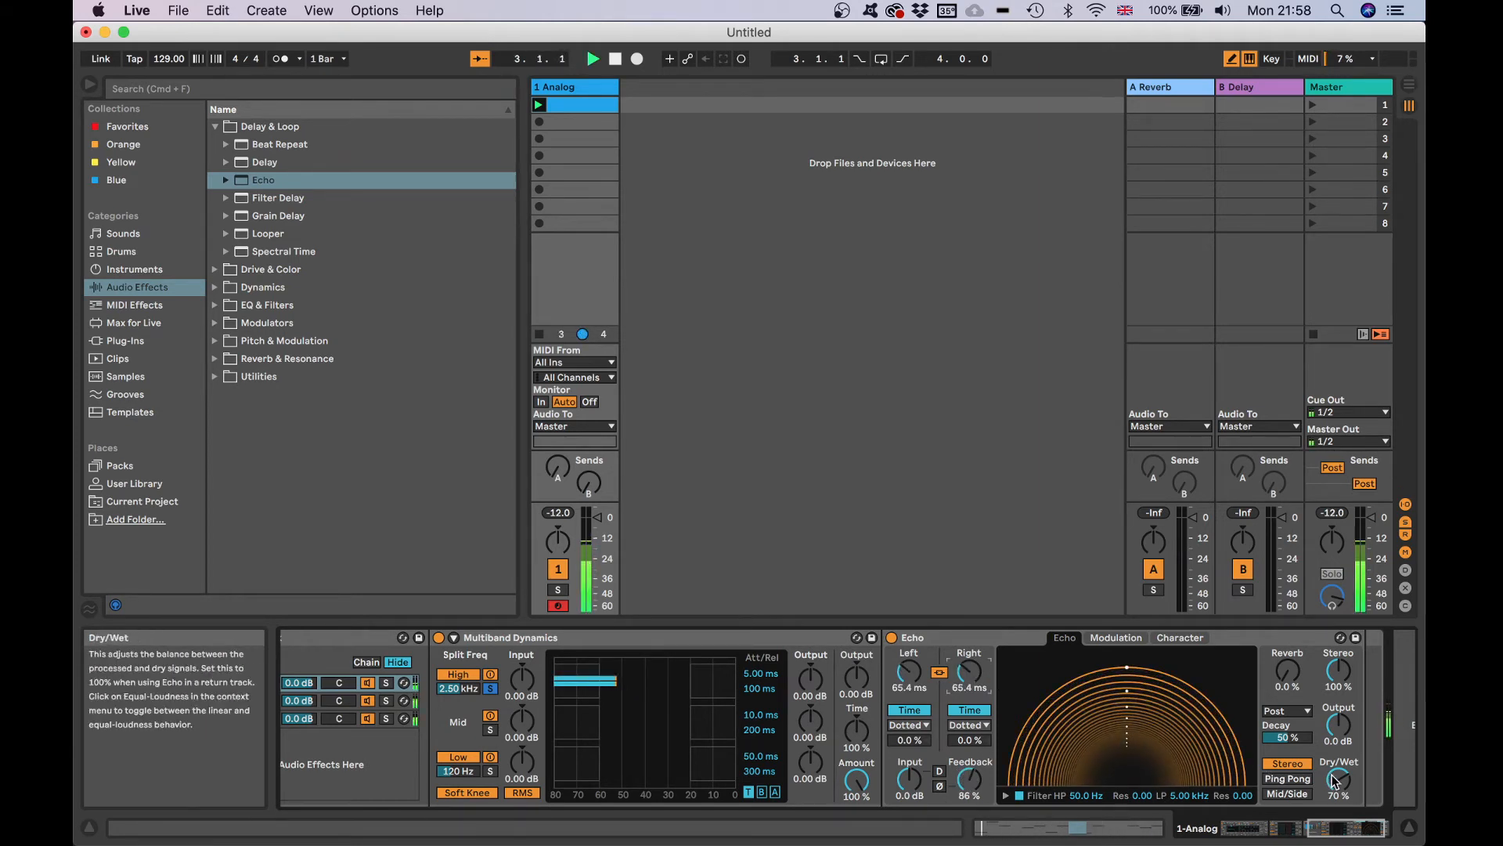
left_click_drag(1337, 779, 1338, 788)
left_click(969, 709)
left_click_drag(969, 675, 970, 685)
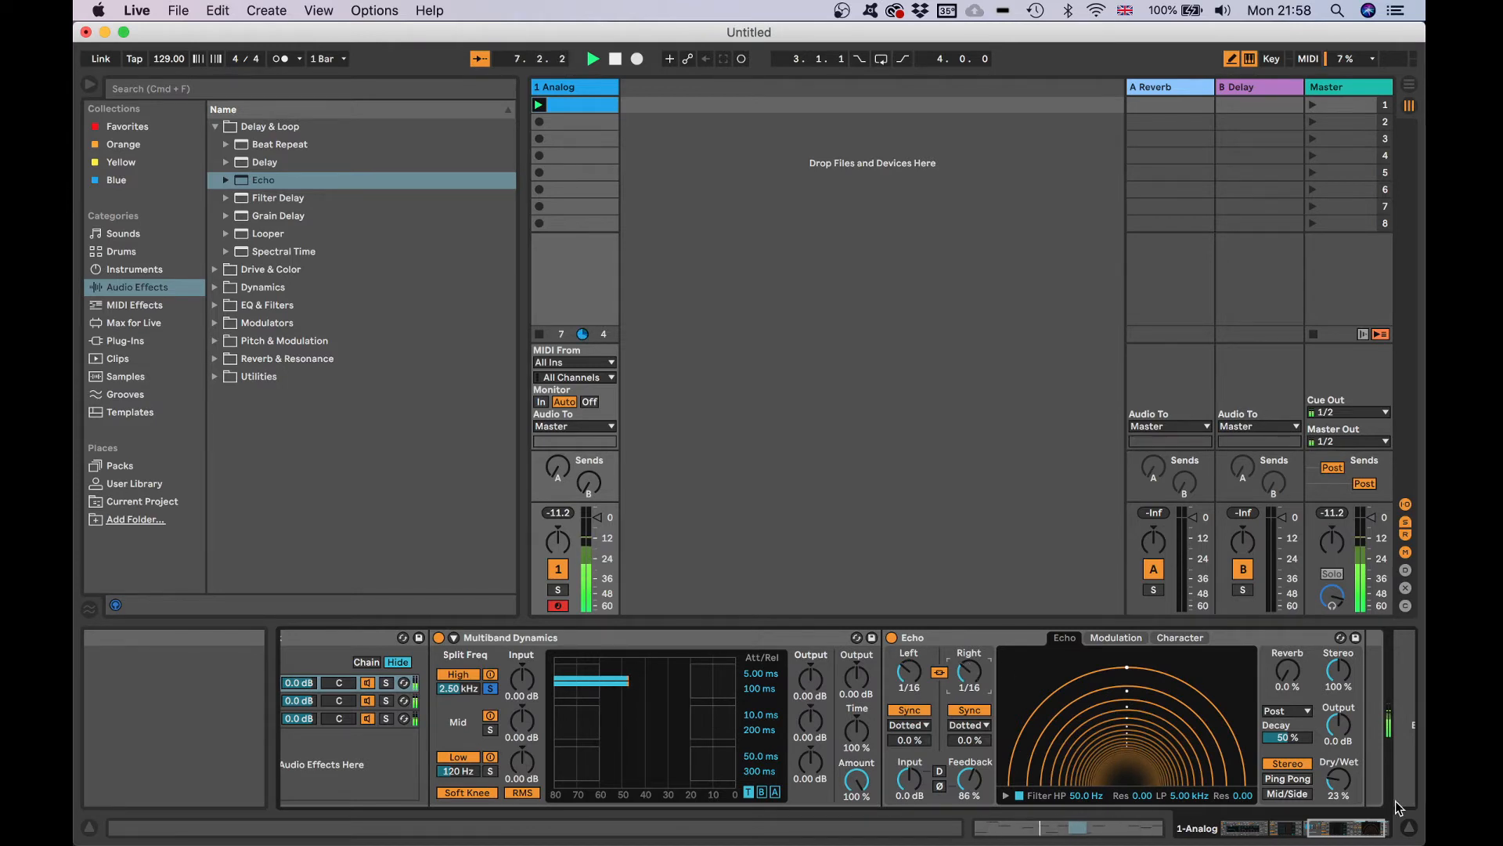
left_click(1293, 780)
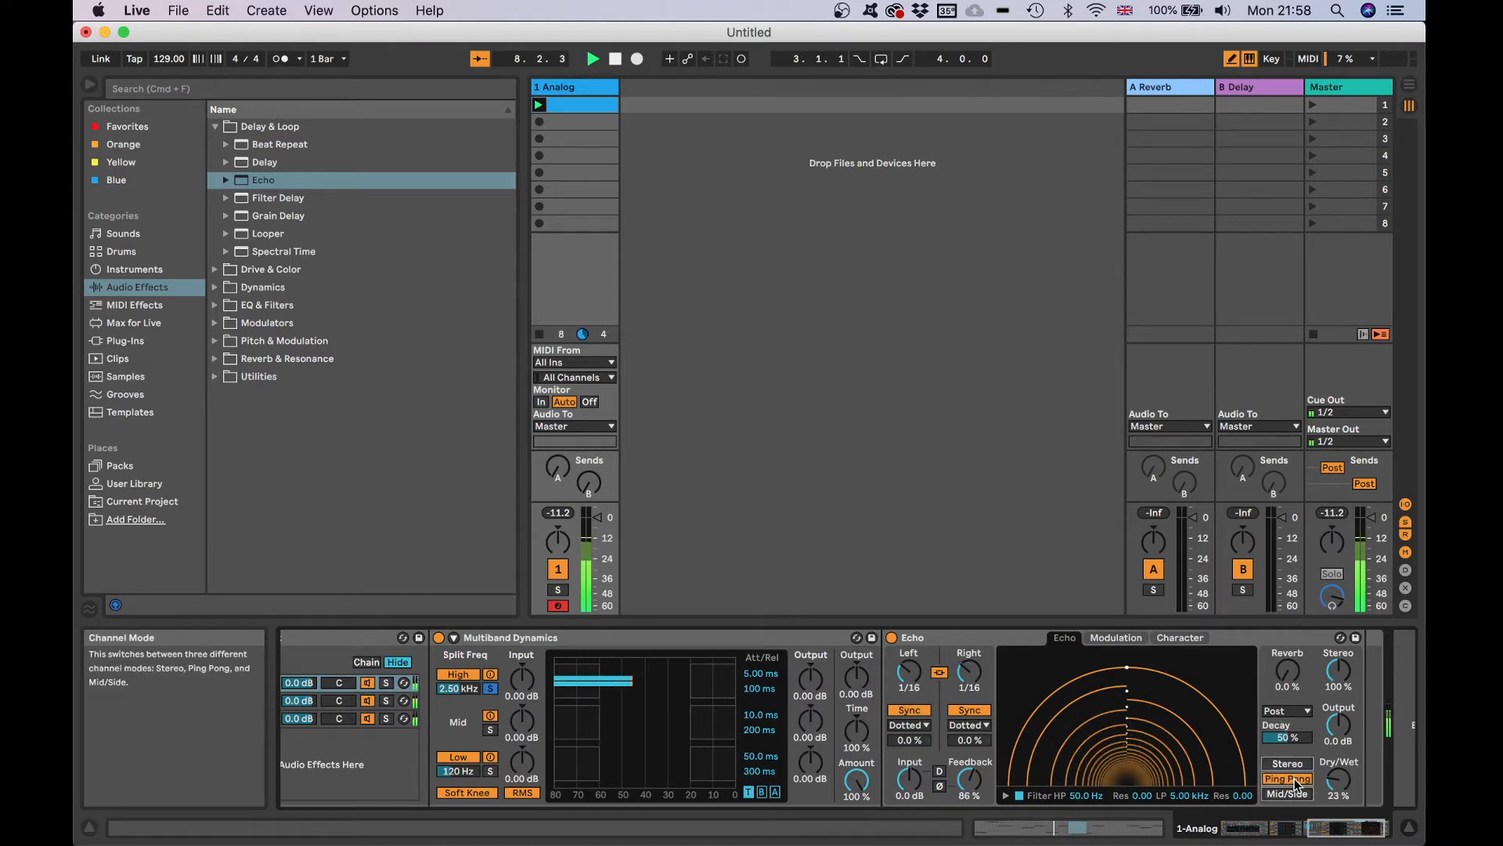
left_click_drag(1335, 785, 1334, 792)
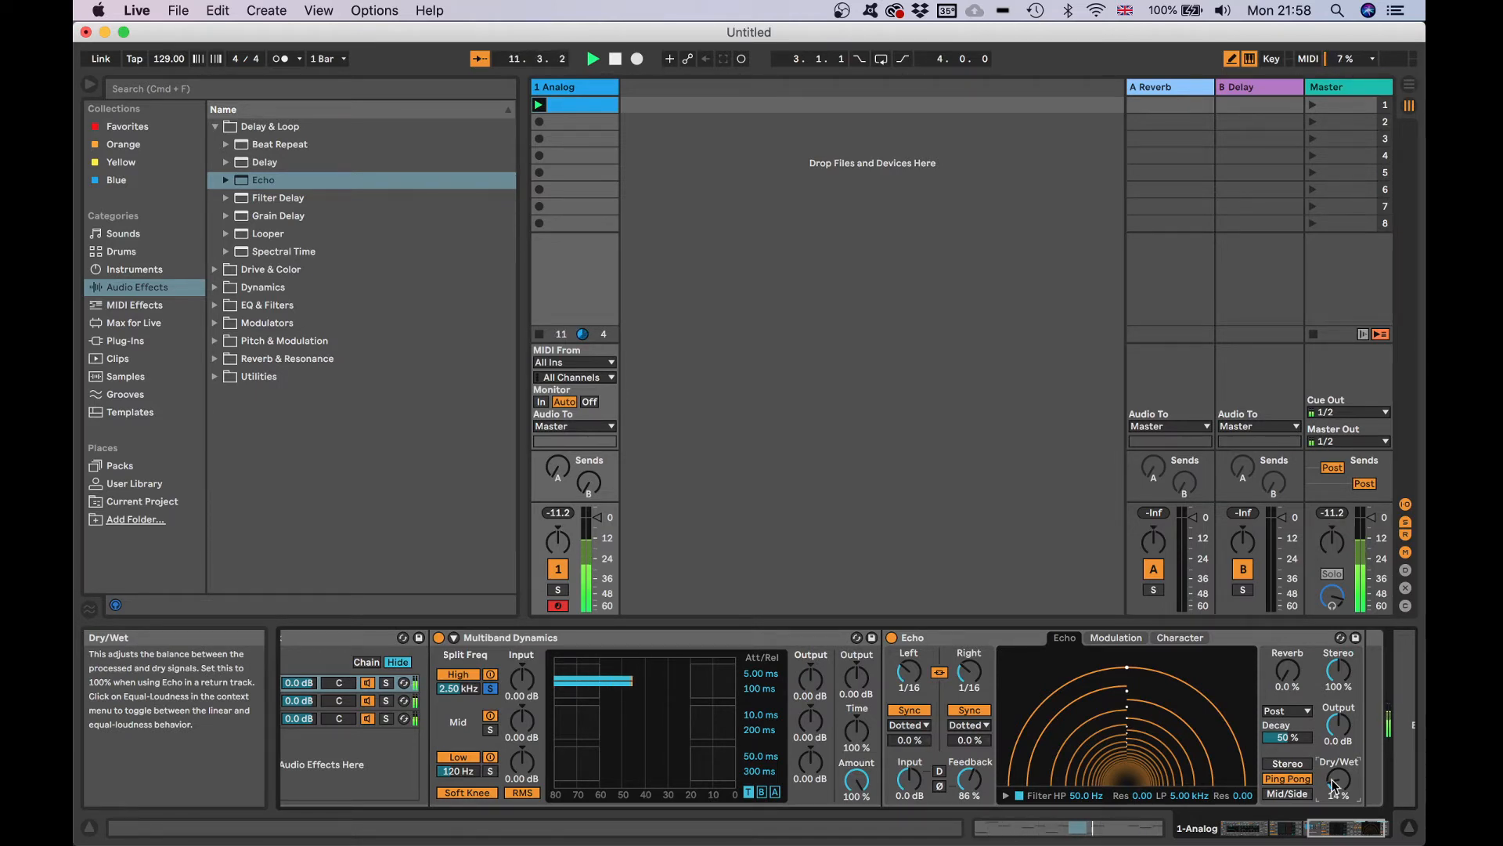
left_click_drag(1333, 786, 1333, 779)
- Insert Dynamic Tube before Multiband Dynamics in the rack's first chain and set Drive to 3.57 dB and Output to 3.81 dB during playback
scroll(643, 740, "left", 3)
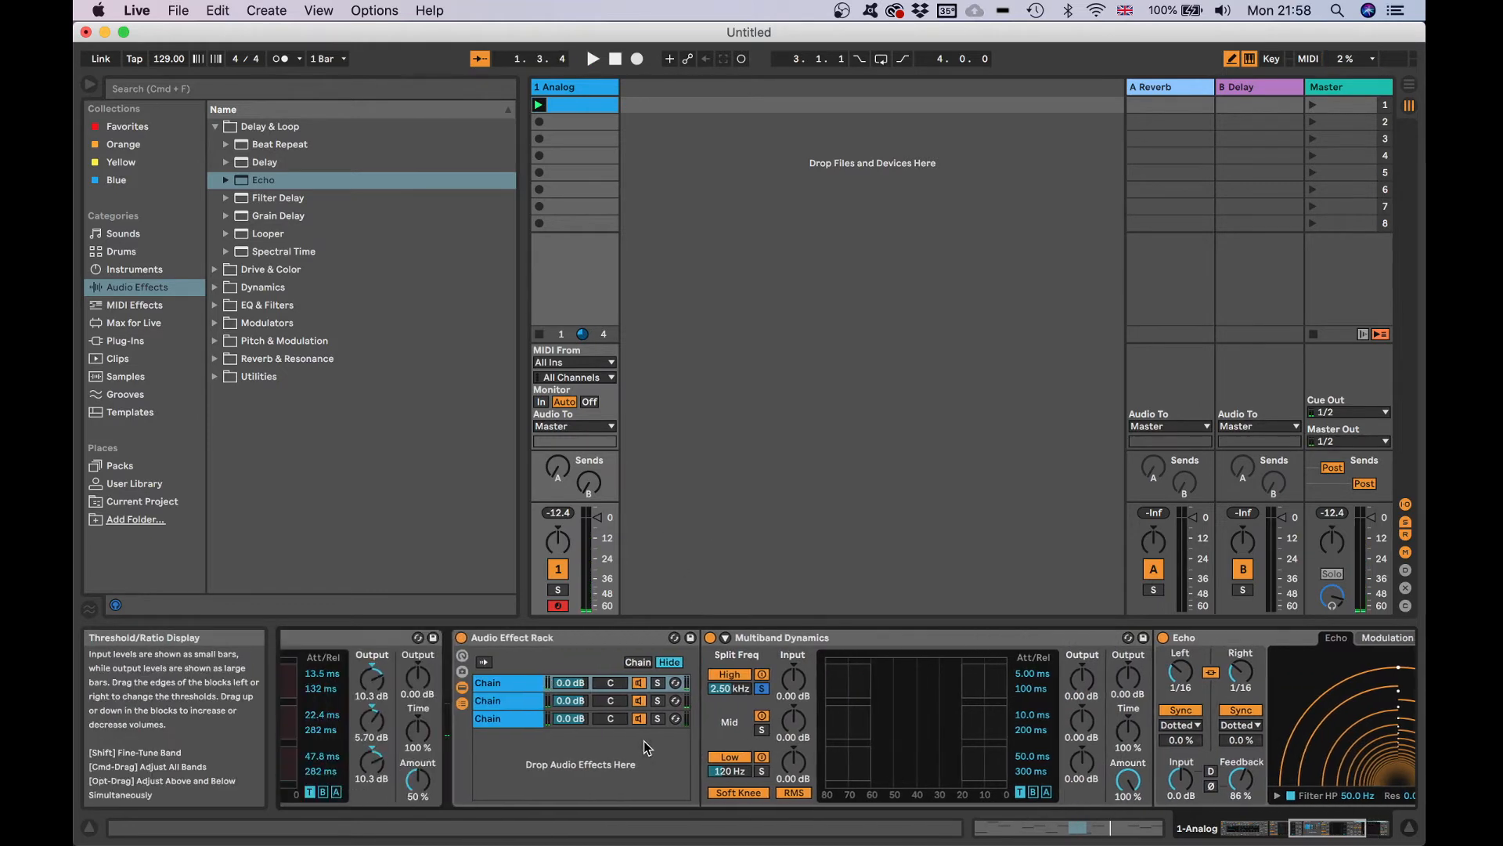
left_click(214, 269)
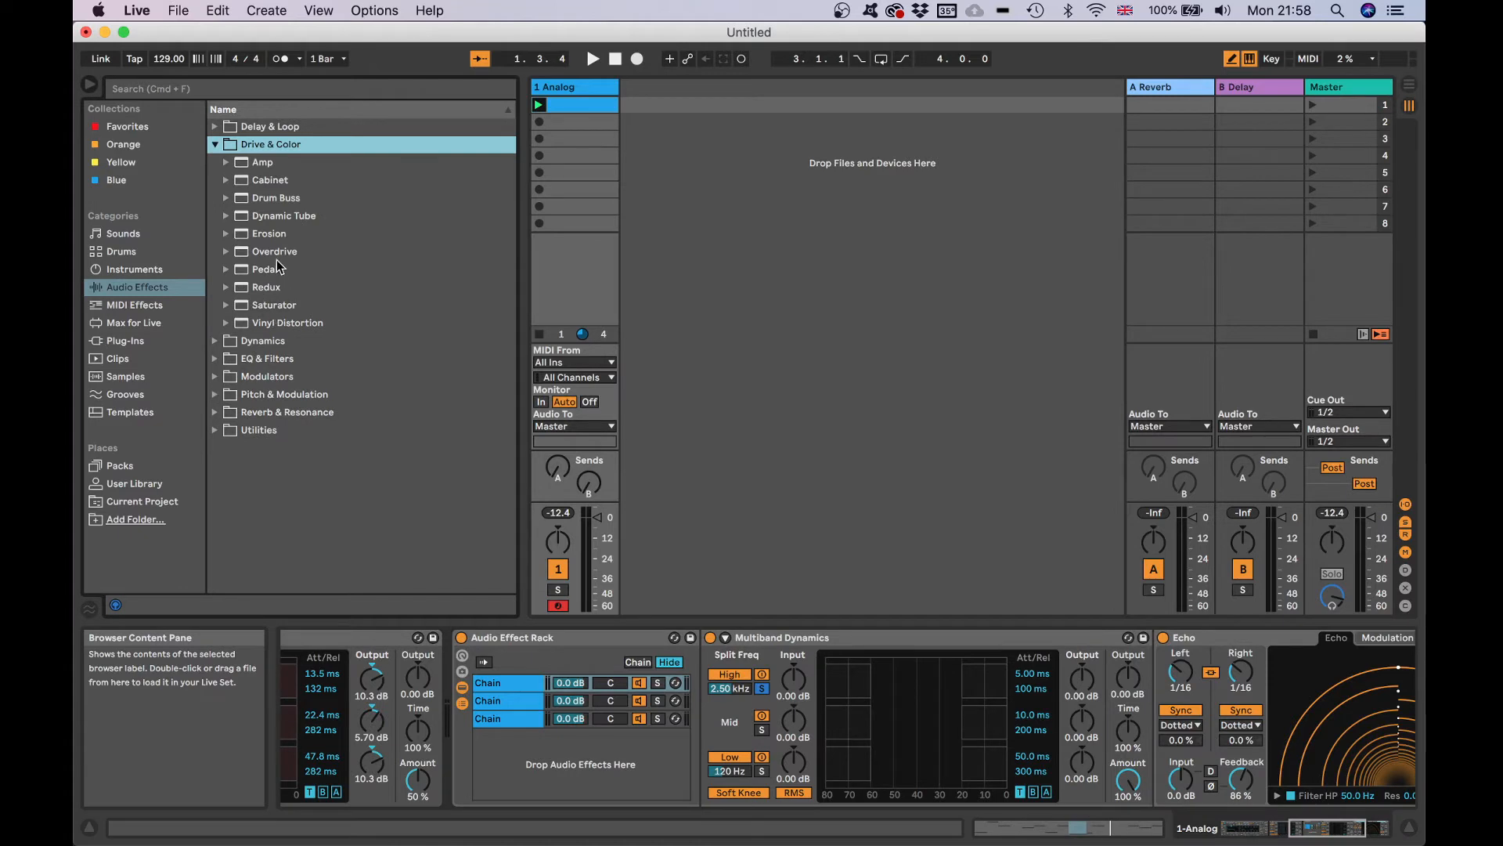
left_click_drag(279, 221, 730, 710)
key("space")
left_click_drag(729, 778, 726, 716)
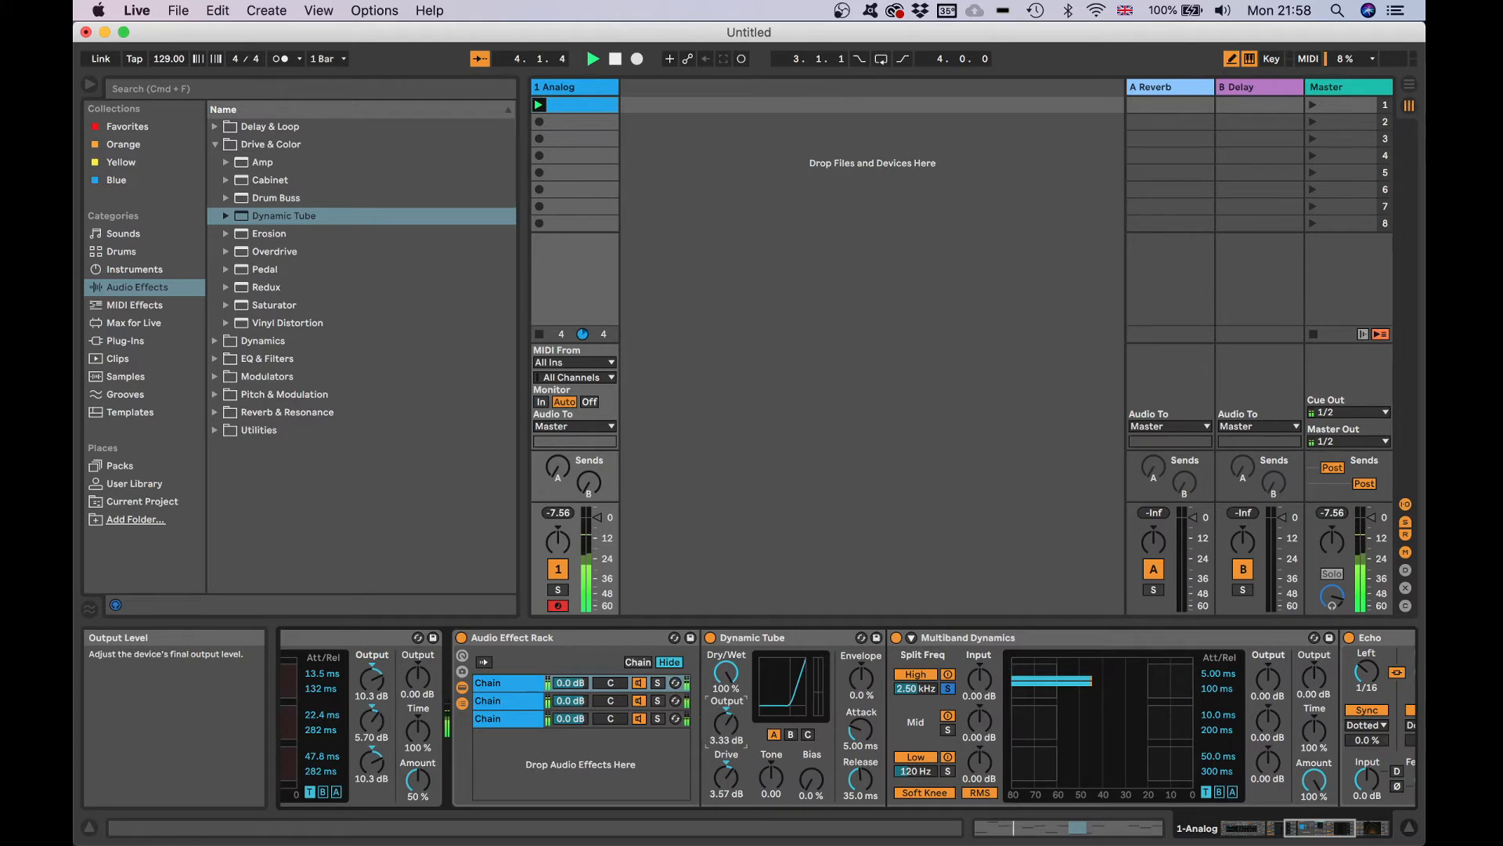
- Move Dynamic Tube out of the rack to sit between OTT and the Audio Effect Rack, and set its Output to 3.33 dB
scroll(787, 745, "right", 7)
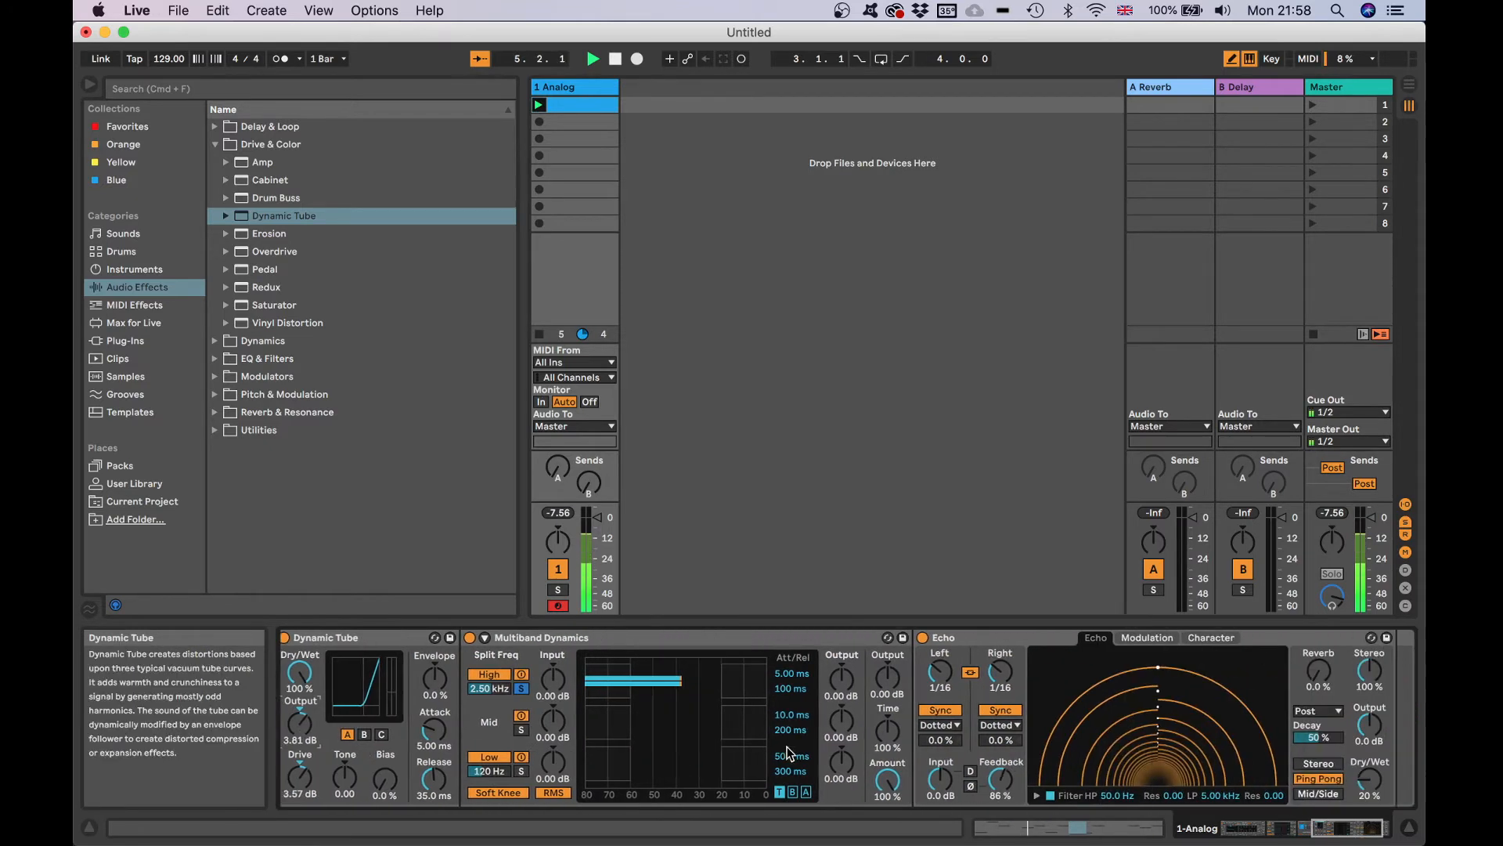
scroll(786, 752, "left", 10)
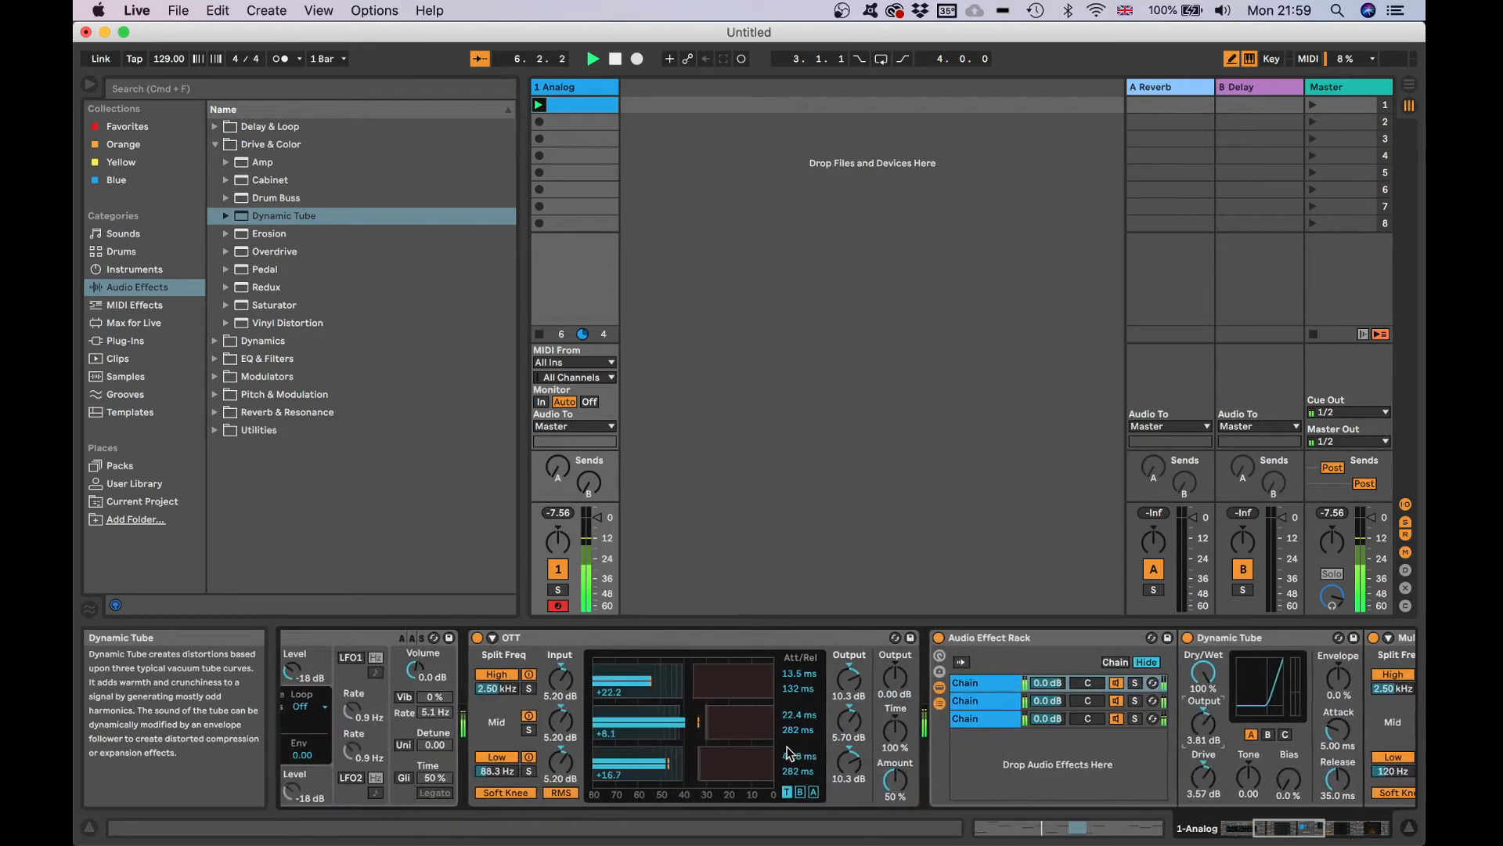
left_click_drag(990, 644, 708, 667)
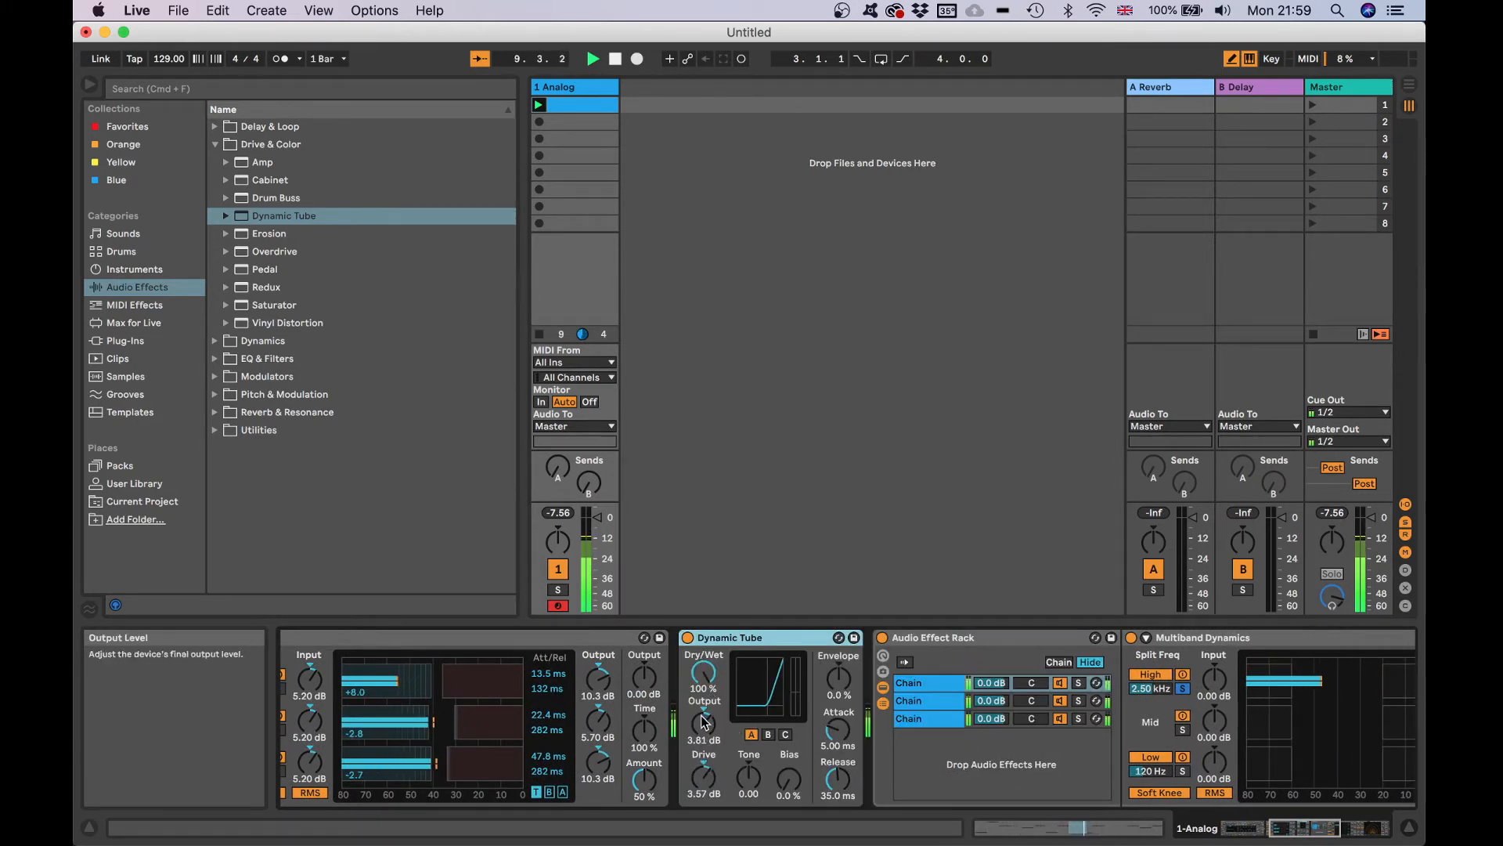
left_click_drag(706, 727, 706, 720)
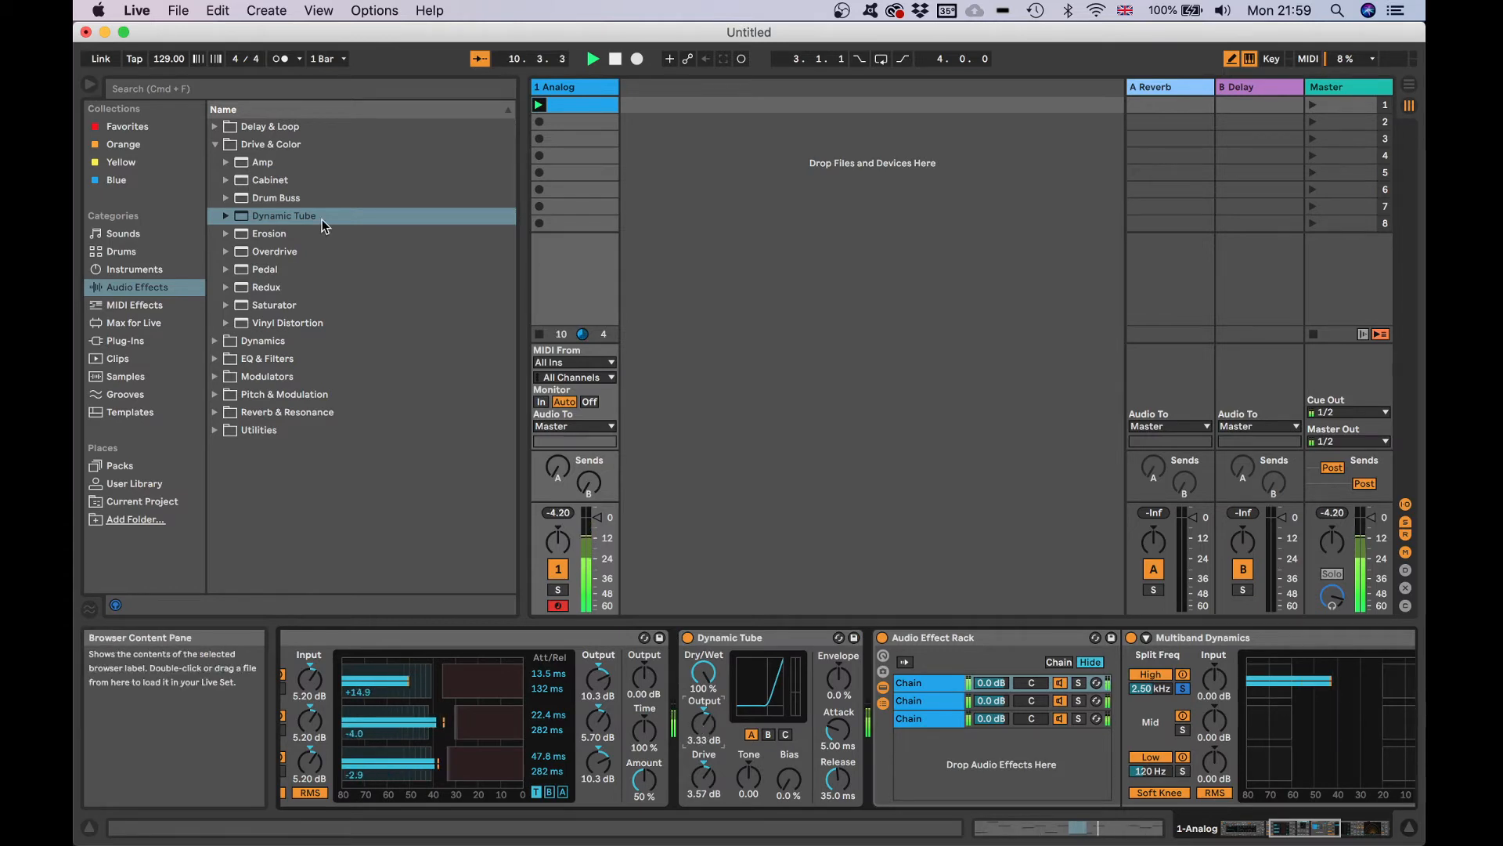
- Insert Saturator between Dynamic Tube and the rack, set Drive to 5.14 dB and Color Base to 1.71, and lower its Output
left_click(278, 307)
left_click_drag(612, 513, 905, 669)
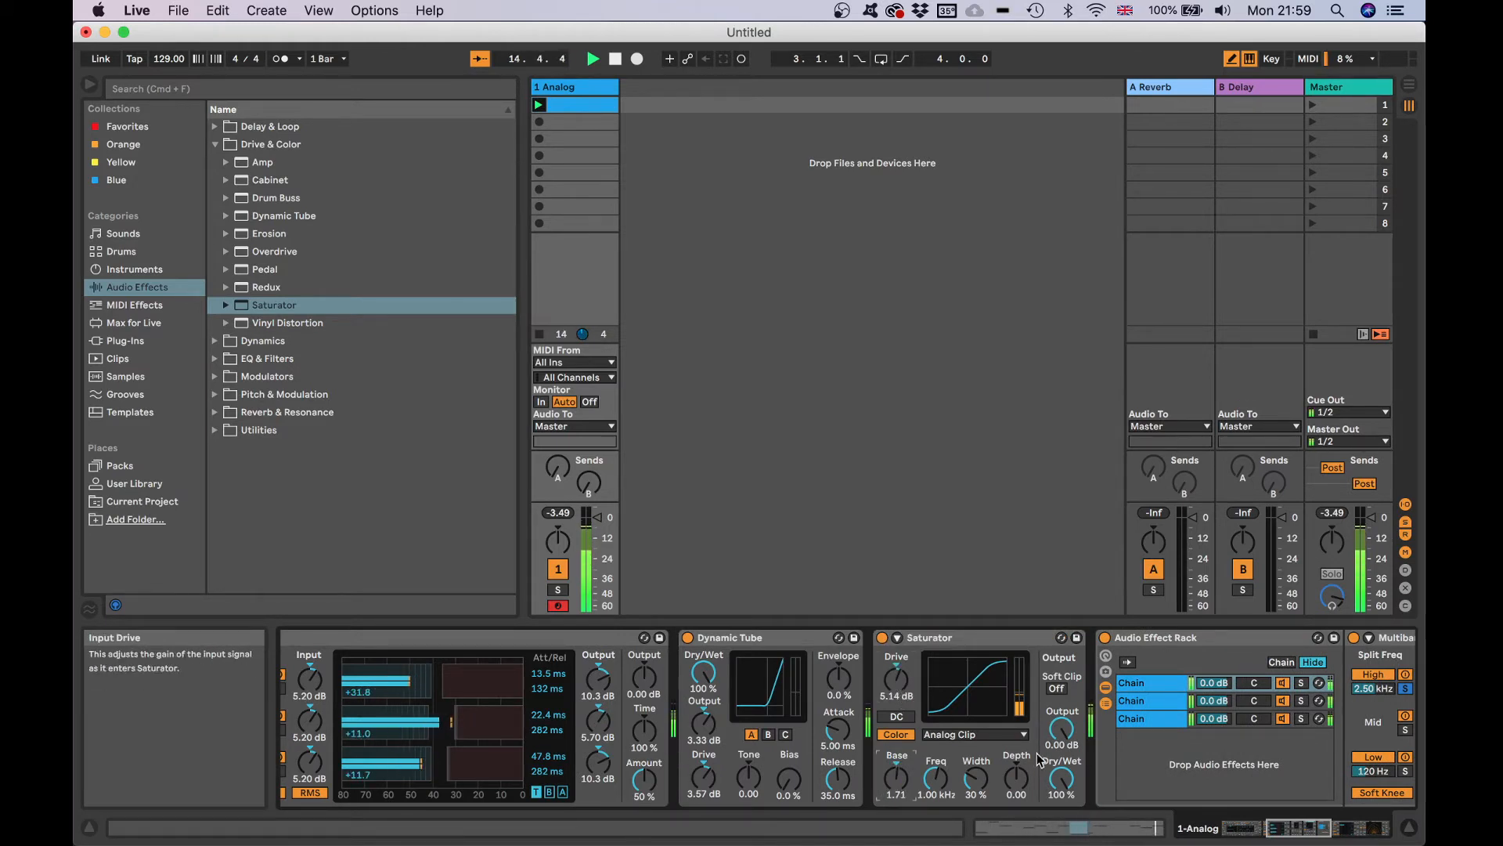
left_click_drag(1061, 722, 1066, 728)
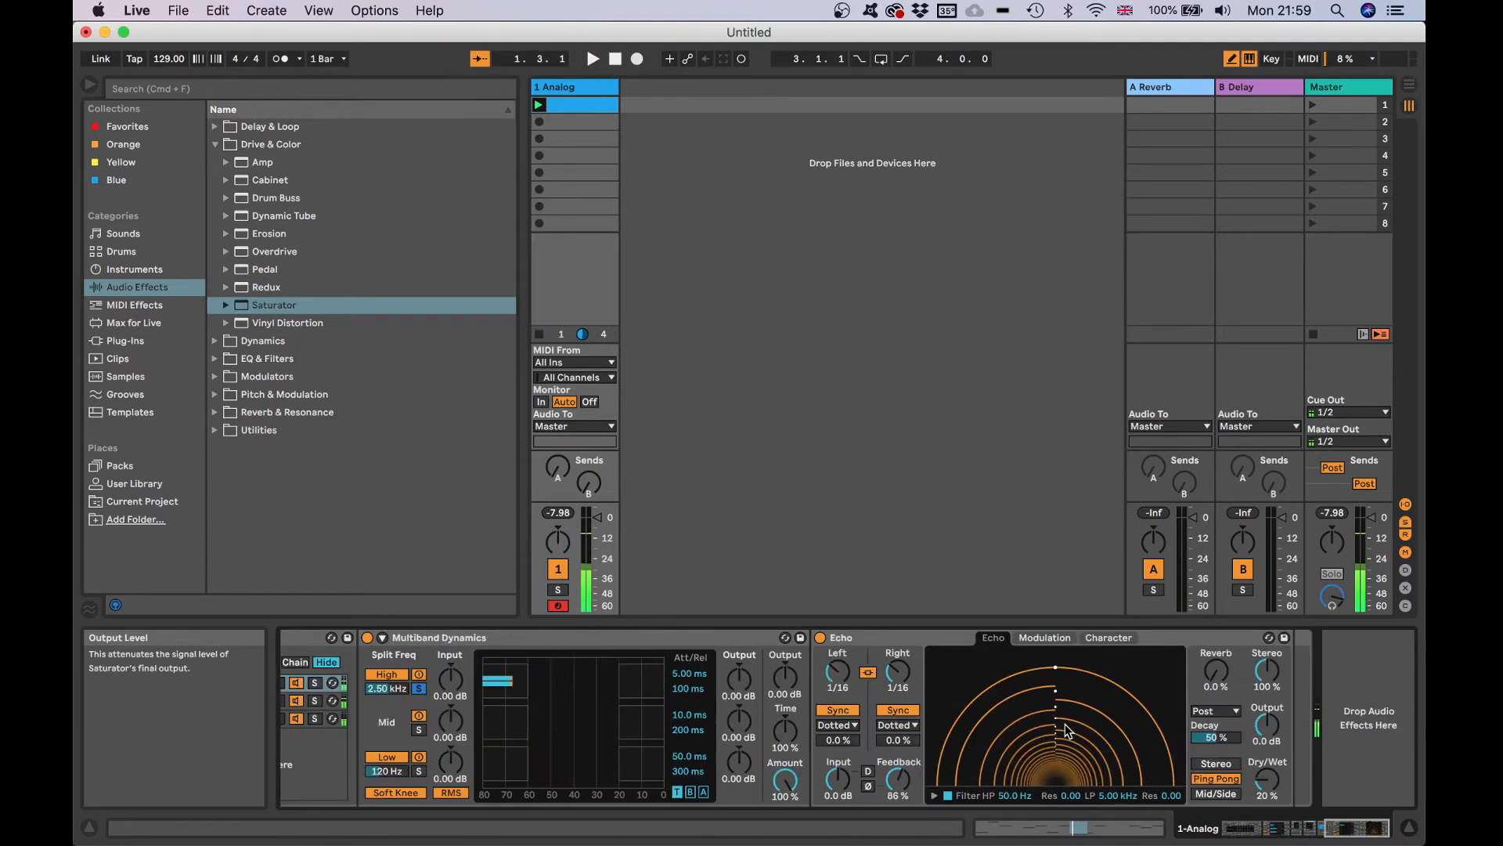
- Add Resonators from the Reverb & Resonance effects after the multiband rack and play the pattern
scroll(1067, 729, "right", 10)
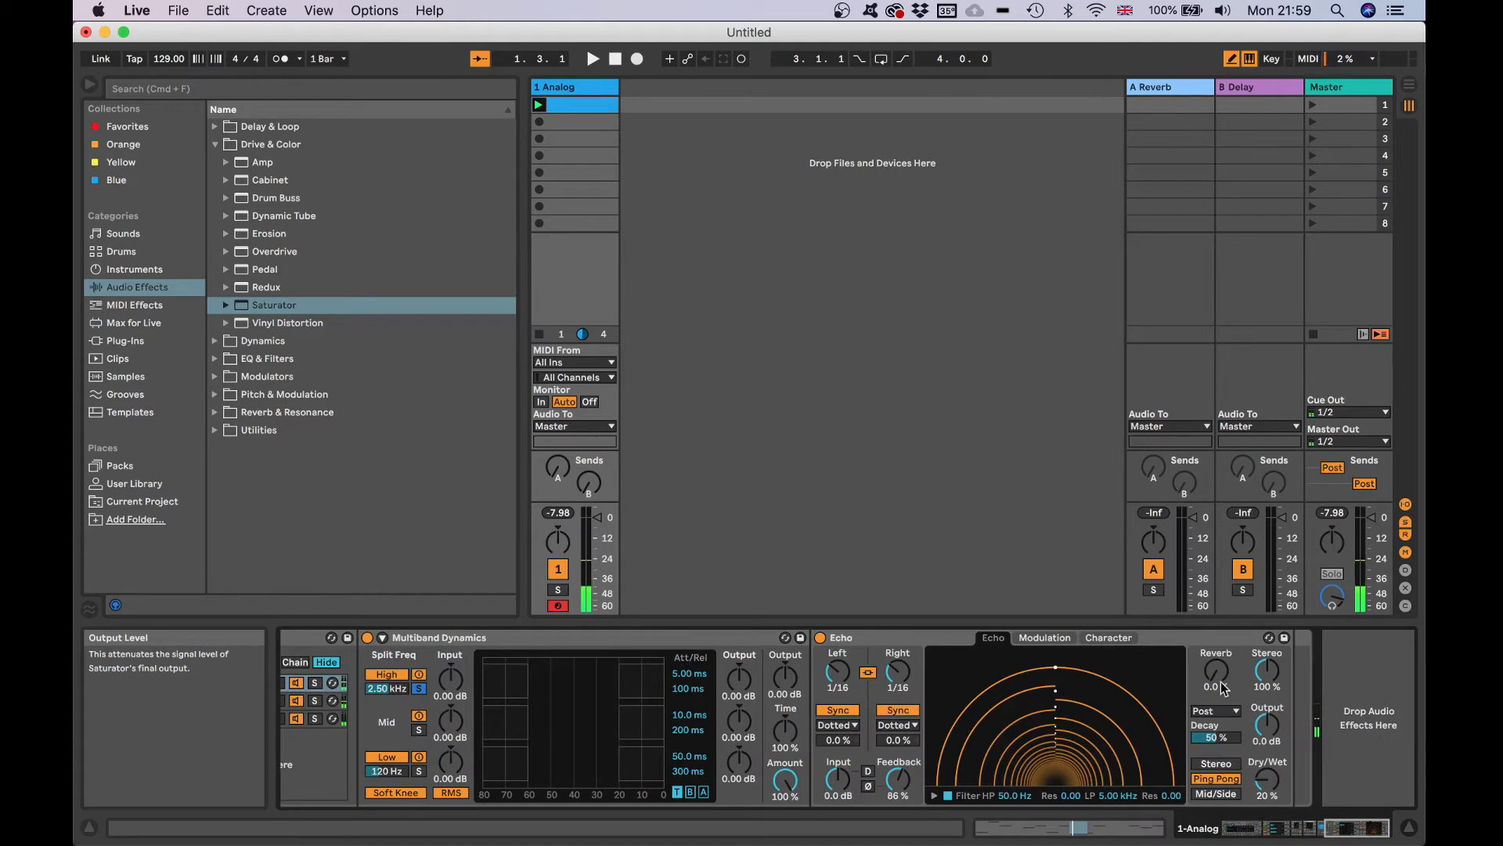
left_click(133, 268)
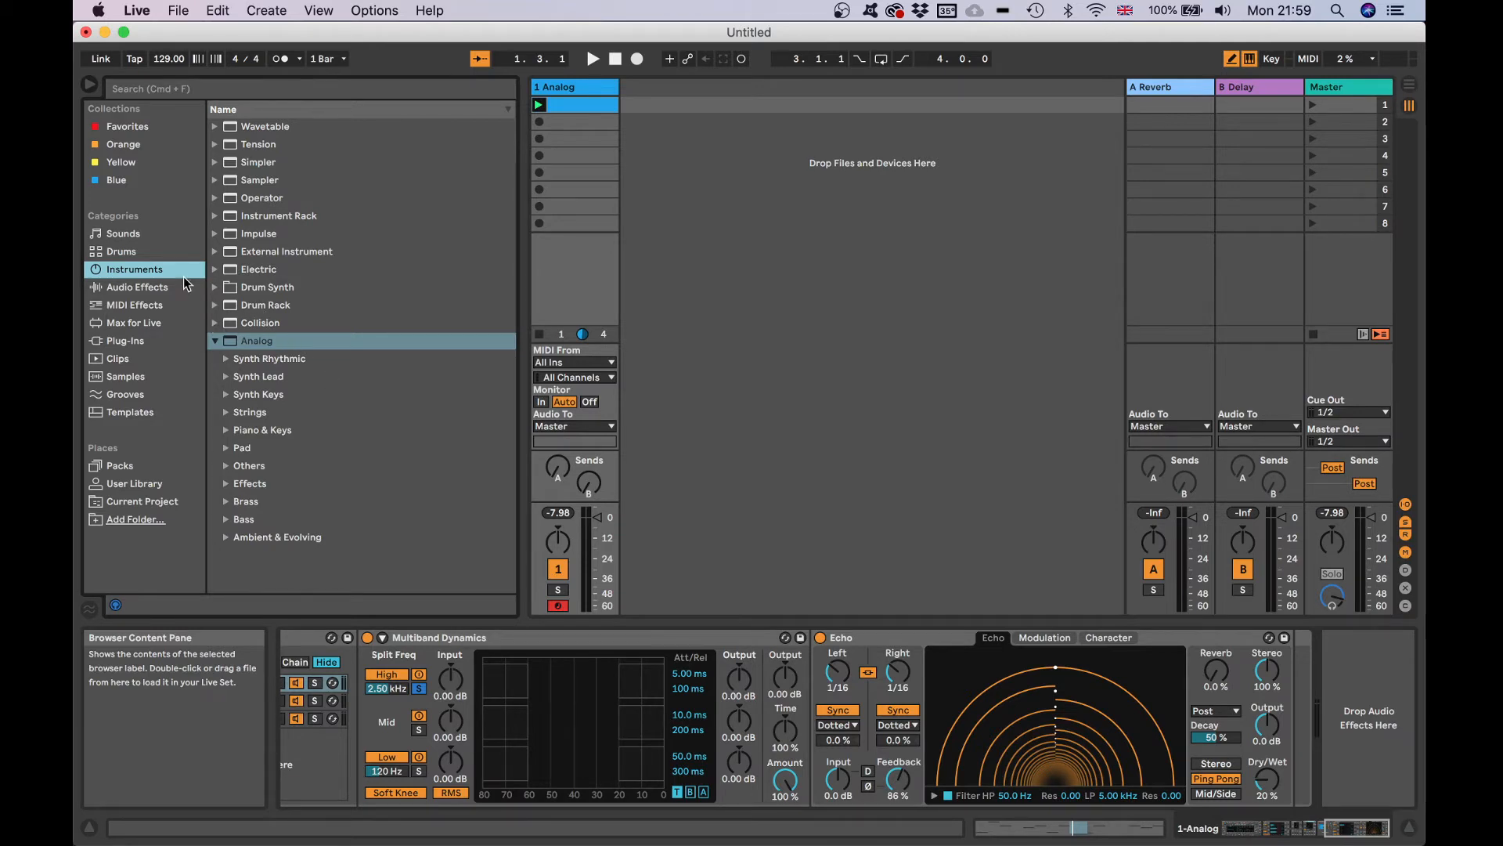
left_click(153, 287)
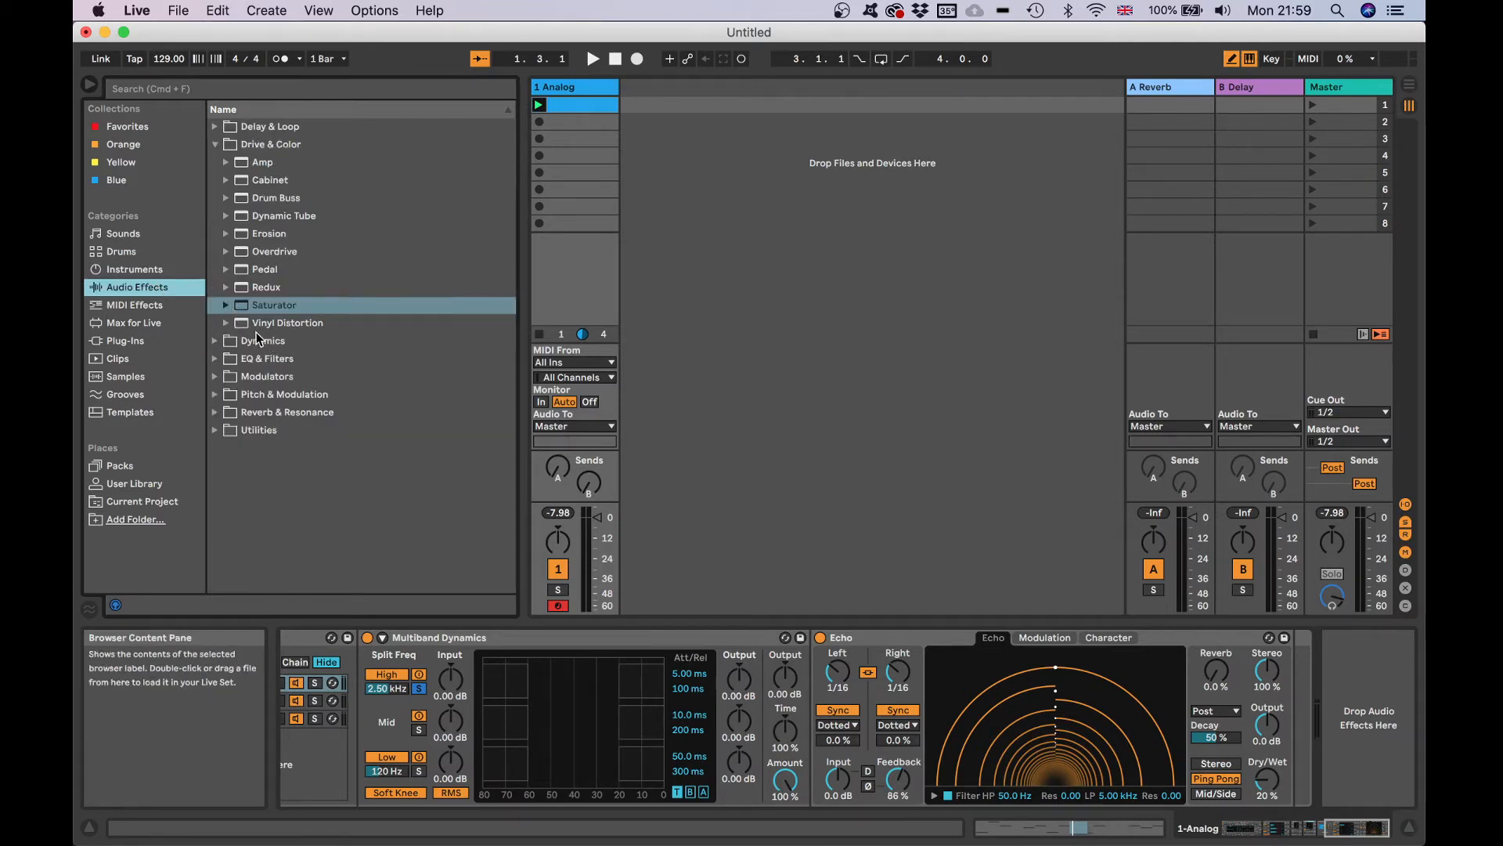
left_click(226, 414)
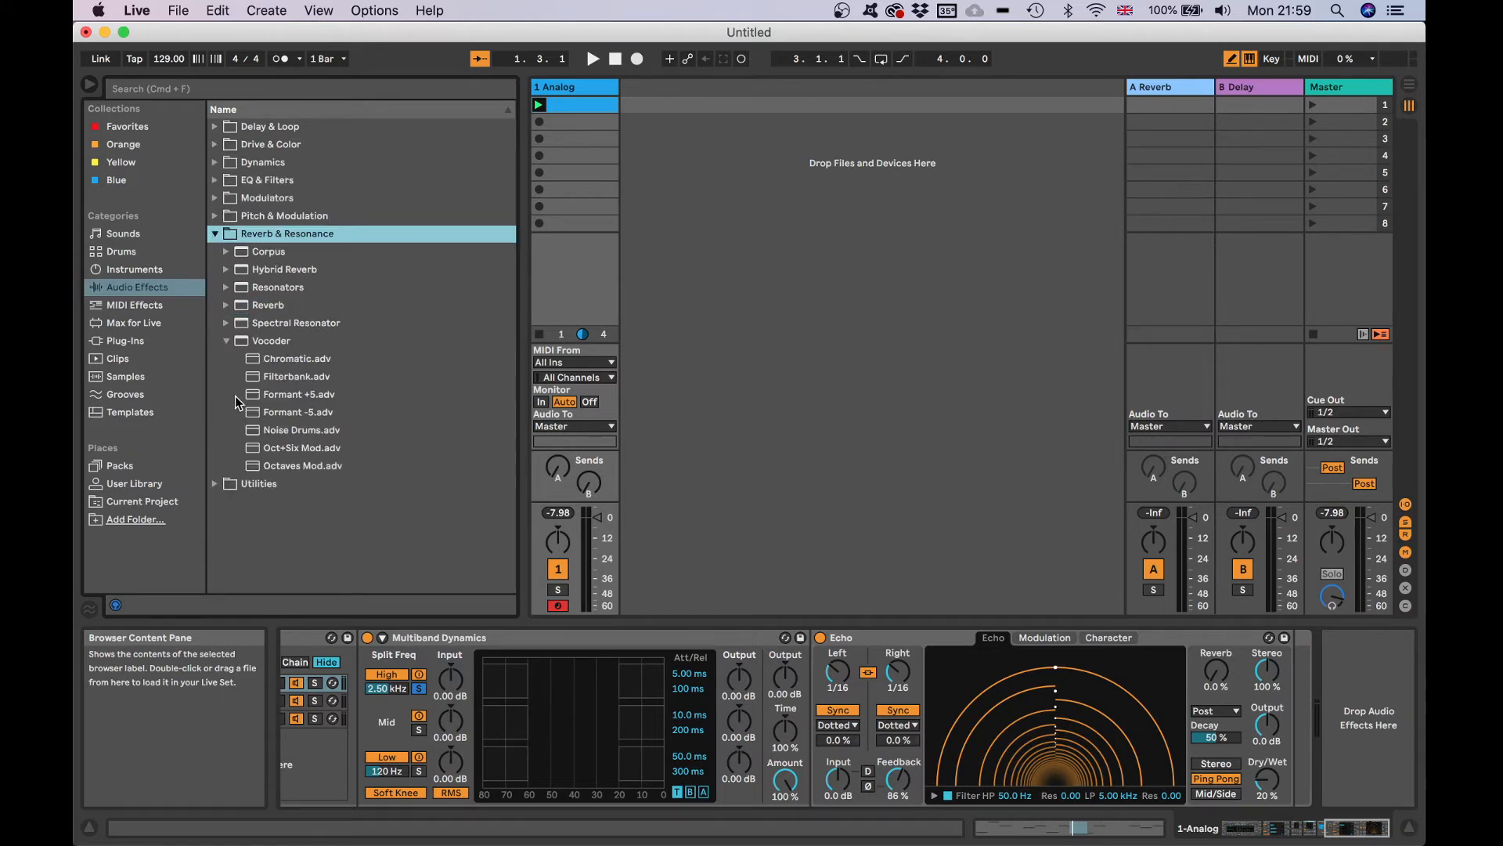
left_click(227, 342)
left_click(264, 287)
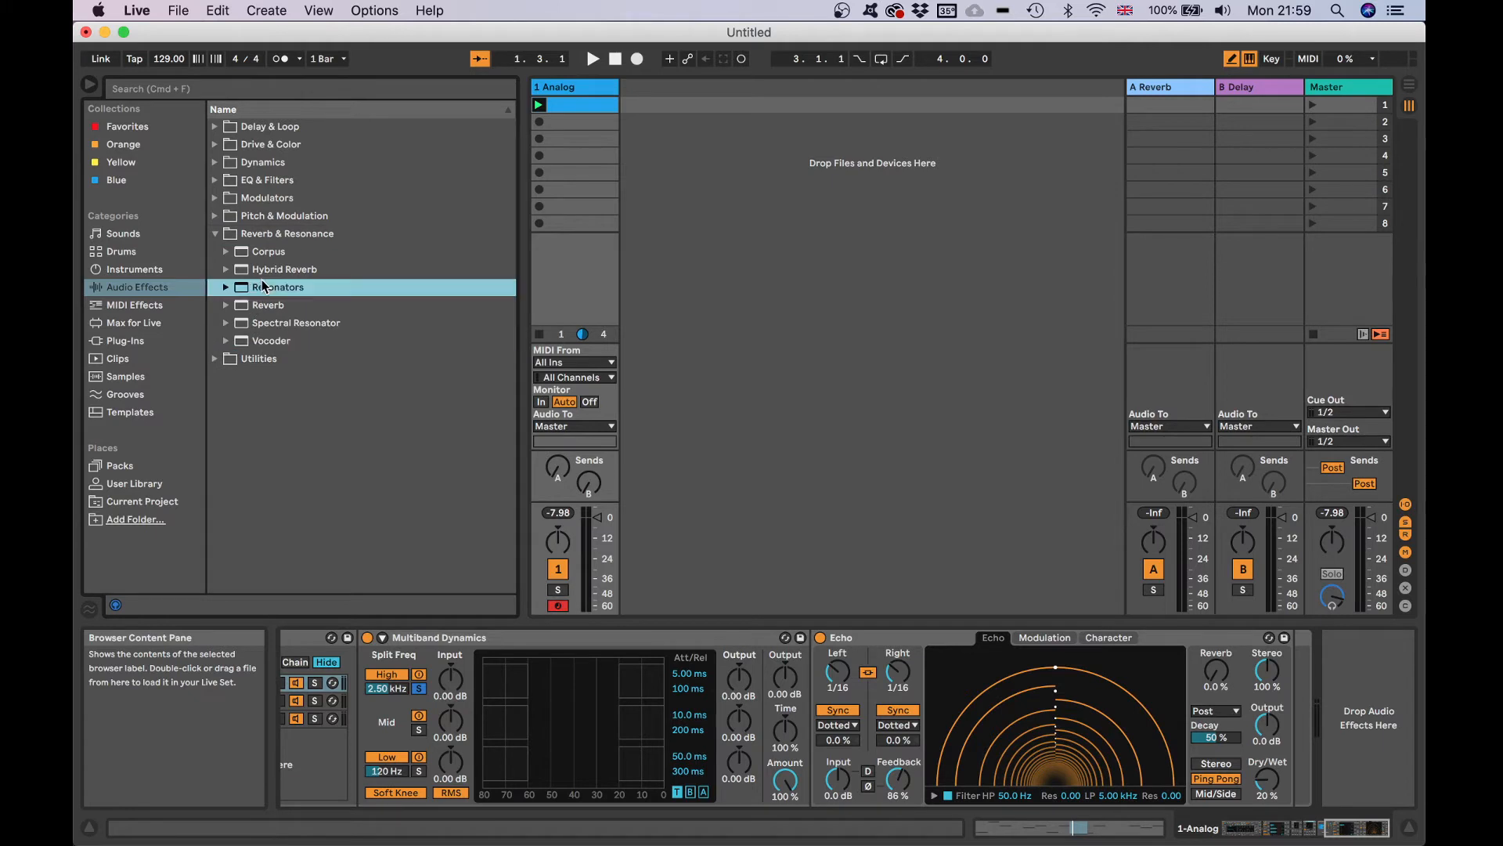
double_click(267, 287)
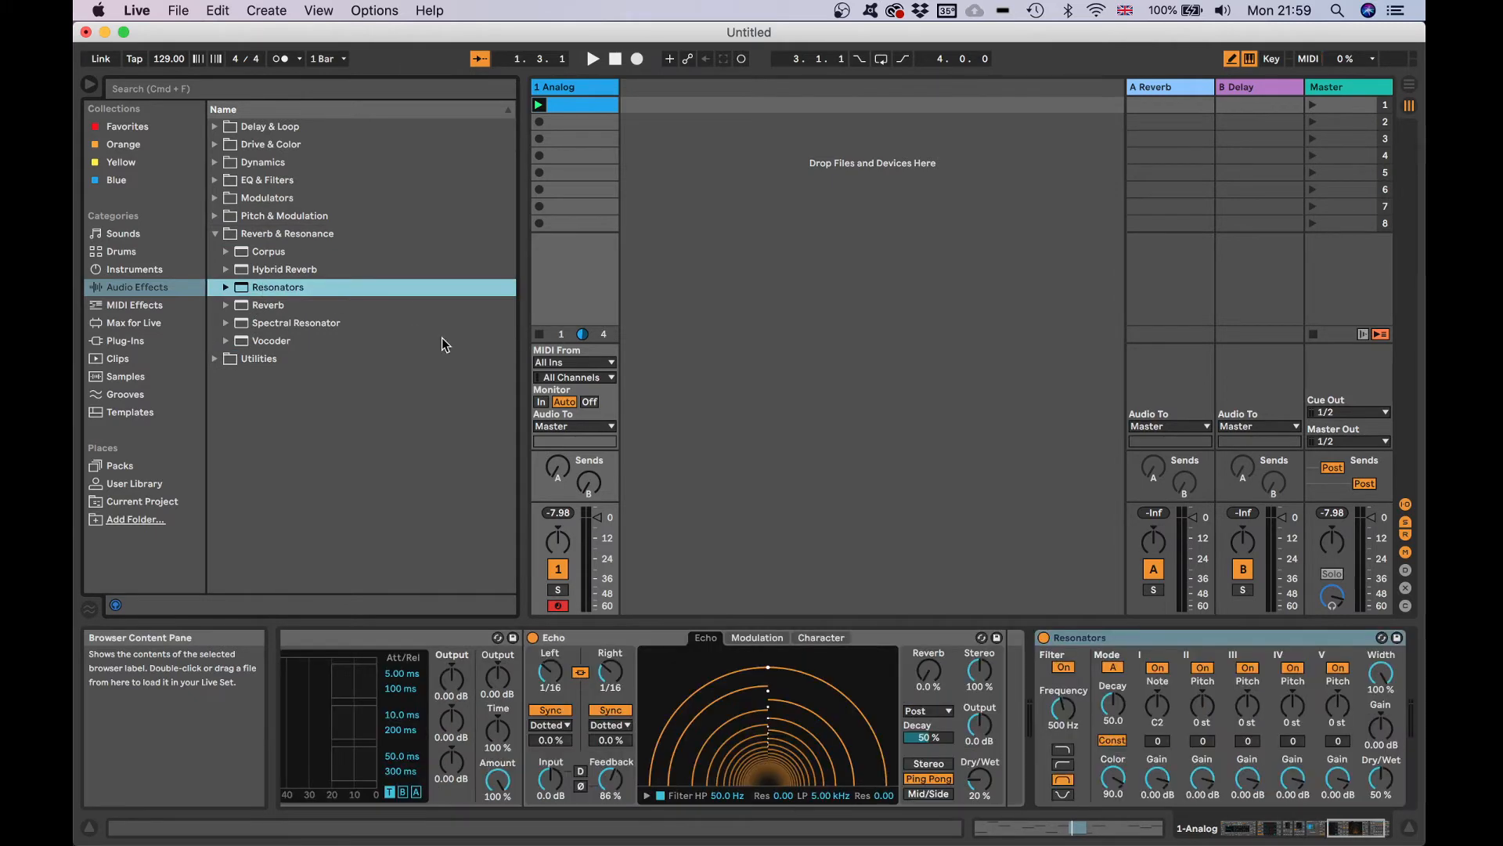
key("space")
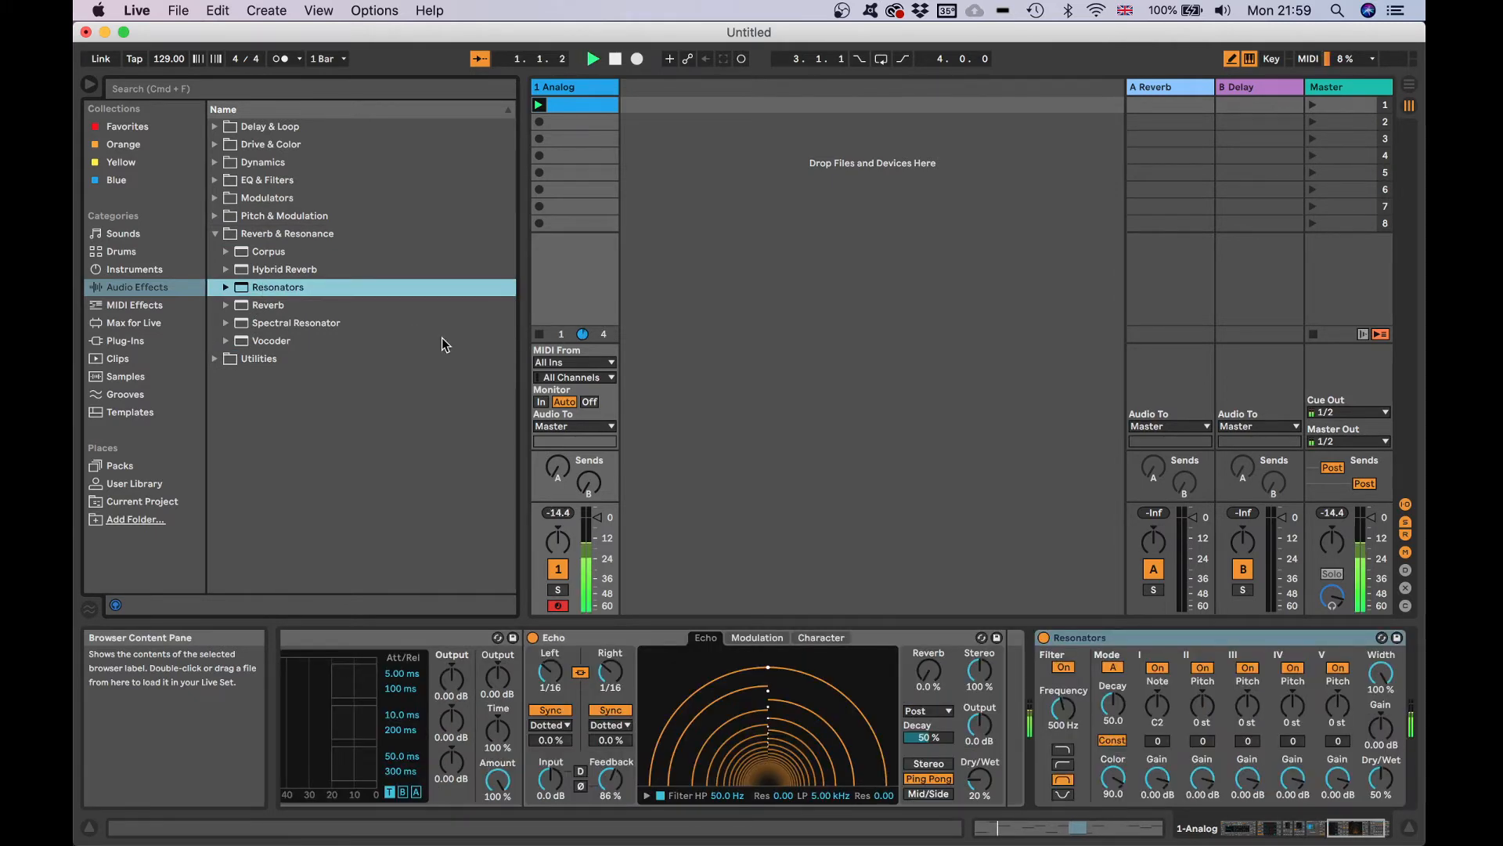
- Tune Resonators to note D1, with pitch II at +4 st and III at +9 st, and switch off resonators IV and V
left_click(1206, 707)
key("Up")
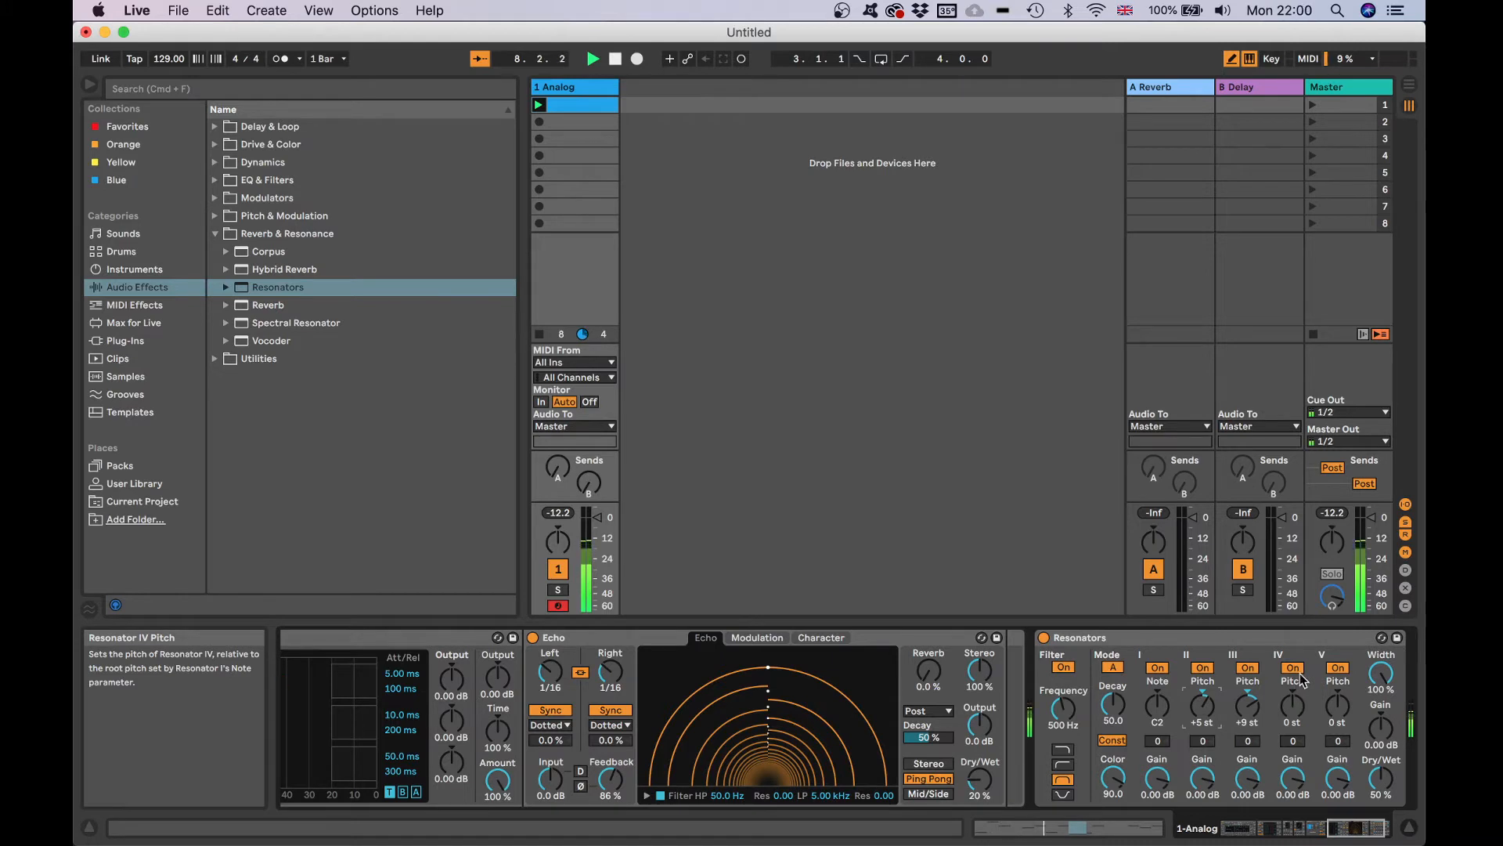
left_click(1299, 670)
left_click(1342, 669)
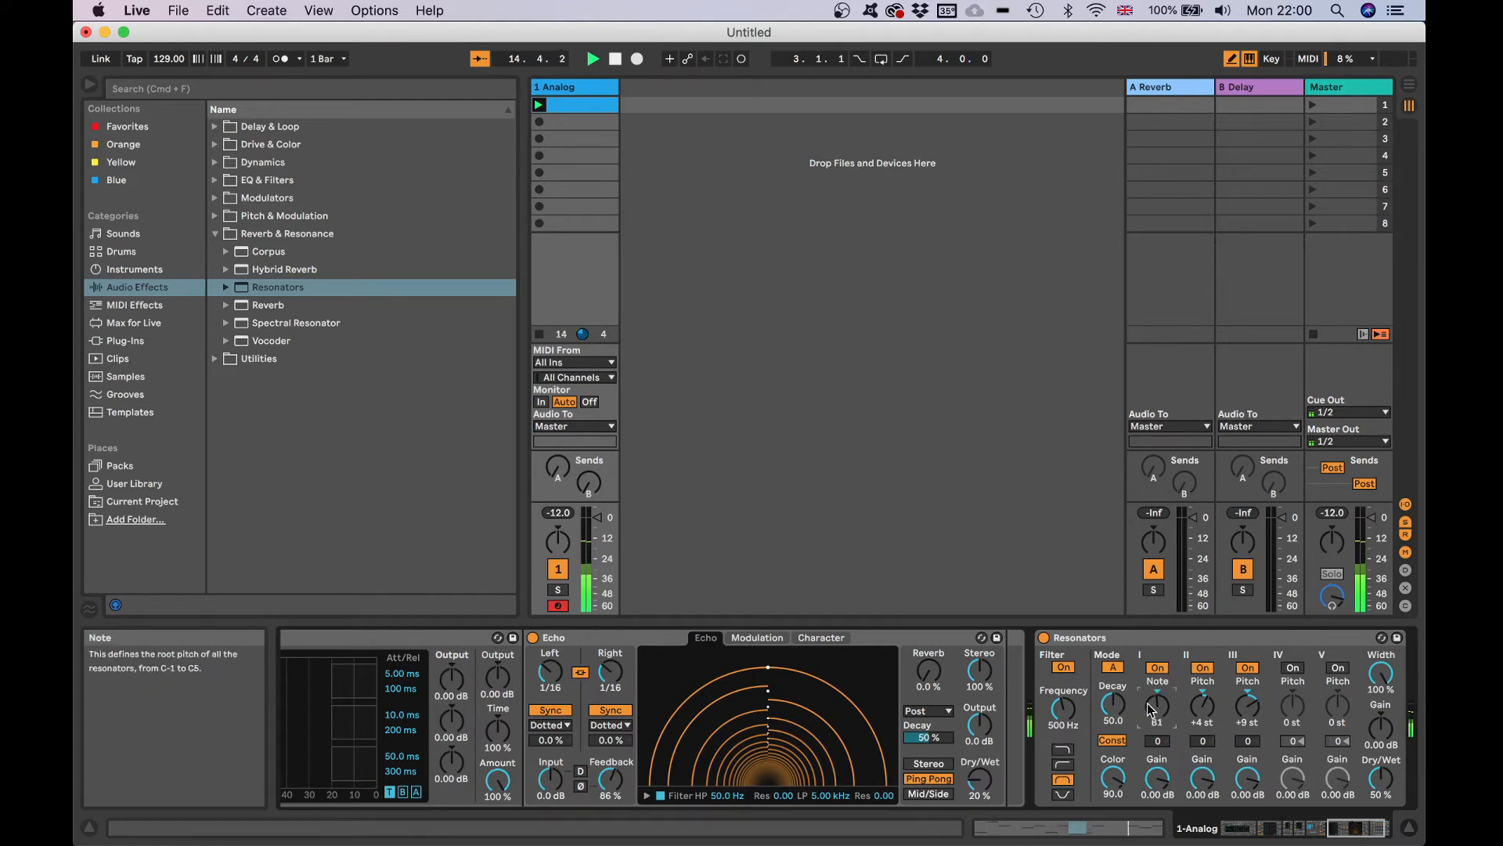
scroll(1149, 708, "down", 5)
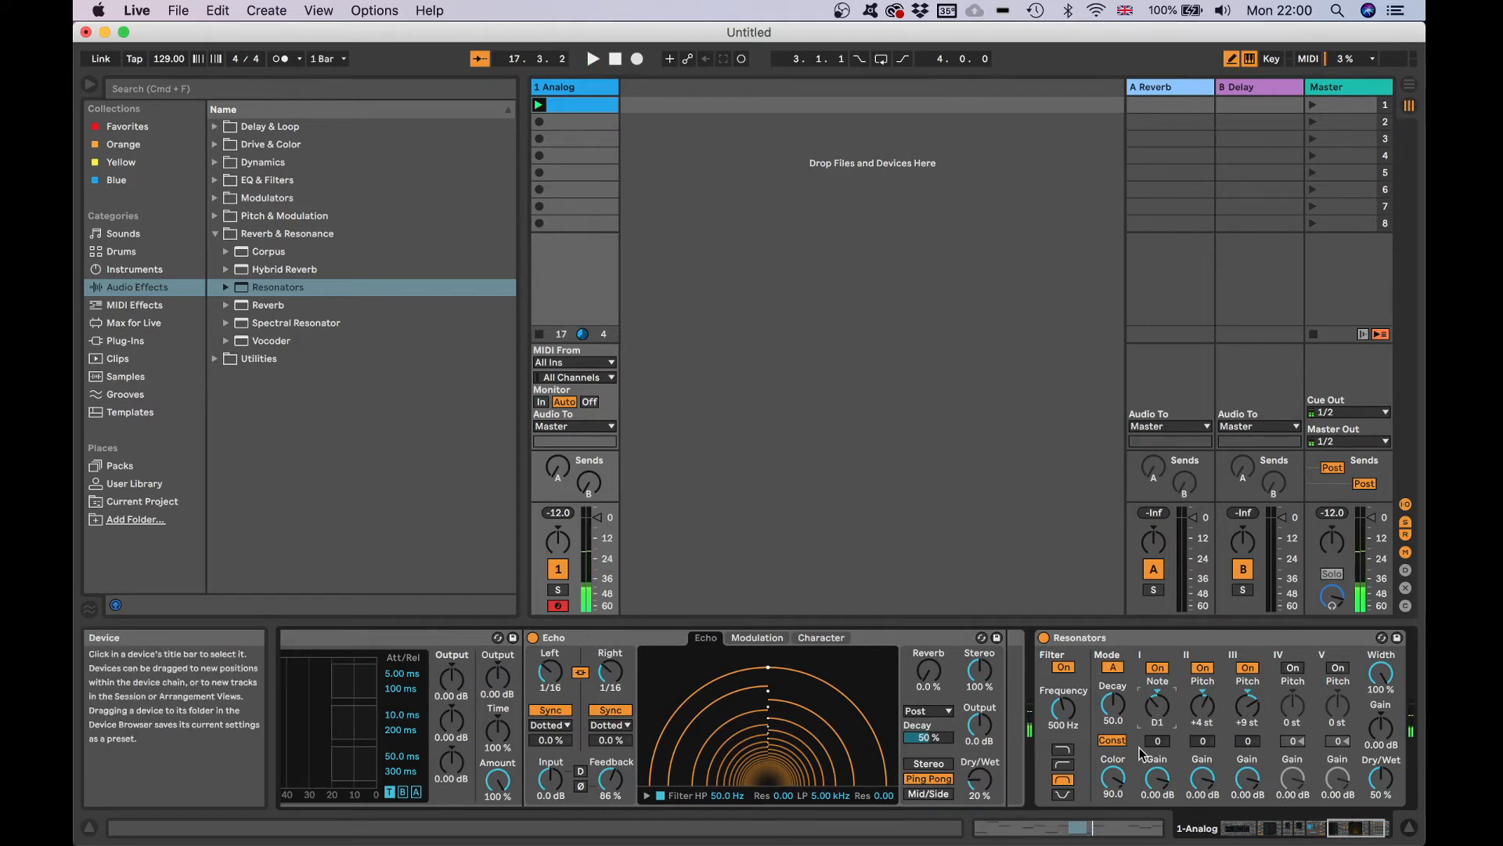
- Group Resonators into its own Audio Effect Rack, show its chain list and play the pattern briefly
scroll(1140, 747, "right", 3)
left_click(1018, 639)
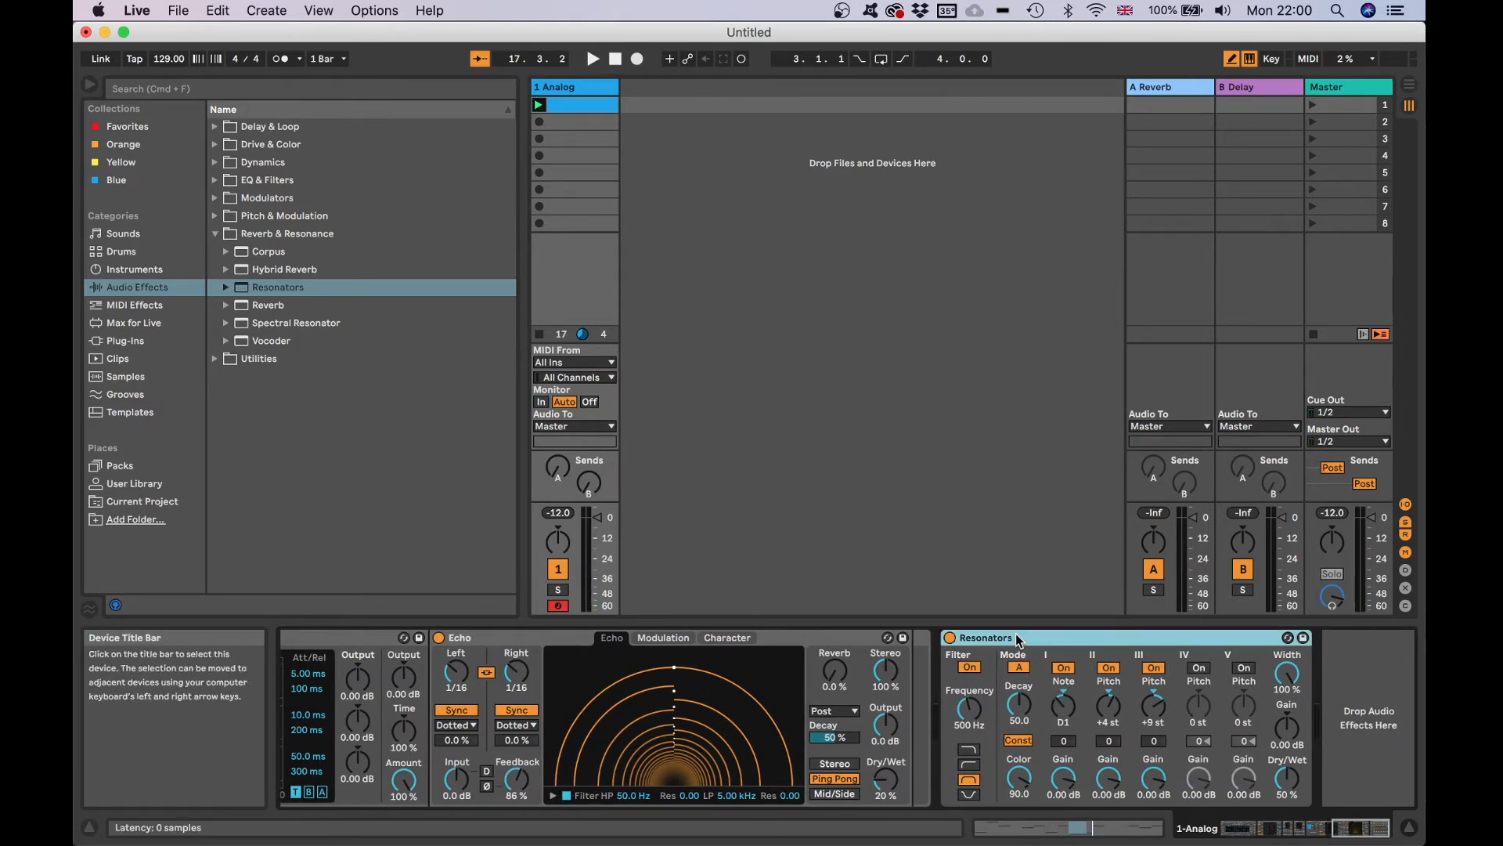
key("super+g")
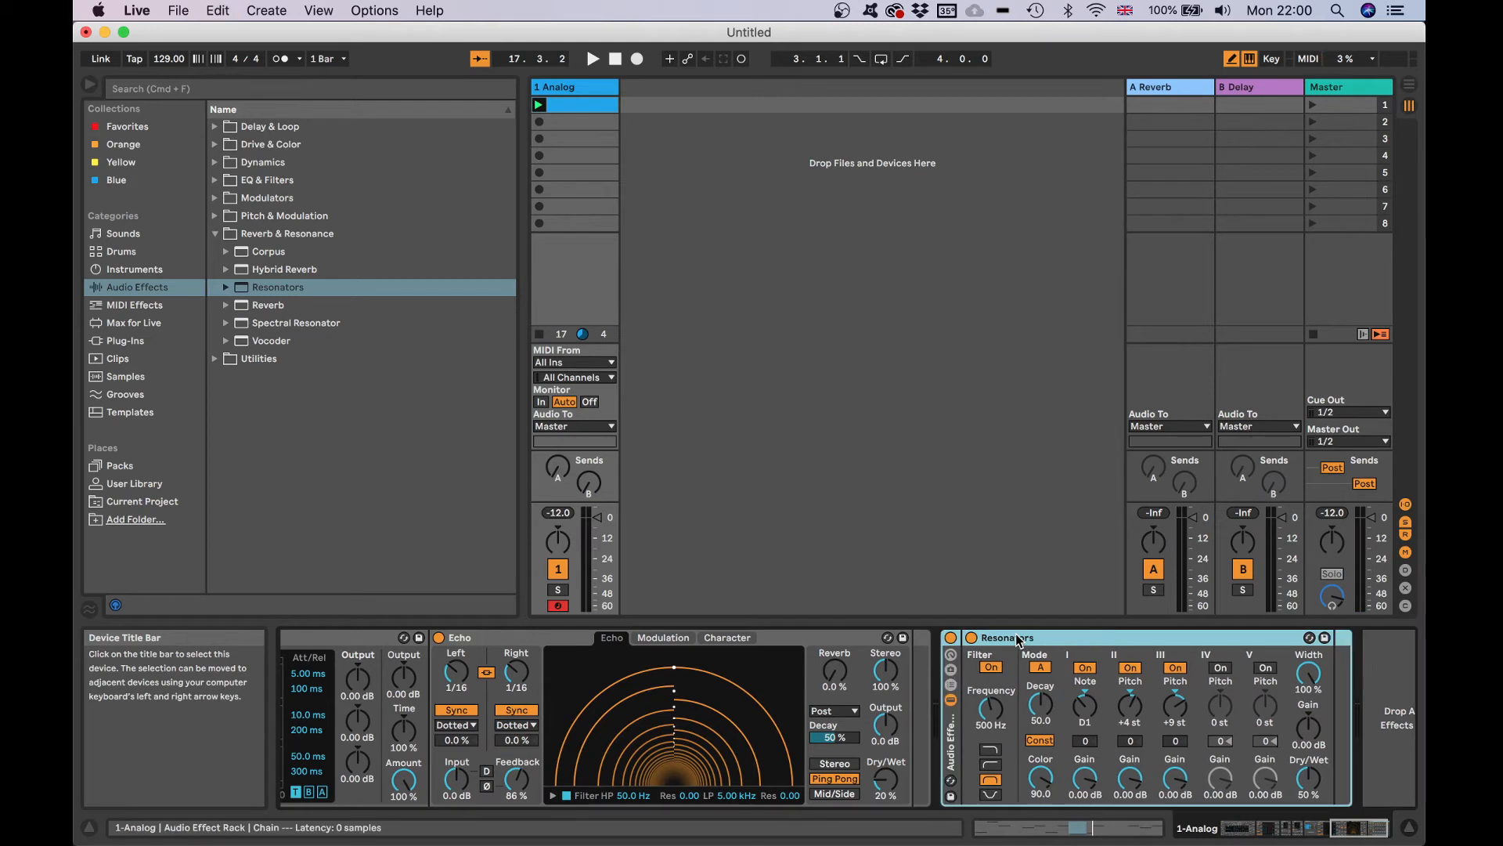
left_click(952, 686)
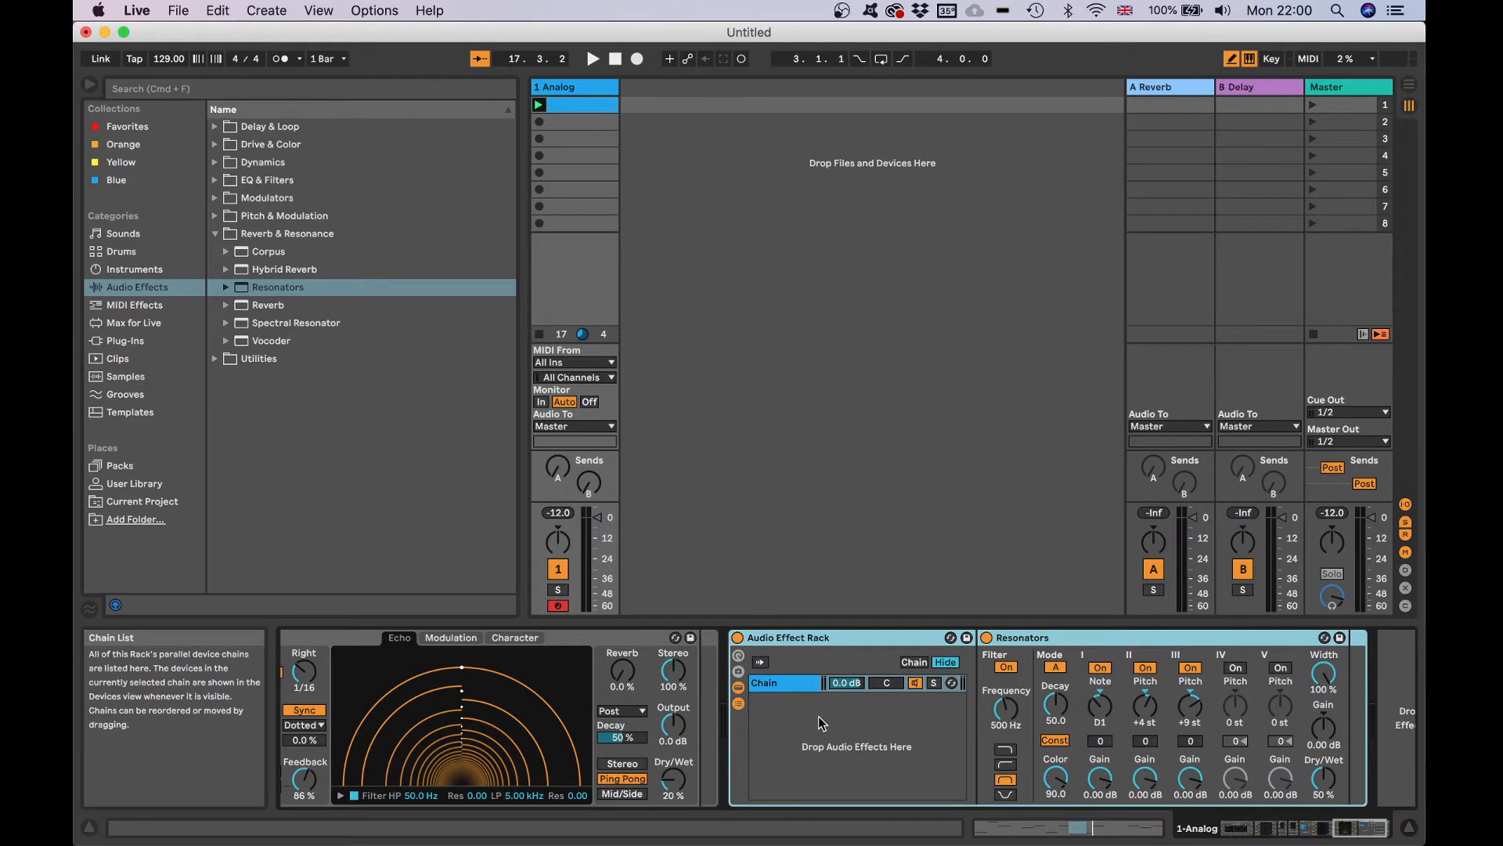
key("space")
key("space")
- Search the Max for Live devices for "rout" and add Audio Routing Example after Resonators
left_click(153, 324)
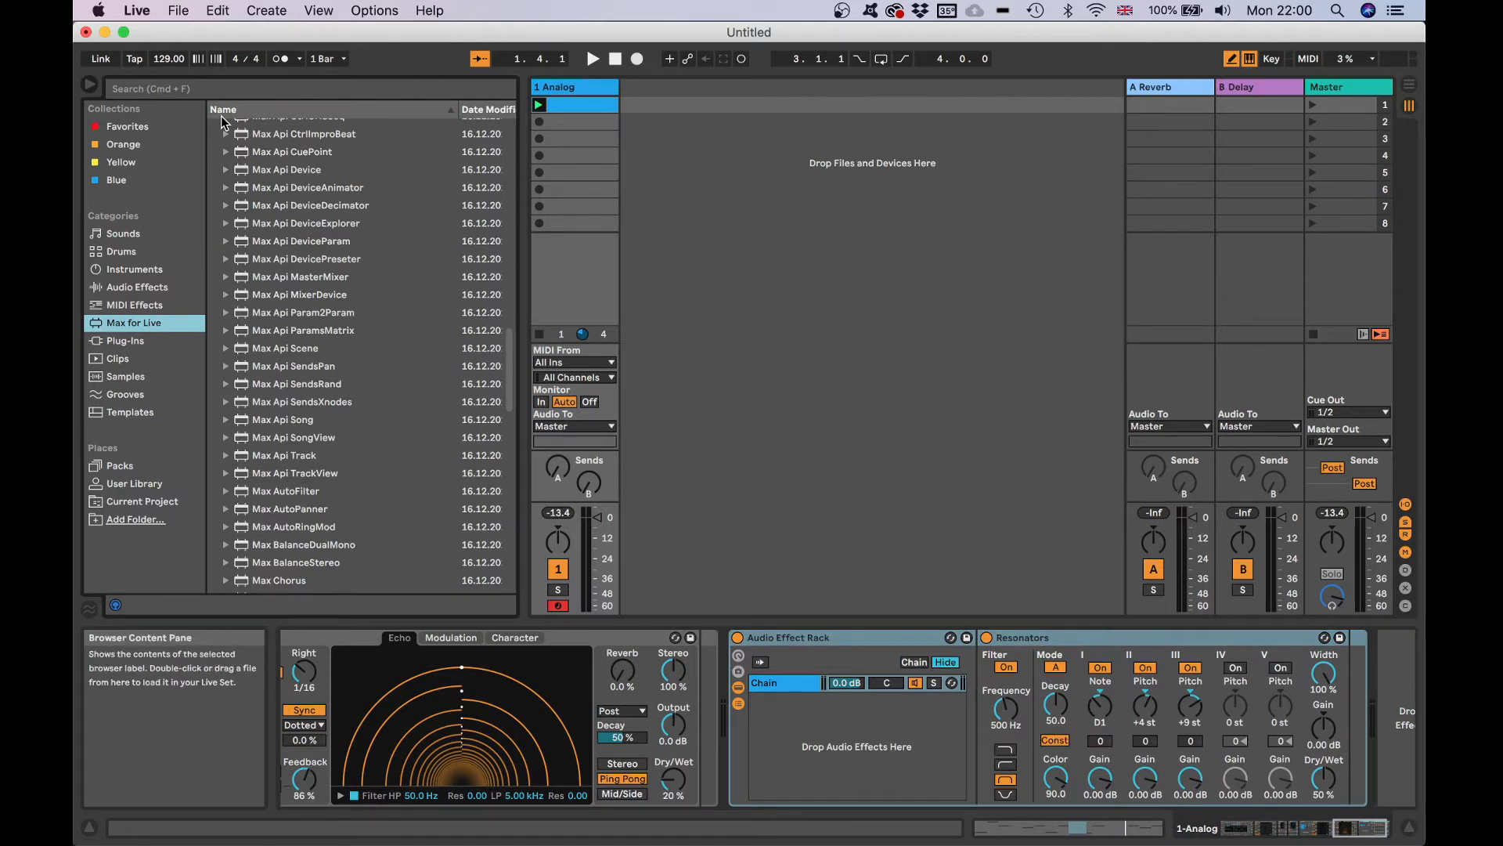
left_click(200, 88)
type("rout")
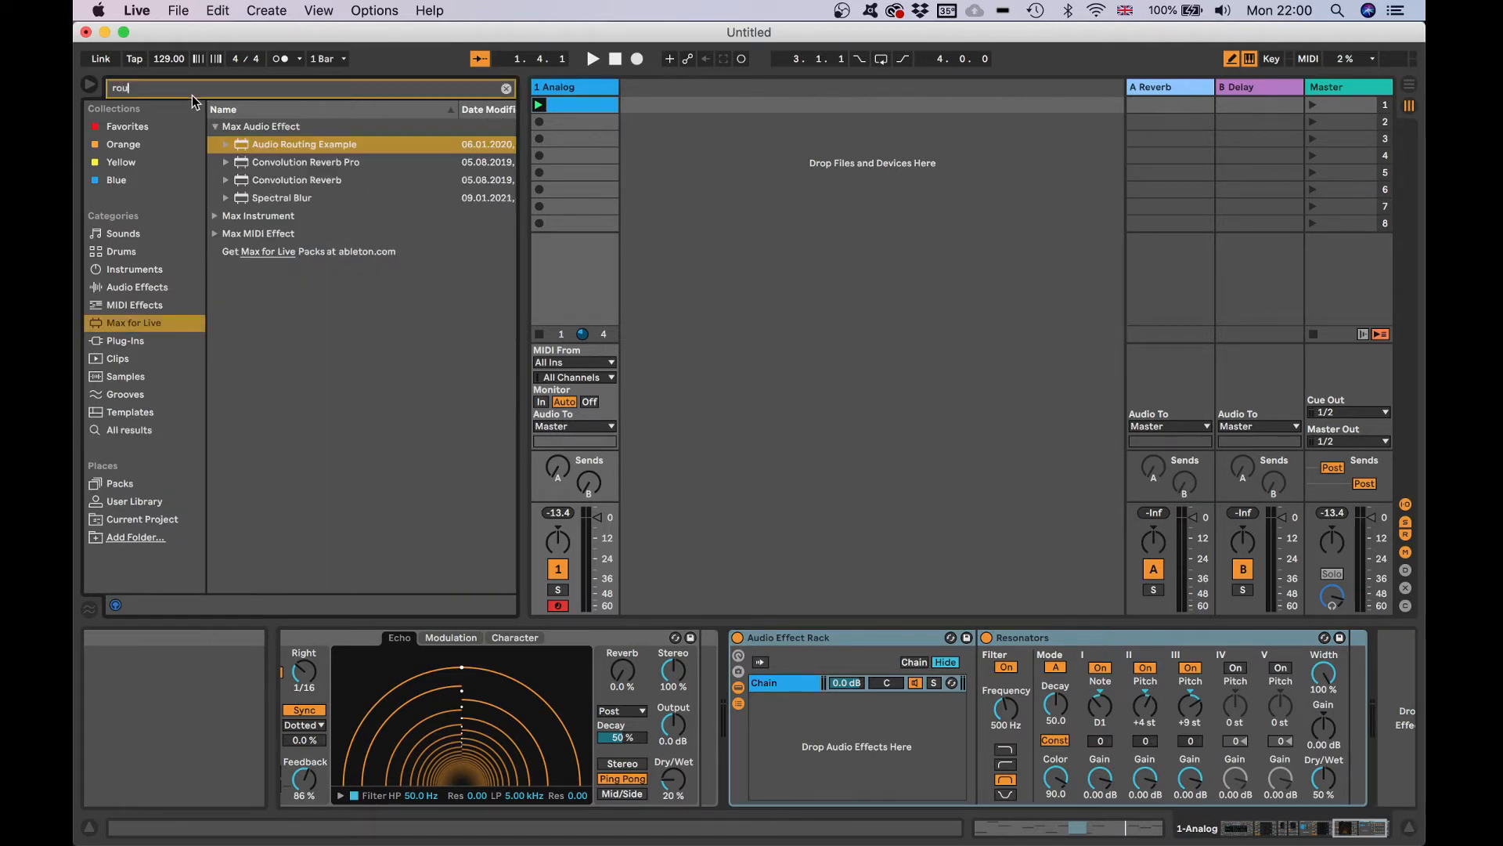
double_click(259, 146)
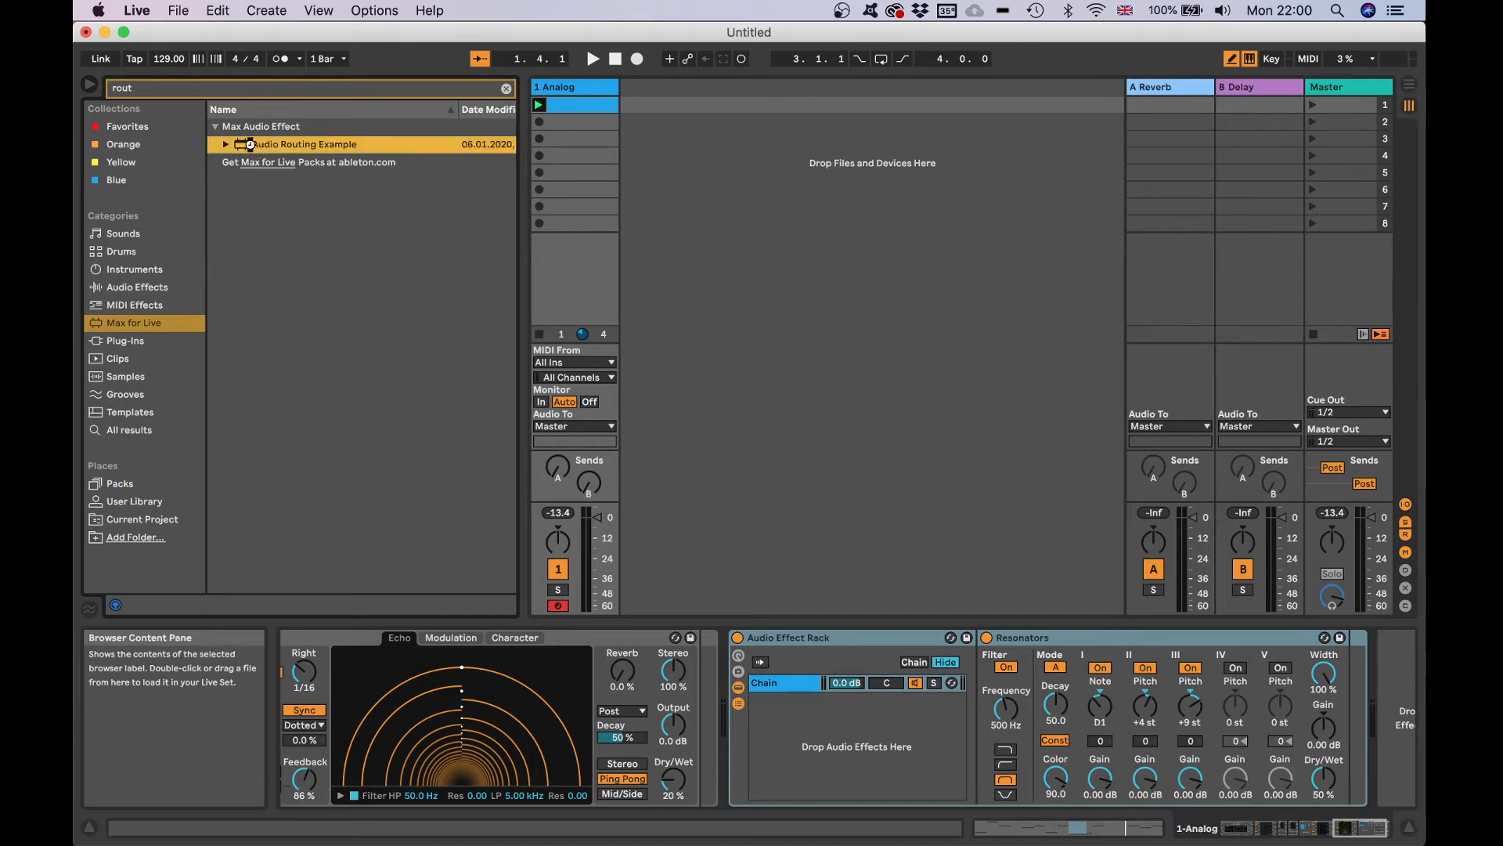
- Route Output 1/2 of Audio Routing Example to the A-Reverb return track
scroll(752, 720, "left", 10)
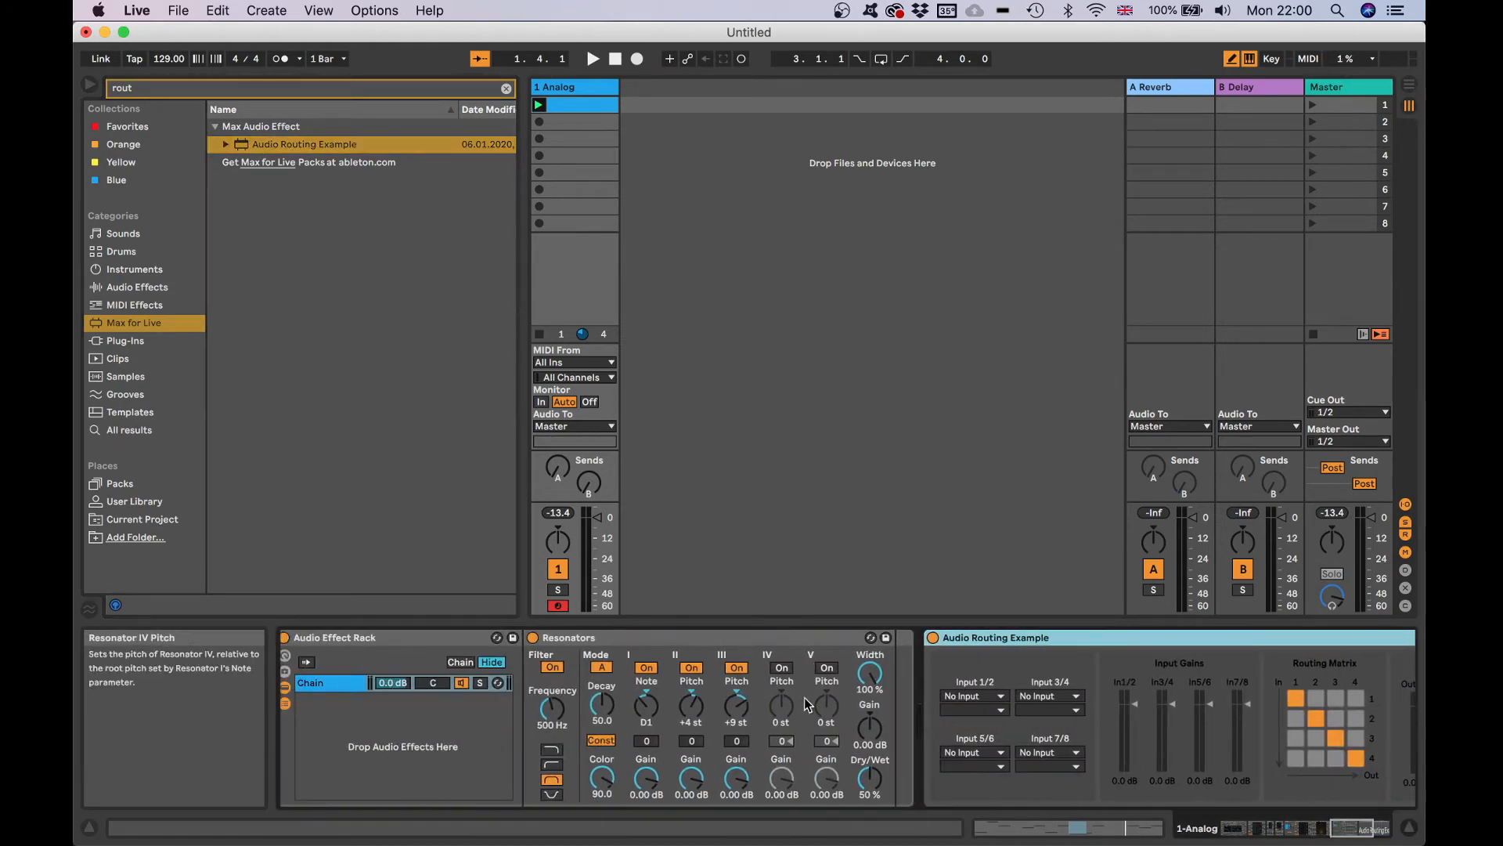
scroll(900, 650, "right", 10)
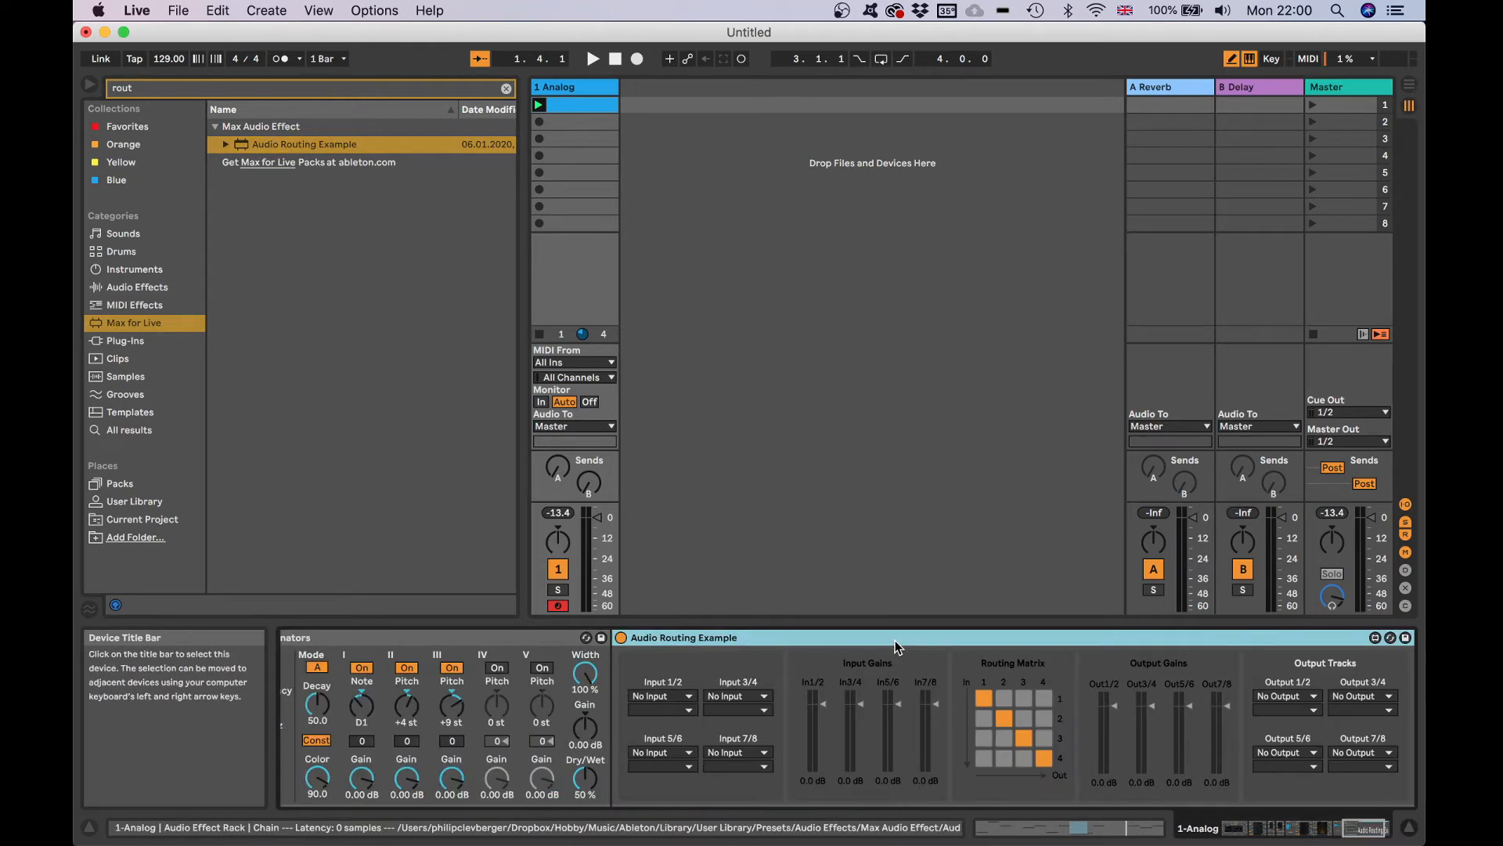
left_click(1281, 697)
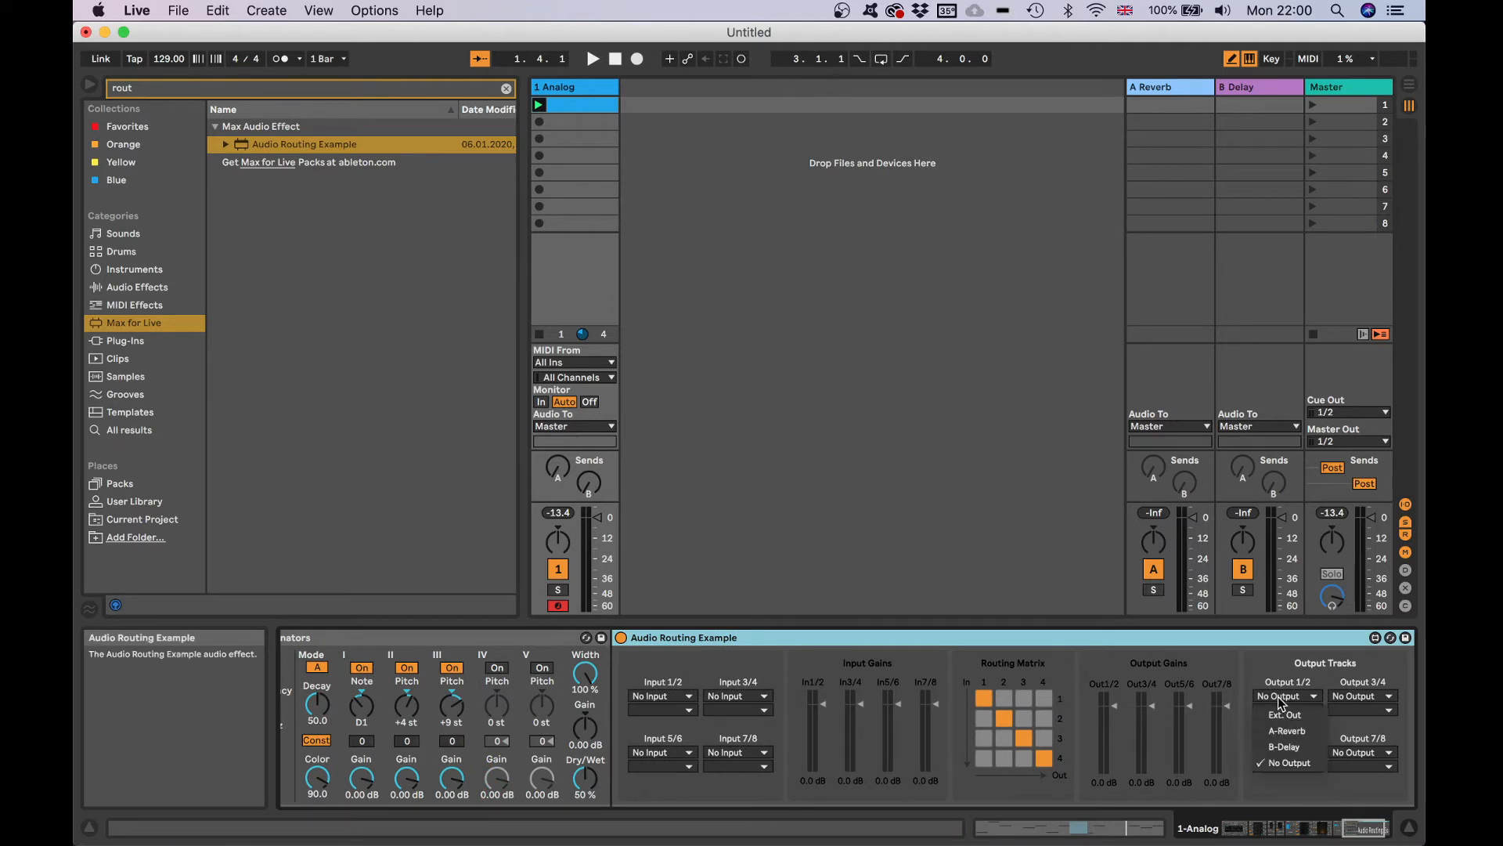
left_click(1292, 733)
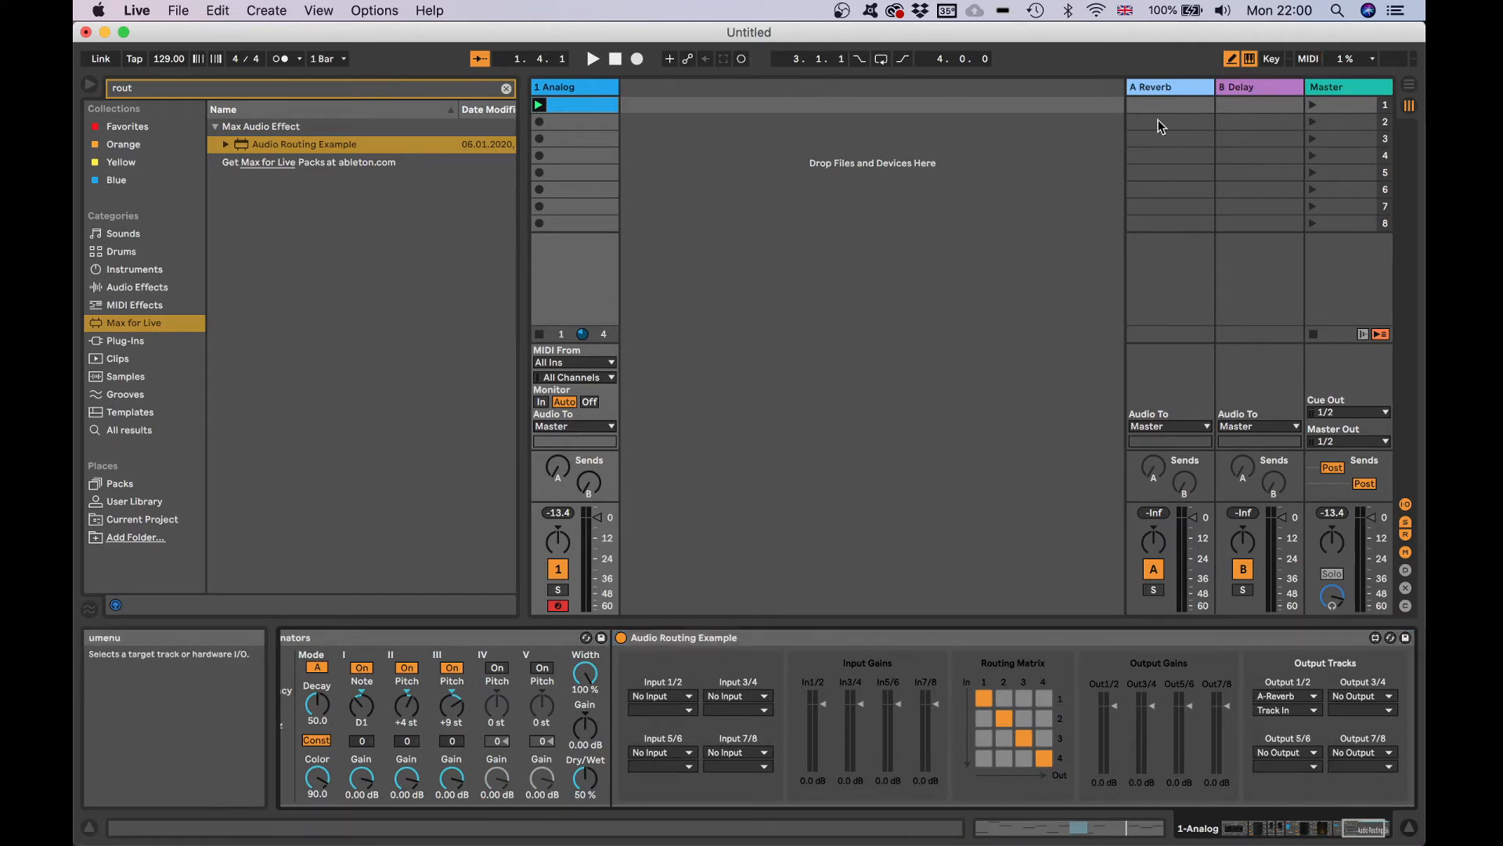
- Raise the Decay Time of the Reverb on return track A to about 14 s and play the pattern
left_click(1160, 88)
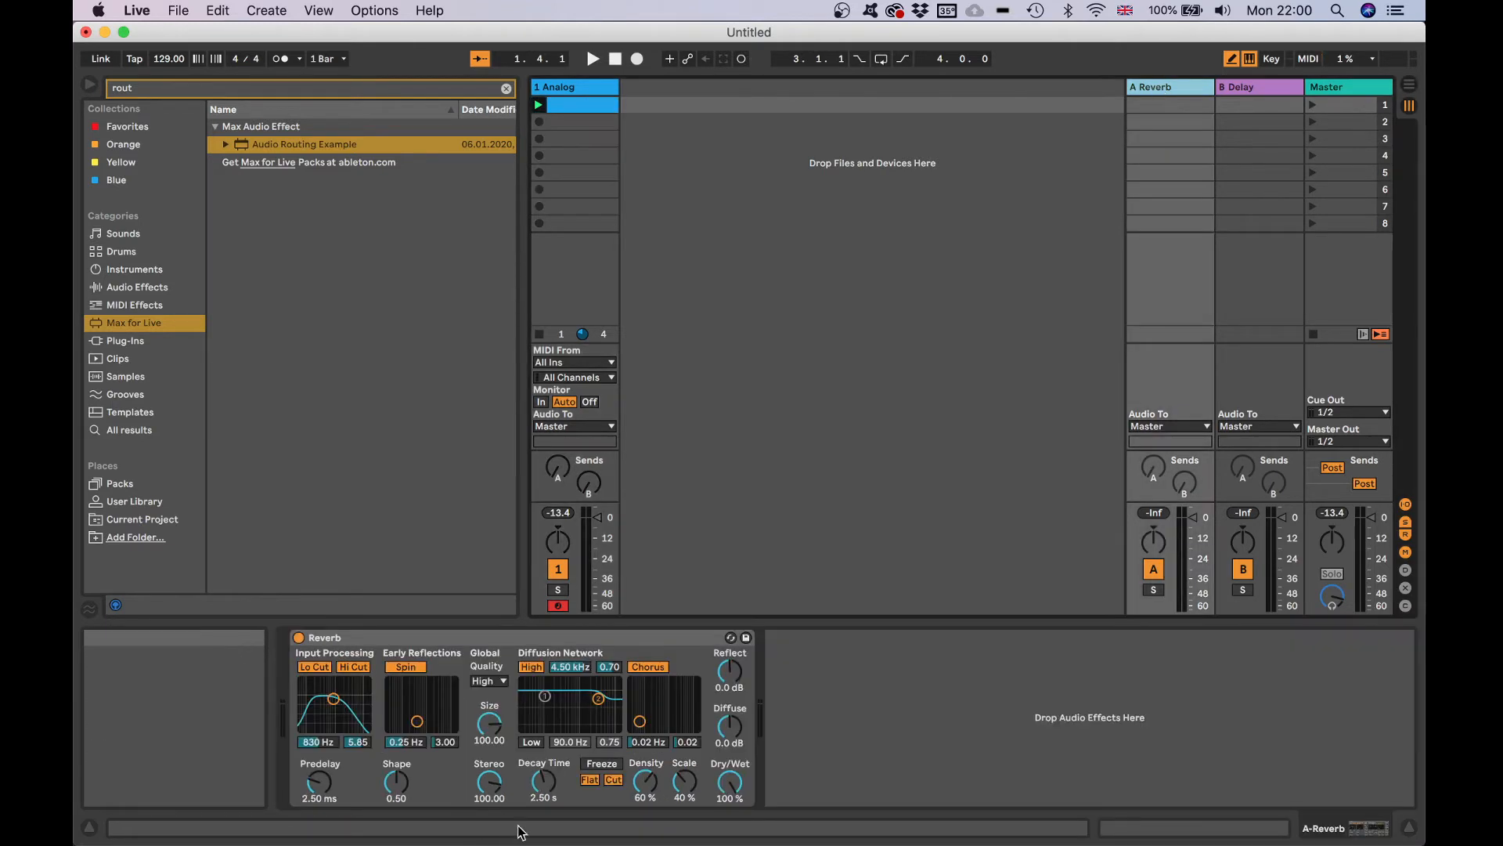
left_click_drag(544, 781, 543, 744)
key("space")
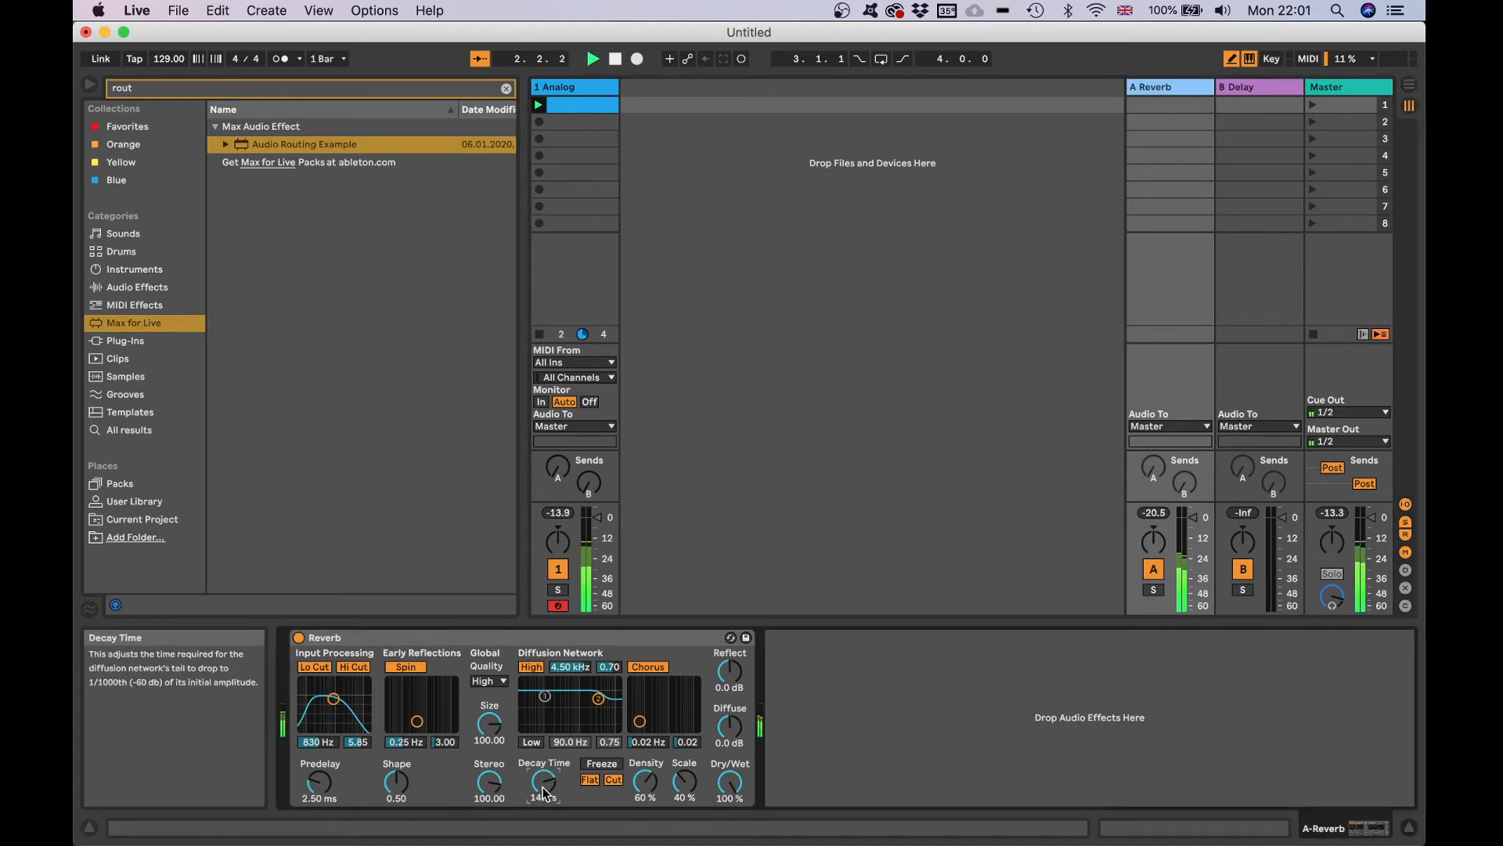
- Raise the input filter frequency of the Reverb on return track A to 2.77 kHz and check the return tracks
left_click_drag(334, 698, 345, 699)
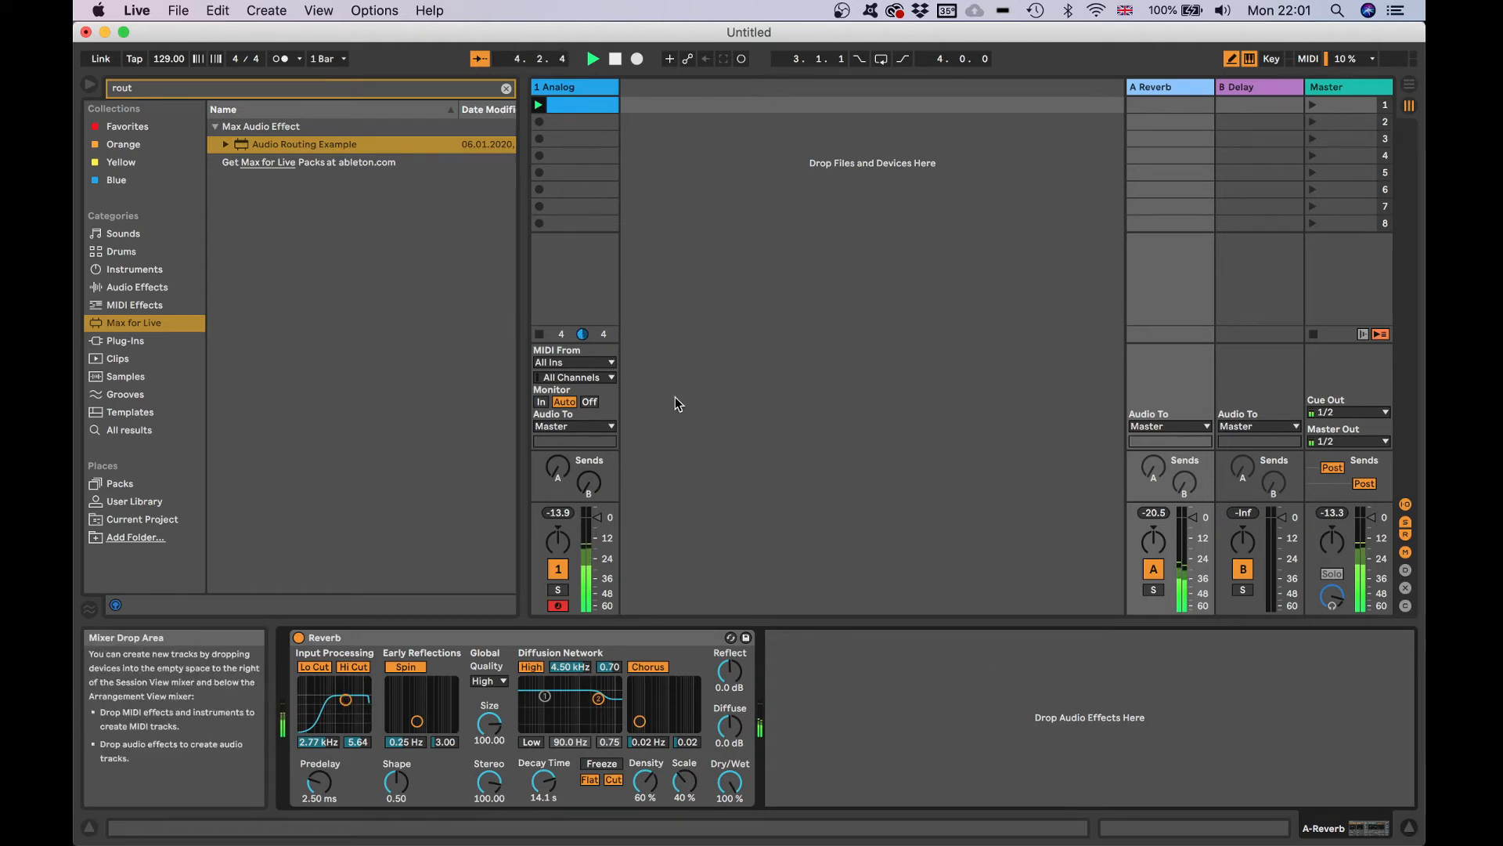
left_click(1249, 94)
left_click(1174, 94)
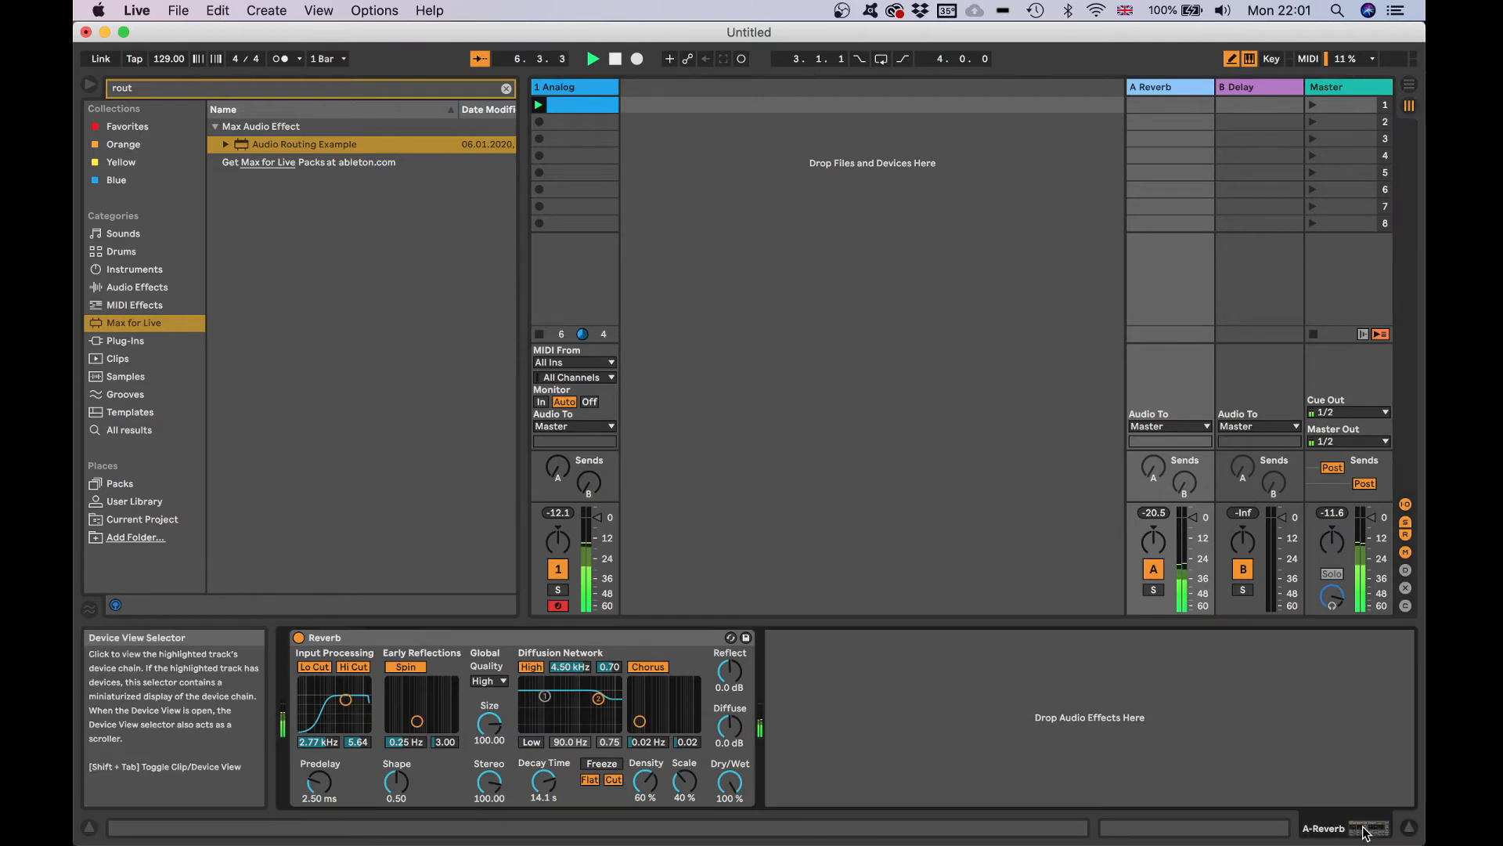
- Group Resonators and Audio Routing Example on the Analog track into a new Audio Effect Rack
left_click(568, 90)
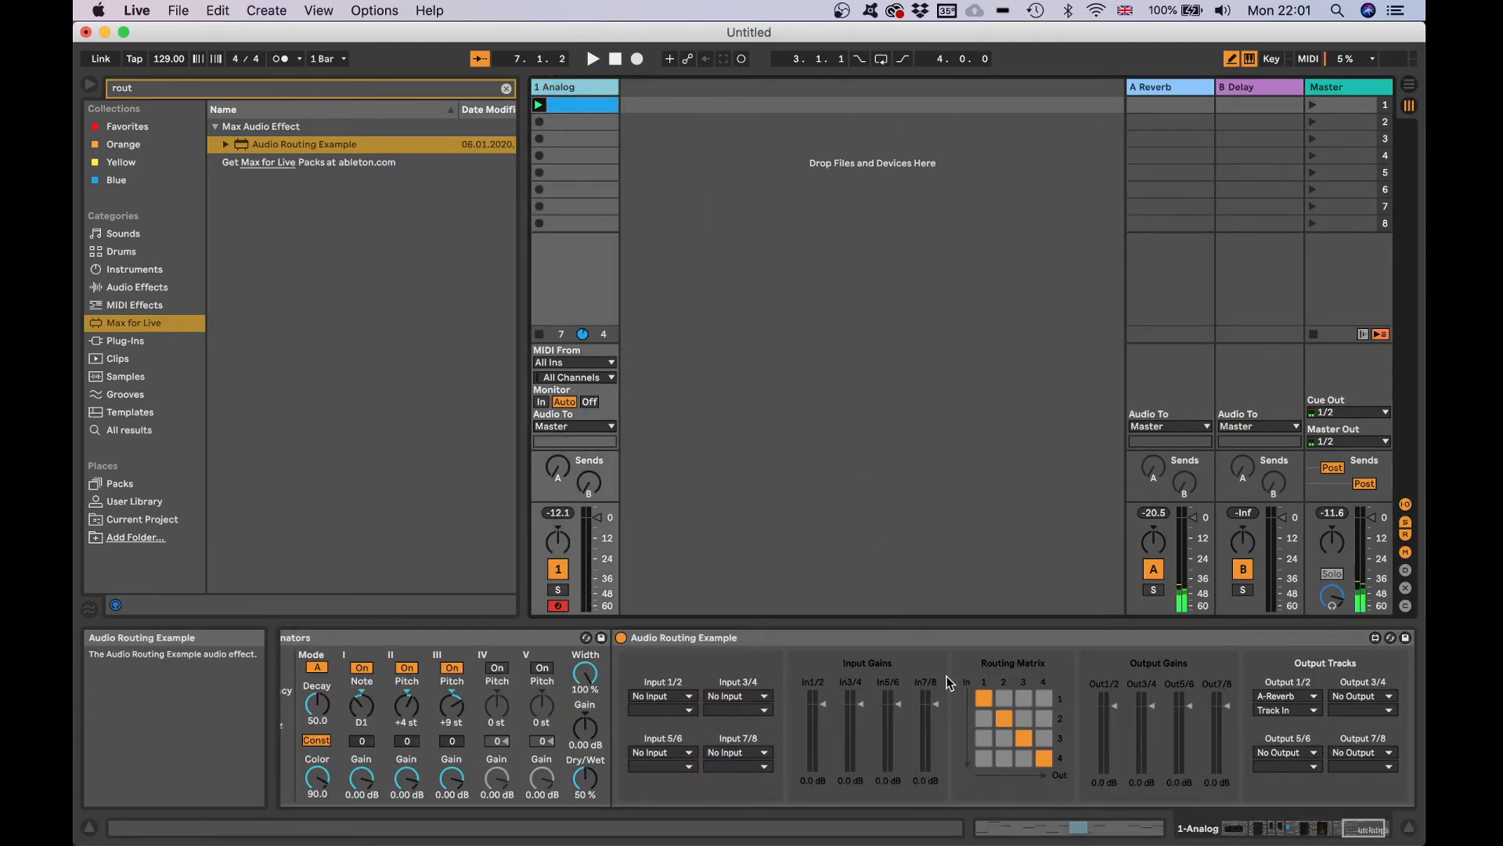
scroll(949, 683, "left", 5)
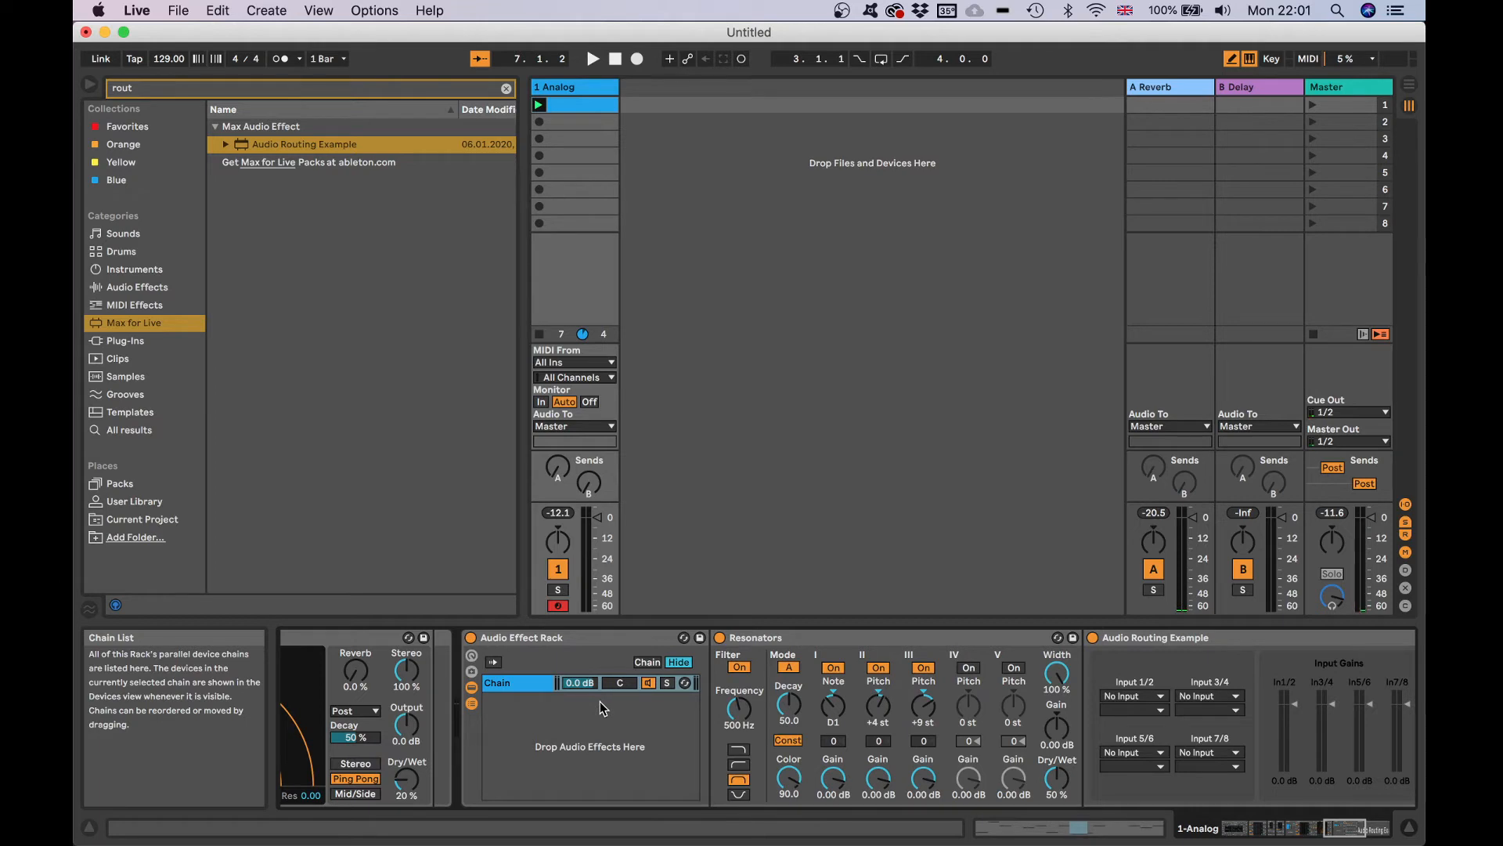
left_click(797, 636)
scroll(832, 639, "right", 2)
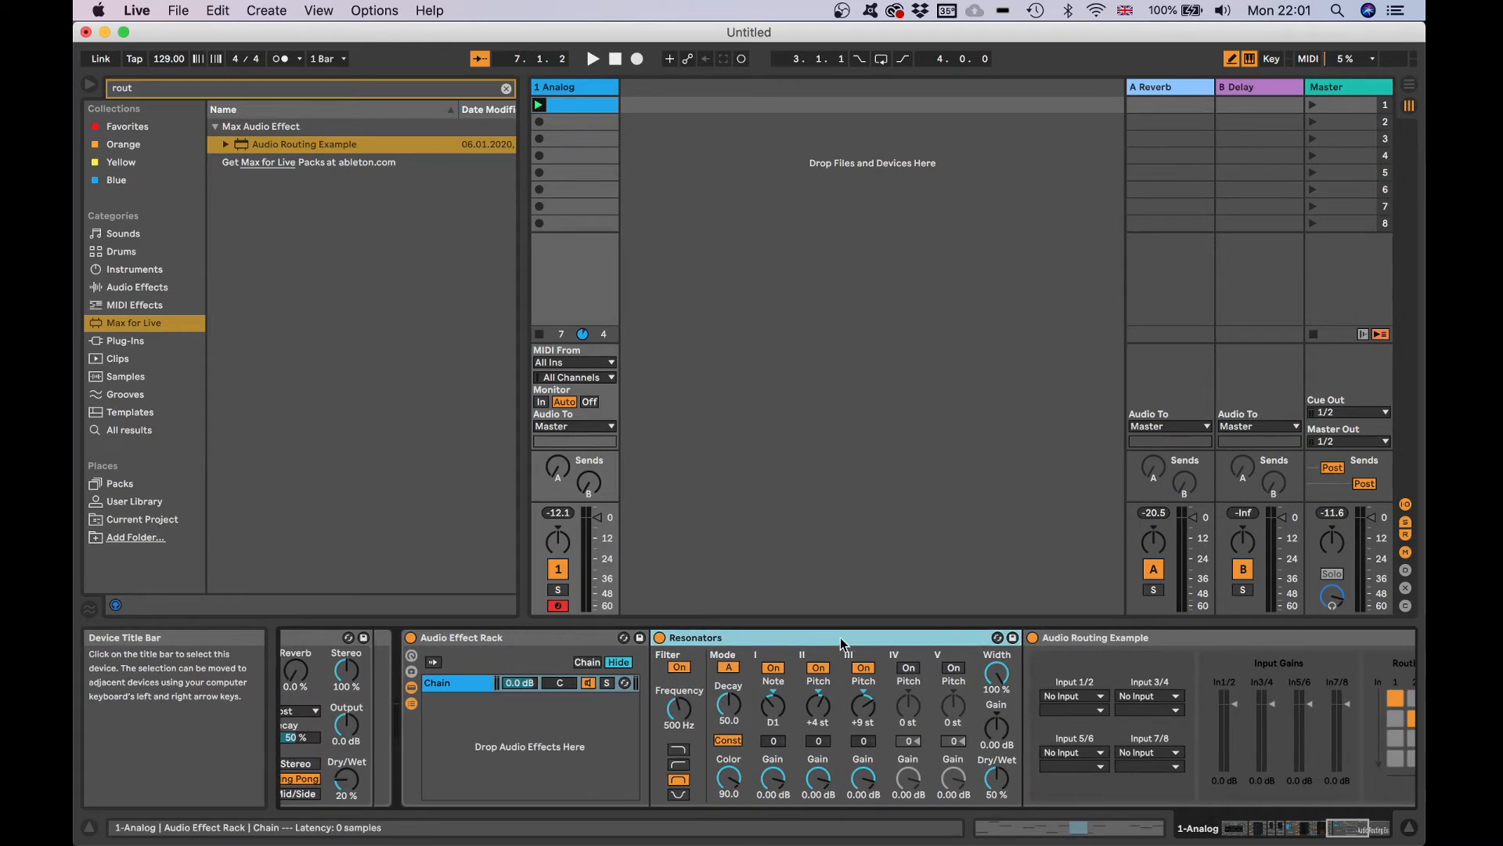
left_click(1116, 639, "shift")
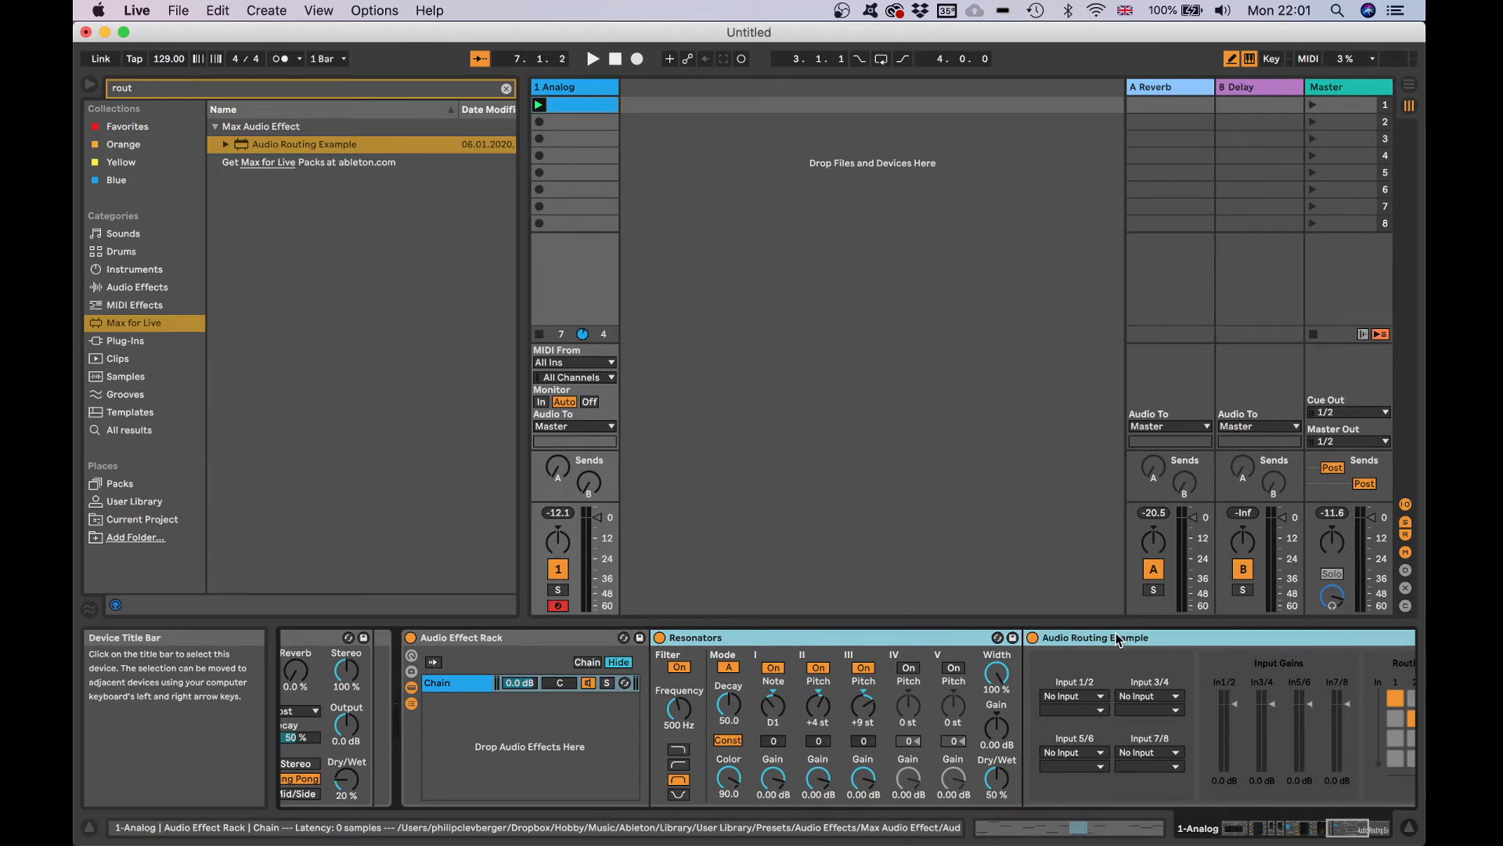
key("super+g")
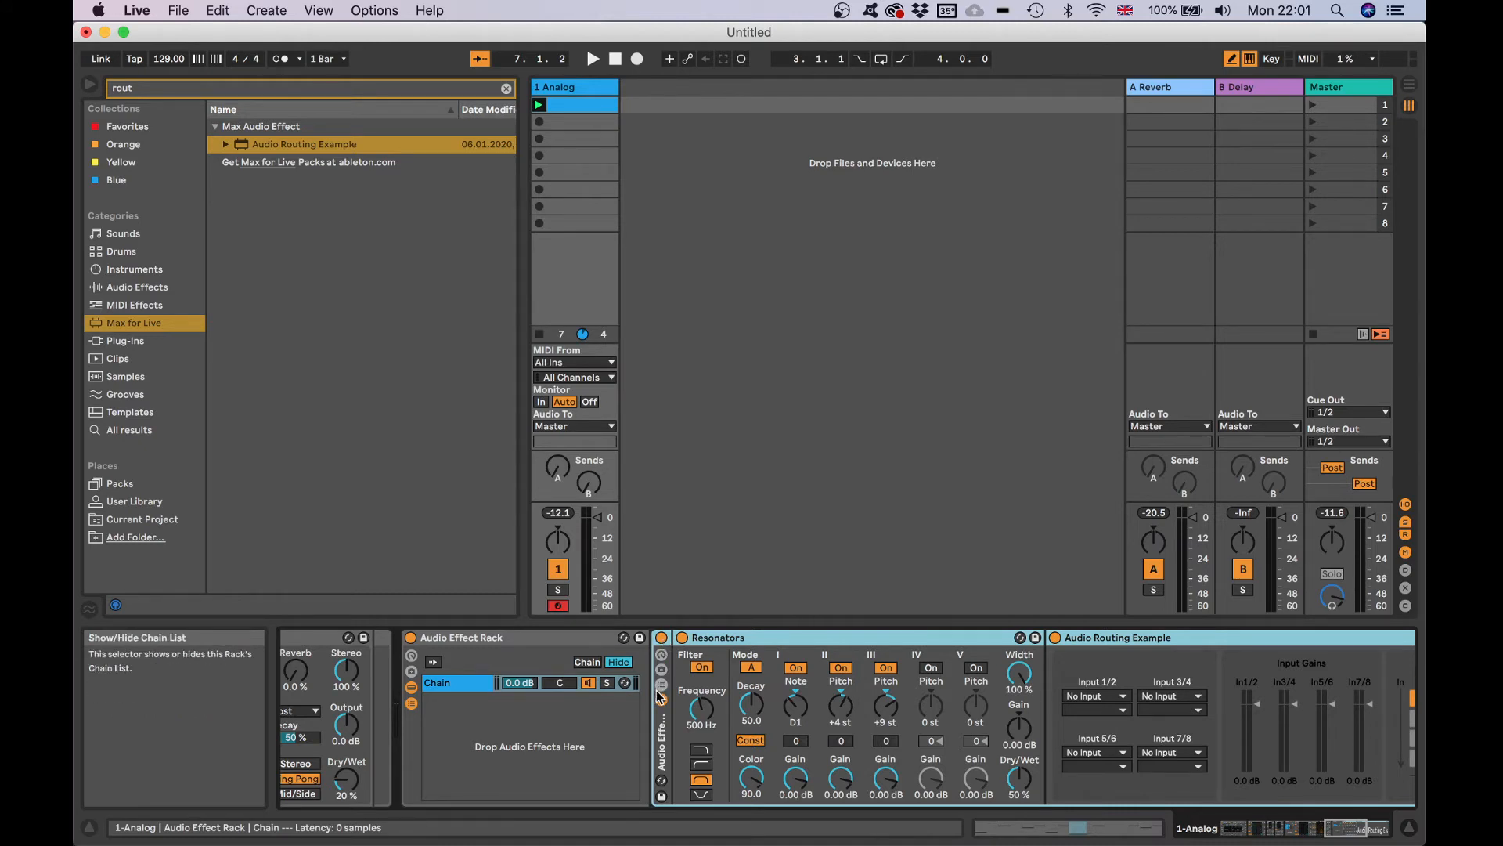
- Show the new rack's Device On automation in the clip, unlink its envelope loop and extend the loop end to 4.3.1
right_click(661, 639)
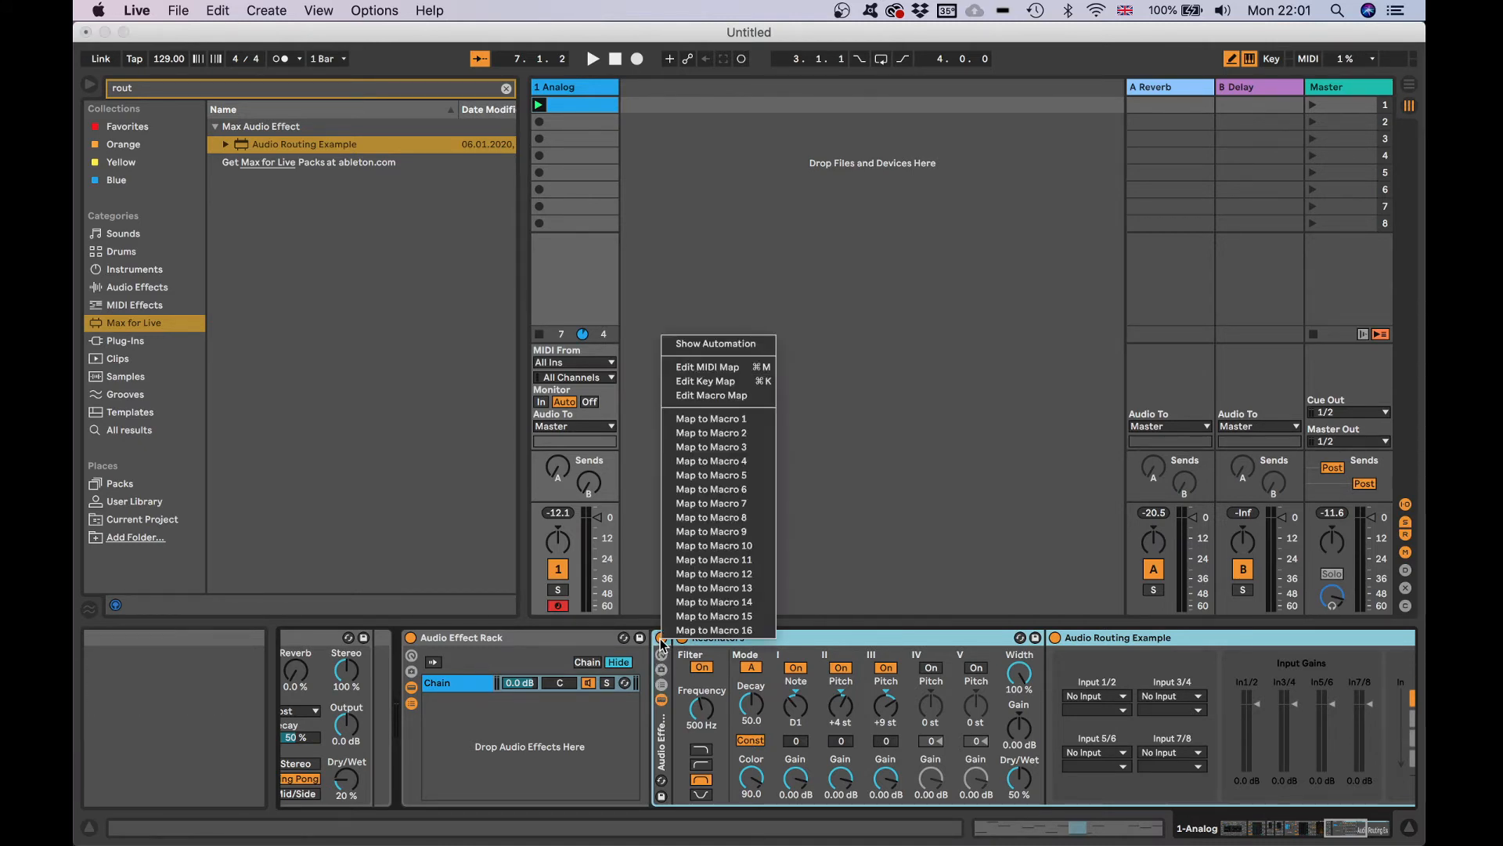
left_click(727, 343)
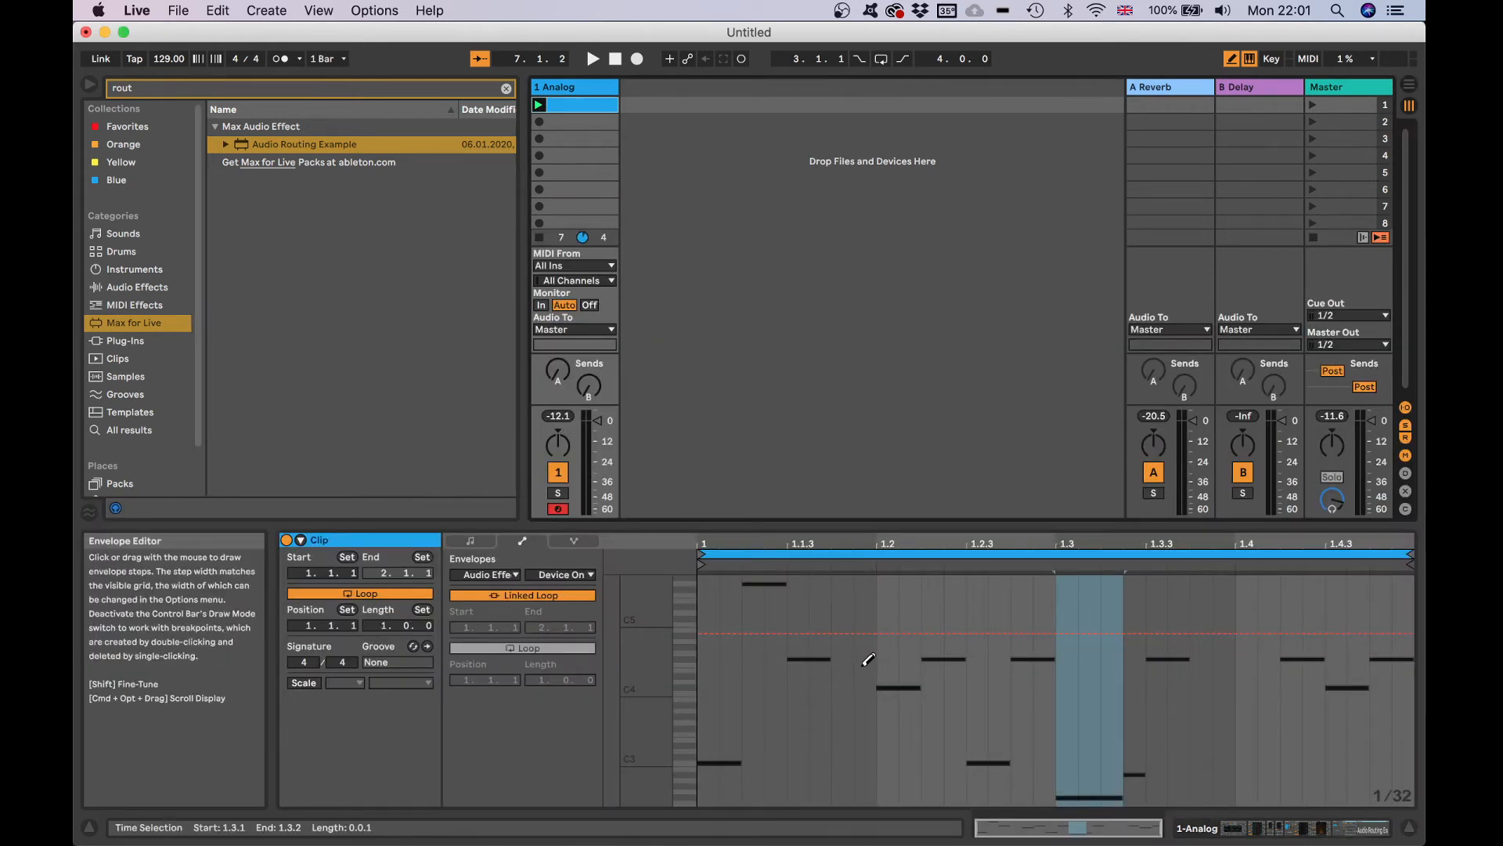
left_click(549, 596)
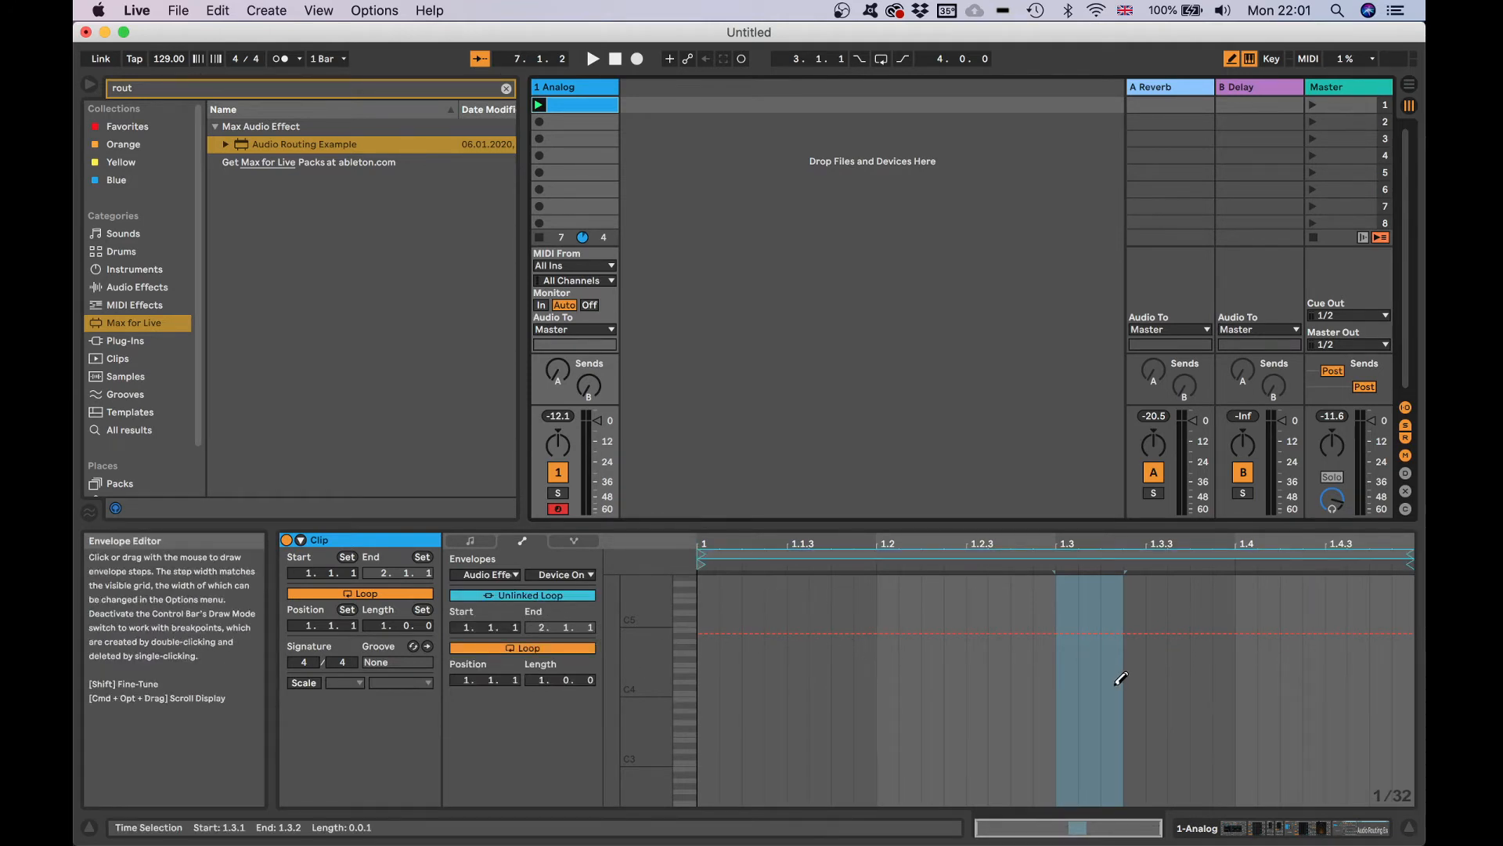
left_click(1409, 557)
mouse_move(1410, 557)
left_mouse_down()
mouse_move(1424, 587)
mouse_move(1388, 589)
mouse_move(1423, 592)
mouse_move(1421, 554)
mouse_move(1144, 558)
mouse_move(1188, 561)
left_mouse_up()
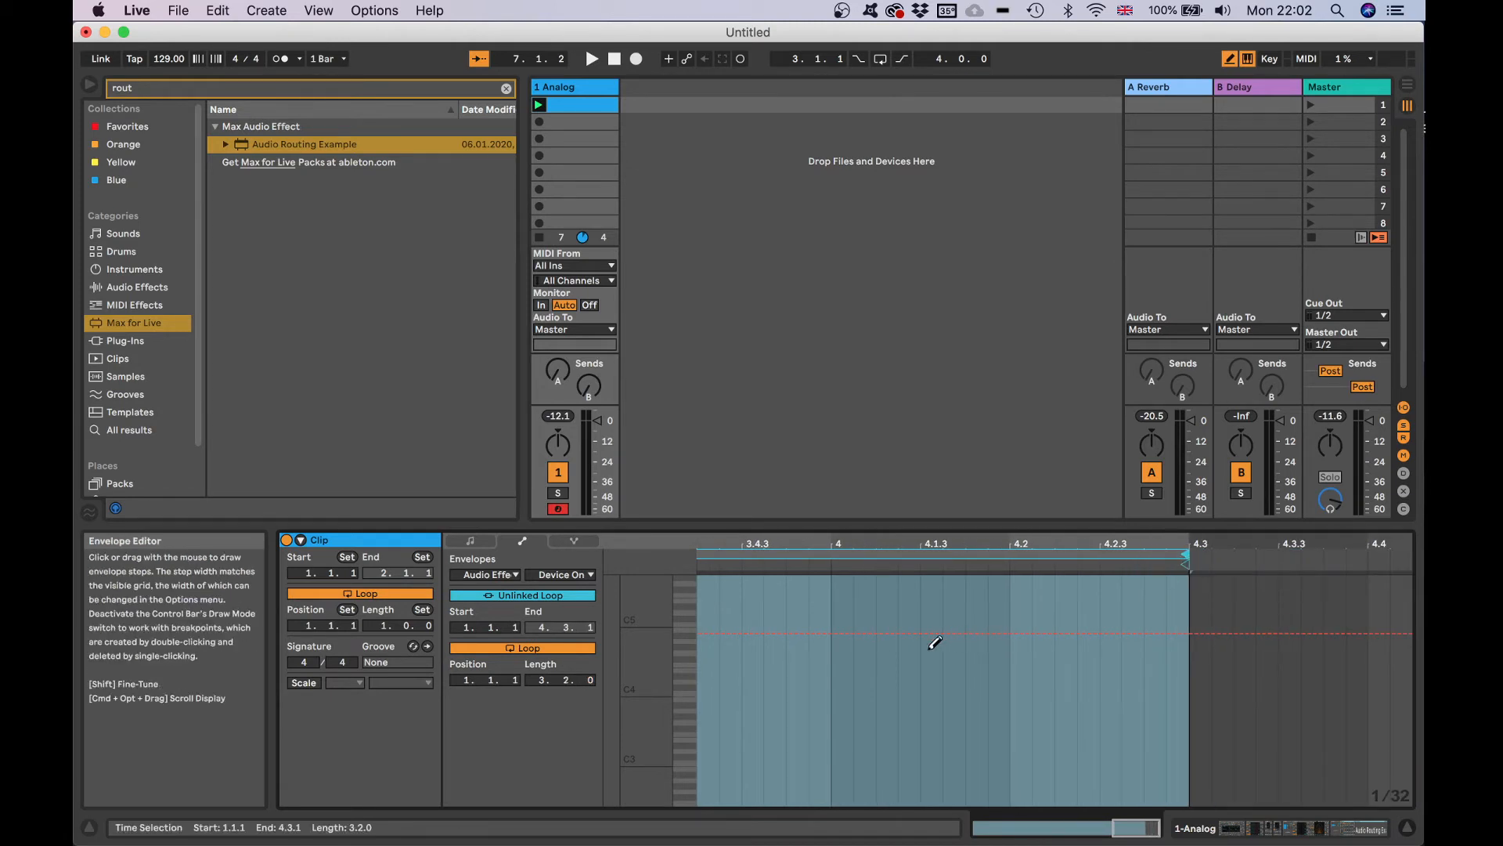
- Draw the Device On envelope as off throughout except for about half a beat from 3.3, and play the pattern
scroll(900, 618, "left", 10)
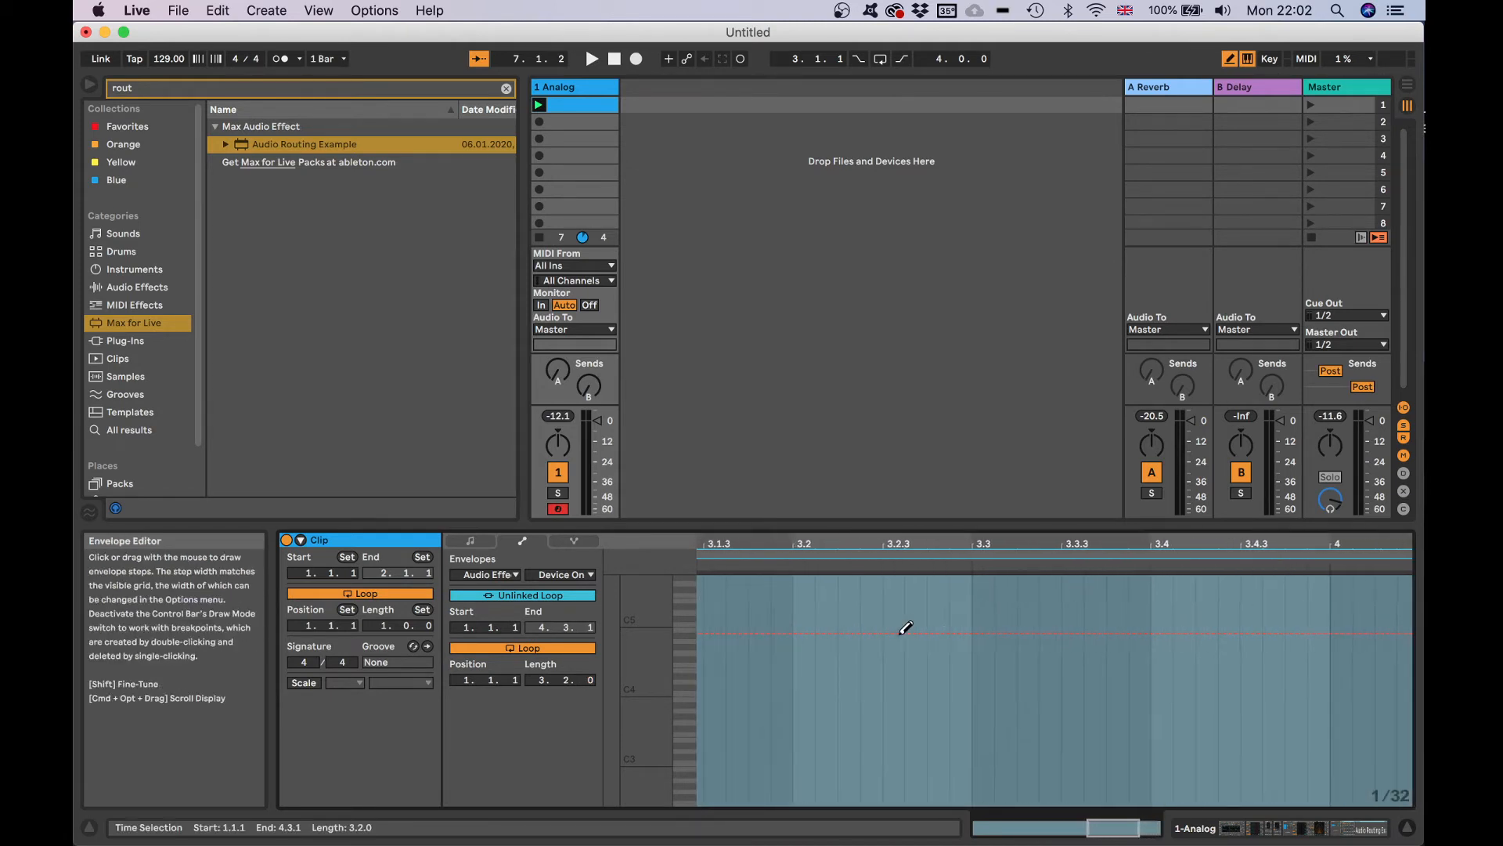
mouse_move(906, 627)
left_mouse_down()
mouse_move(909, 705)
mouse_move(1044, 744)
mouse_move(1059, 630)
left_mouse_up()
mouse_move(961, 751)
left_mouse_down()
mouse_move(661, 773)
mouse_move(702, 778)
left_mouse_up()
scroll(941, 738, "left", 15)
scroll(937, 744, "left", 3)
left_click(937, 744)
scroll(937, 745, "down", 10)
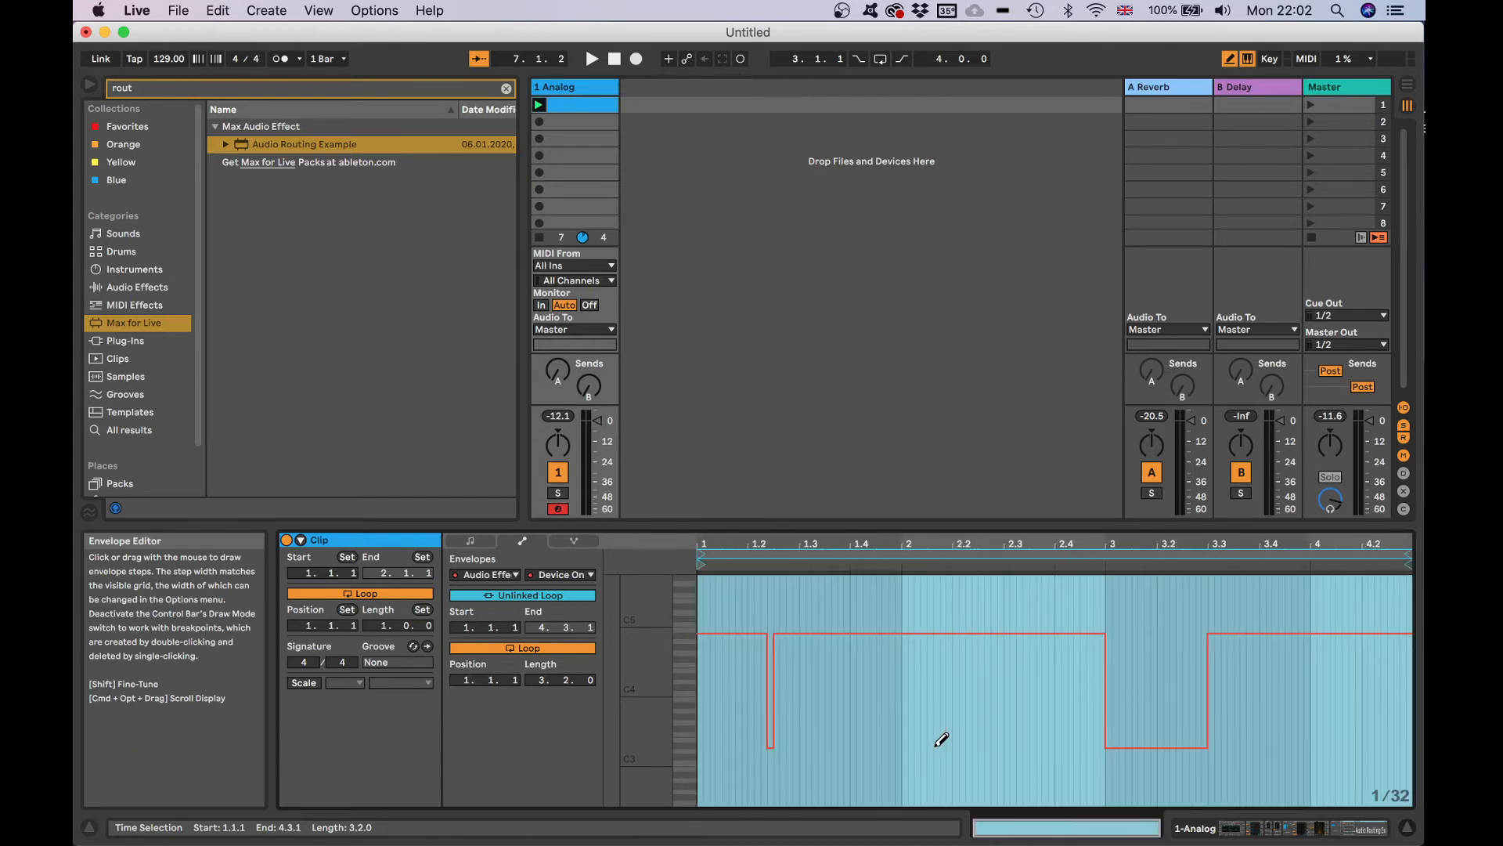
mouse_move(1094, 728)
left_mouse_down()
mouse_move(1091, 745)
mouse_move(688, 765)
left_mouse_up()
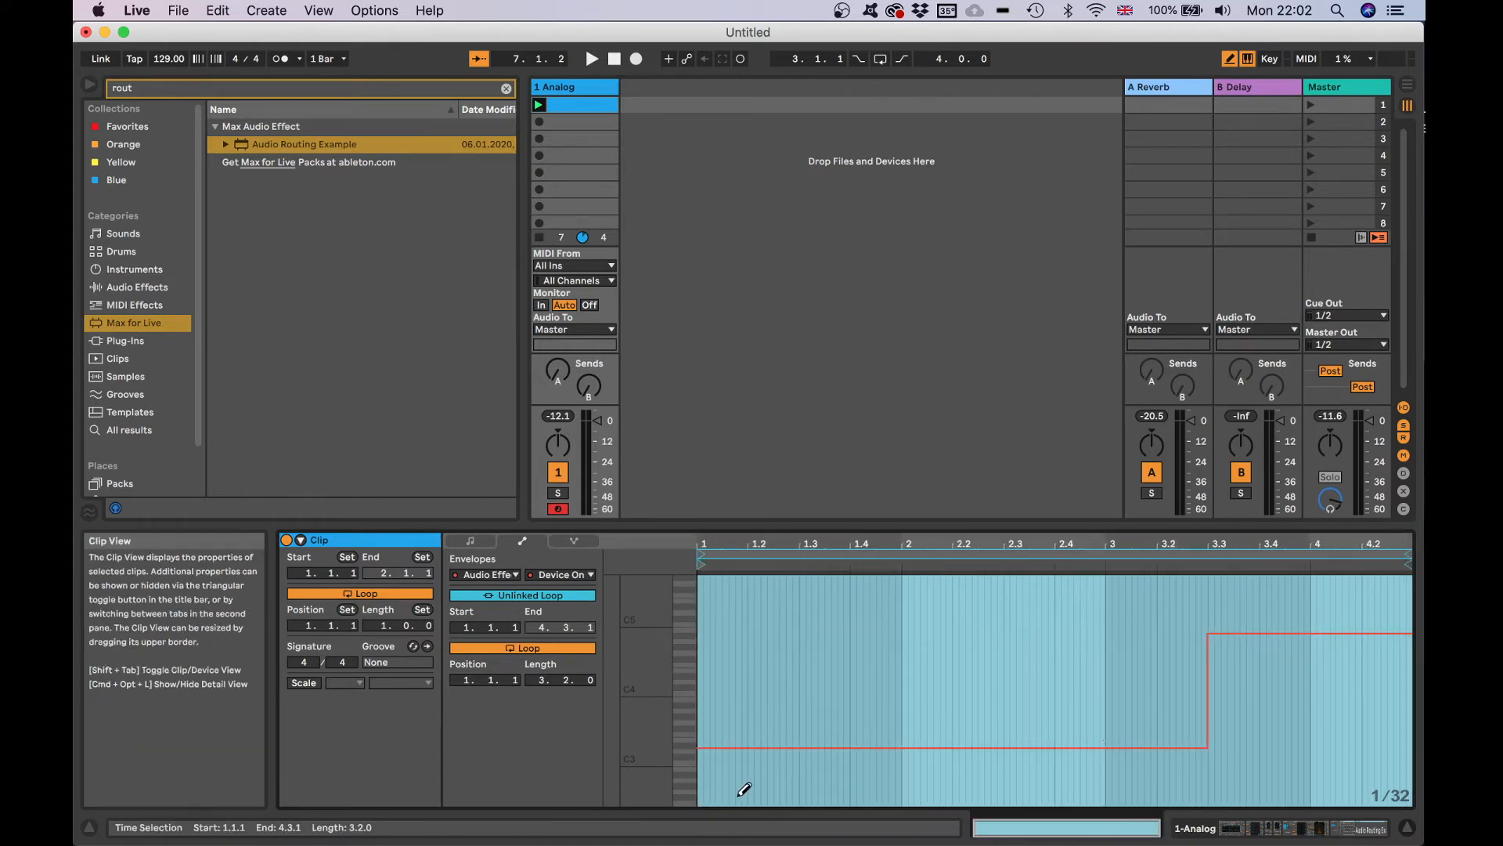
mouse_move(1292, 742)
left_mouse_down()
mouse_move(1242, 743)
mouse_move(1398, 763)
left_mouse_up()
key("space")
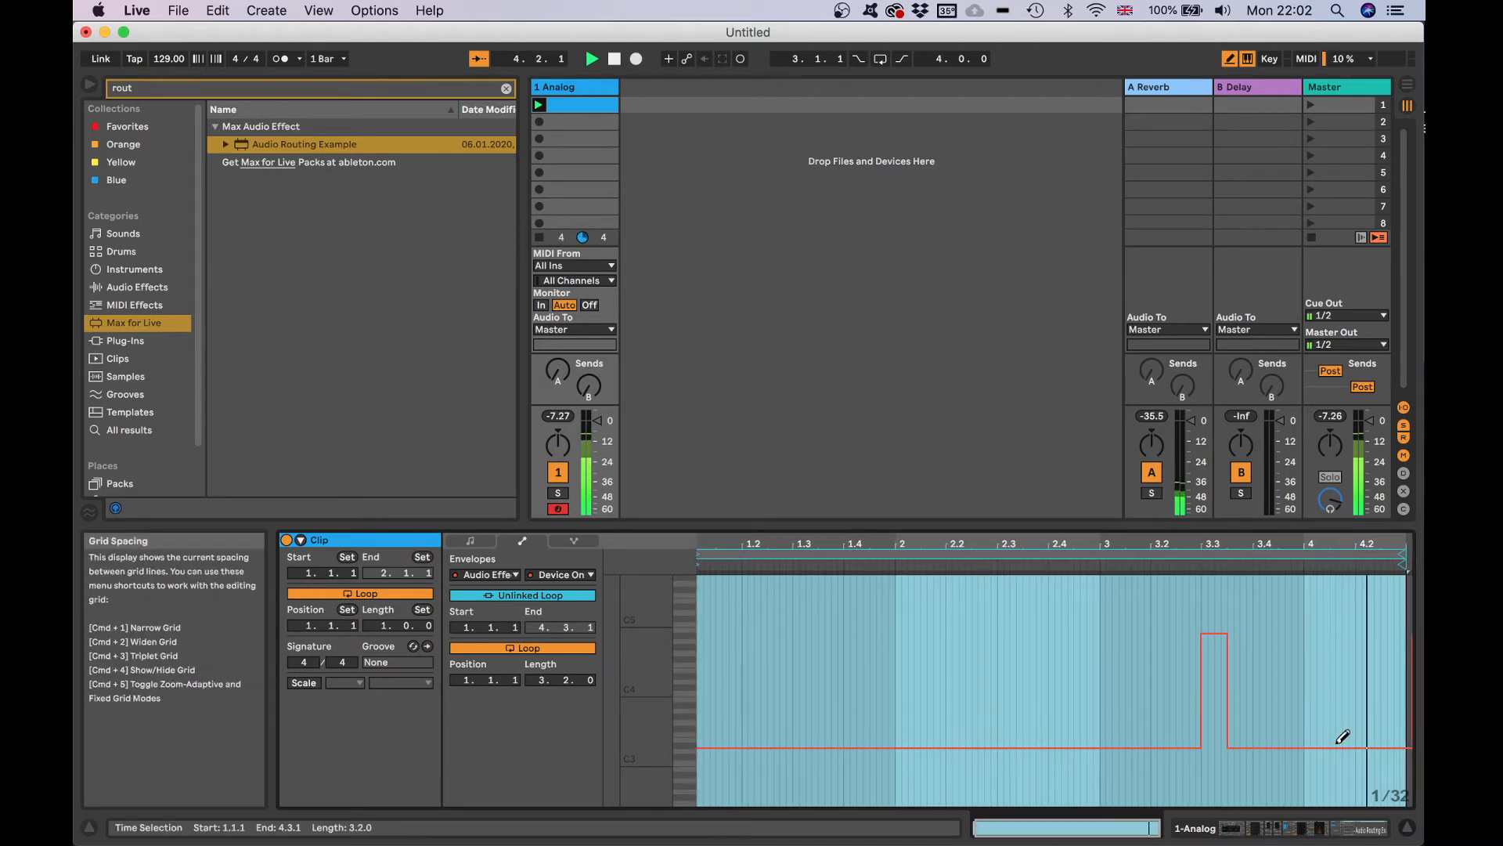
- Stop playback, clear the browser search and add Drum Buss from the Drive & Color effects at the end of the device chain
left_click(1369, 829)
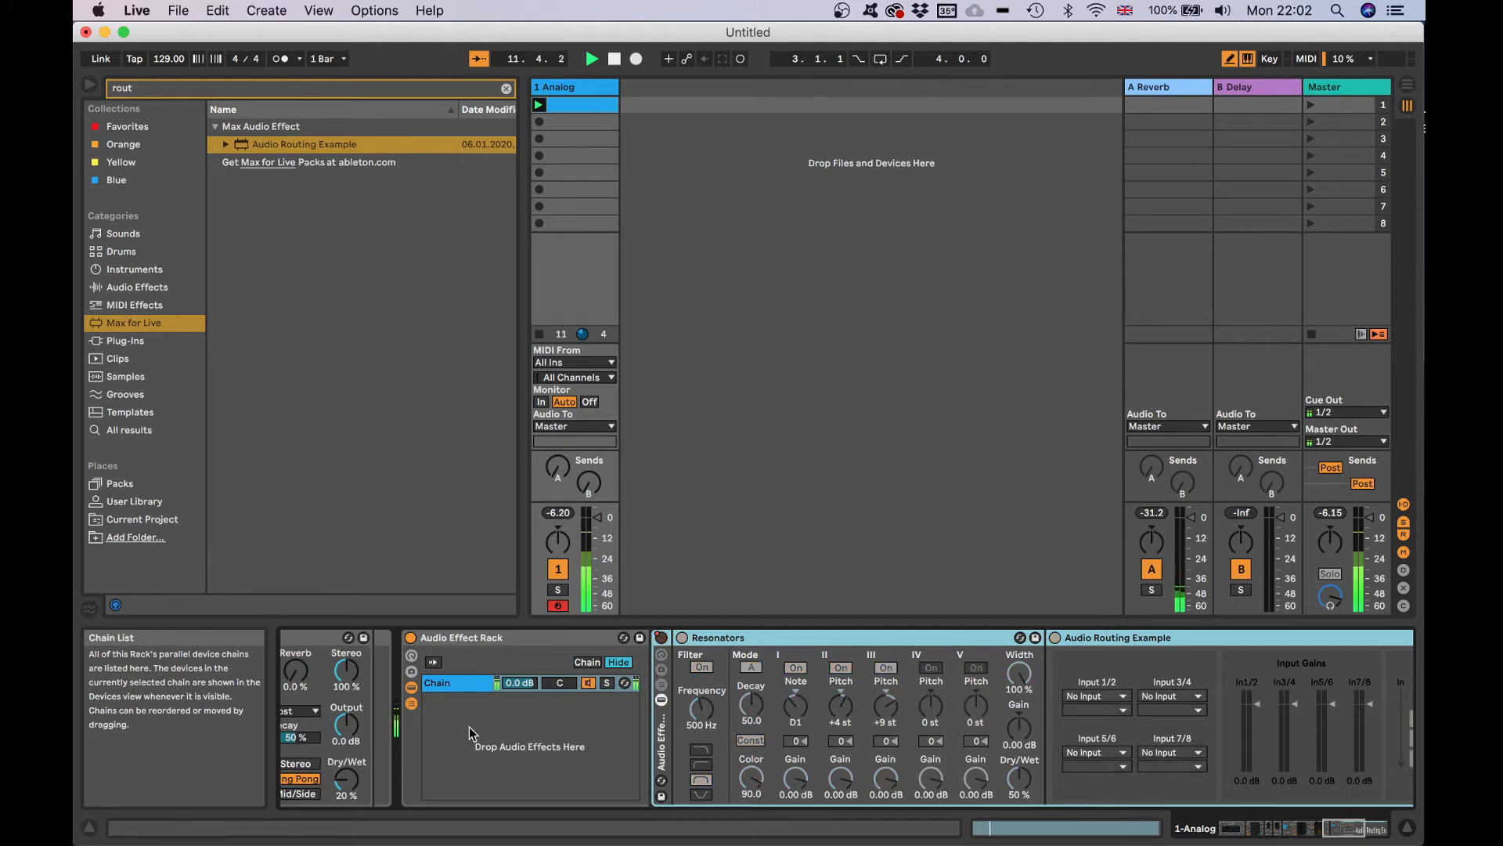
key("space")
right_click(469, 726)
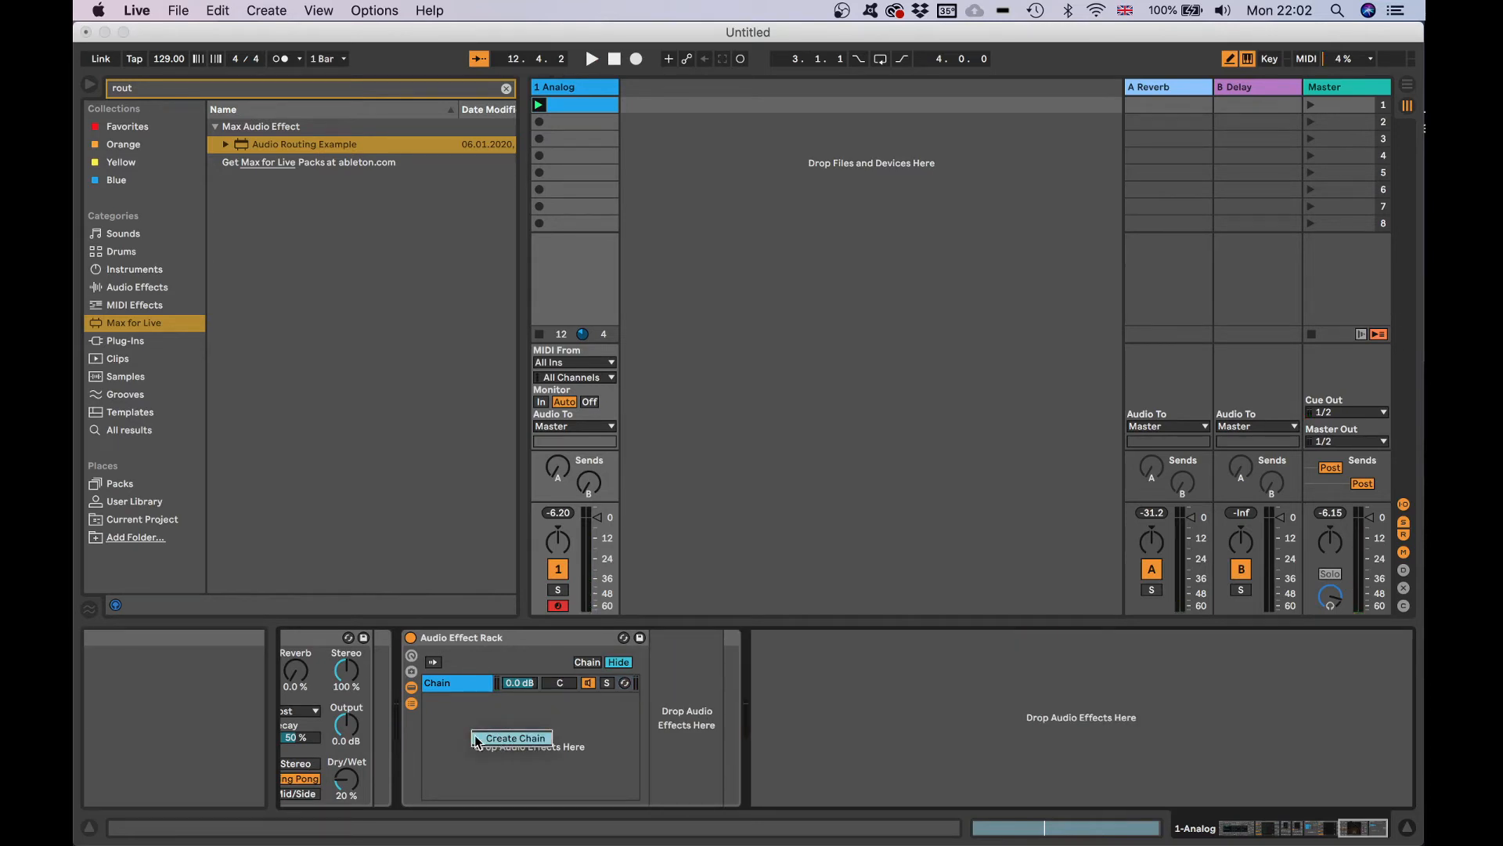
left_click(424, 715)
left_click(153, 295)
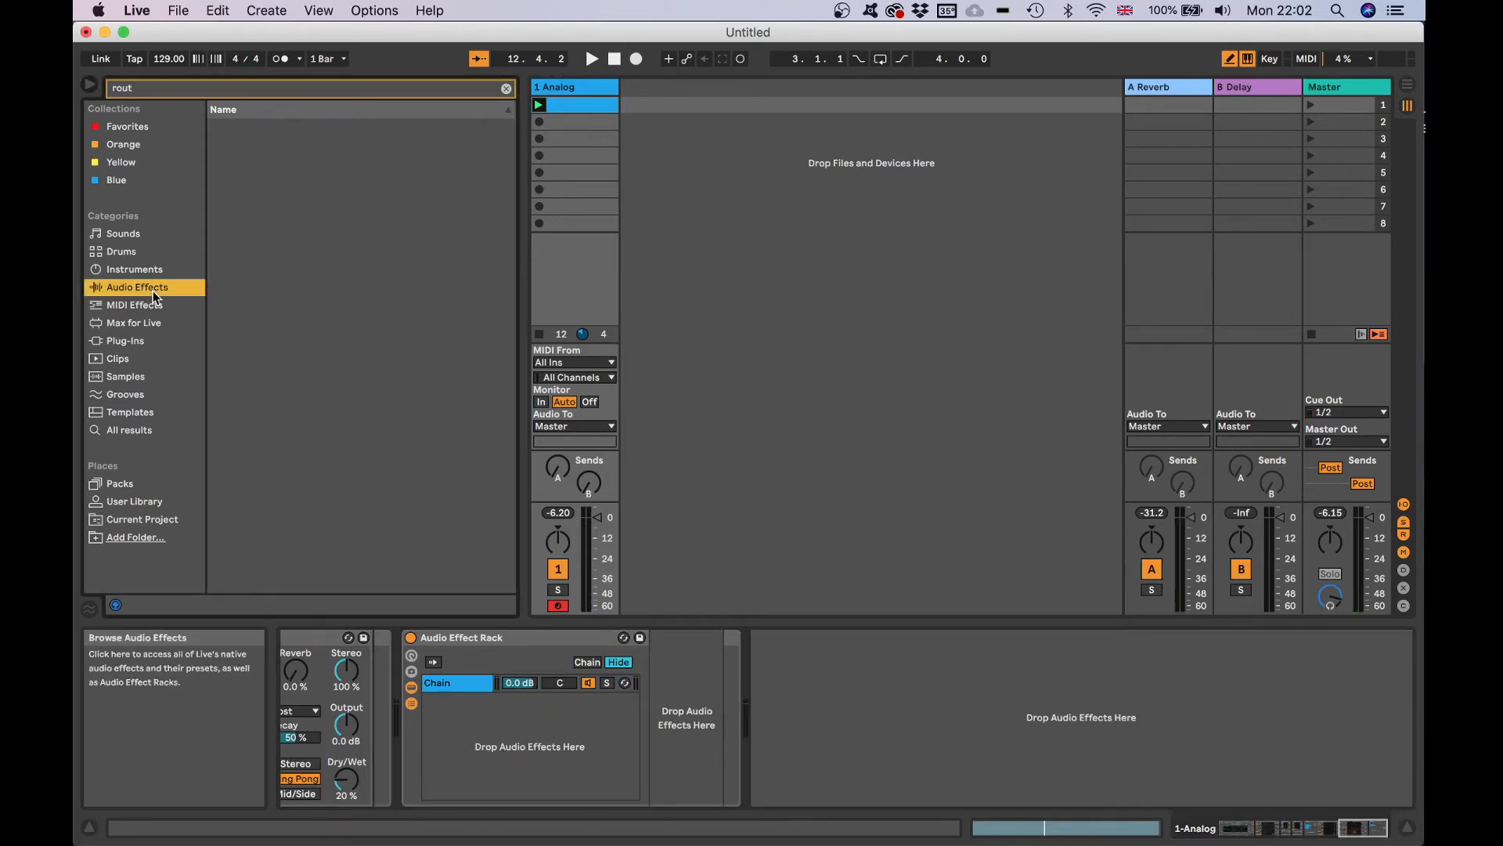
left_click(136, 91)
key("BackSpace")
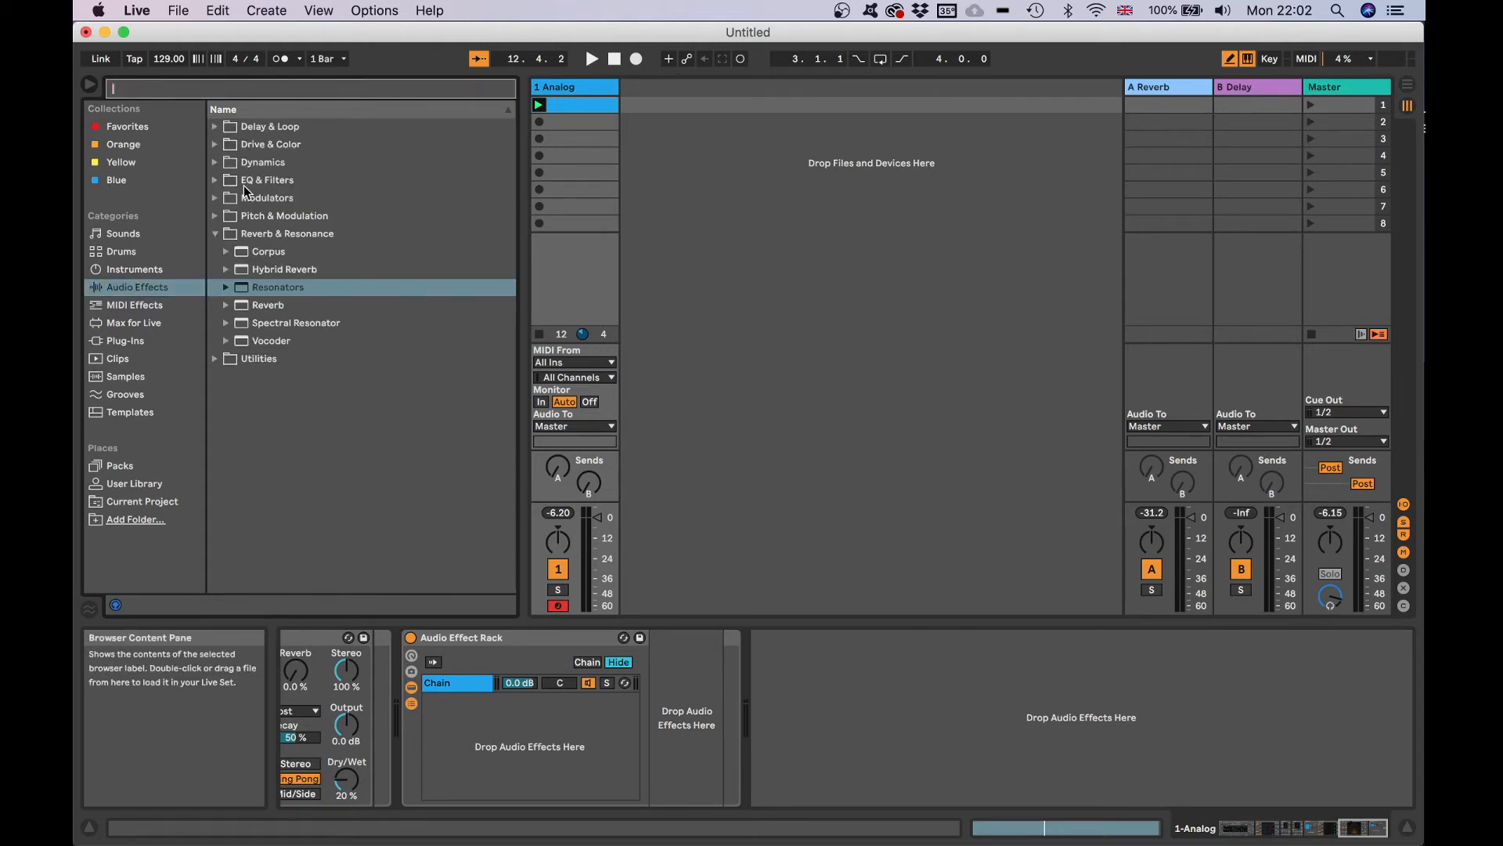
left_click(215, 163)
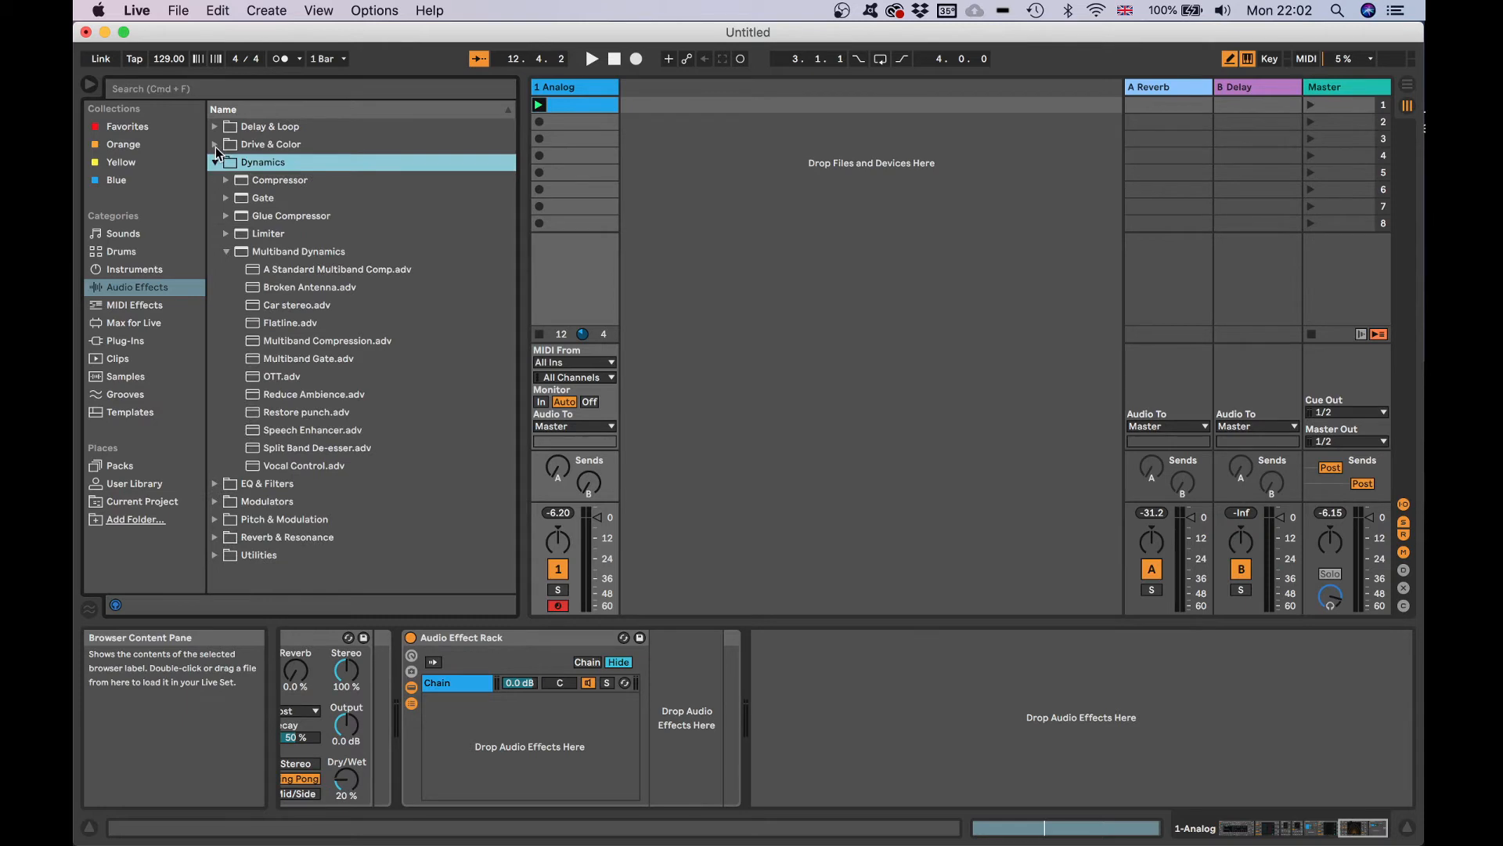
left_click(215, 145)
double_click(268, 199)
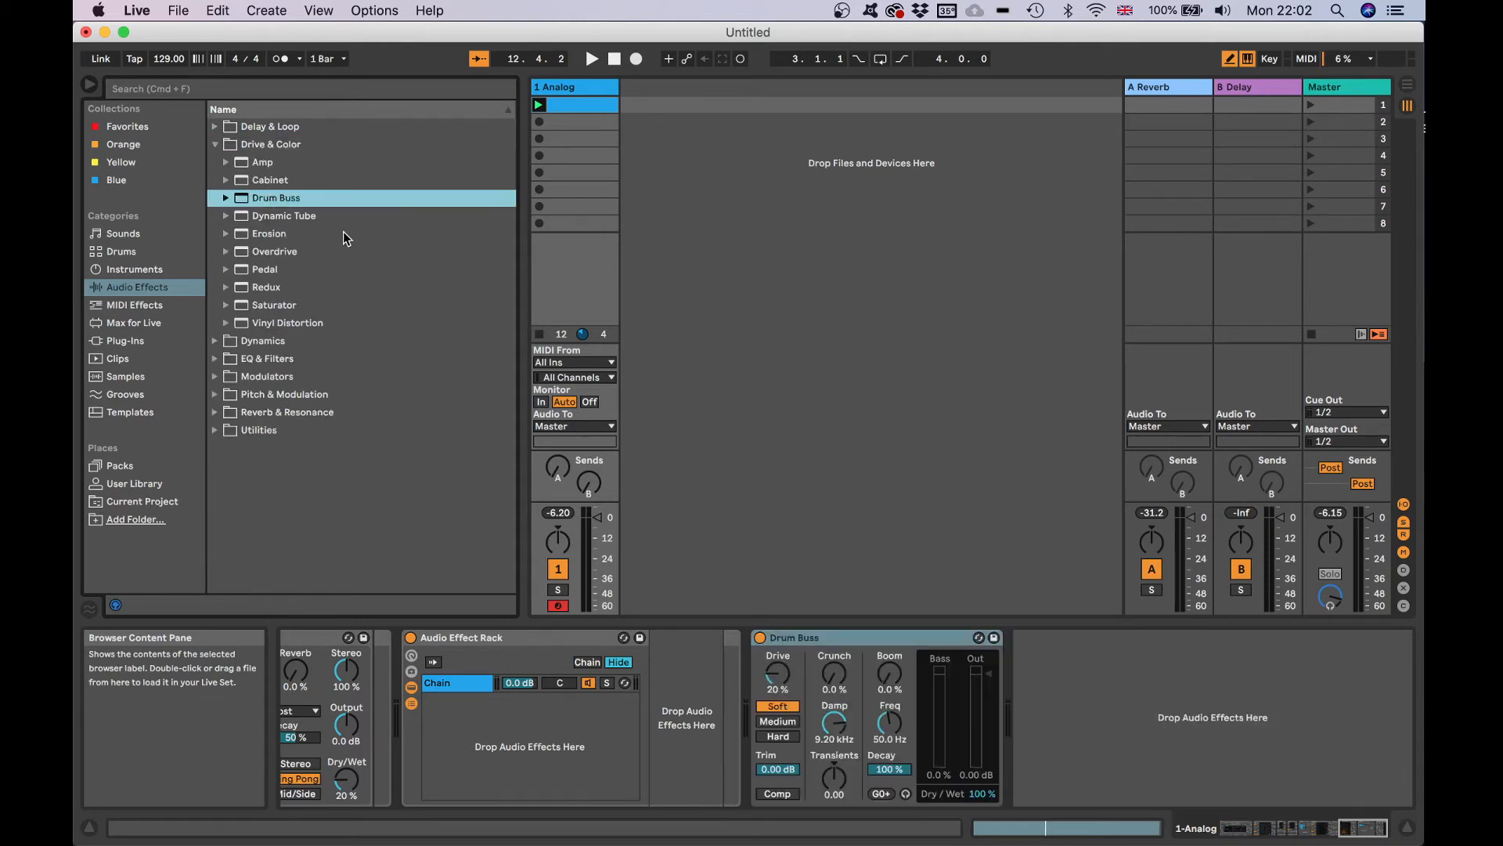
- While the pattern plays, set Drum Buss to 56% Boom, 10% Crunch and -2.18 dB output gain
key("space")
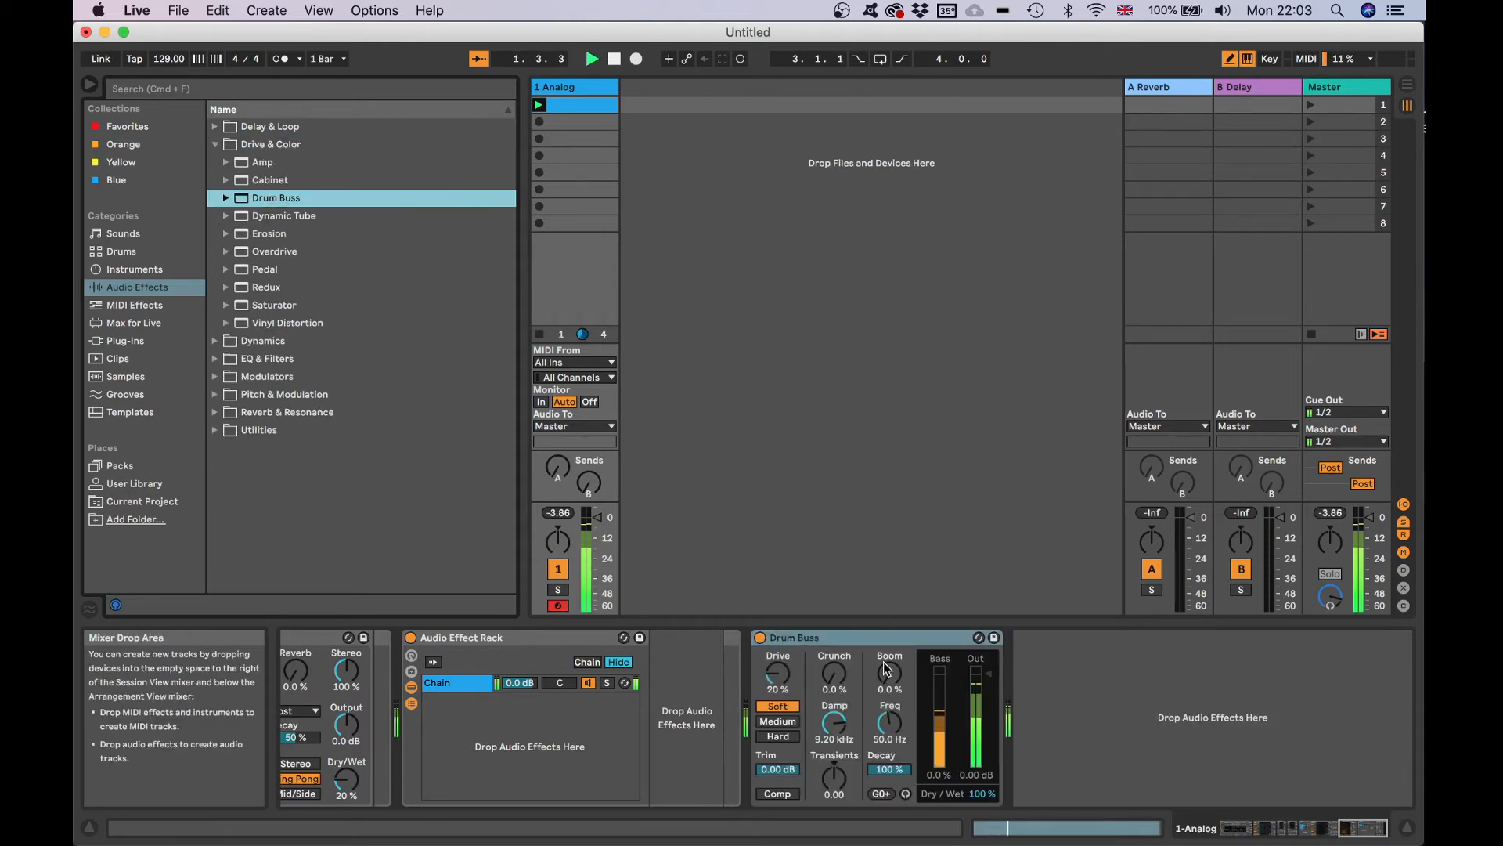
mouse_move(889, 672)
left_mouse_down()
mouse_move(889, 628)
mouse_move(889, 665)
left_mouse_up()
left_click(889, 723)
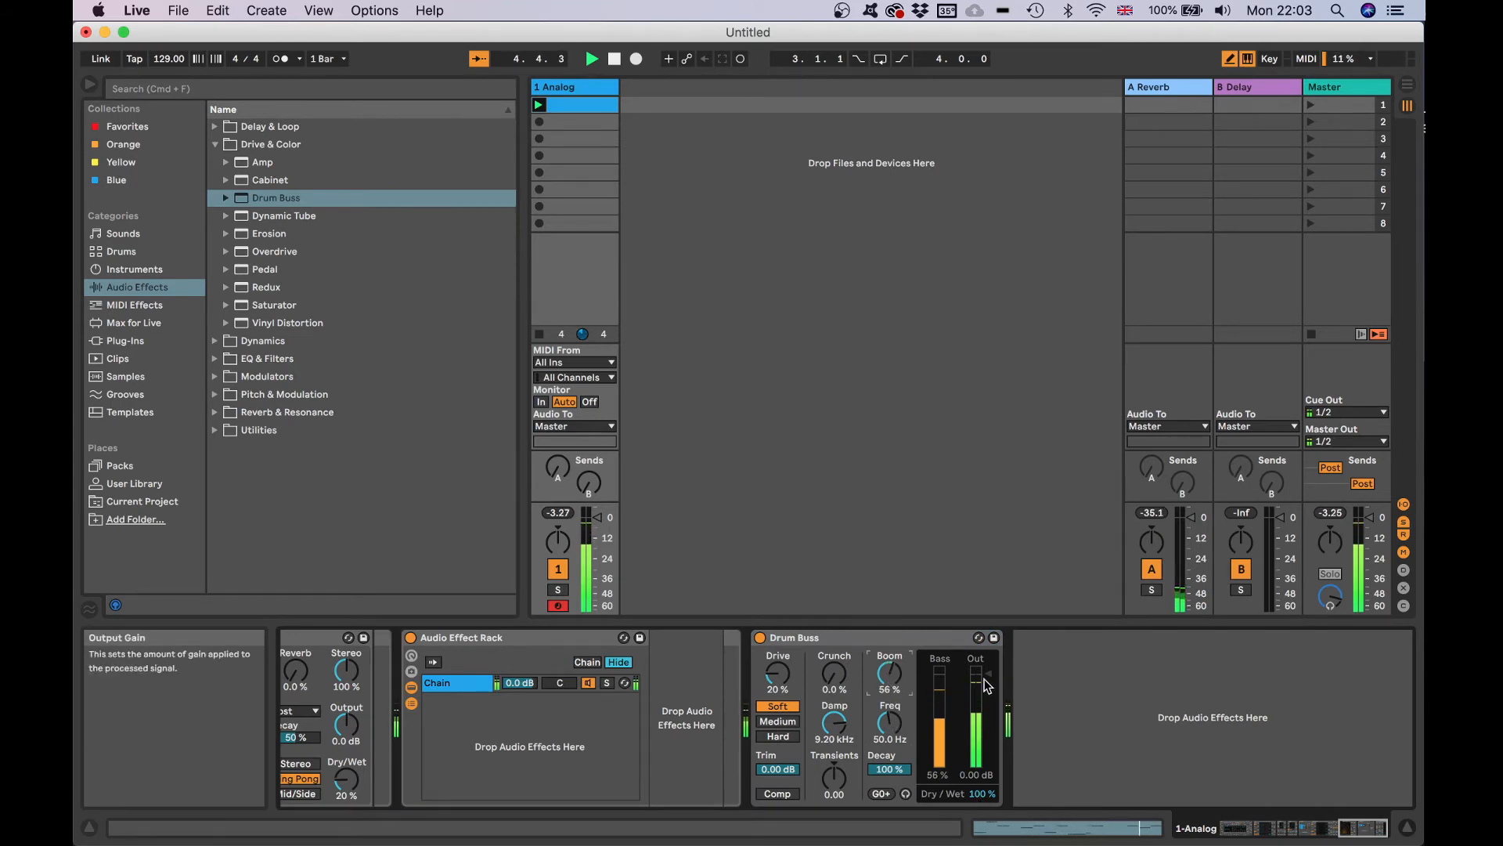
left_click_drag(977, 705, 984, 684)
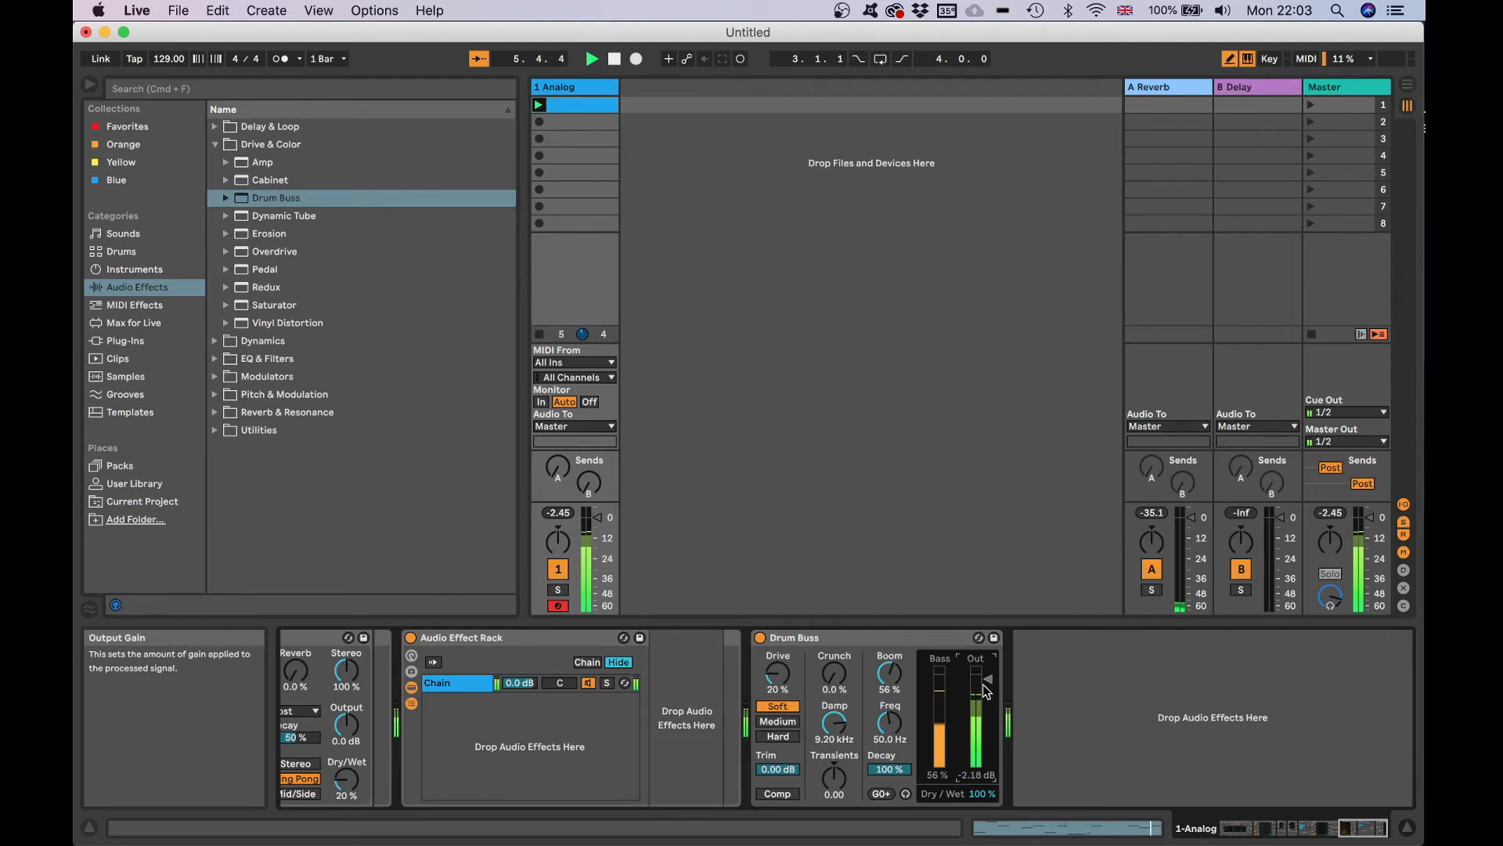
left_click_drag(834, 680, 834, 670)
left_click(777, 794)
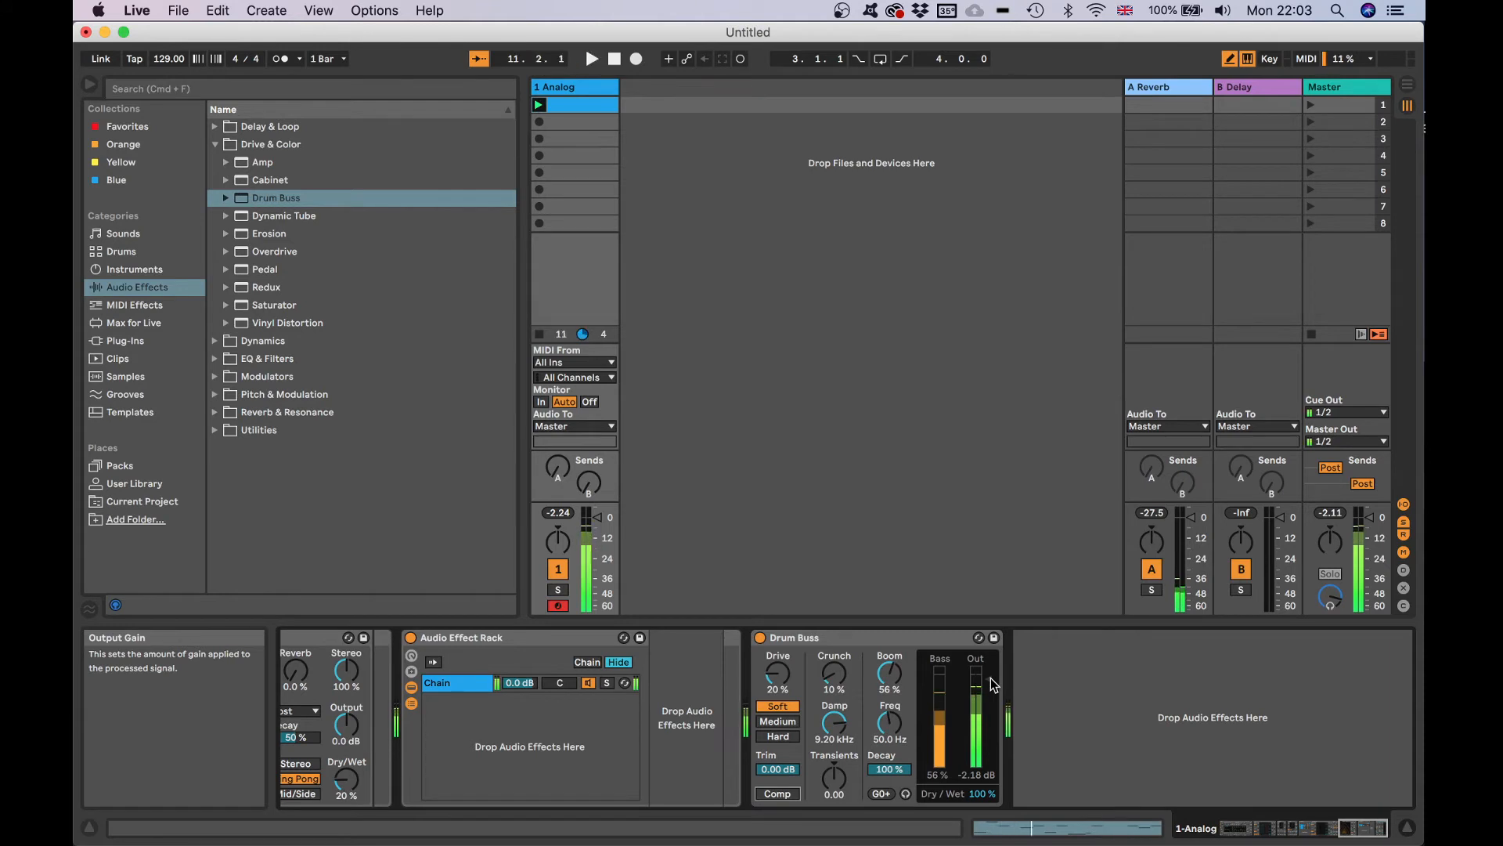
- Create a second chain in the Audio Effect Rack after Echo, solo it and play the pattern
scroll(769, 748, "left", 5)
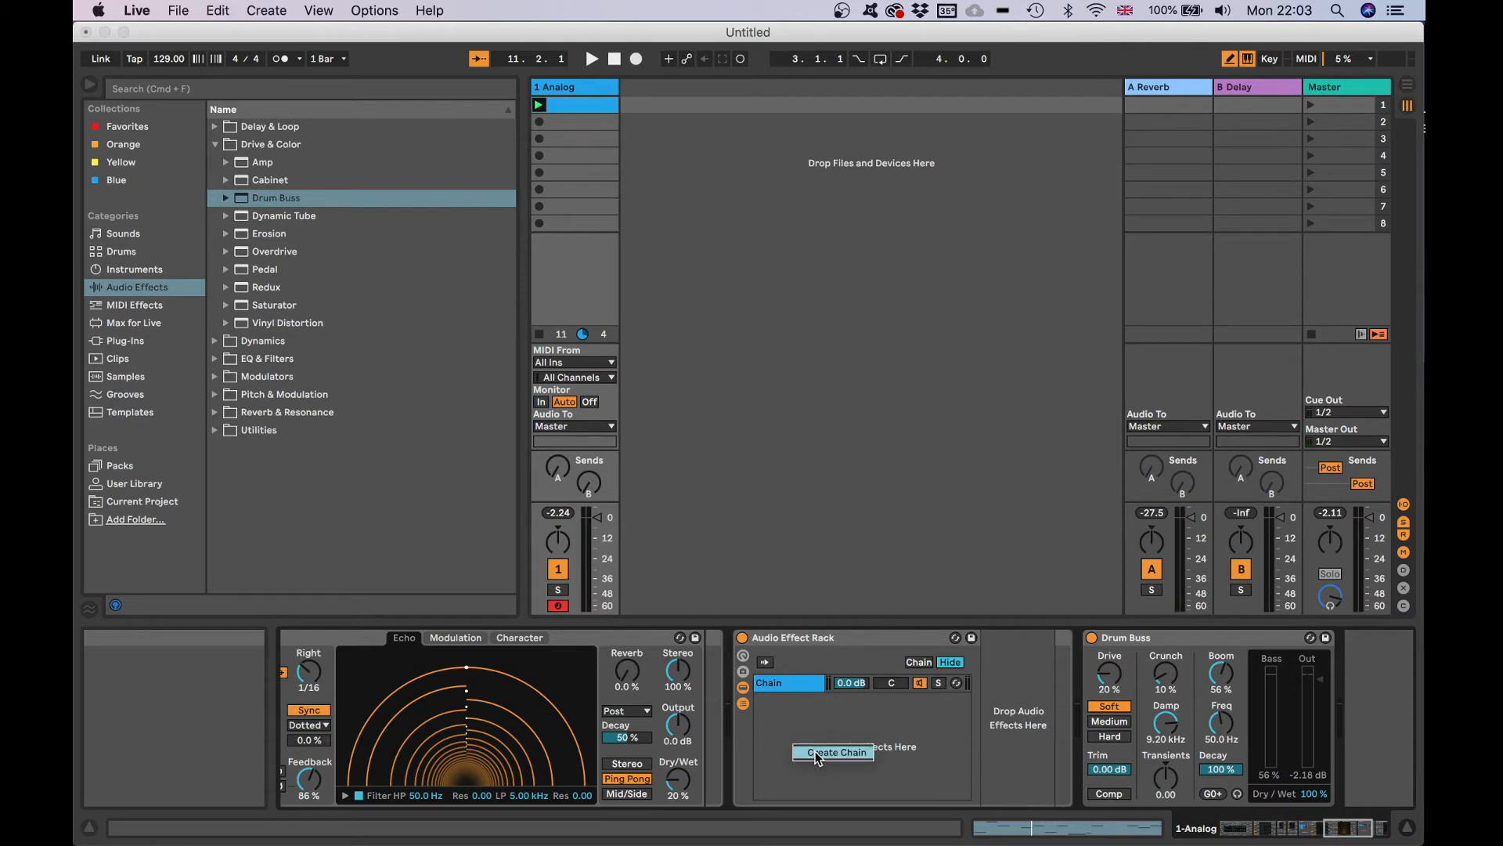
left_click(817, 754)
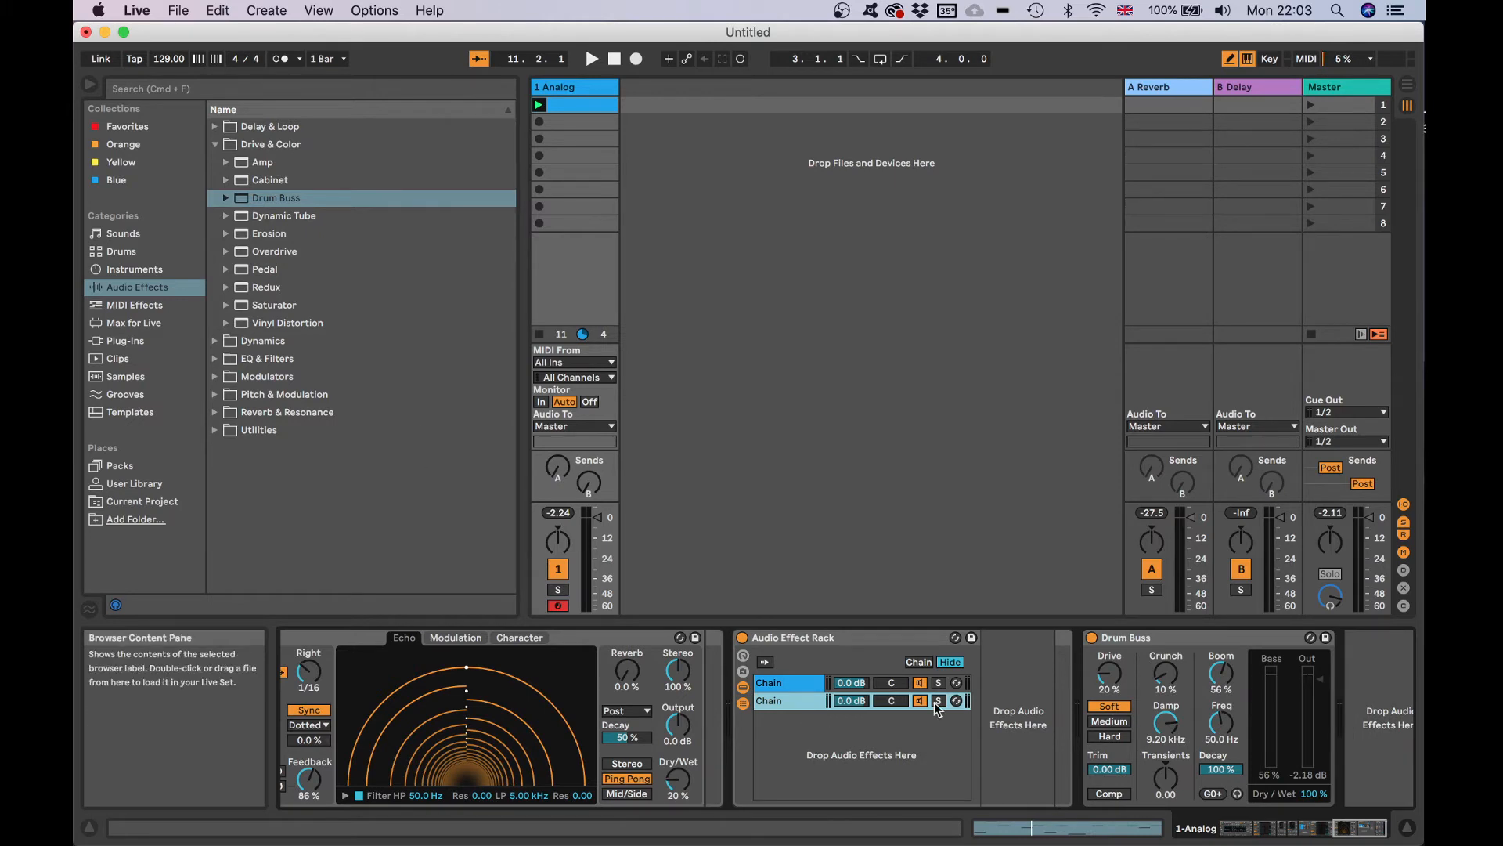
key("space")
- Add Spectral Resonator from the Reverb & Resonance effects, move it into the rack's soloed second chain and play the pattern
left_click(216, 415)
double_click(245, 325)
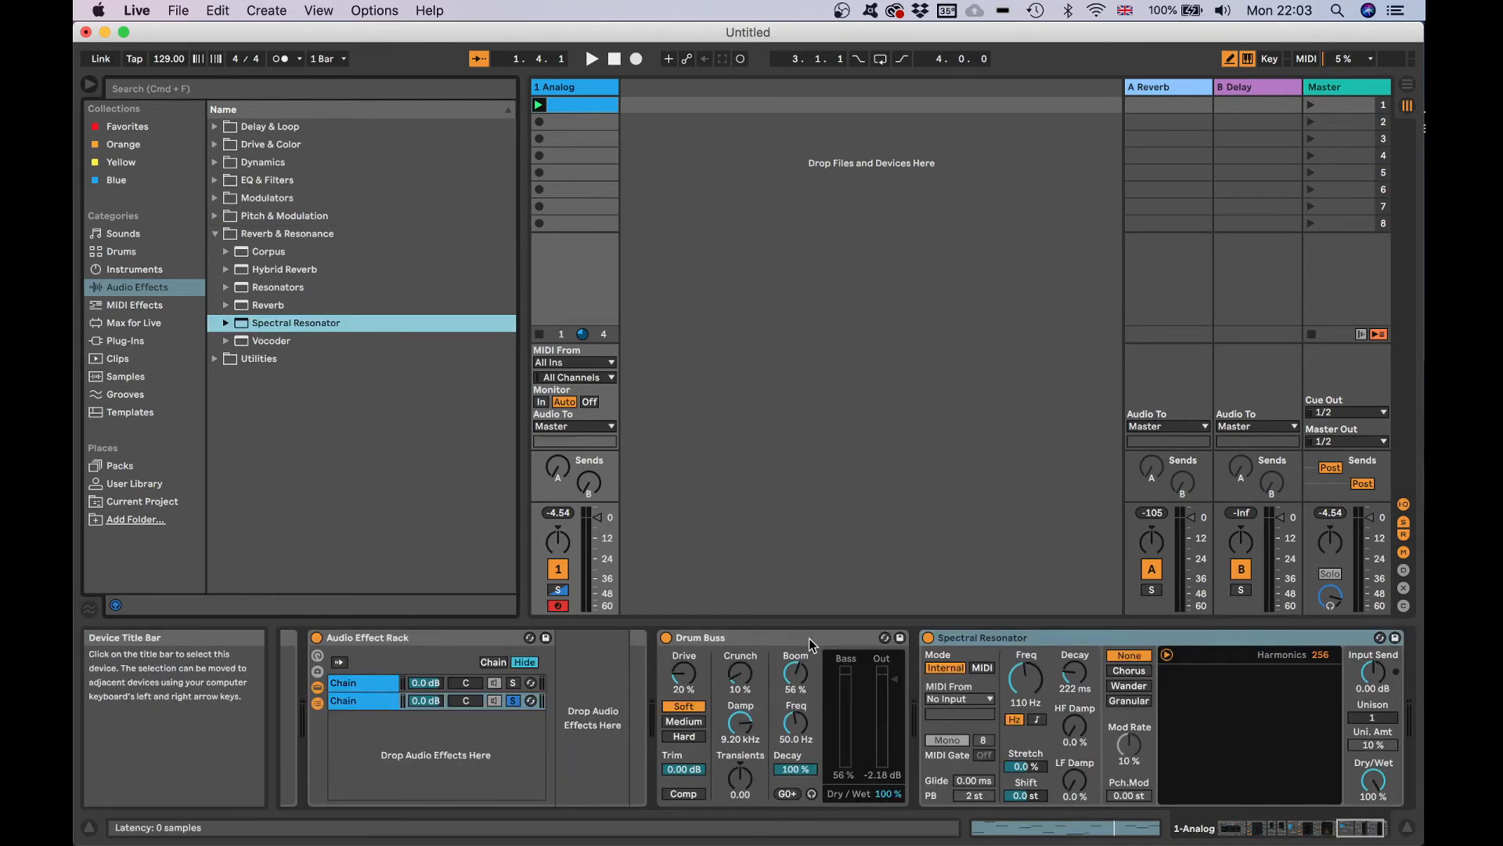
left_click_drag(1046, 634, 581, 676)
key("space")
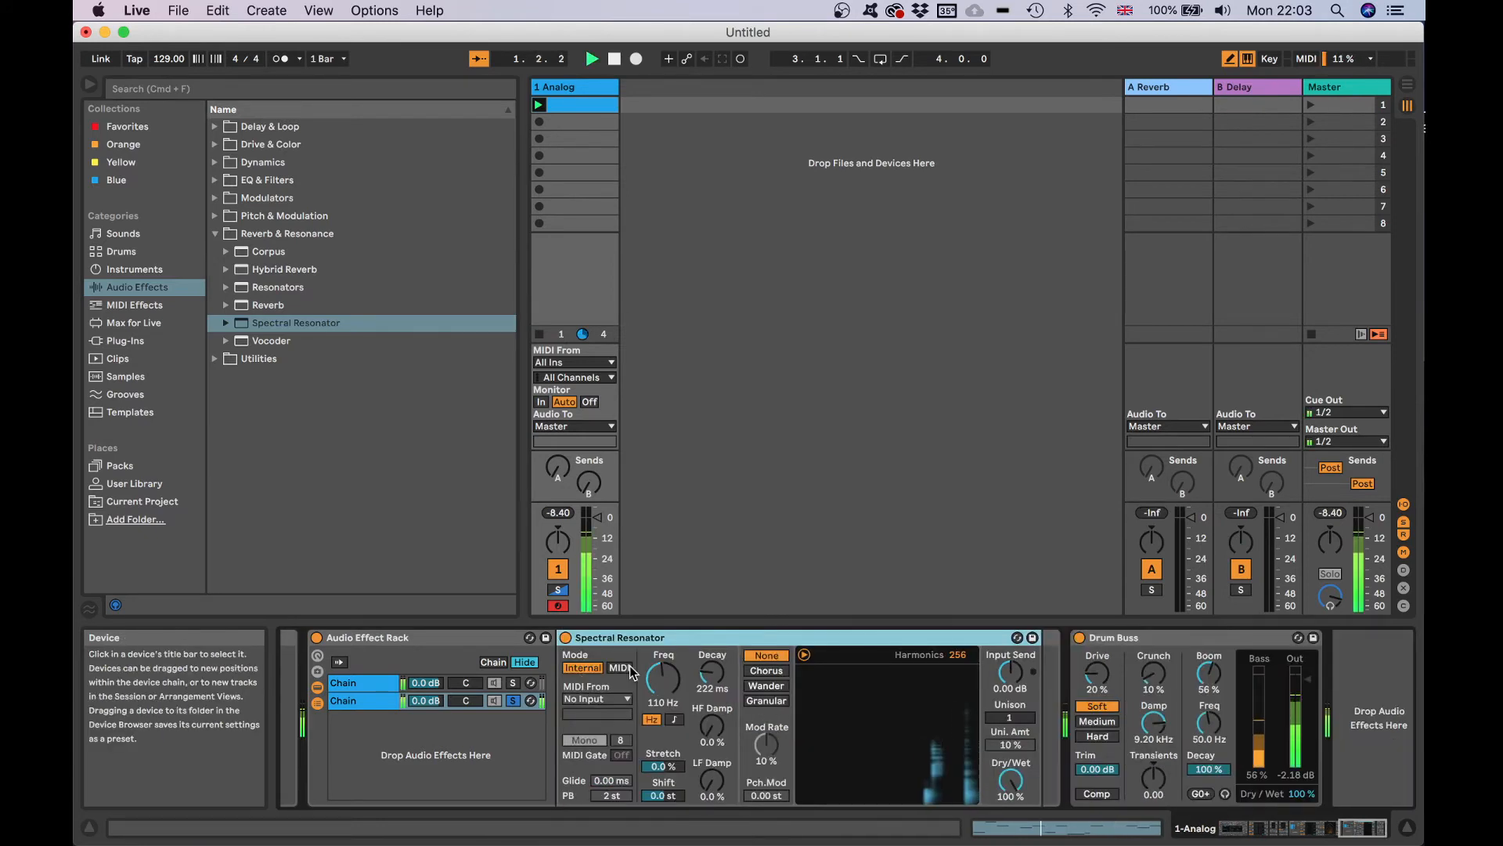
- Set Spectral Resonator to 34.6 Hz frequency, 2.16 s decay, 25% stretch, -31.5 st shift and Wander modulation
left_click_drag(671, 683, 712, 638)
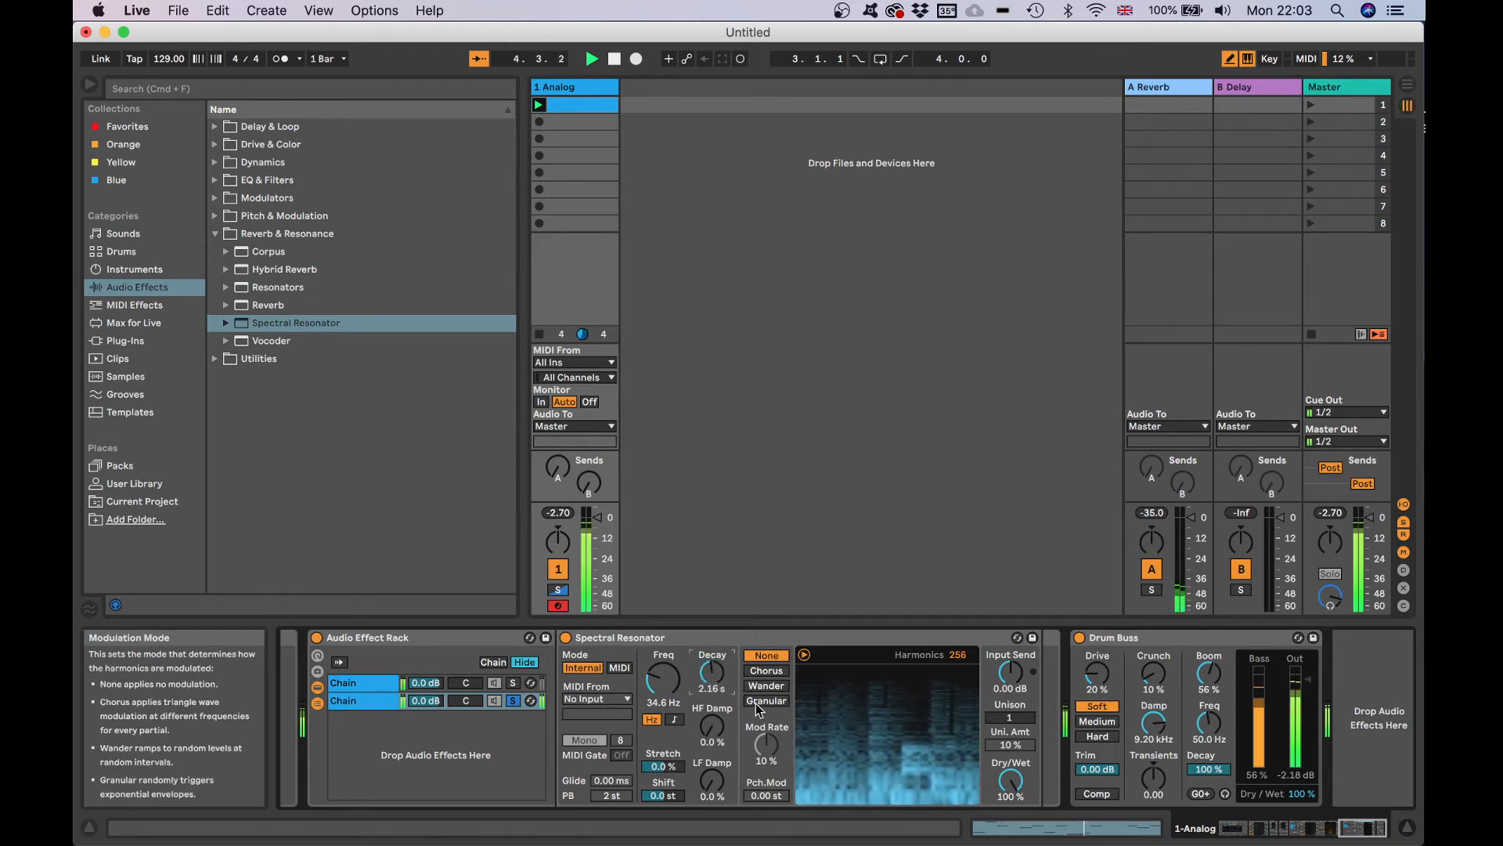
left_click_drag(663, 766, 663, 843)
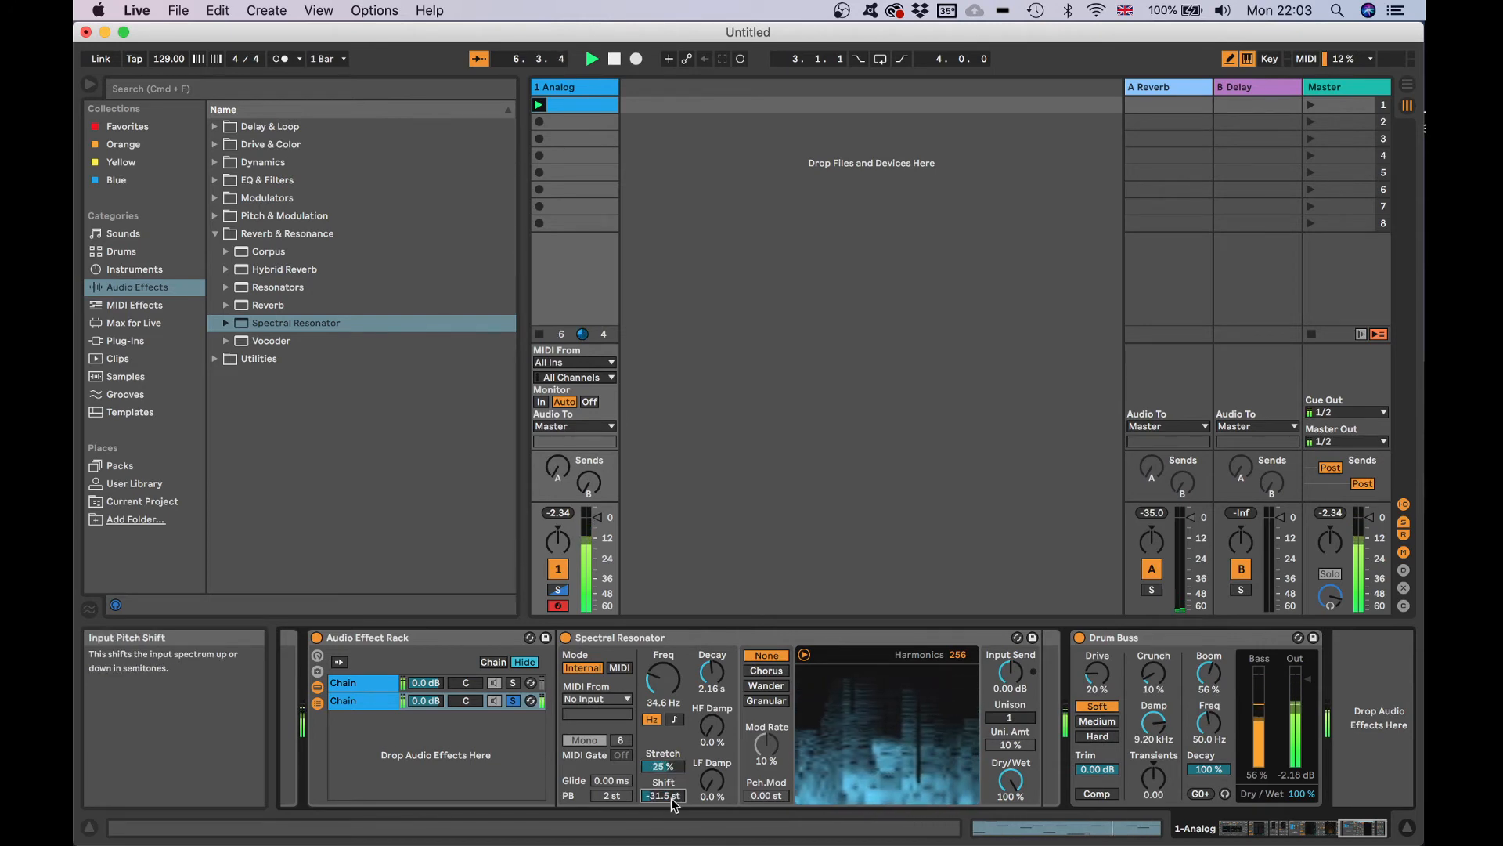
left_click(770, 686)
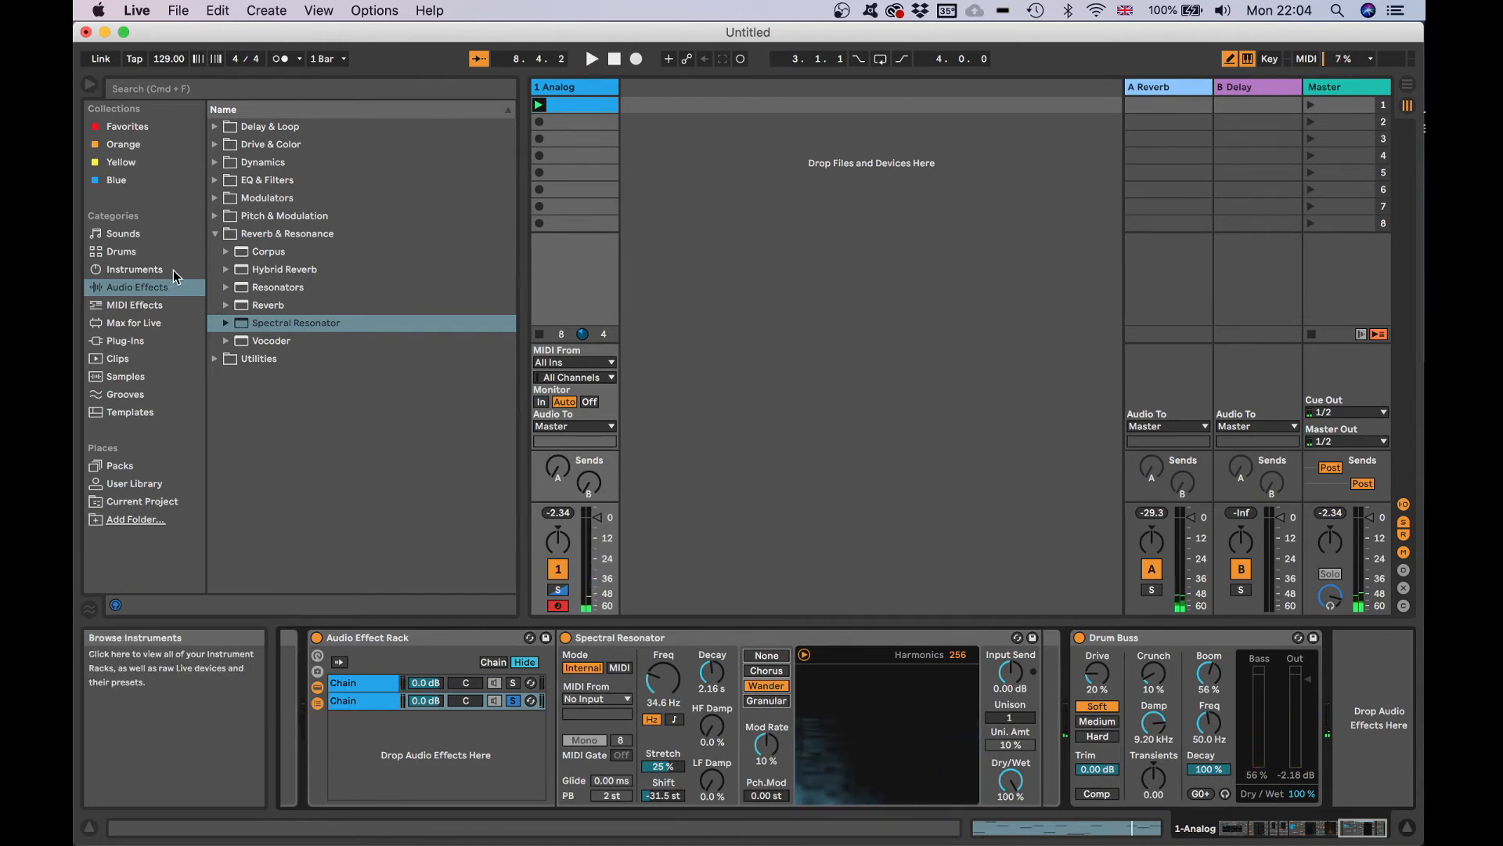
- Add Auto Filter after Spectral Resonator and make it a 12 dB band-pass at 159 Hz with 17% resonance
left_click(214, 181)
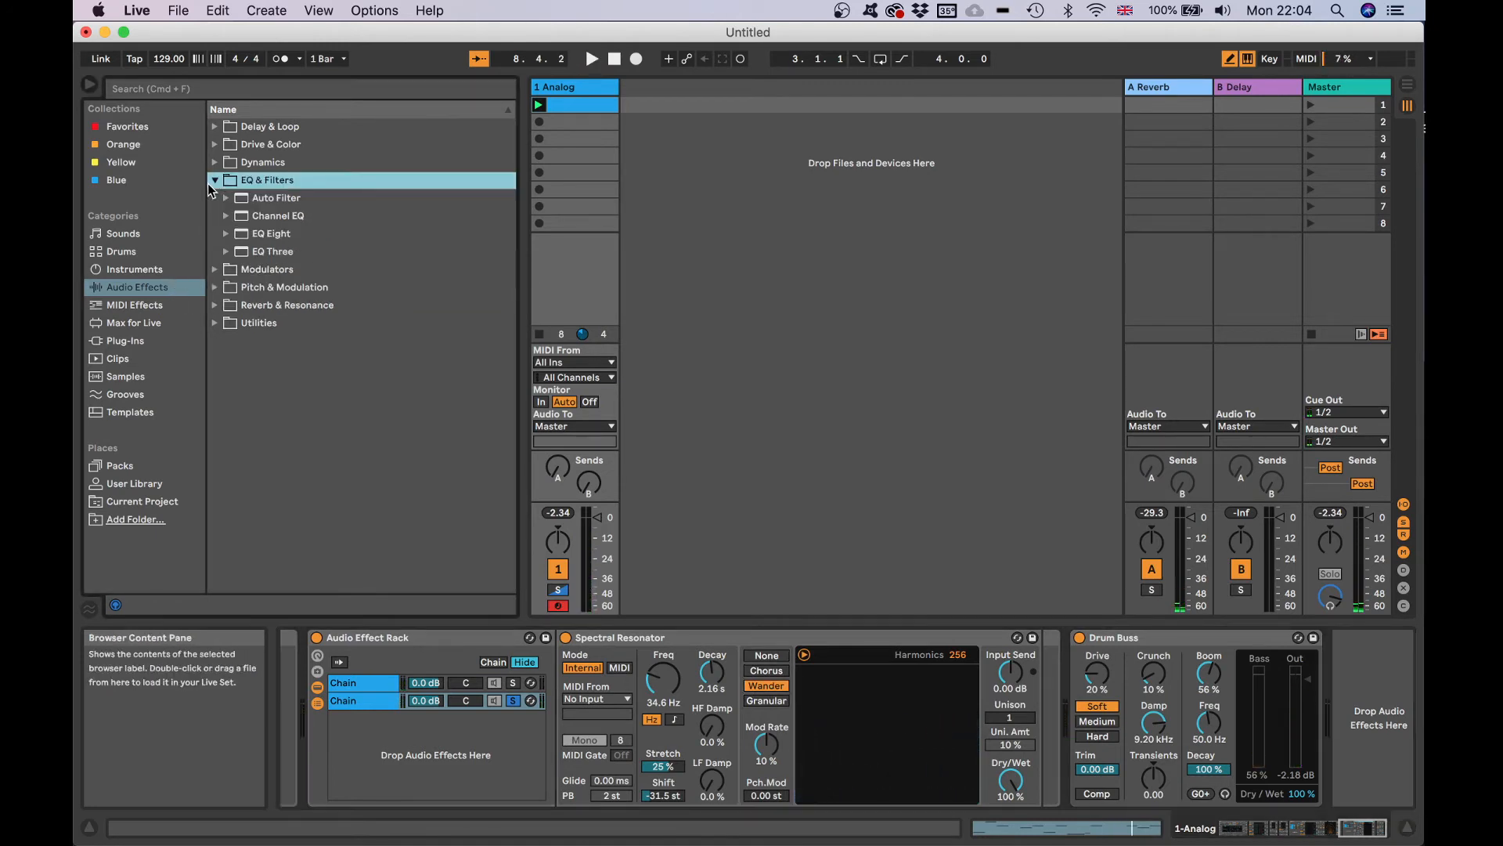
left_click(267, 199)
left_click_drag(927, 661, 1040, 724)
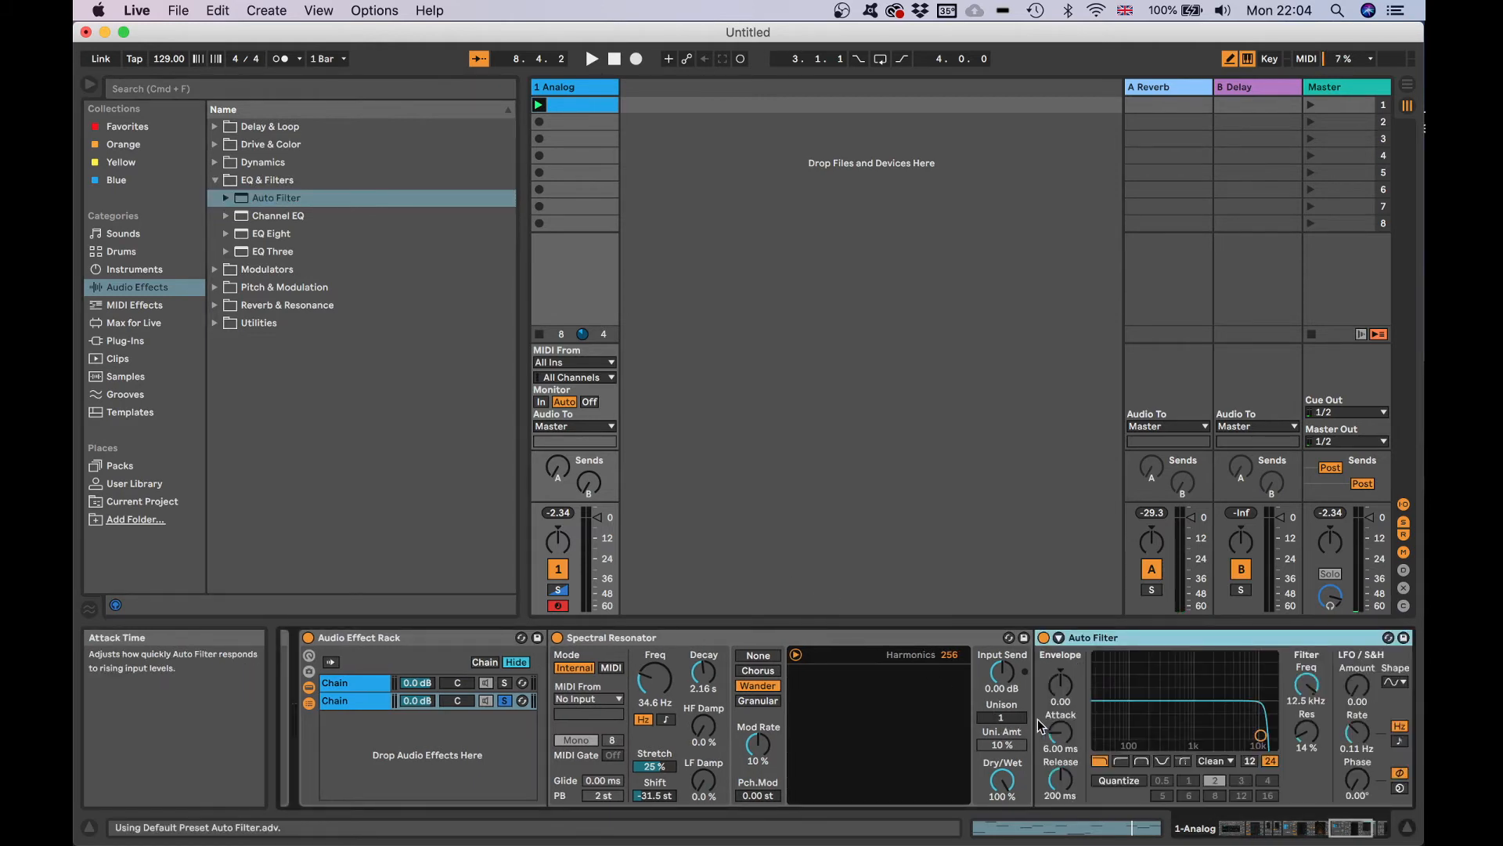
left_click(1142, 761)
left_click_drag(1260, 734, 1145, 732)
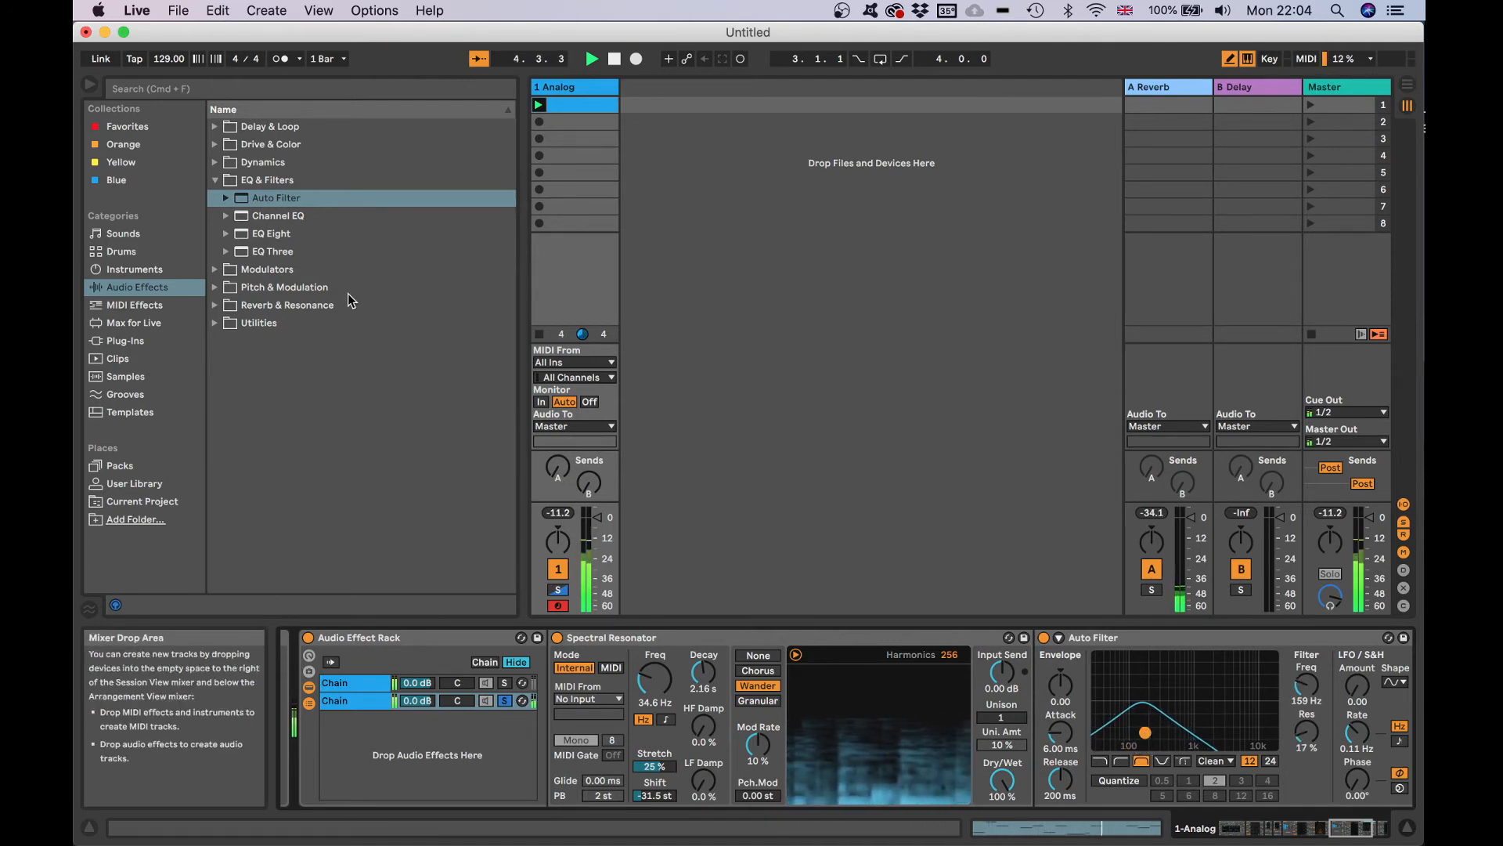
- Add Reverb from the Reverb & Resonance effects after the chain's Auto Filter, with 28.1 s decay time and 89% dry/wet
left_click(214, 307)
left_click(264, 311)
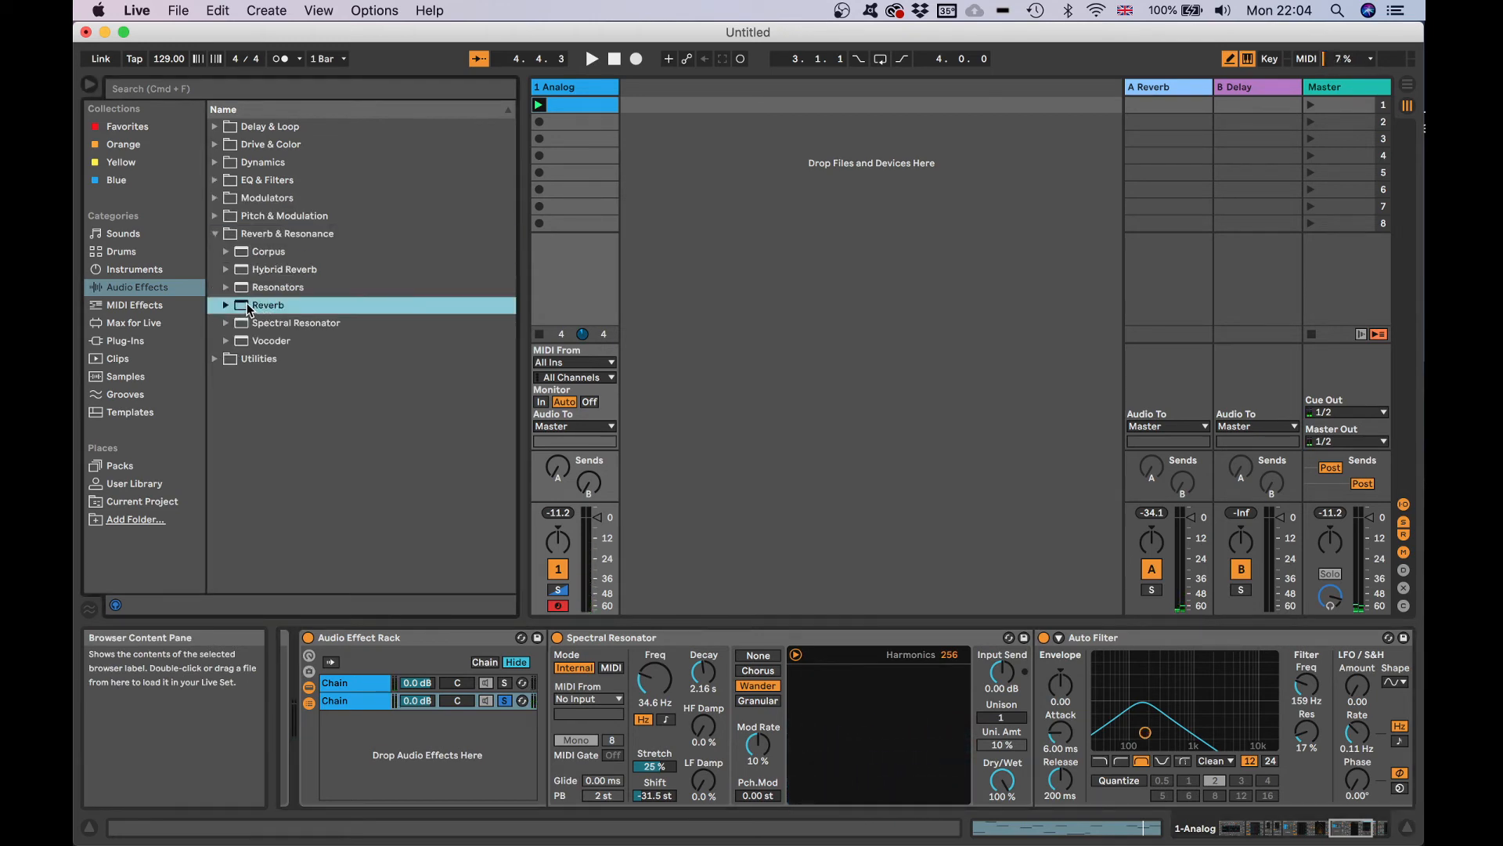
left_click_drag(1423, 777, 1258, 761)
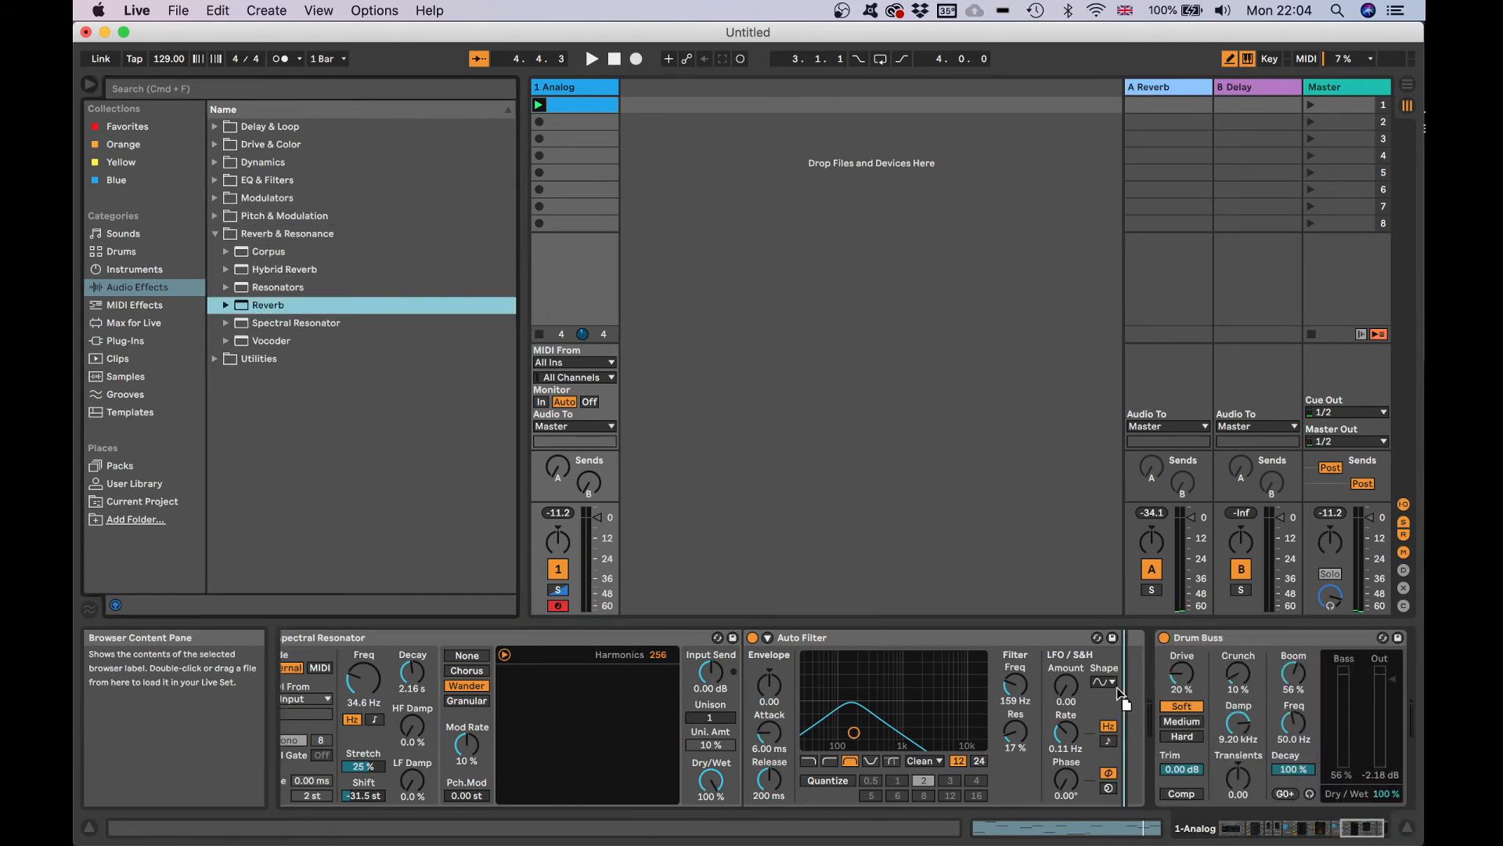
left_click_drag(1120, 689, 1120, 687)
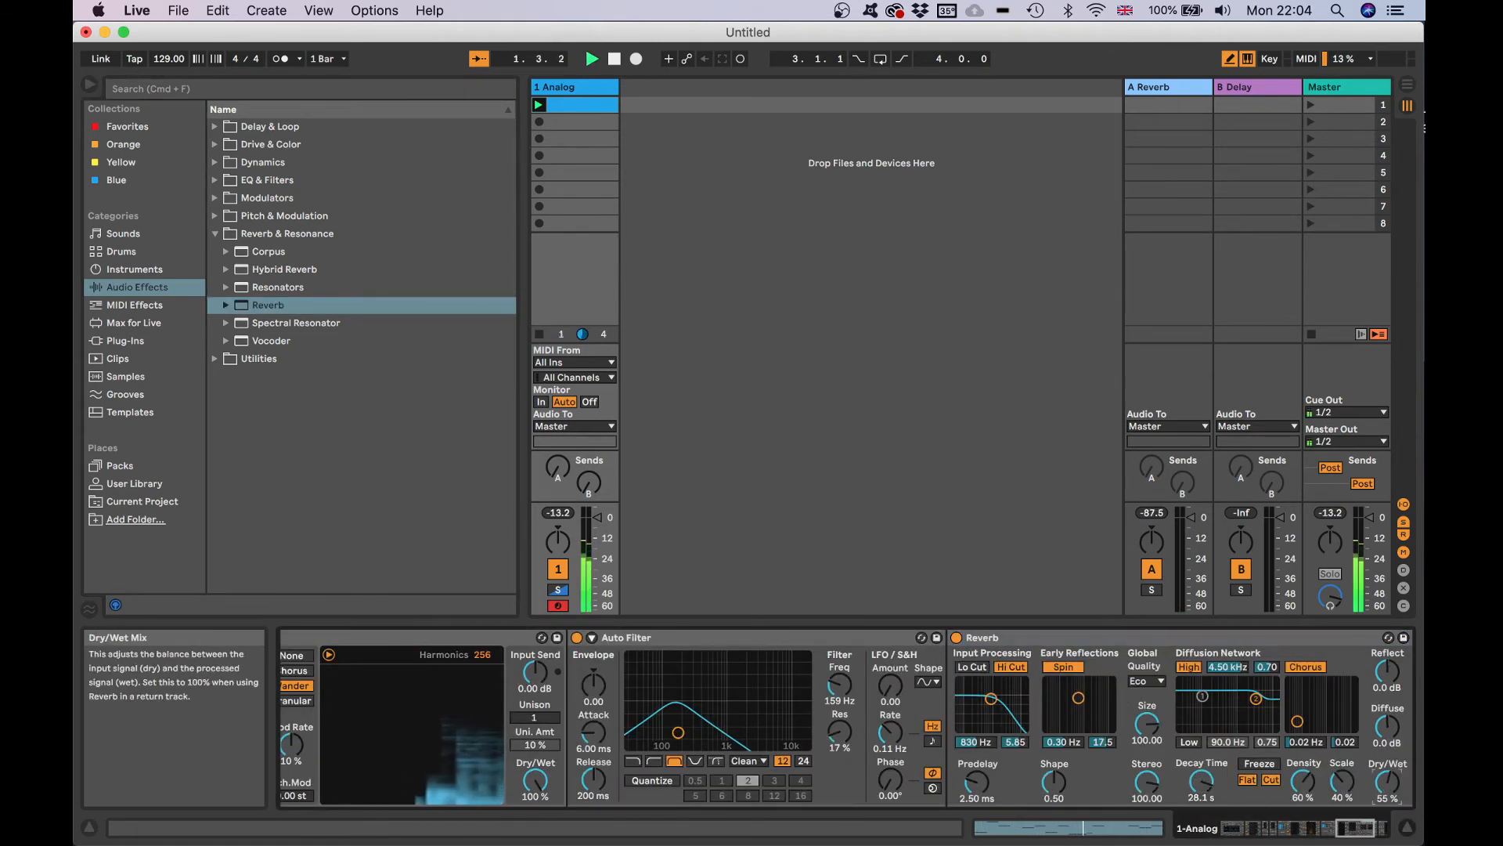
left_click_drag(1382, 787, 1381, 735)
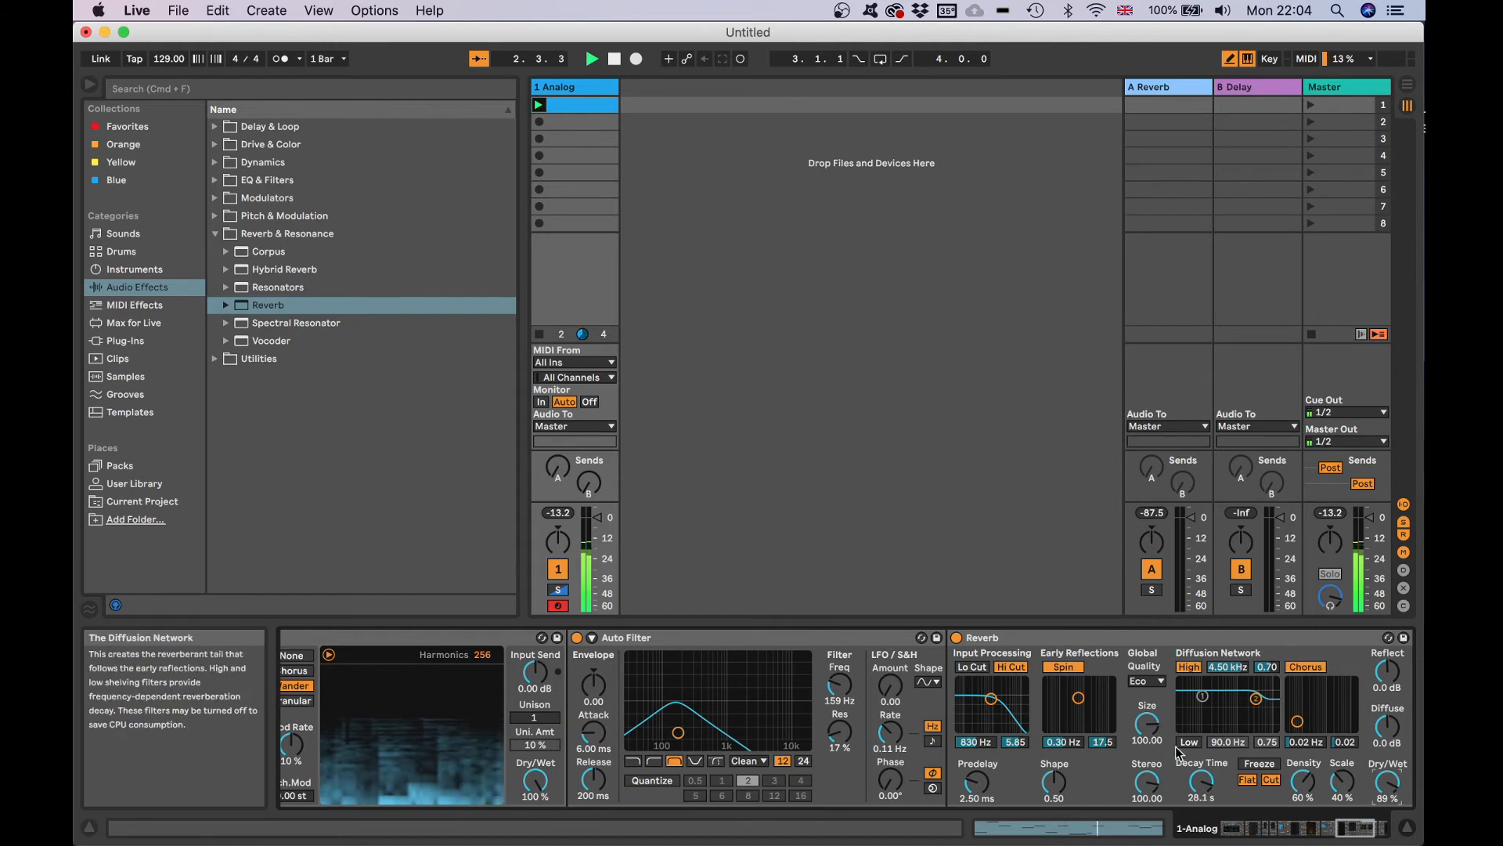
scroll(1178, 753, "left", 10)
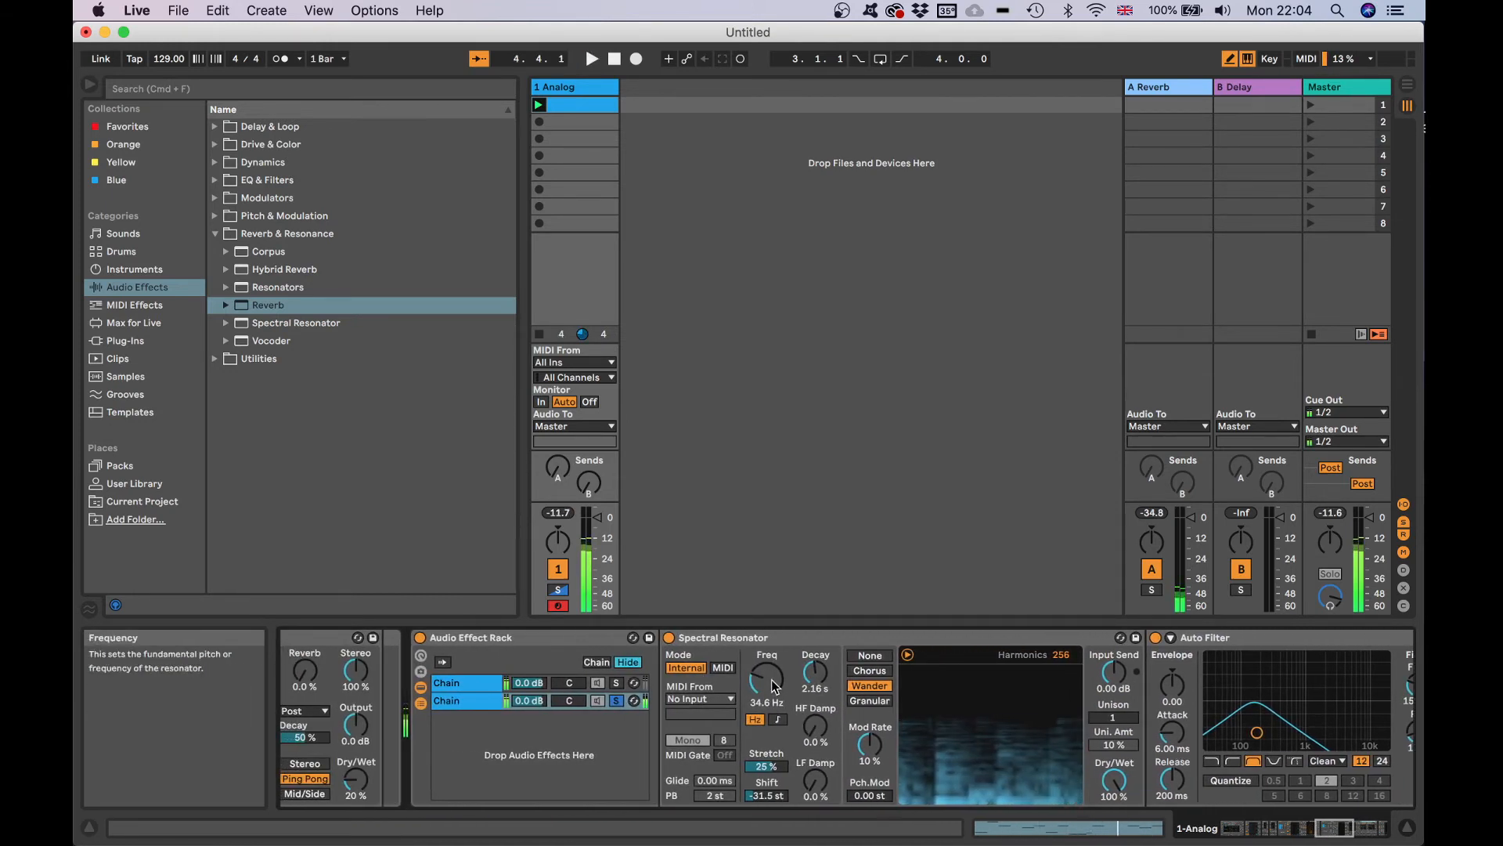
left_click(714, 699)
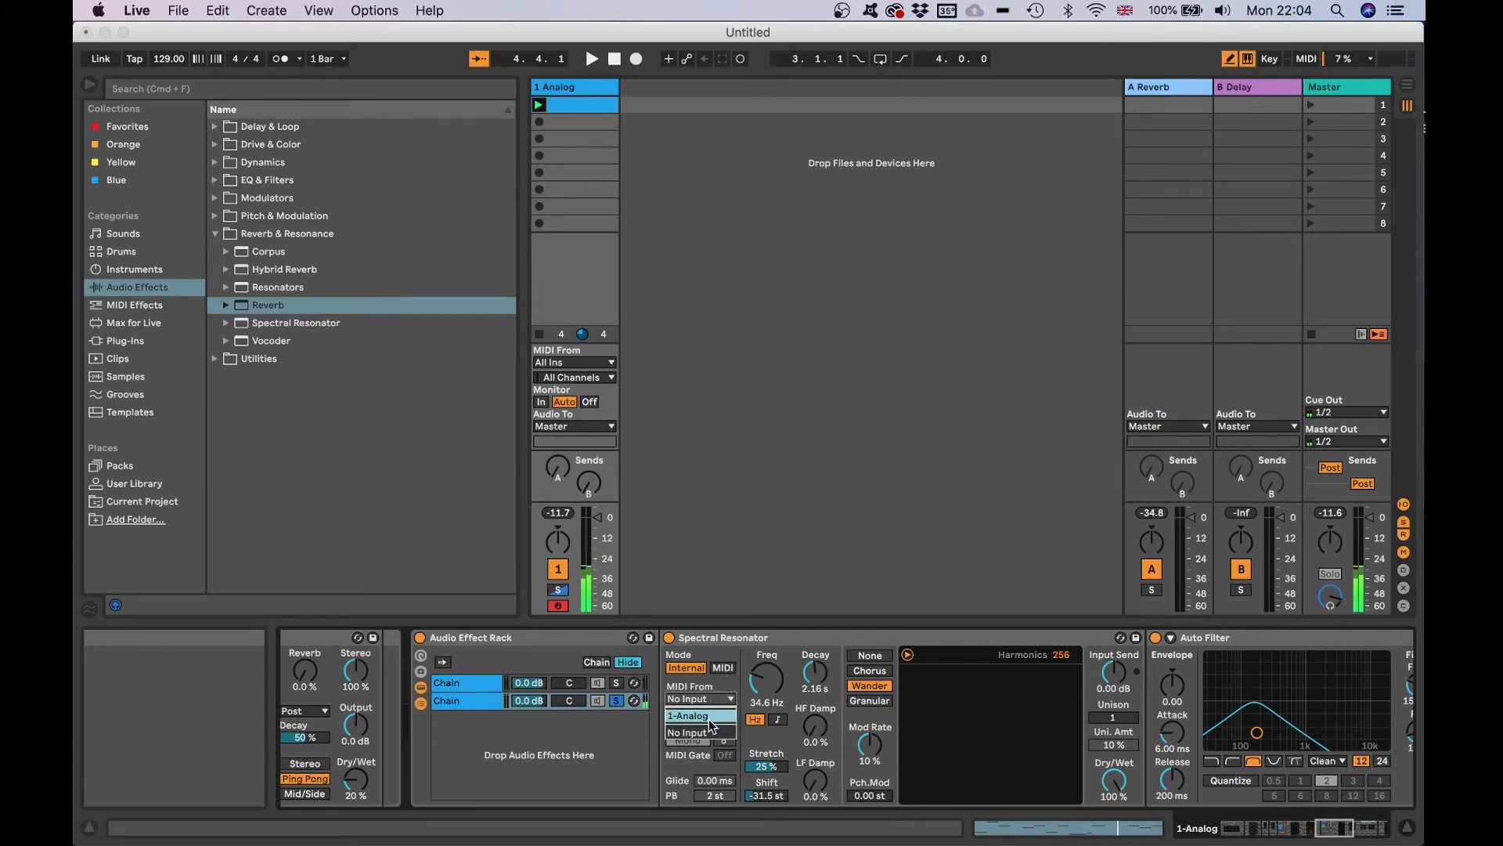
left_click(711, 693)
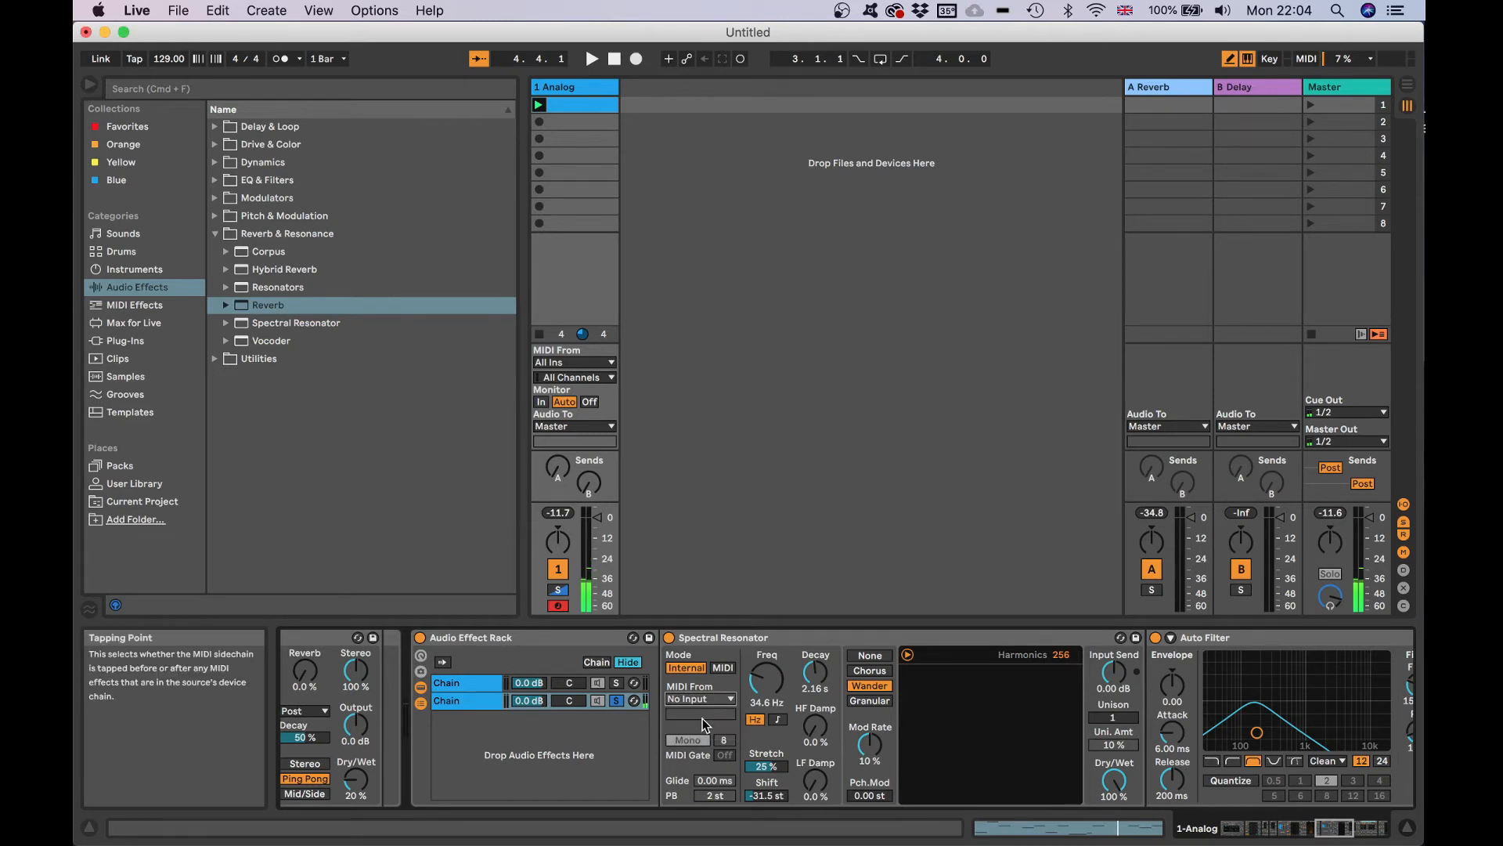
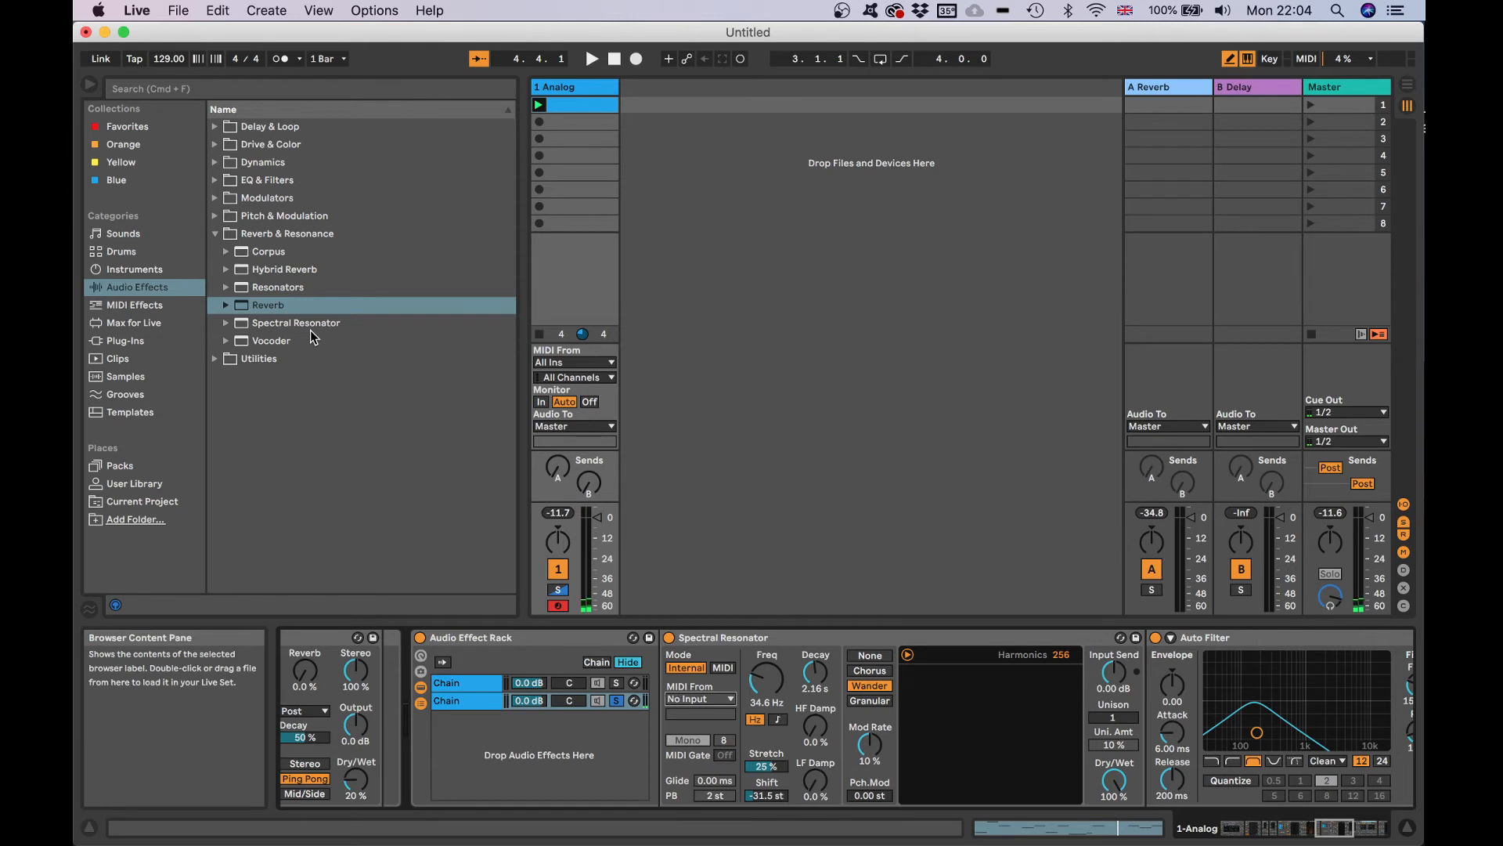
- Automate Spectral Resonator's frequency in the clip on a 1/8 grid, with a high level from 1.2 to 1.4 and a mid level to the bar's end
right_click(772, 693)
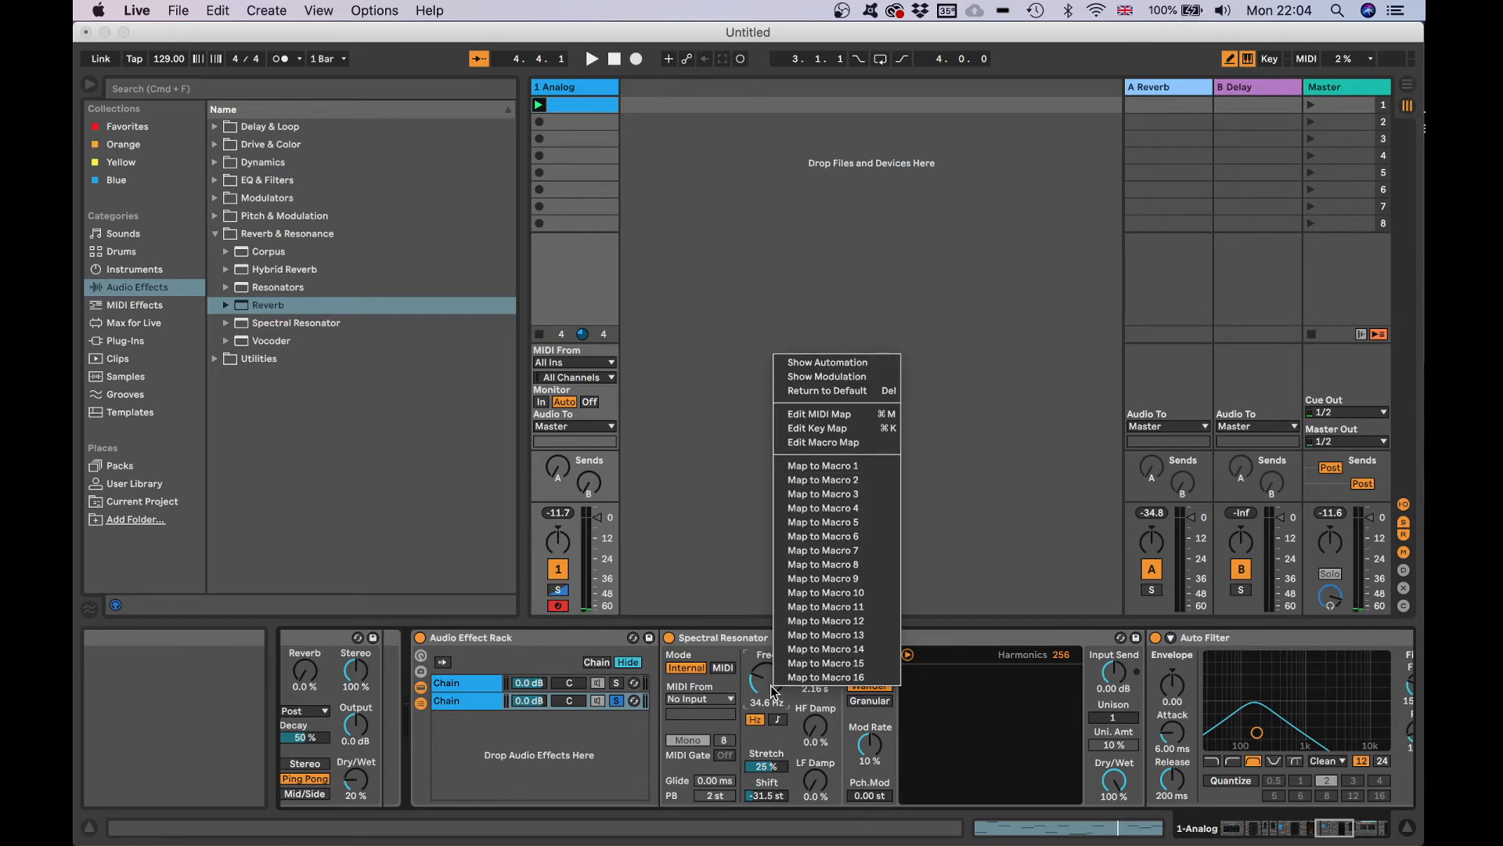
left_click(854, 367)
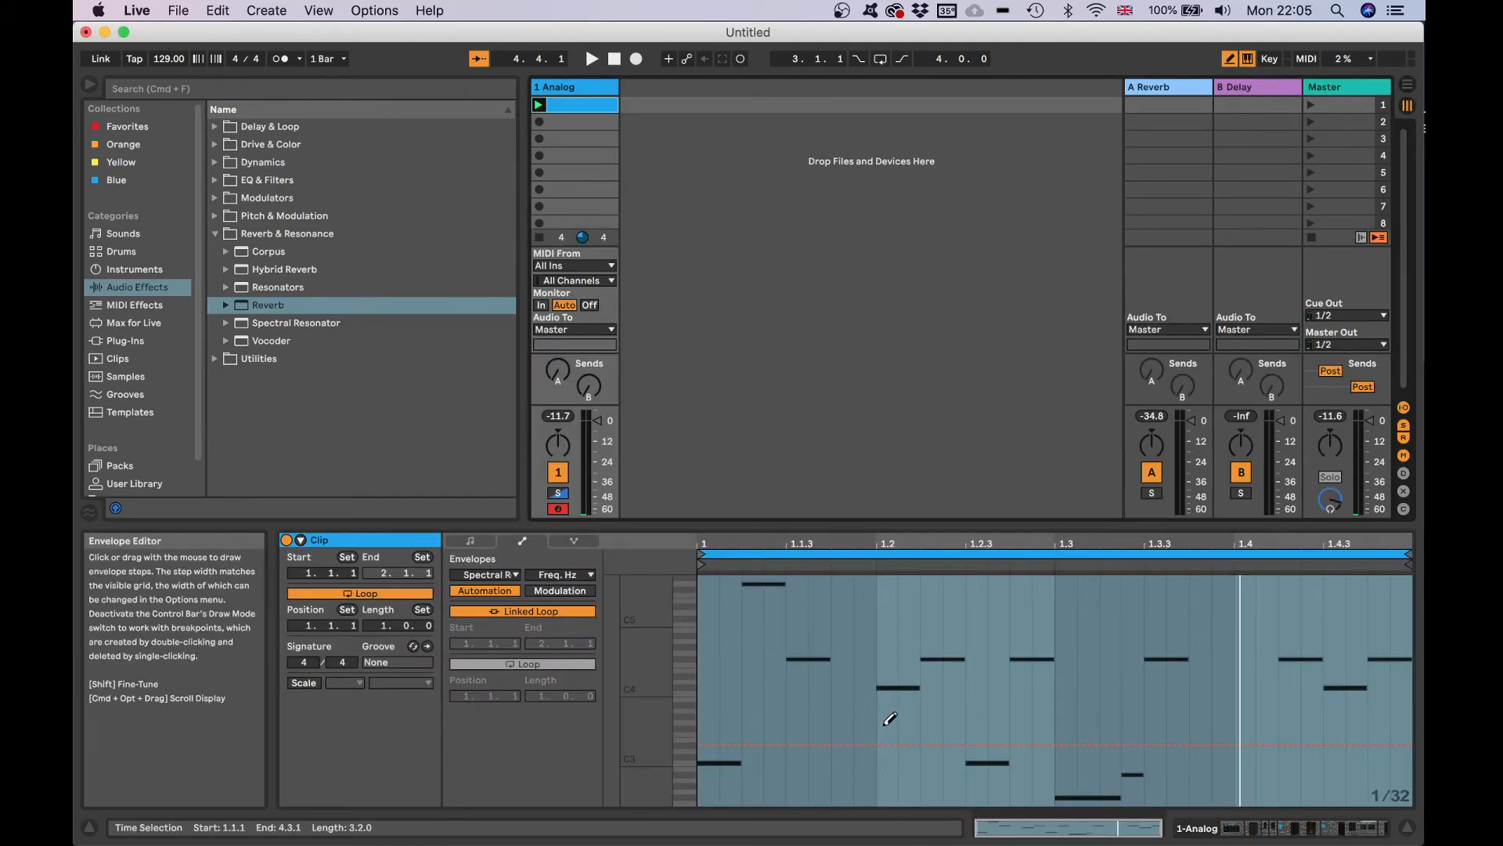
left_click_drag(898, 734, 906, 682)
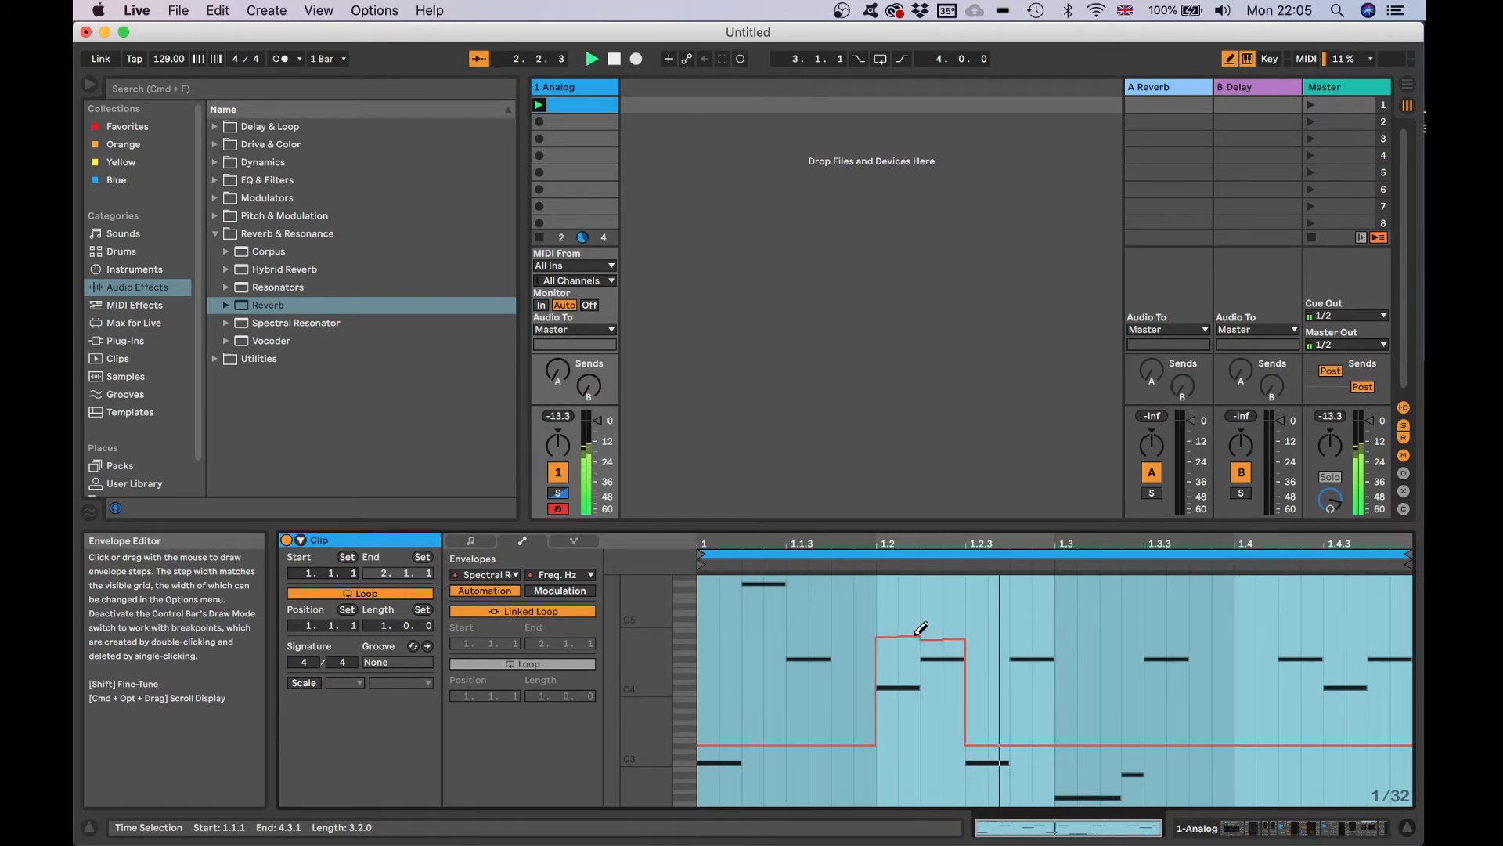
right_click(889, 620)
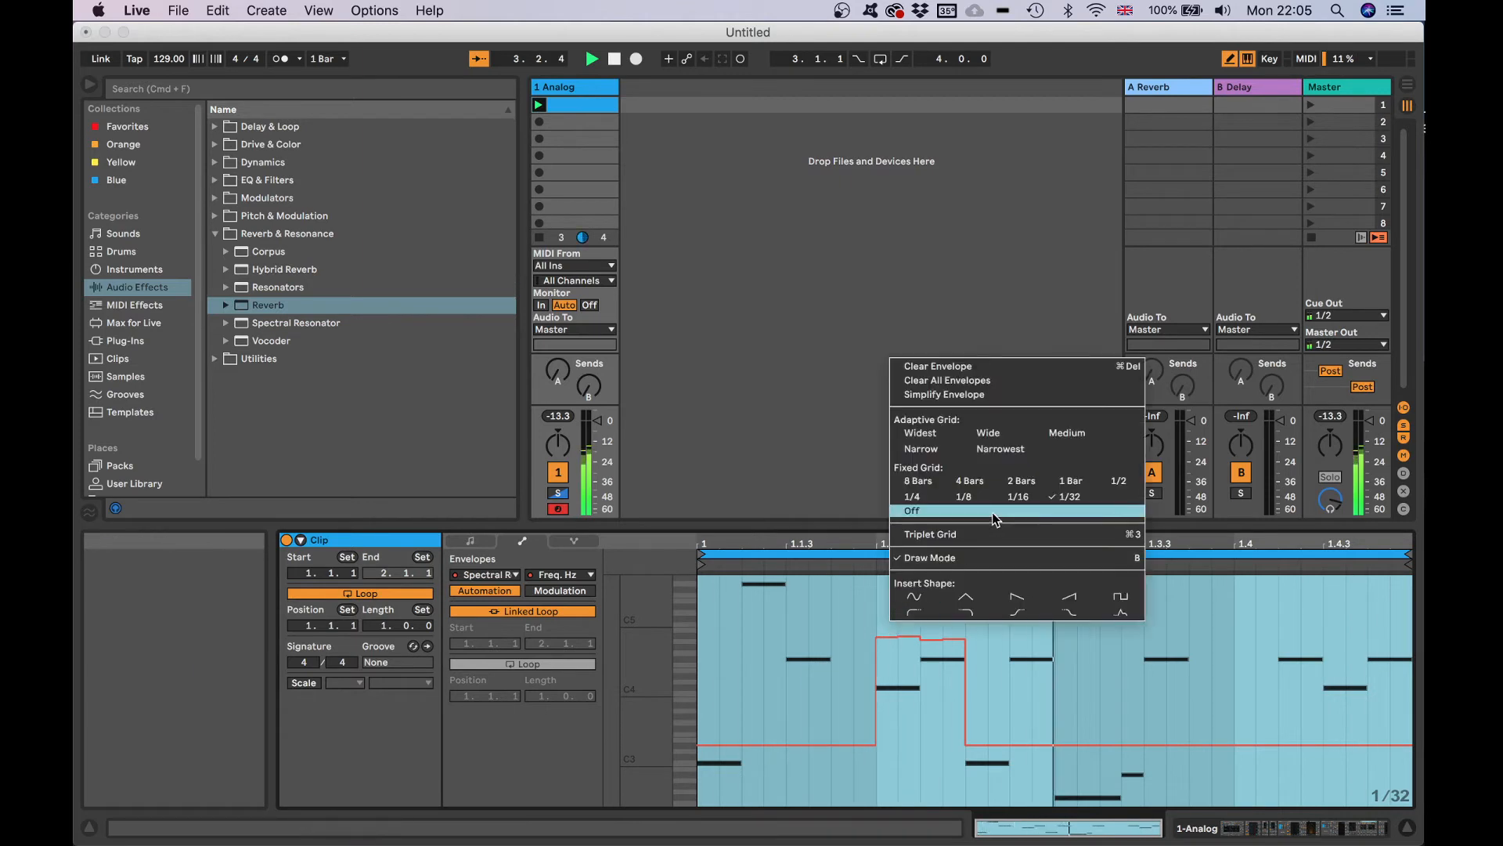
left_click(975, 498)
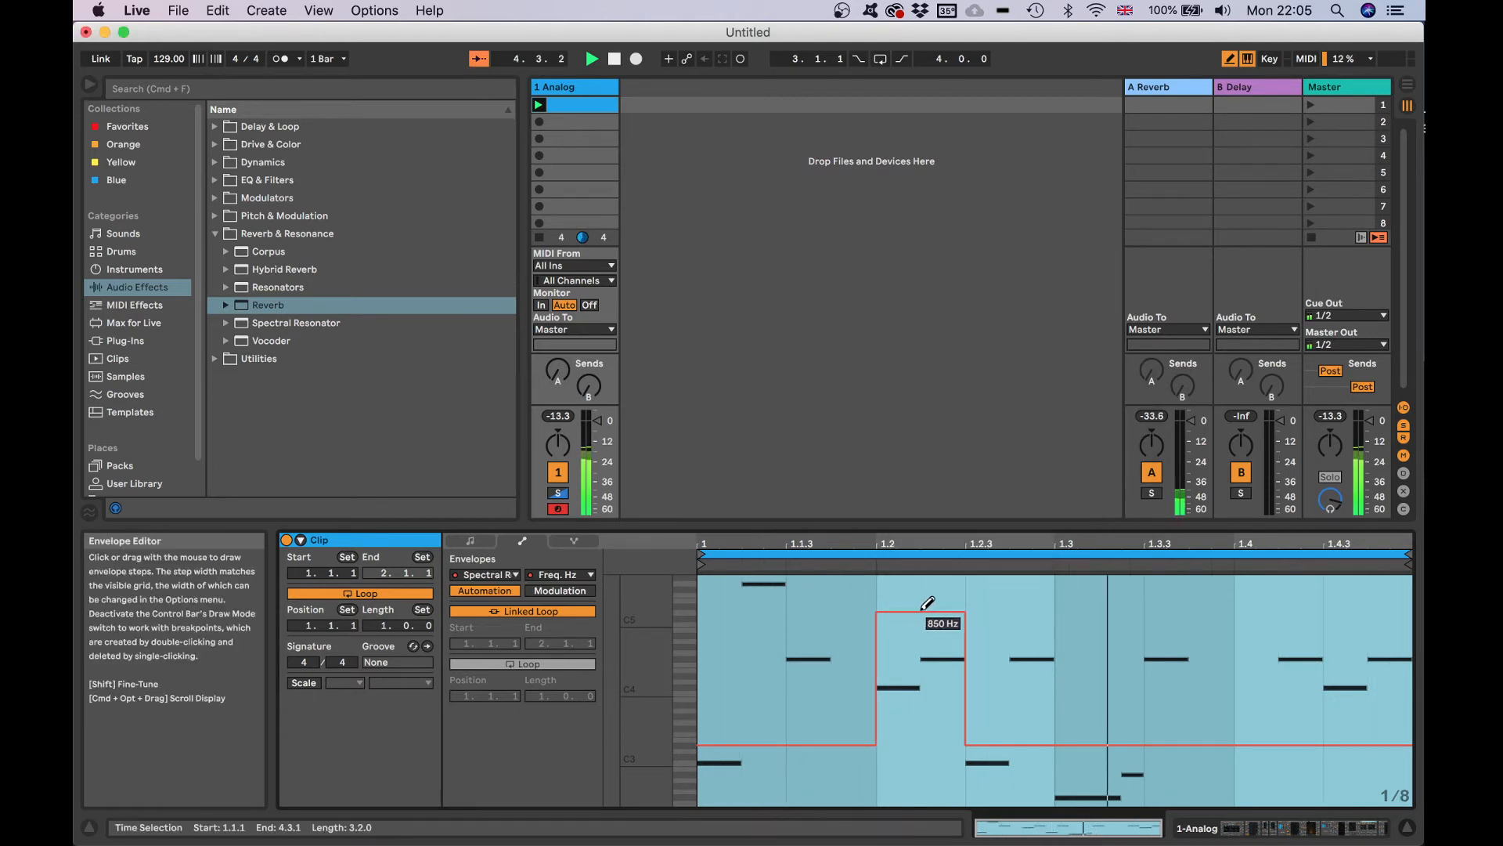
left_click_drag(932, 569, 1182, 574)
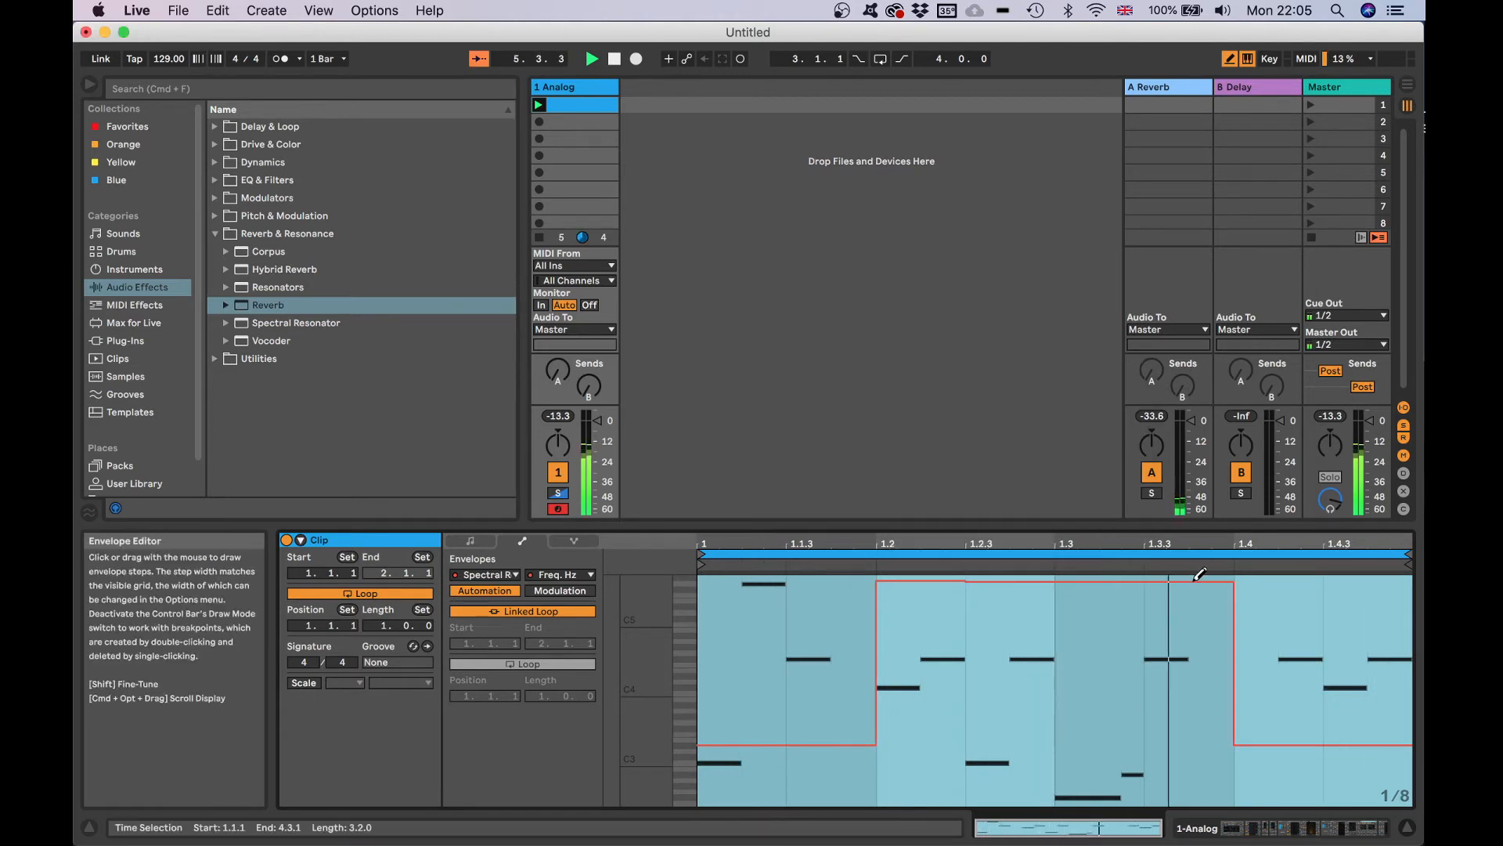
left_click_drag(1299, 675, 1373, 675)
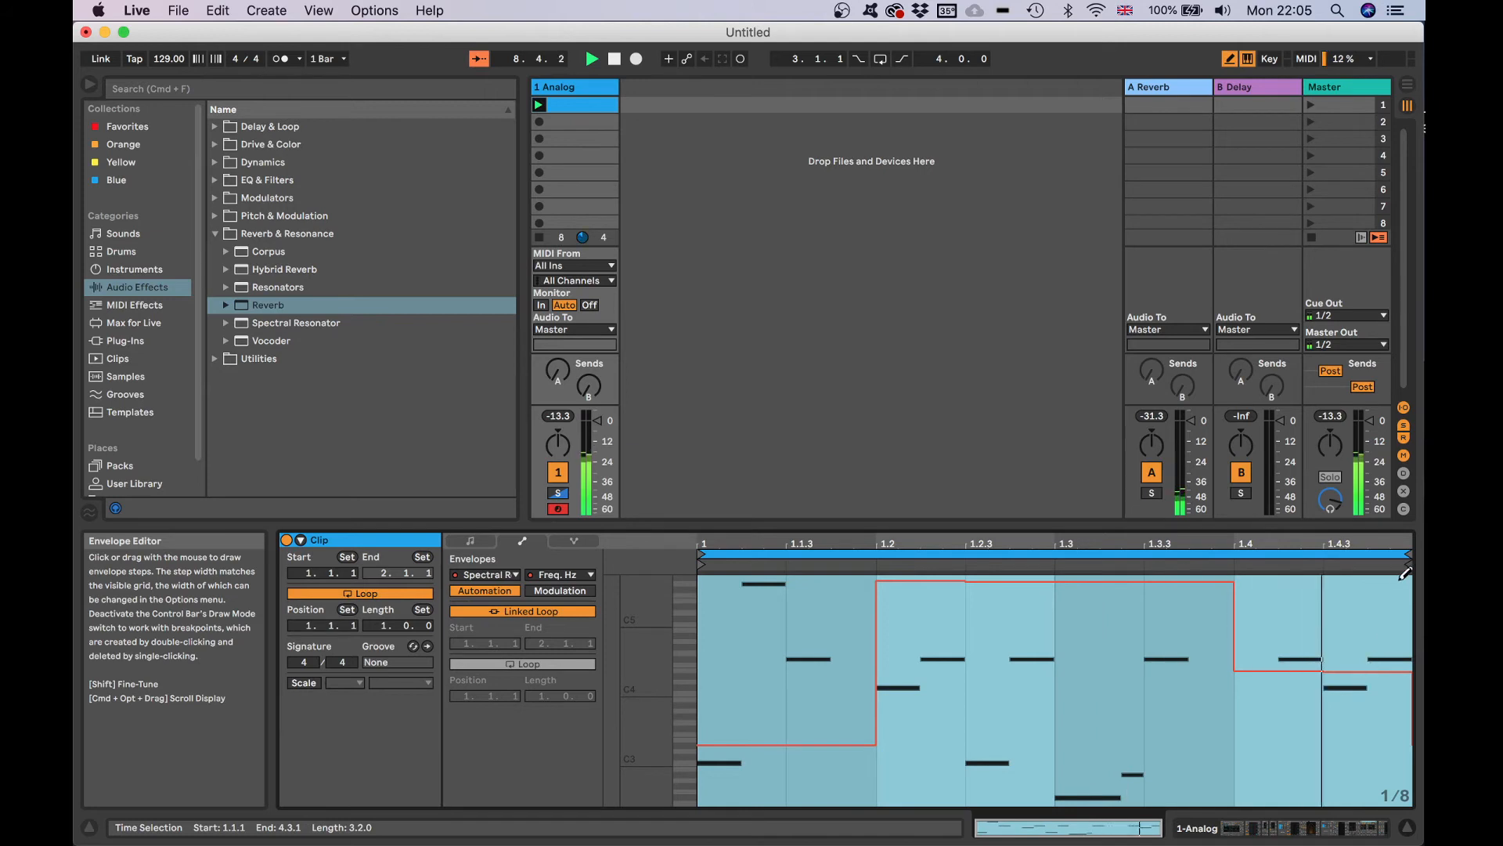
- Unlink the frequency envelope from the clip loop, extend it to length 4.1.2, and draw high and 8.20 Hz steps from bar 4 to 5.2
left_click(517, 615)
mouse_move(1408, 562)
left_mouse_down()
mouse_move(1421, 586)
mouse_move(1388, 568)
mouse_move(1243, 574)
mouse_move(1378, 570)
mouse_move(1290, 571)
left_mouse_up()
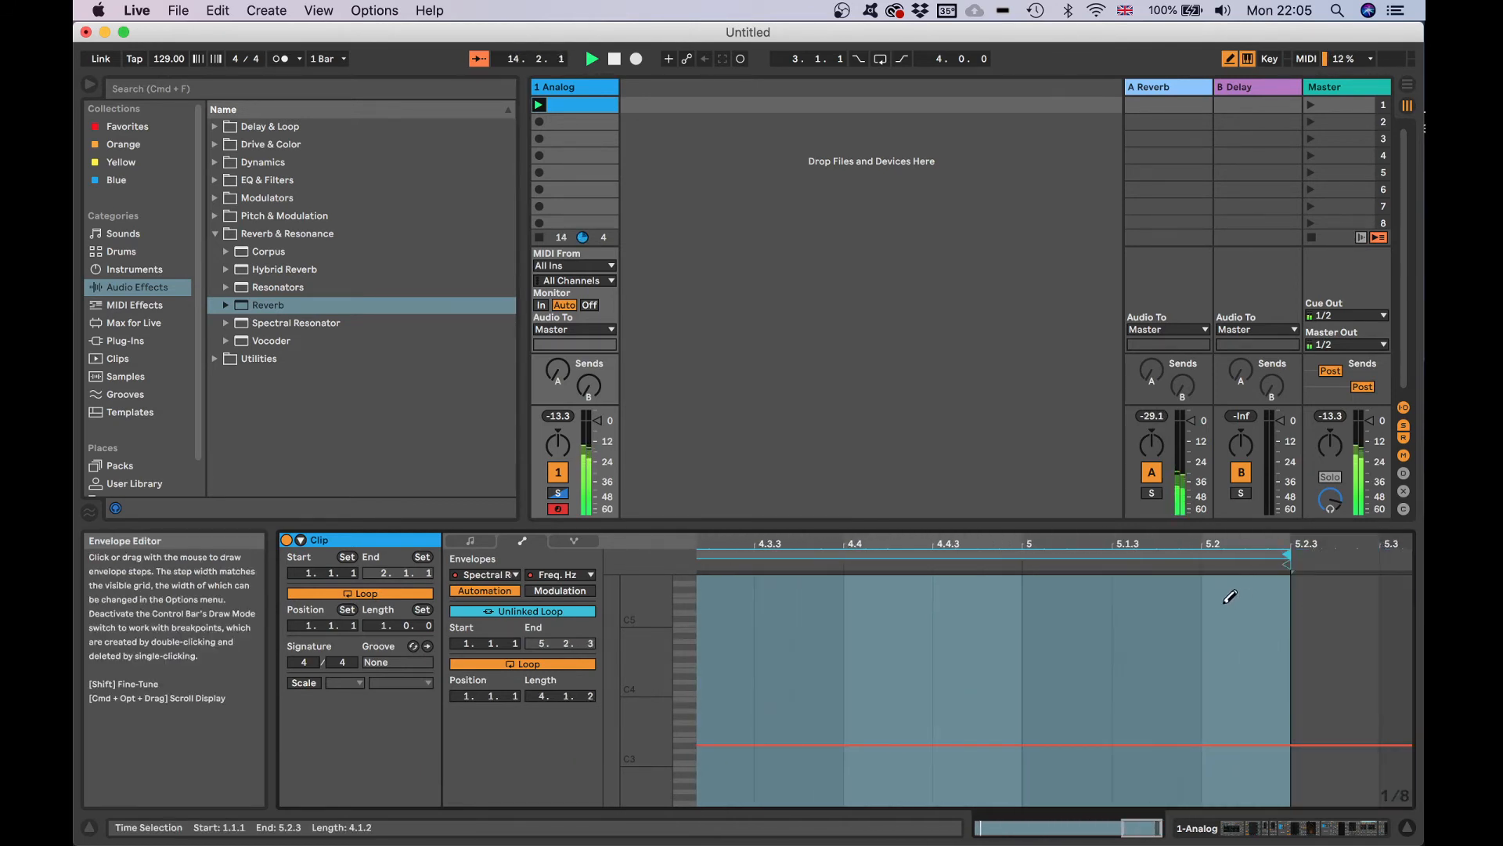
left_click(1187, 600)
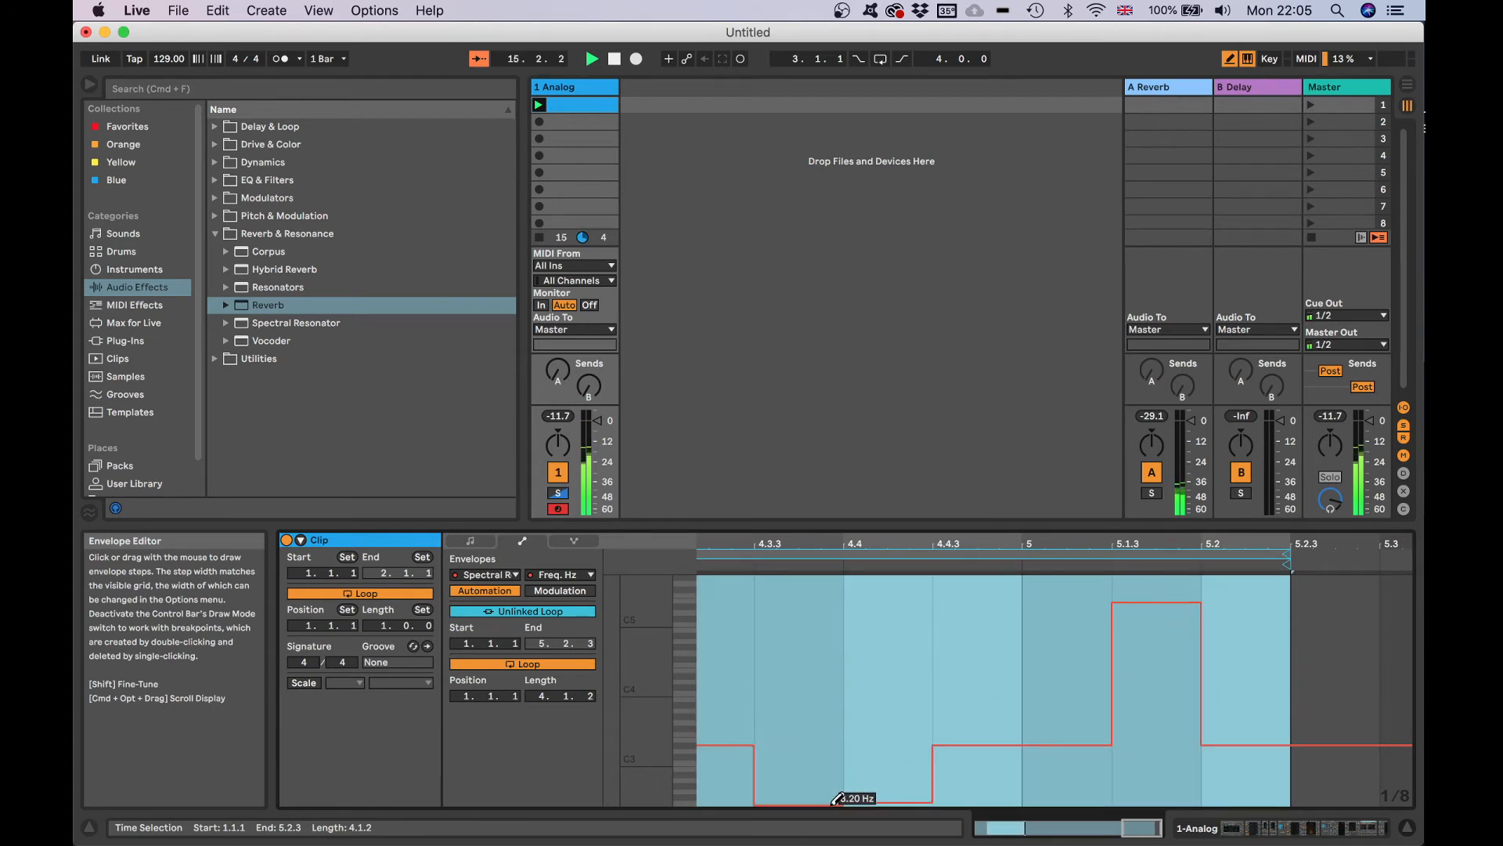
left_click_drag(721, 844, 697, 811)
scroll(876, 654, "left", 5)
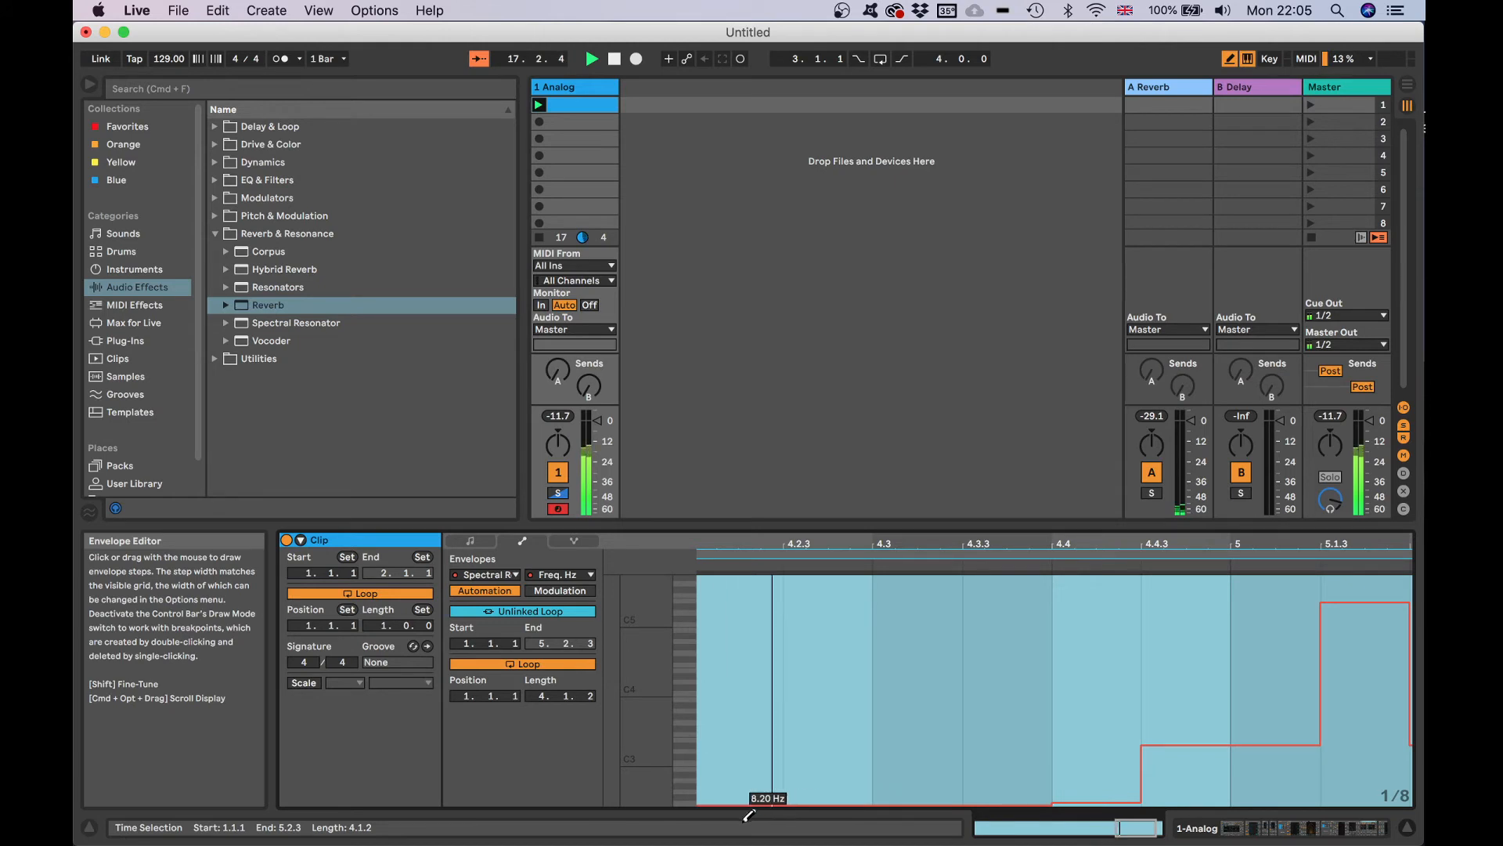
scroll(1008, 691, "left", 5)
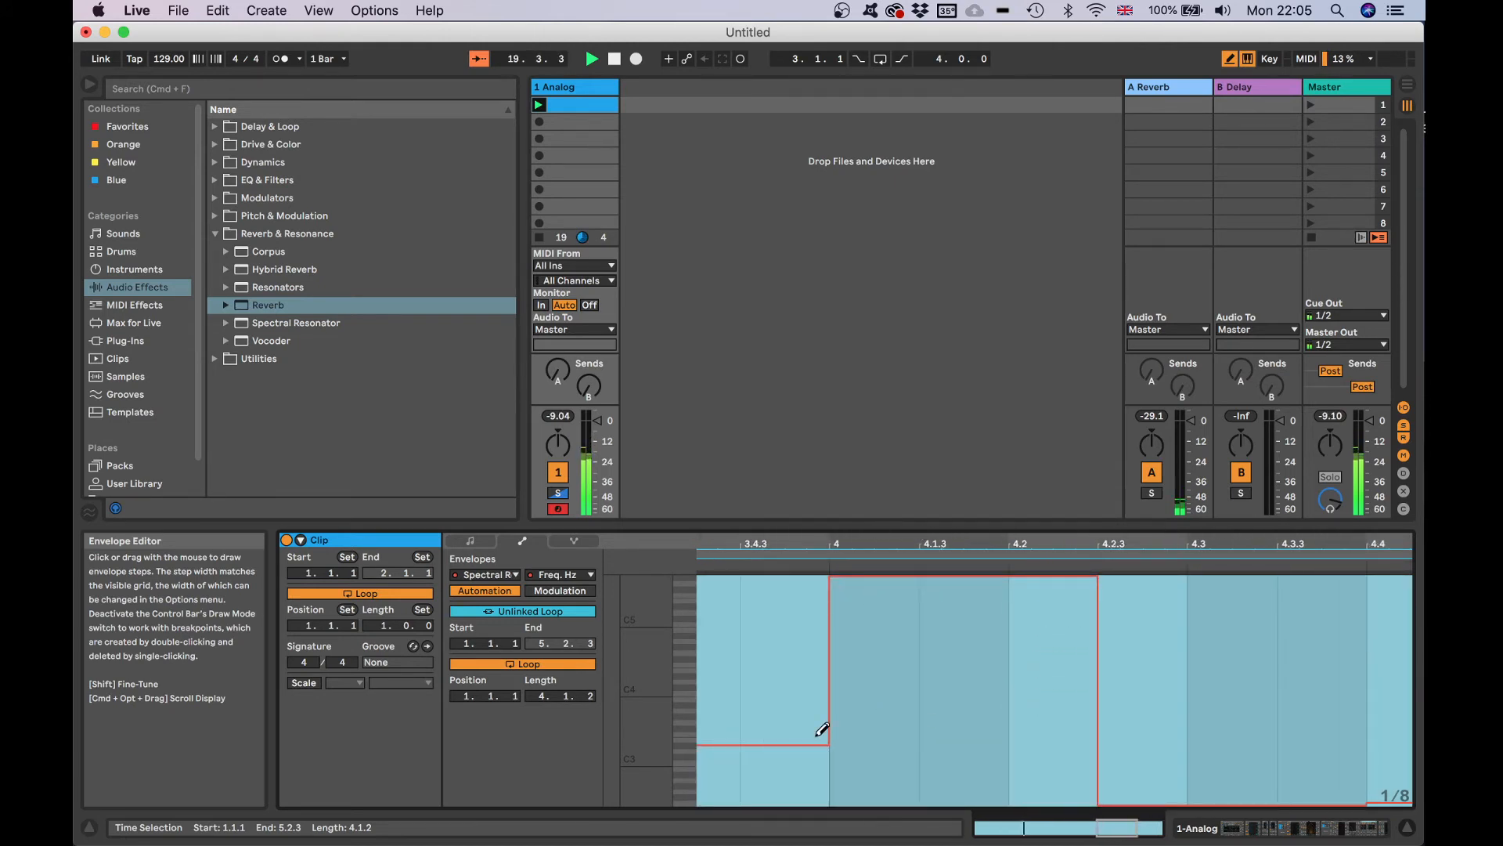
scroll(822, 729, "left", 6)
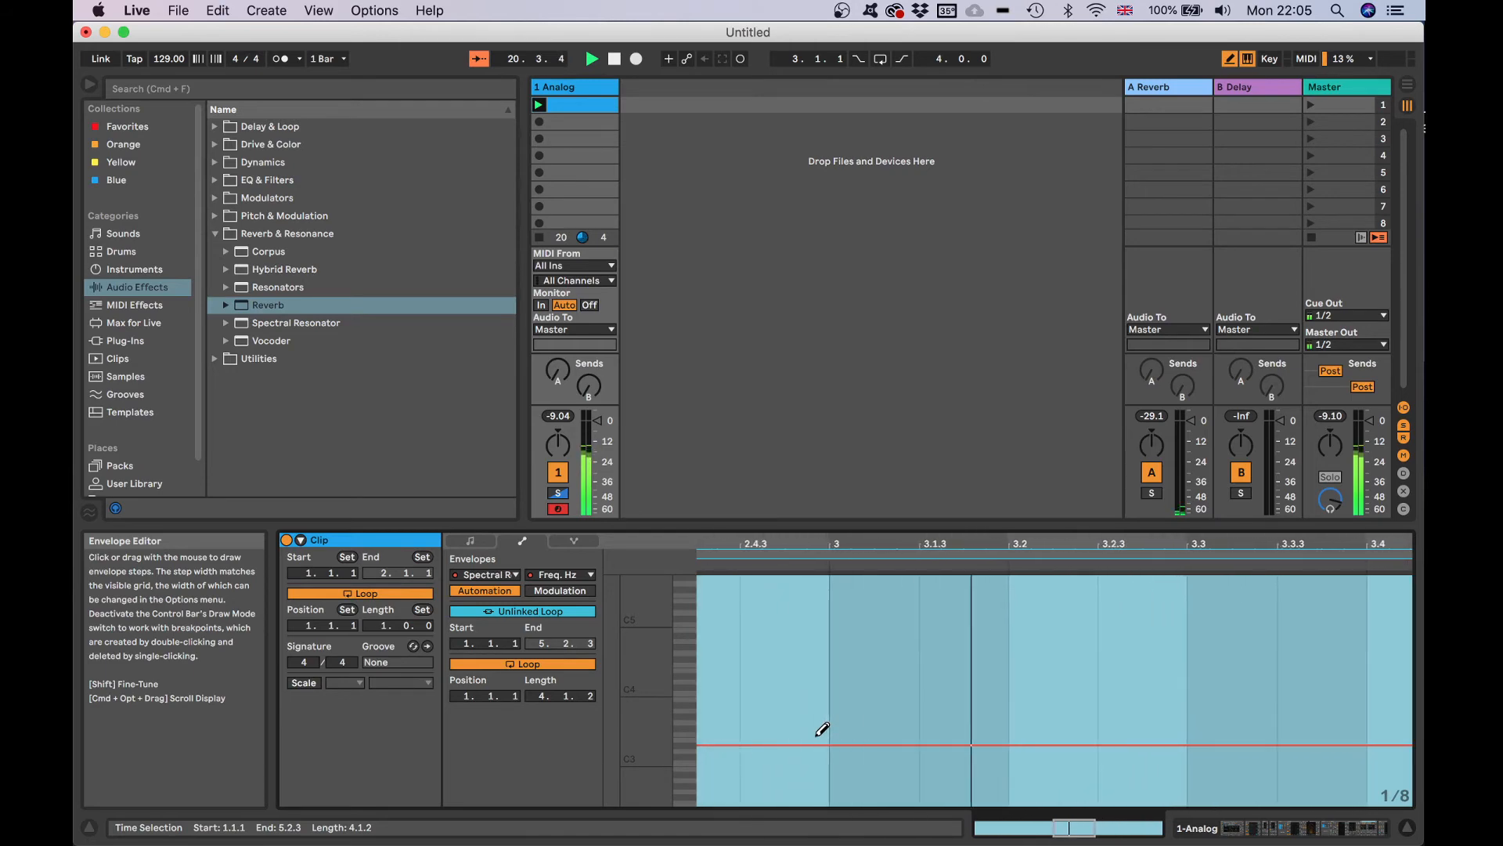
- Set the chain's Auto Filter to 786 Hz with 13% resonance and switch Spectral Resonator to Granular modulation
left_click(1212, 817)
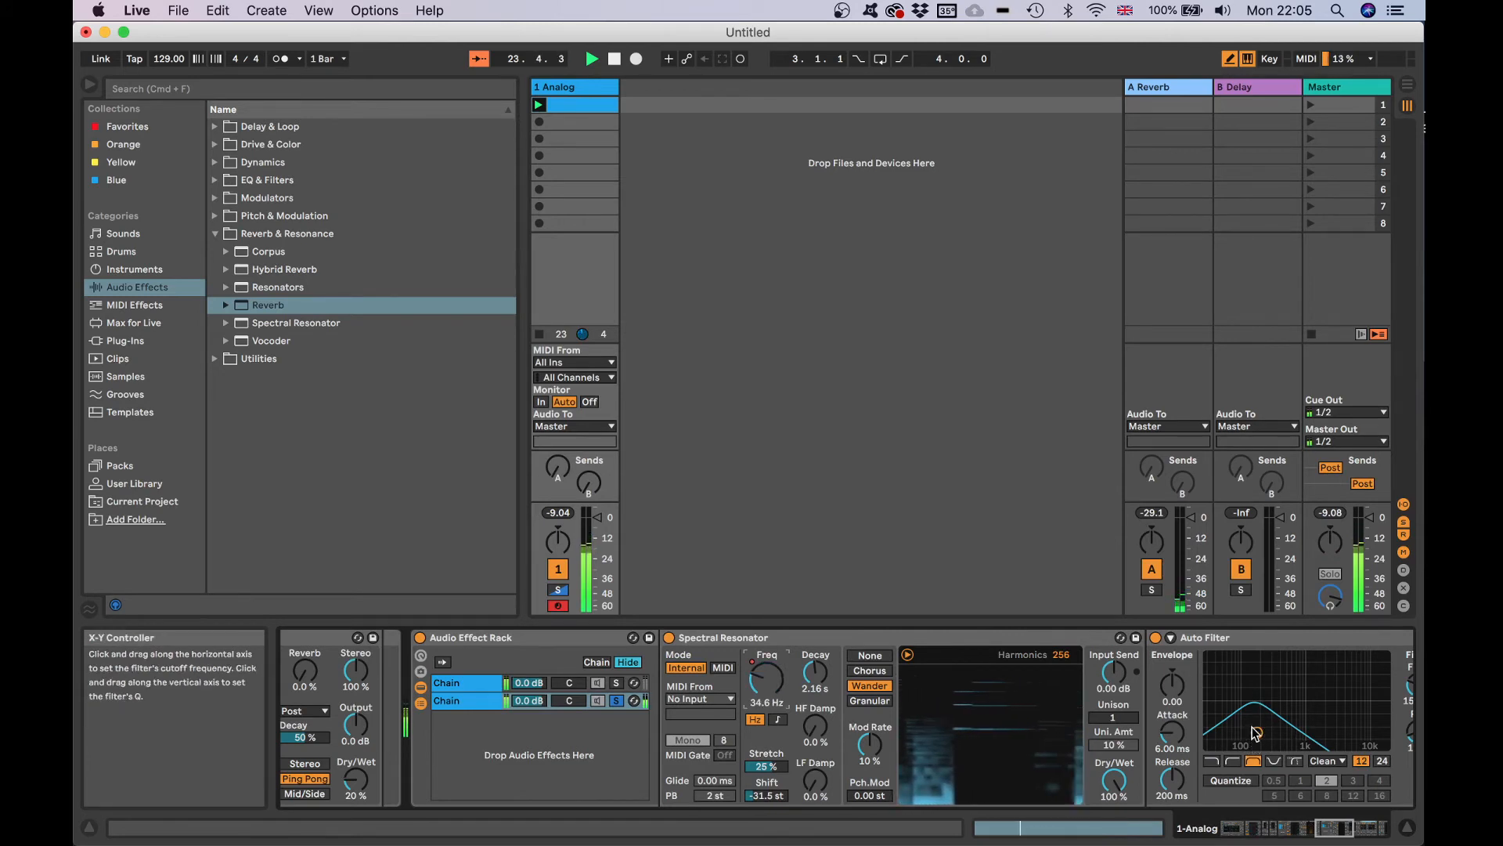
left_click_drag(1256, 732, 1300, 737)
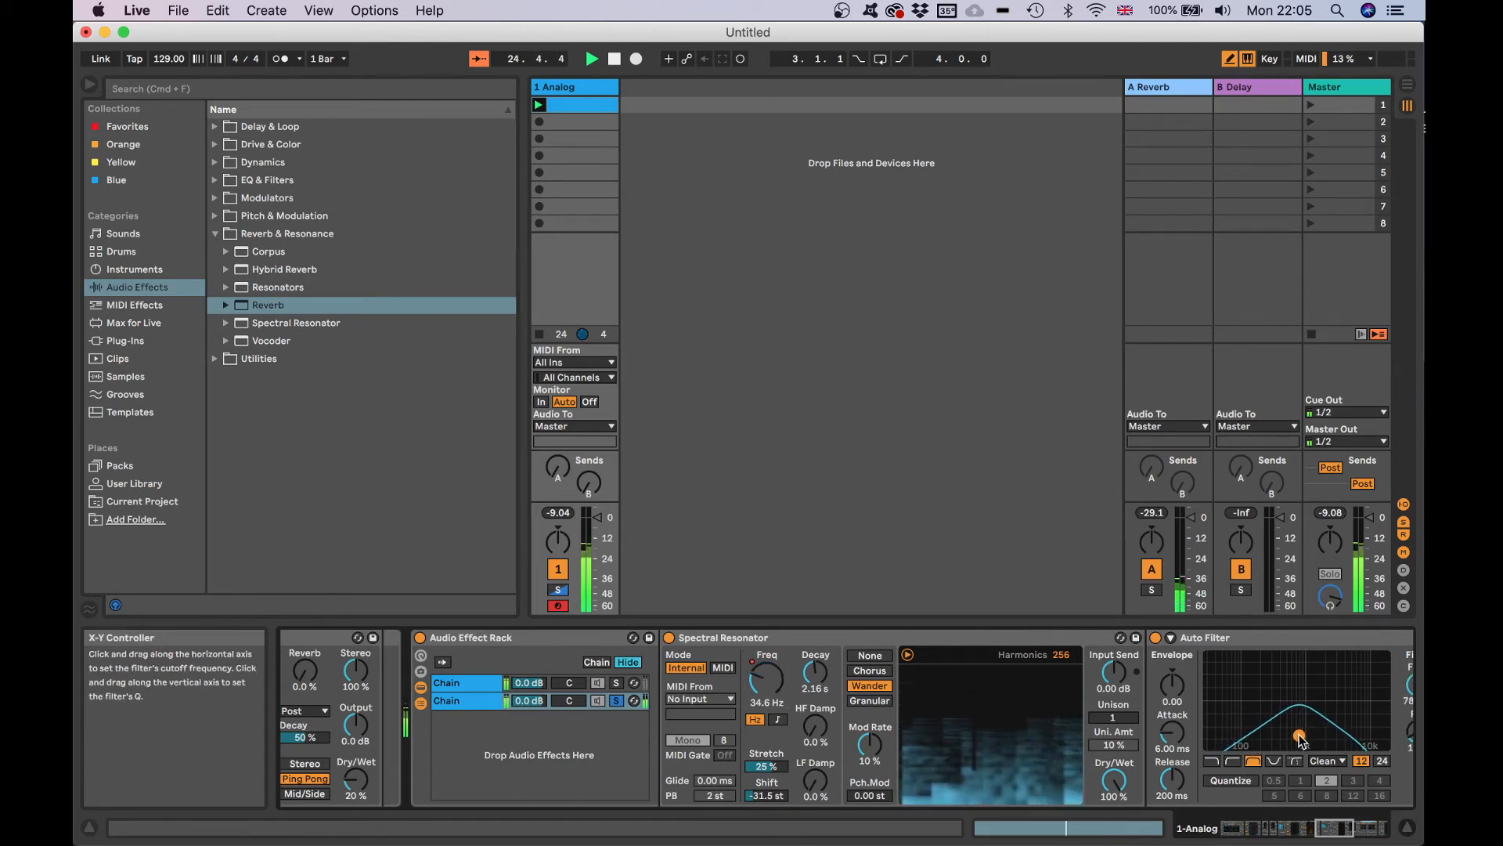
scroll(1299, 738, "right", 15)
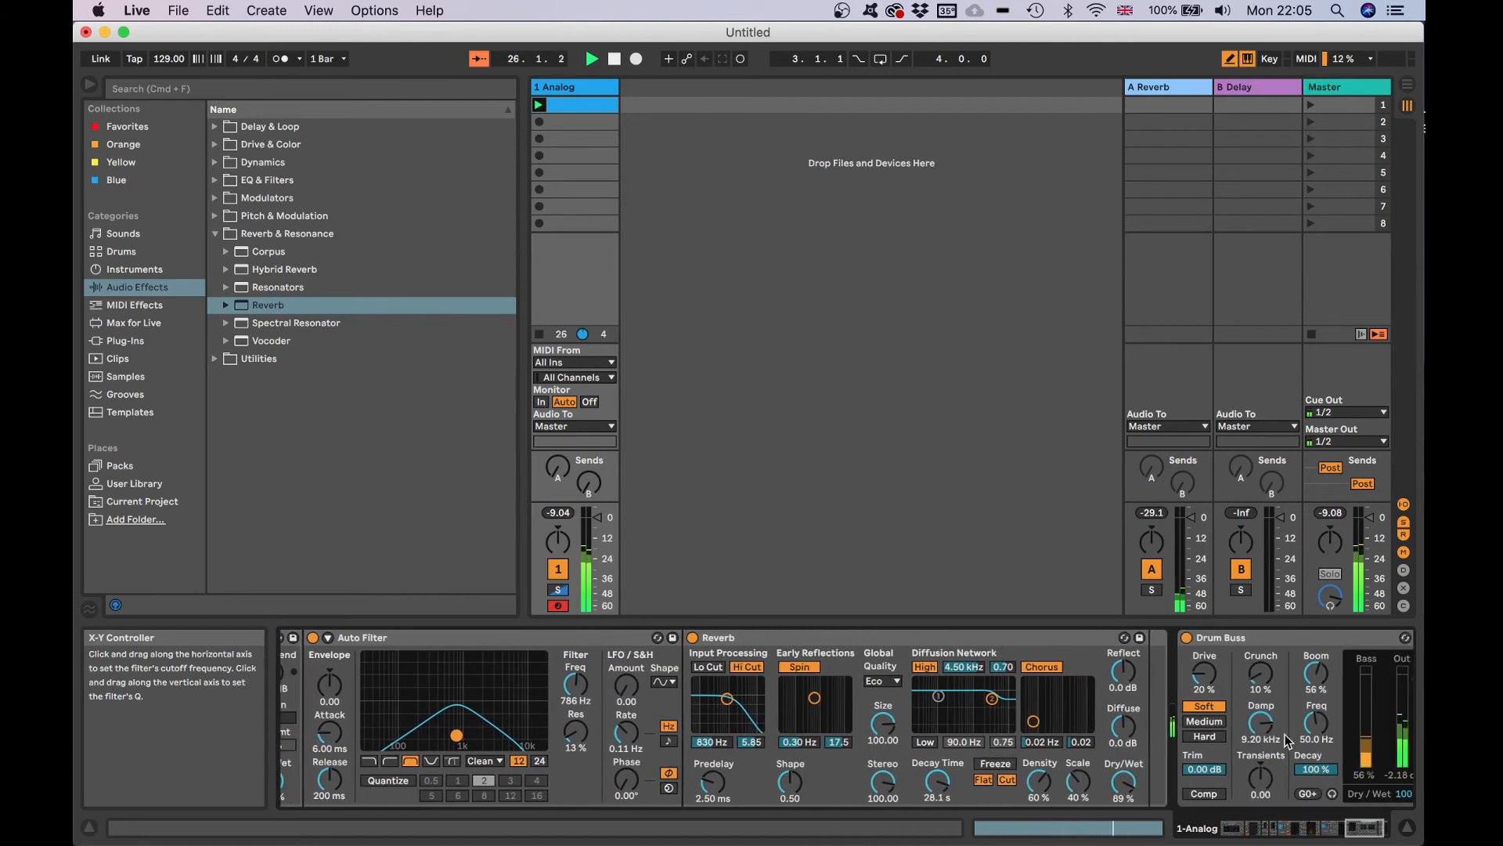
scroll(1288, 739, "left", 15)
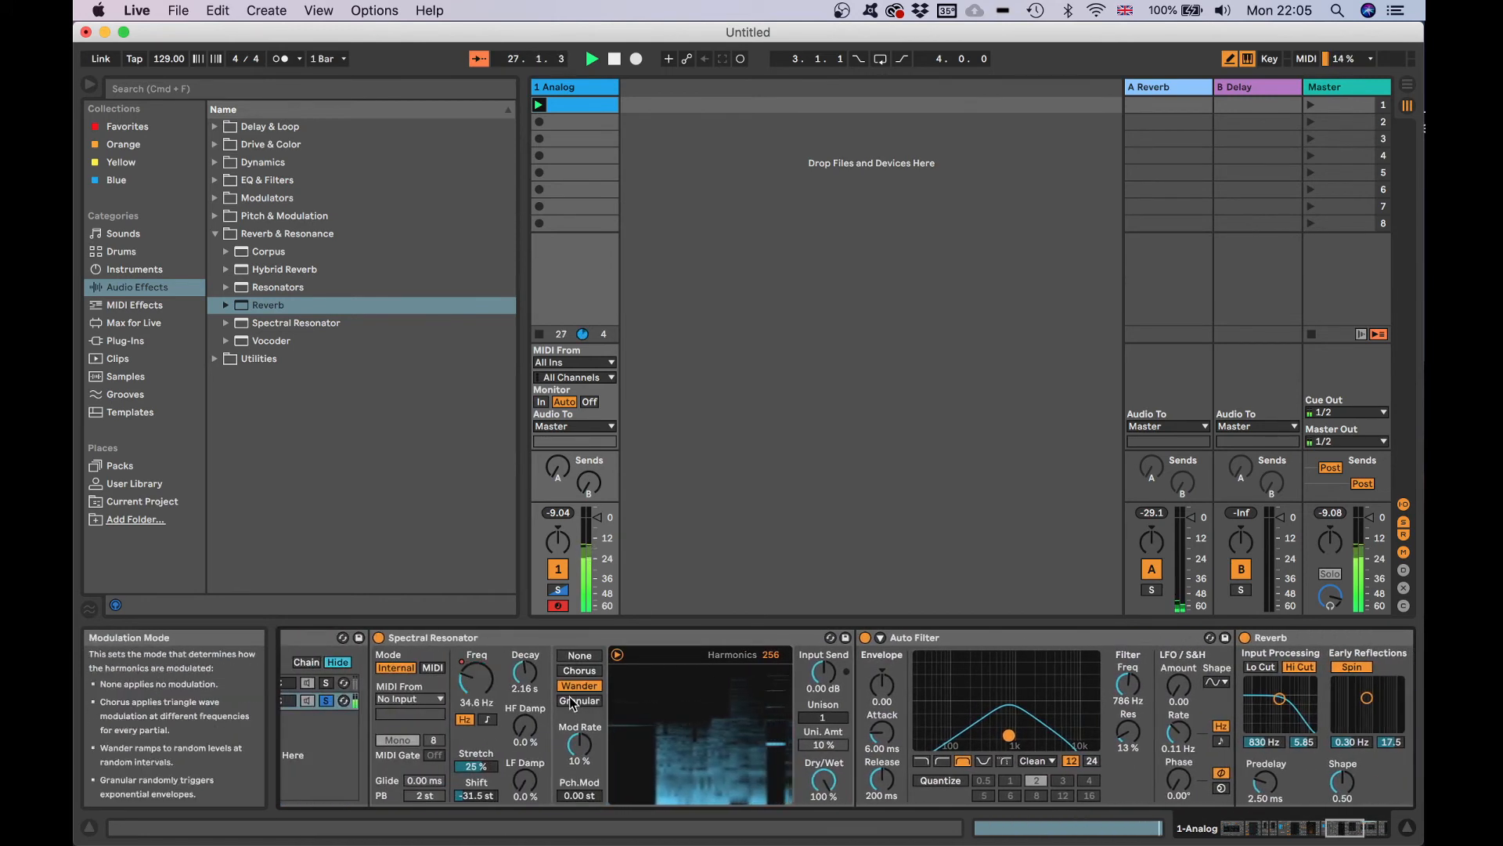
left_click(579, 700)
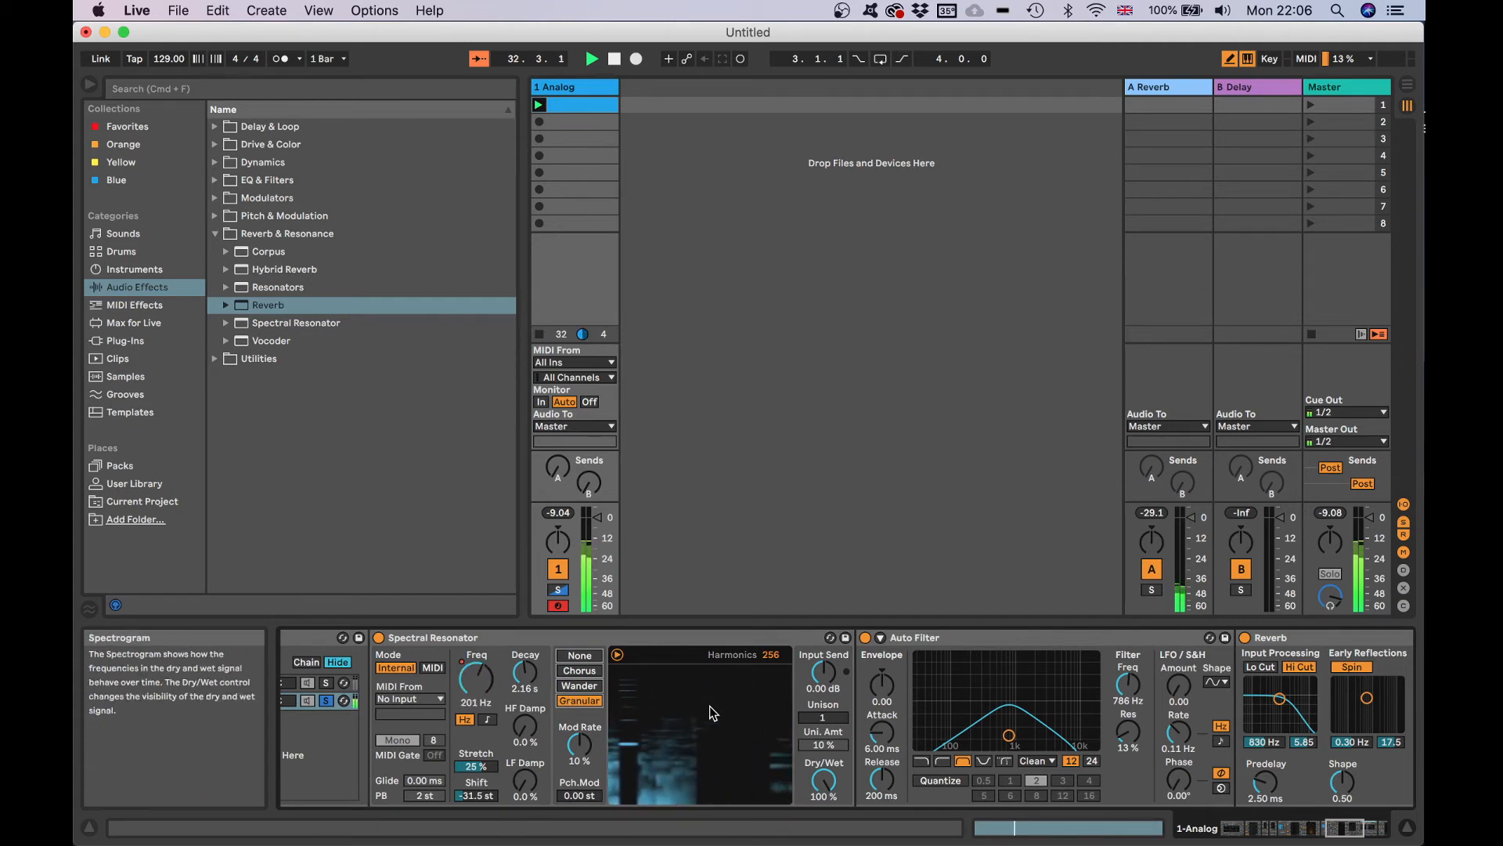
- Lower the rack's second chain to -8.4 dB and unsolo it, with Spectral Resonator's stretch set to -19%
scroll(656, 712, "left", 5)
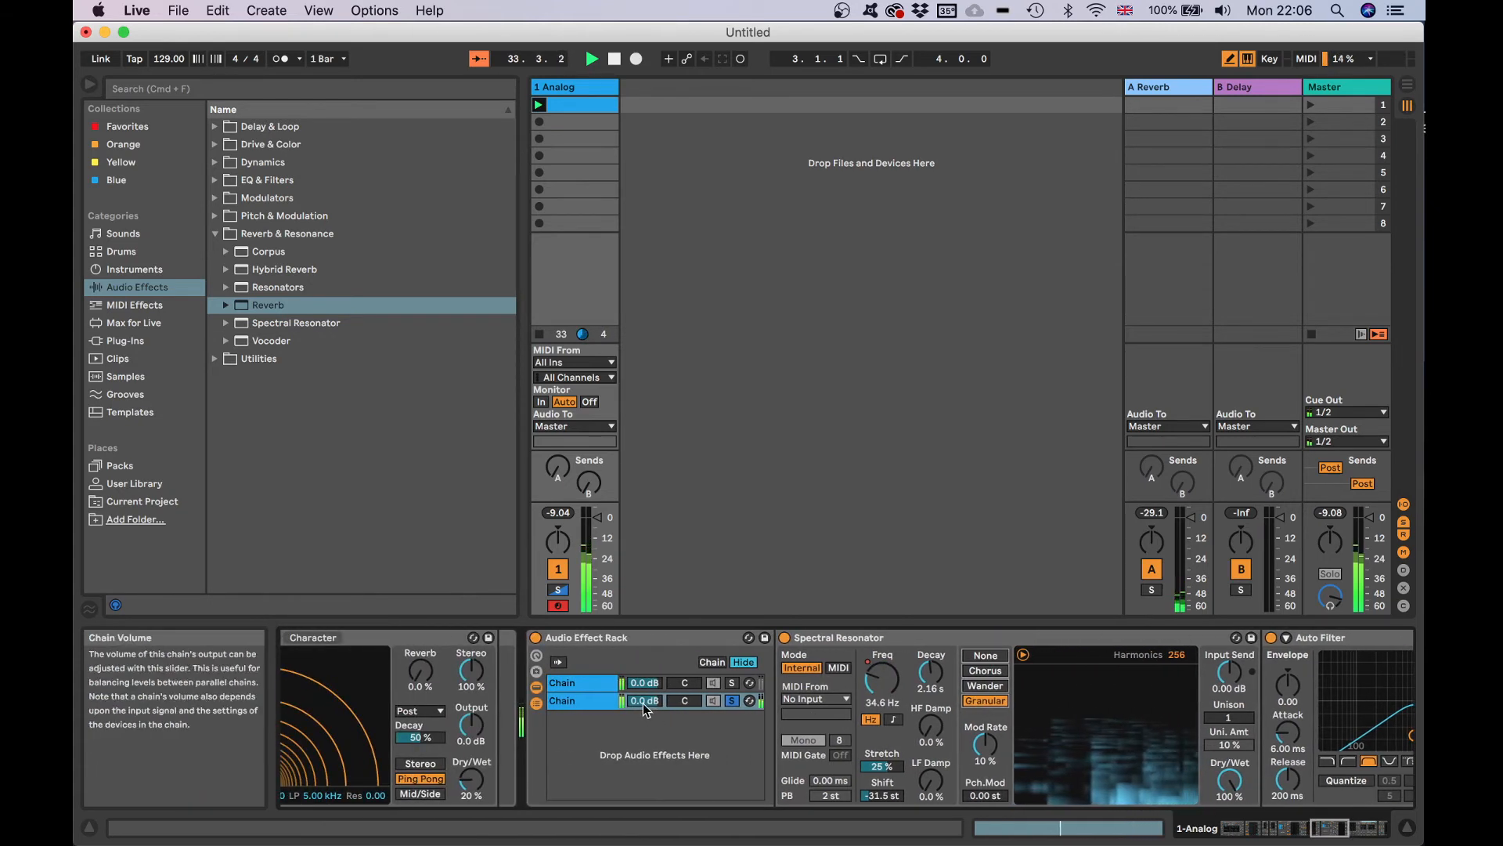
left_click_drag(647, 701, 647, 713)
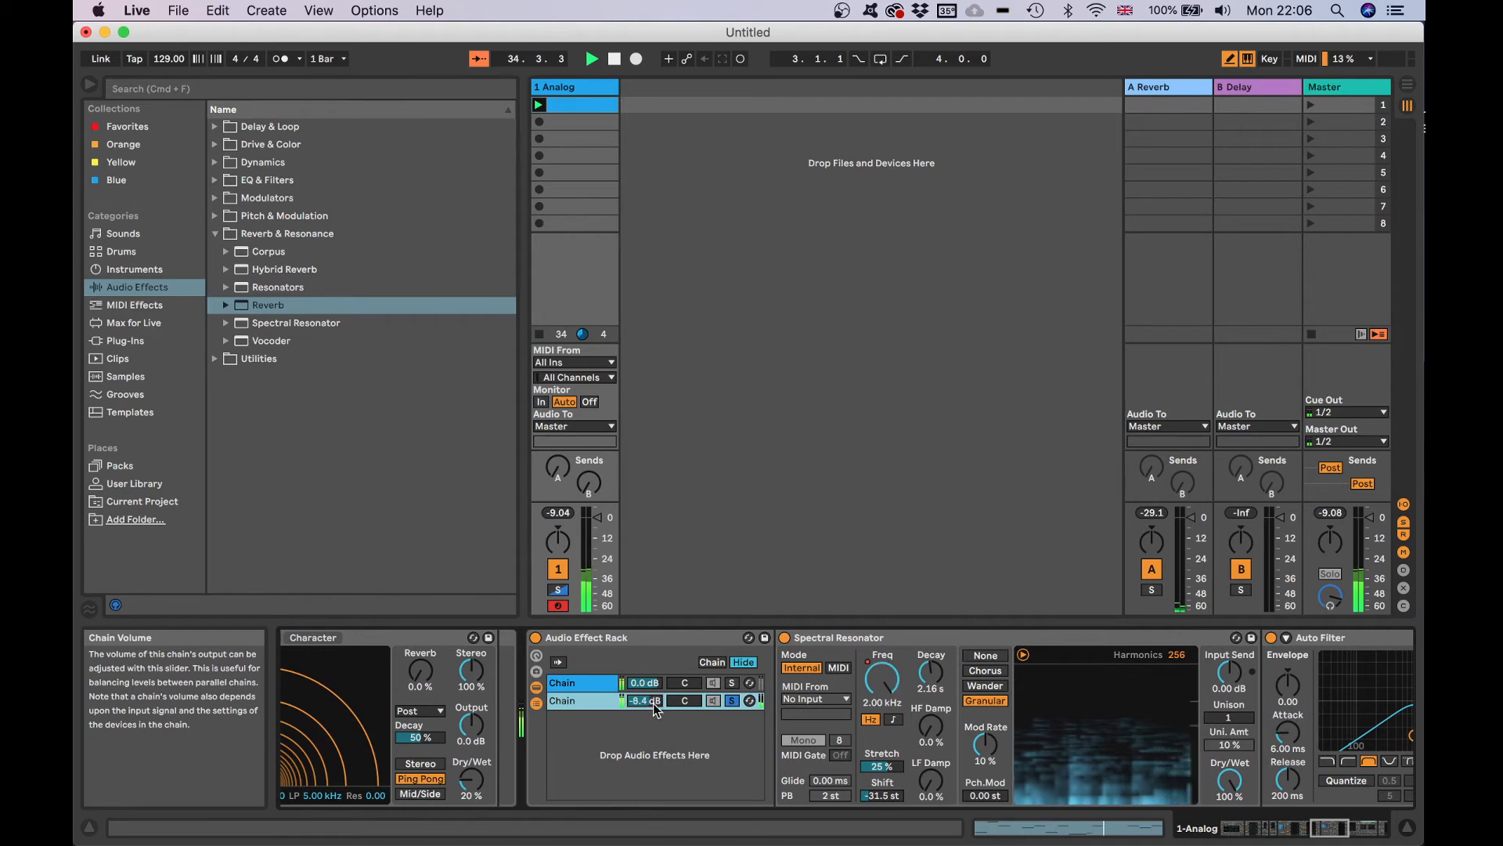
left_click(734, 699)
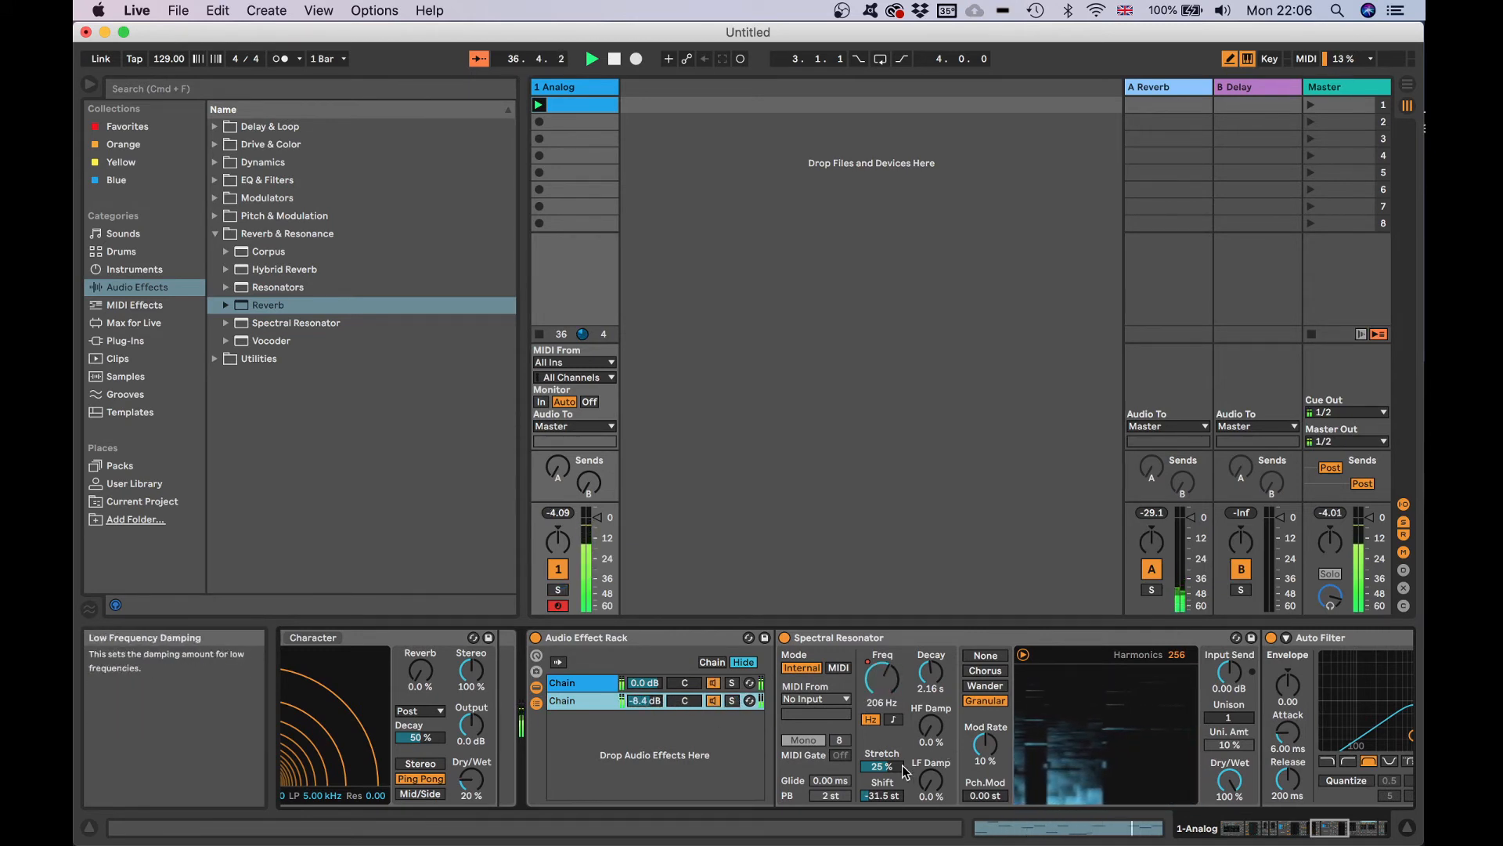
left_click_drag(877, 766, 890, 786)
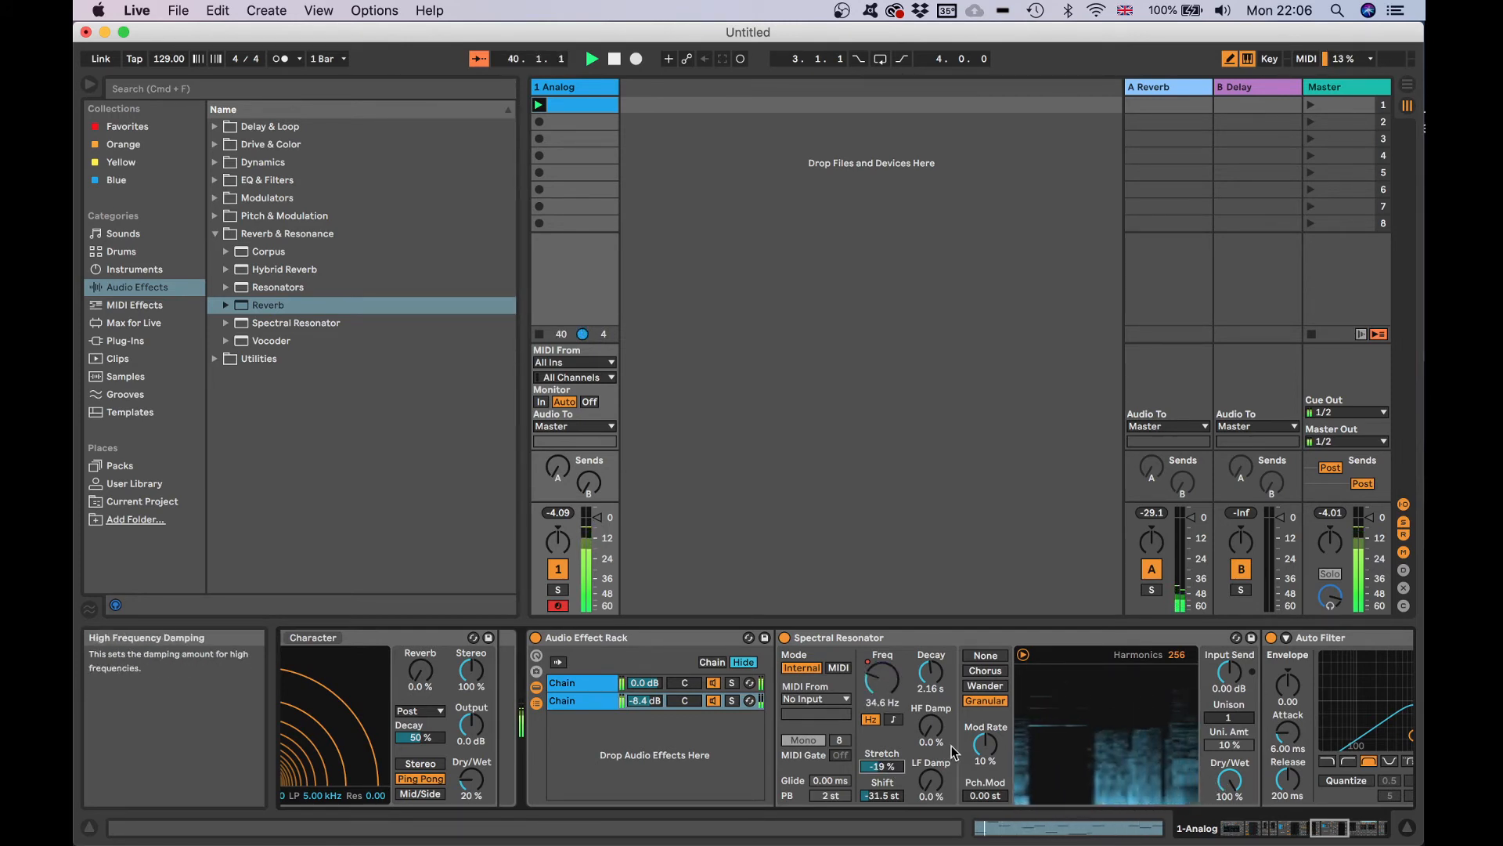
- Compare the sound with Auto Filter bypassed and re-enabled, and deactivate the second chain's Reverb
scroll(1095, 731, "right", 3)
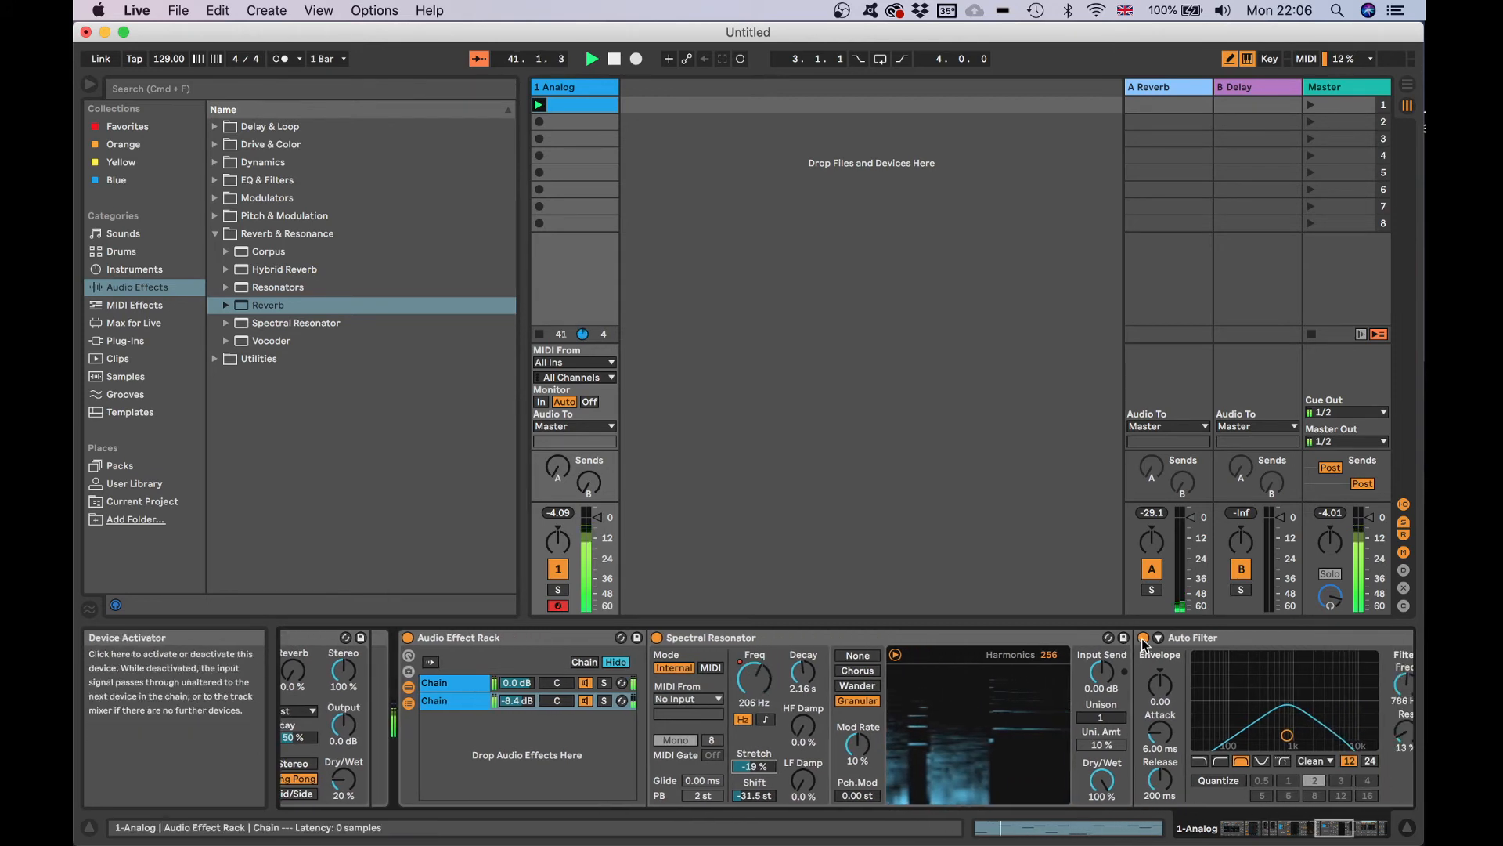
left_click(1146, 638)
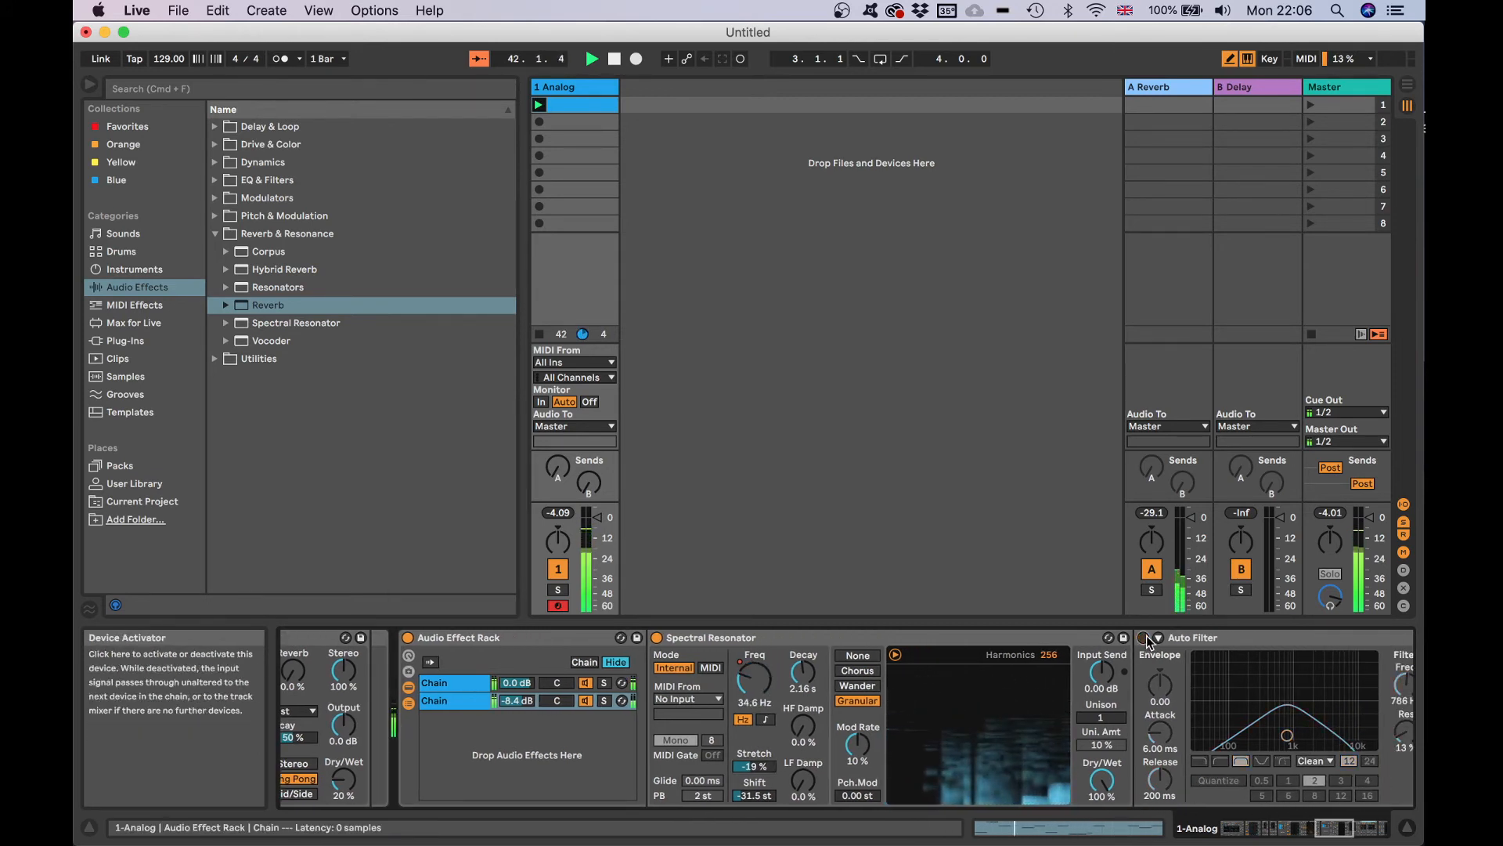
left_click(1146, 638)
scroll(1147, 642, "right", 4)
left_click(1108, 638)
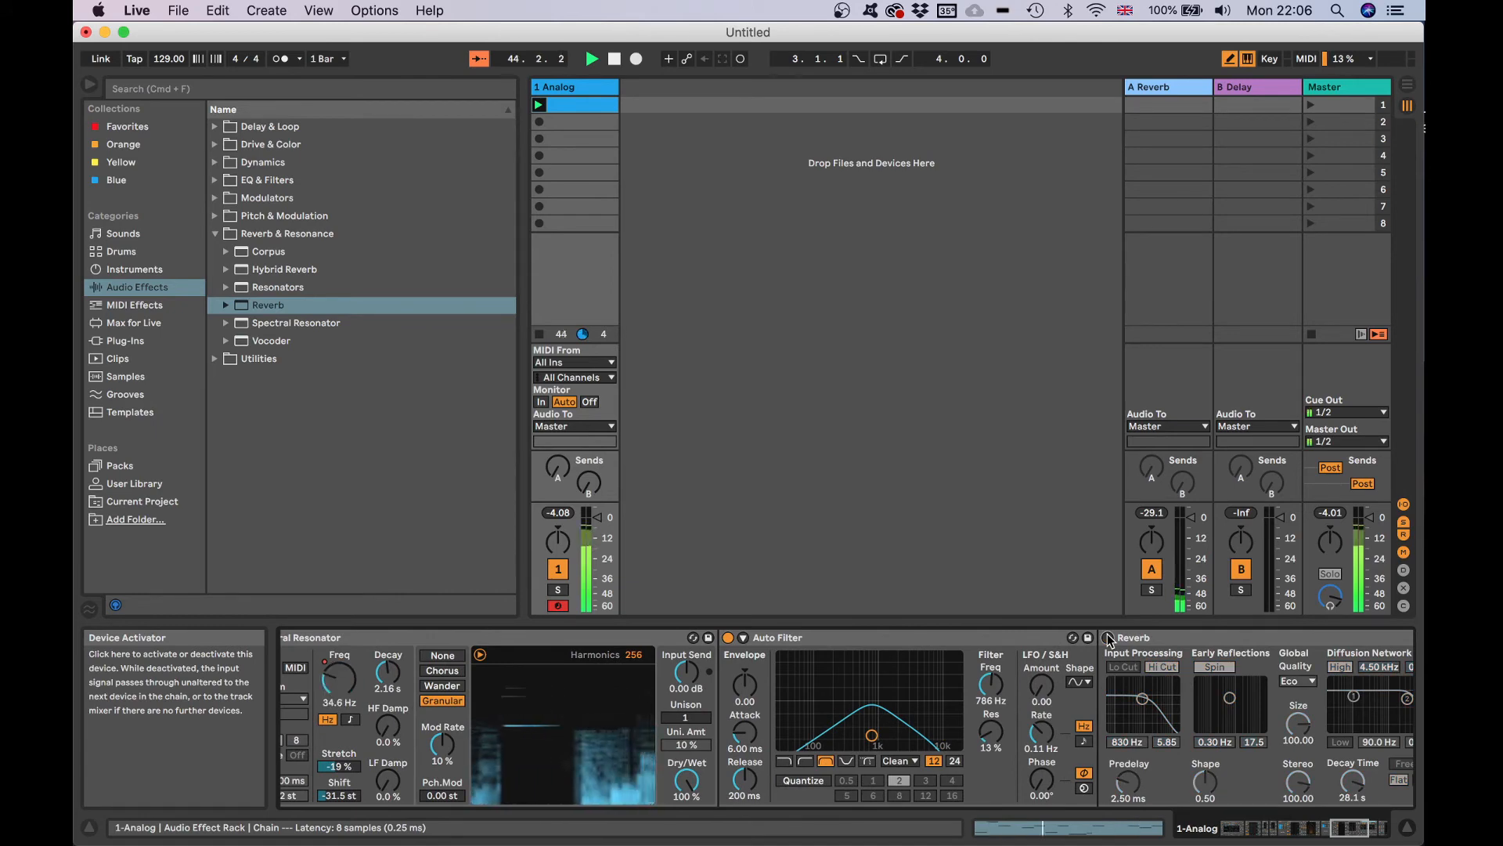
scroll(993, 681, "left", 5)
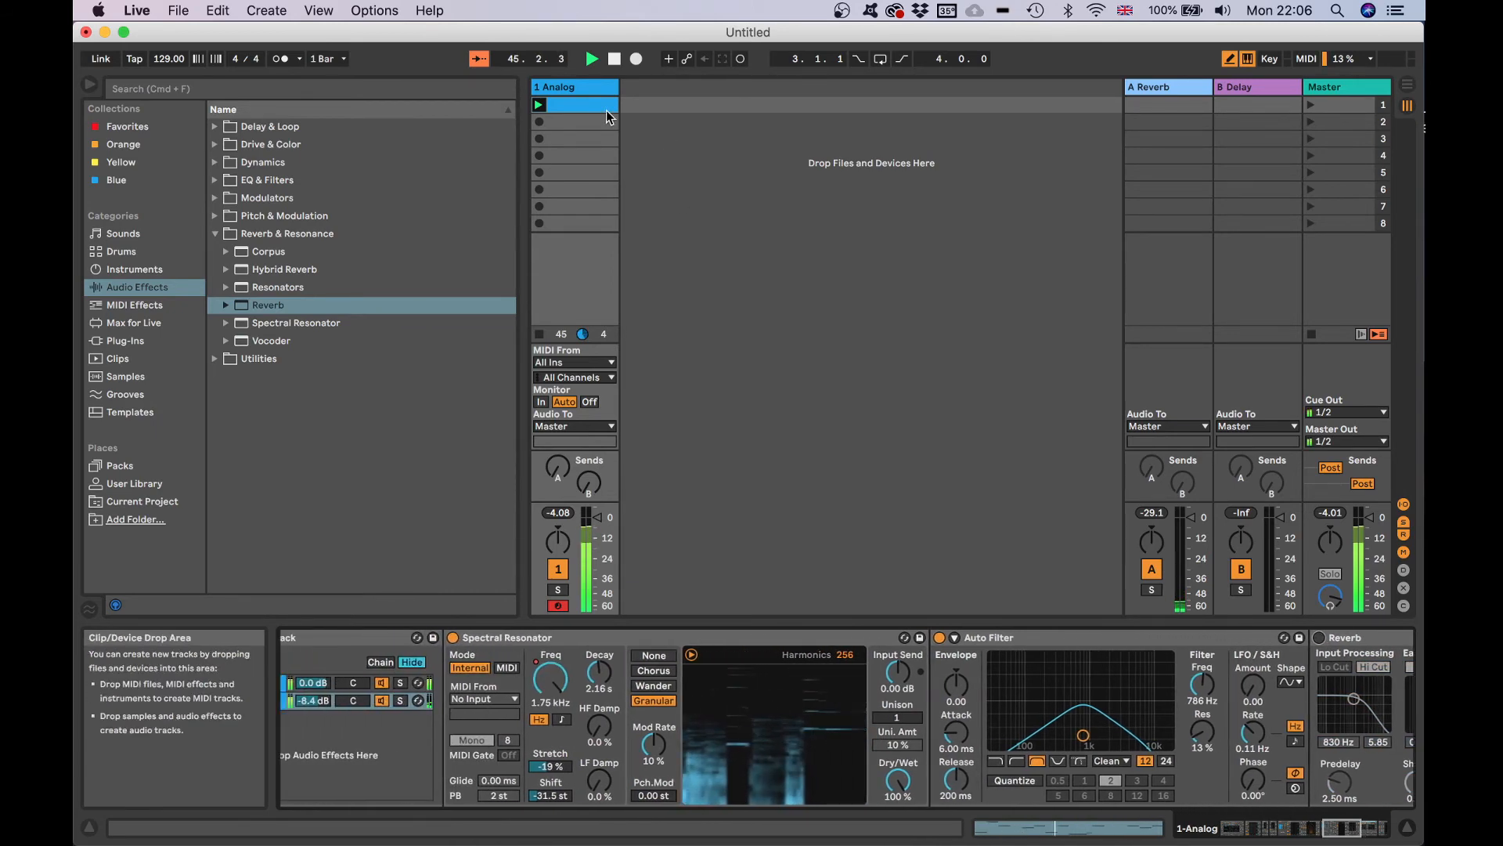
- Redraw Spectral Resonator's Frequency Hz clip envelope in bar 4, lowering the opening high step and raising the following low steps to about 153 Hz
double_click(581, 104)
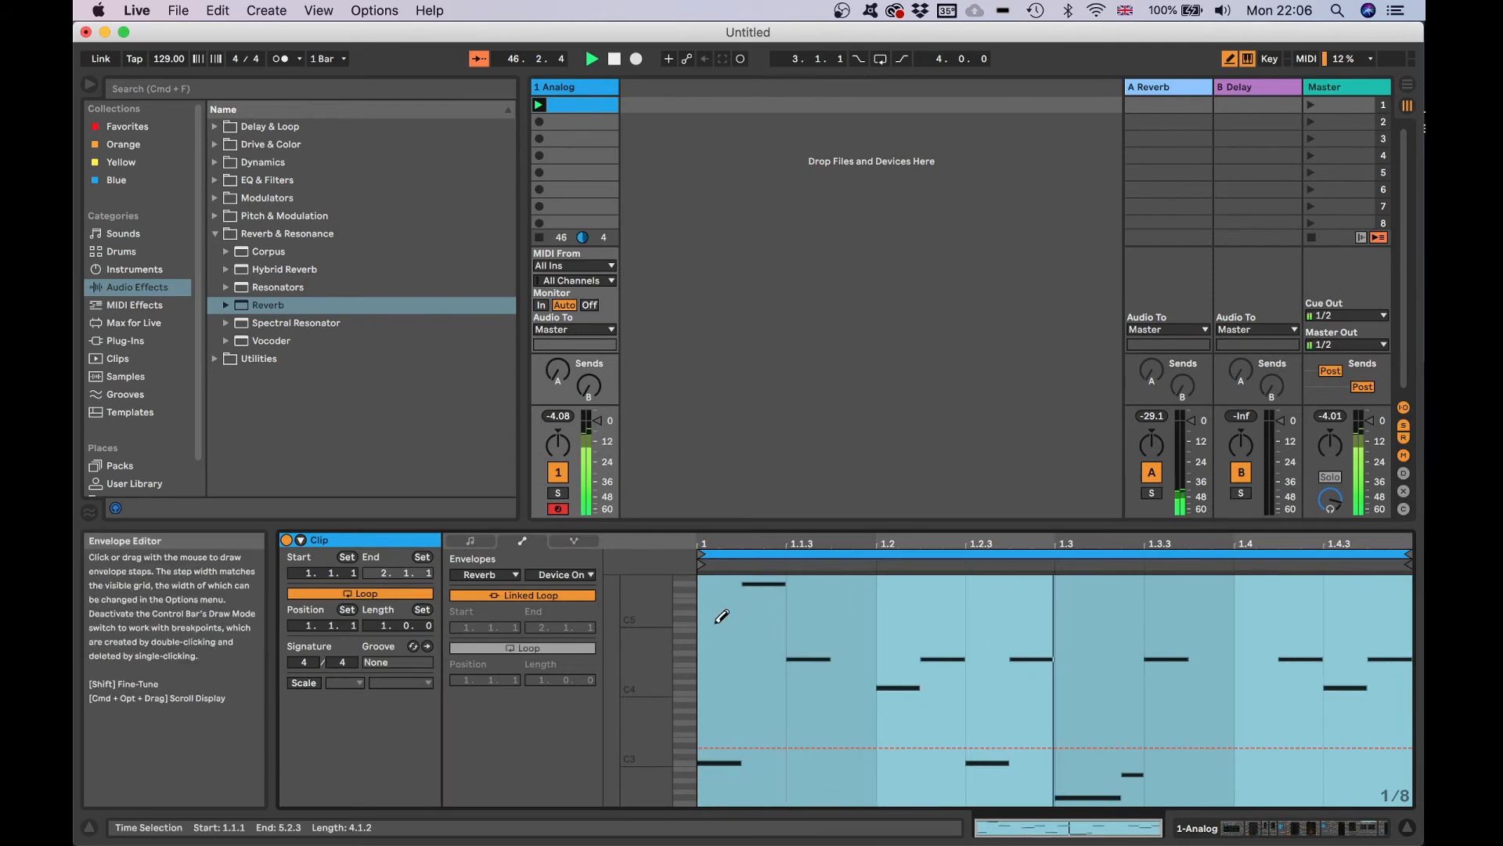
left_click(548, 575)
left_click(529, 576)
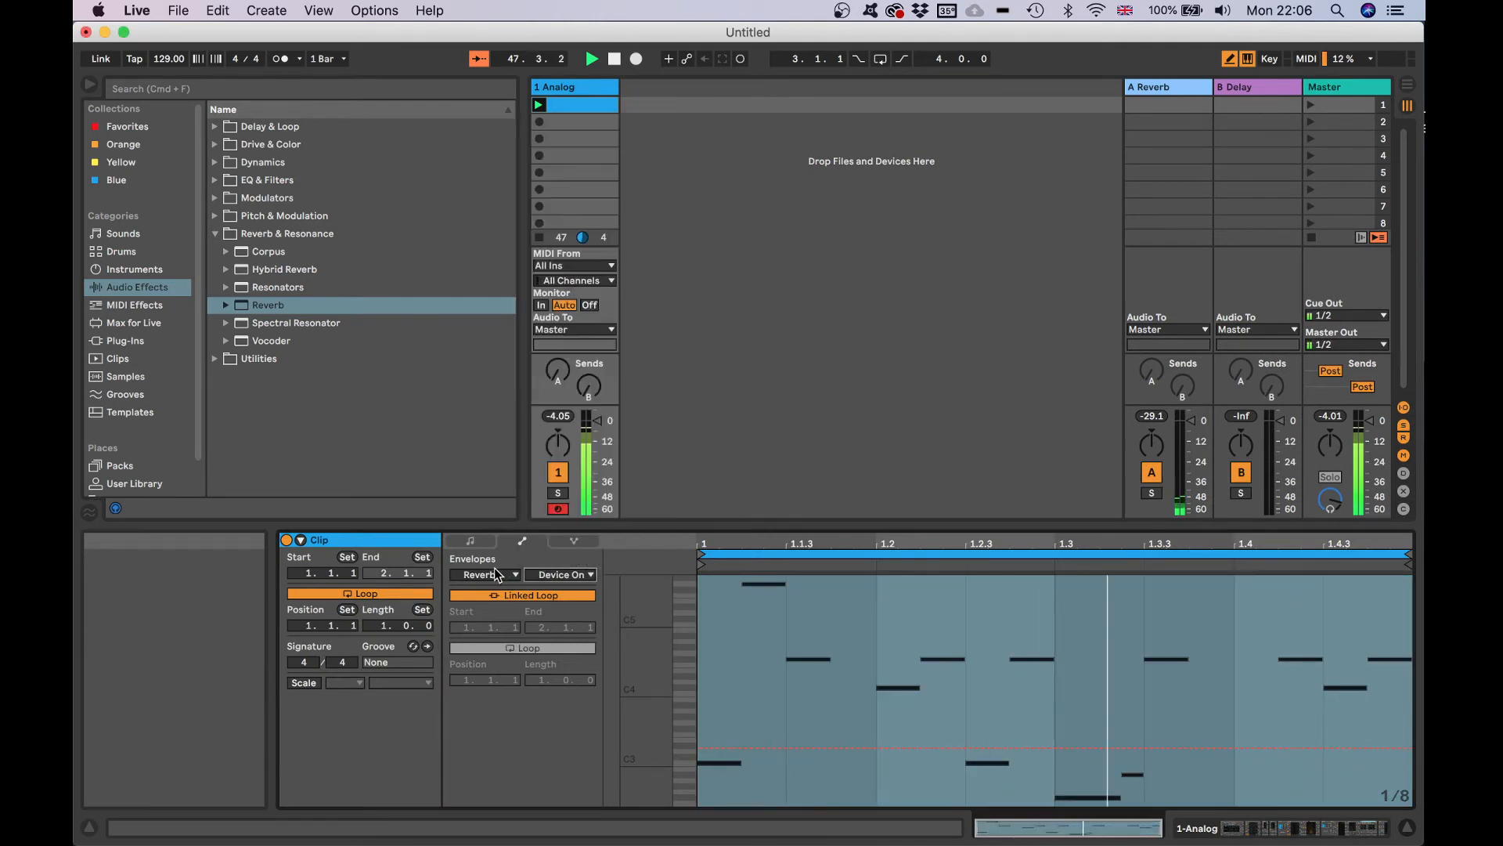
left_click(485, 574)
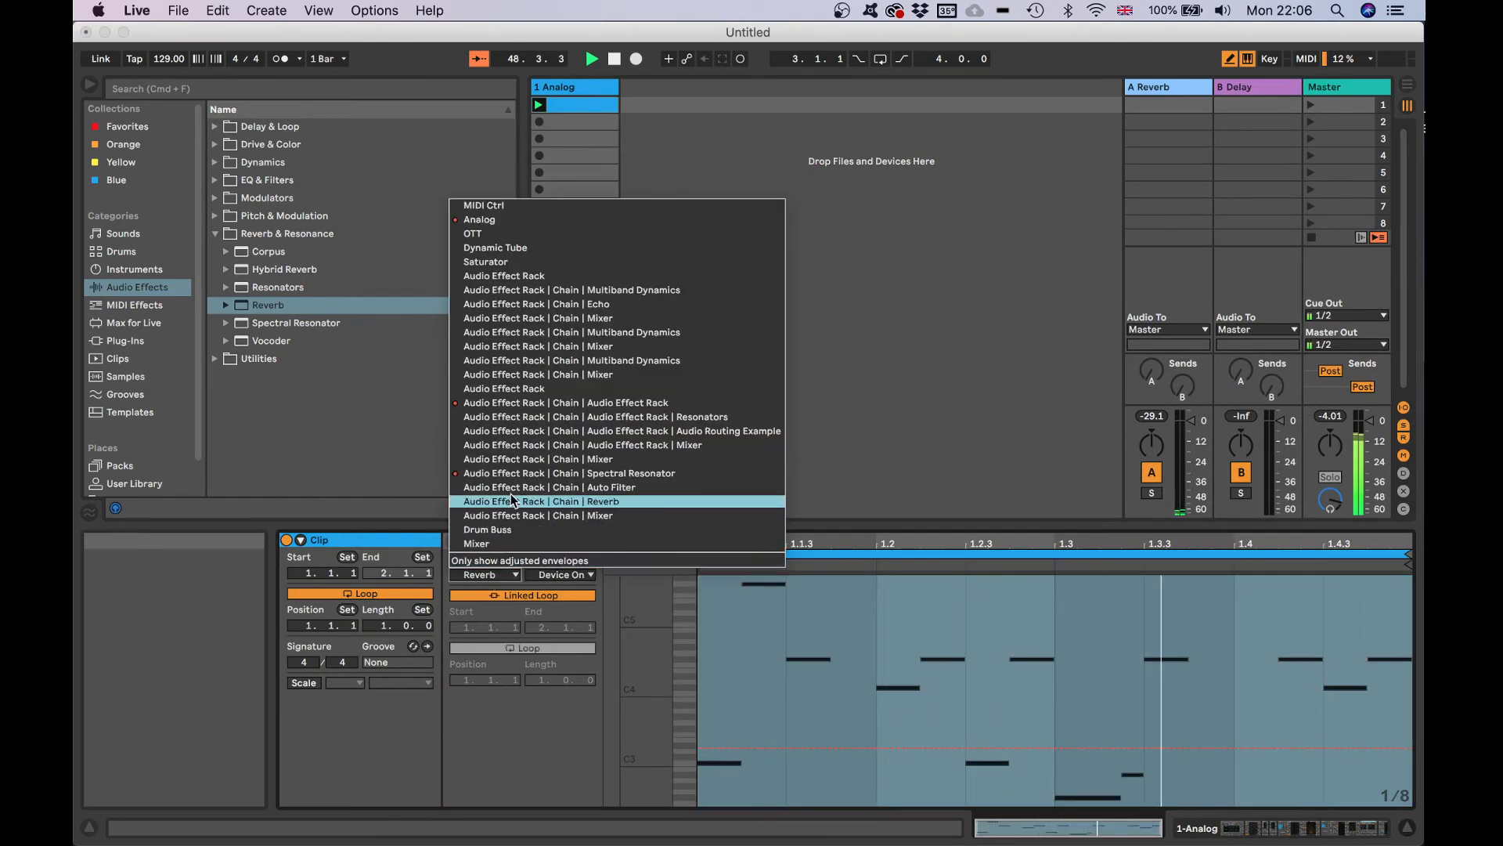
left_click(541, 473)
left_click(551, 580)
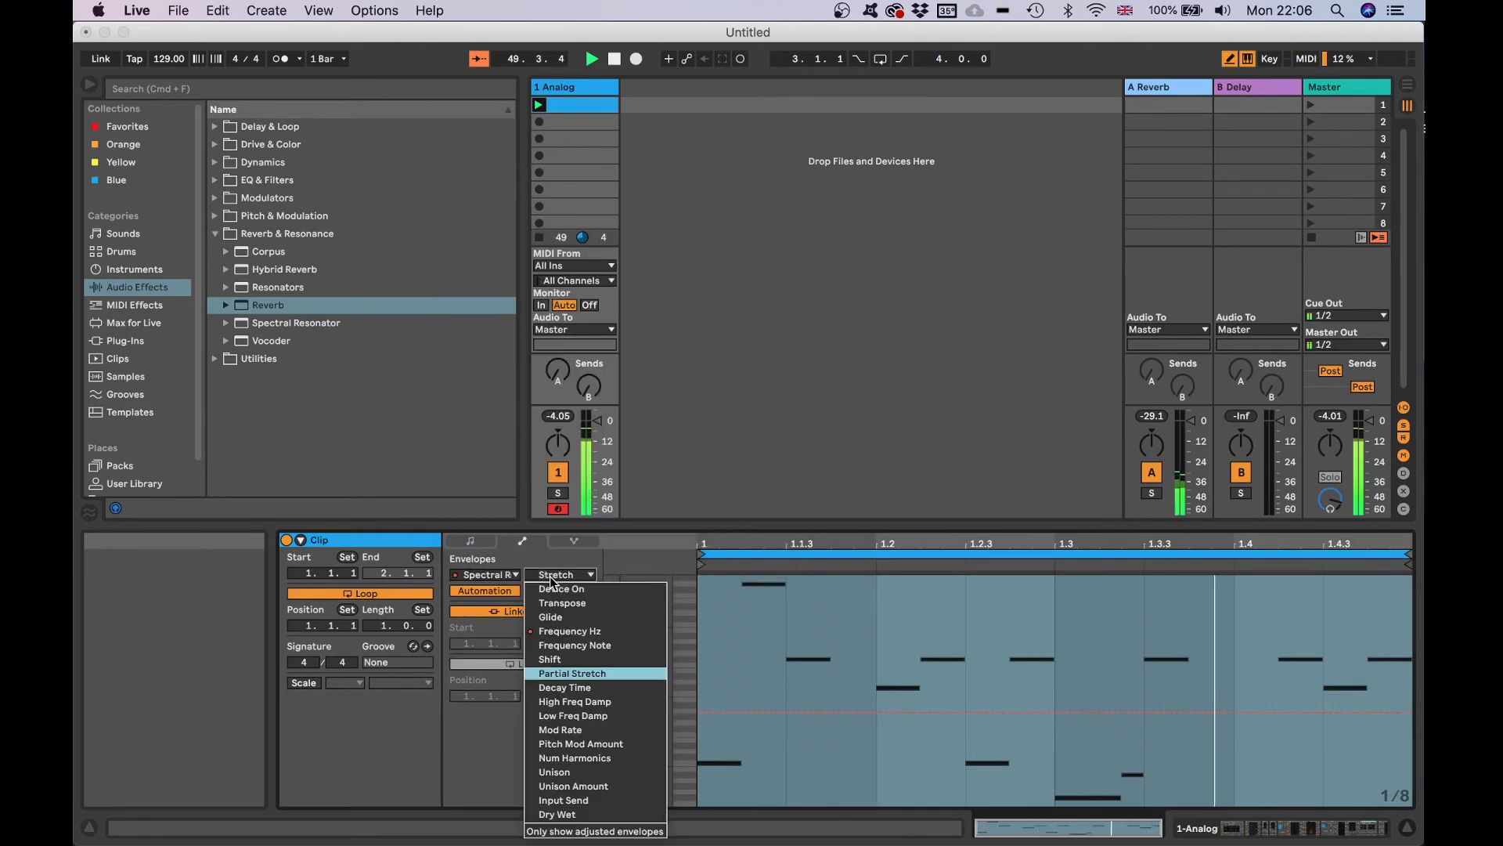
left_click(553, 620)
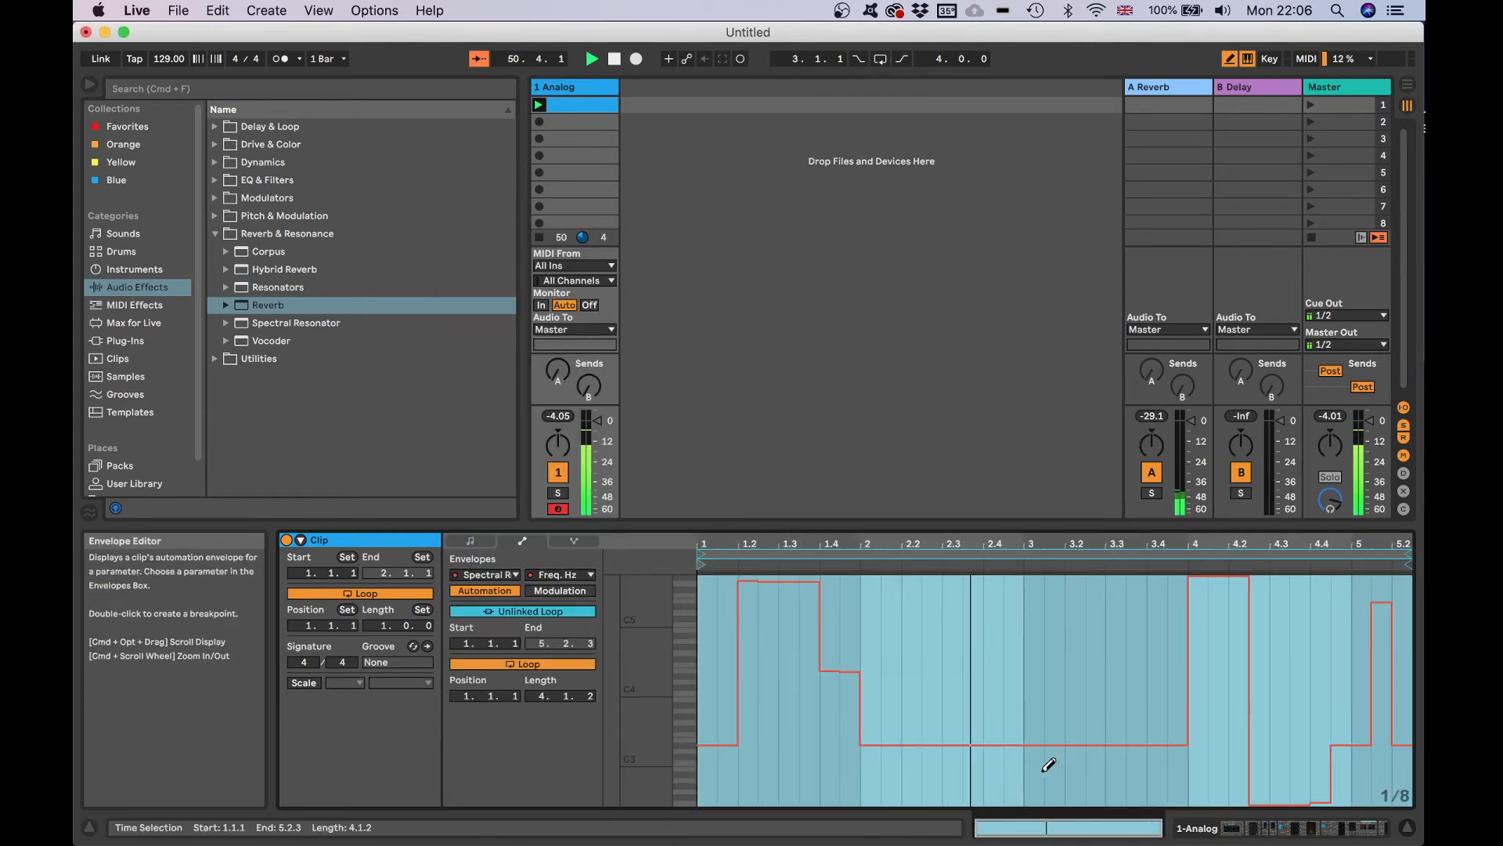
left_click(1298, 681)
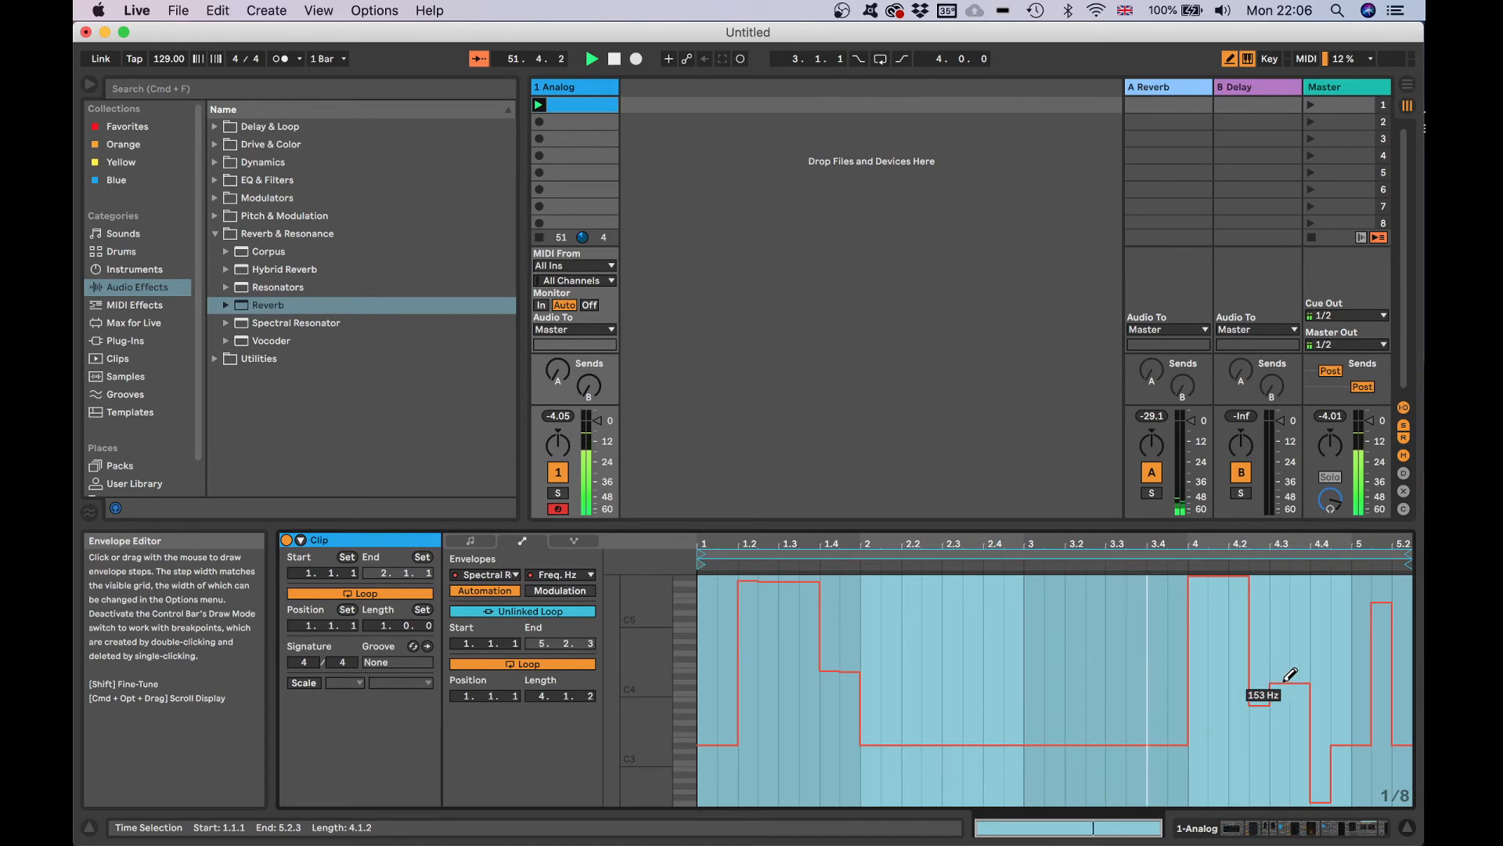
left_click_drag(1302, 673, 1323, 680)
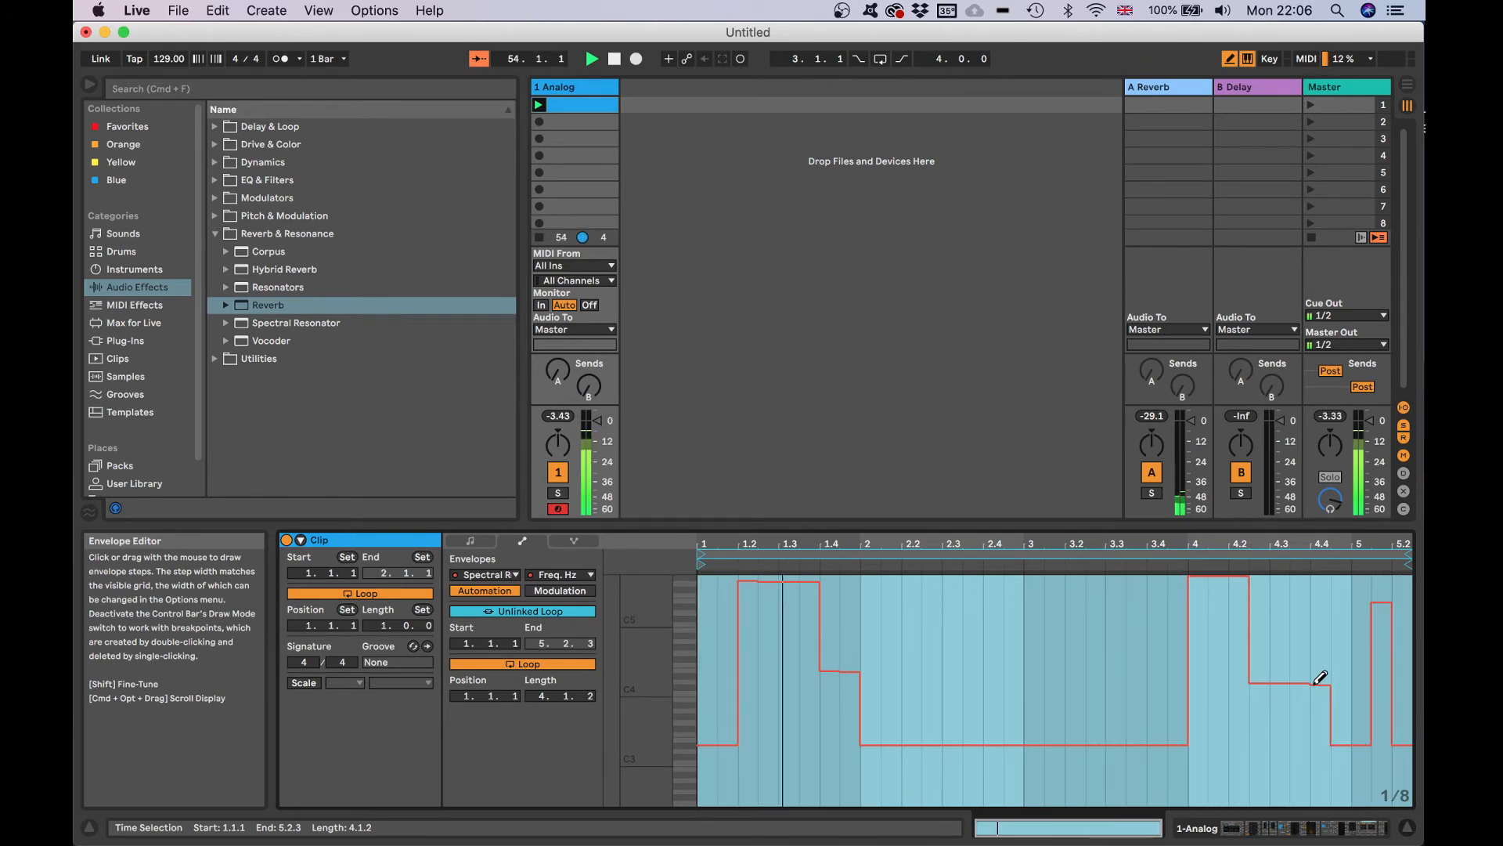
left_click(1321, 683)
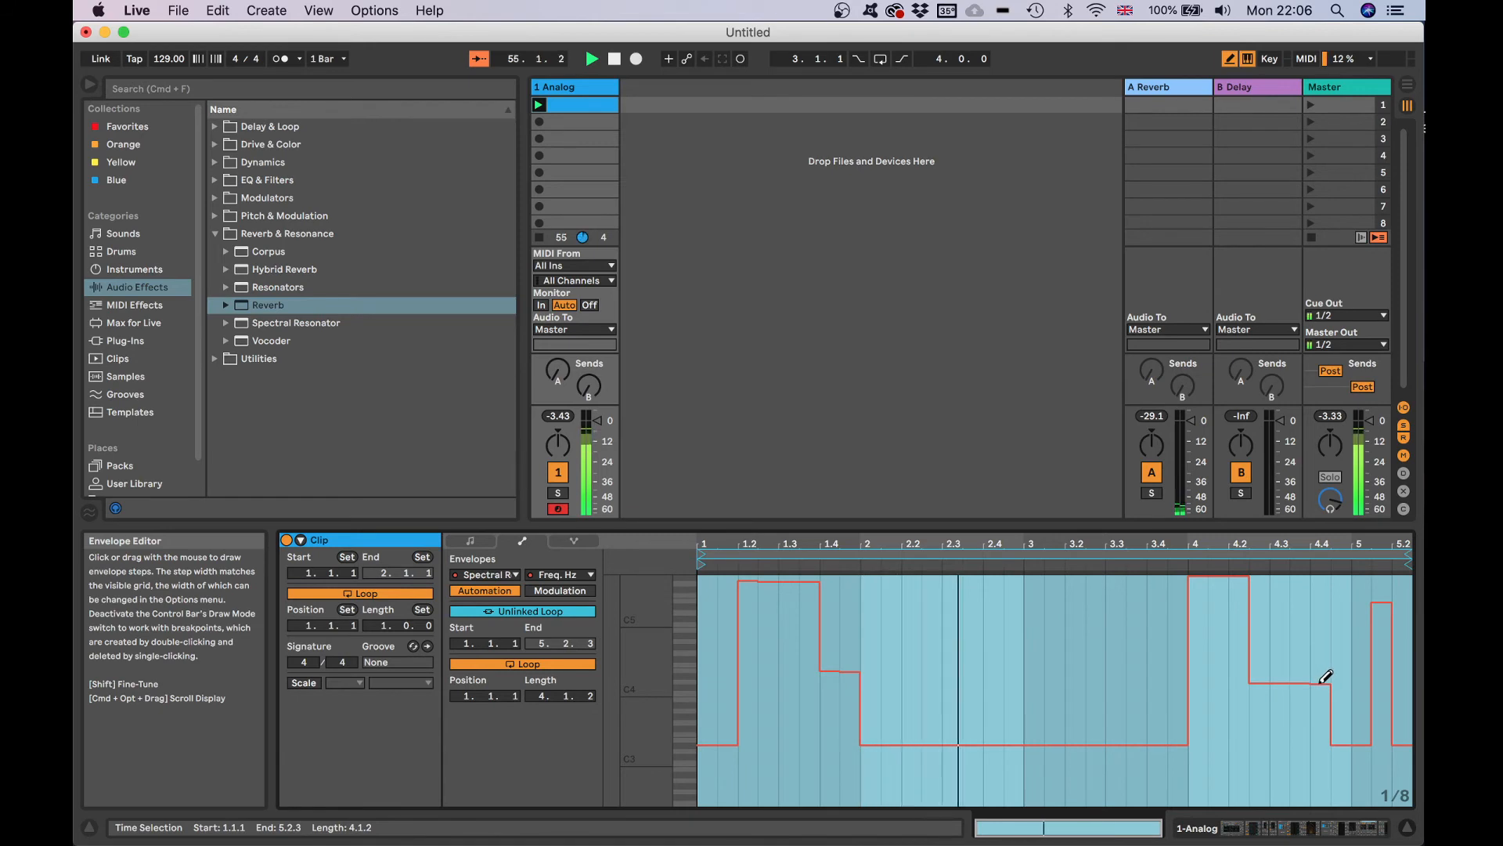
mouse_move(1226, 635)
left_mouse_down()
mouse_move(1208, 584)
mouse_move(1242, 629)
mouse_move(1228, 611)
mouse_move(1229, 628)
left_mouse_up()
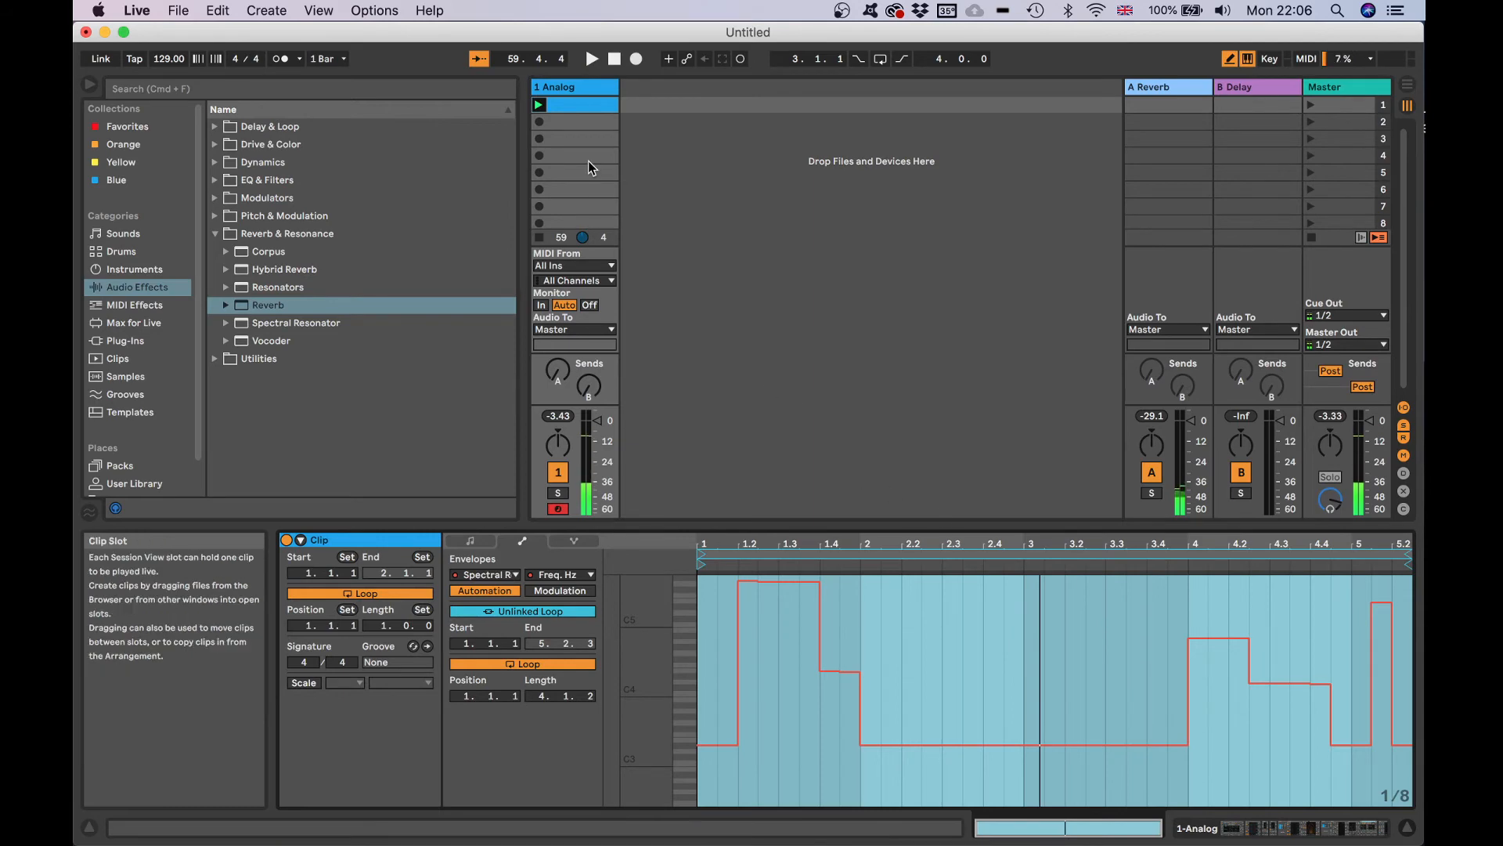
- Replace the clip's C3 note at 1.1.1 with an eighth-note F#2
left_click(1299, 836)
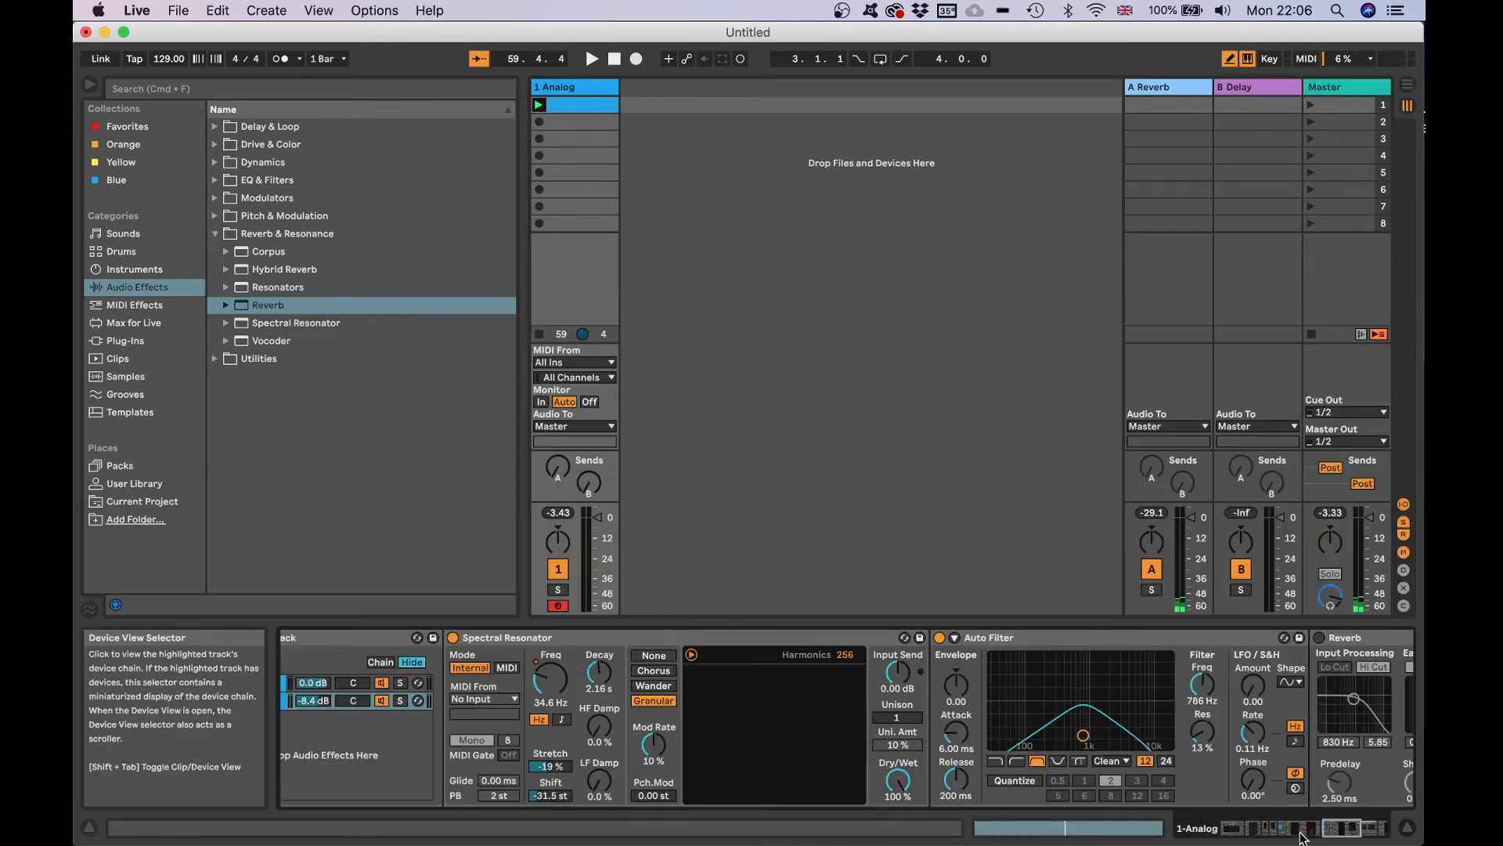
left_click(573, 110)
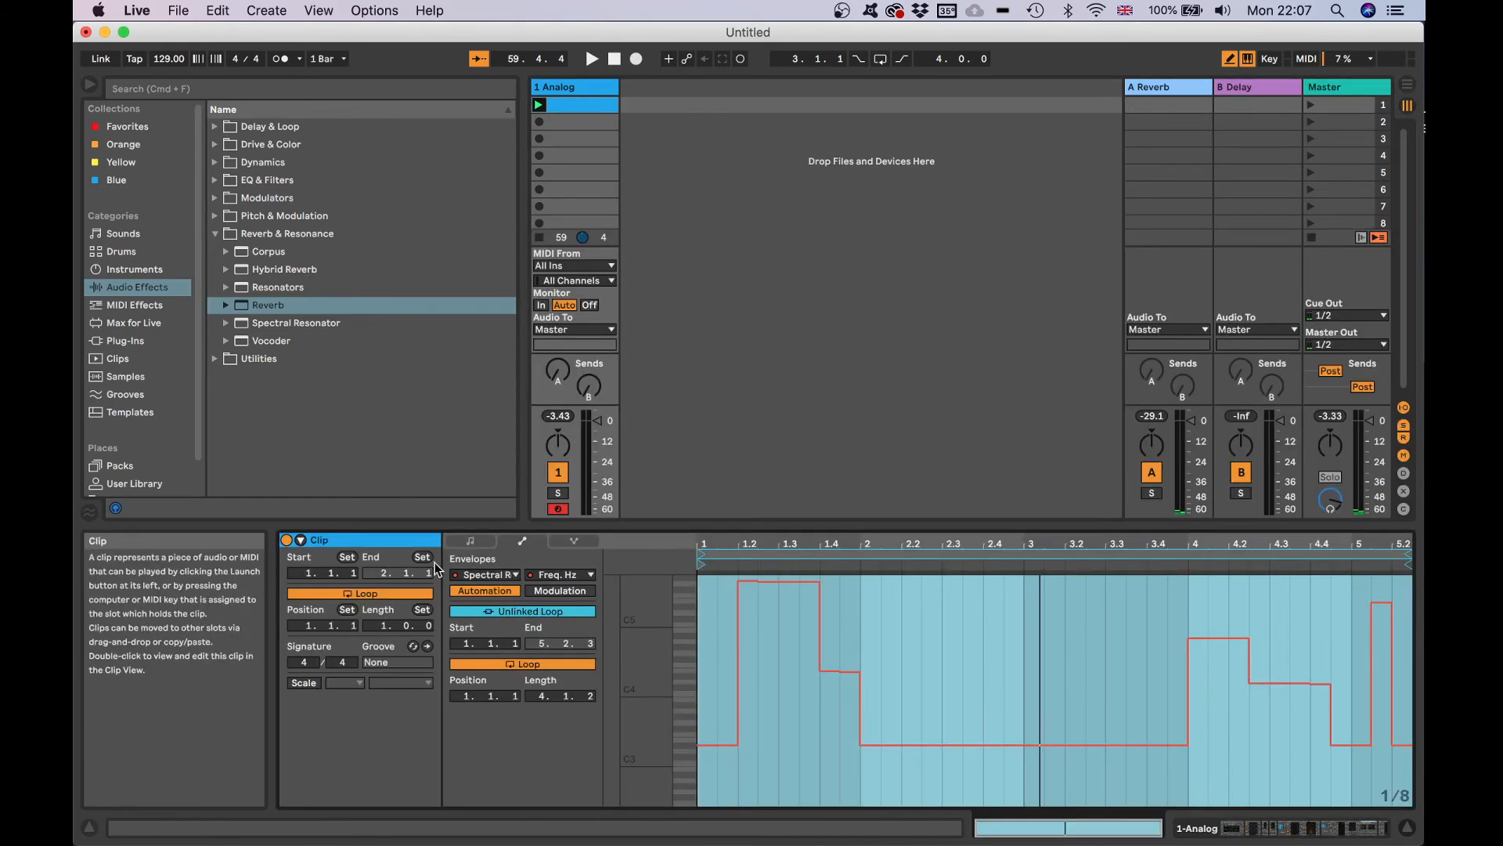
left_click(470, 541)
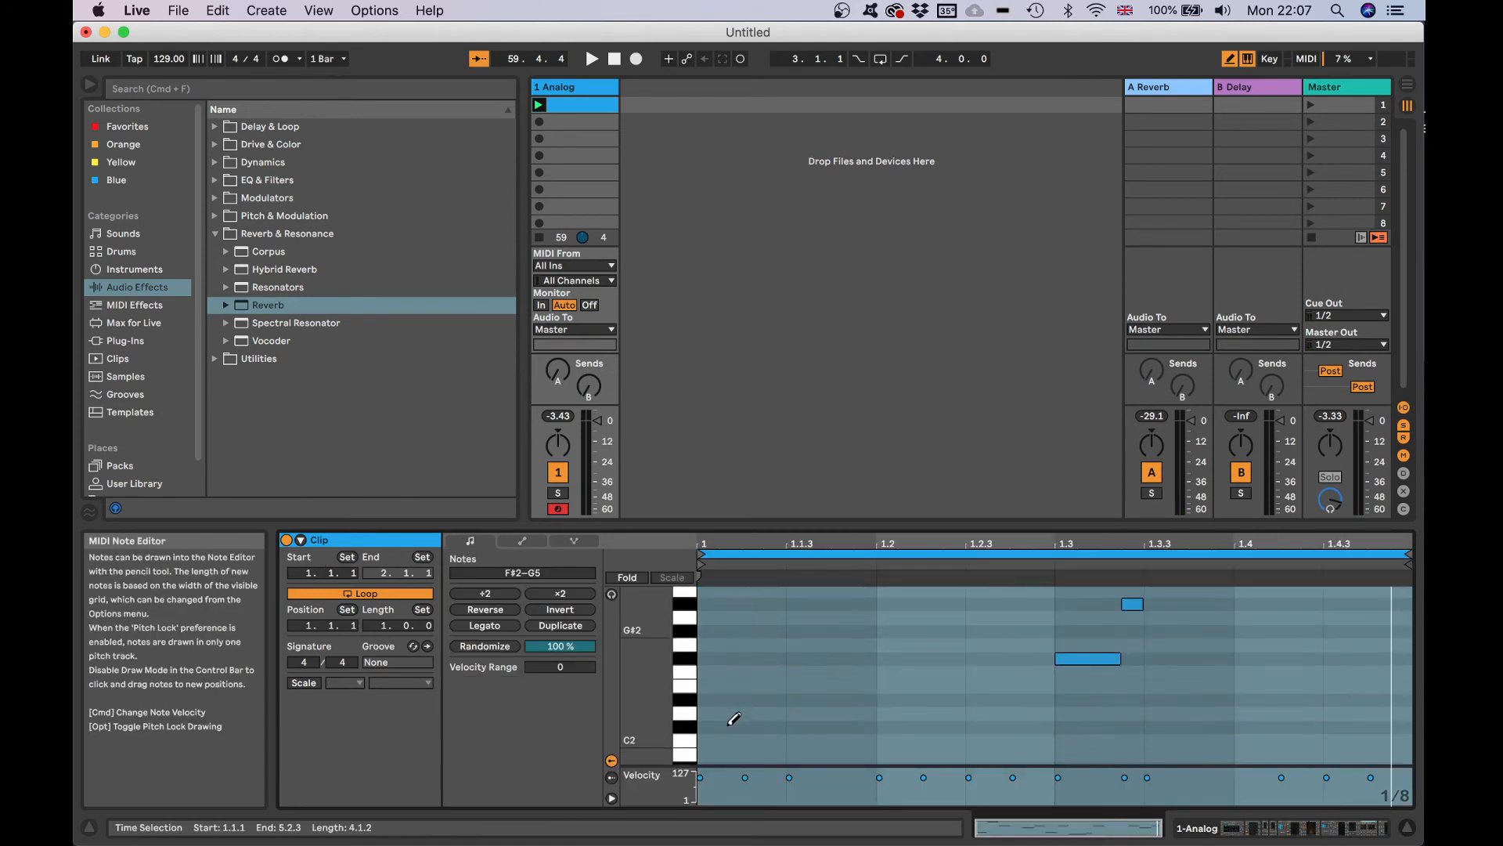
scroll(734, 719, "up", 2)
key("space")
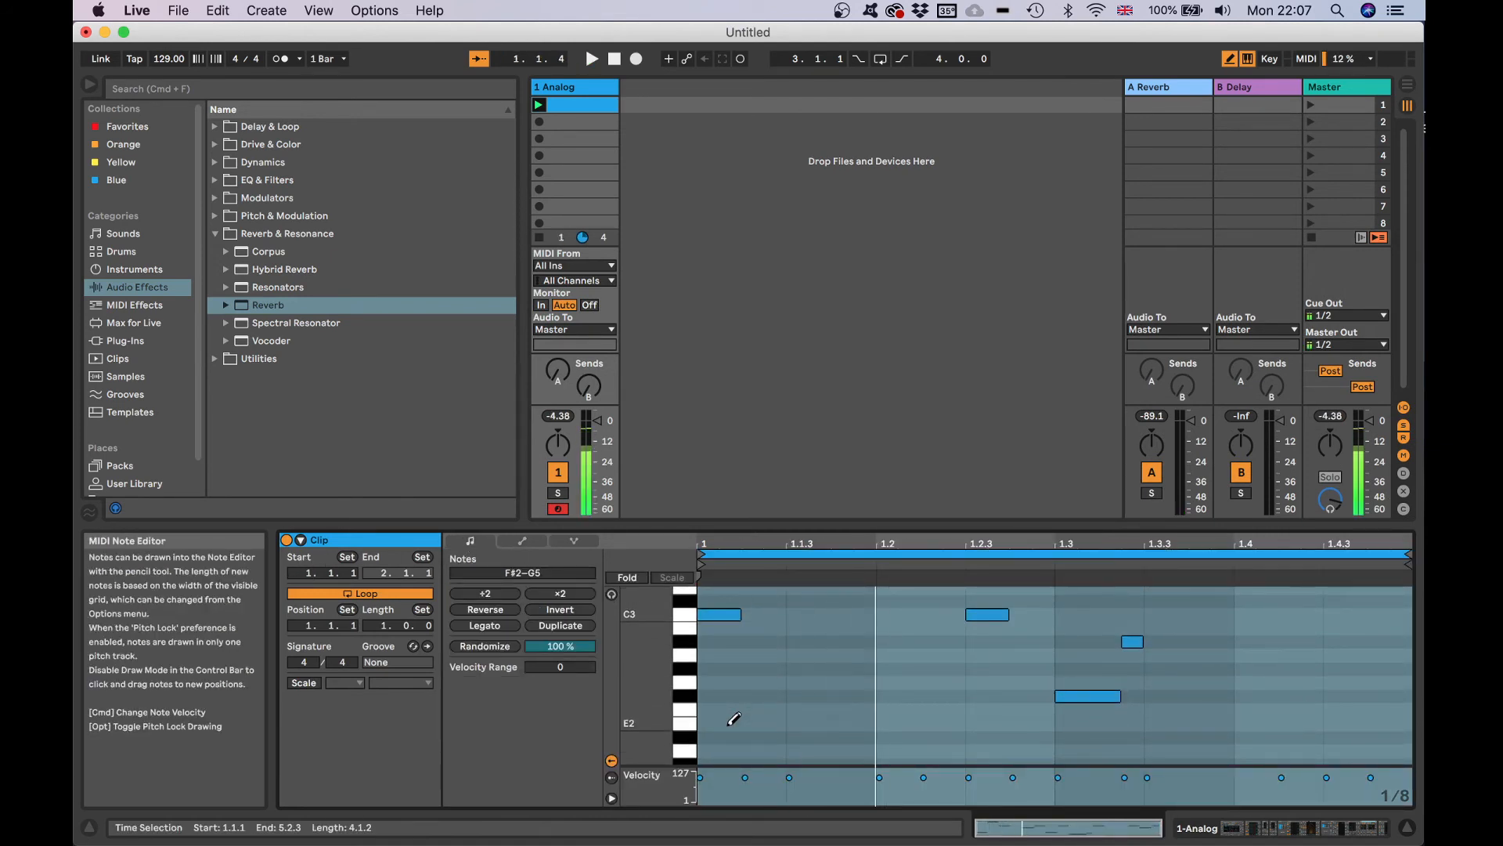
scroll(734, 719, "up", 3)
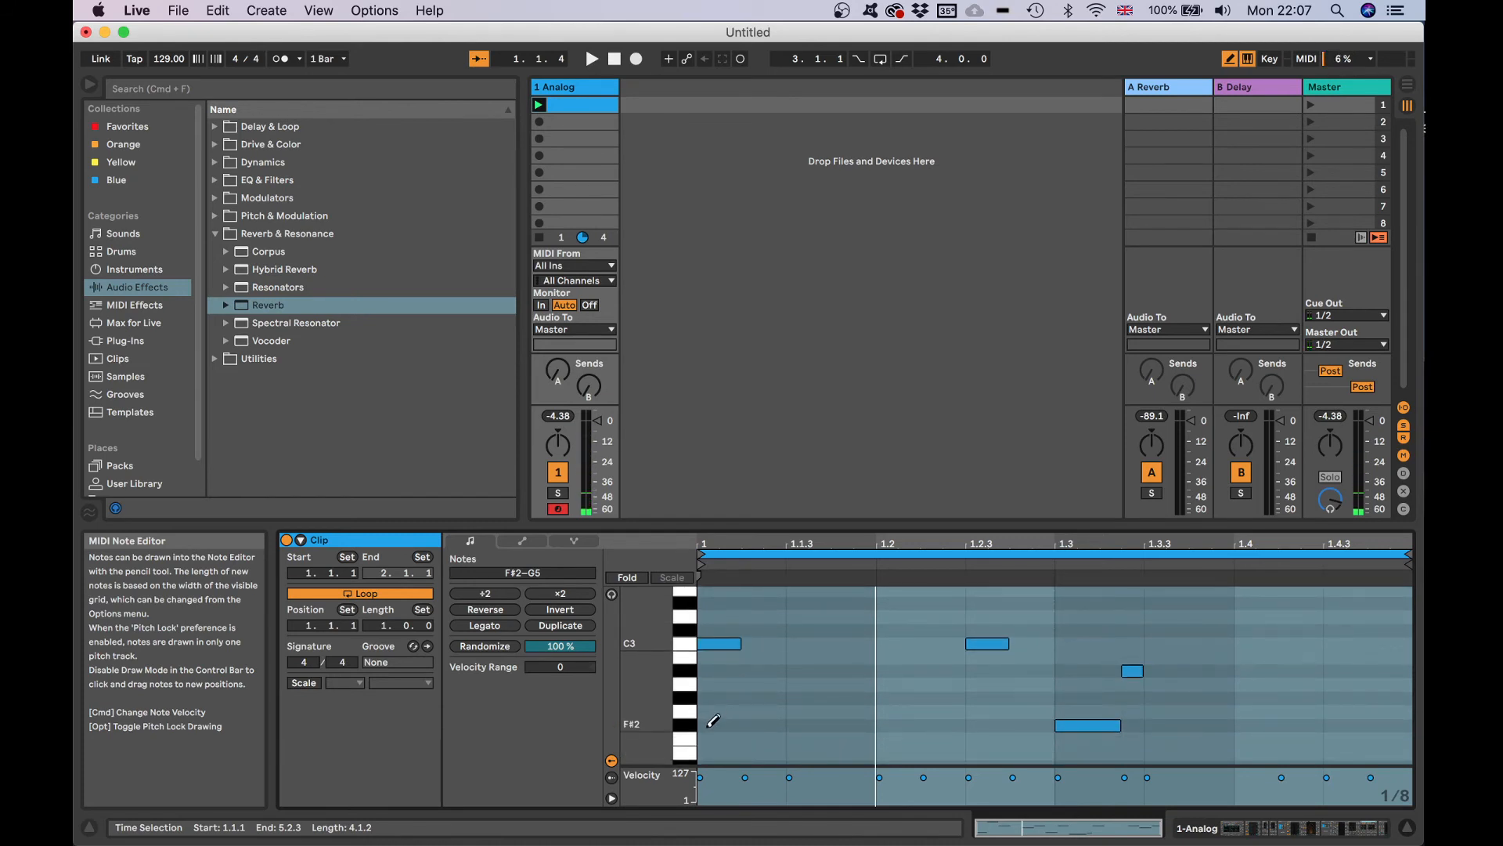
left_click(710, 723)
left_click(708, 640)
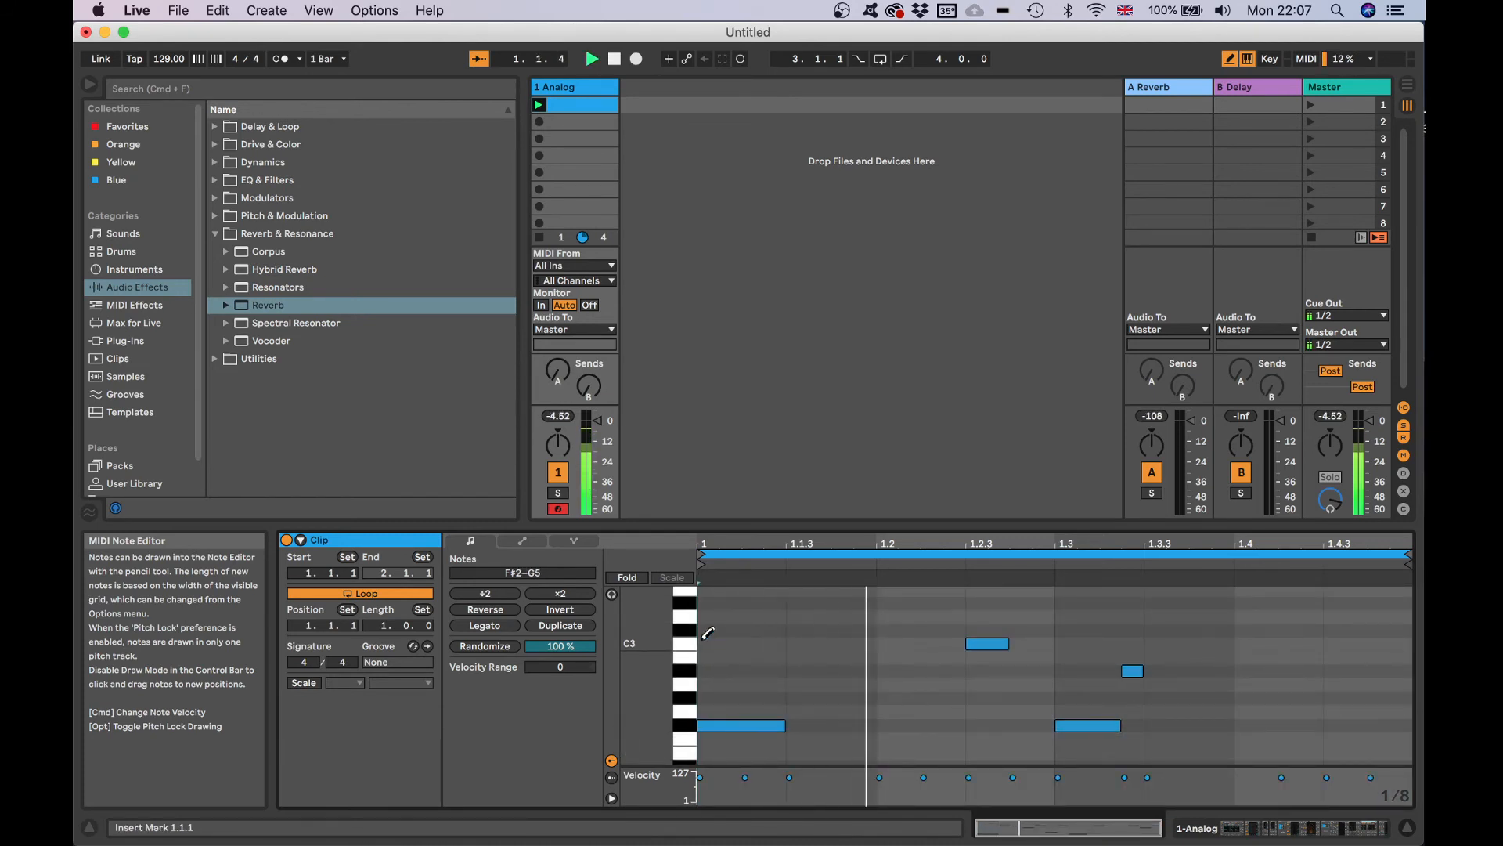
- Replace the C3 note at 1.2.3 with an eighth-note F#2 and play the clip
scroll(754, 668, "down", 4)
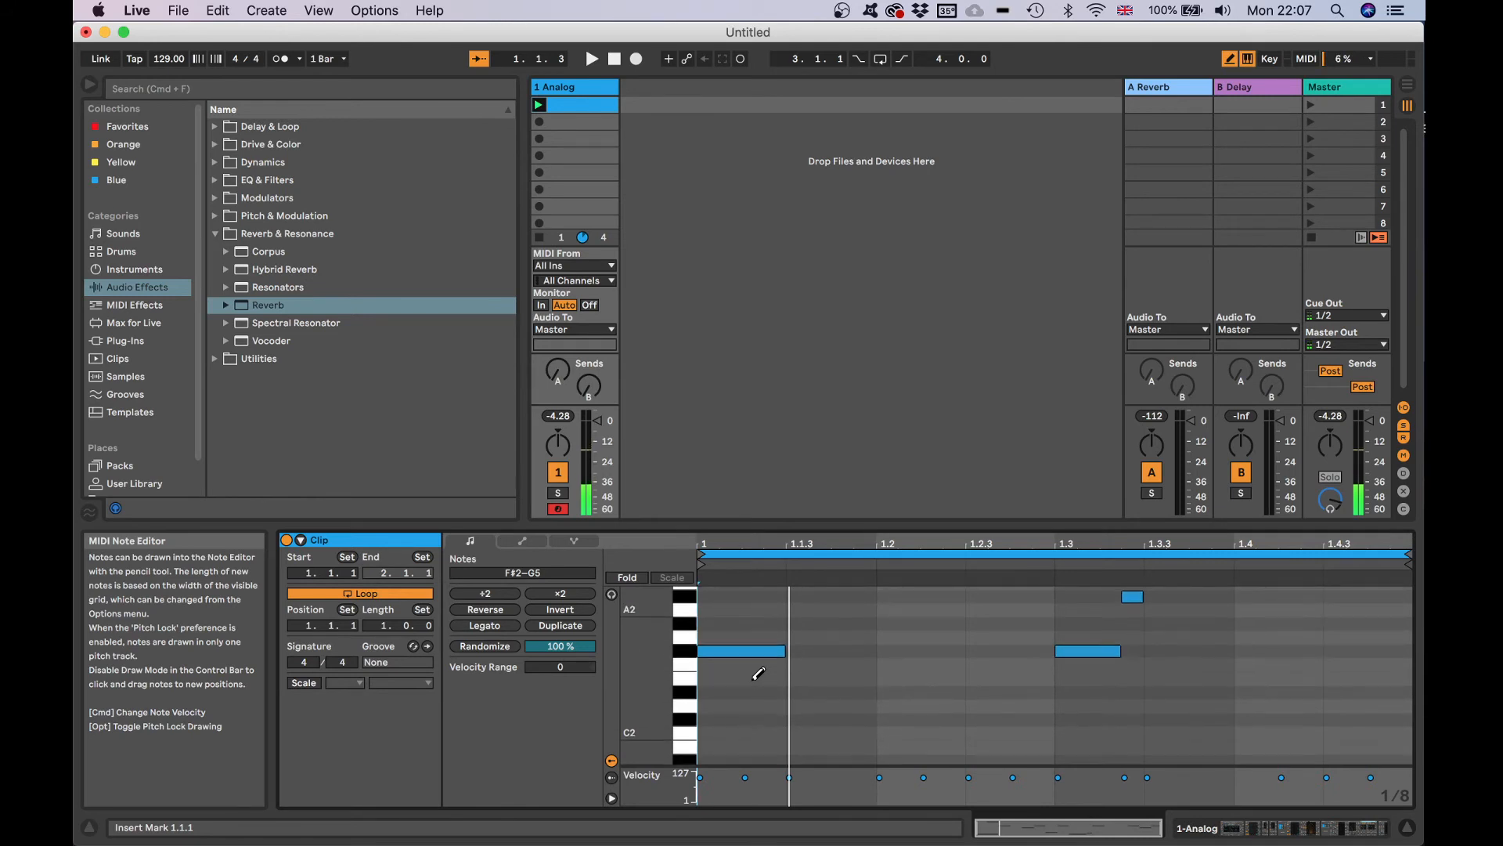
scroll(758, 673, "up", 4)
left_click(991, 718)
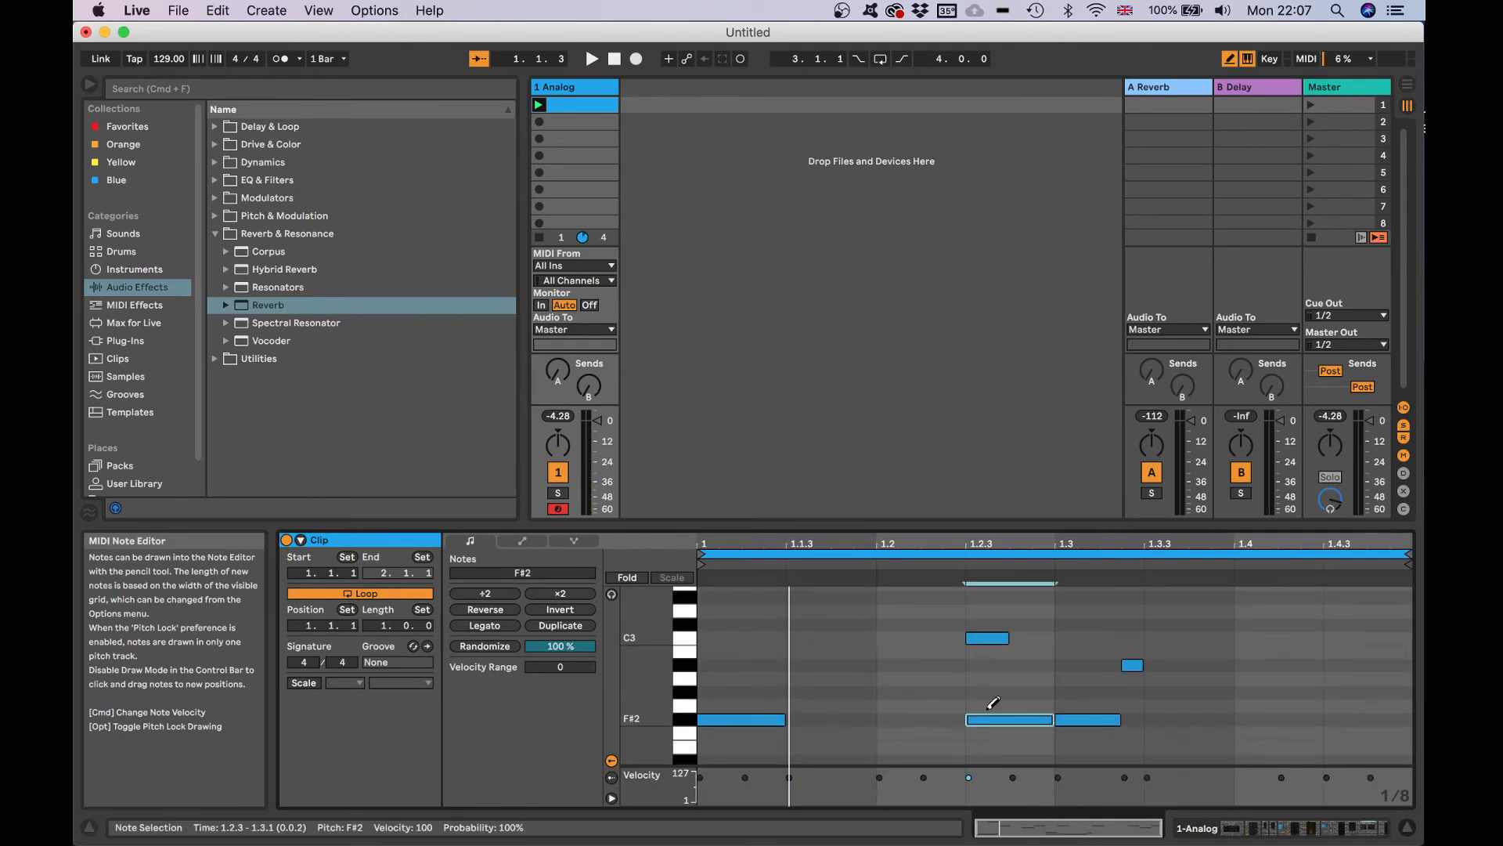
left_click(981, 634)
key("space")
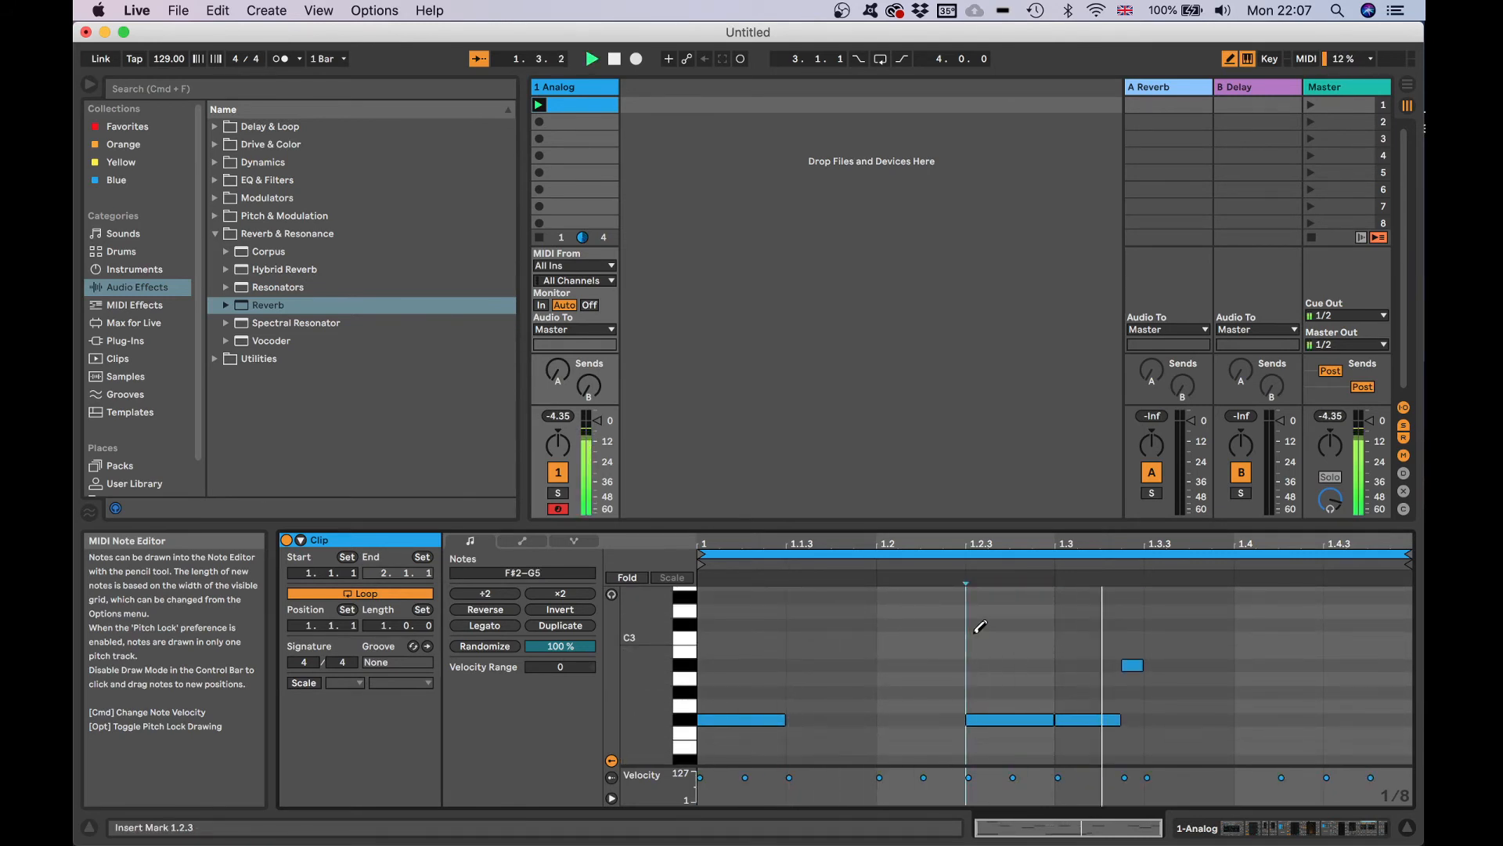
- Delete and redraw the F#2 note at 1.2.3, and replace the shorter F#2 at 1.3.1 with one lasting until 1.3.3
scroll(990, 651, "up", 10)
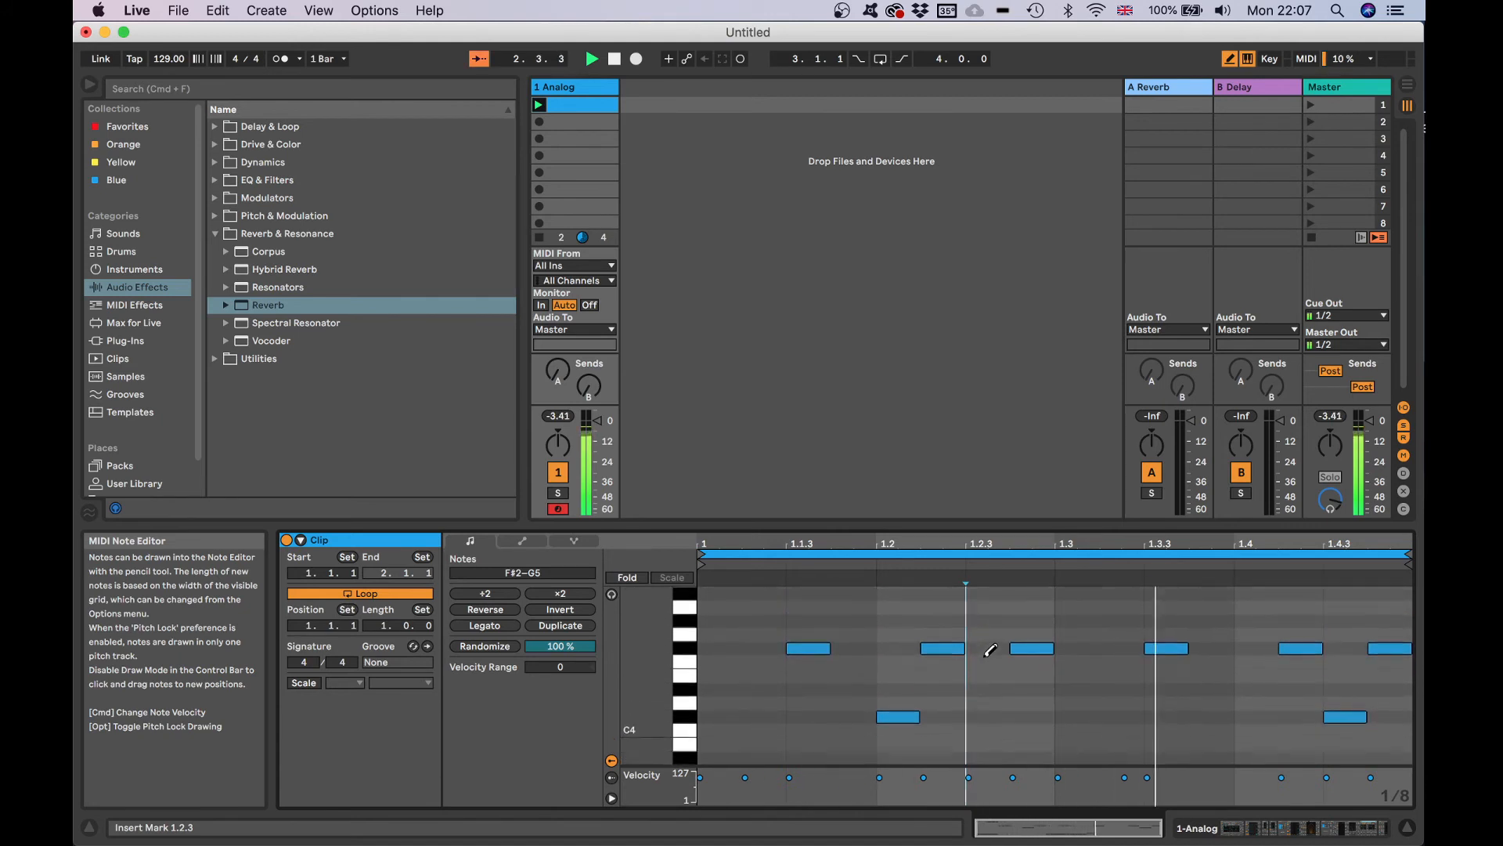
scroll(991, 649, "down", 10)
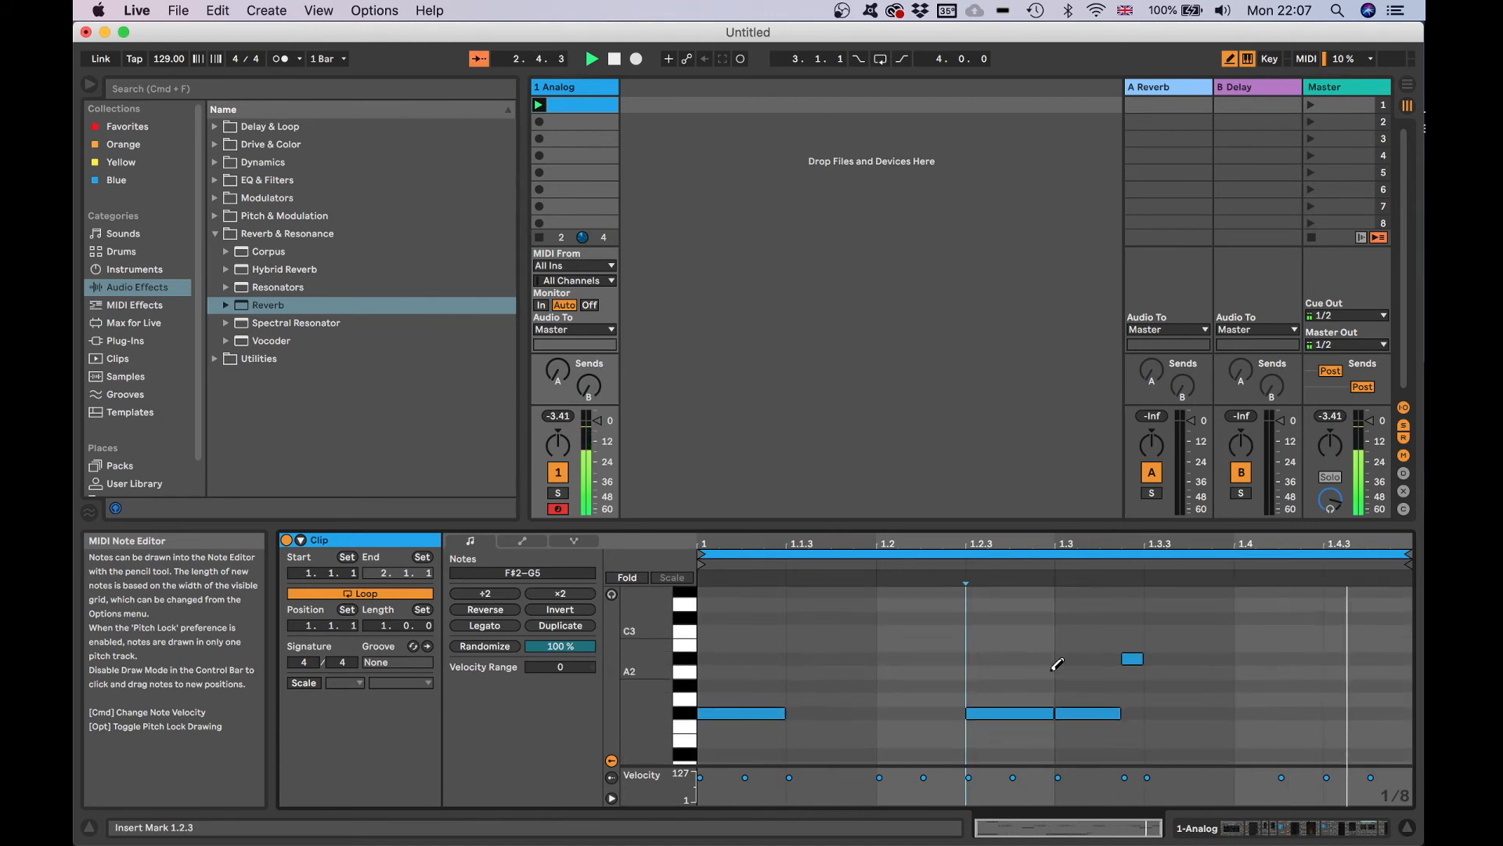
left_click(990, 714)
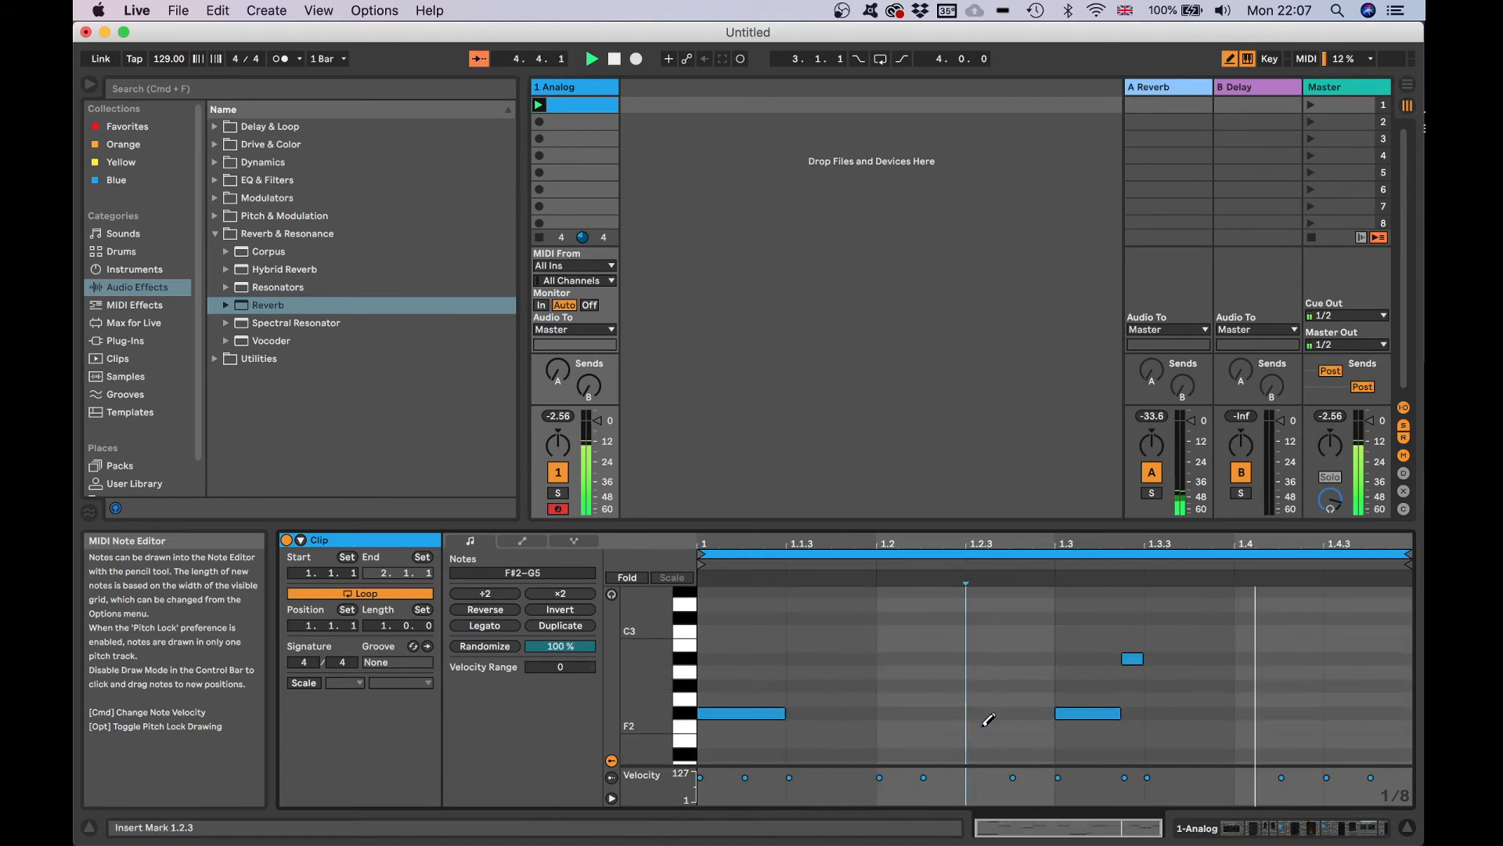
left_click(978, 713)
left_click(1076, 707)
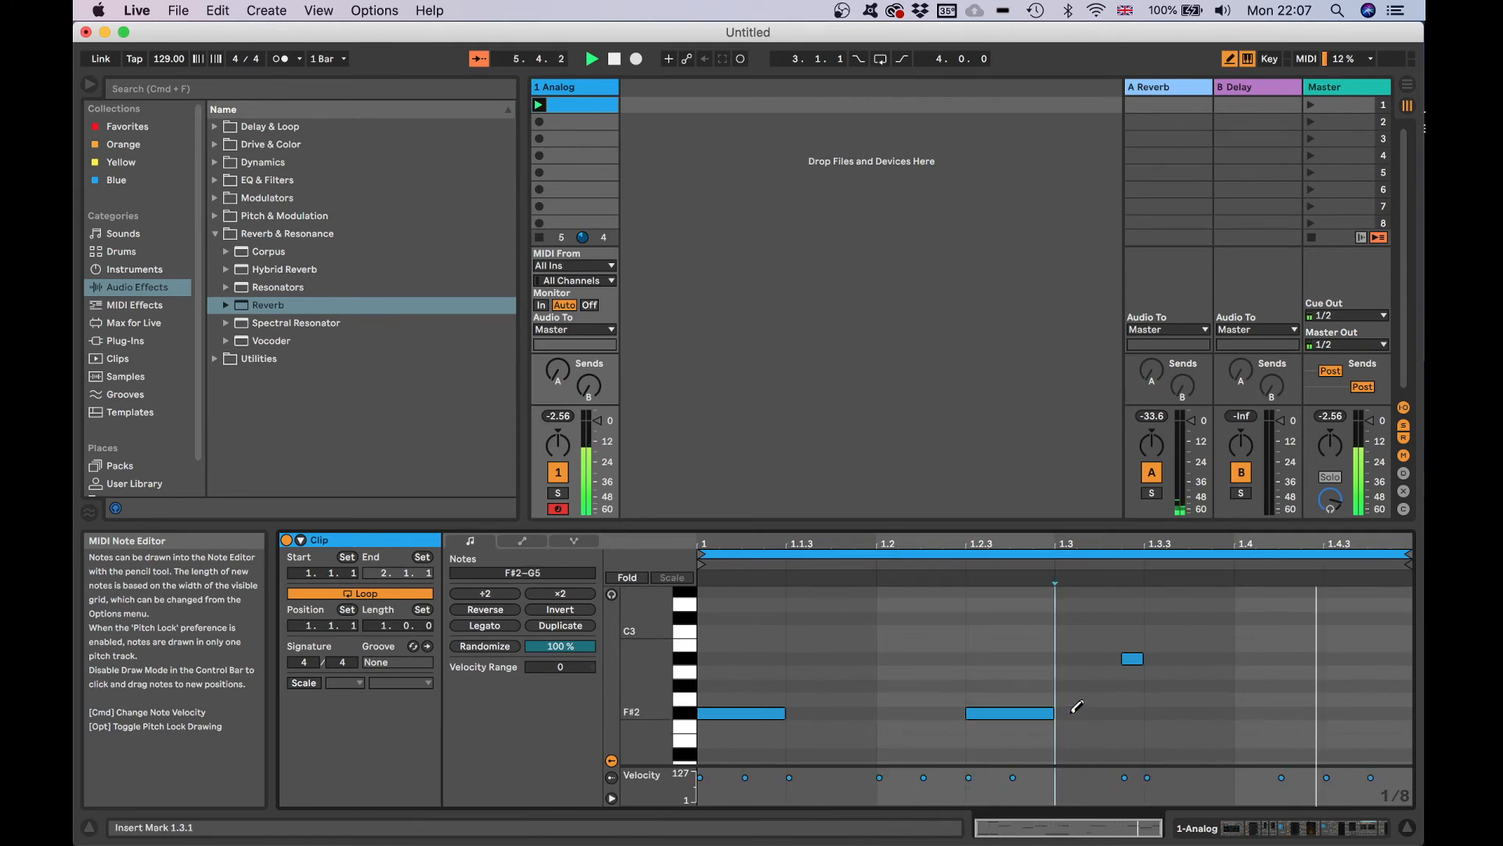
scroll(1076, 707, "up", 2)
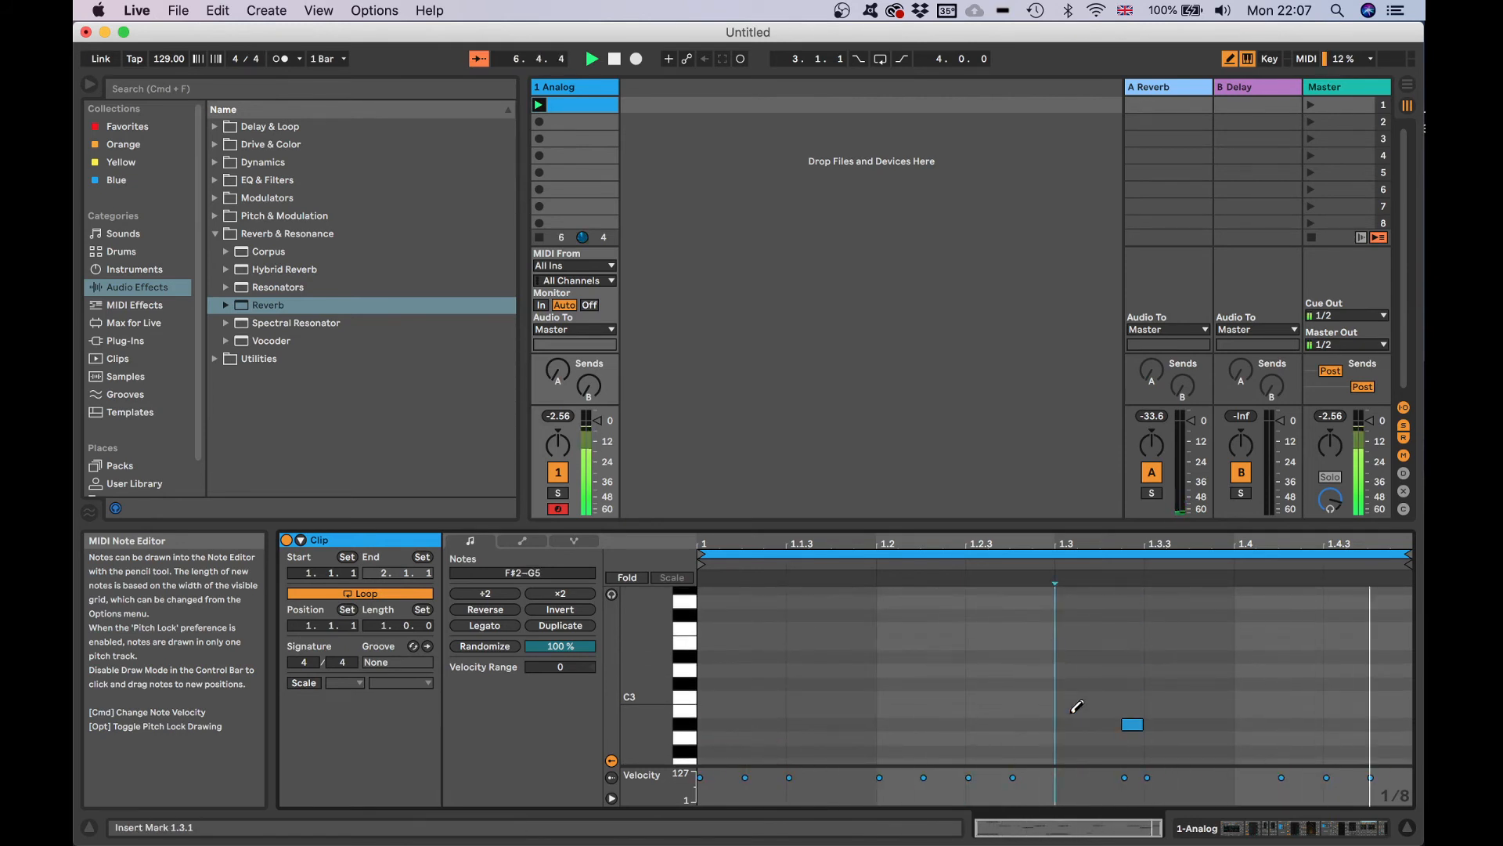
scroll(1077, 707, "down", 2)
left_click(1081, 701)
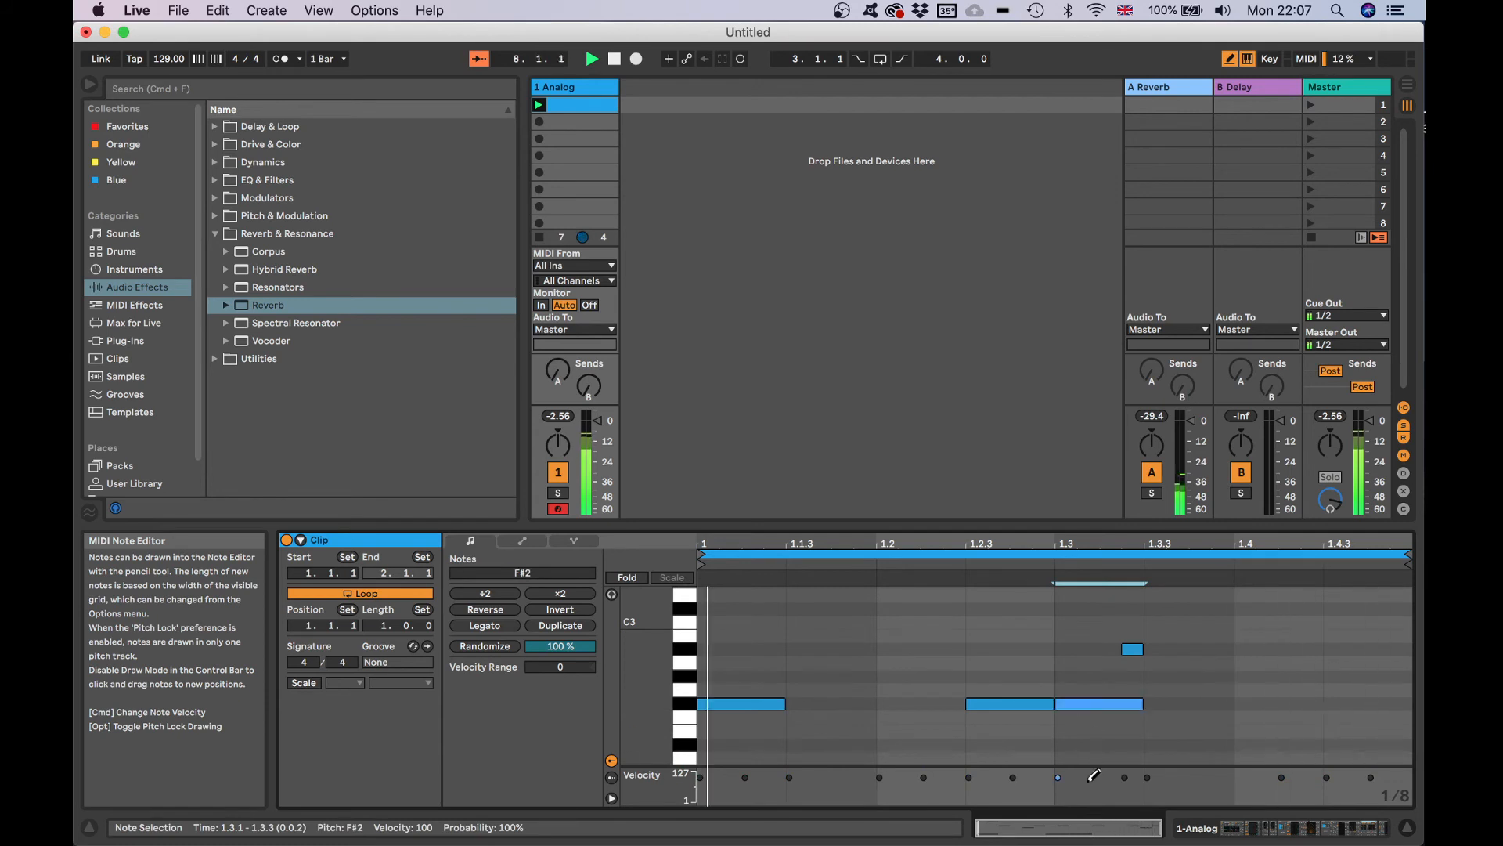
- Show the probability lane and set the chance of the F#2 note at 1.3.1 to 29%
left_click(612, 798)
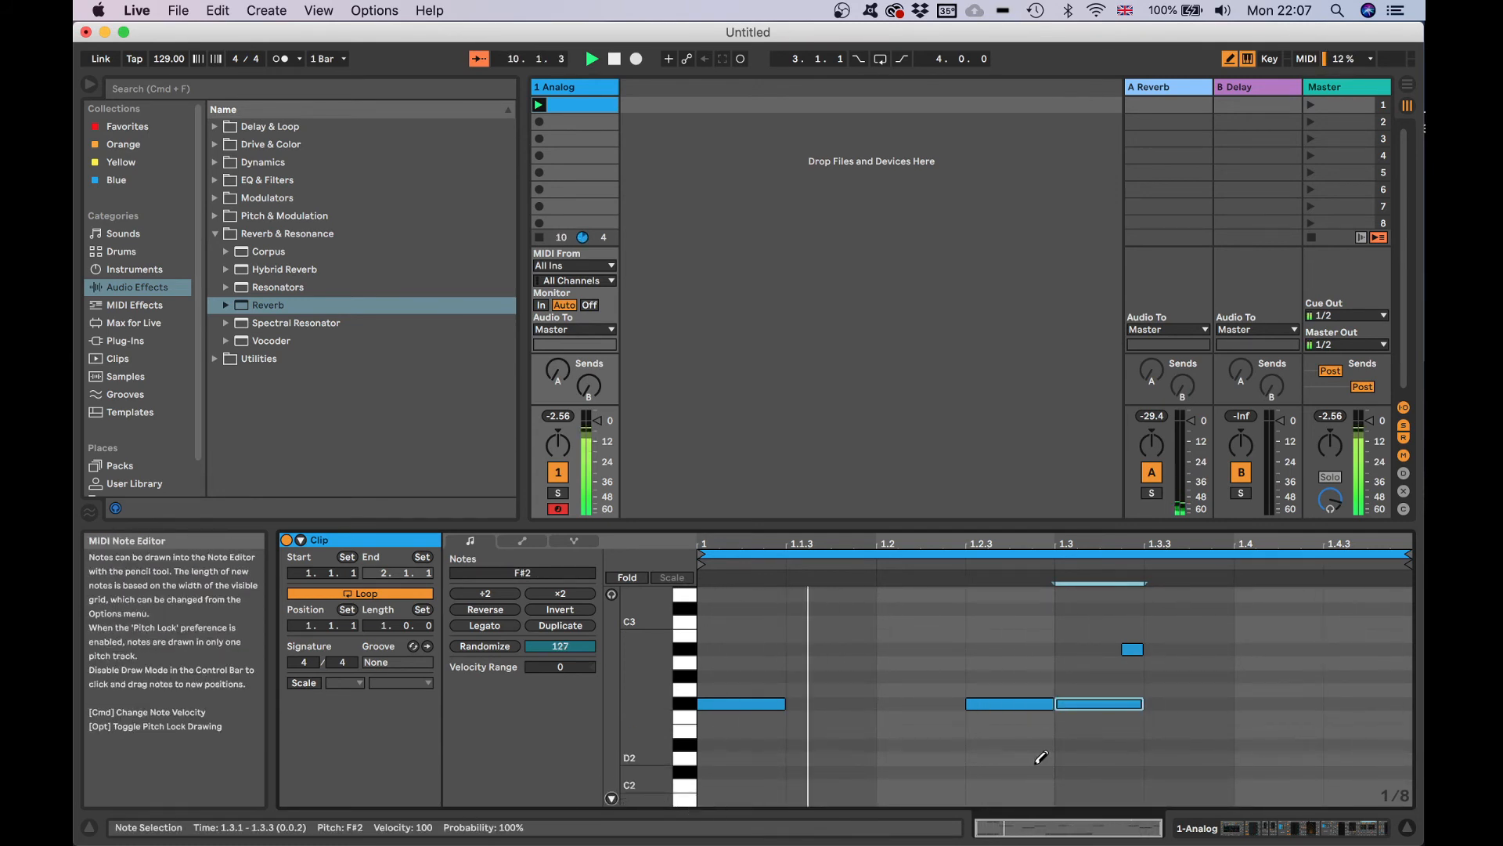
left_click(612, 798)
left_click(612, 777)
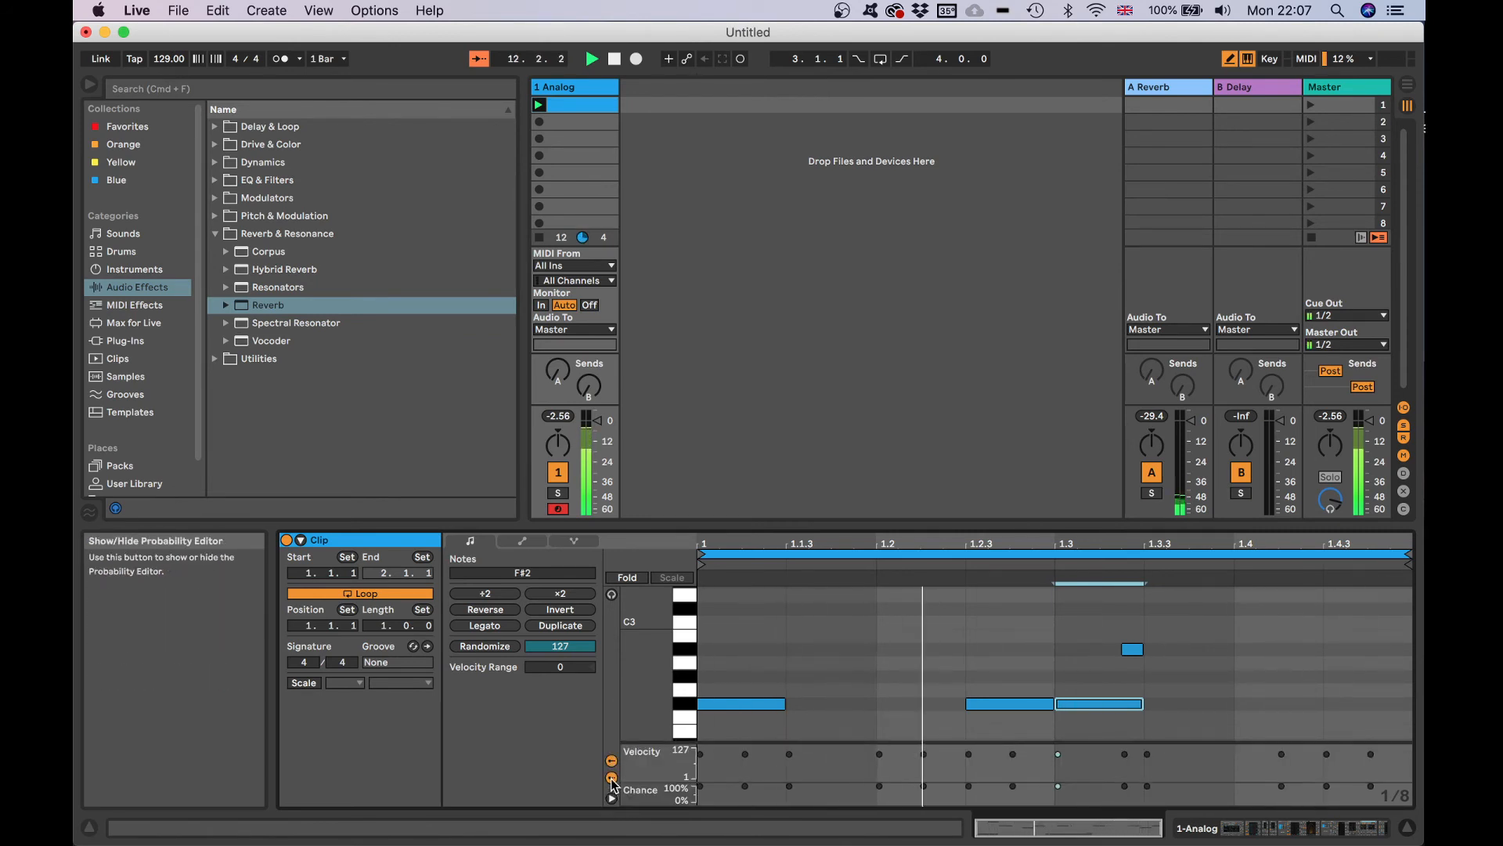
left_click_drag(1059, 786, 1059, 797)
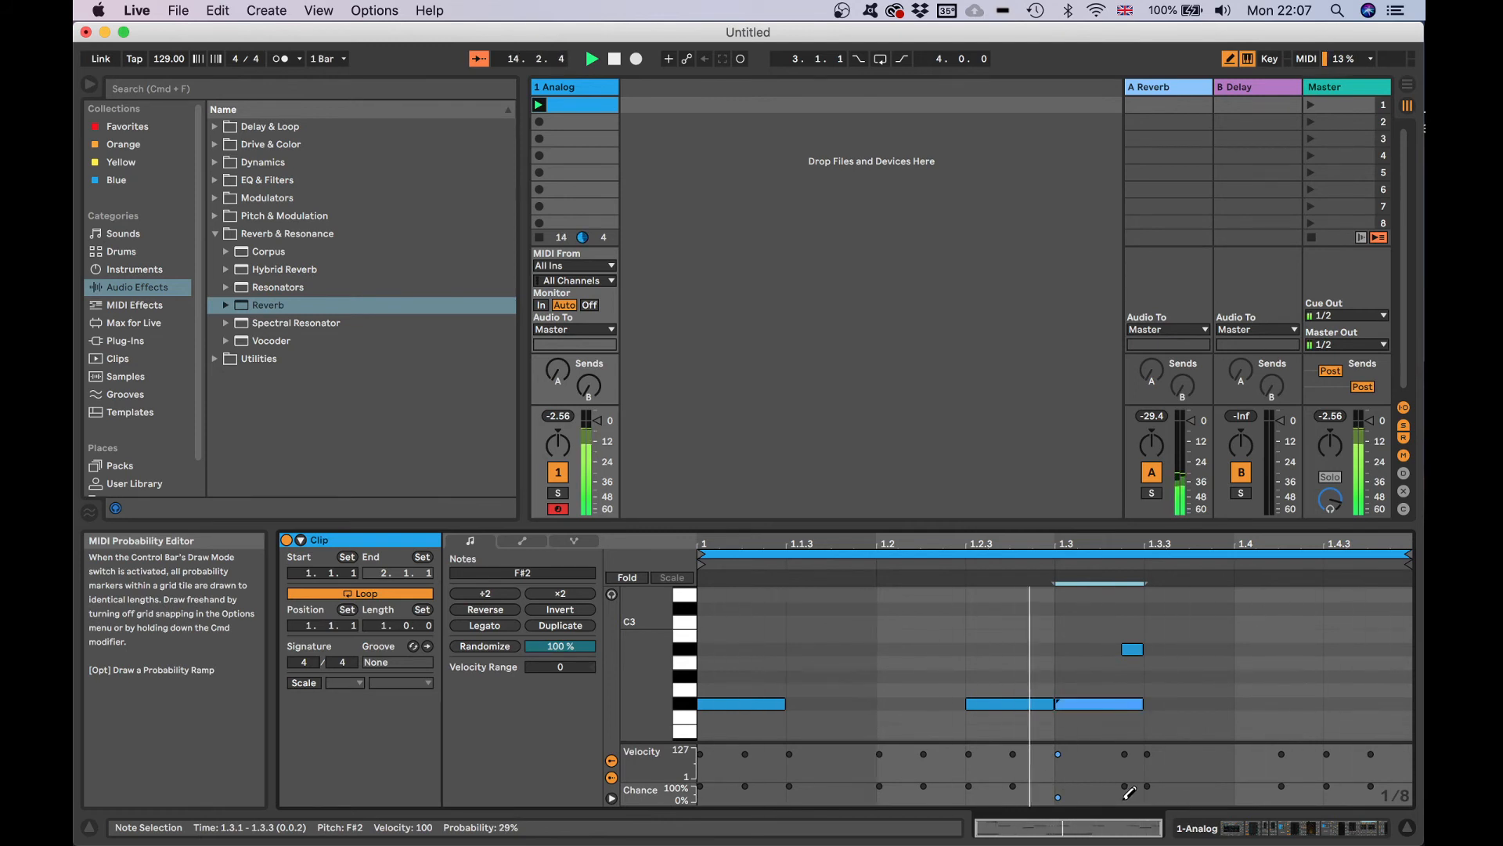
- Show the clip automation of Spectral Resonator's Device On parameter and draw it Off from beat 1.4 to the end of the bar
left_click(1343, 827)
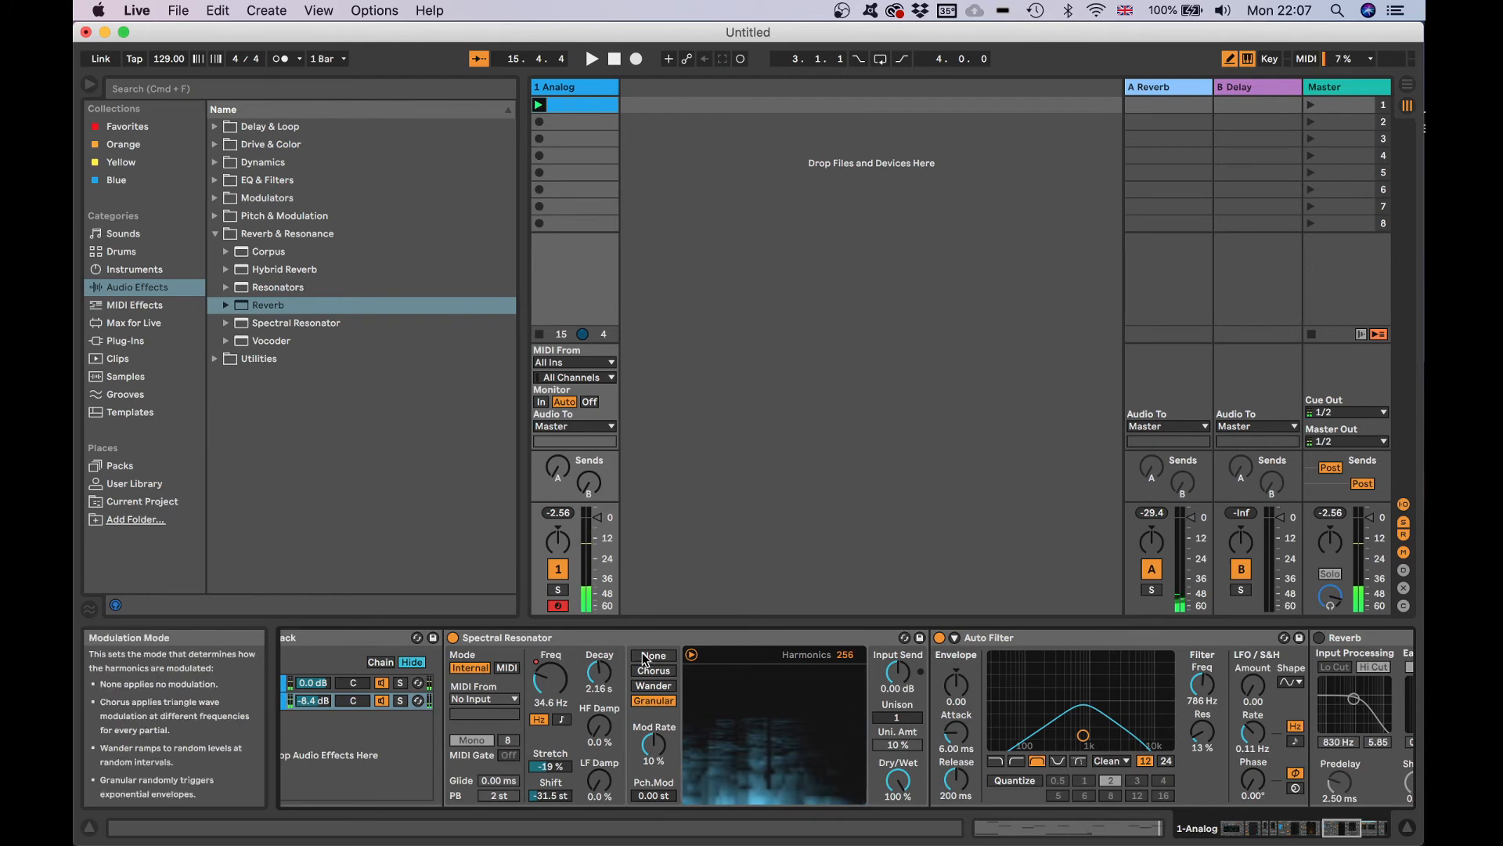
right_click(452, 640)
left_click(508, 343)
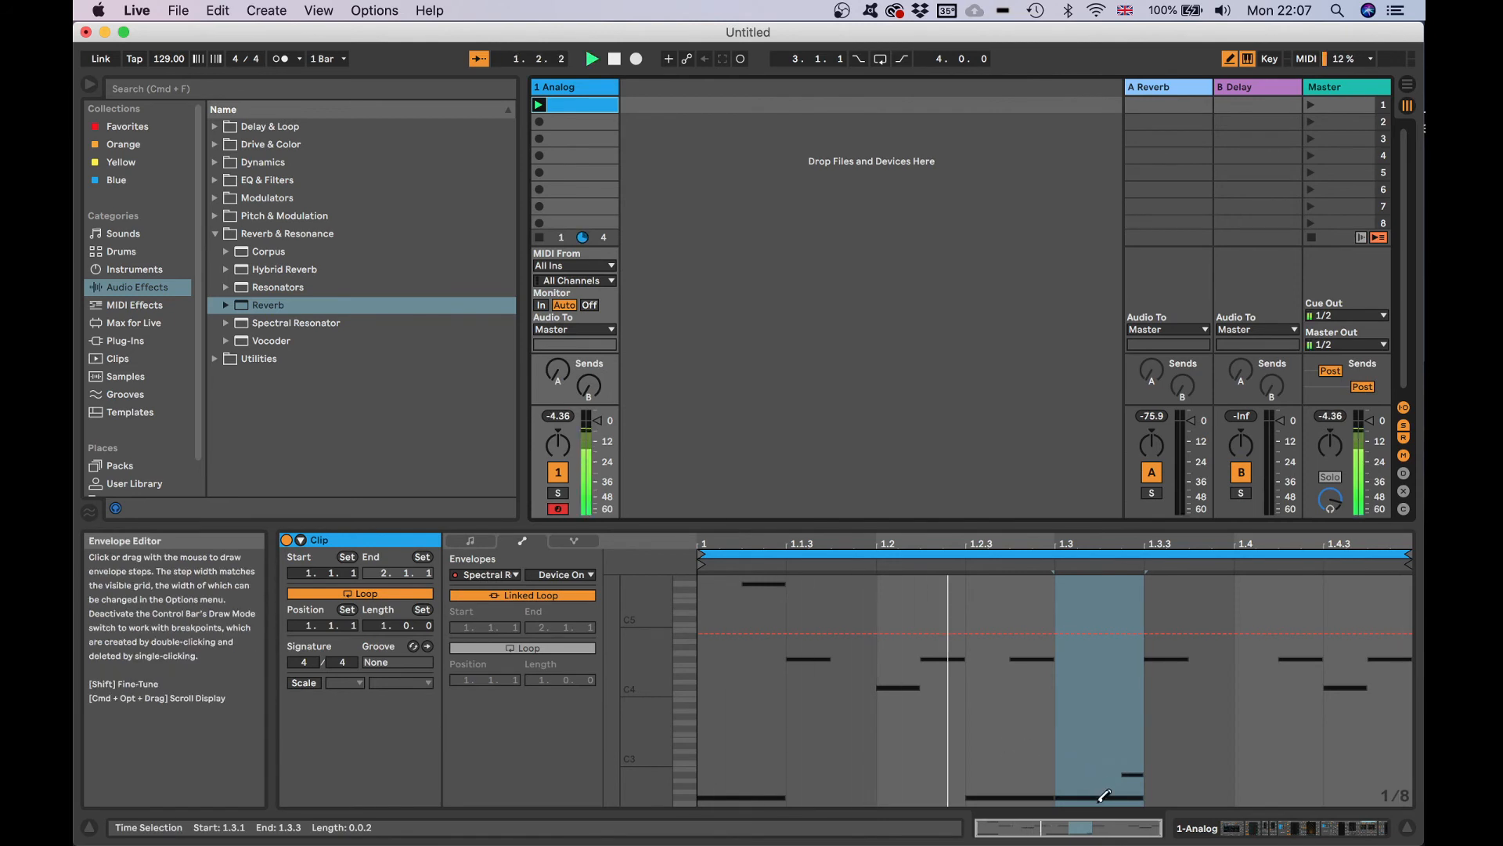
key("space")
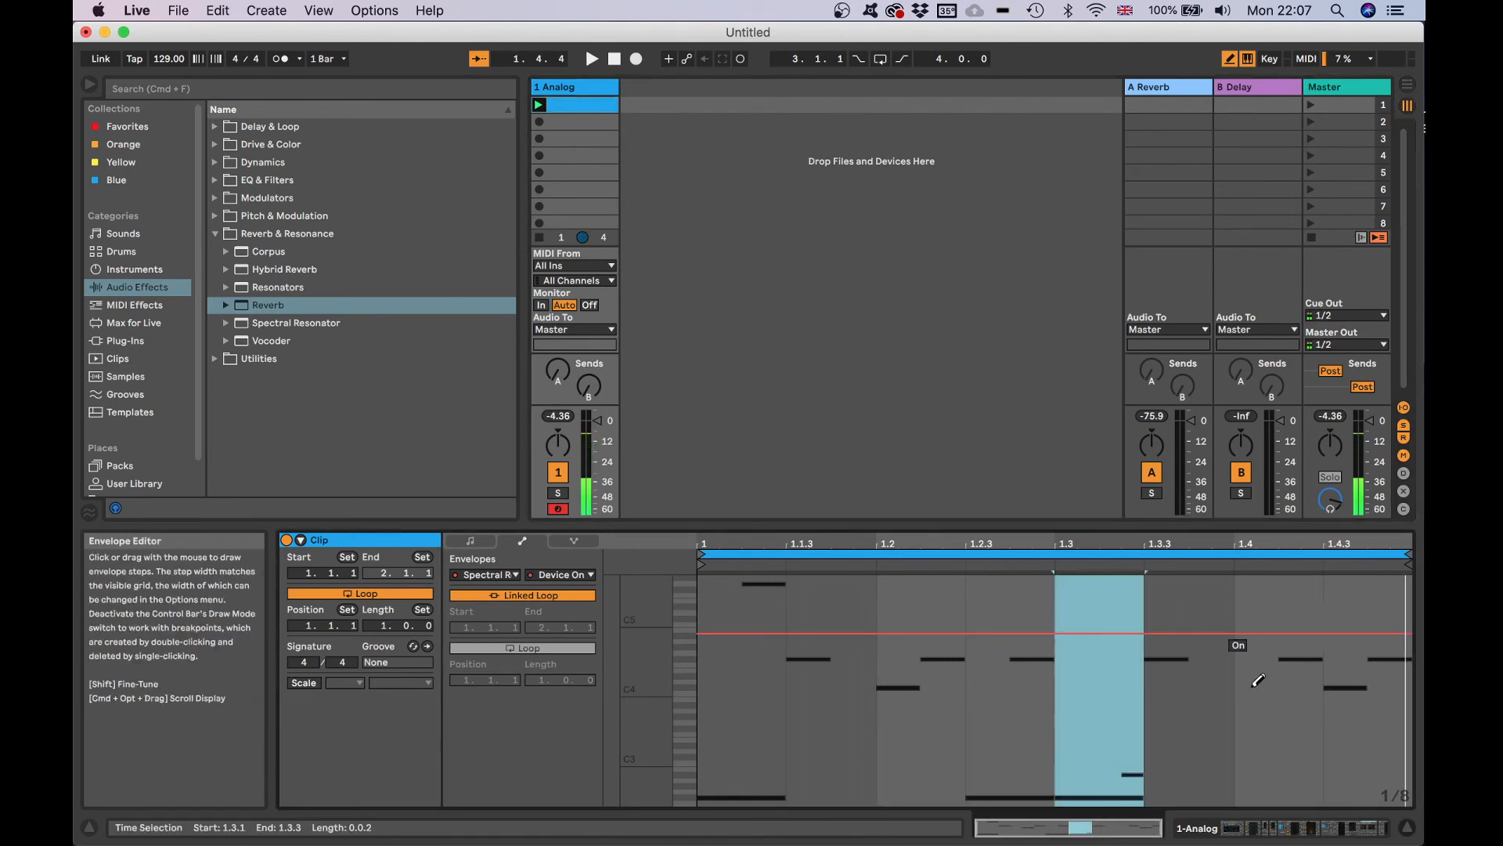
left_click(1271, 749)
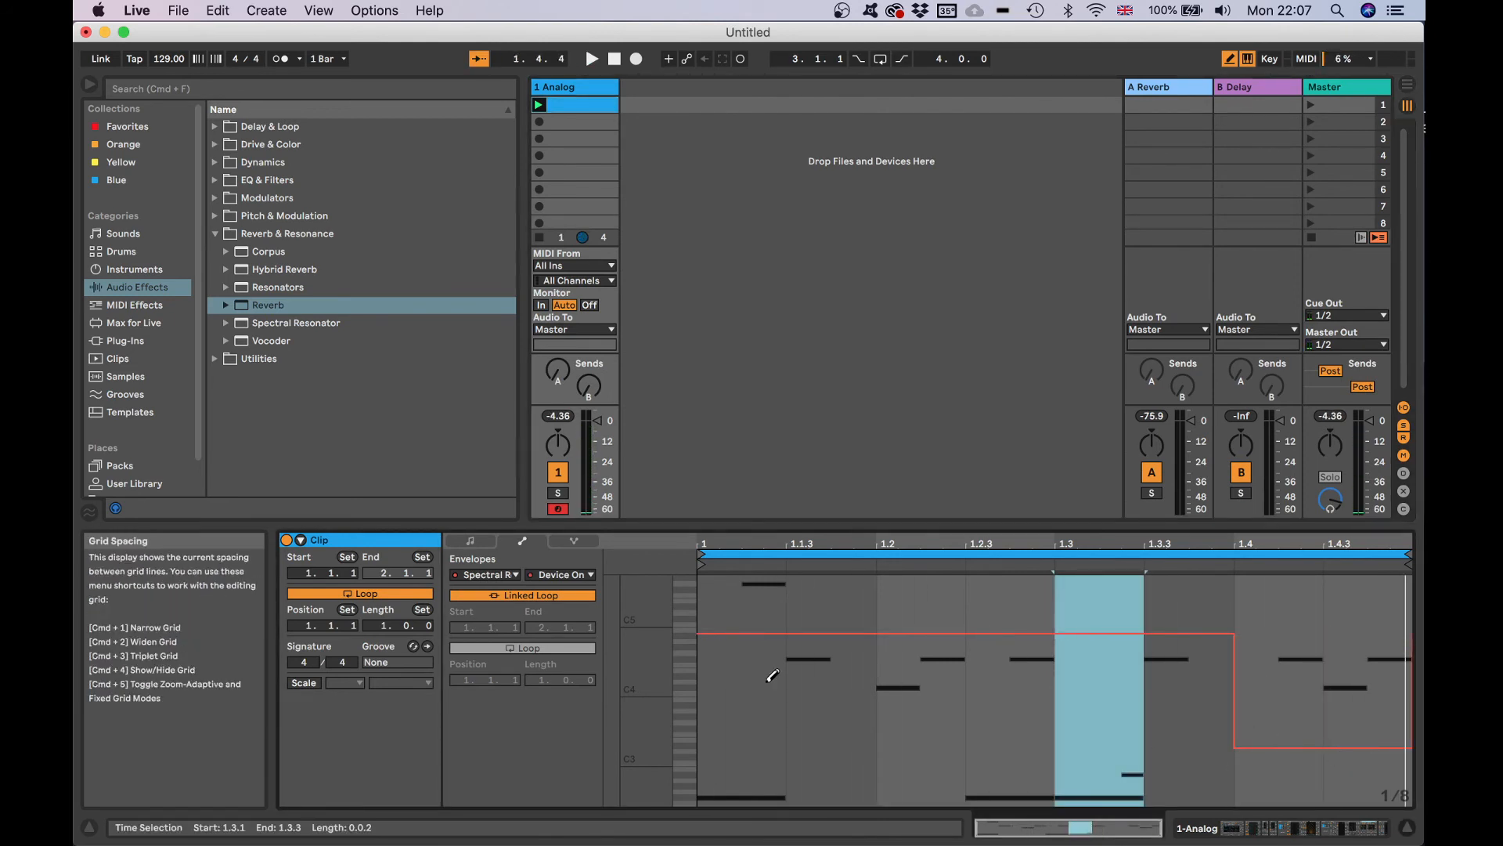
- Unlink the Device On envelope, extend its loop to length 1.3.2, draw it Off from bar 2 to 2.4, and play the clip
left_click(534, 595)
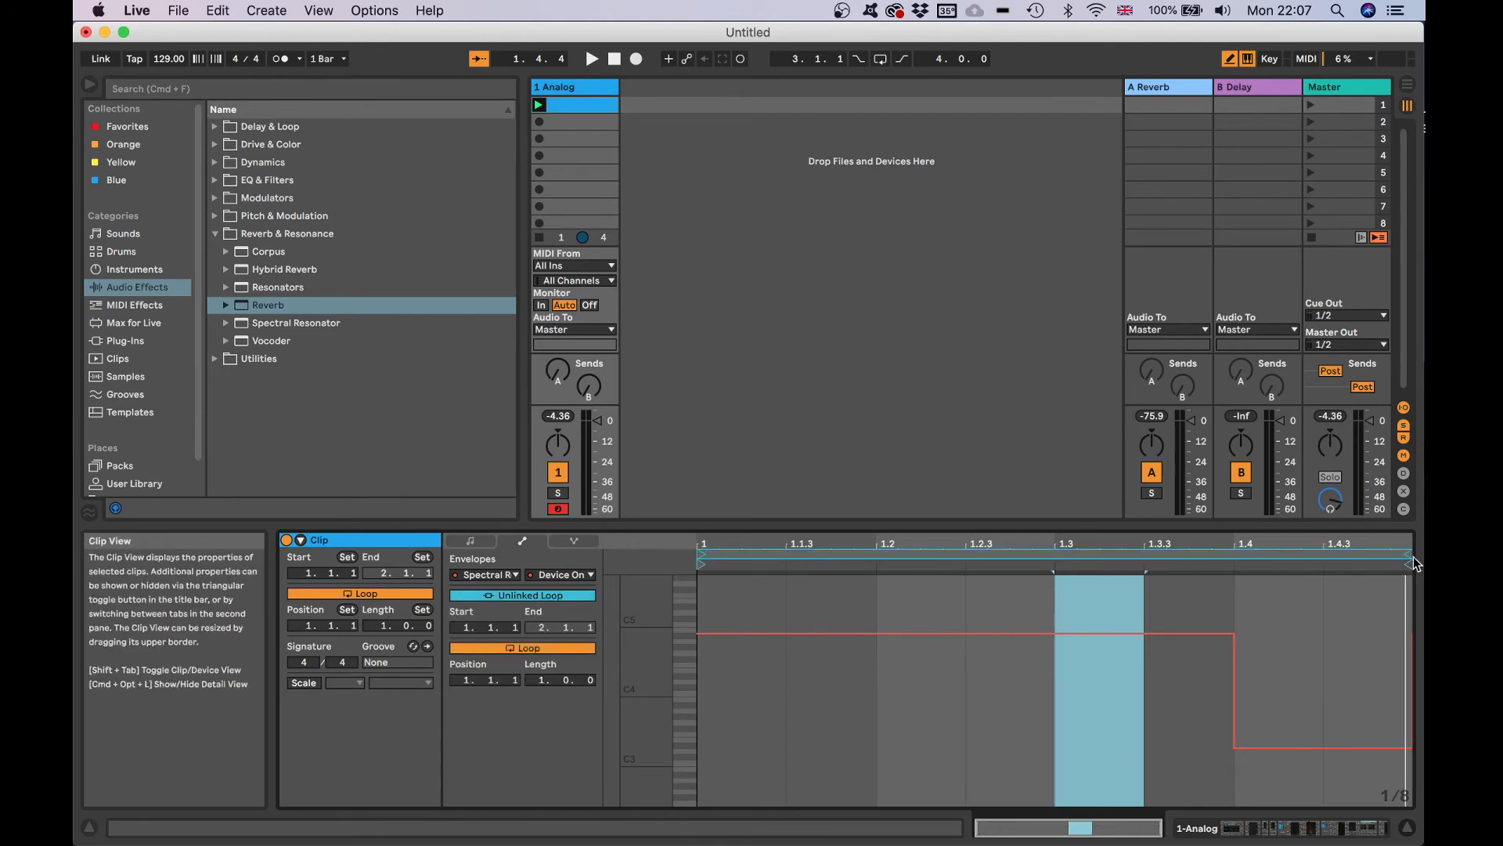
left_click_drag(1407, 564, 1423, 567)
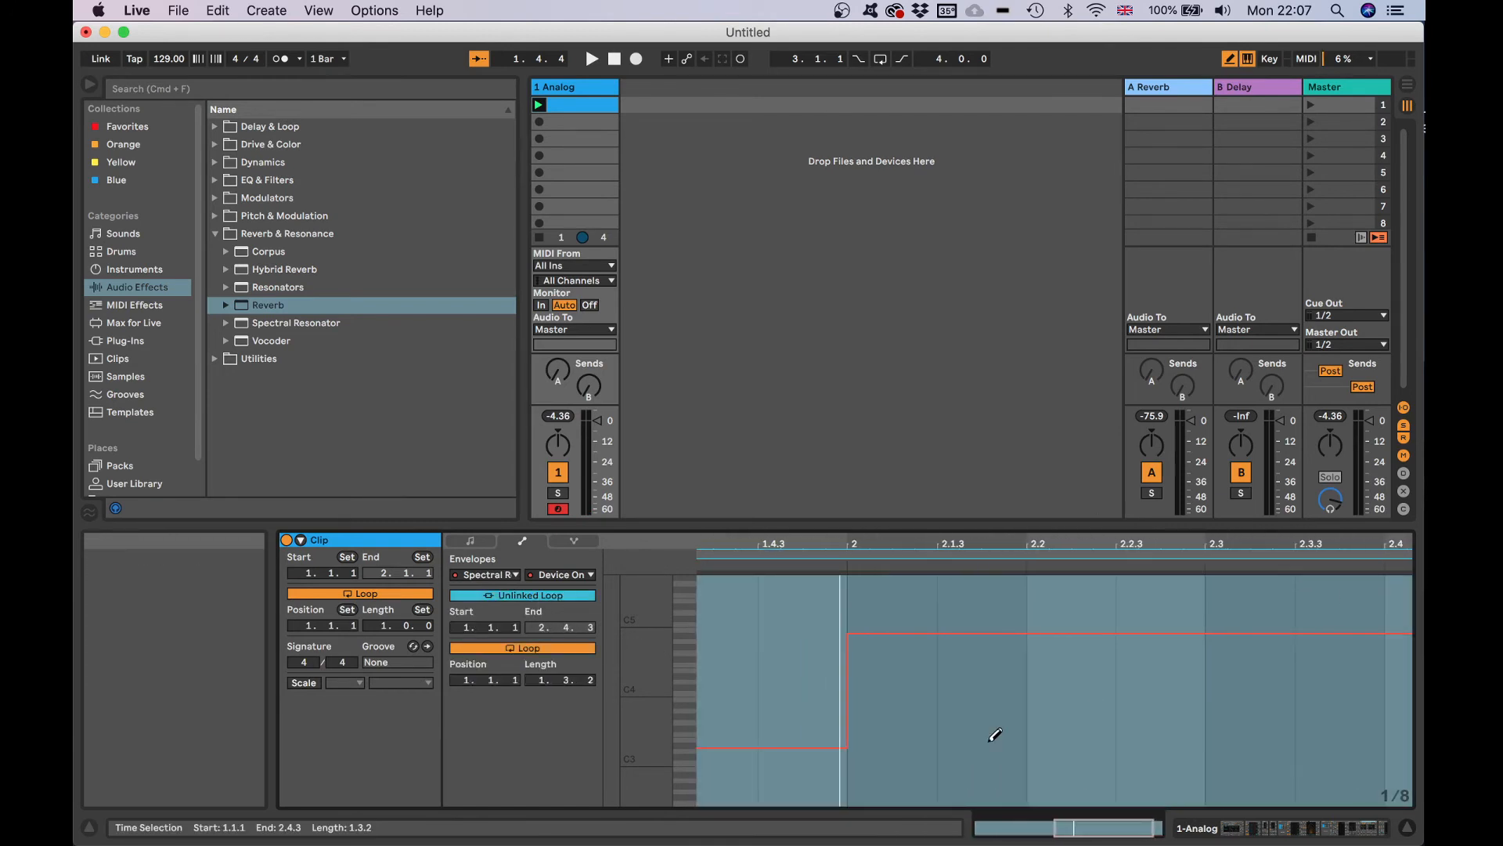
left_click_drag(856, 745, 1310, 725)
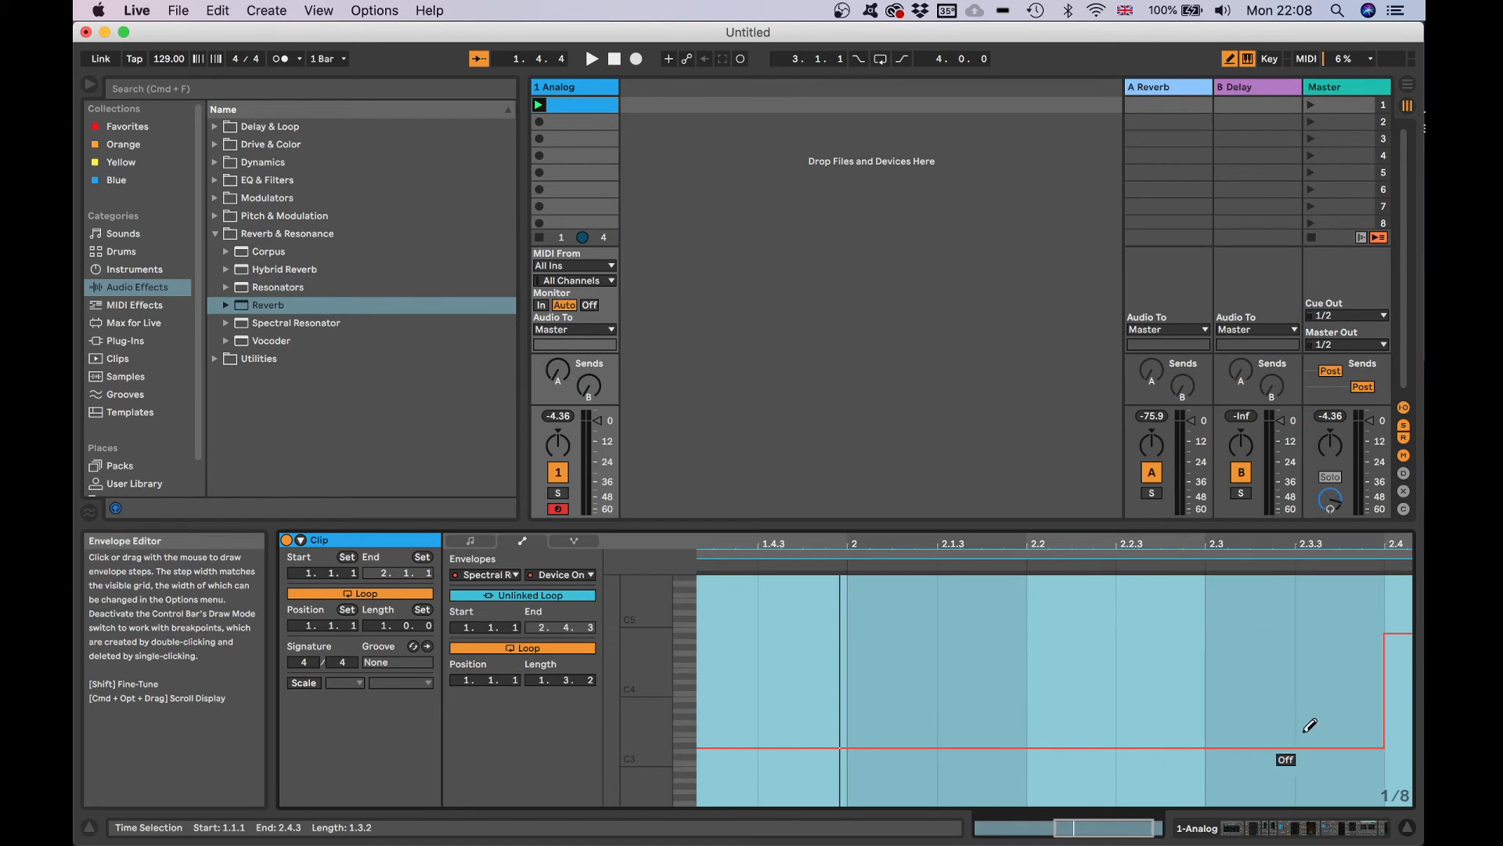
key("space")
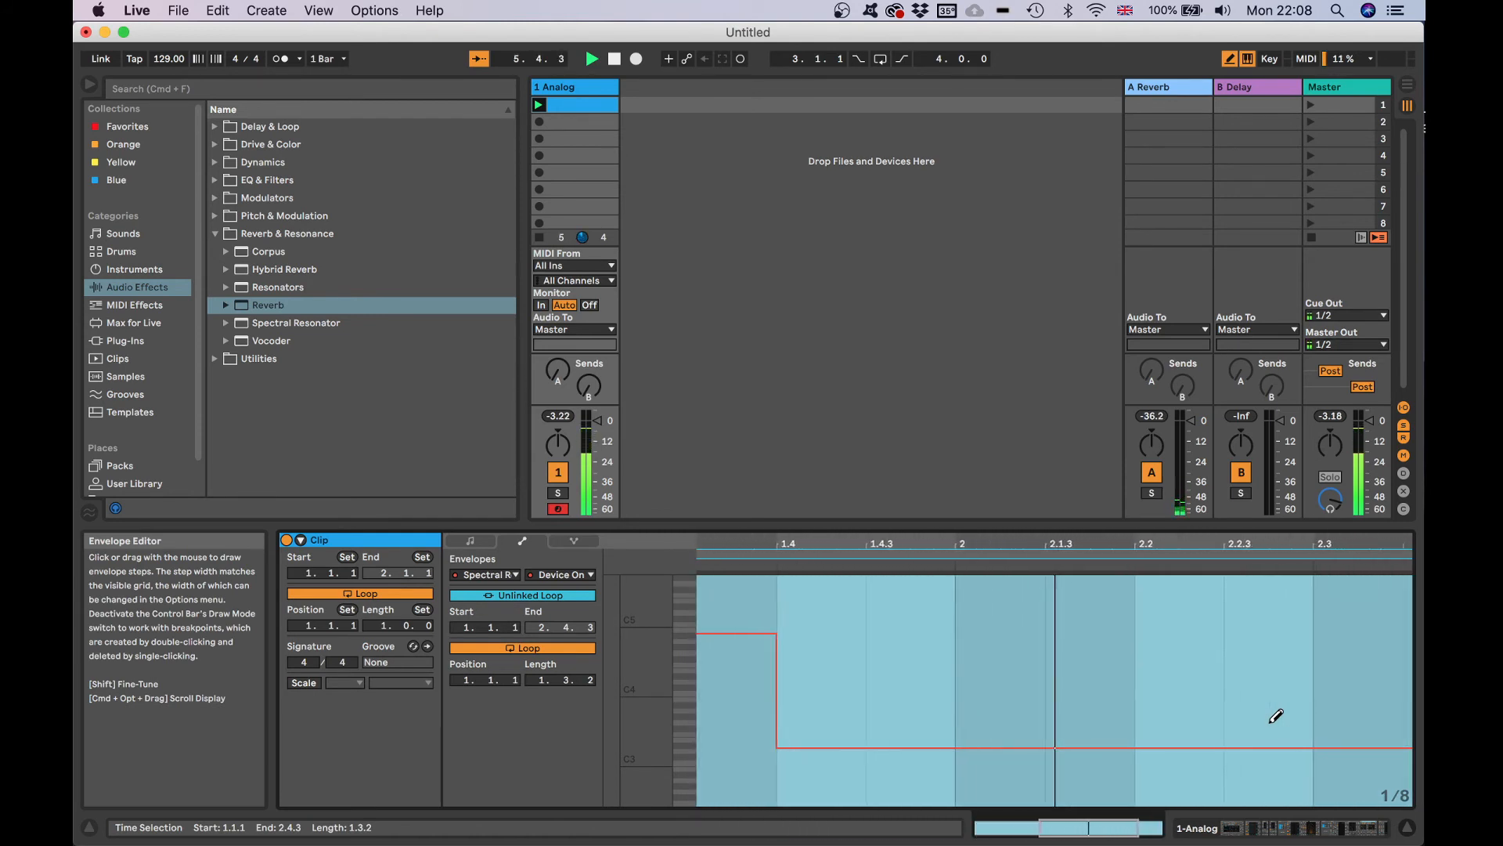
- Shift the Auto Filter's band-pass cutoff to 1.98 kHz with 8% resonance in the track's device chain
left_click(1352, 826)
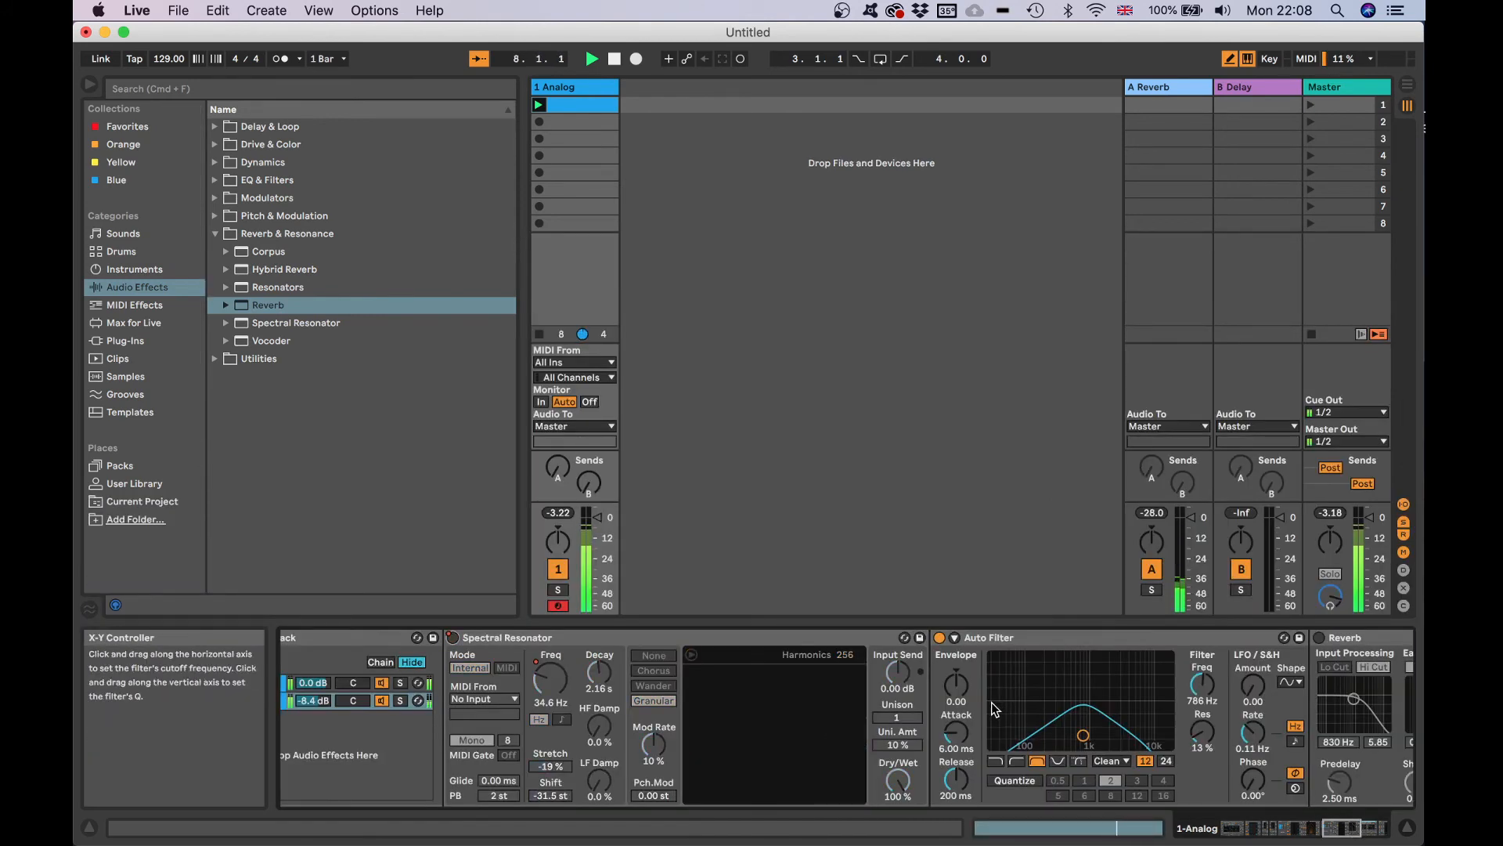
left_click_drag(1085, 735, 1104, 736)
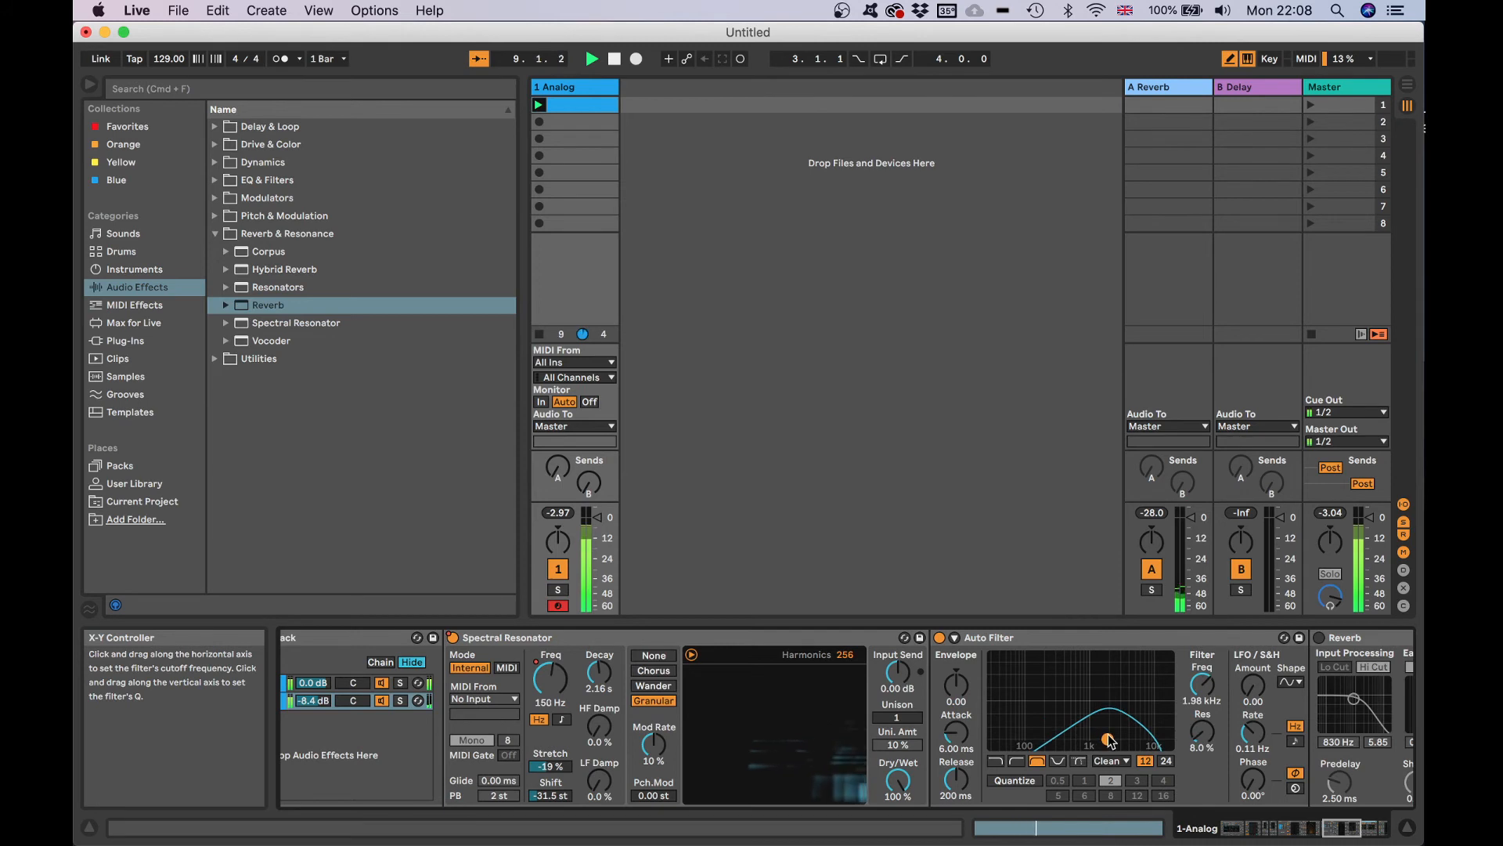
- Lower the Dry/Wet of the Reverb after the Auto Filter to 20% and set its quality to High
scroll(846, 783, "right", 10)
left_click(795, 639)
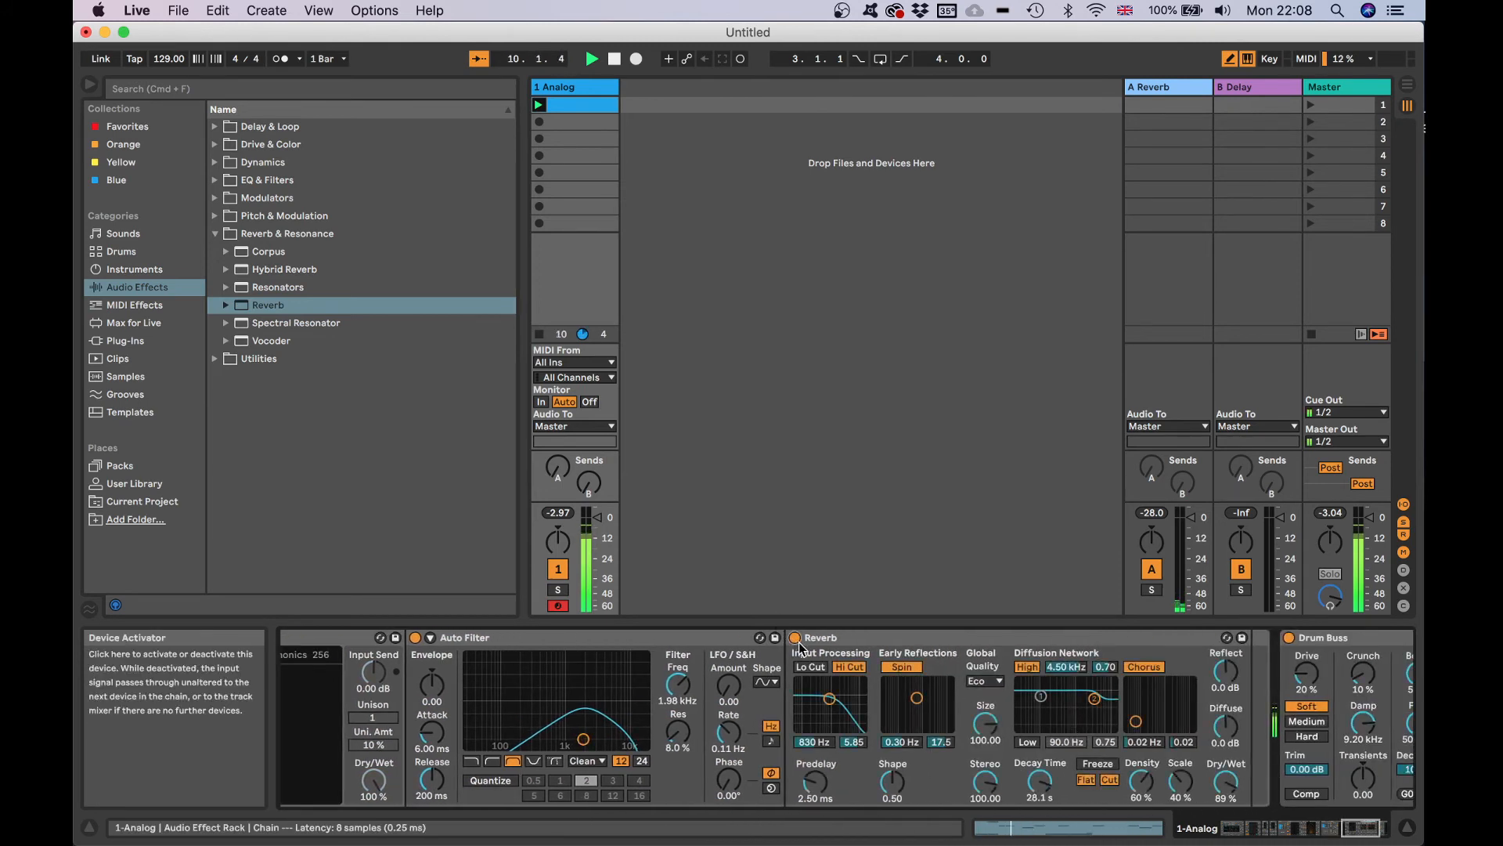
left_click_drag(1226, 779, 1224, 802)
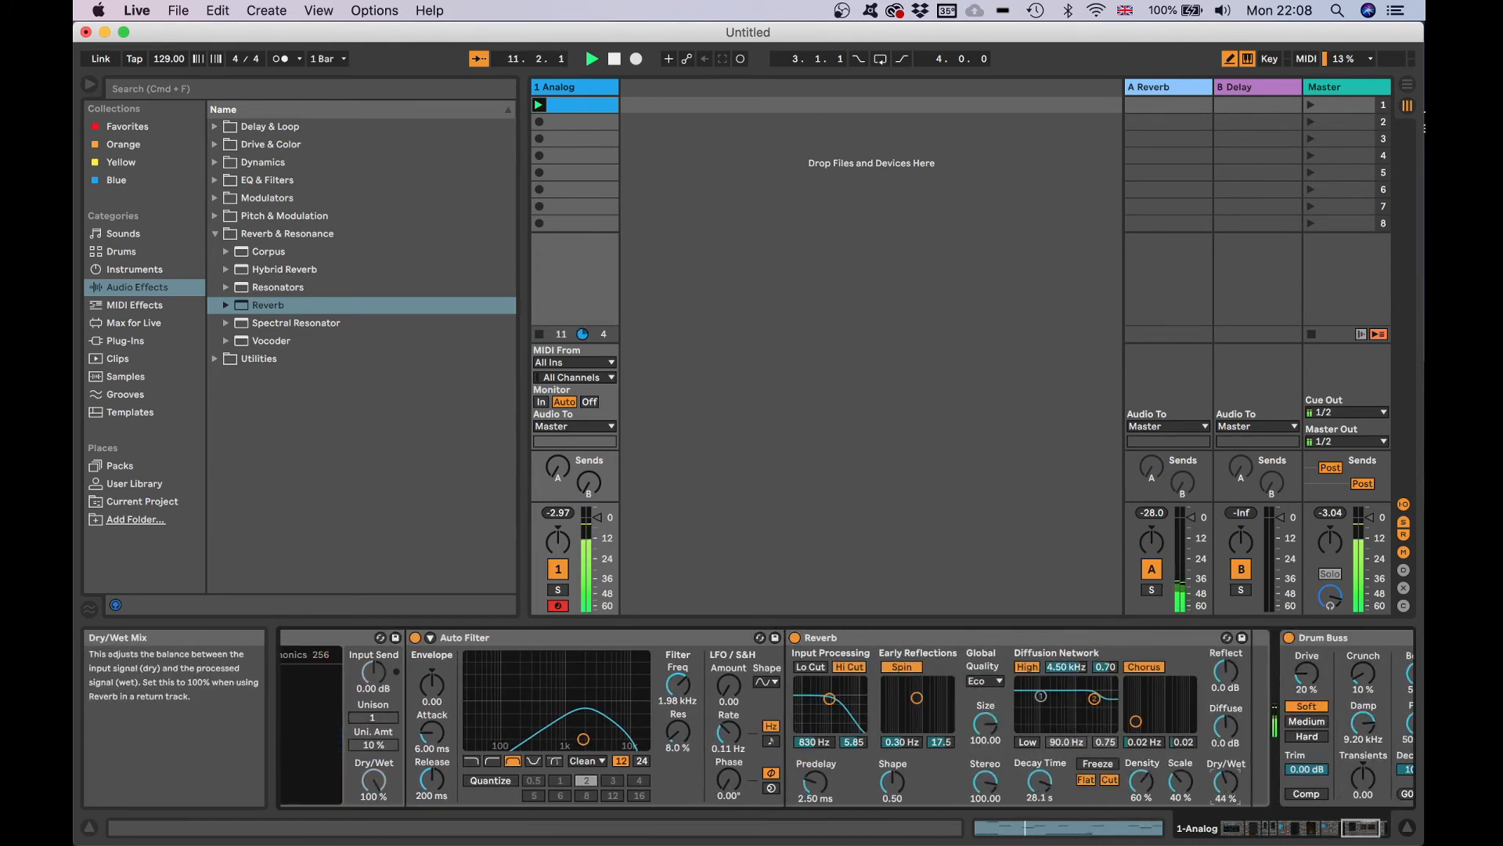
left_click(985, 682)
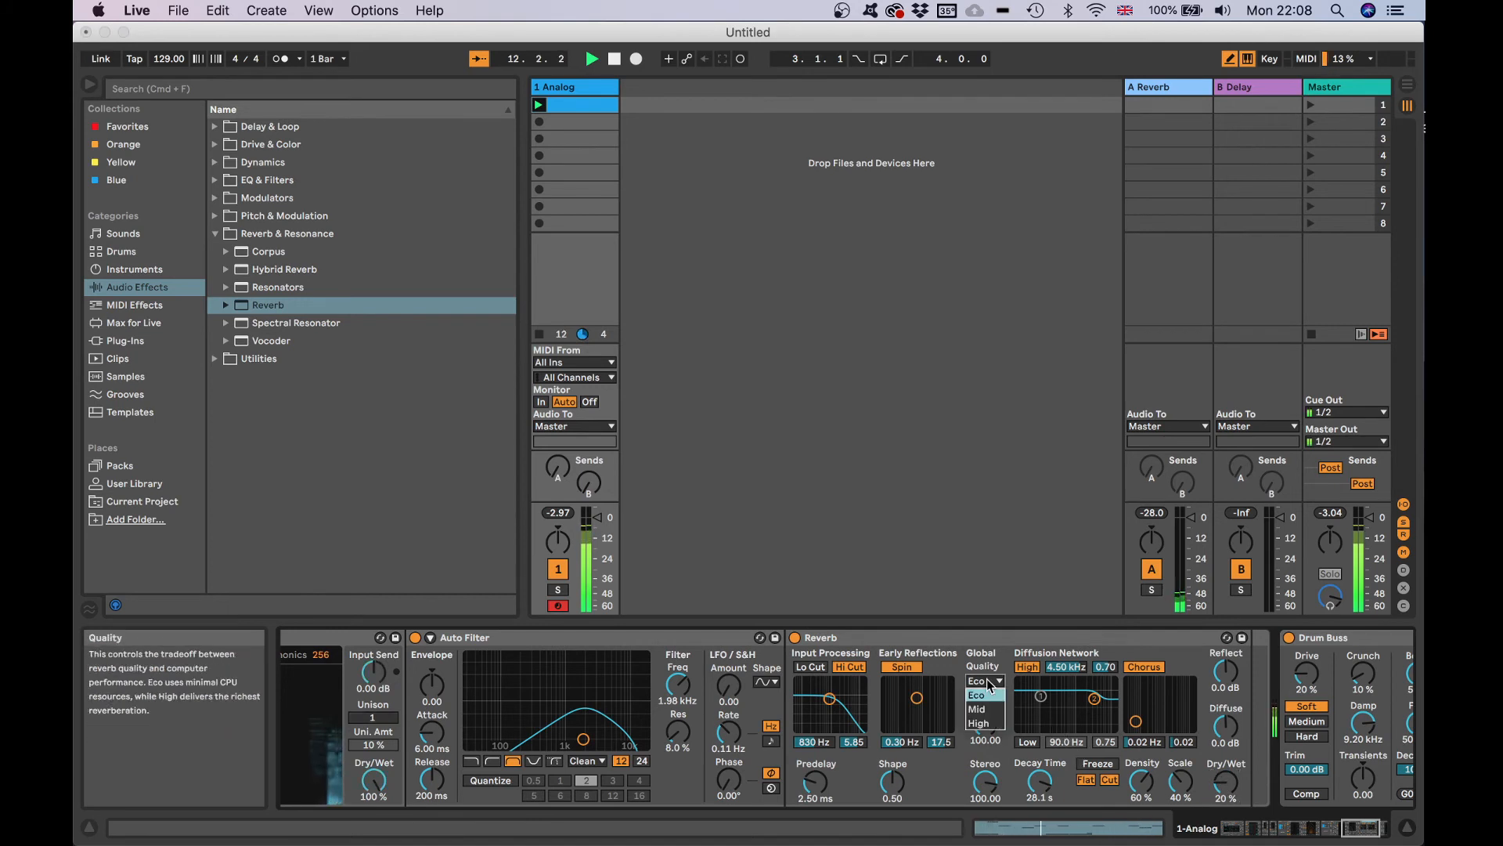
left_click(985, 716)
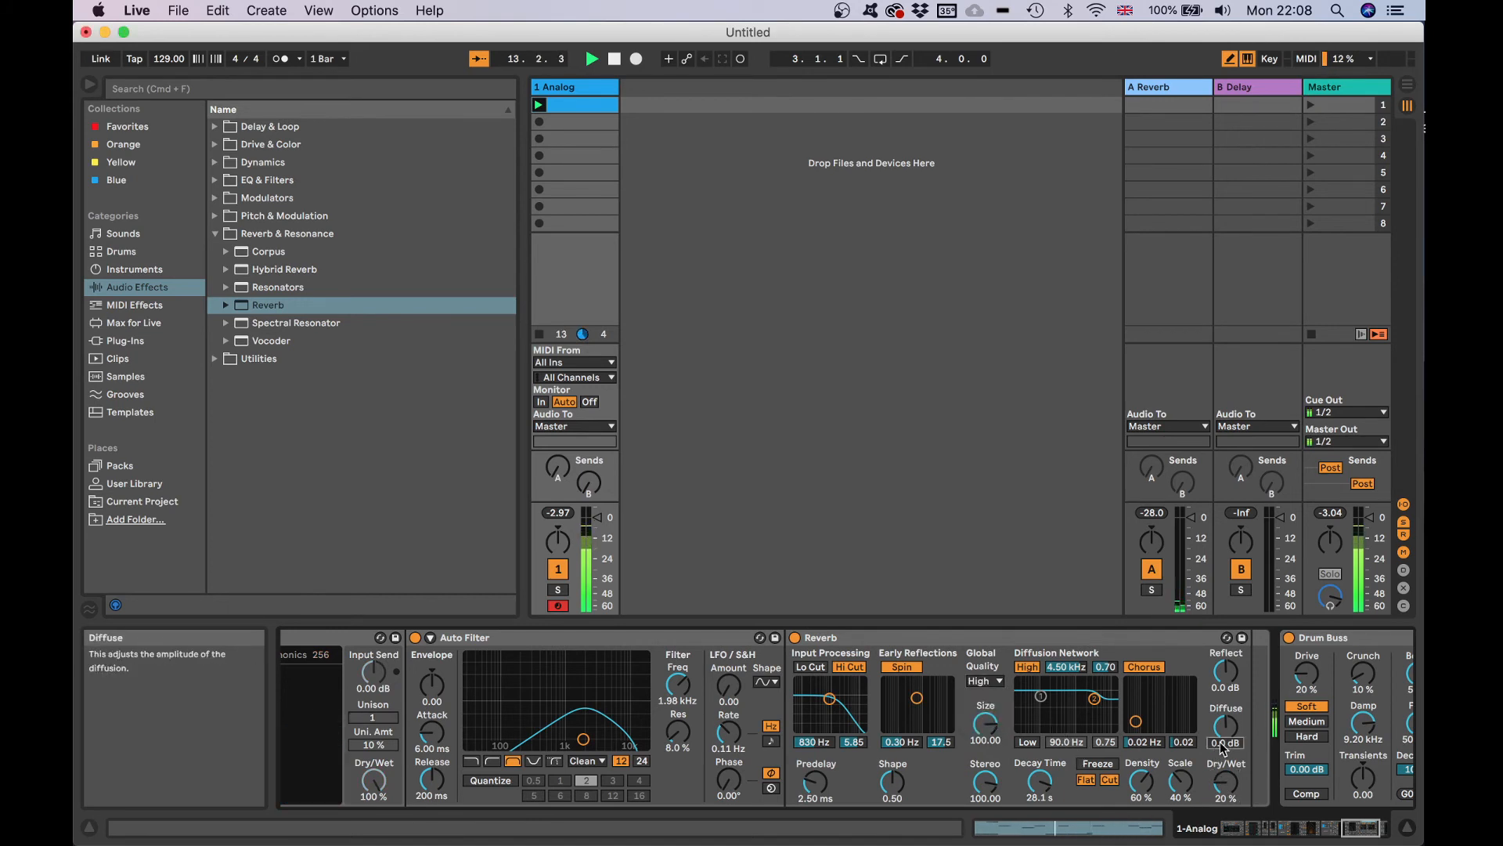
- Raise the Reverb's Diffuse to 3.3 dB, enable Lo Cut with the input filter at 1.24 kHz and 3.16, and set Dry/Wet to 11%
left_click_drag(1225, 724, 1225, 717)
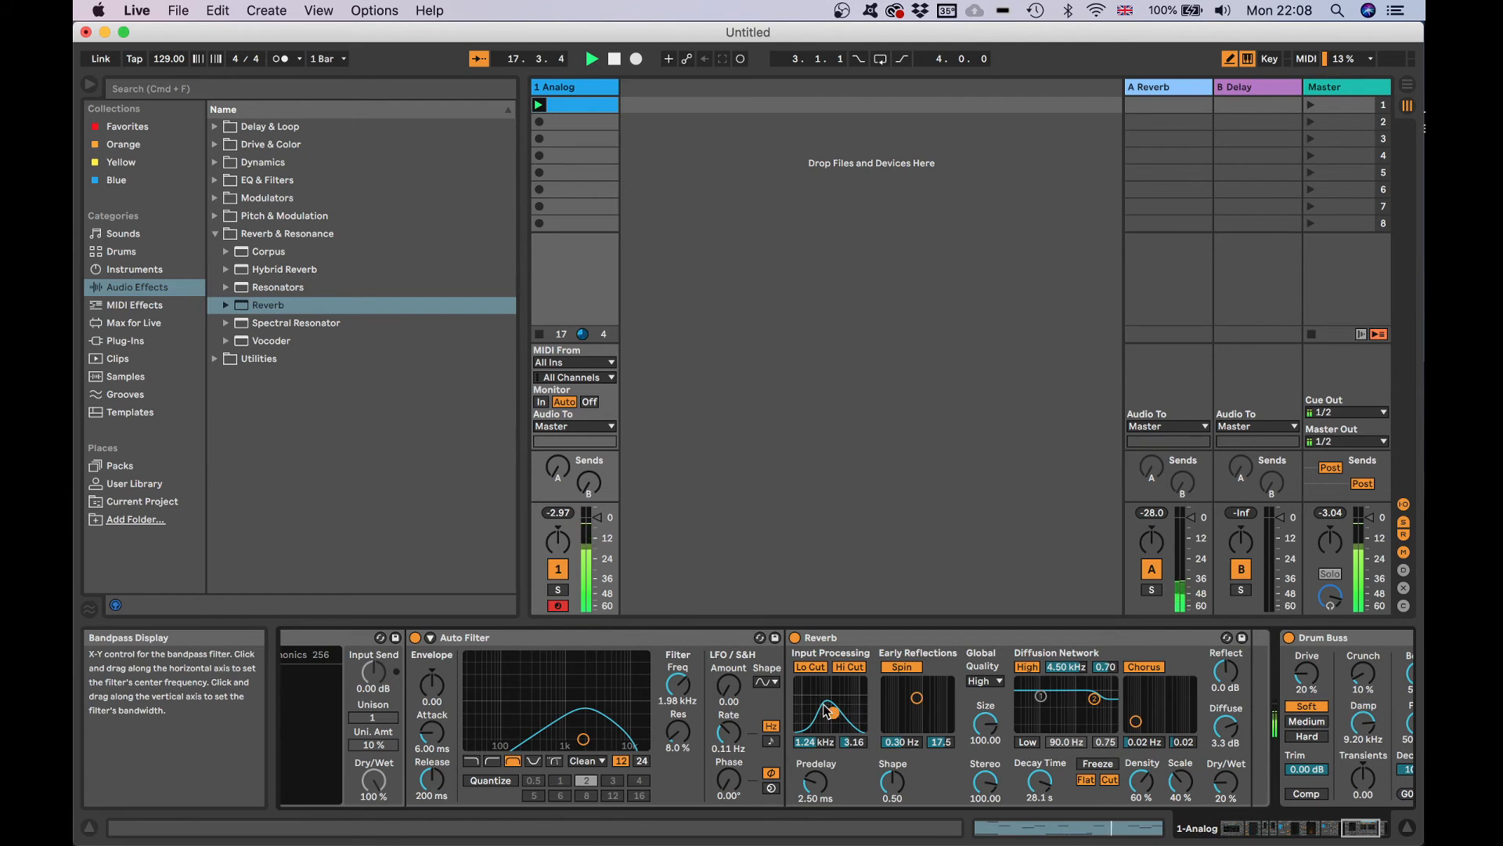
scroll(826, 710, "right", 3)
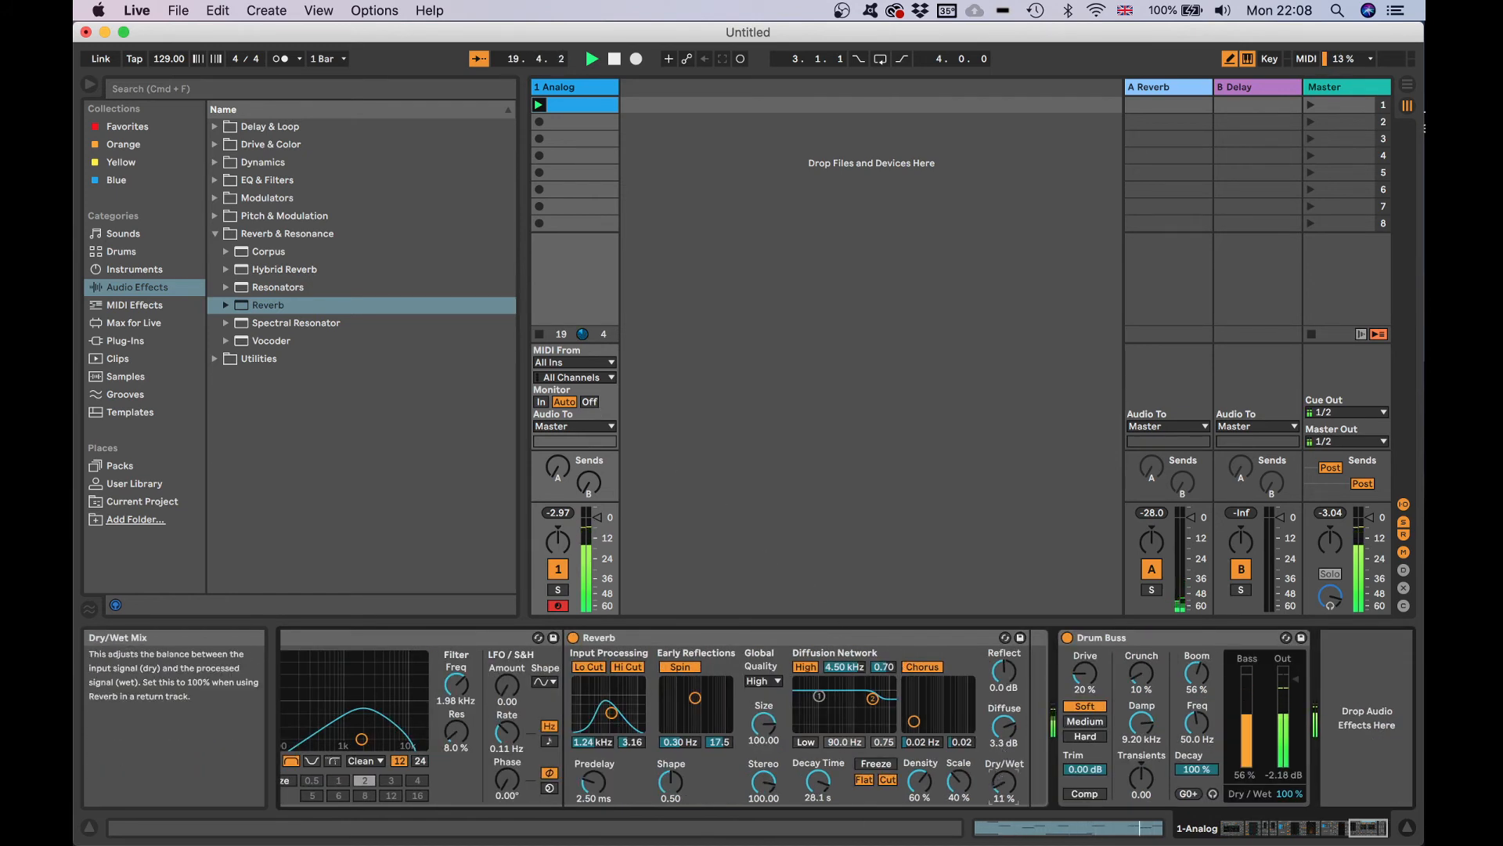
scroll(965, 769, "left", 7)
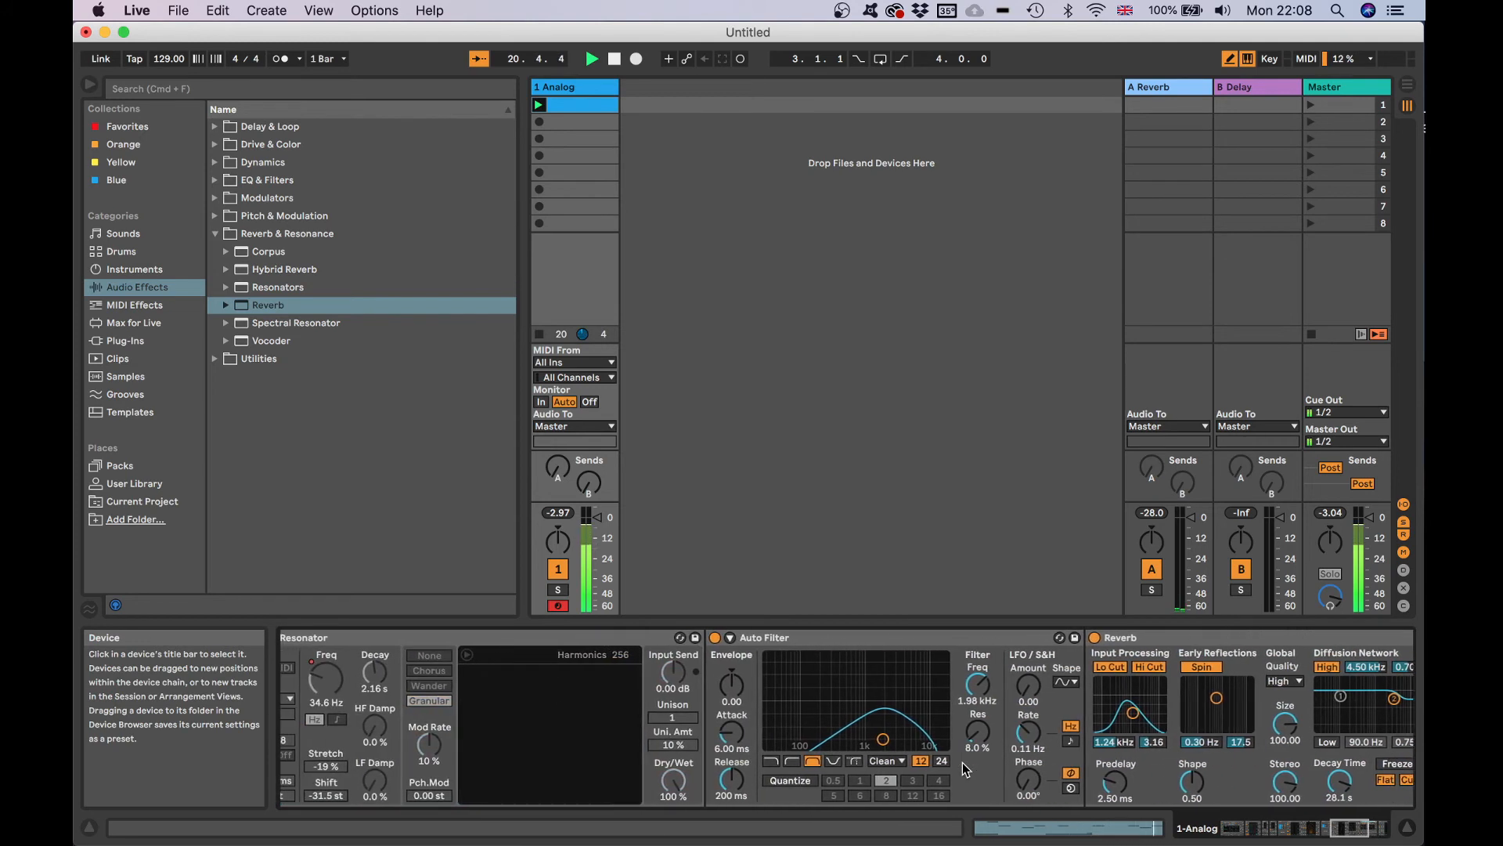
scroll(964, 770, "right", 7)
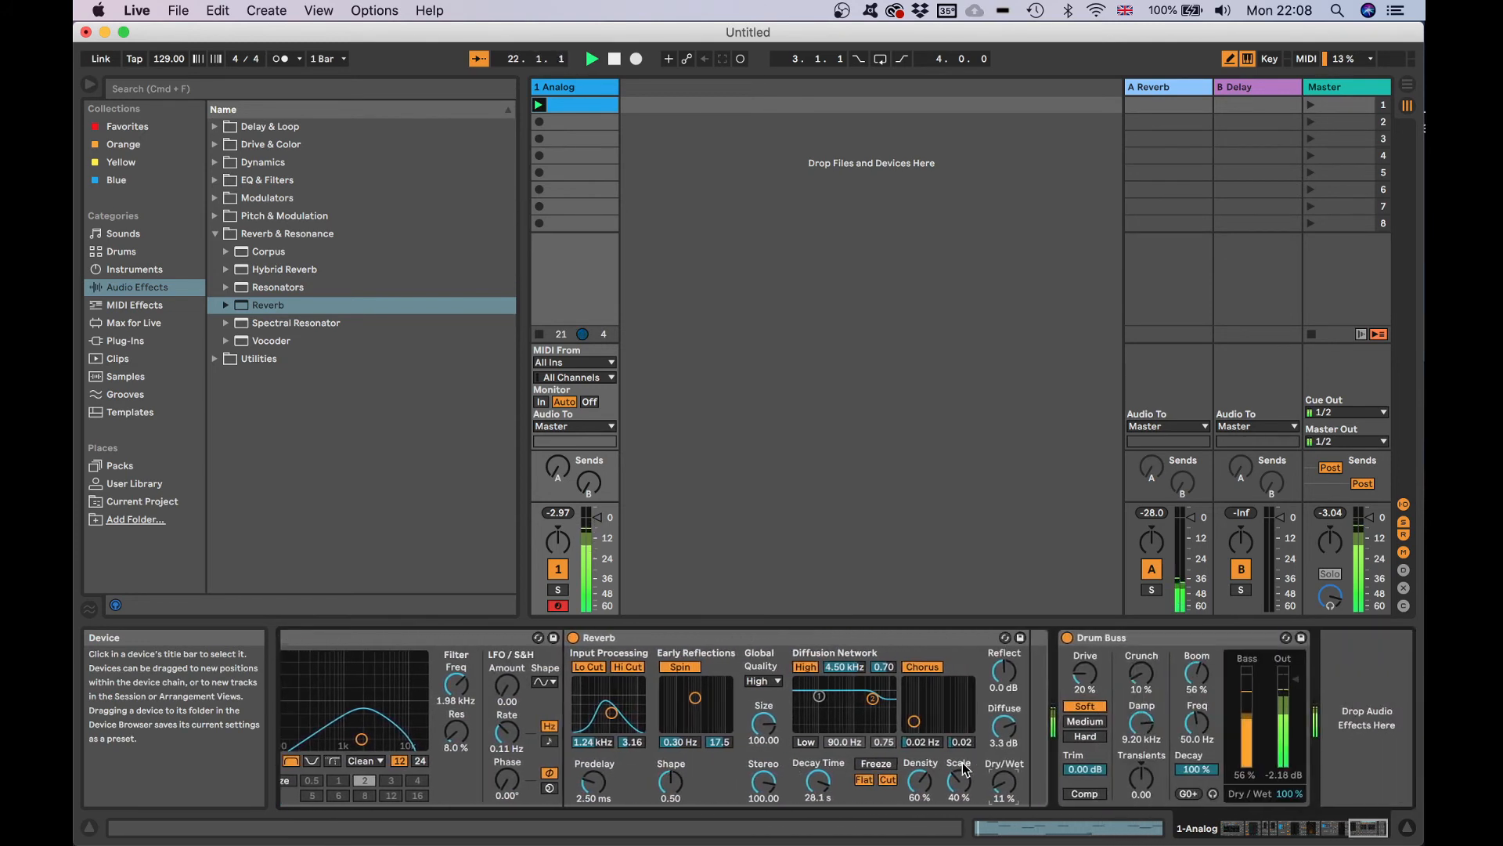
- Find FKFX Influx among the plug-ins and add it at the end of the Analog track's device chain
left_click(161, 324)
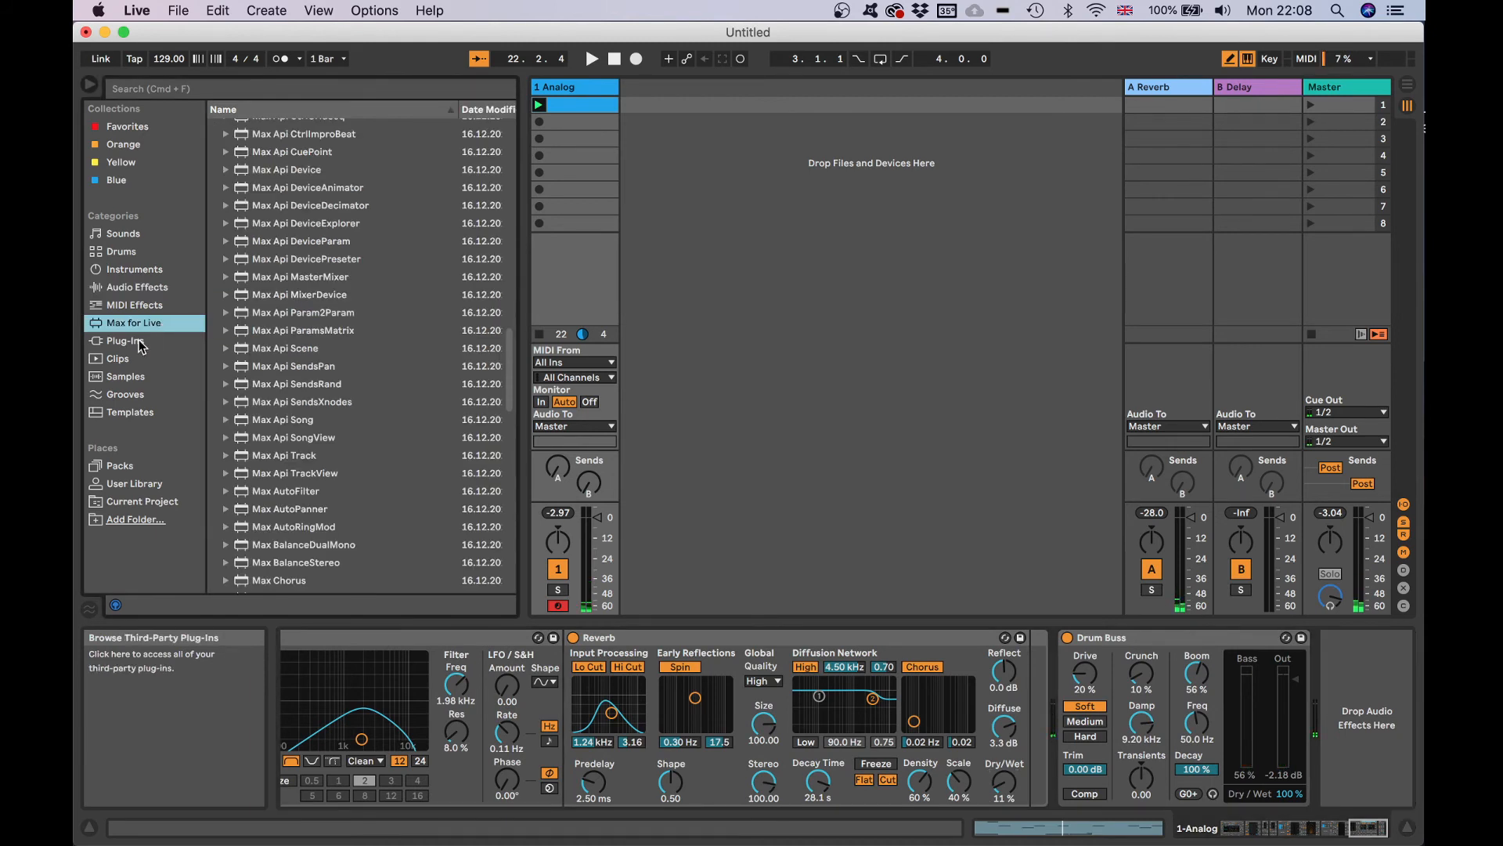
left_click(141, 343)
left_click(298, 456)
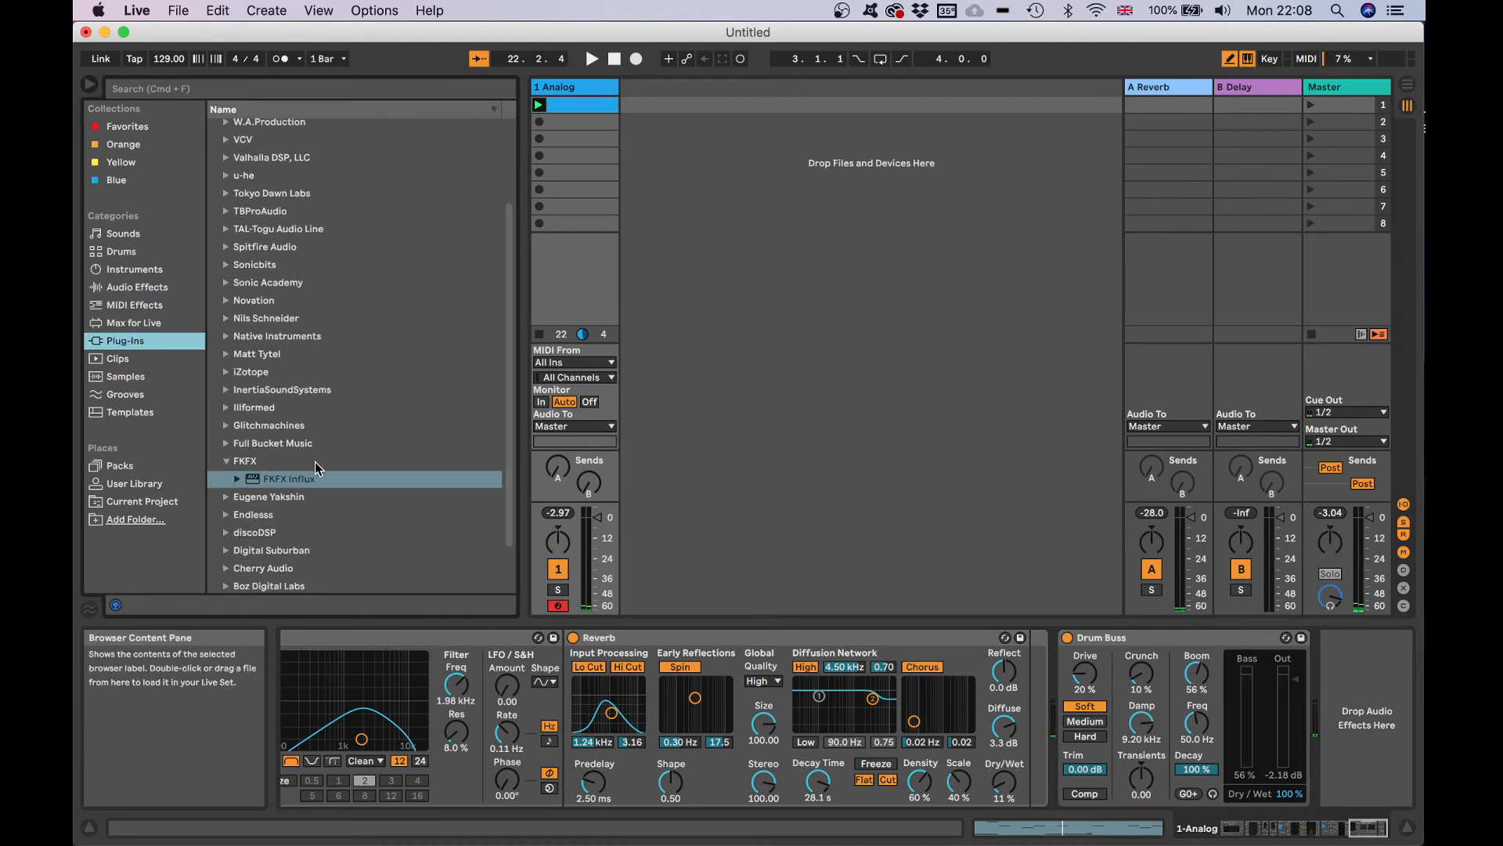
double_click(258, 478)
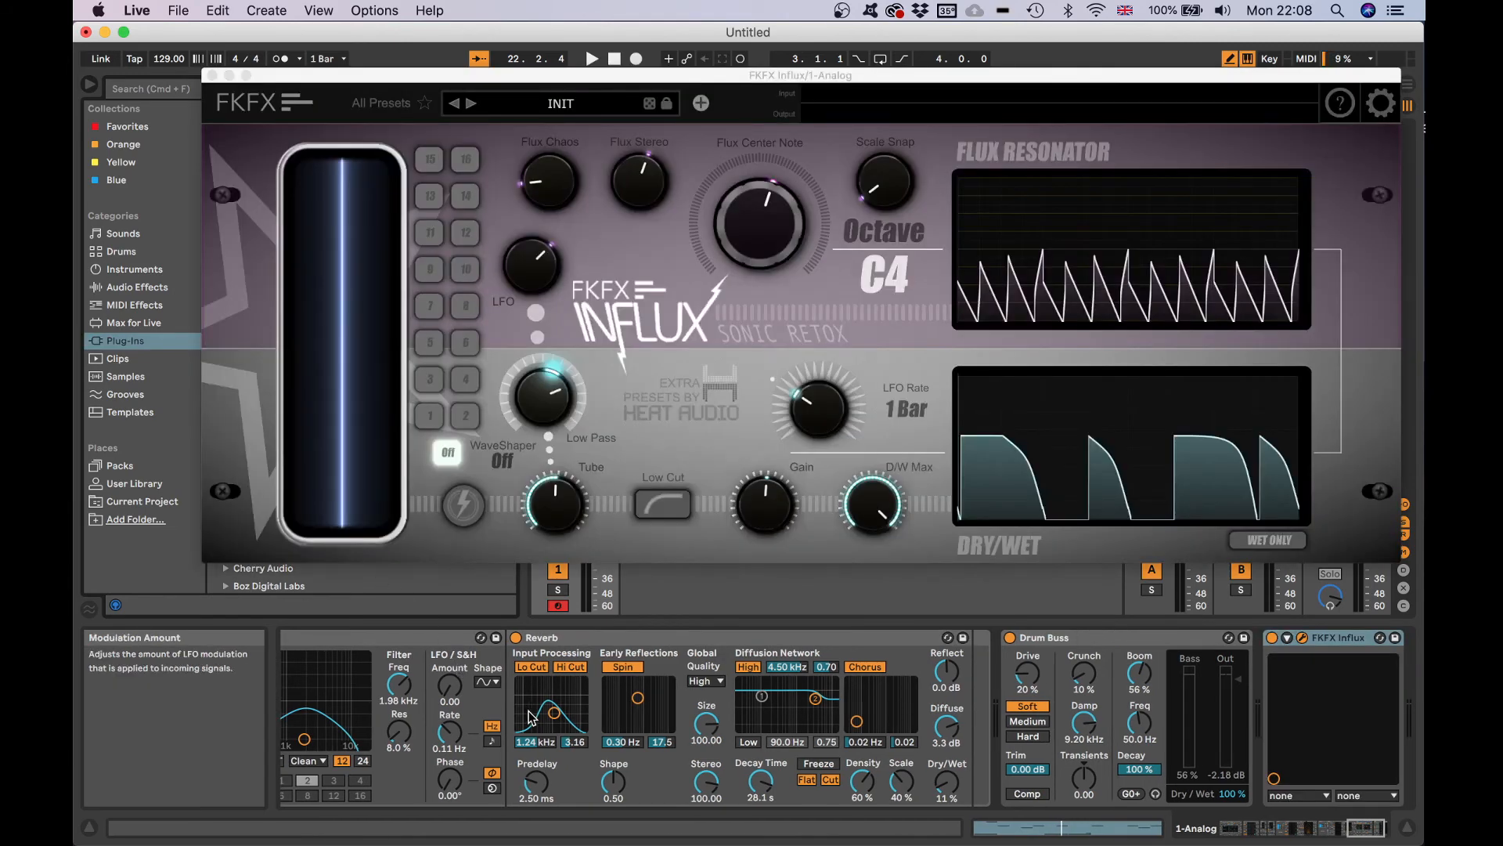
- Audition Influx's INIT preset on the pattern, load the random preset Piece Grace and audition it
key("space")
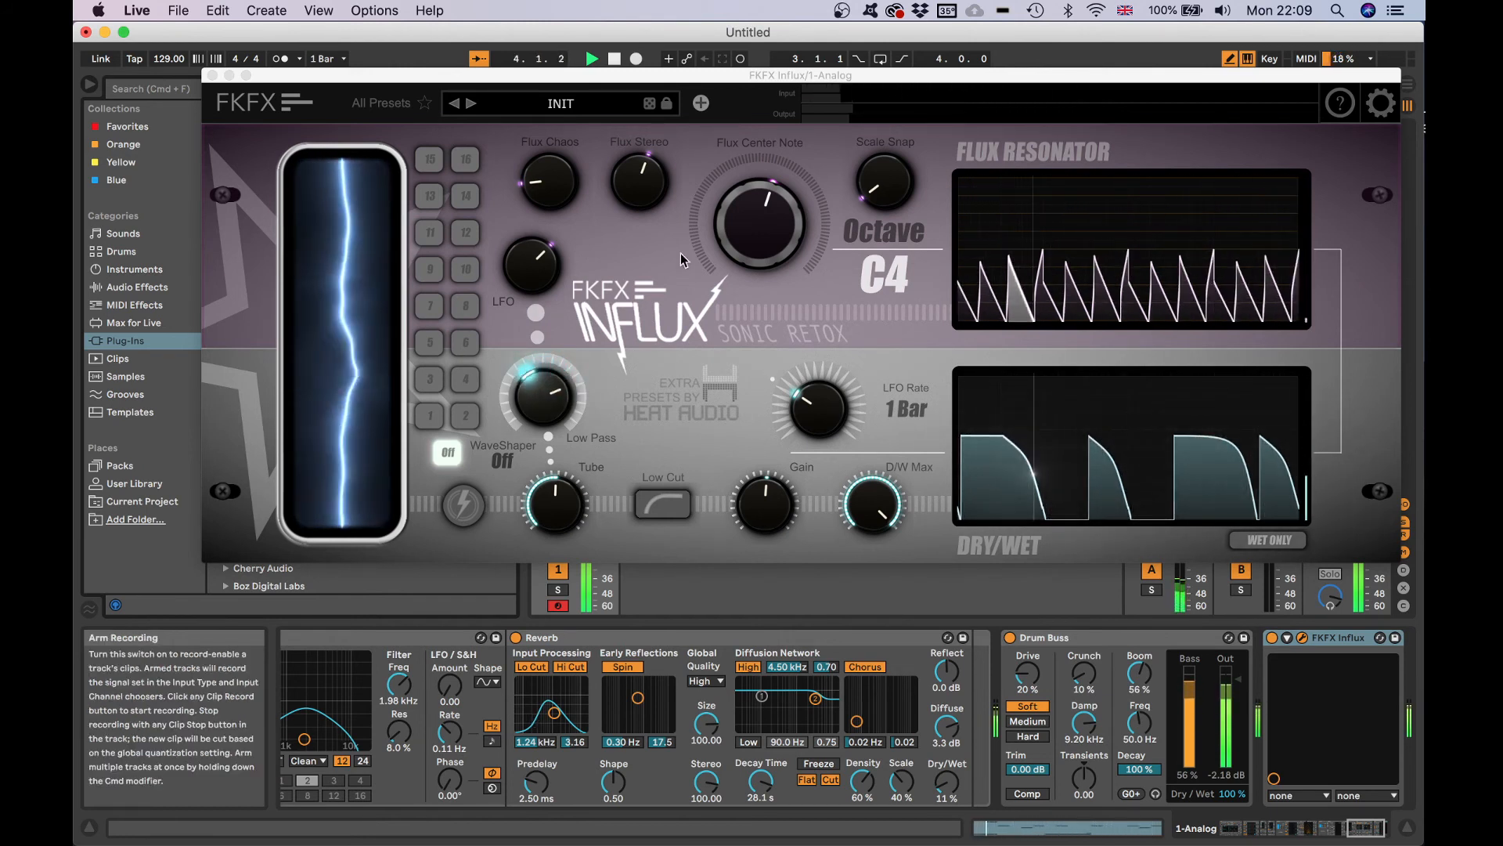
key("space")
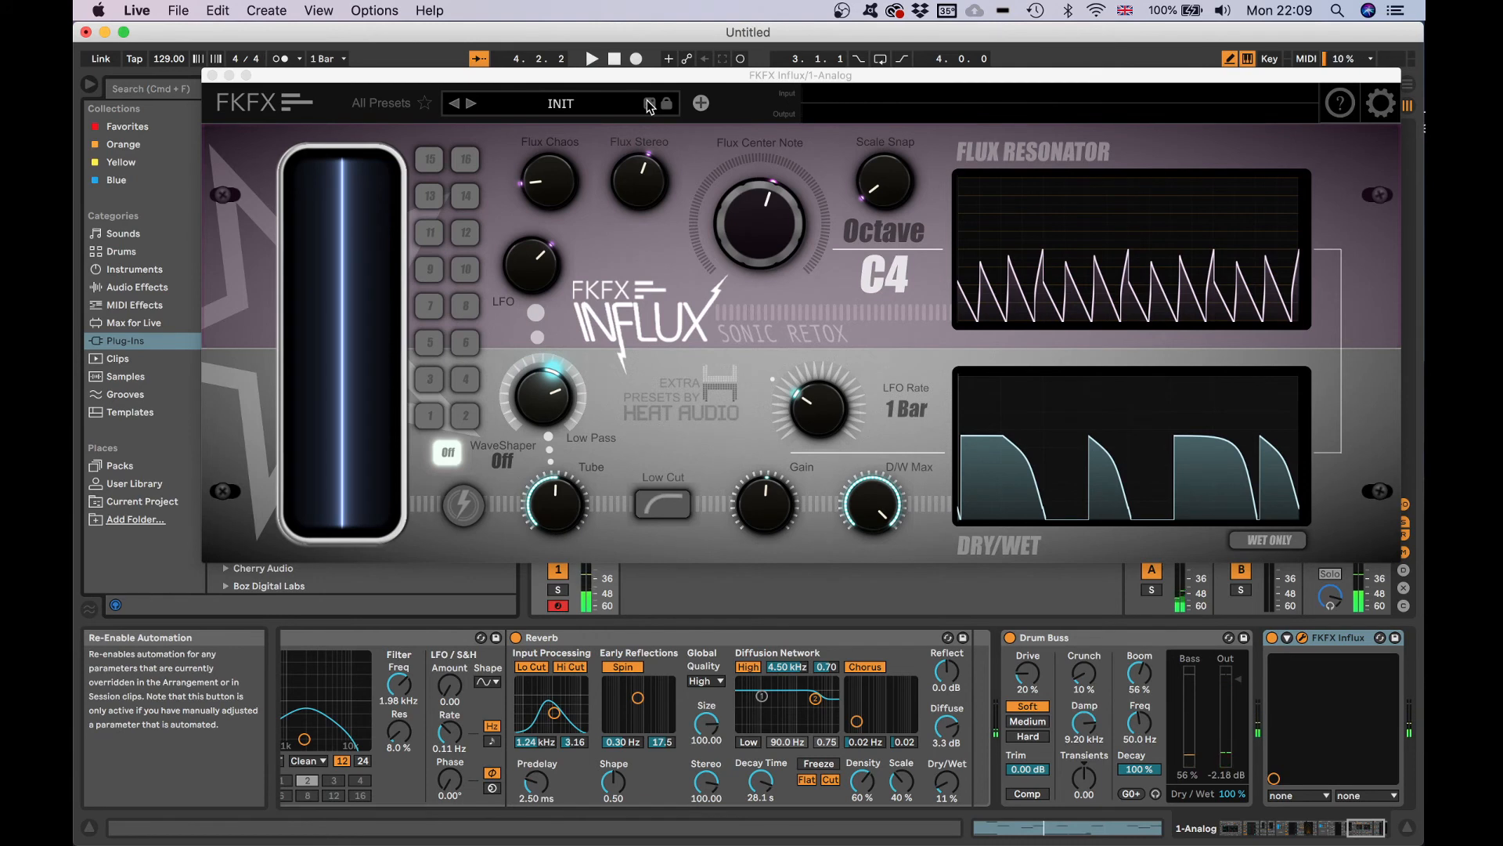
left_click(649, 107)
key("space")
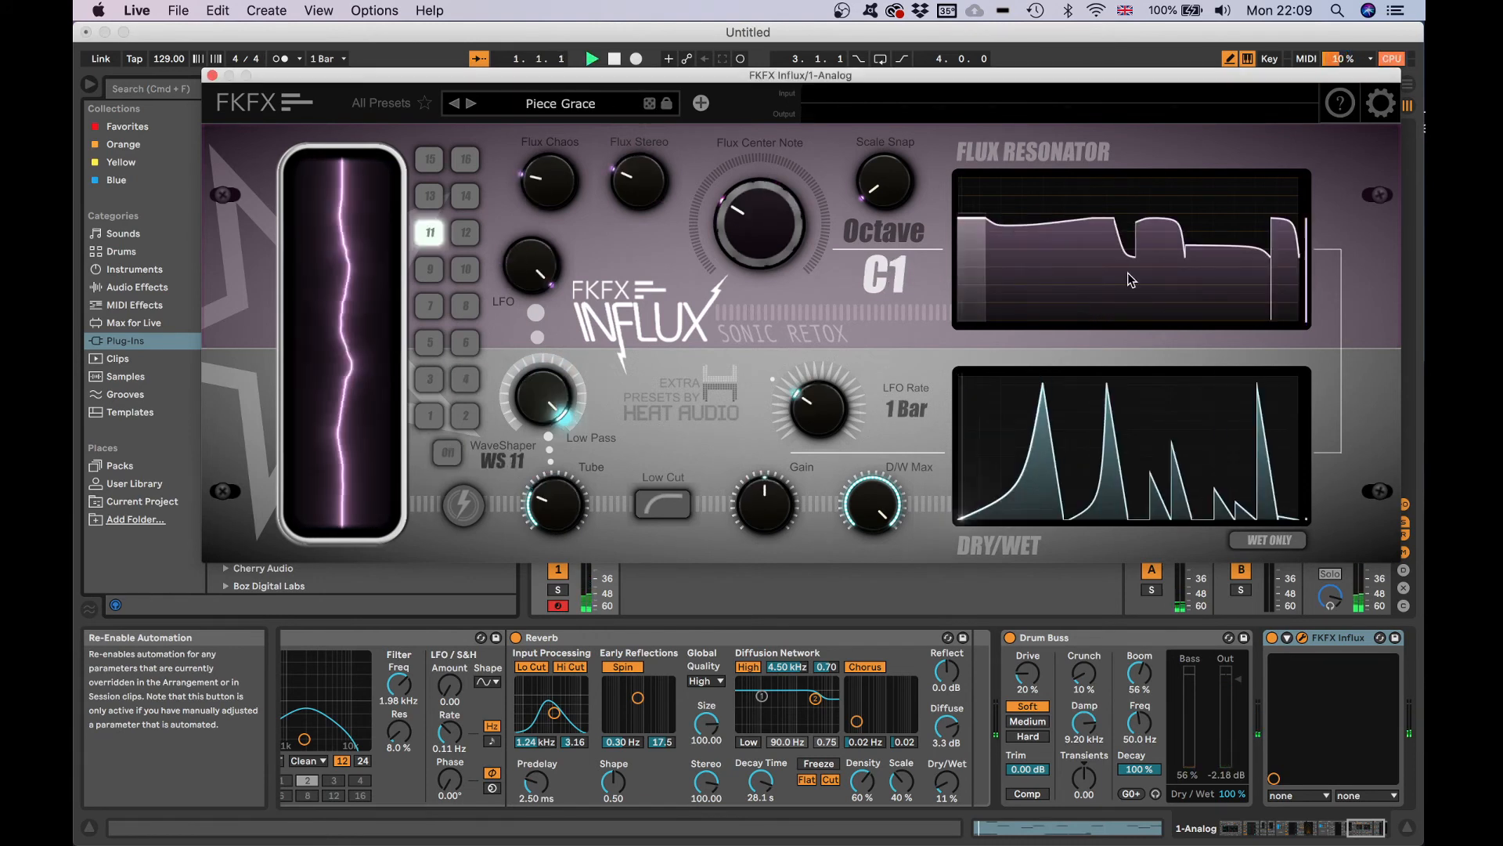
key("space")
- Replace Influx's Flux Resonator curve with a random curve, audition it with the pattern, and close the plug-in window
left_click(1145, 310)
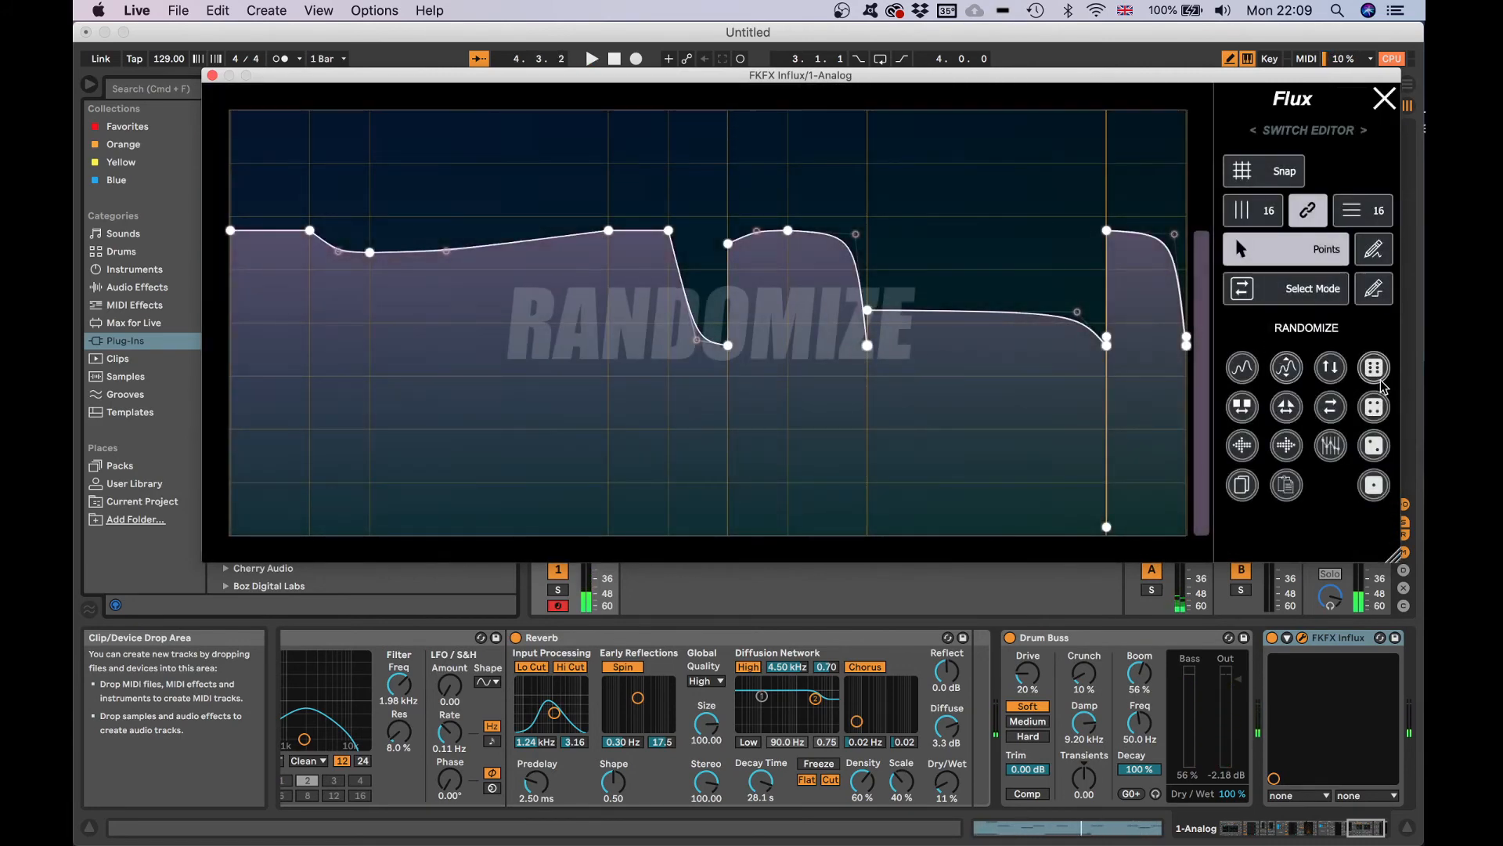
left_click(1378, 373)
left_click(1376, 445)
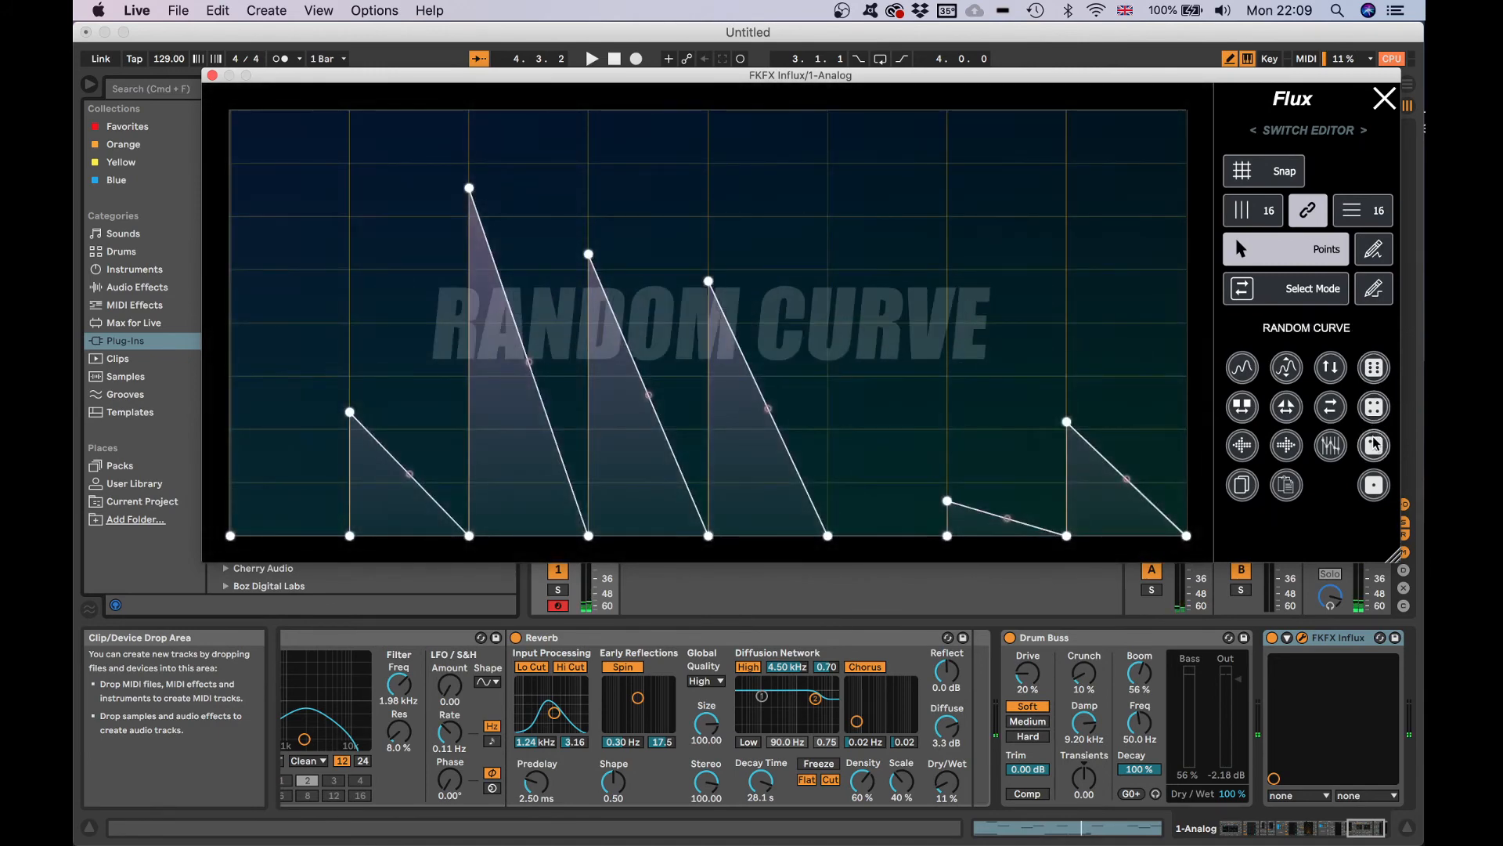
key("space")
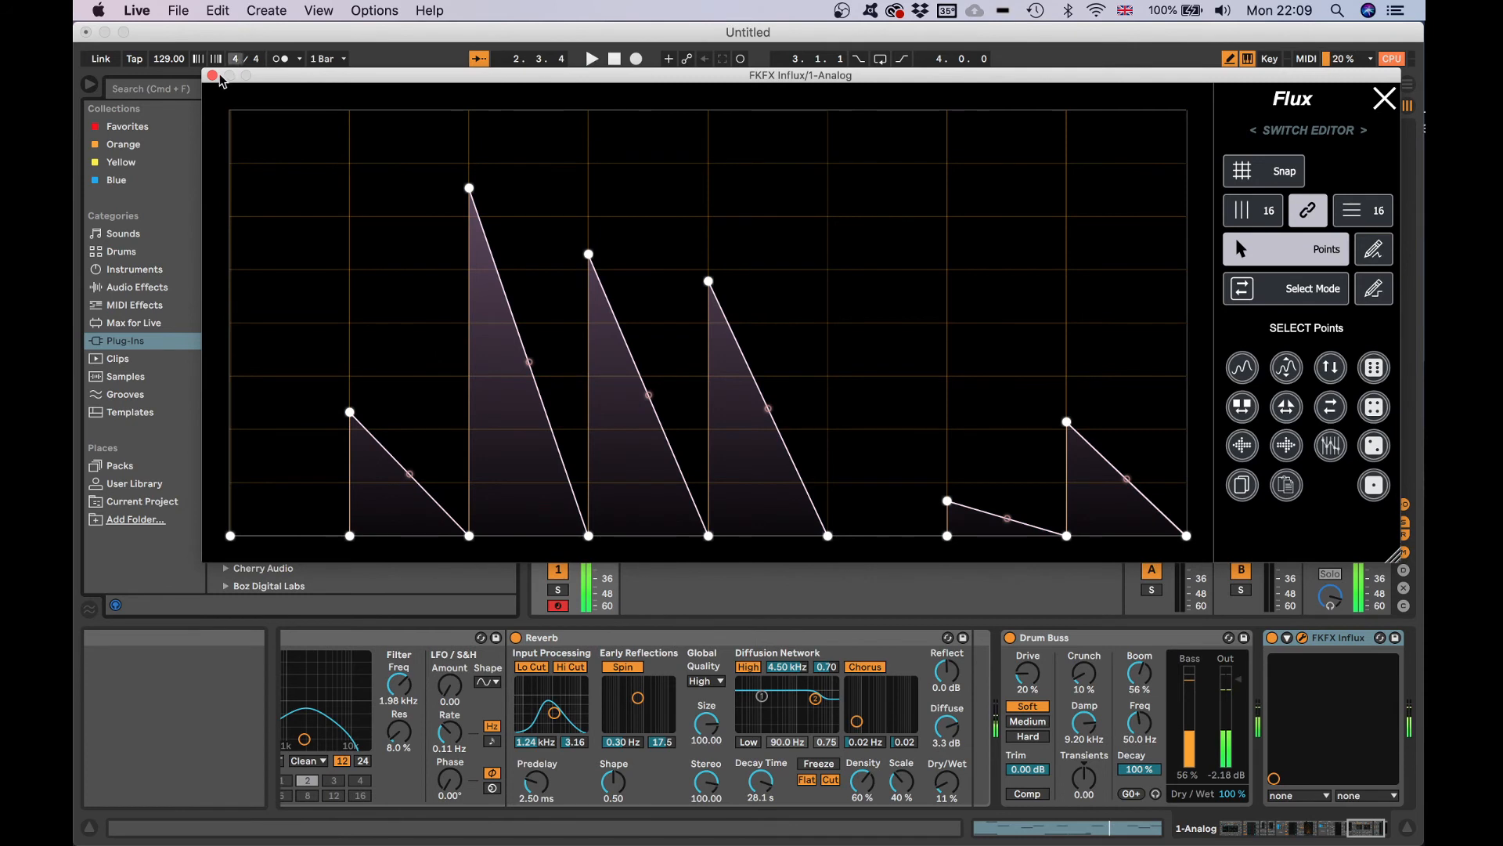
key("space")
left_click(213, 75)
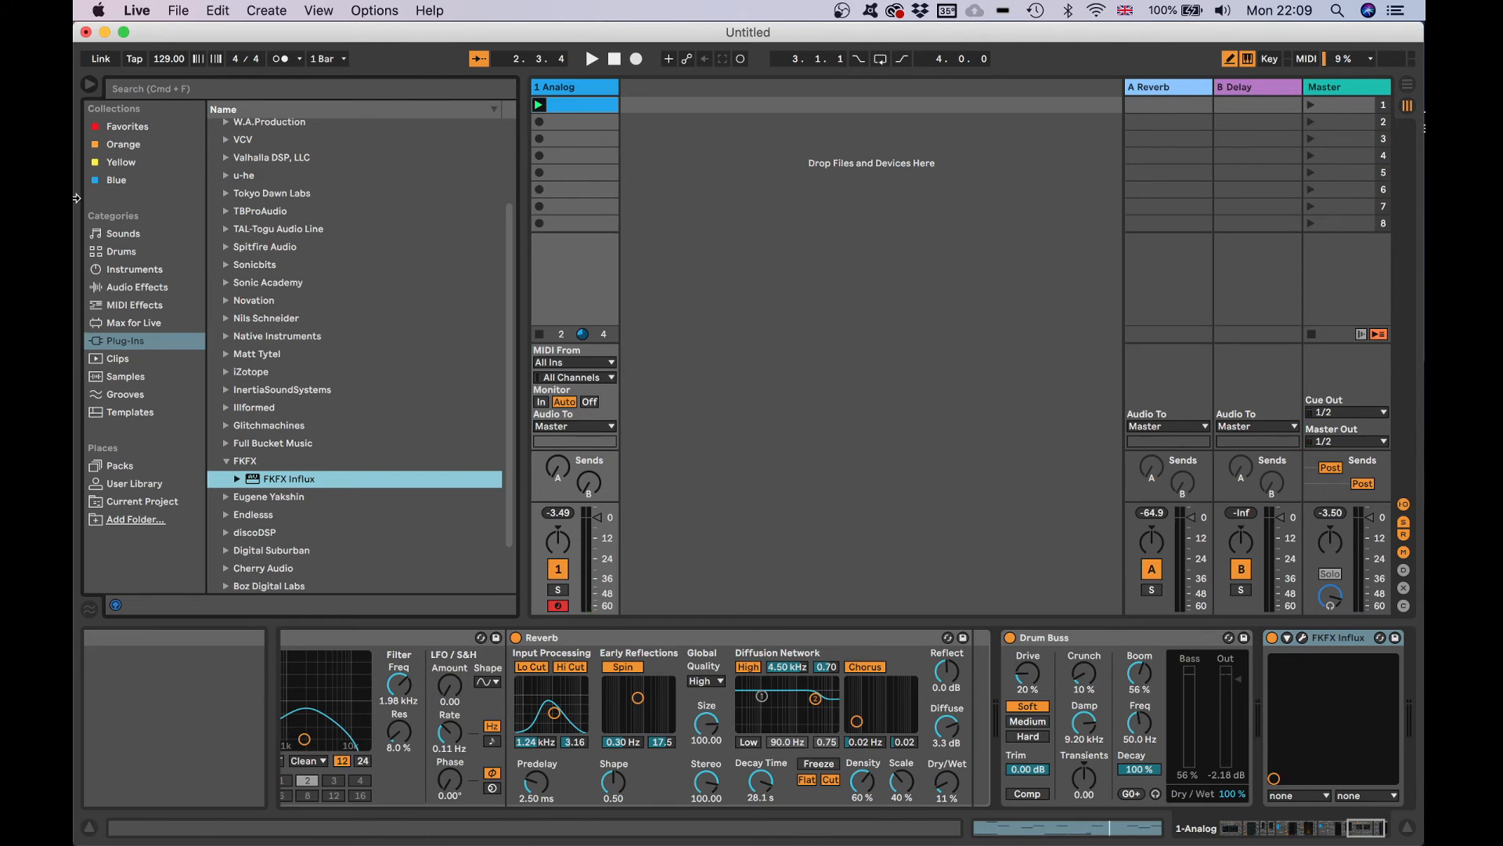
- Search the Max for Live devices for "tfp" and add the MIDI effect TFP - Random on off II before Analog
left_click(208, 89)
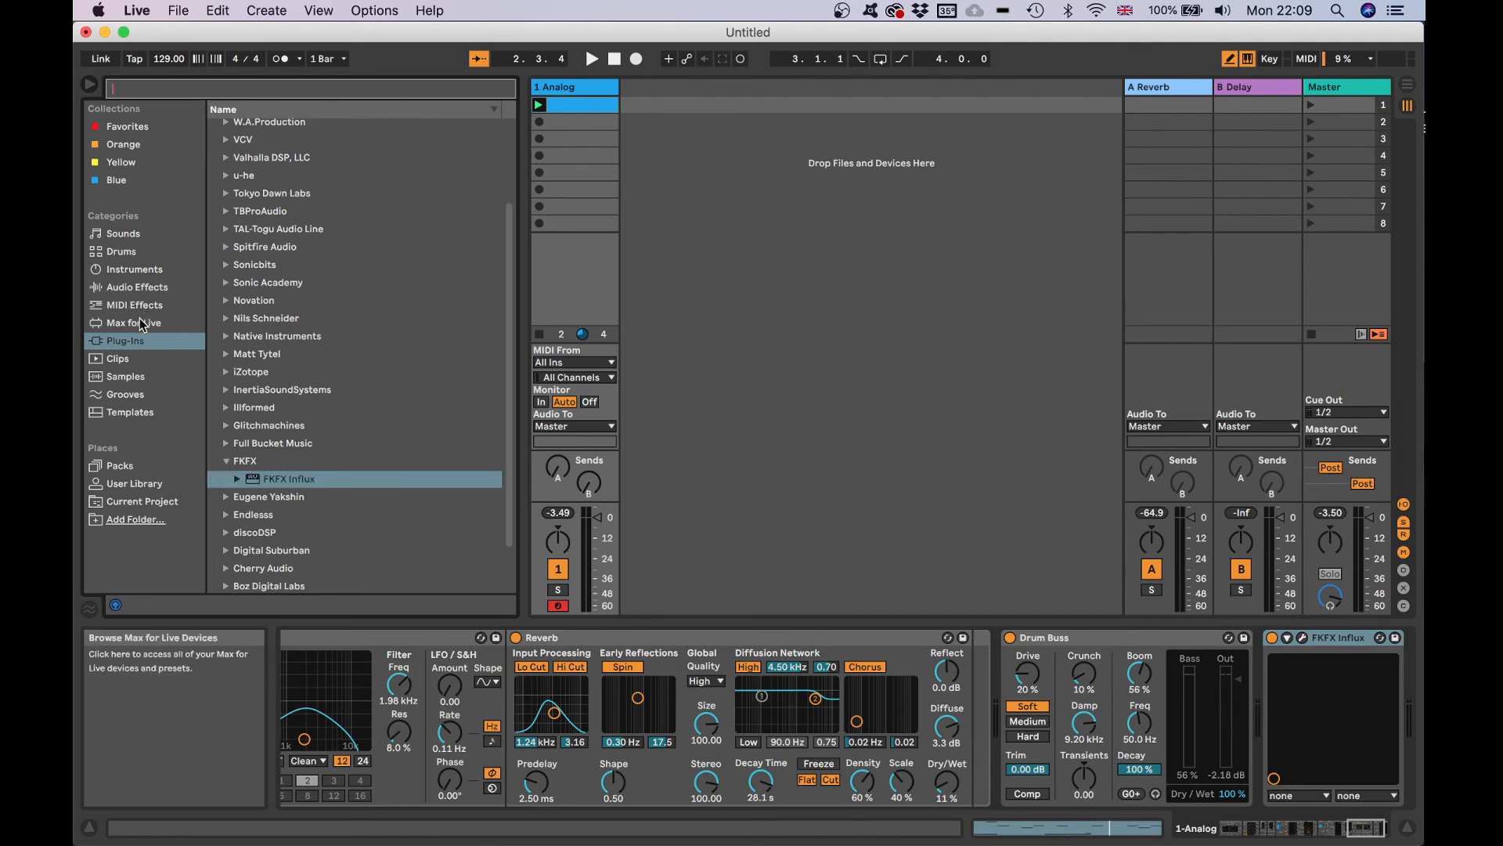
type("tf")
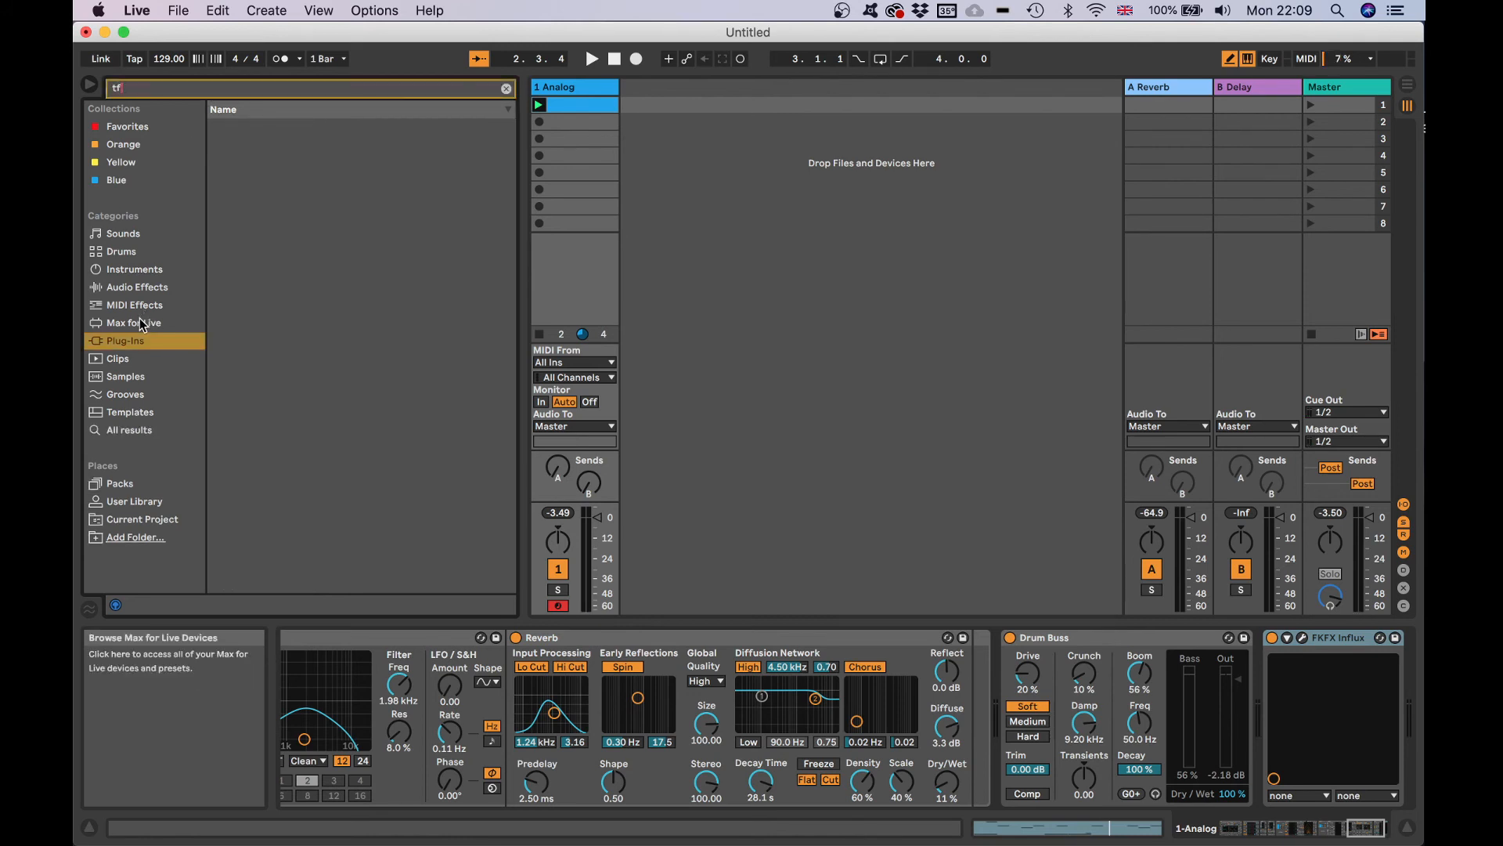
type("p")
left_click(135, 322)
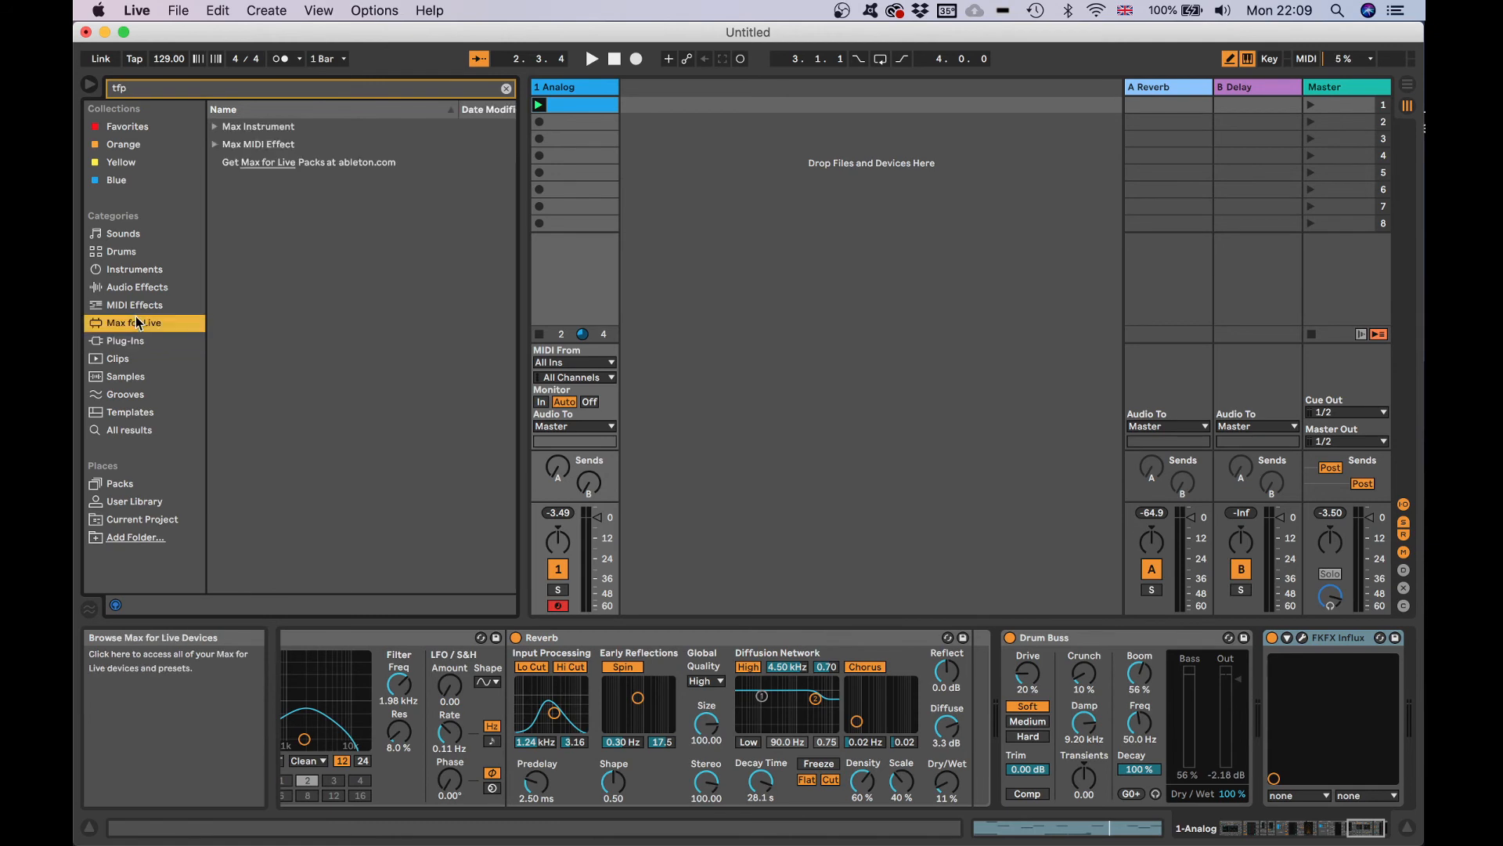
left_click(215, 127)
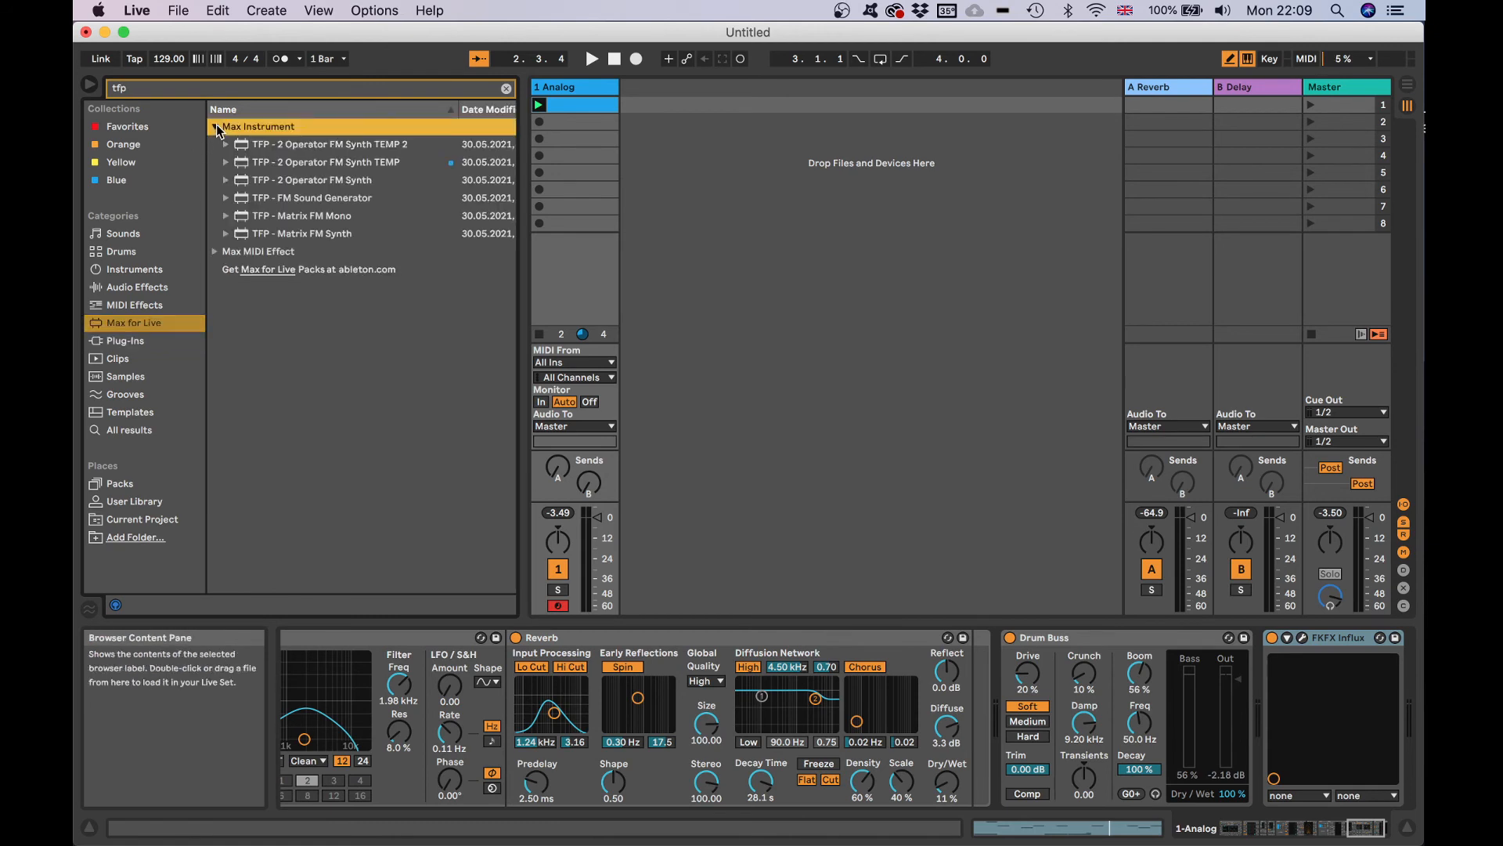
left_click(216, 126)
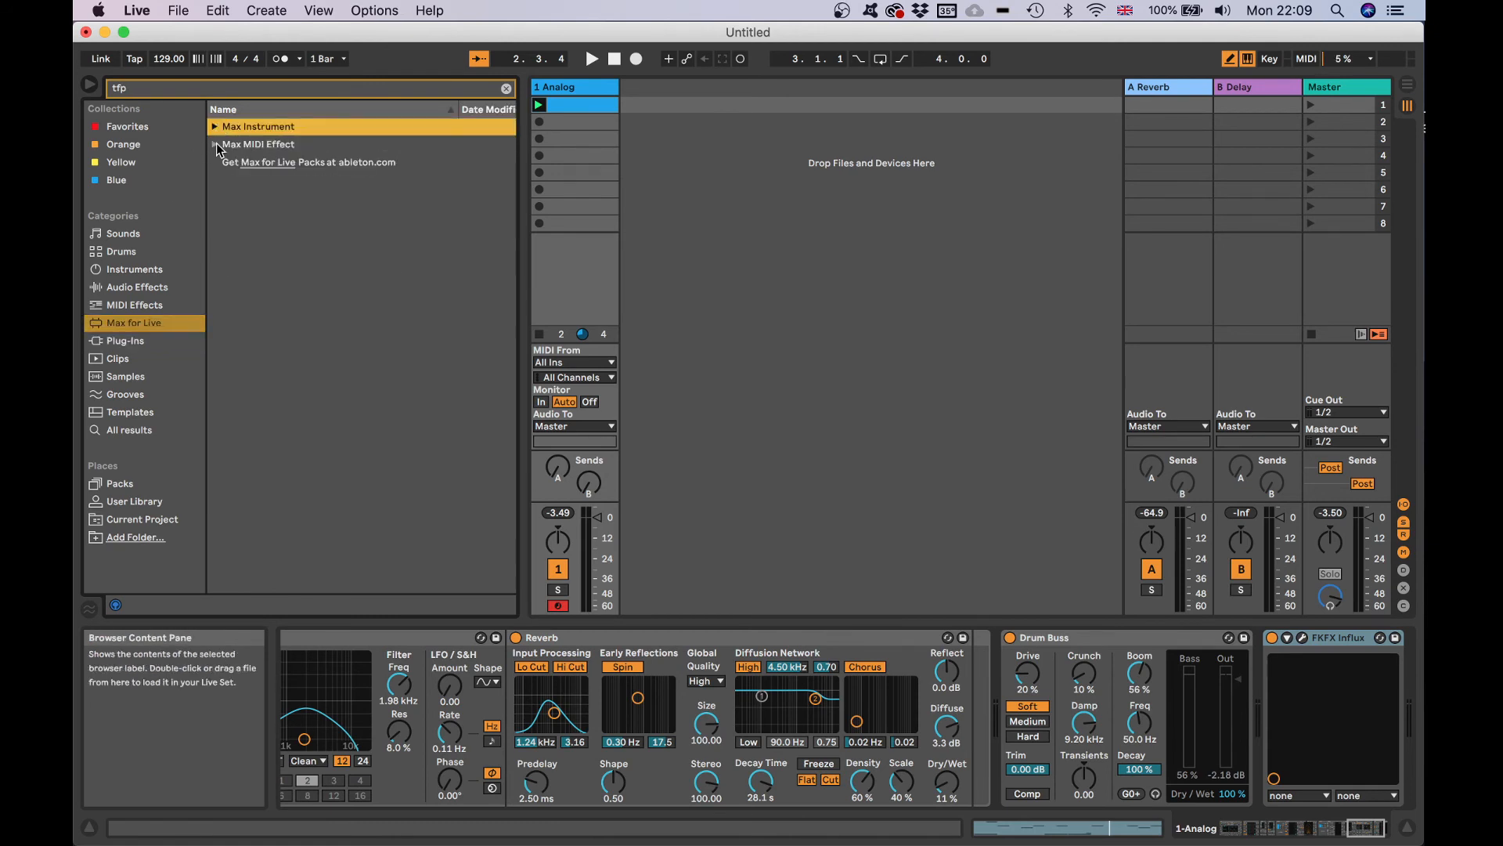
left_click(215, 145)
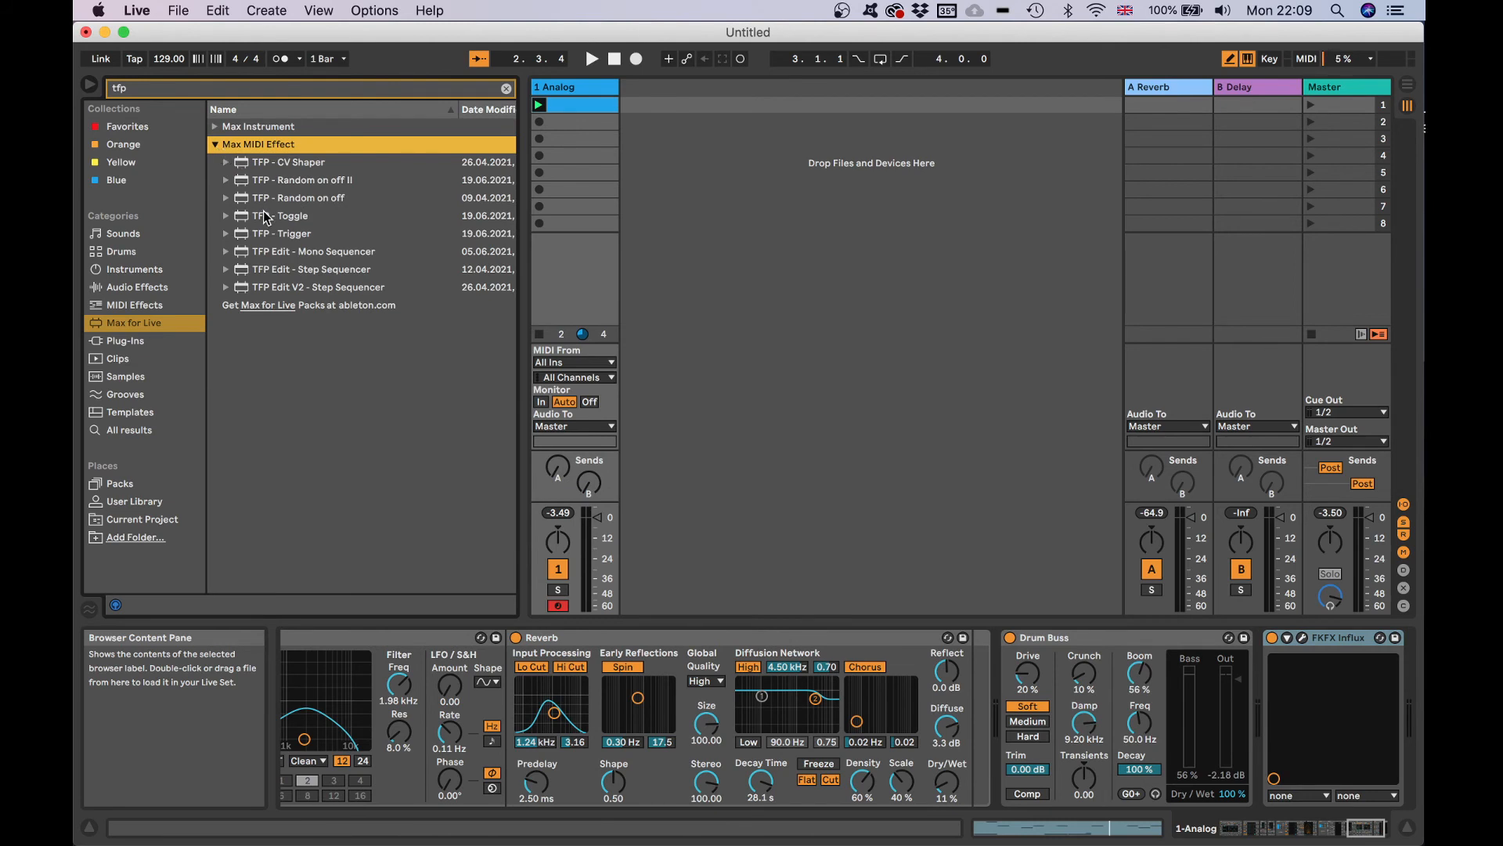
left_click(281, 182)
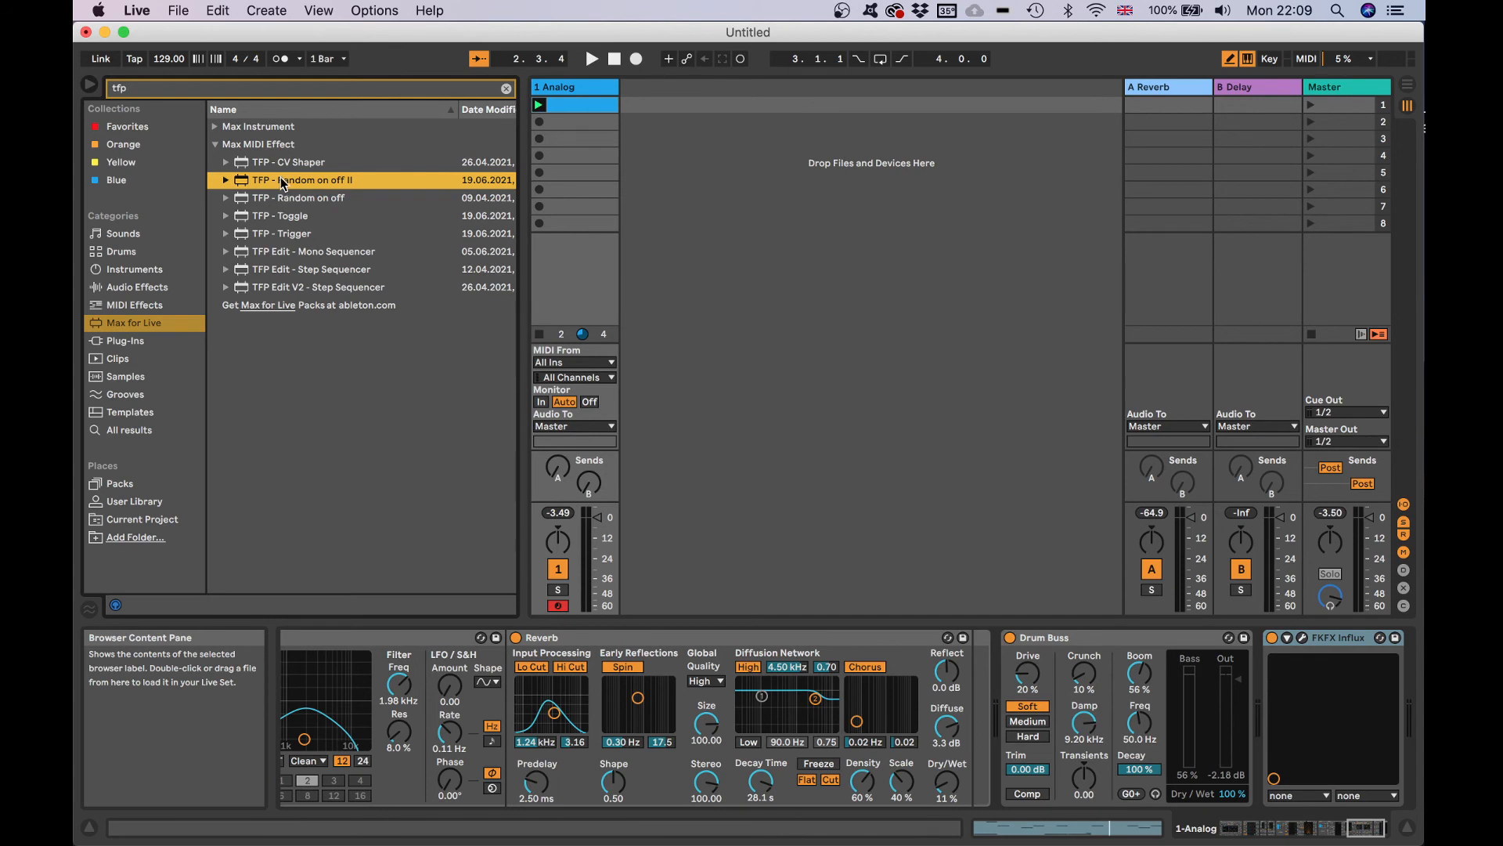
double_click(280, 179)
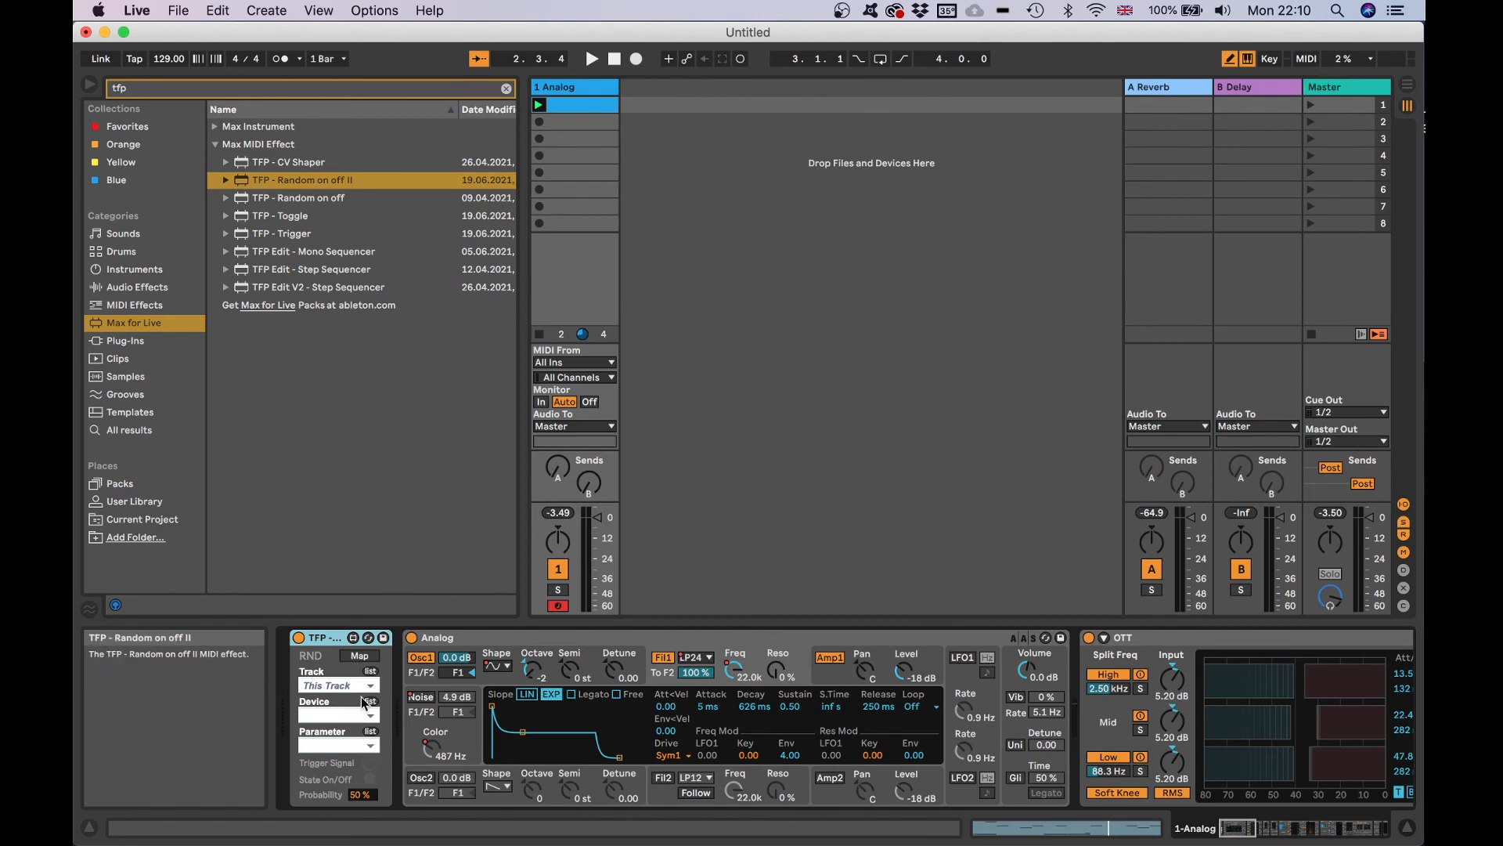
- Map TFP - Random on off II to the Device On parameter of FKFX Influx
left_click(352, 658)
scroll(389, 678, "right", 15)
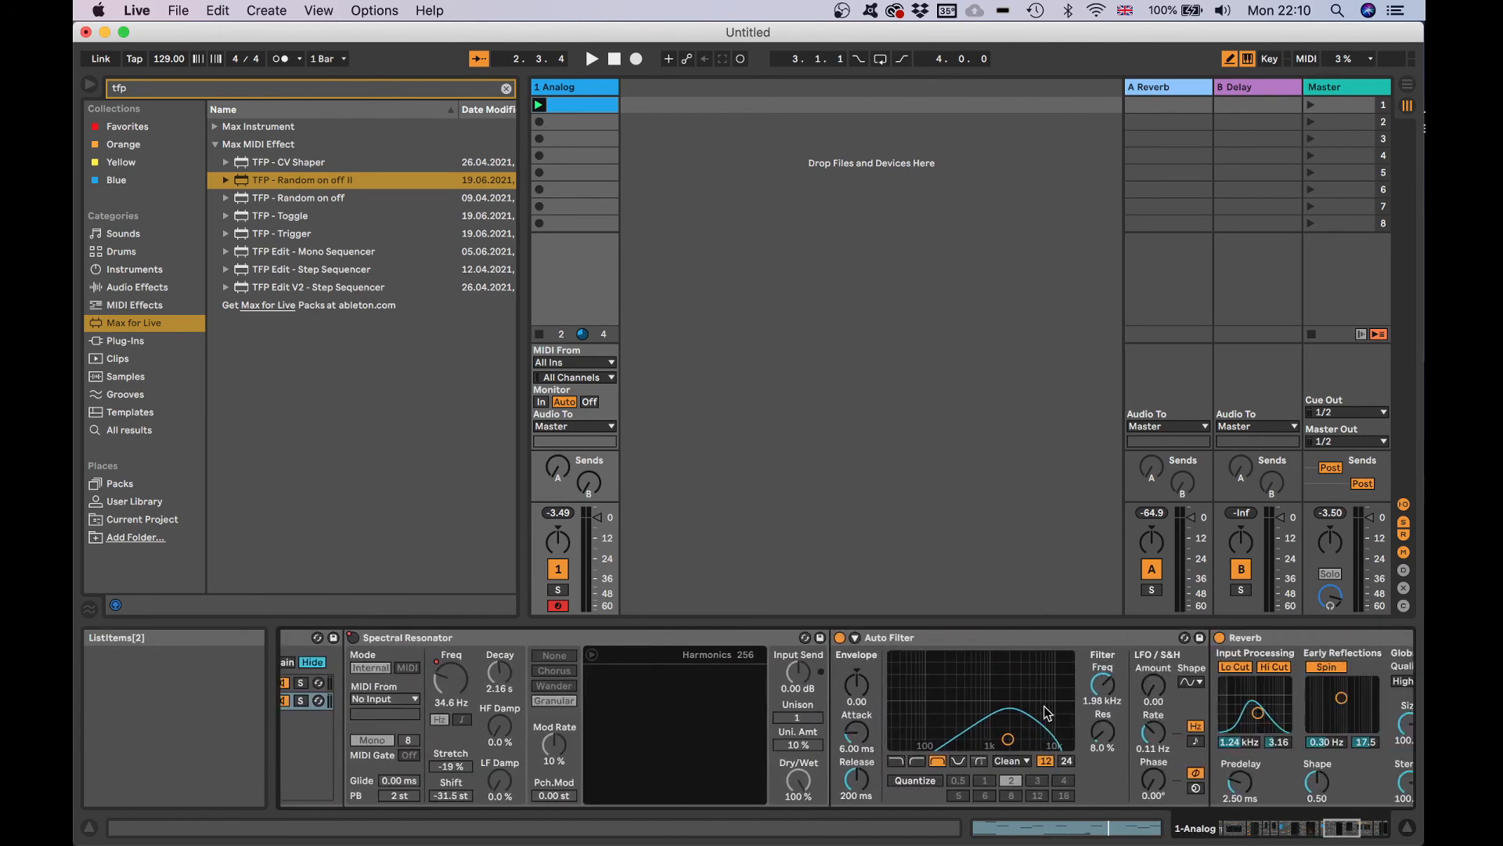
scroll(1047, 712, "right", 10)
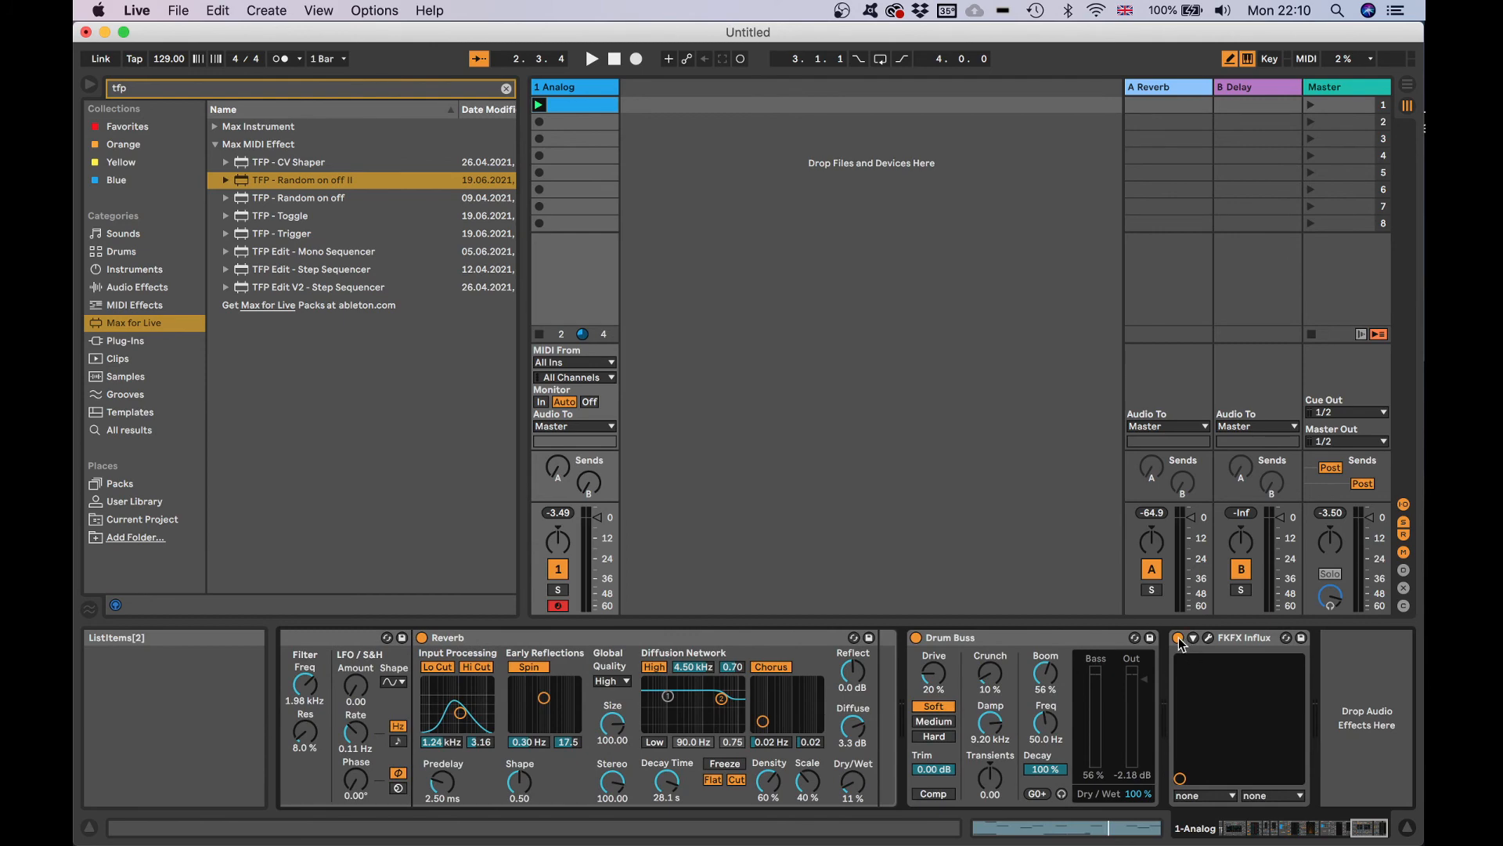
scroll(1113, 678, "left", 20)
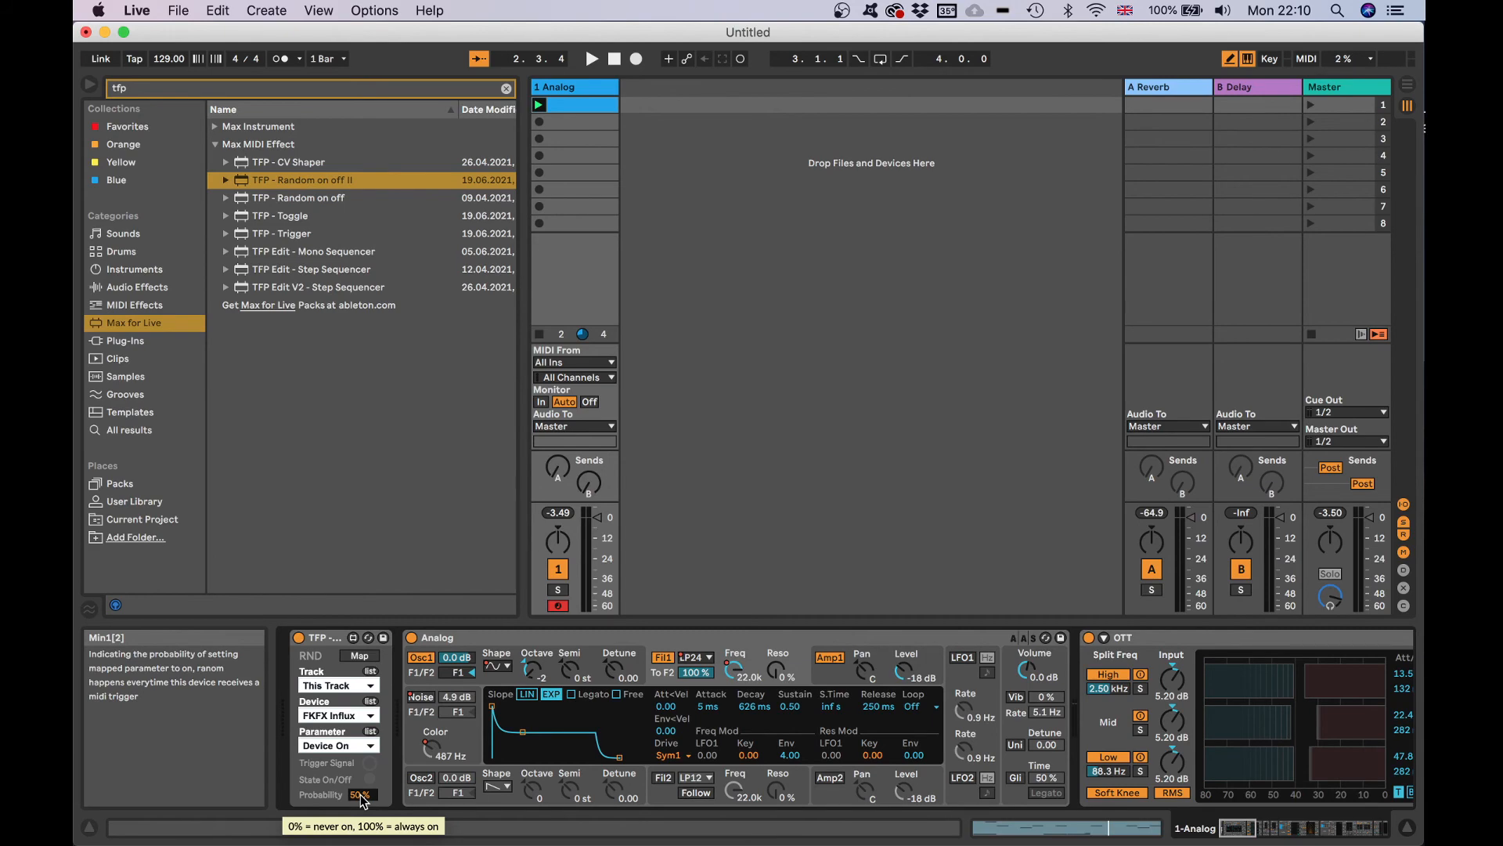
- Play the pattern and check how TFP - Random on off II switches FKFX Influx on and off
scroll(483, 764, "right", 10)
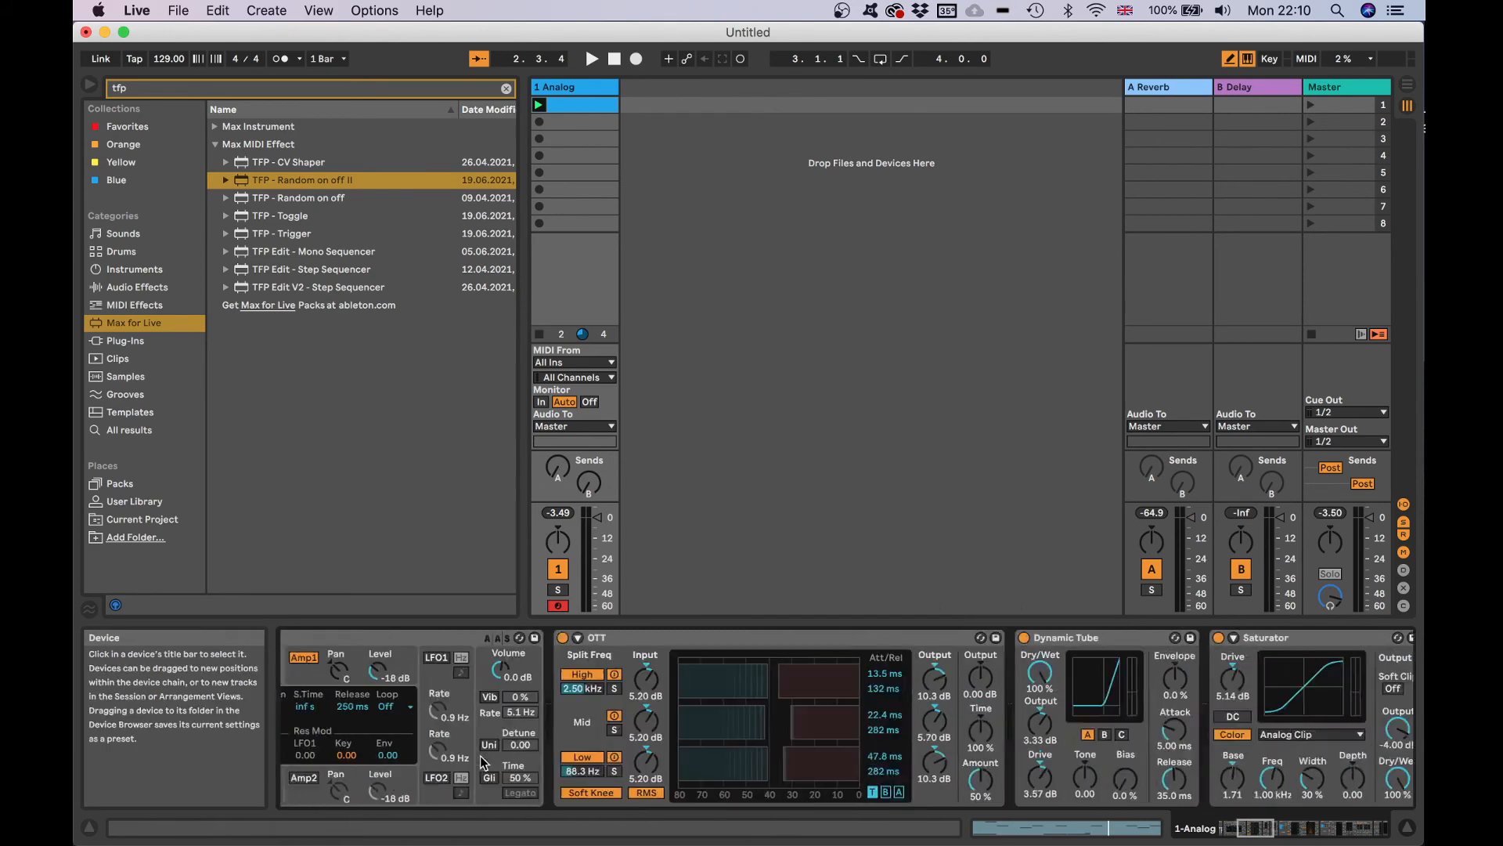
scroll(483, 764, "right", 10)
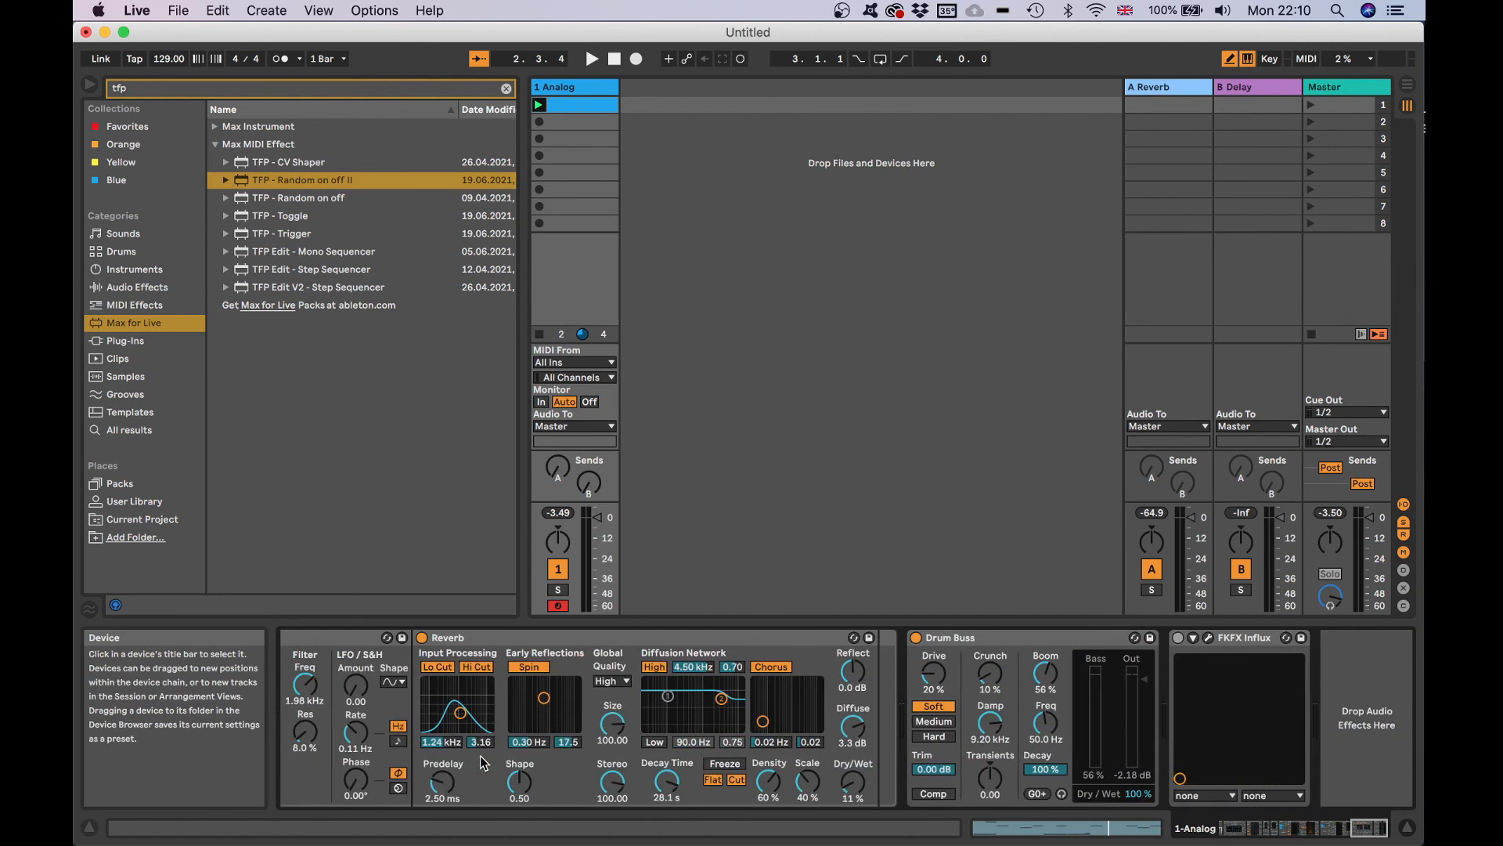
key("space")
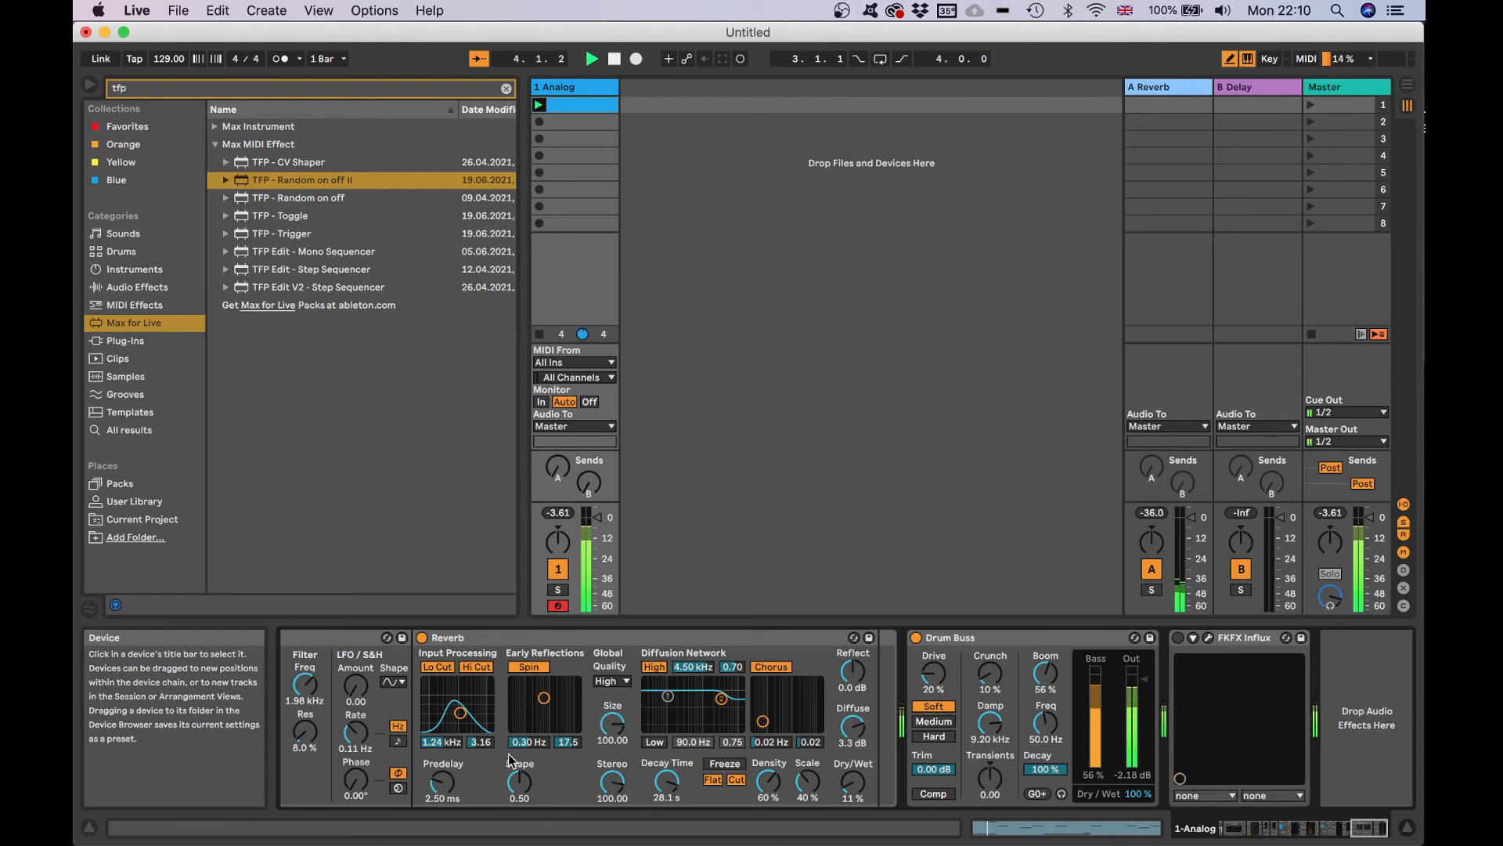
scroll(537, 771, "left", 15)
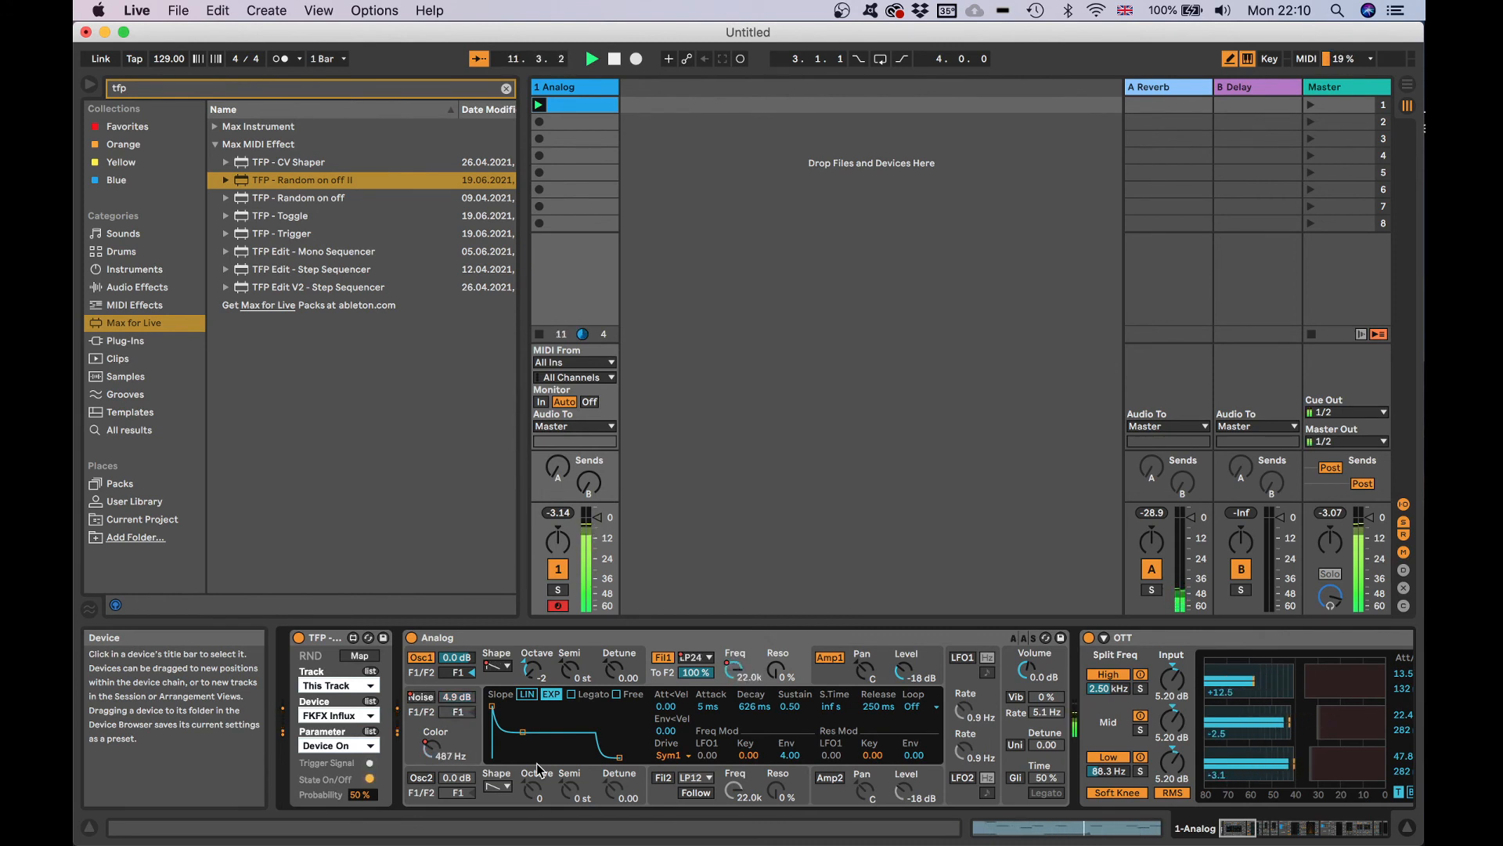
- Unfold FKFX Influx's parameters in the device chain, lower D/W Max to 38.36 and set the LFO Rate to 2 Bars
scroll(681, 742, "right", 10)
scroll(682, 743, "right", 10)
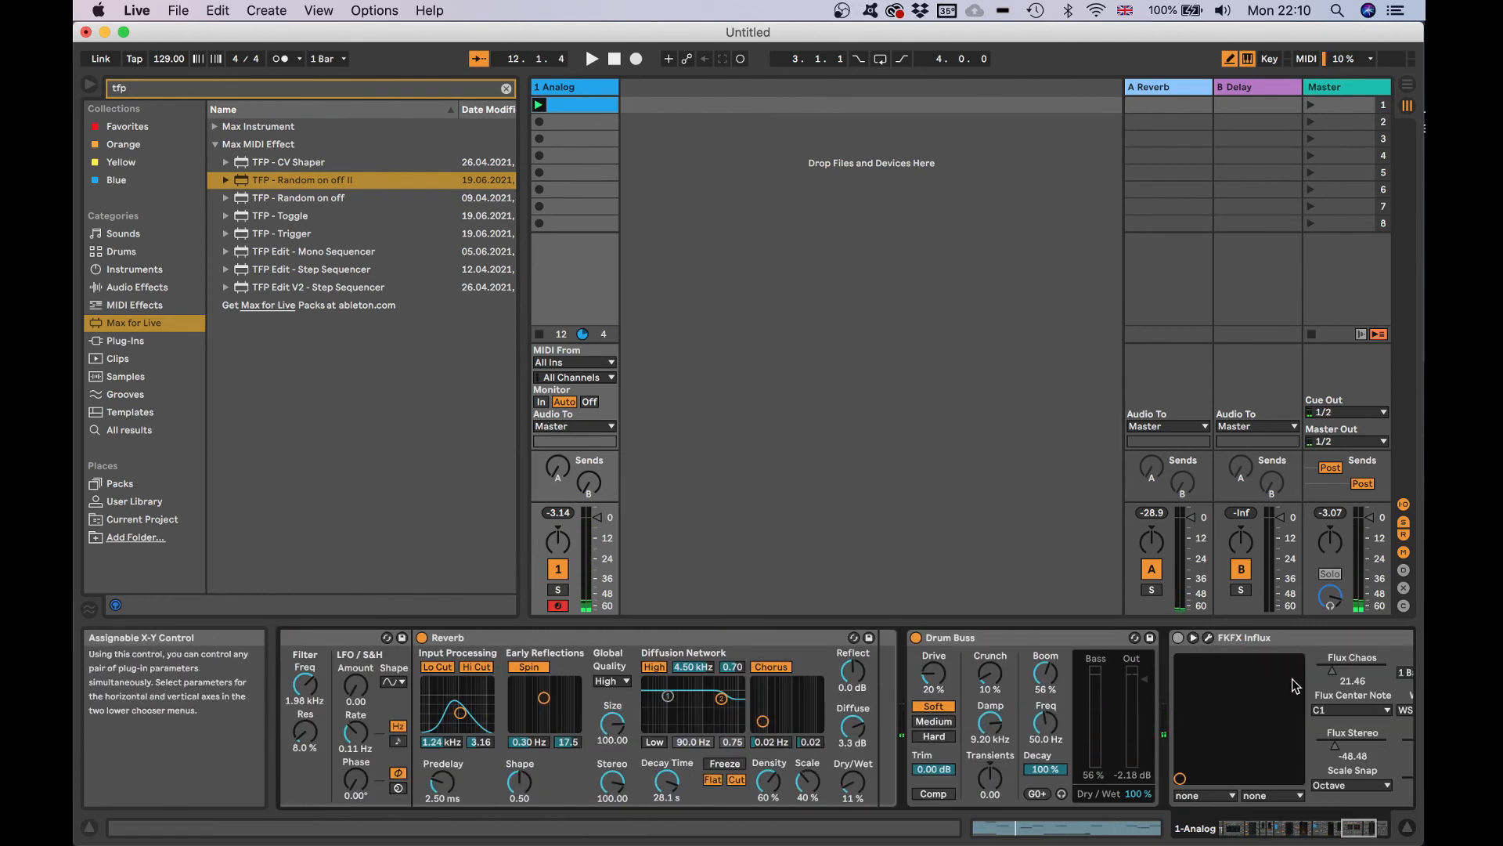
left_click(1193, 637)
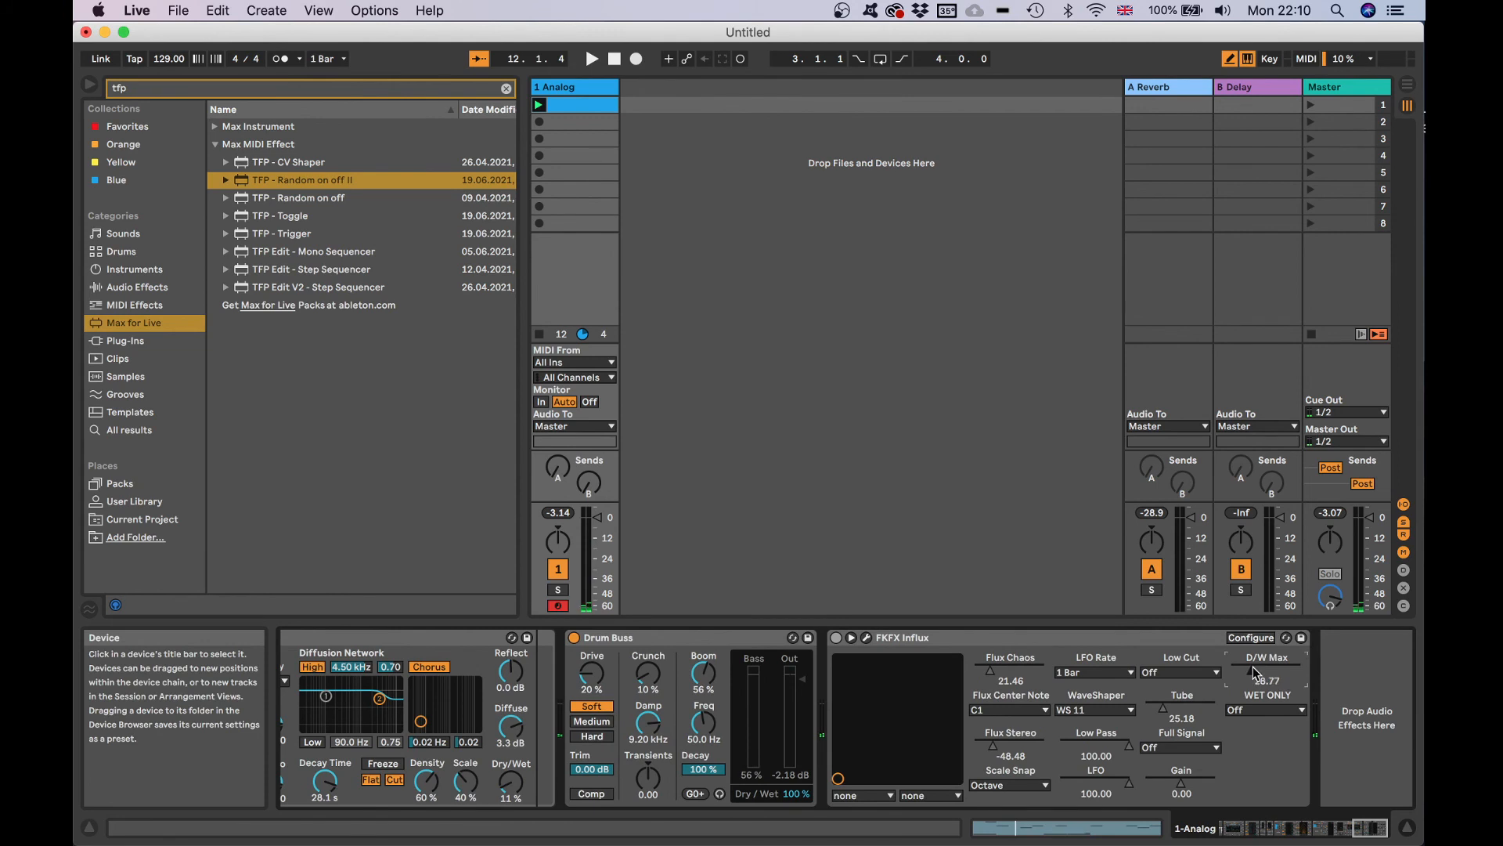
left_click(1094, 672)
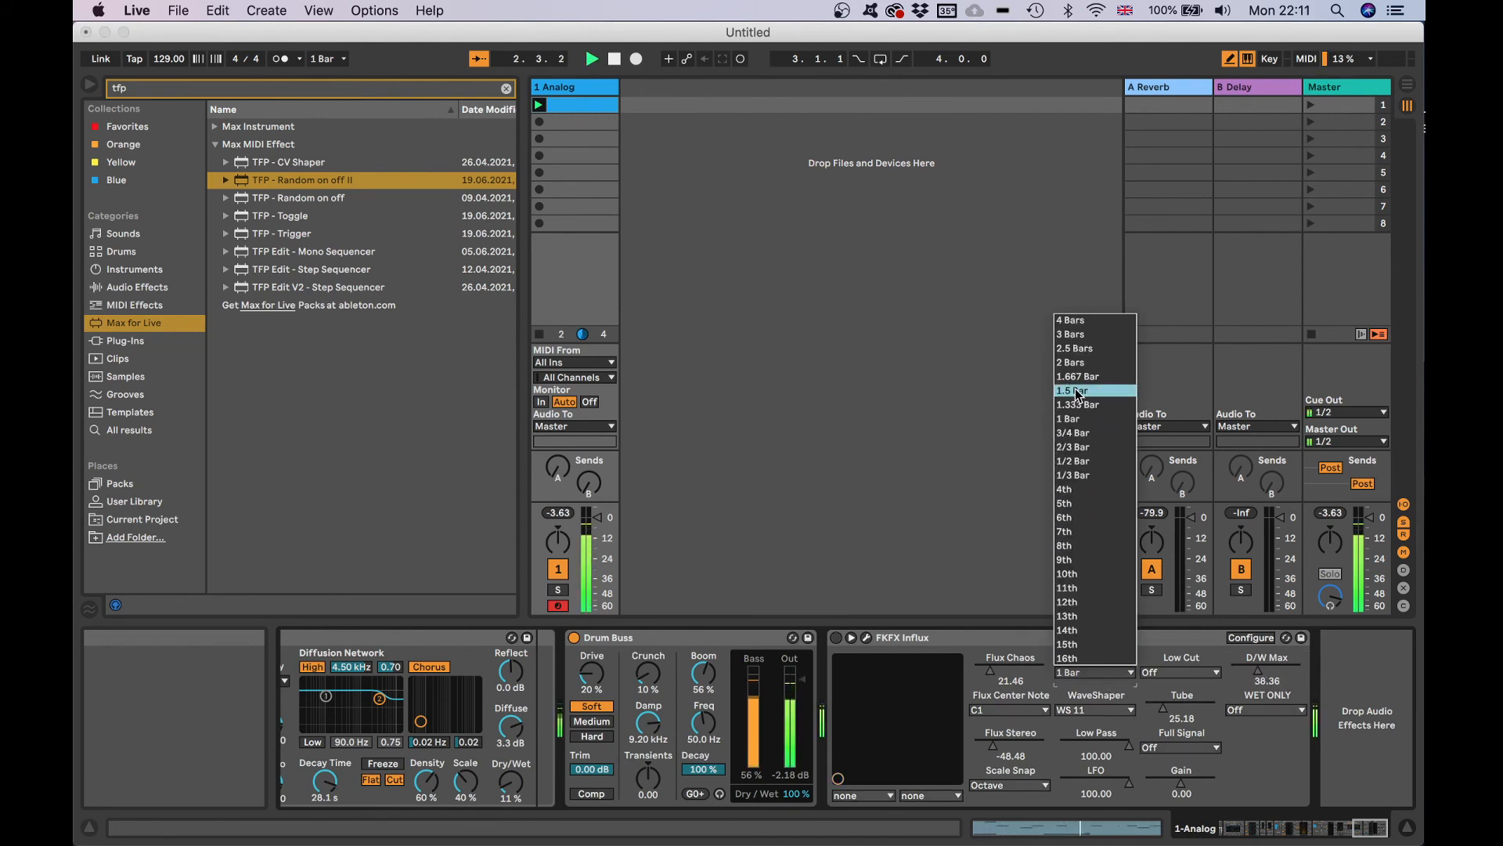
left_click(1074, 362)
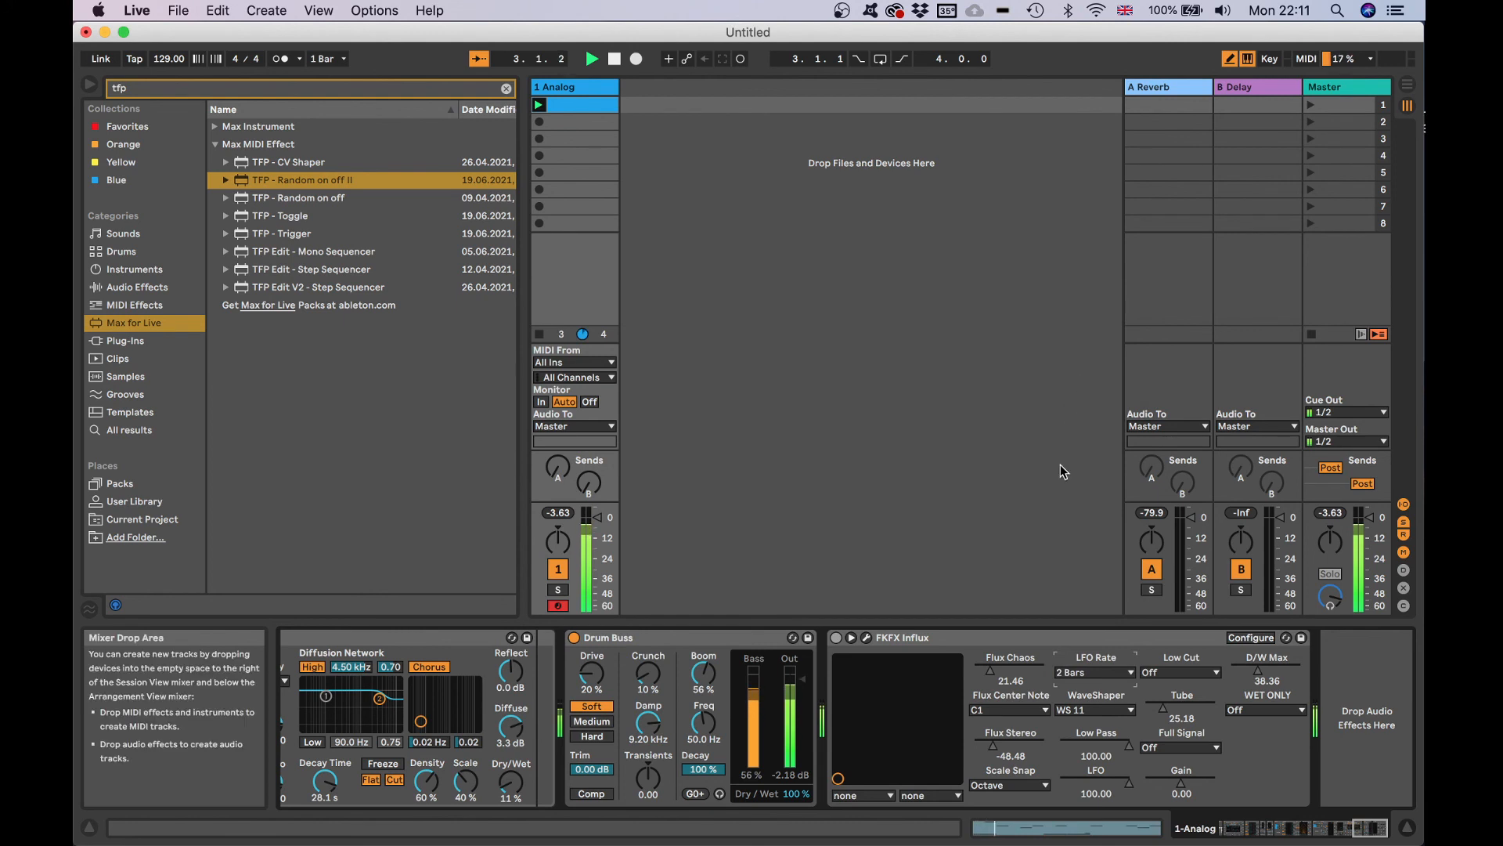
- Try D-1 as FKFX Influx's Flux Center Note while the pattern plays, and settle on A0
left_click(1008, 709)
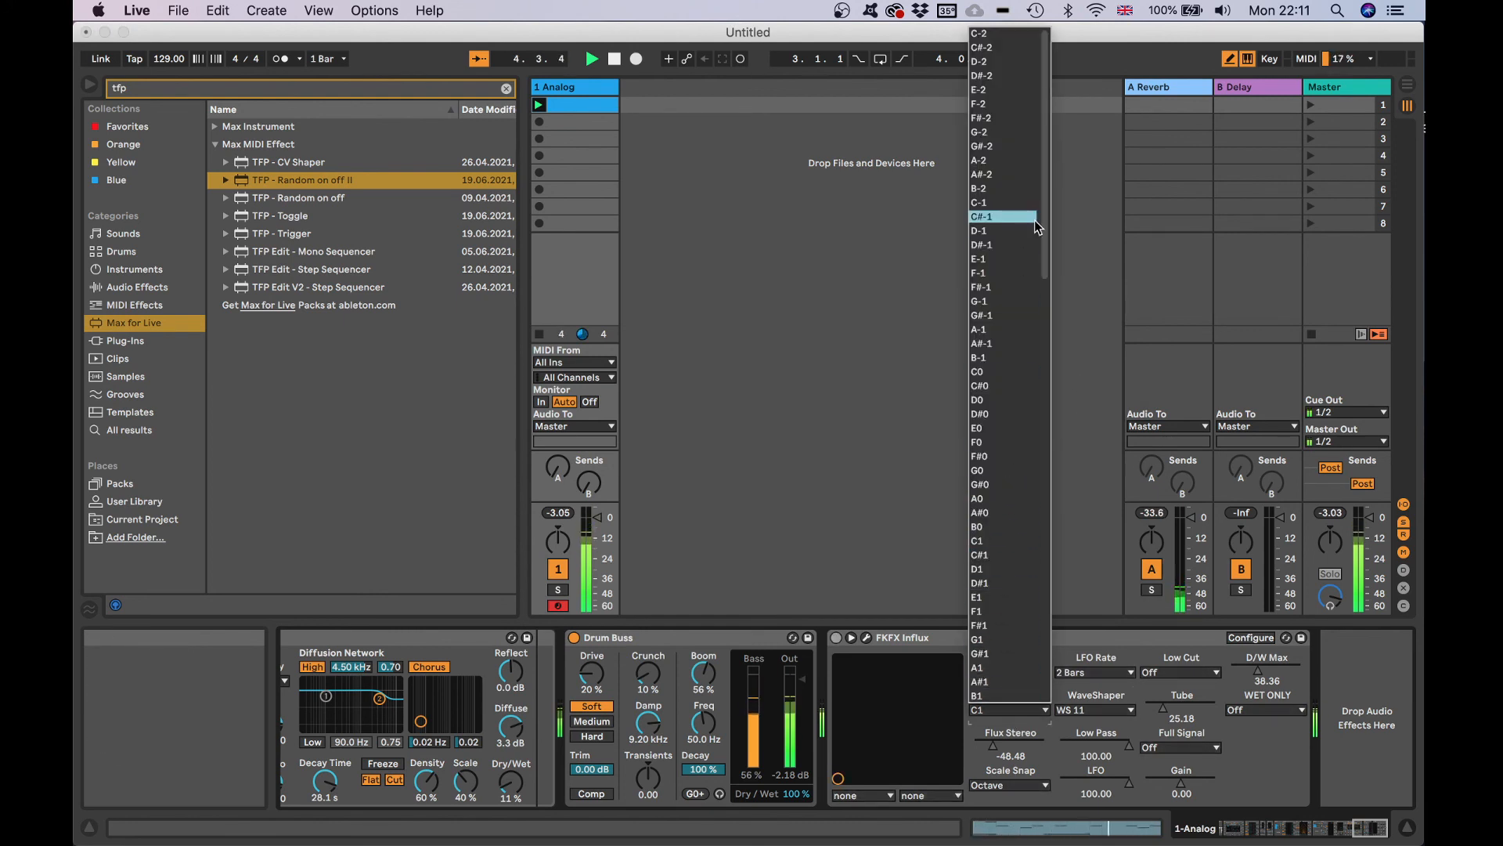
left_click(1002, 230)
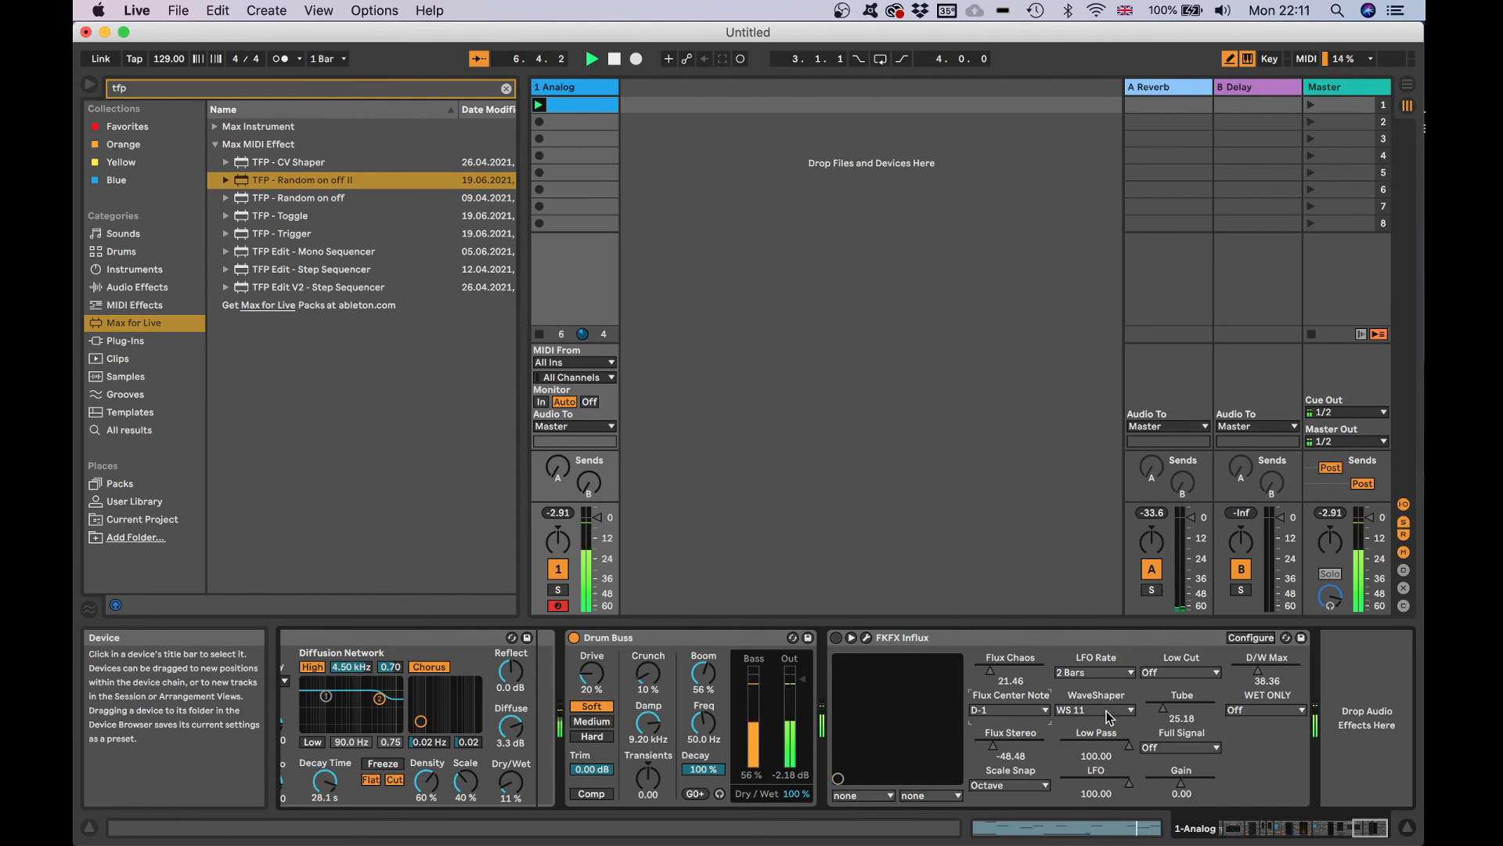
left_click(1009, 709)
left_click(991, 498)
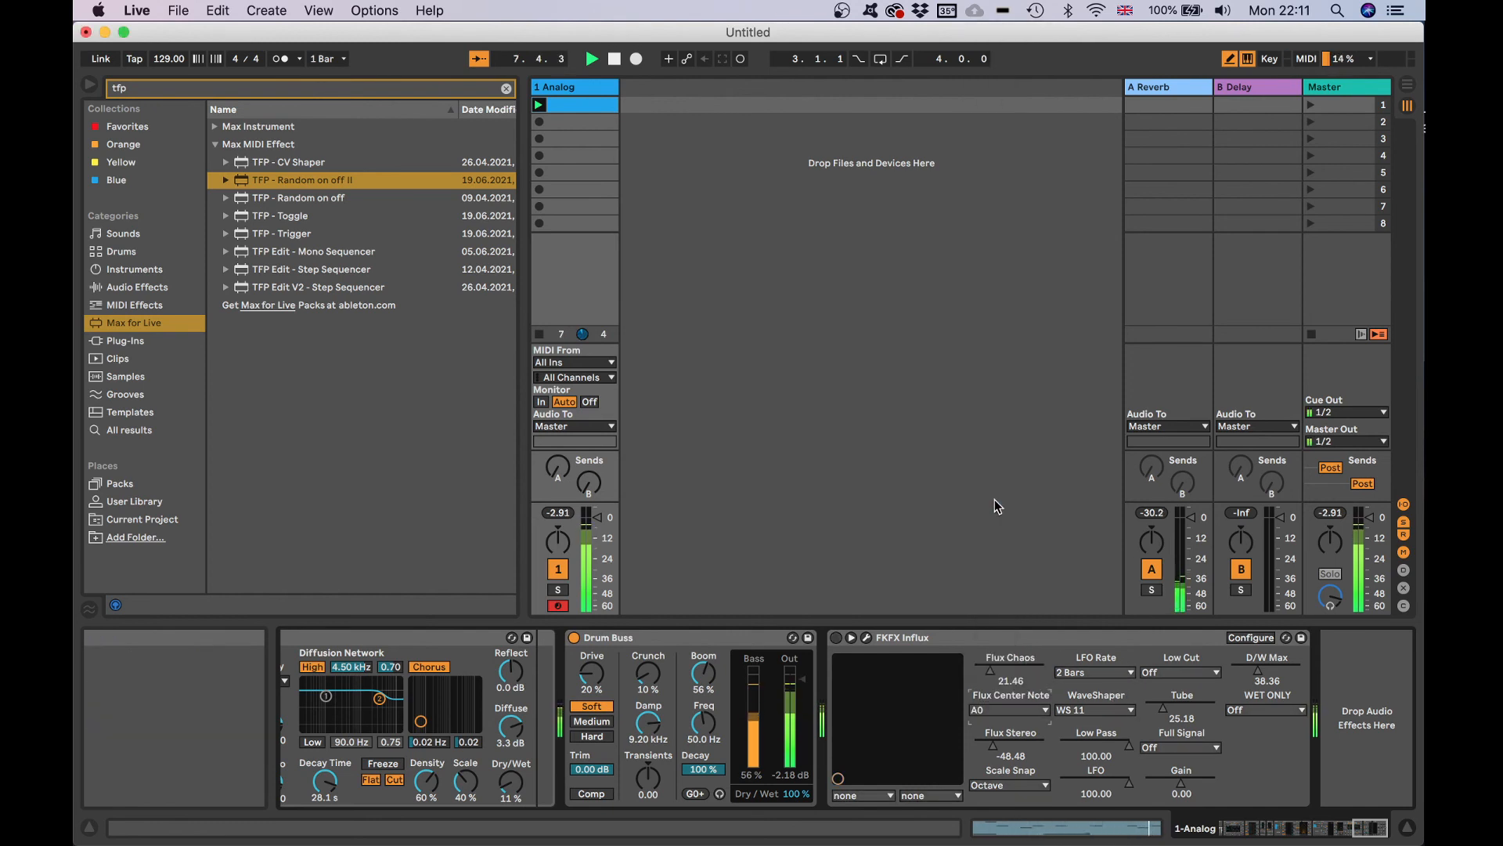
- Listen to the playing pattern while looking over the Analog track's device chain, and stop playback
scroll(893, 736, "left", 15)
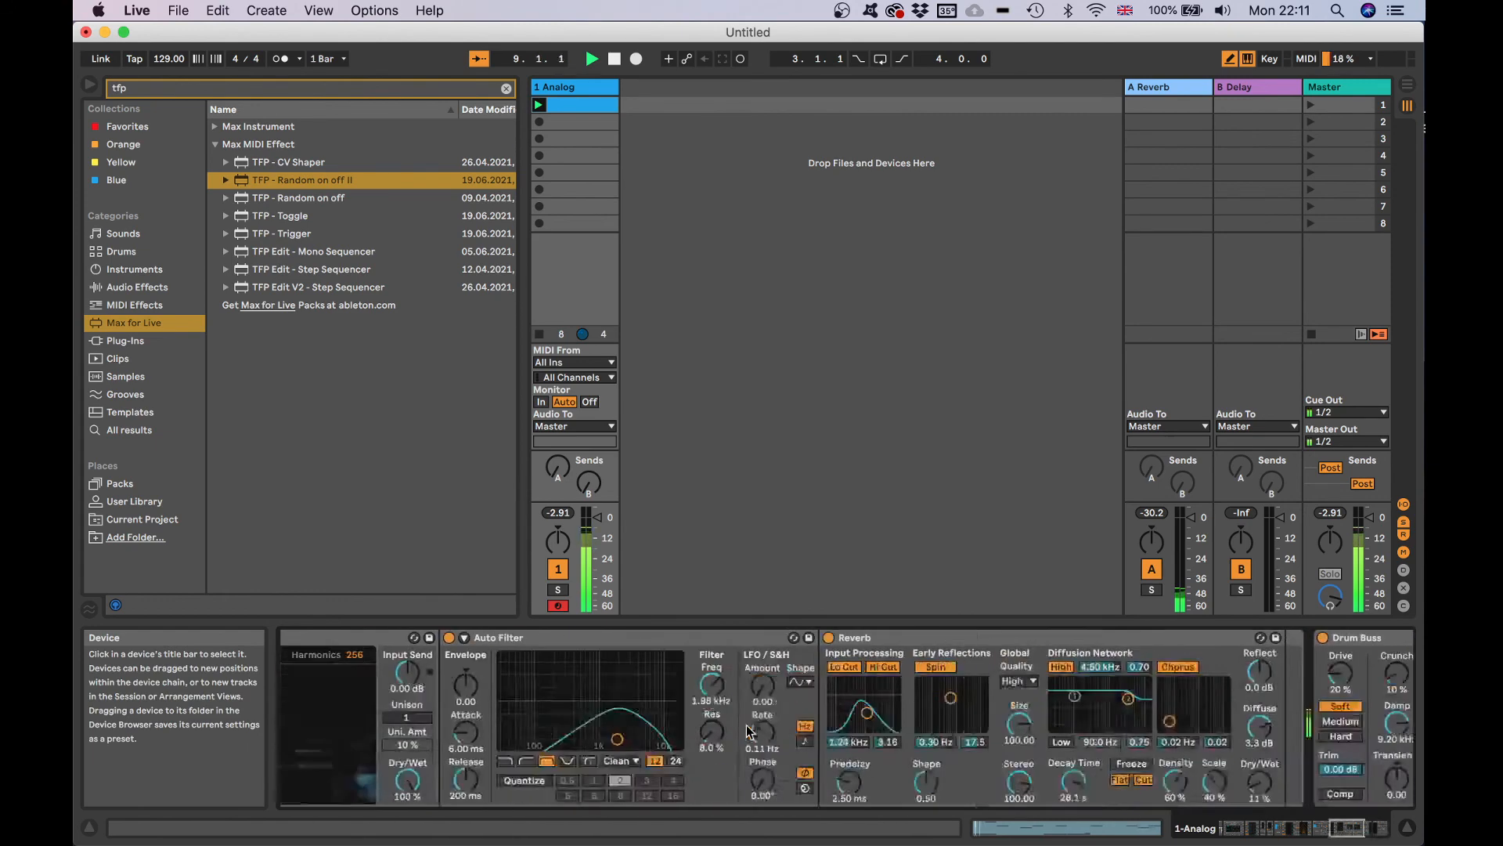
scroll(748, 730, "left", 3)
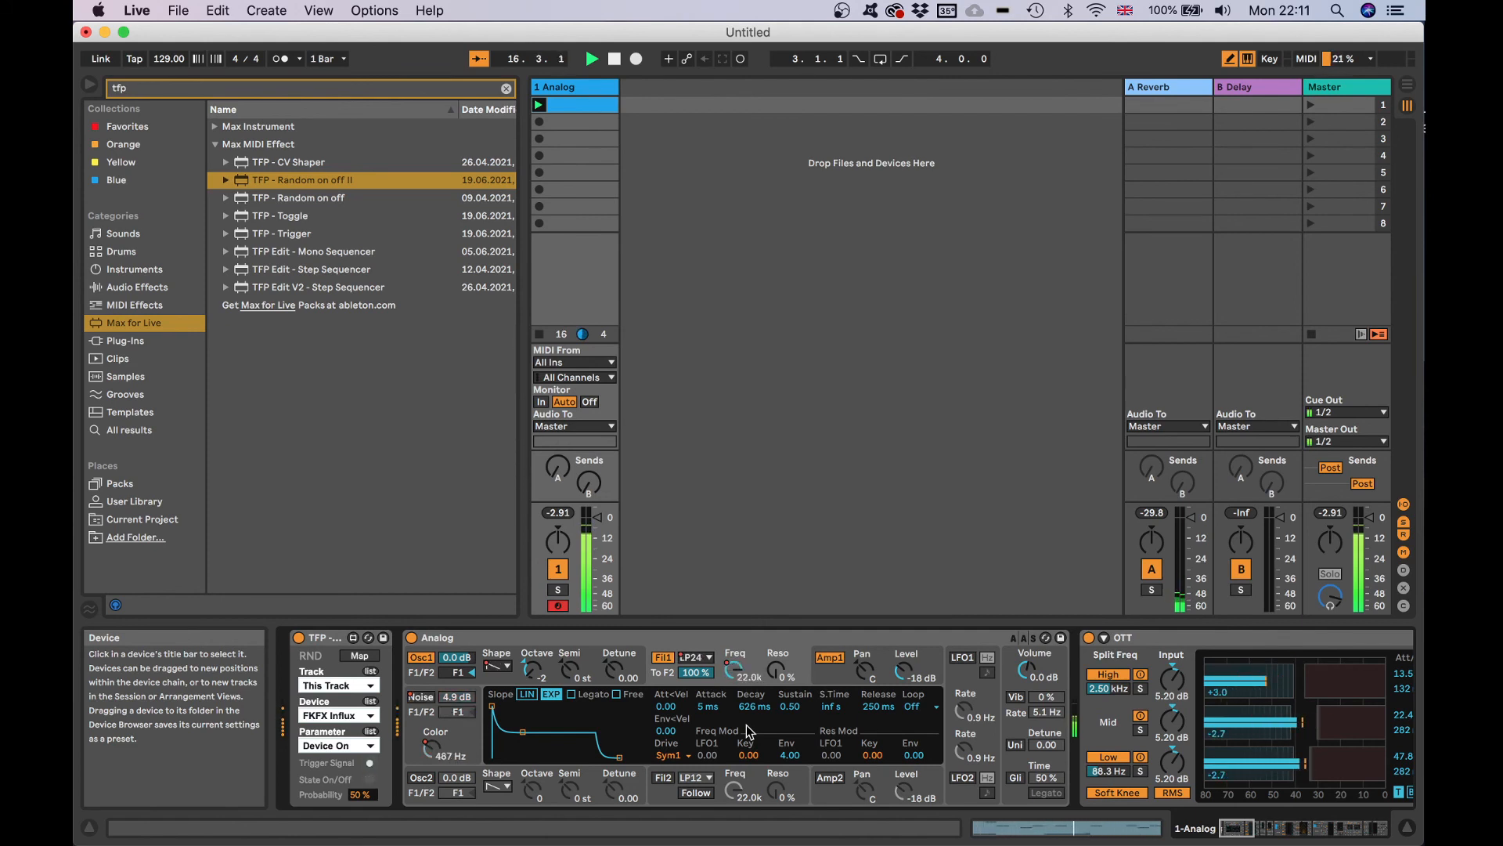
scroll(714, 706, "right", 10)
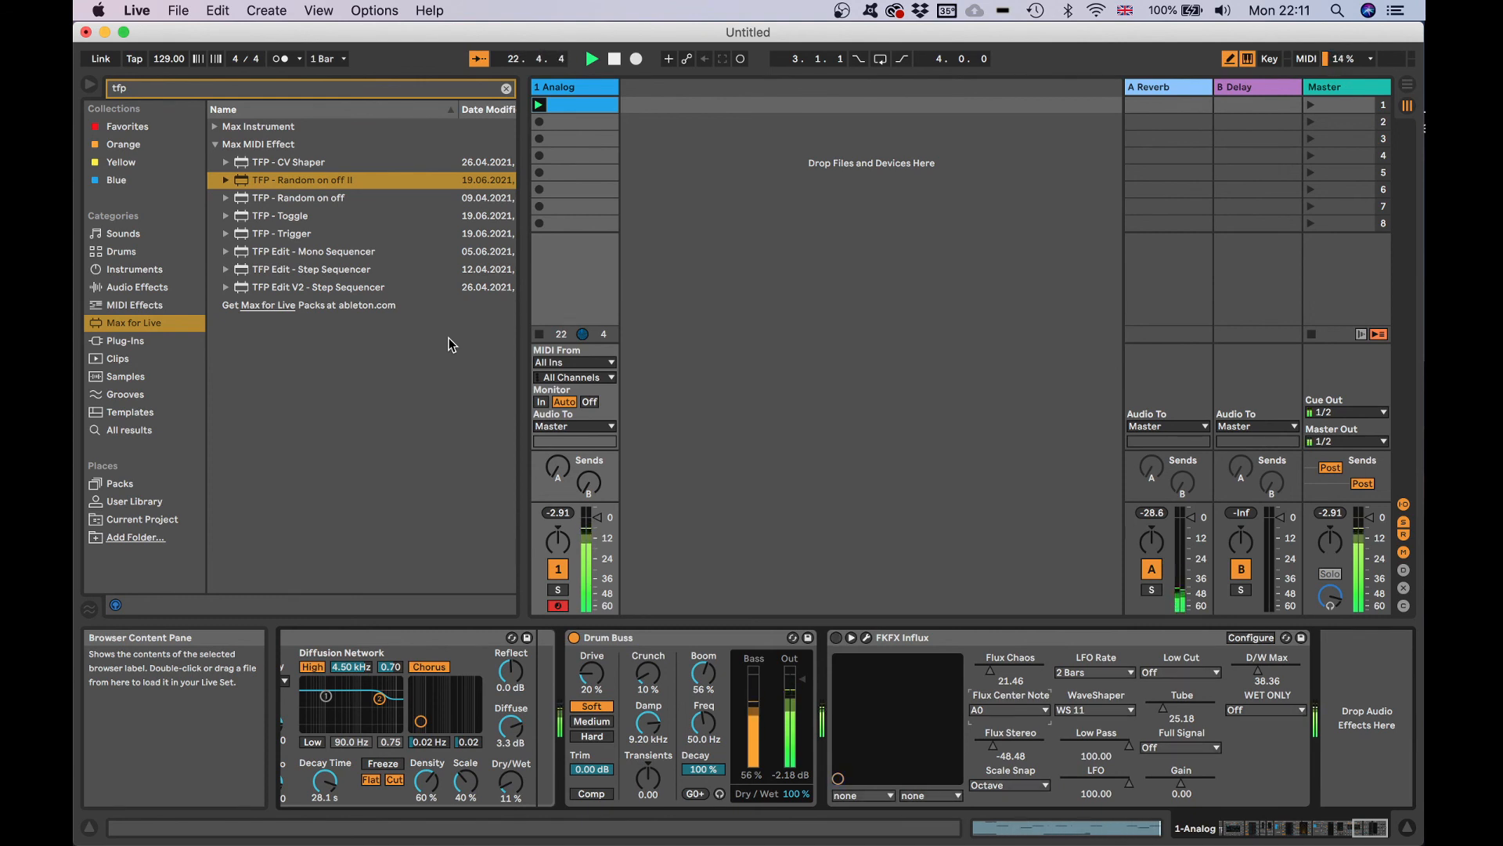
scroll(452, 689, "right", 5)
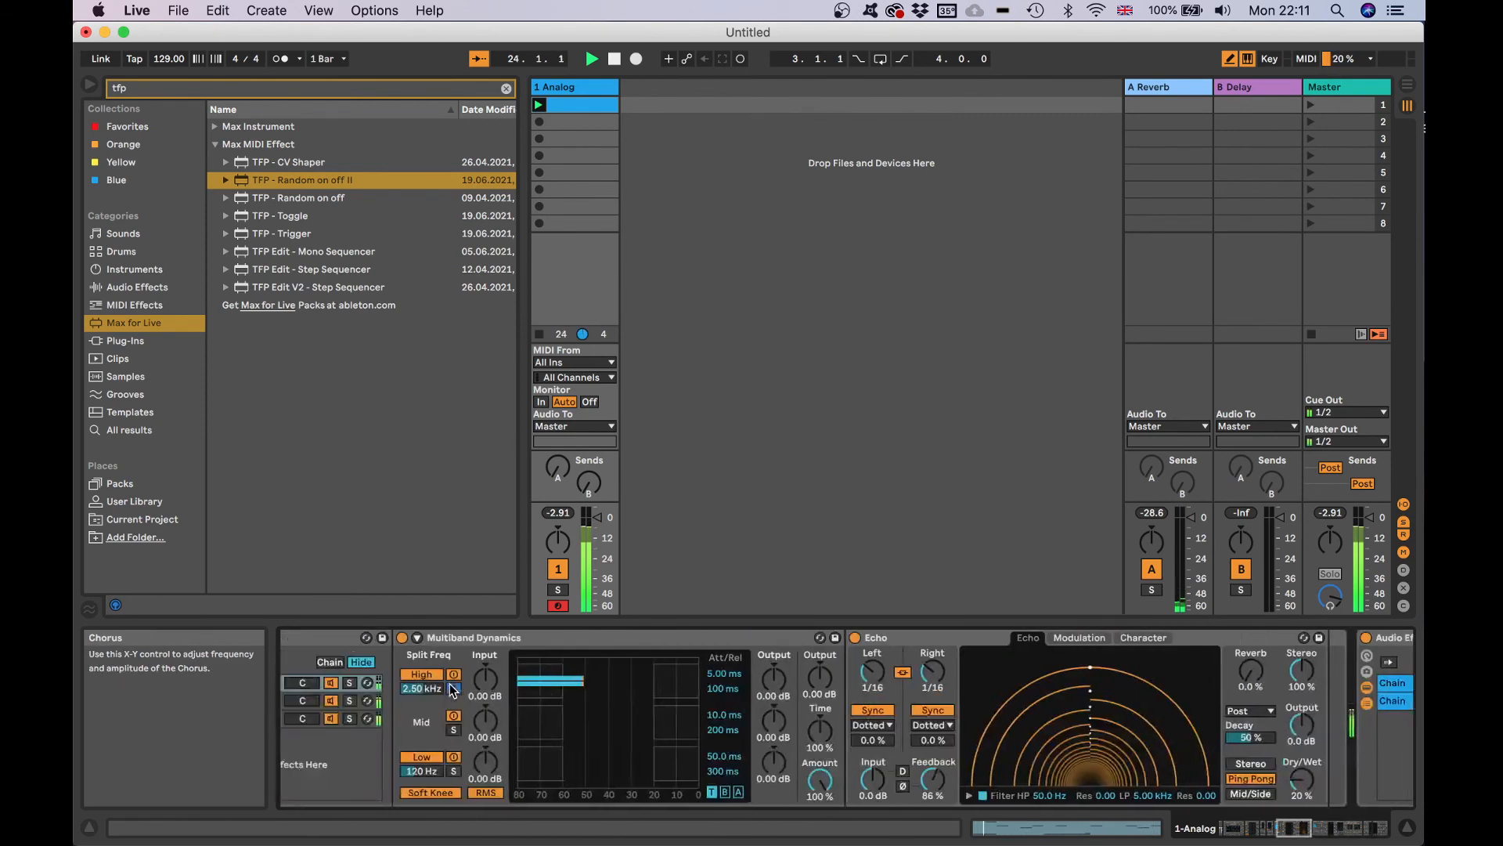
scroll(452, 689, "left", 5)
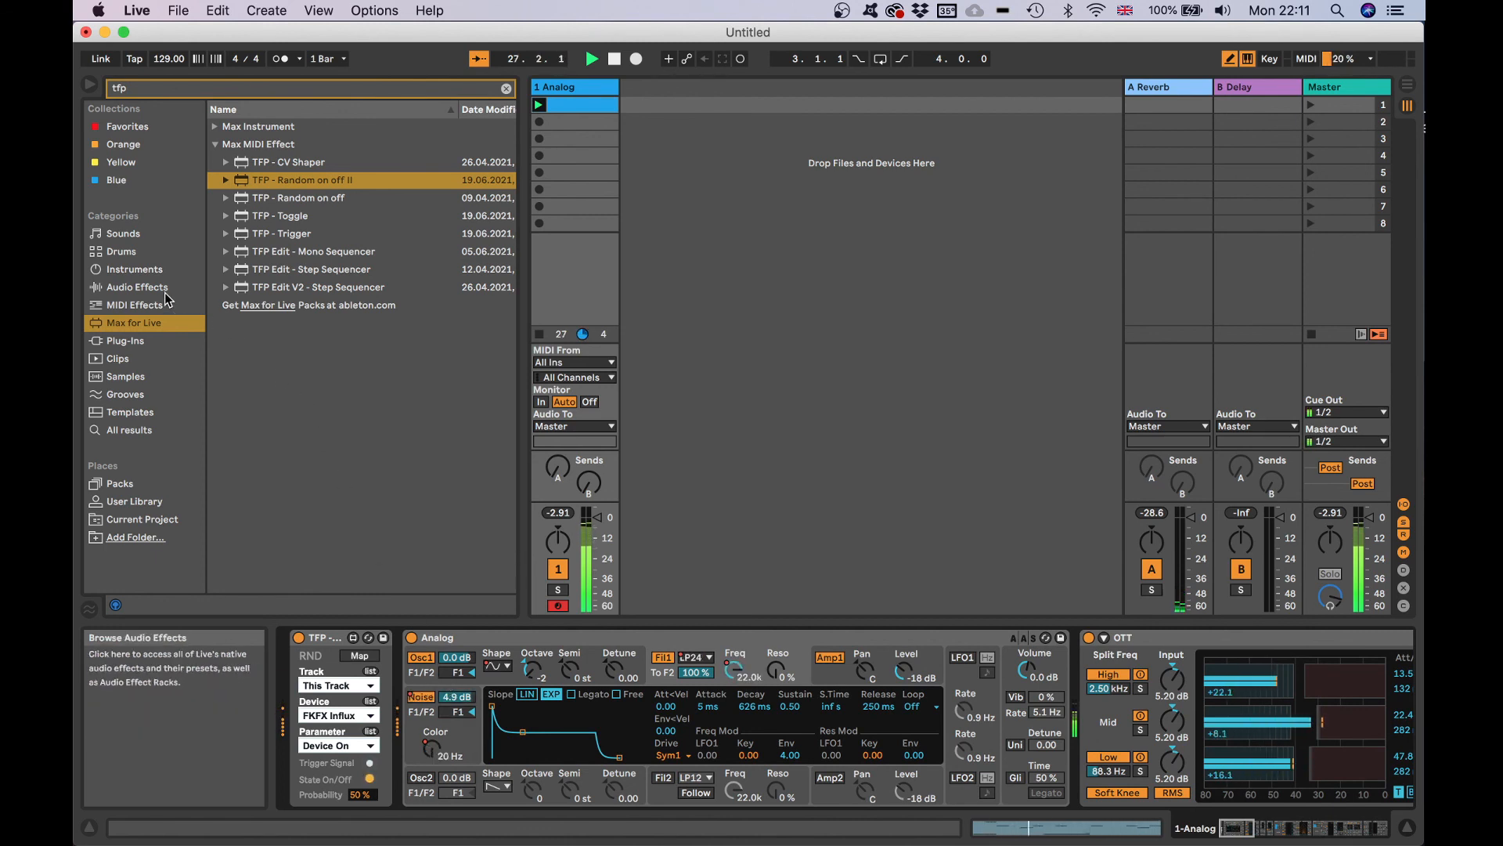
scroll(526, 749, "right", 5)
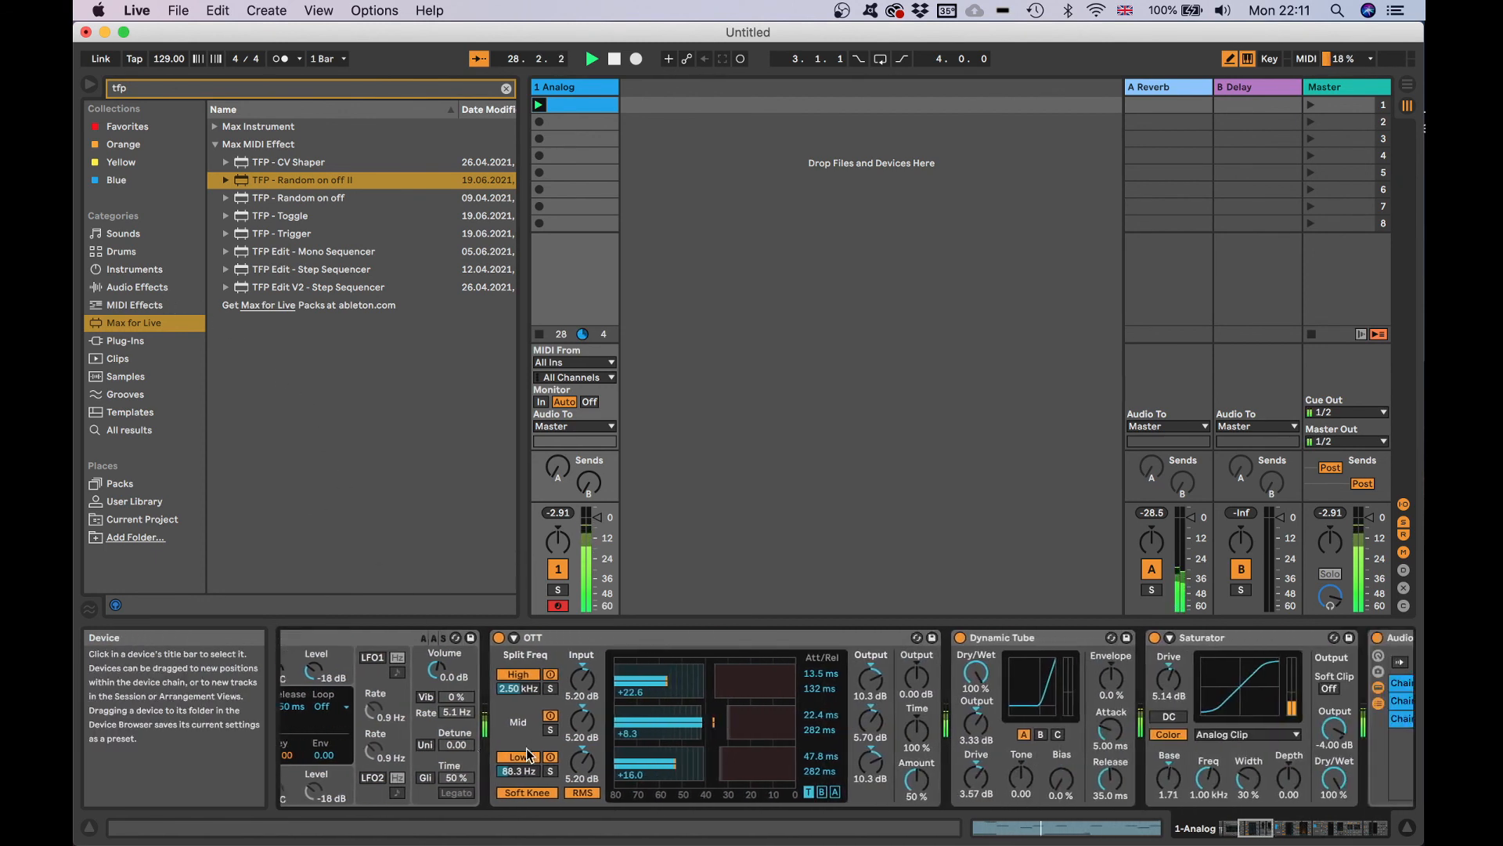
scroll(526, 748, "right", 3)
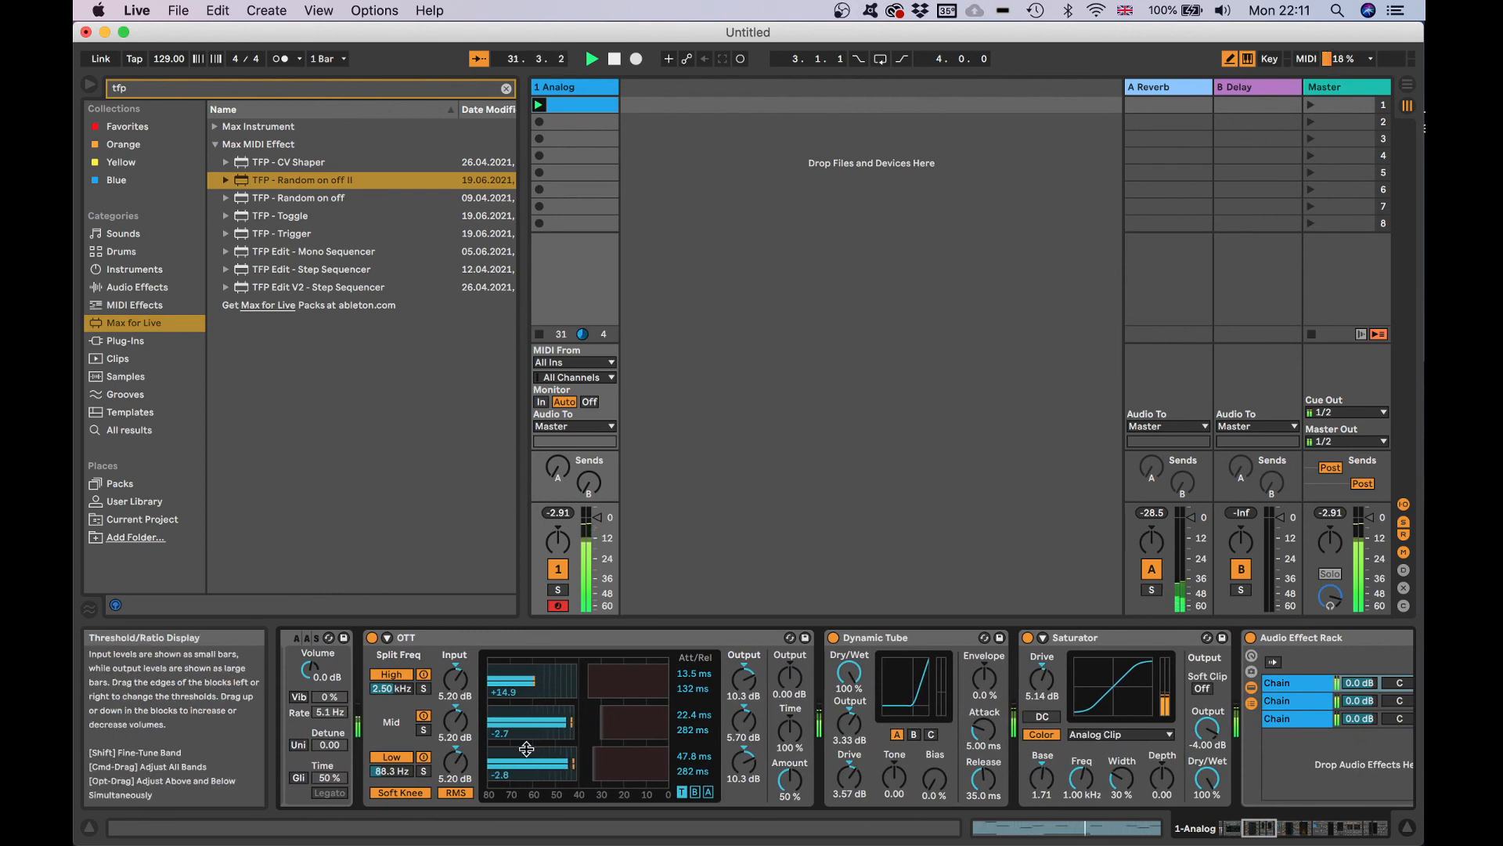
key("space")
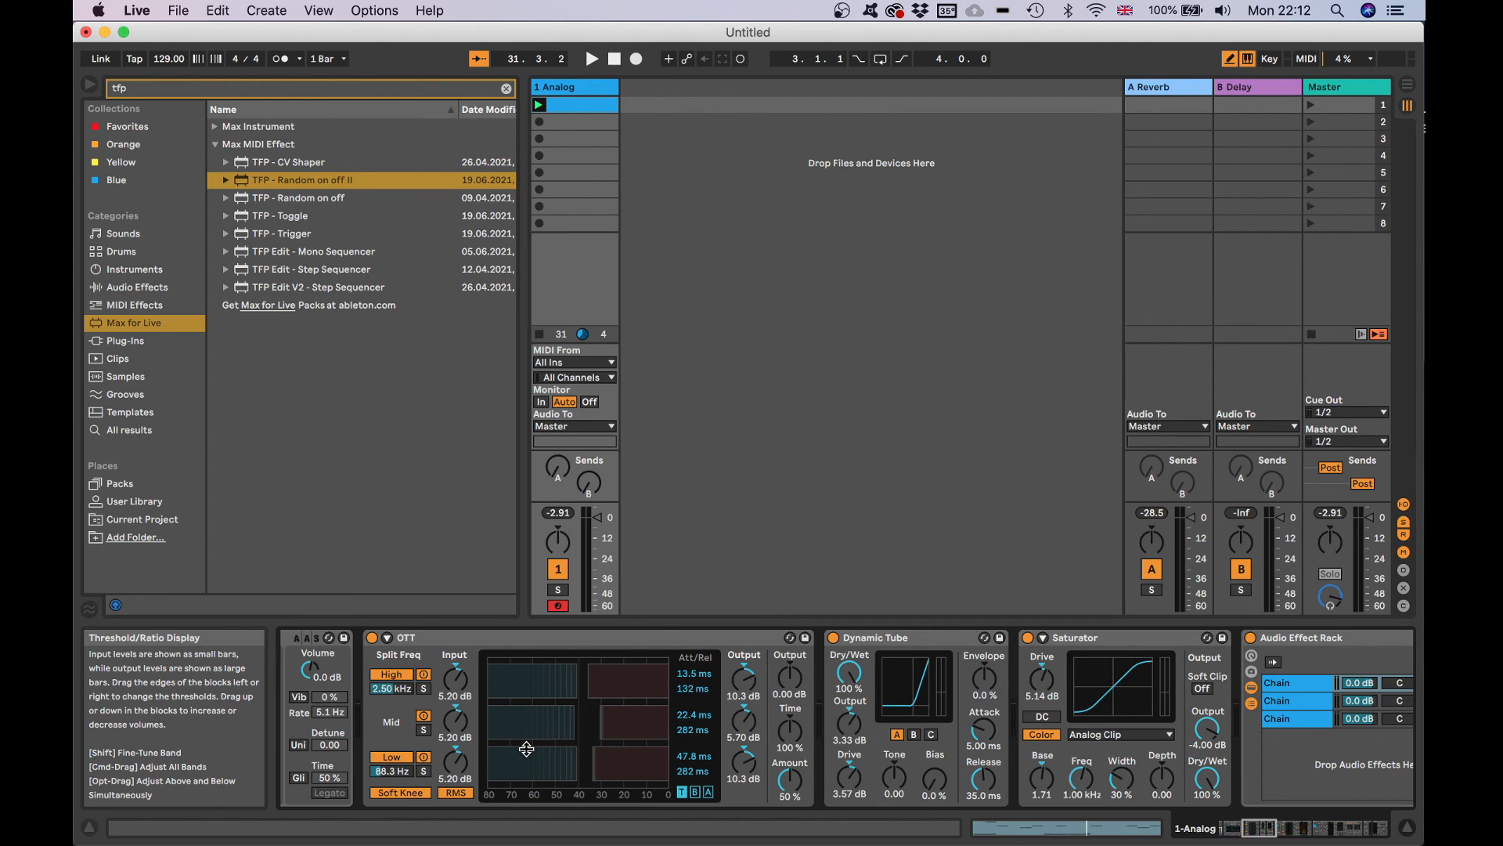
- Review the Analog track's full device chain, including the effect racks, Echo, Spectral Resonator, Resonators, Audio Routing Example and FKFX Influx
scroll(526, 749, "right", 15)
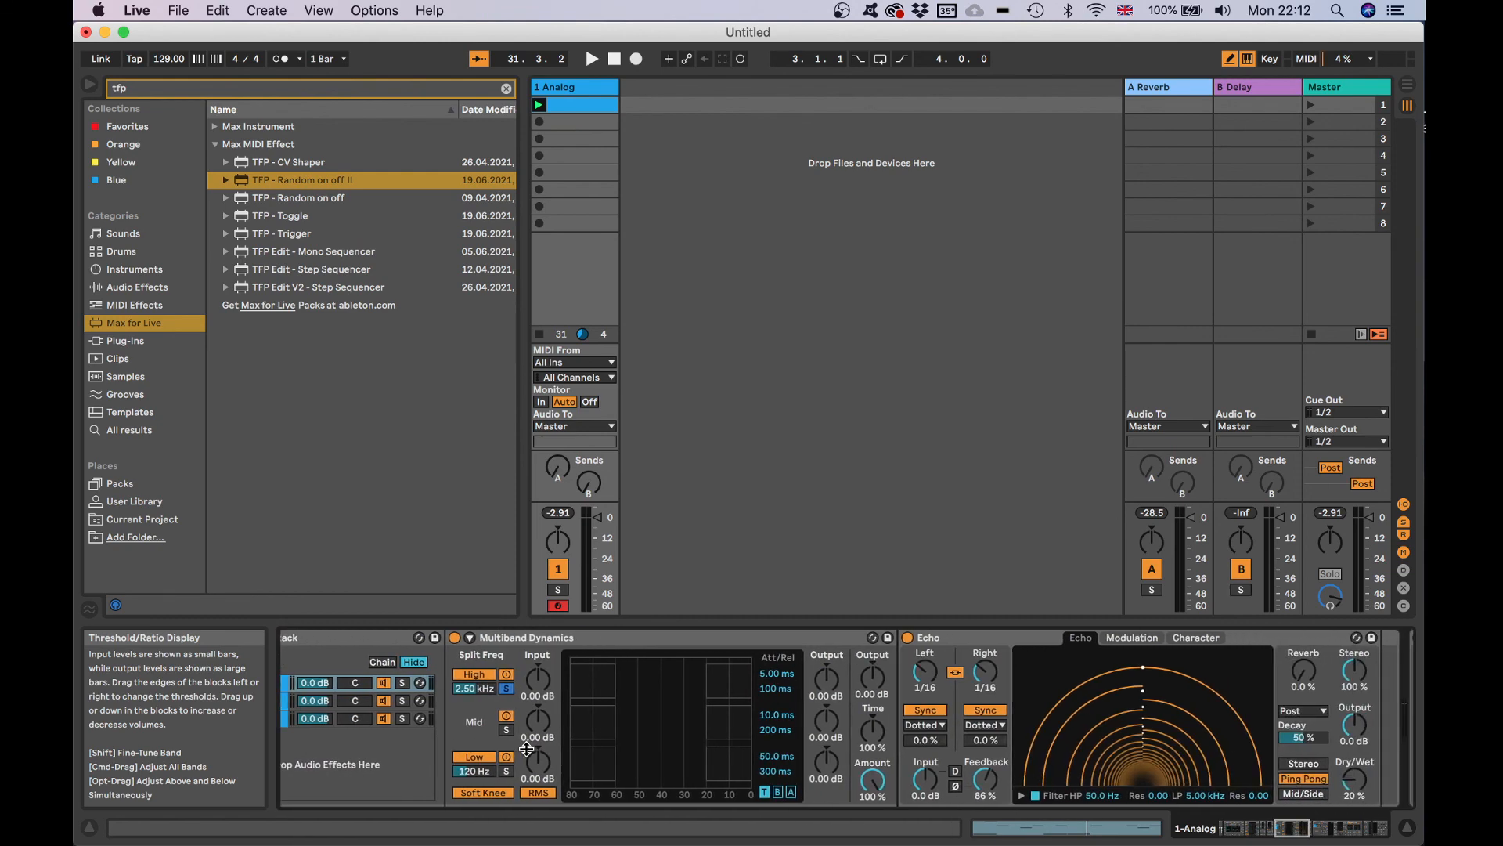
scroll(526, 749, "right", 15)
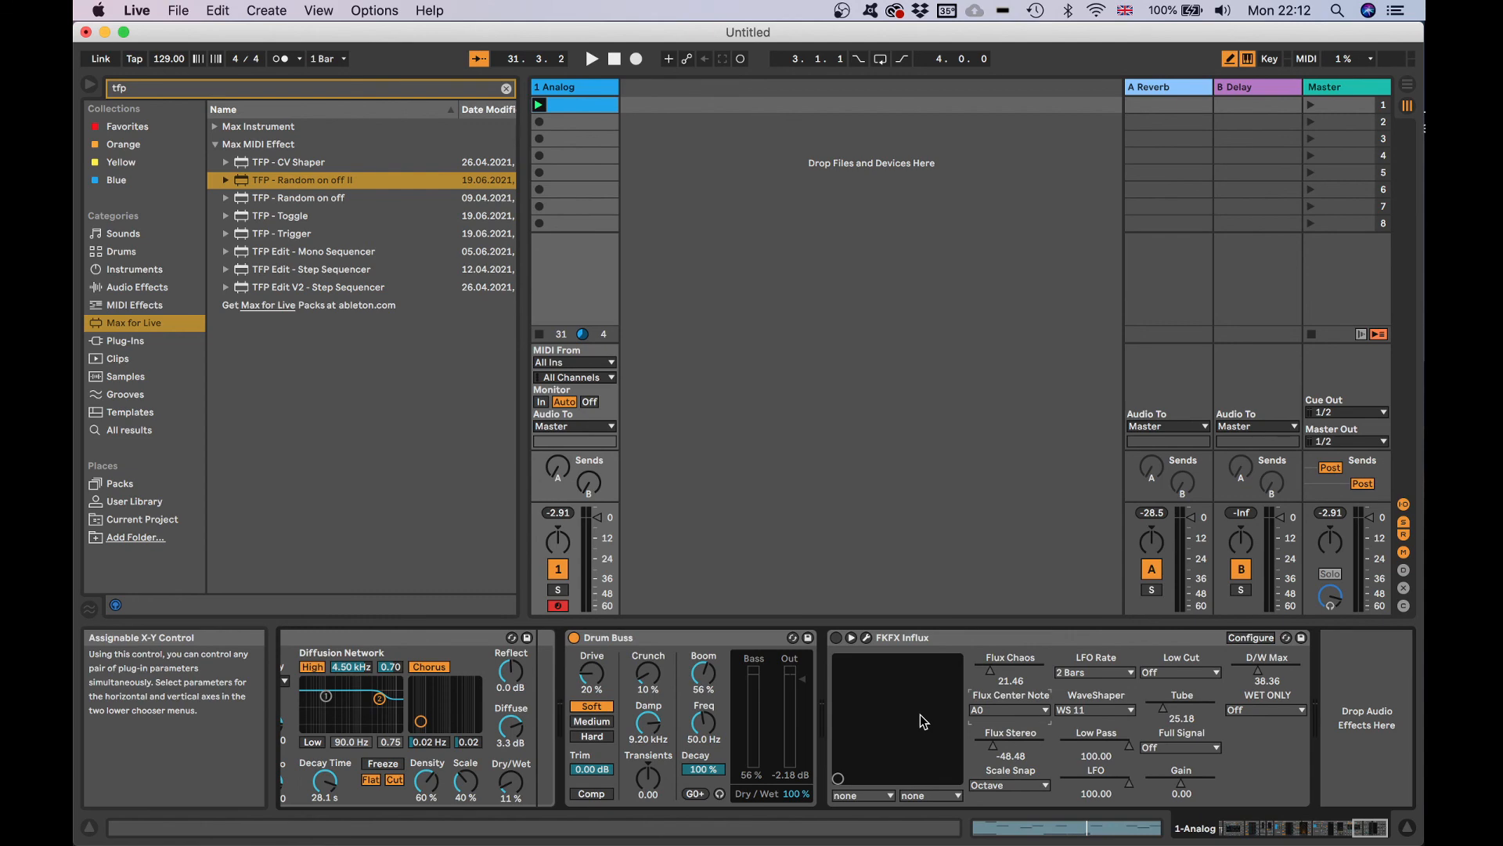
scroll(919, 714, "right", 15)
scroll(922, 722, "right", 20)
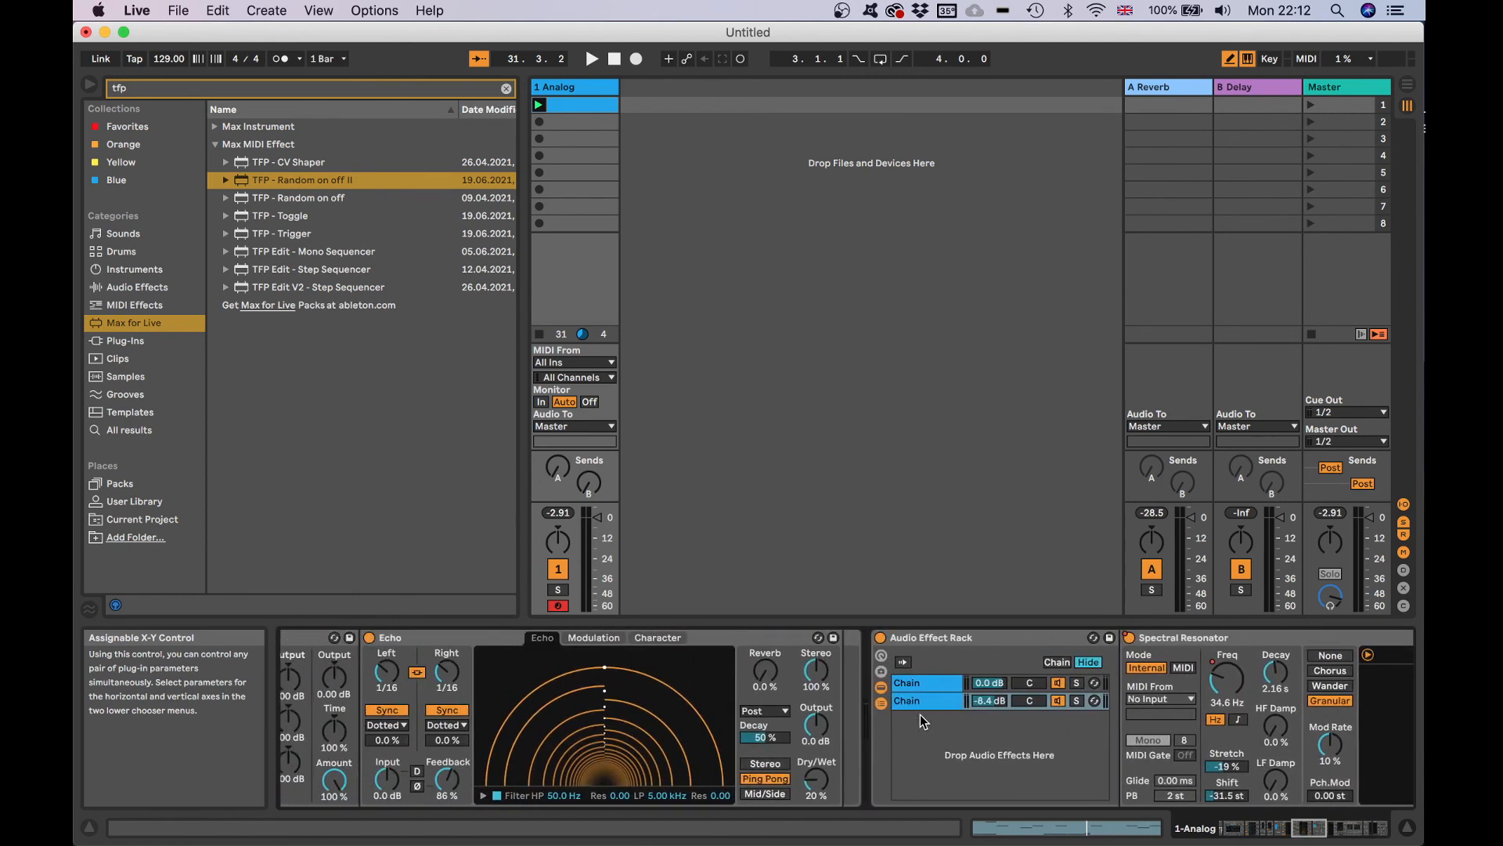
scroll(920, 714, "left", 5)
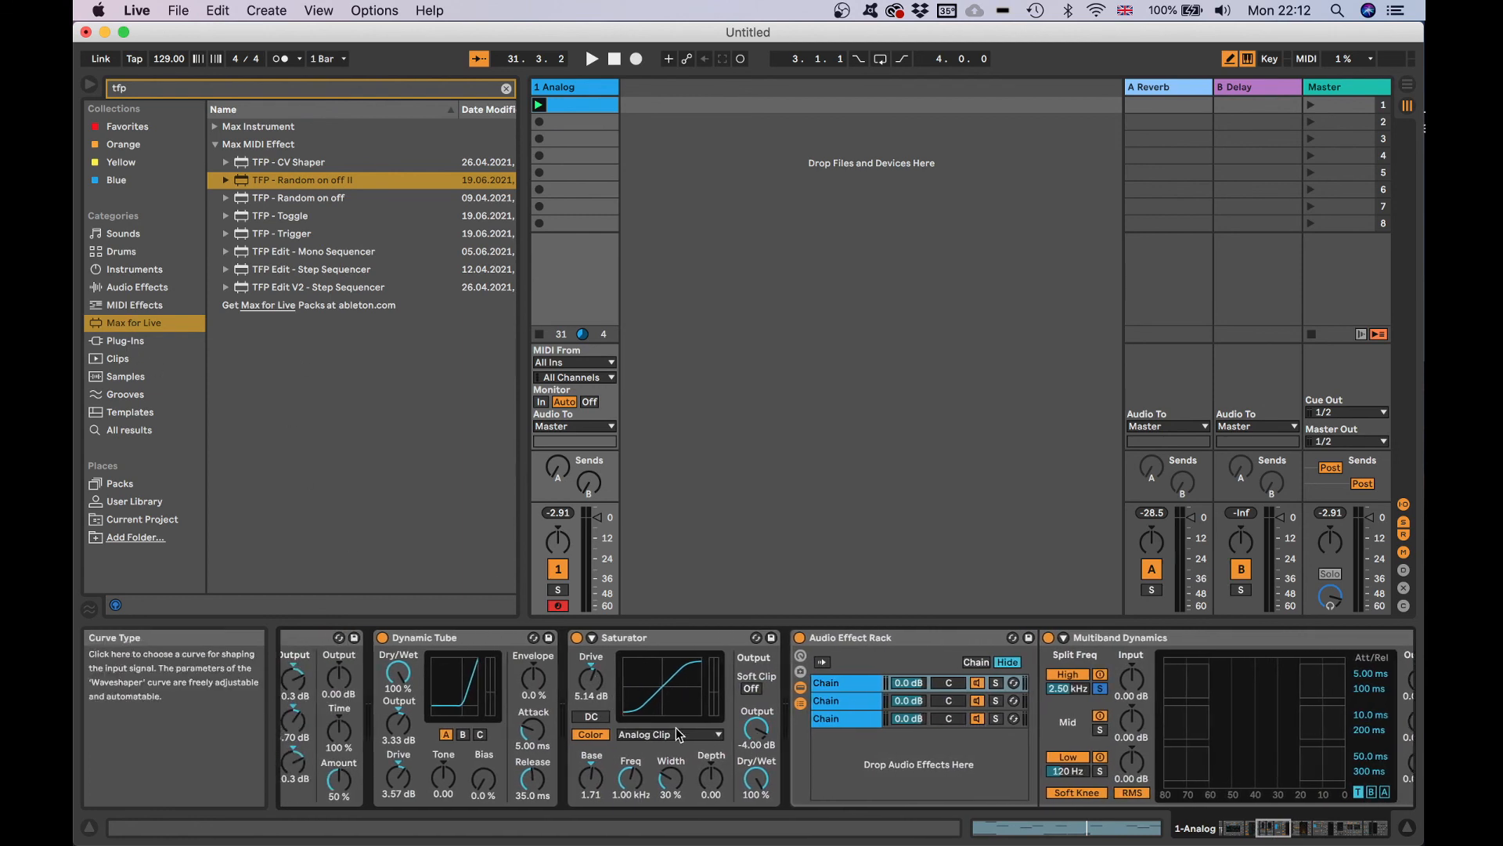
scroll(675, 728, "left", 20)
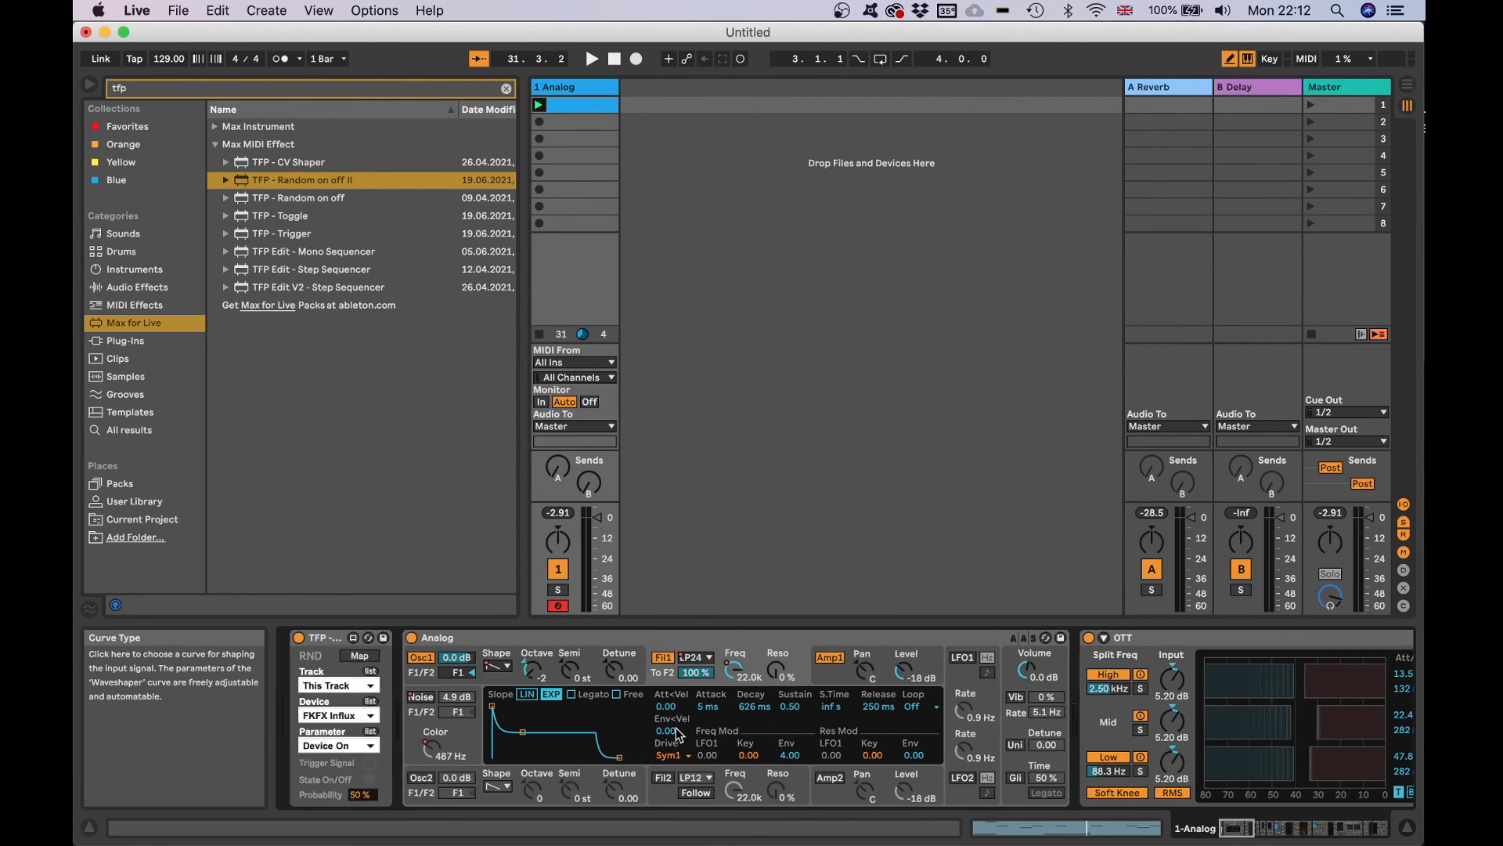
scroll(659, 687, "right", 20)
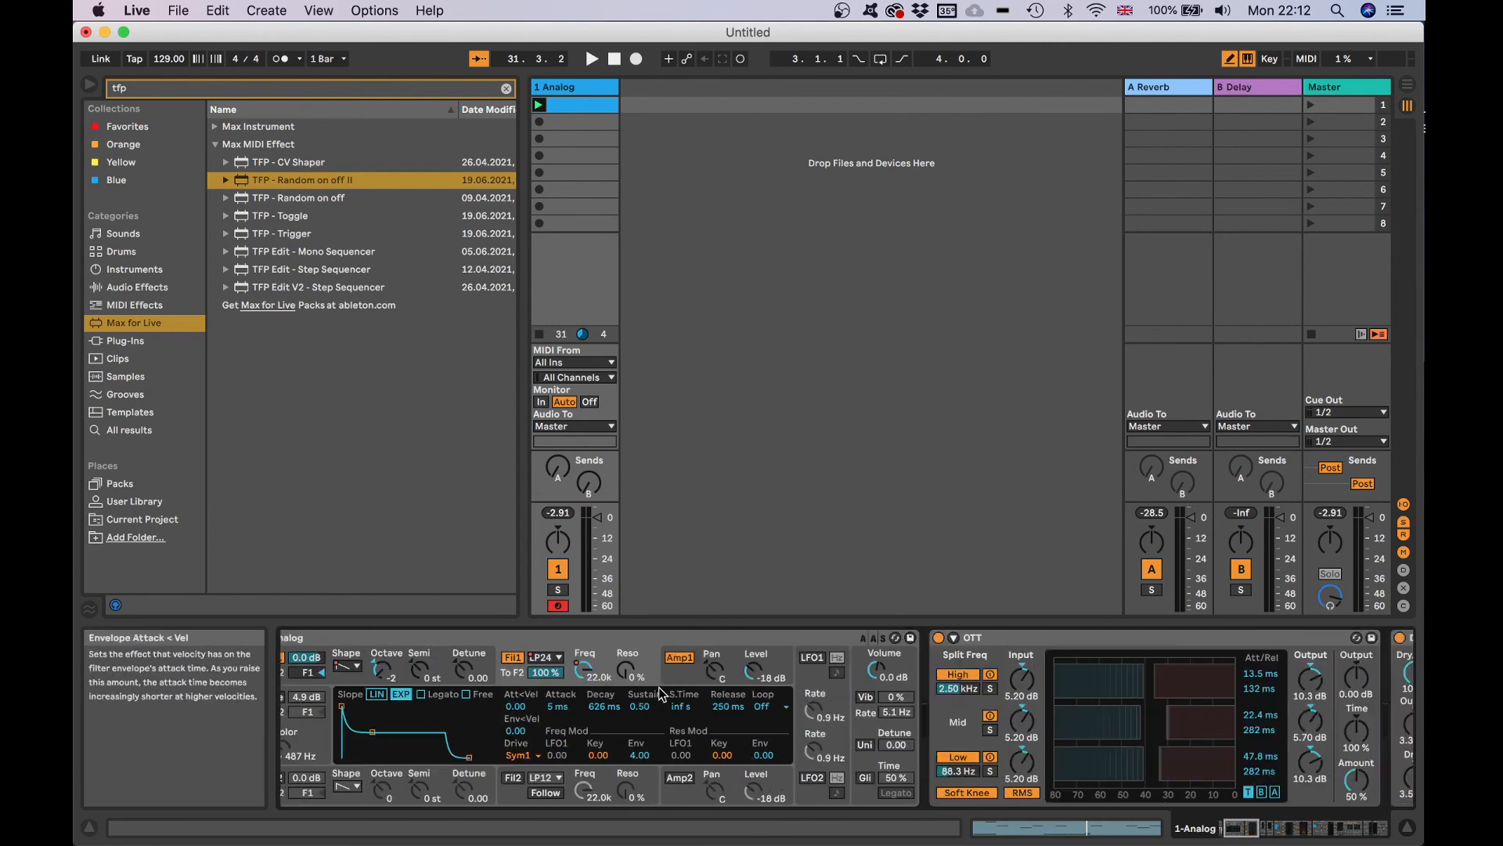
scroll(691, 703, "right", 20)
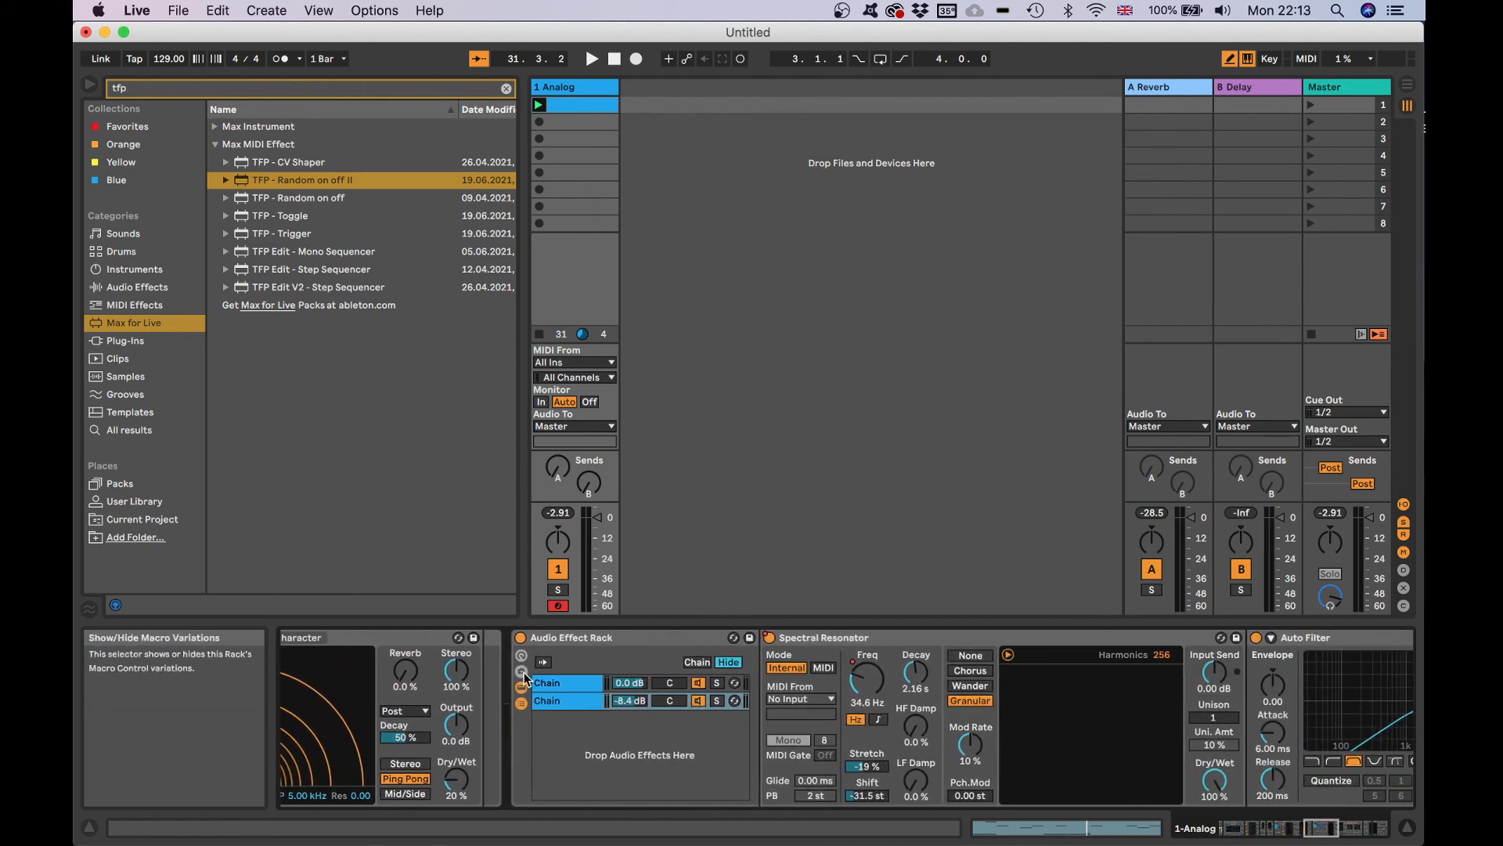
scroll(698, 704, "right", 15)
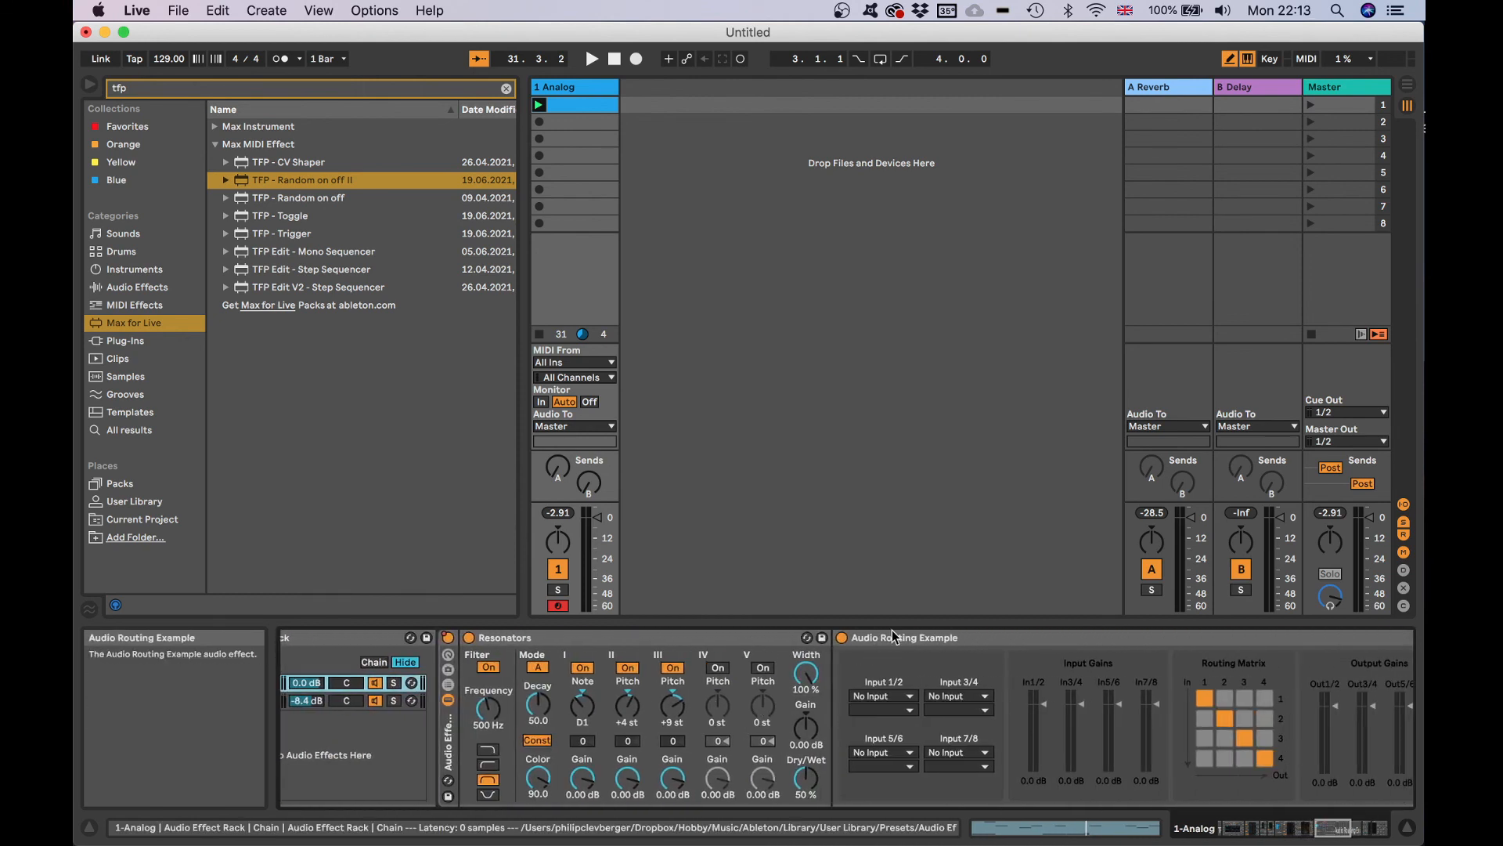
scroll(908, 658, "right", 5)
scroll(922, 656, "right", 3)
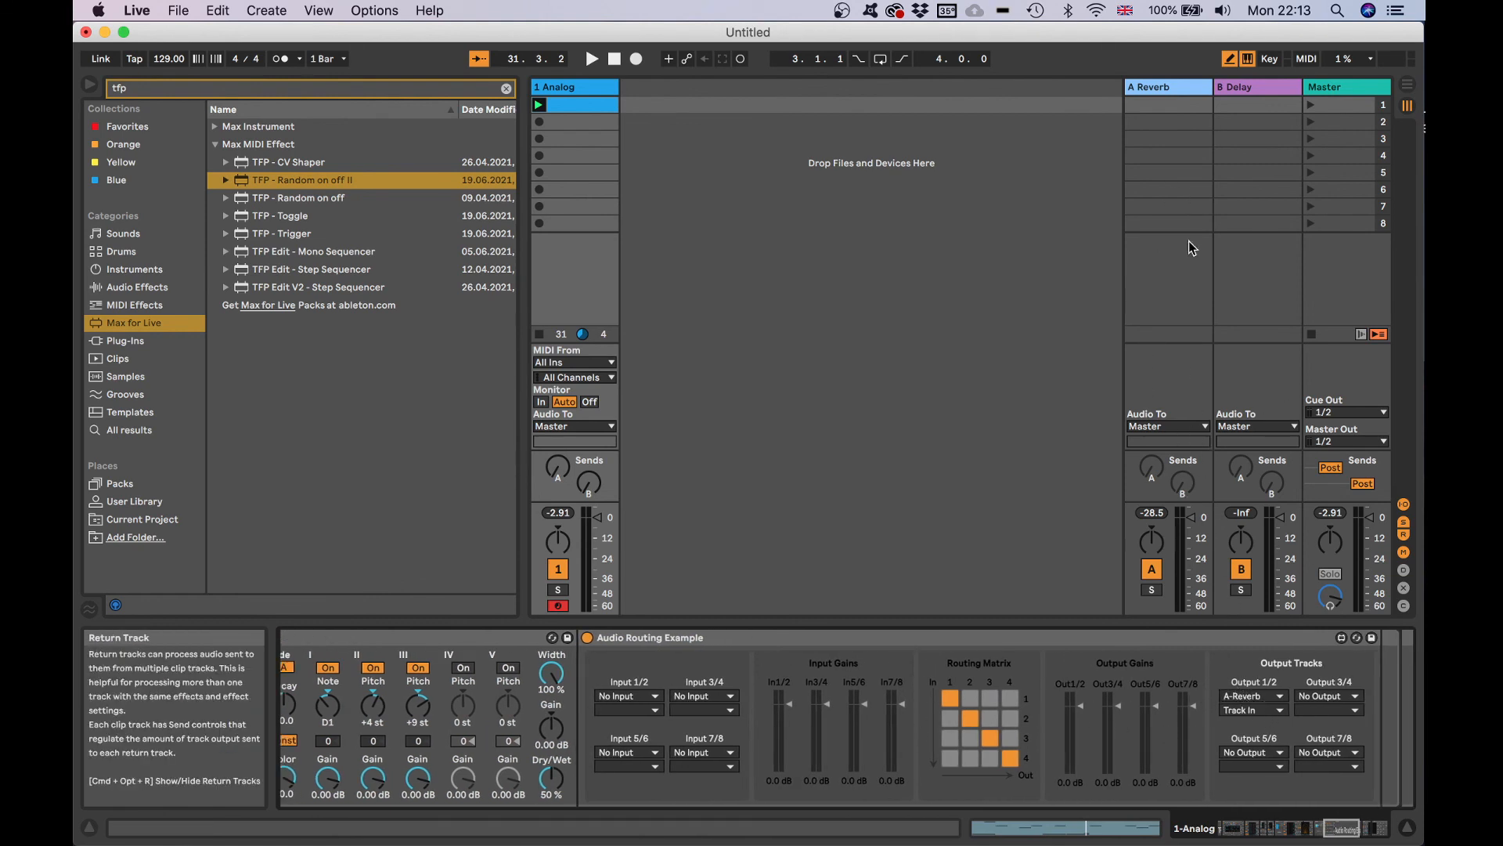
scroll(951, 679, "left", 10)
scroll(951, 681, "left", 10)
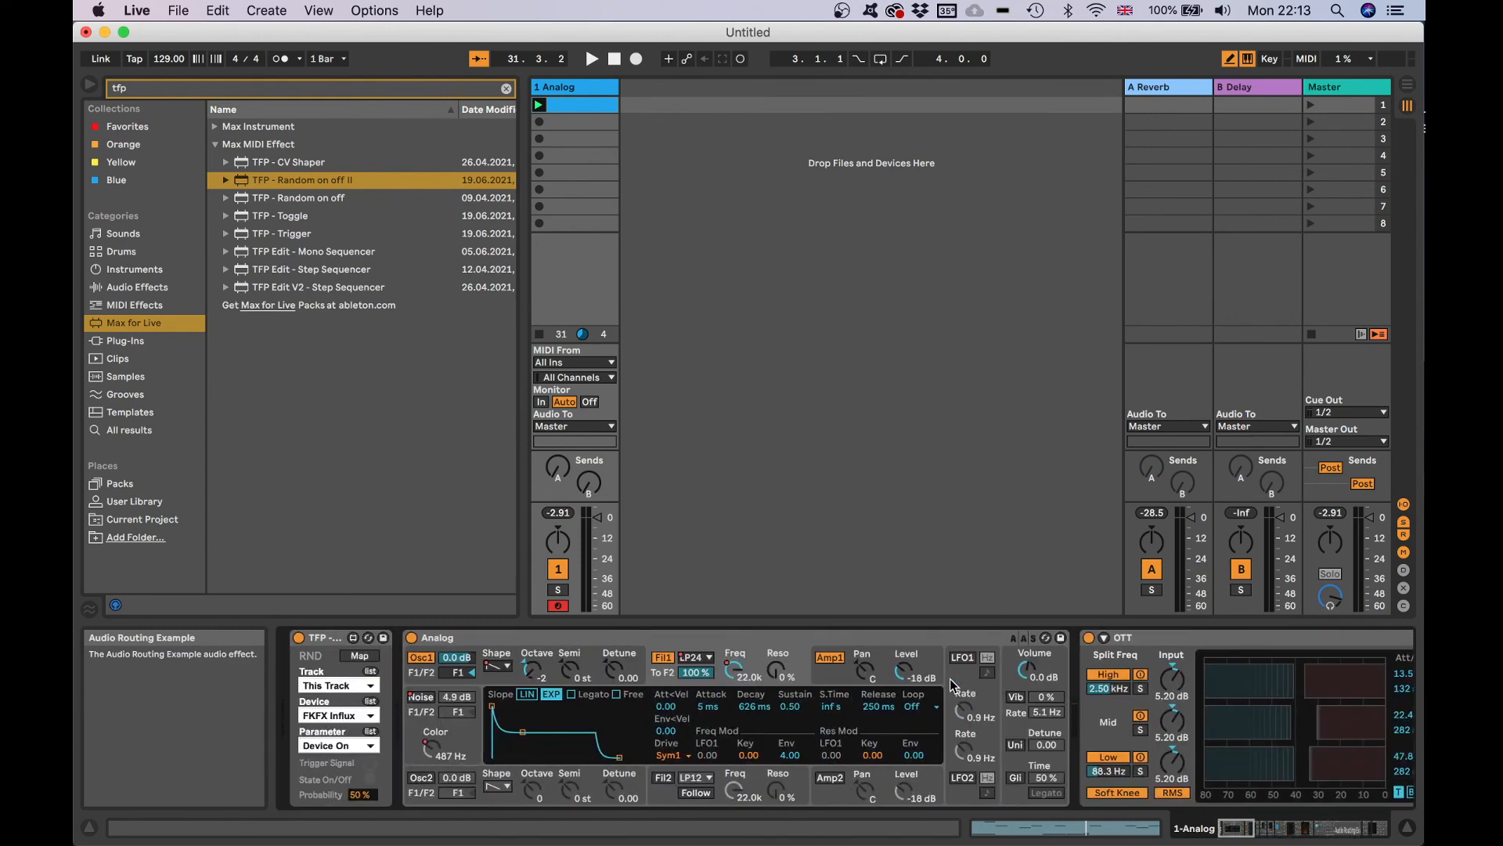